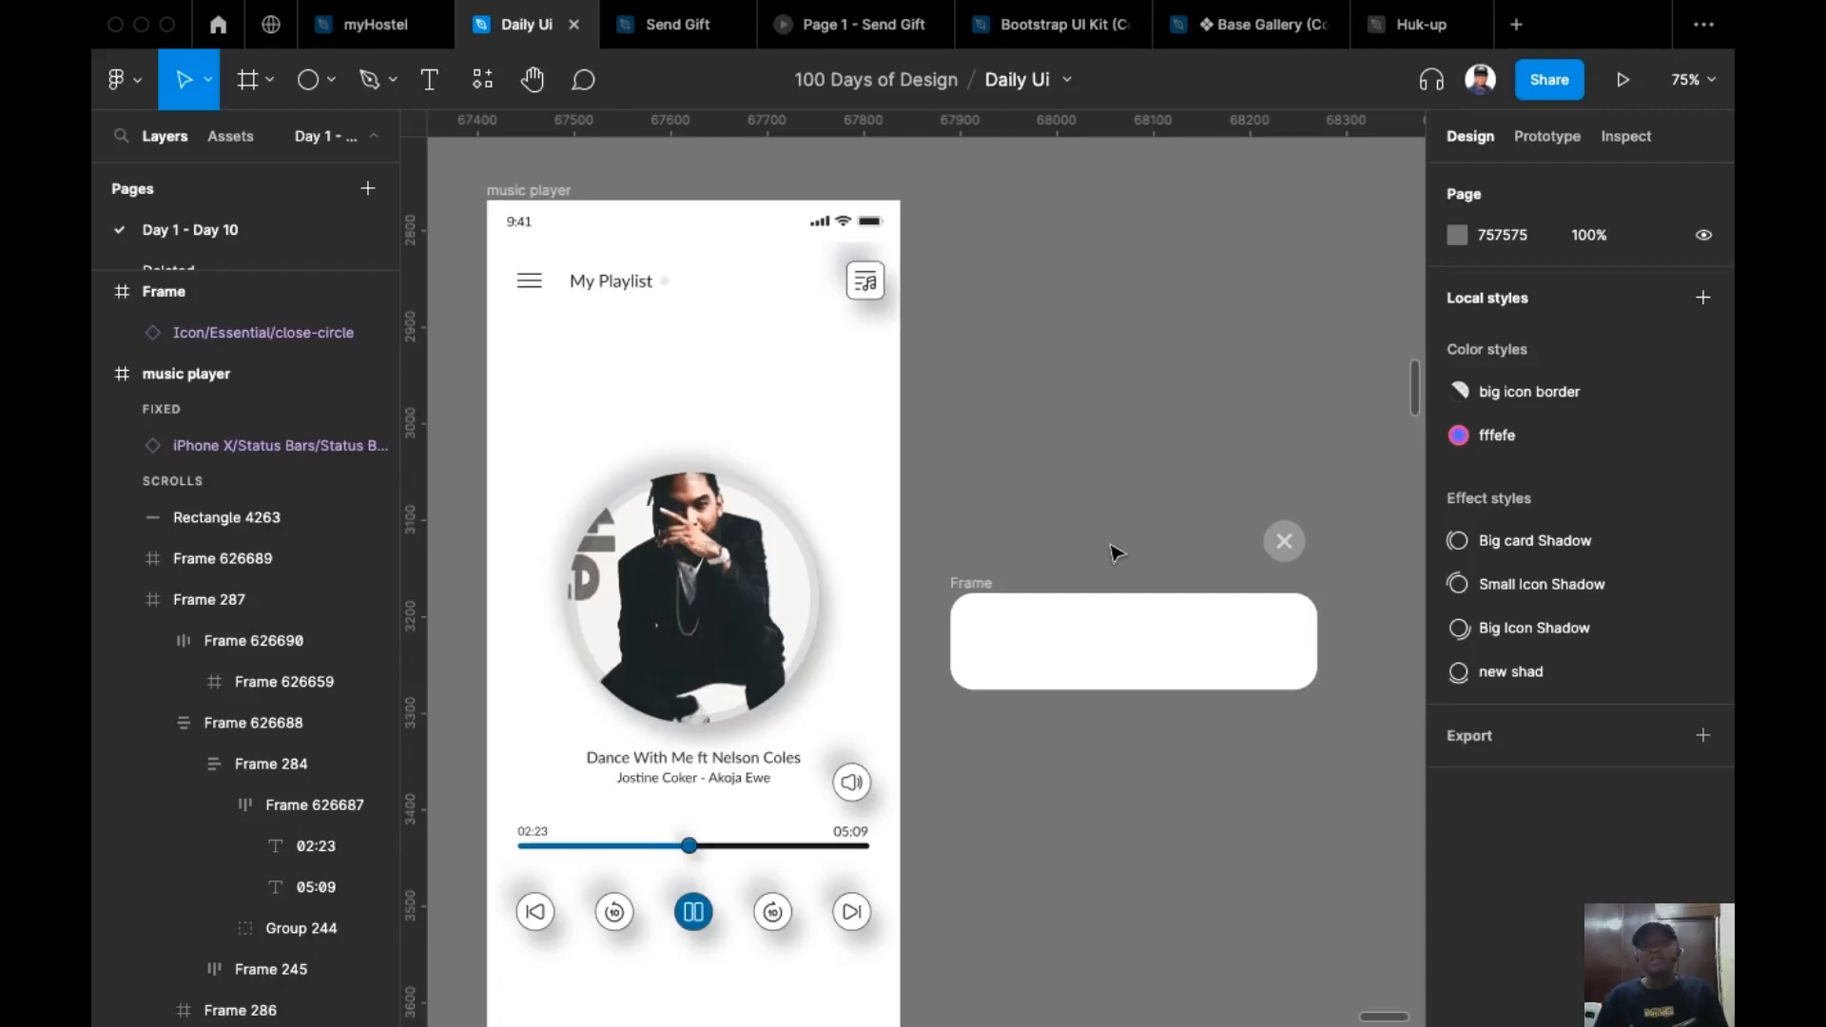
Examine the music player screen, its volume control and the empty white frame with the close icon beside it.
scroll(917, 257, down, 2)
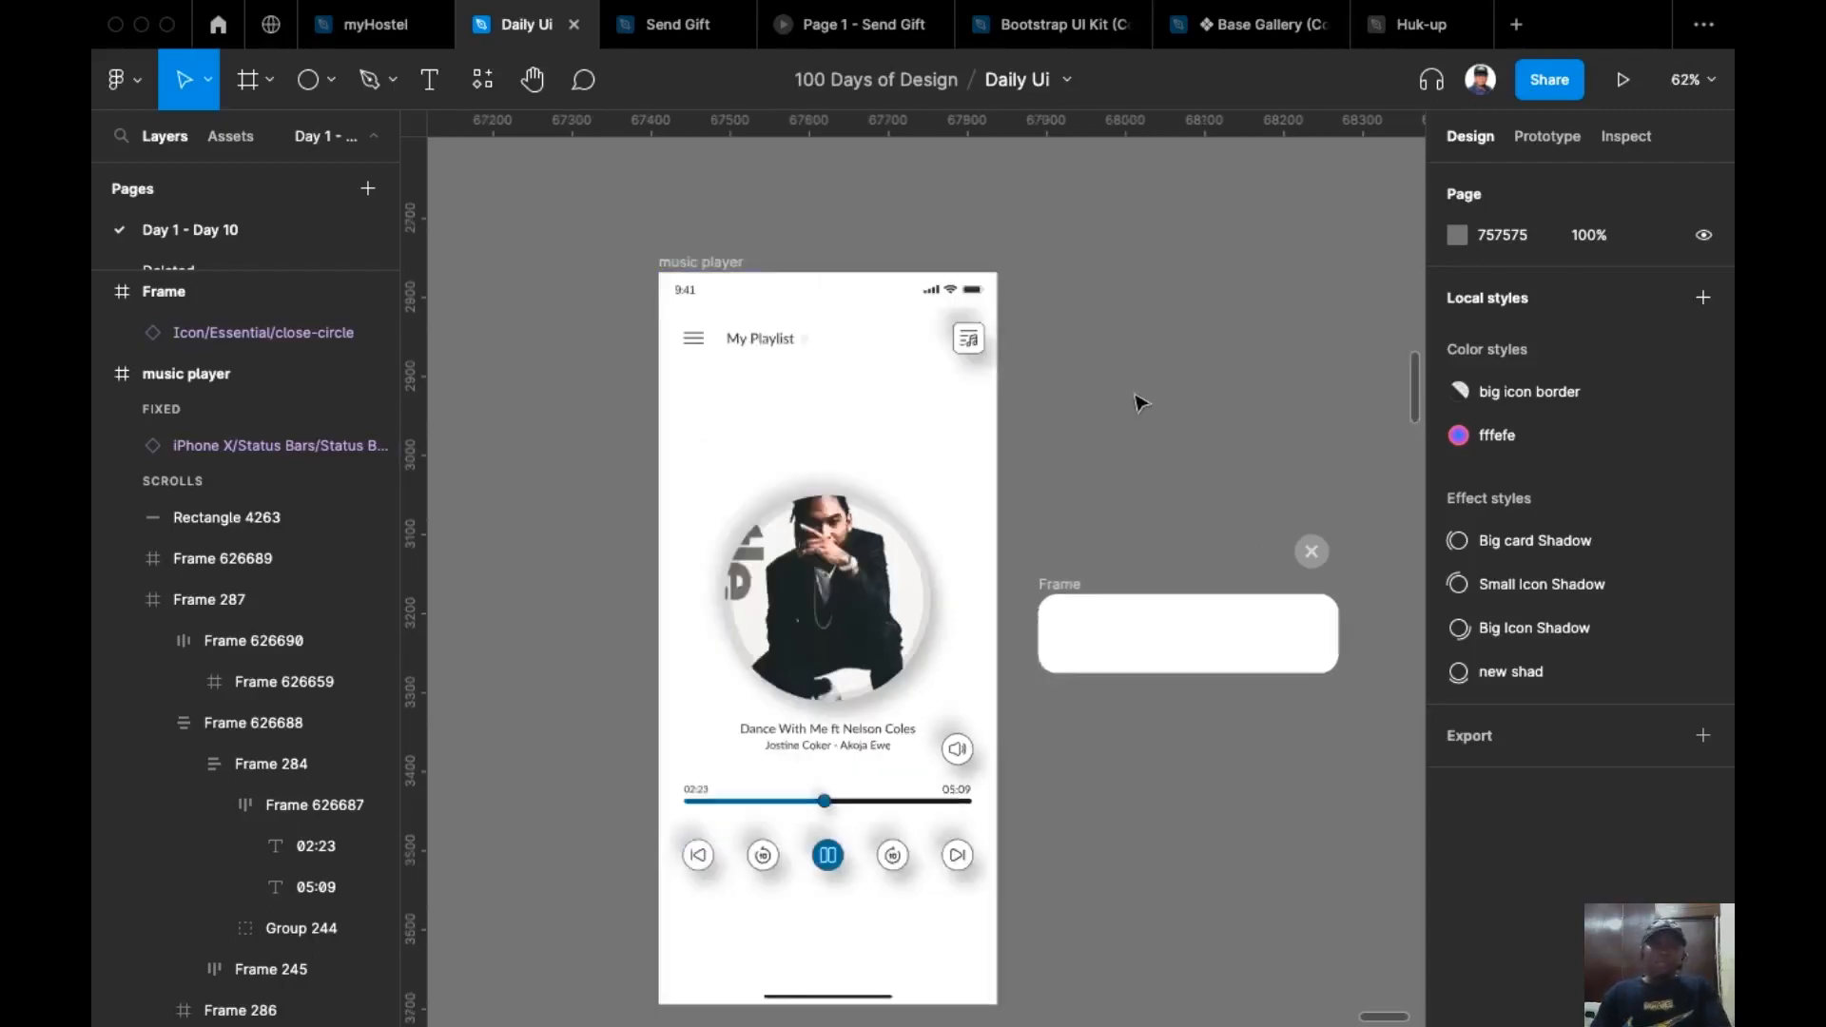
scroll(1119, 425, down, 2)
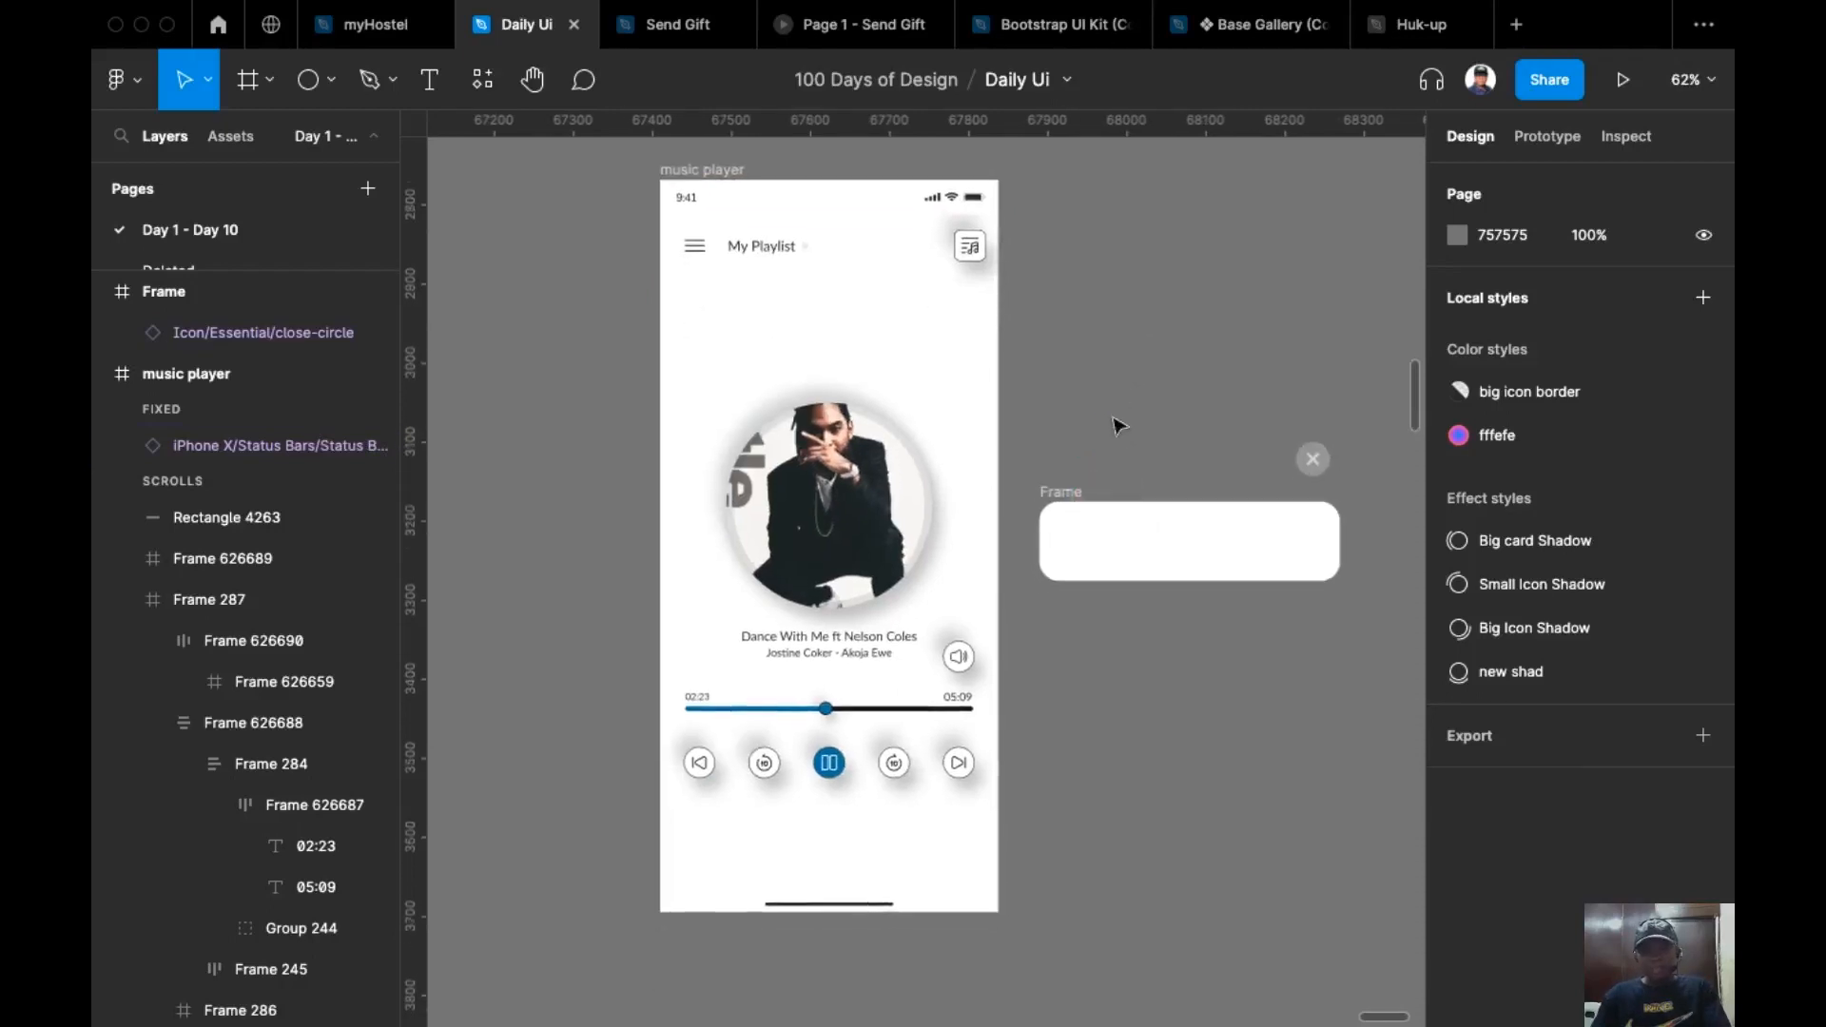
scroll(1125, 388, right, 2)
scroll(923, 433, up, 1)
scroll(1081, 290, down, 3)
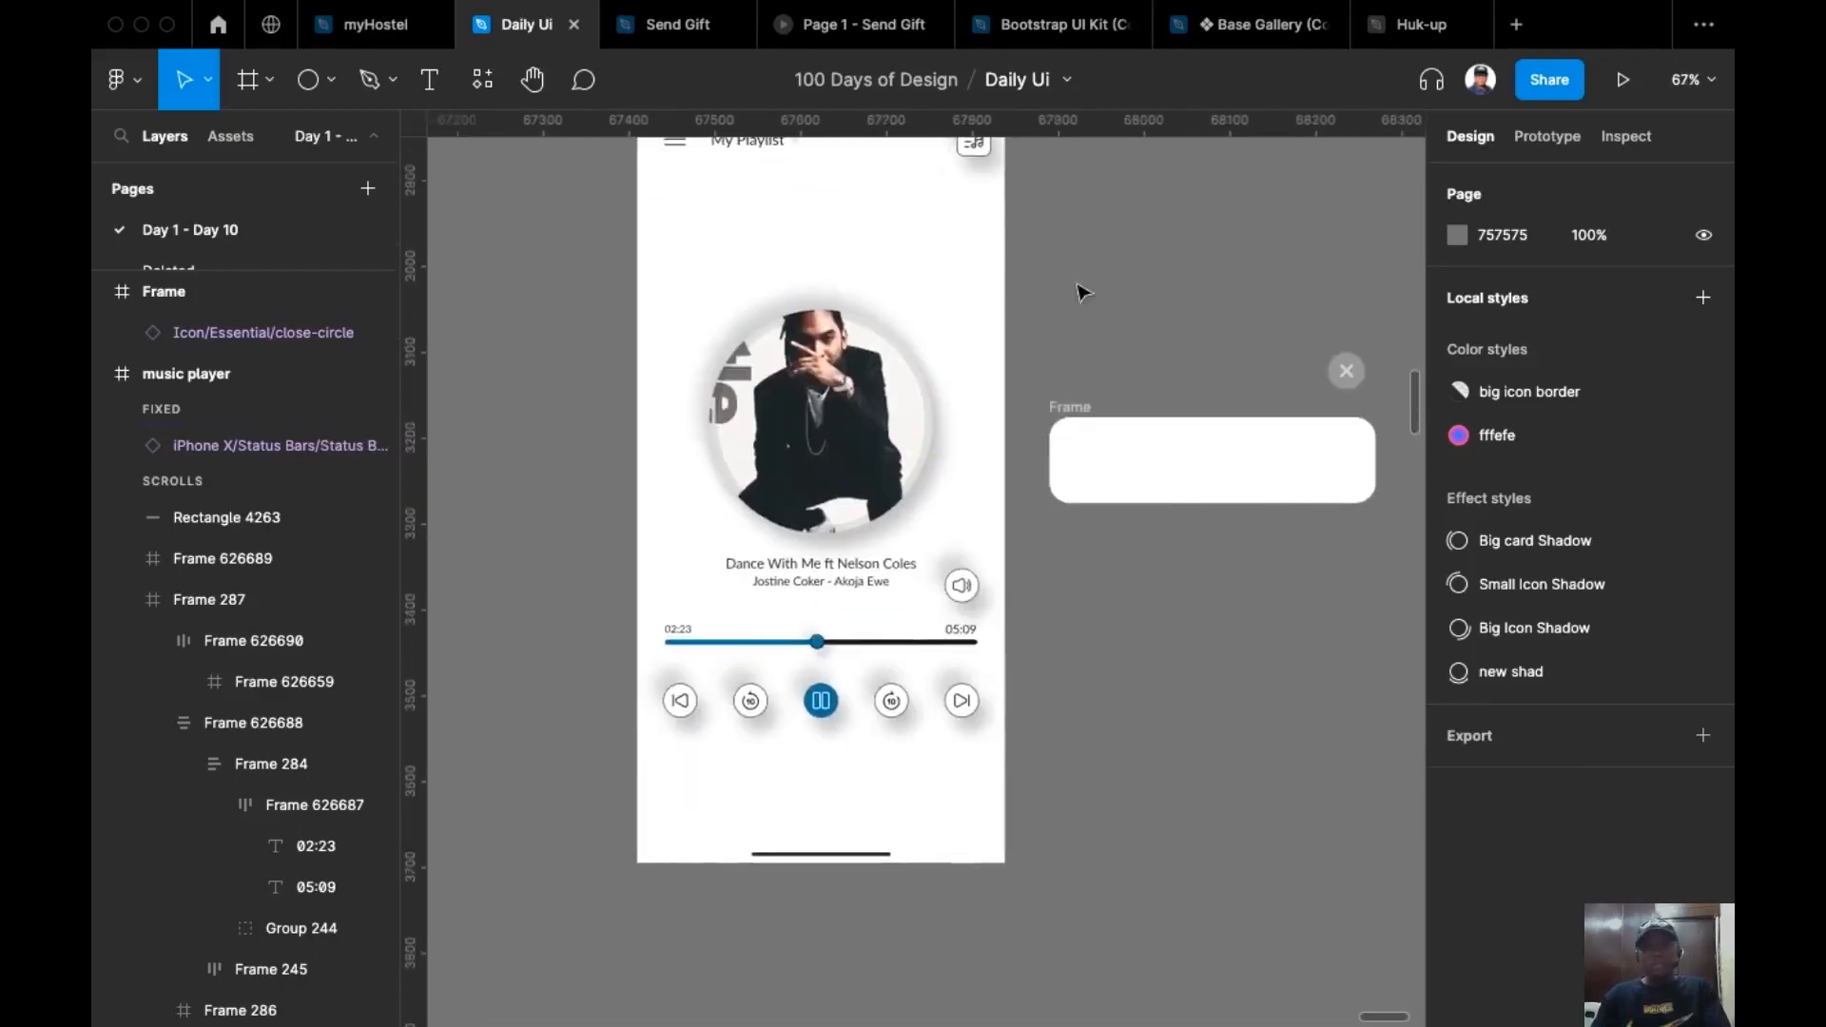
scroll(961, 589, up, 3)
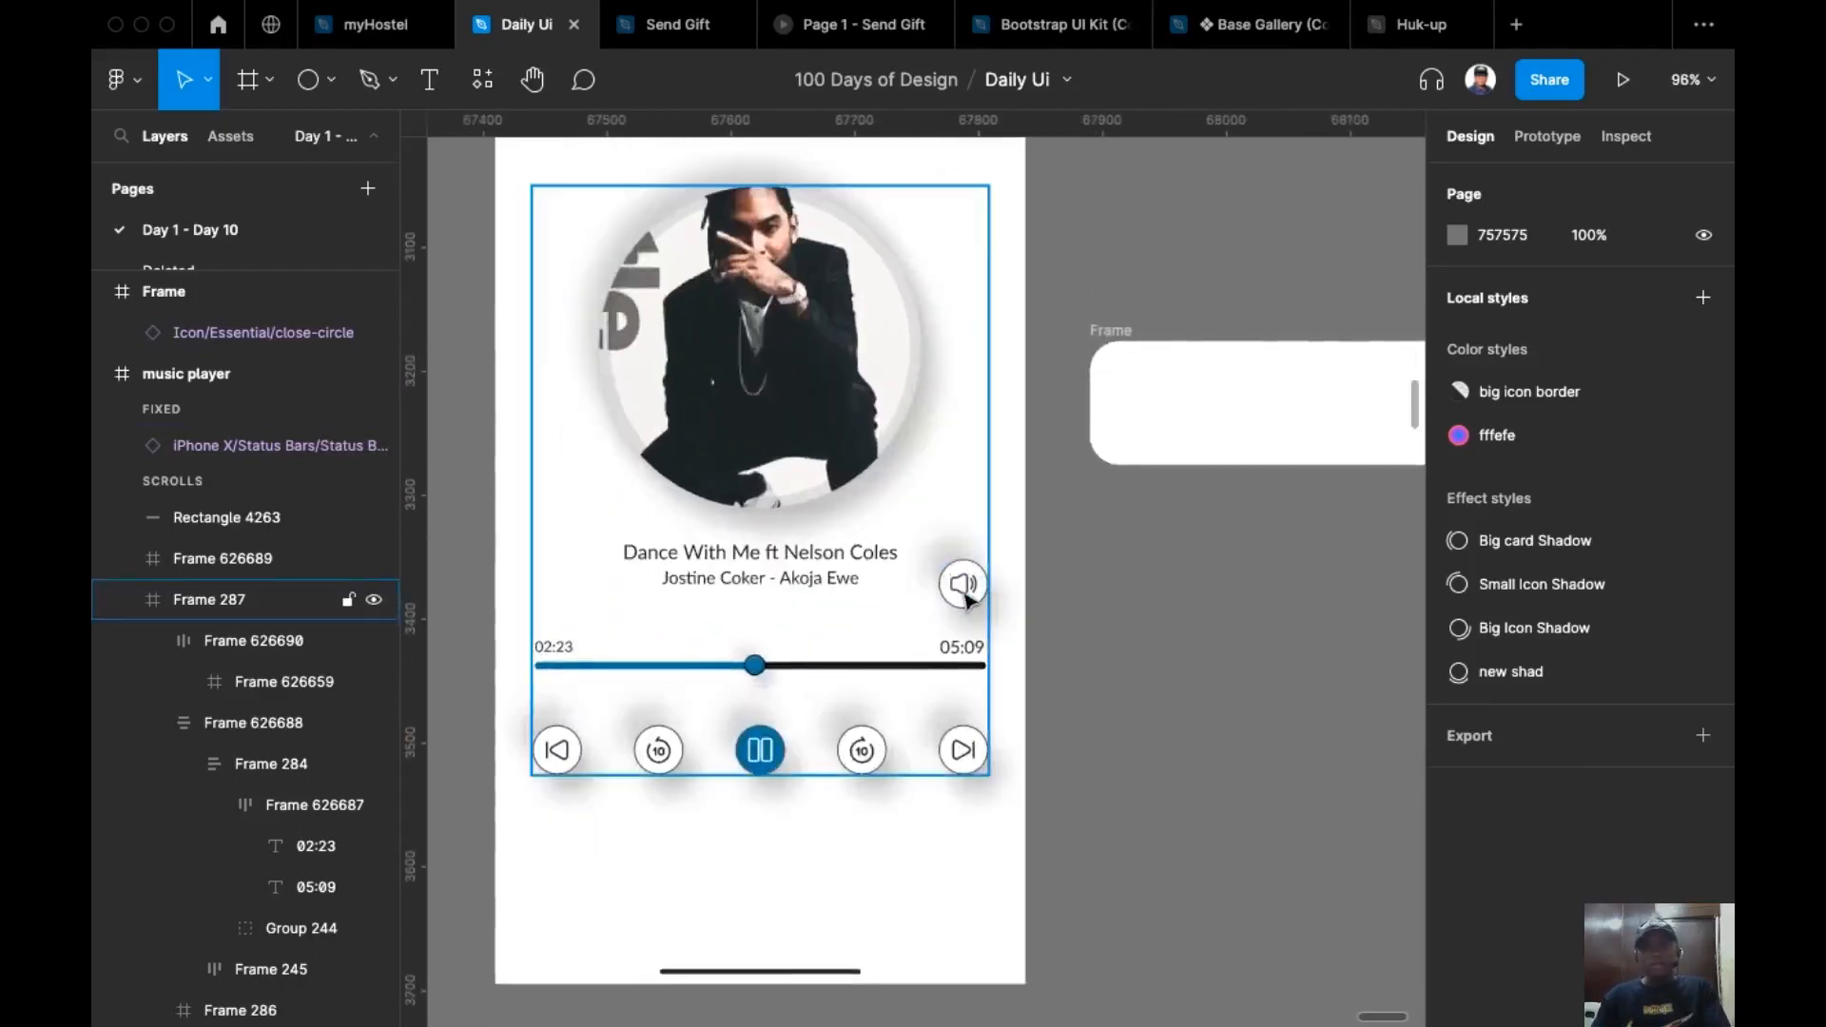
scroll(1008, 583, right, 4)
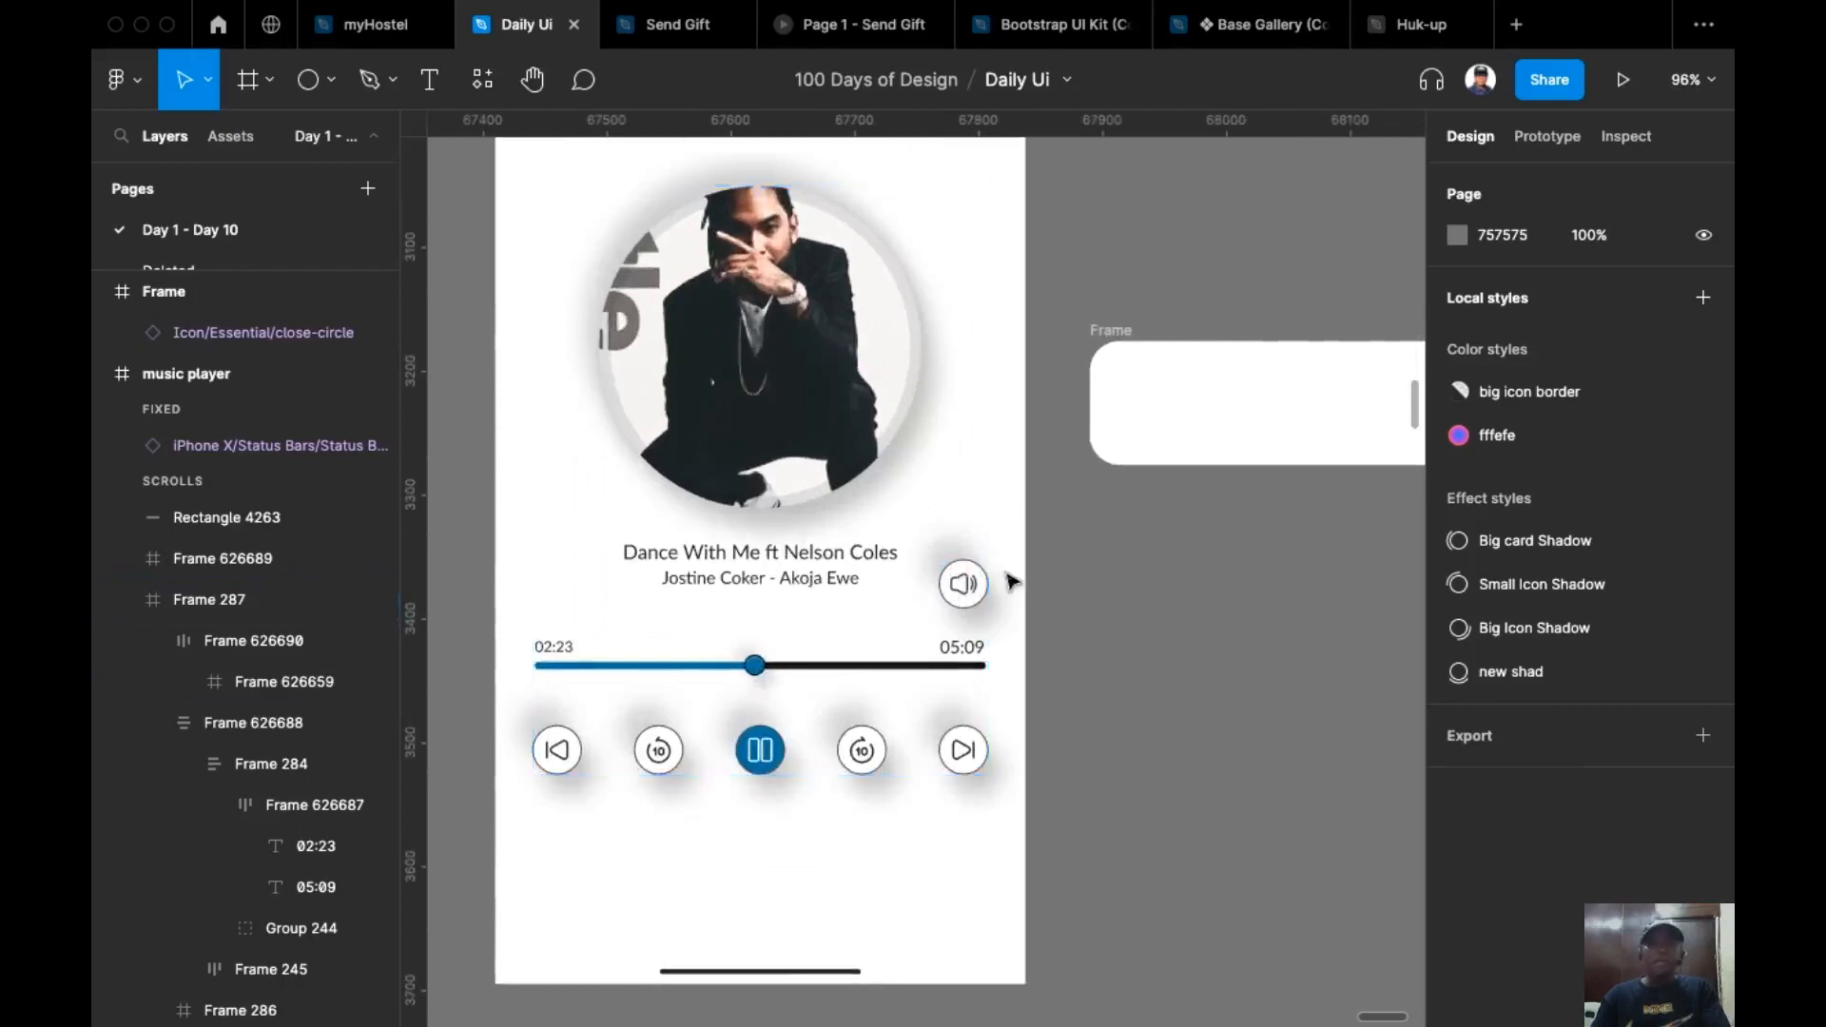
scroll(855, 609, up, 1)
scroll(792, 628, down, 3)
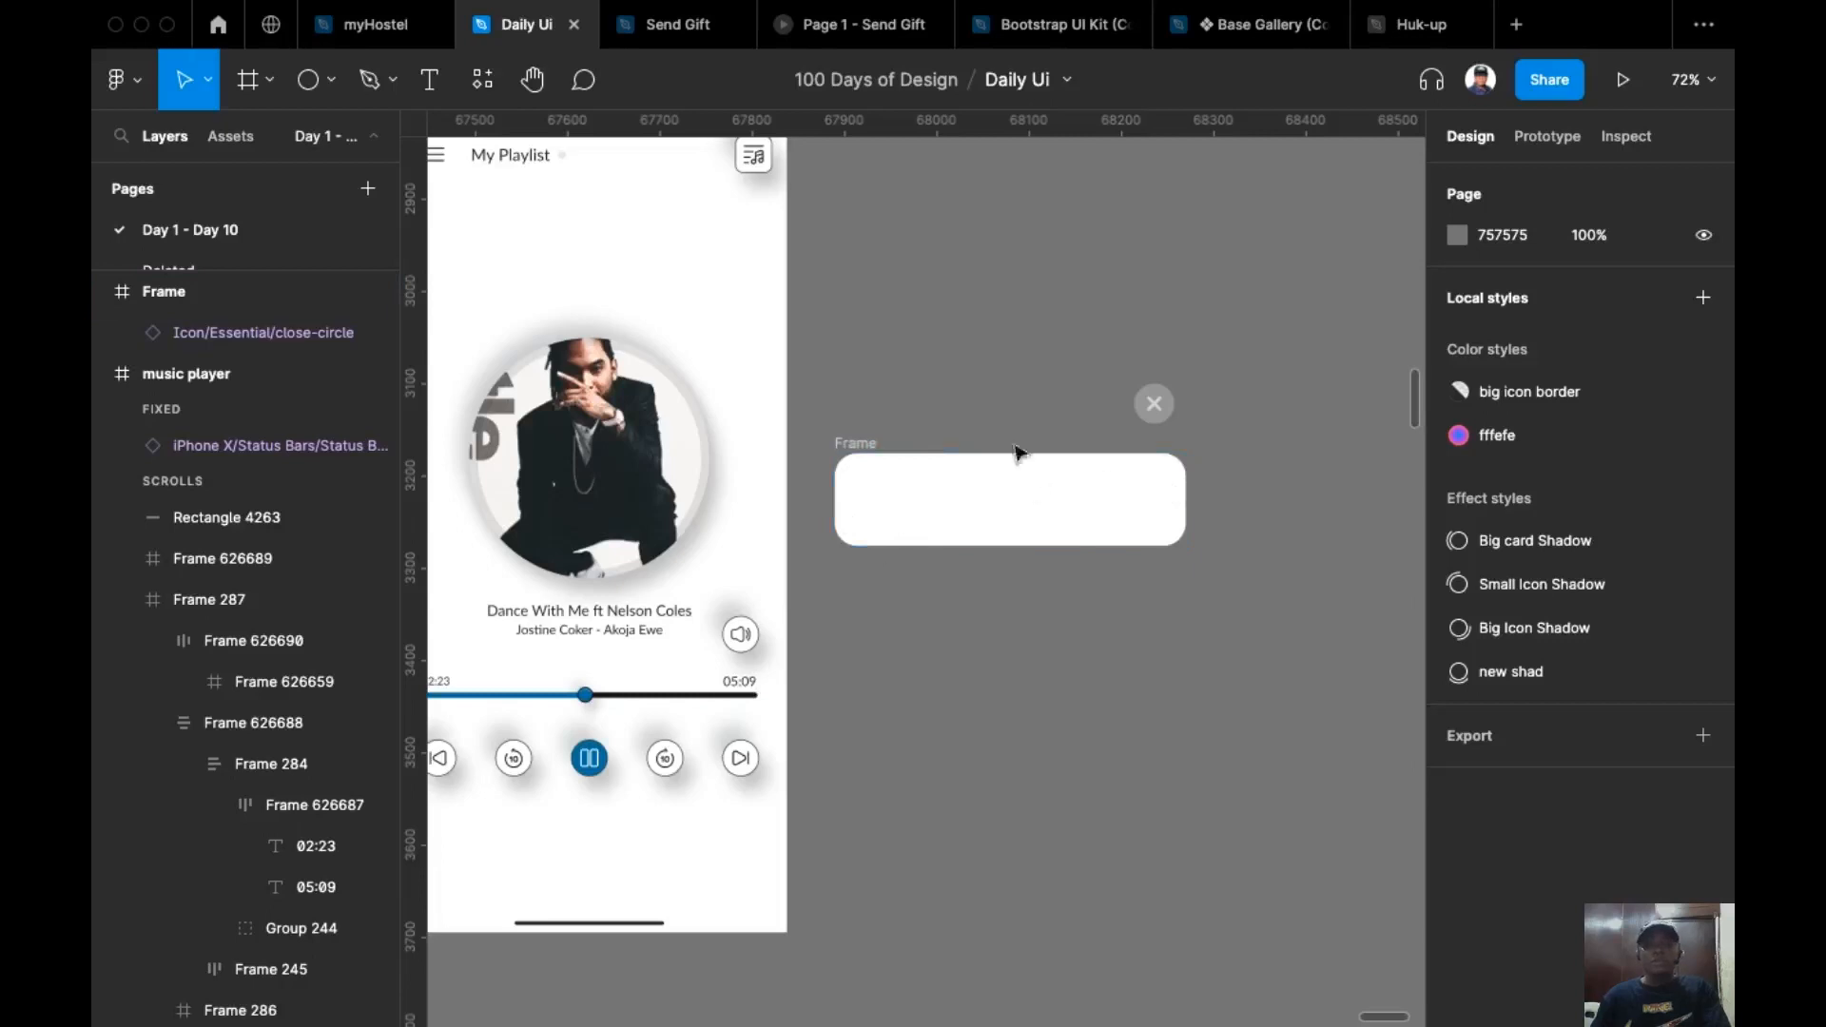
scroll(962, 615, up, 2)
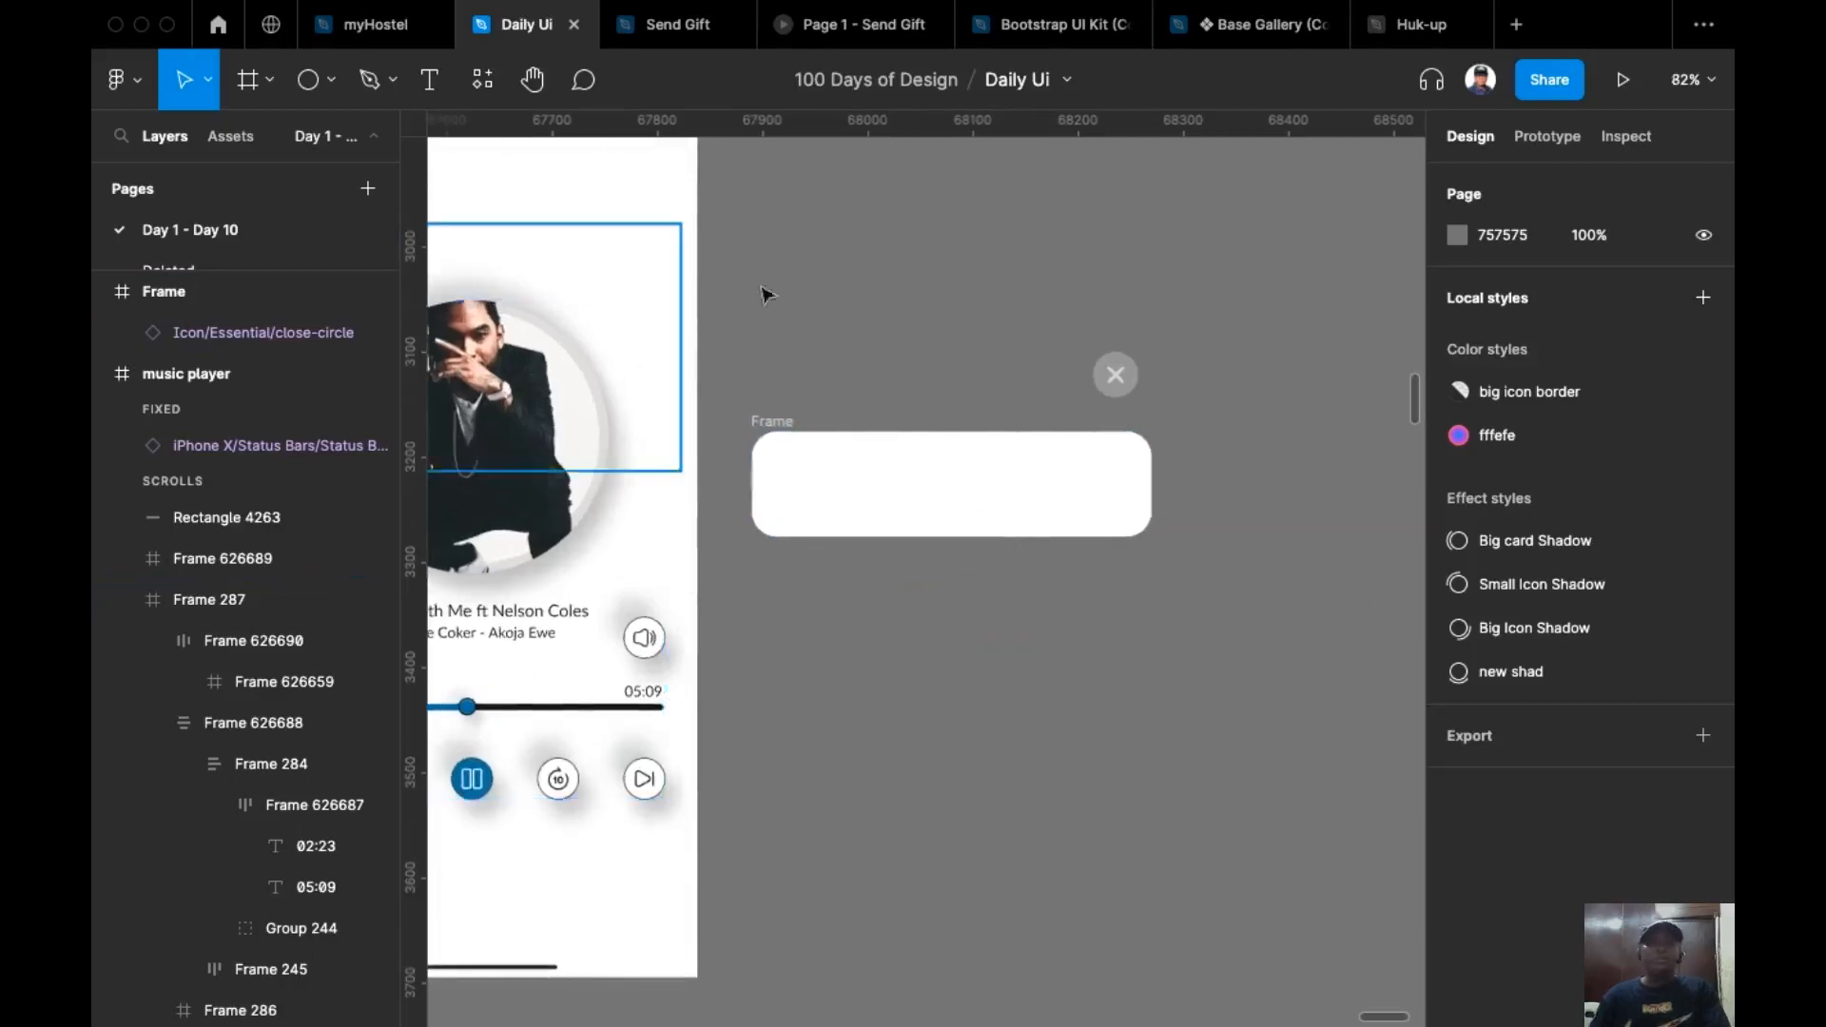
scroll(905, 412, left, 2)
scroll(965, 409, up, 4)
drag(967, 410, 901, 360)
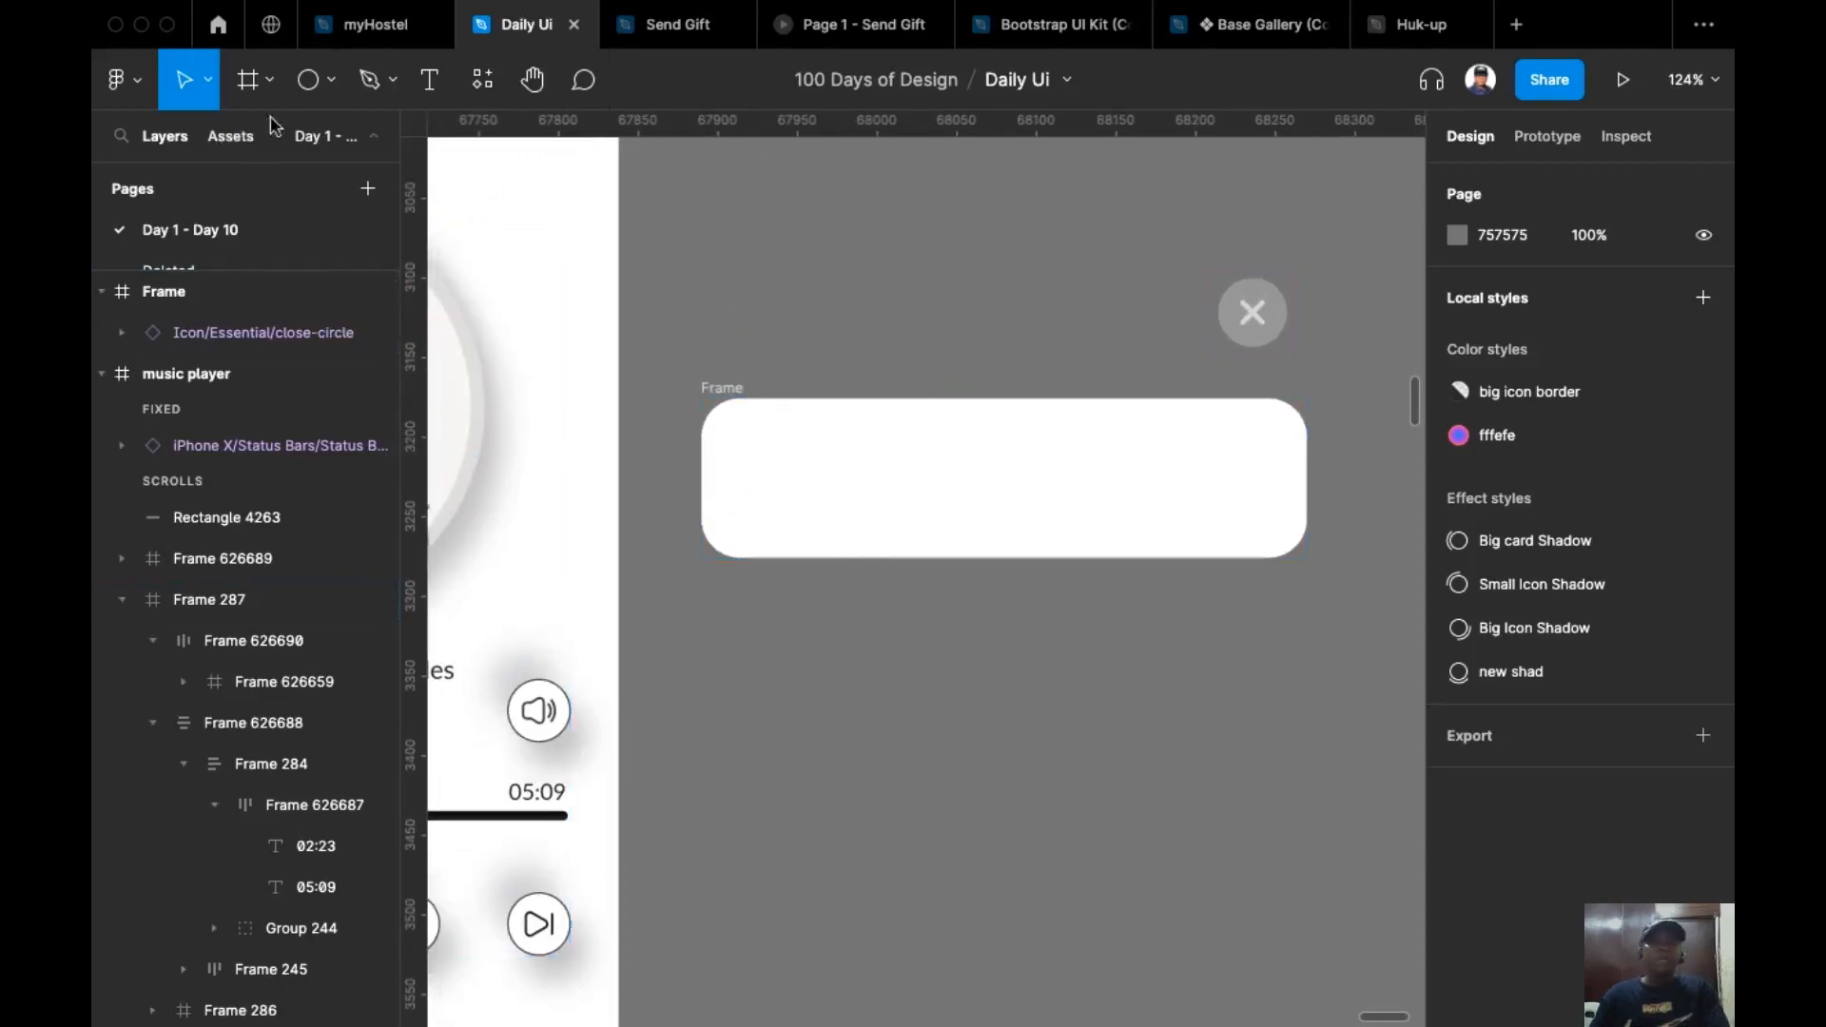
Place a new text layer below the white rounded frame and set its font size to 18.
click(429, 80)
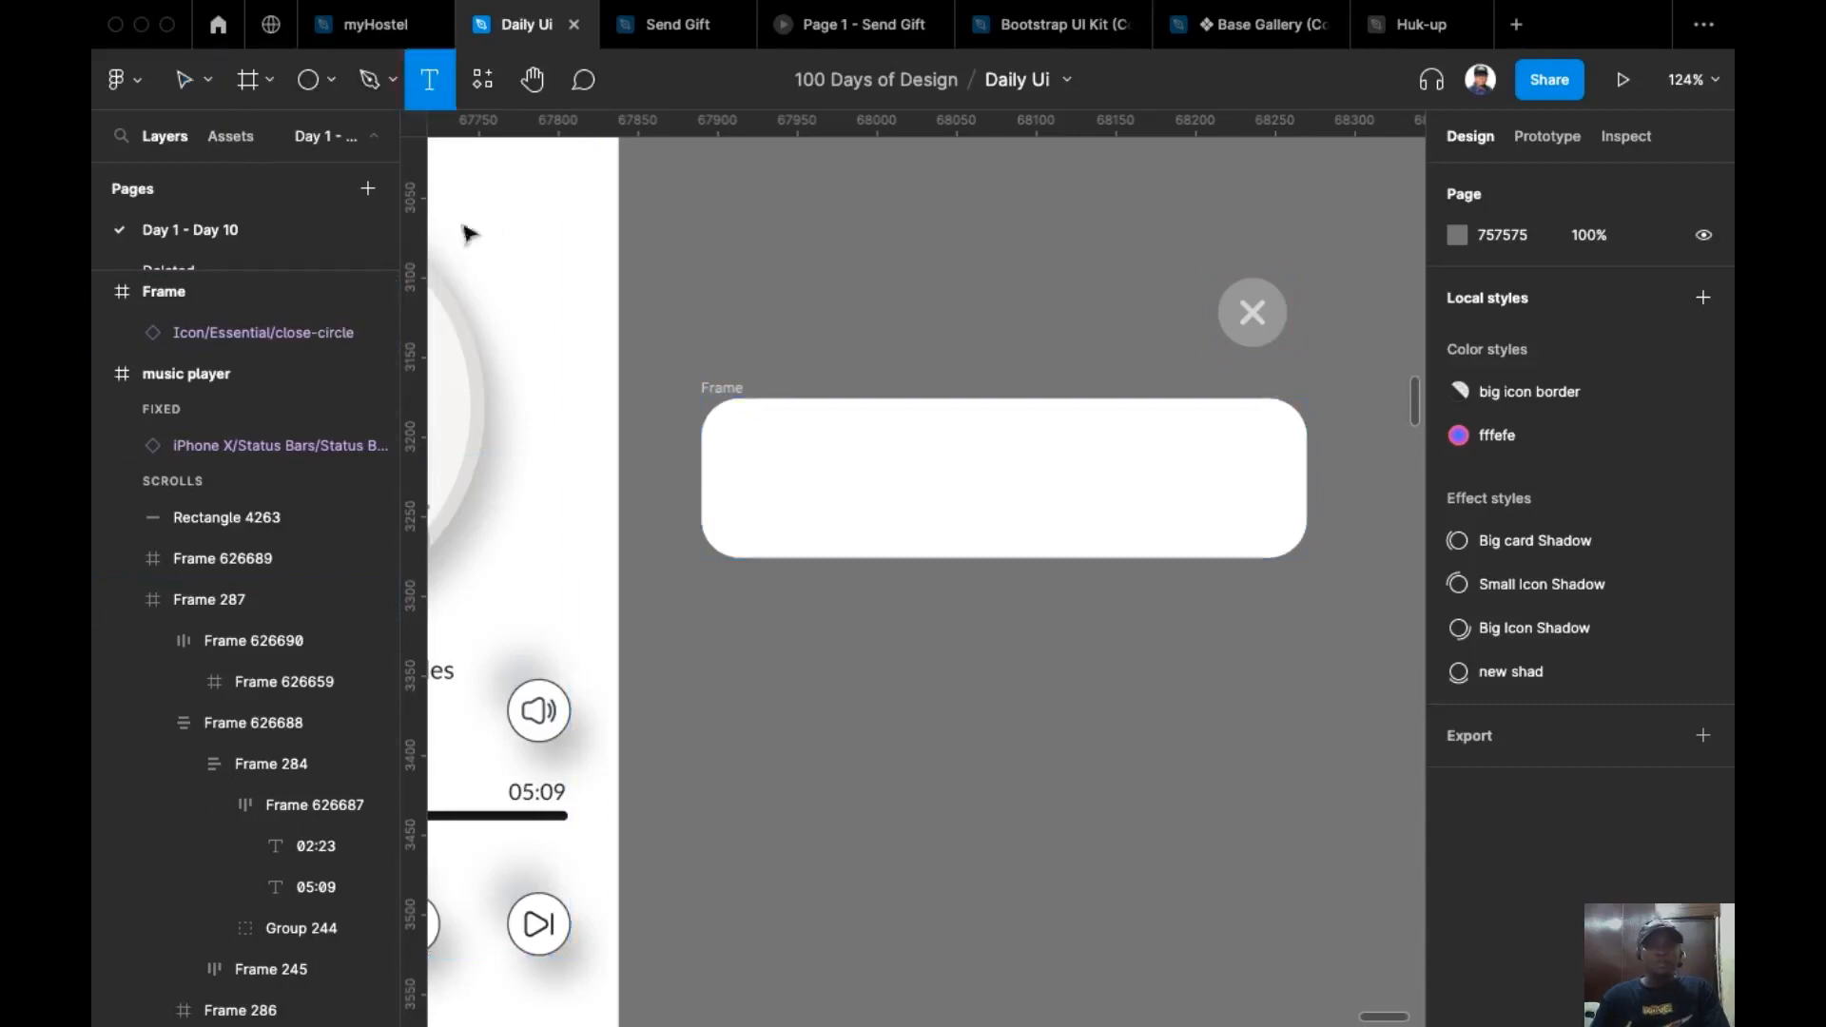
click(713, 690)
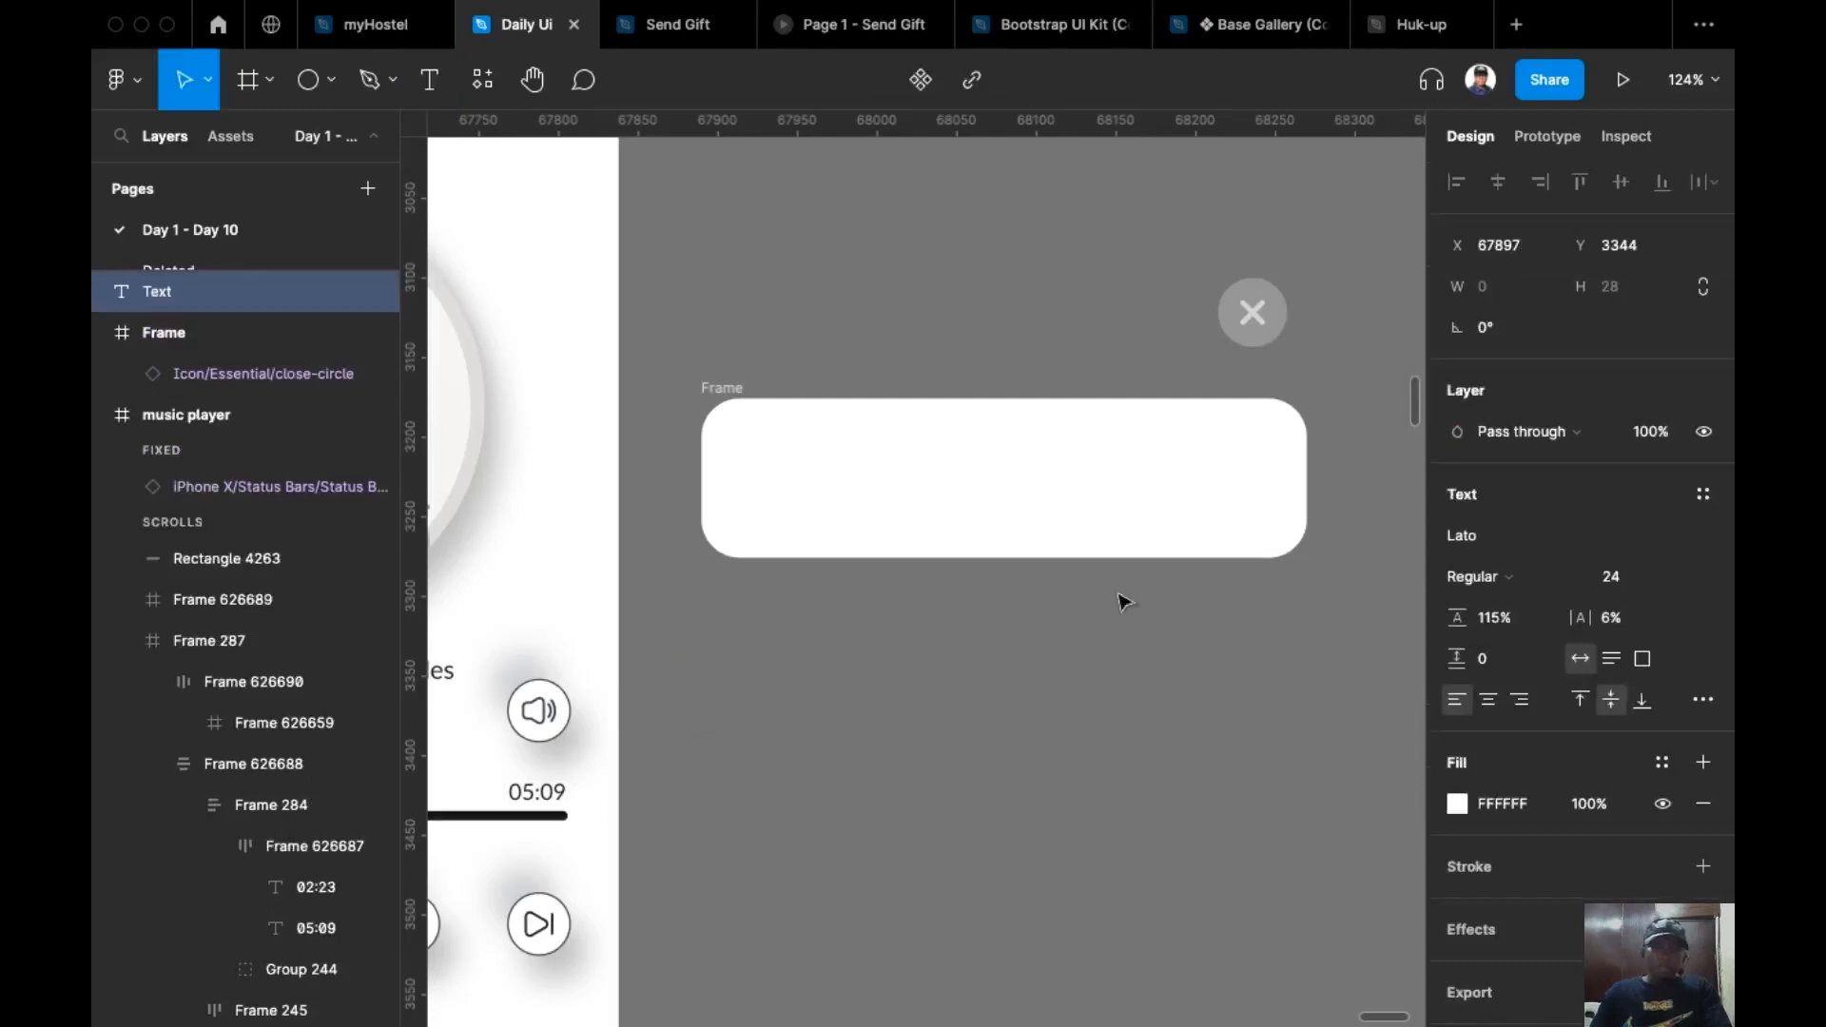
click(1684, 578)
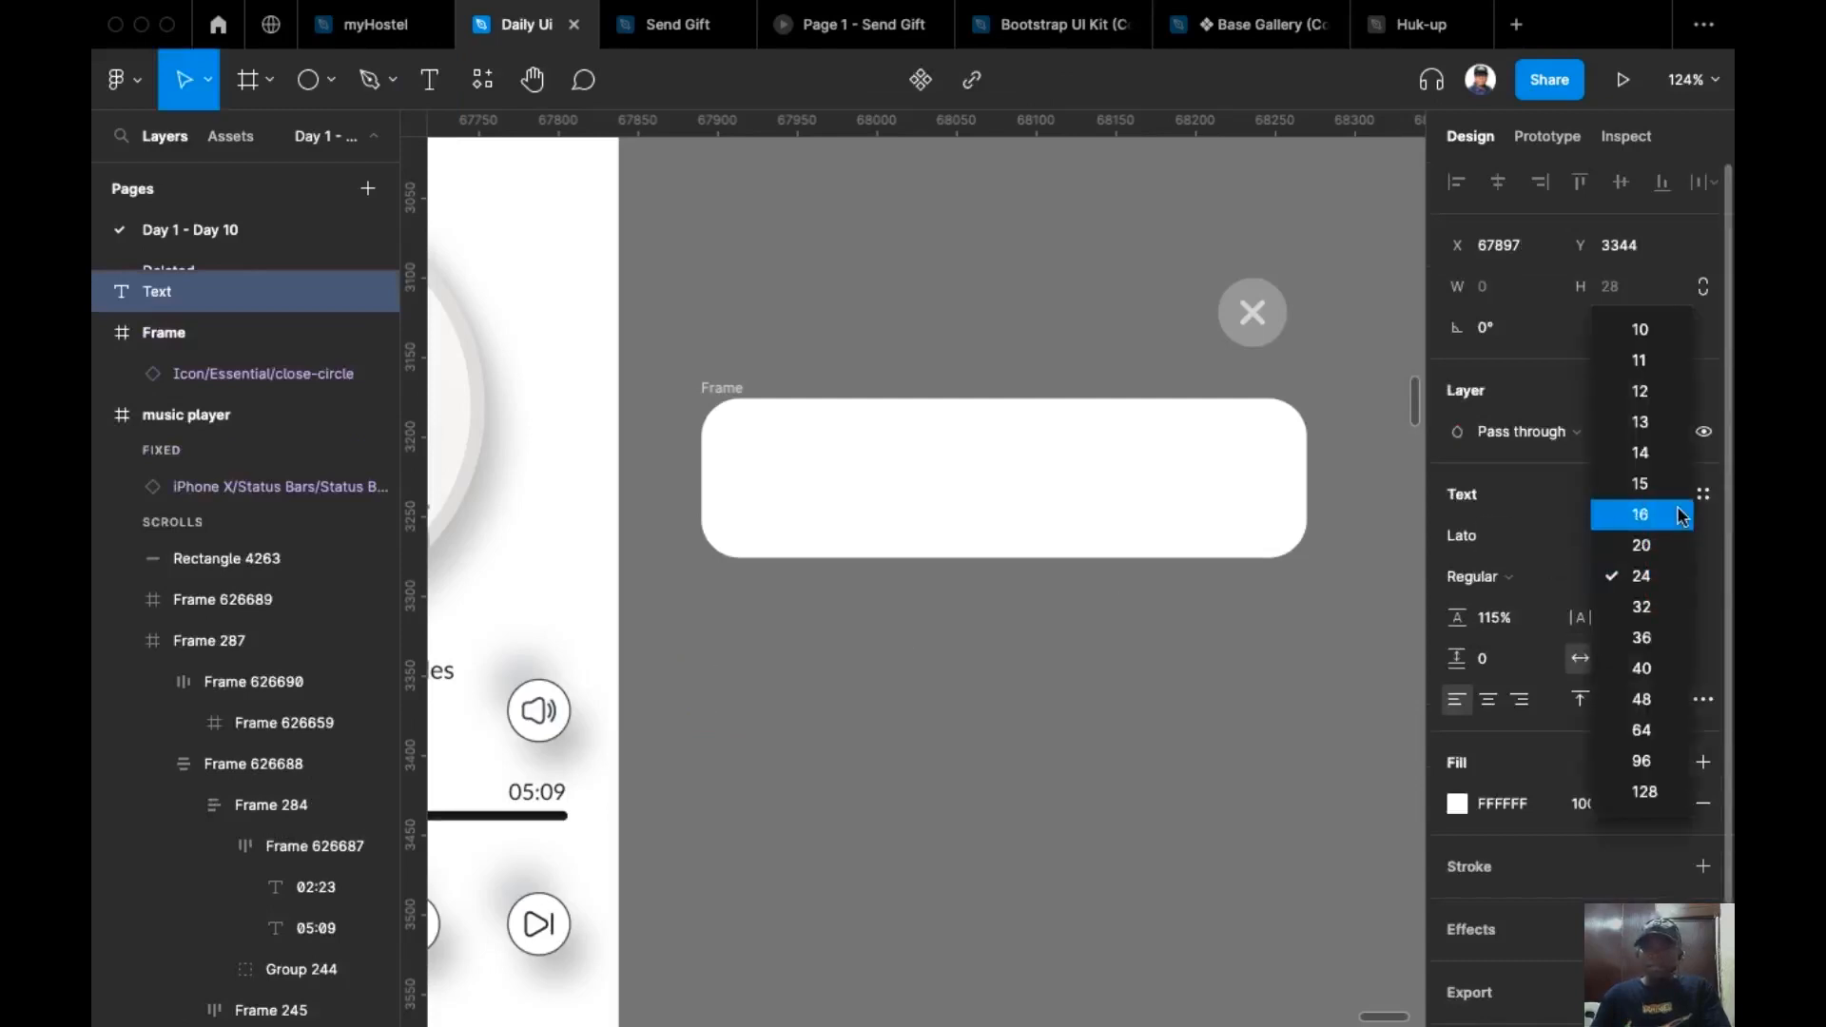
click(1088, 704)
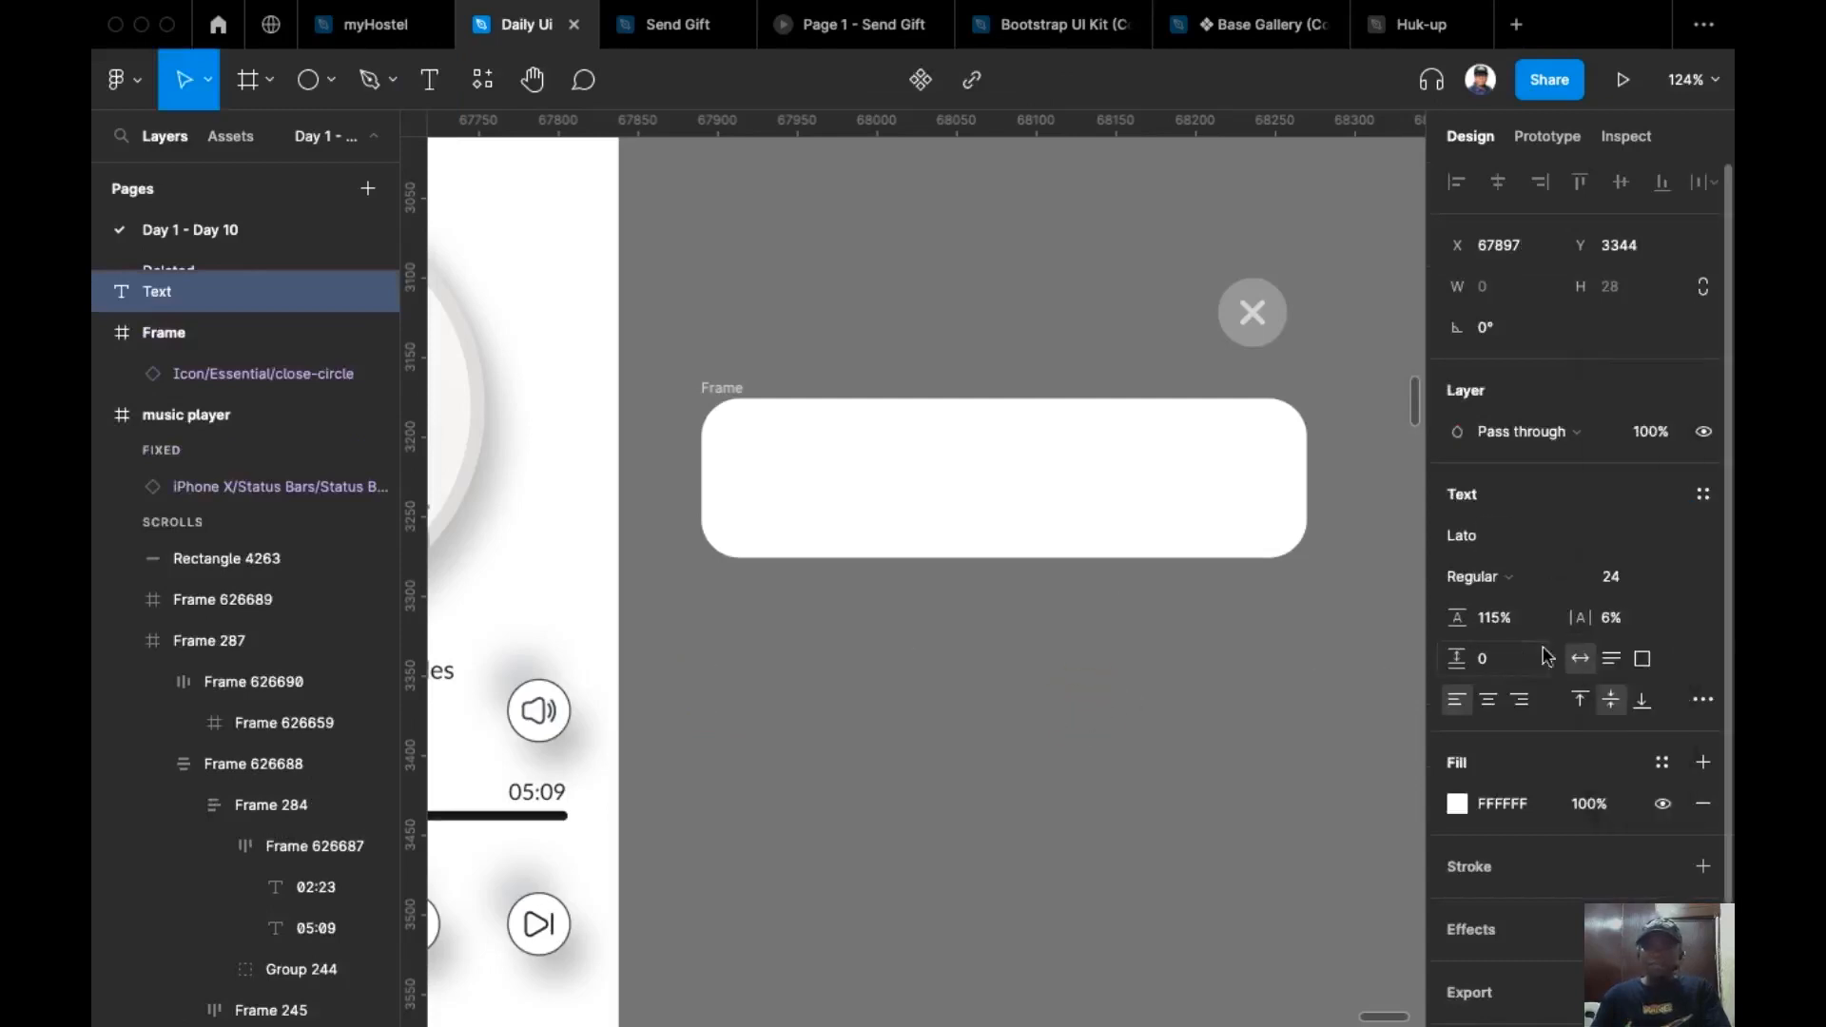
click(1602, 587)
text(18)
key(Return)
text(c)
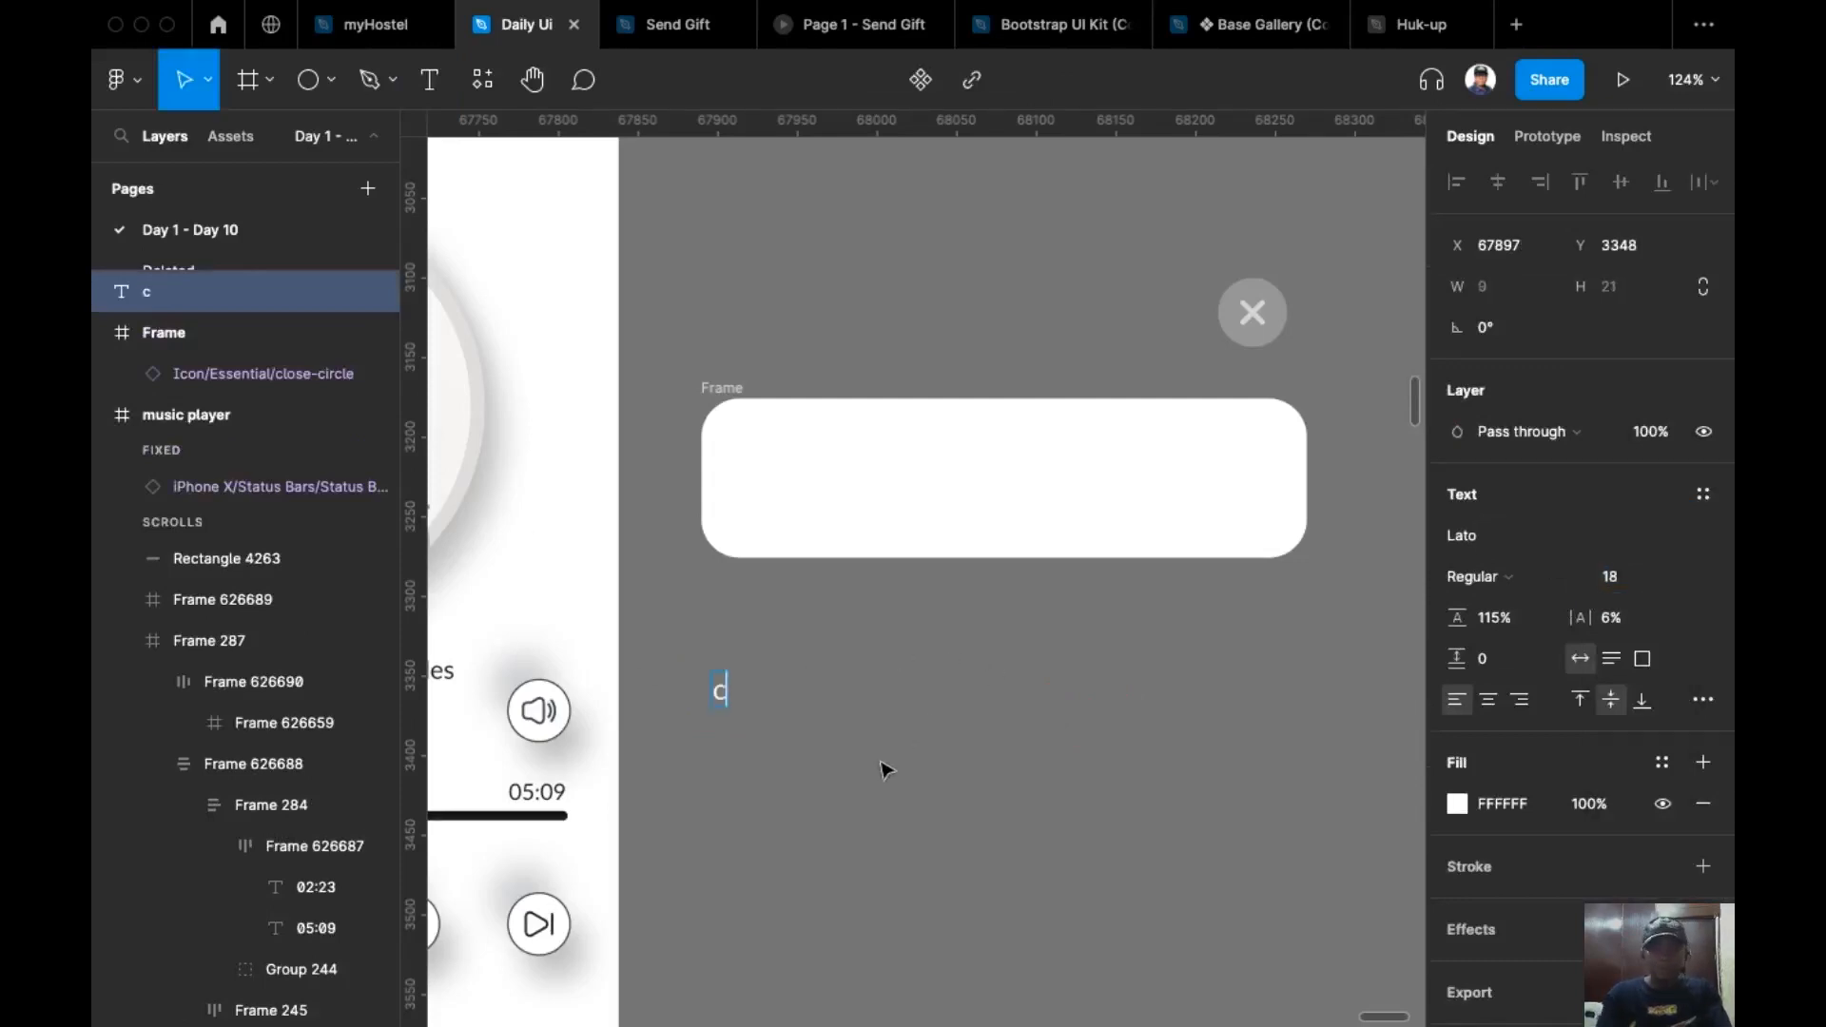
key(Escape)
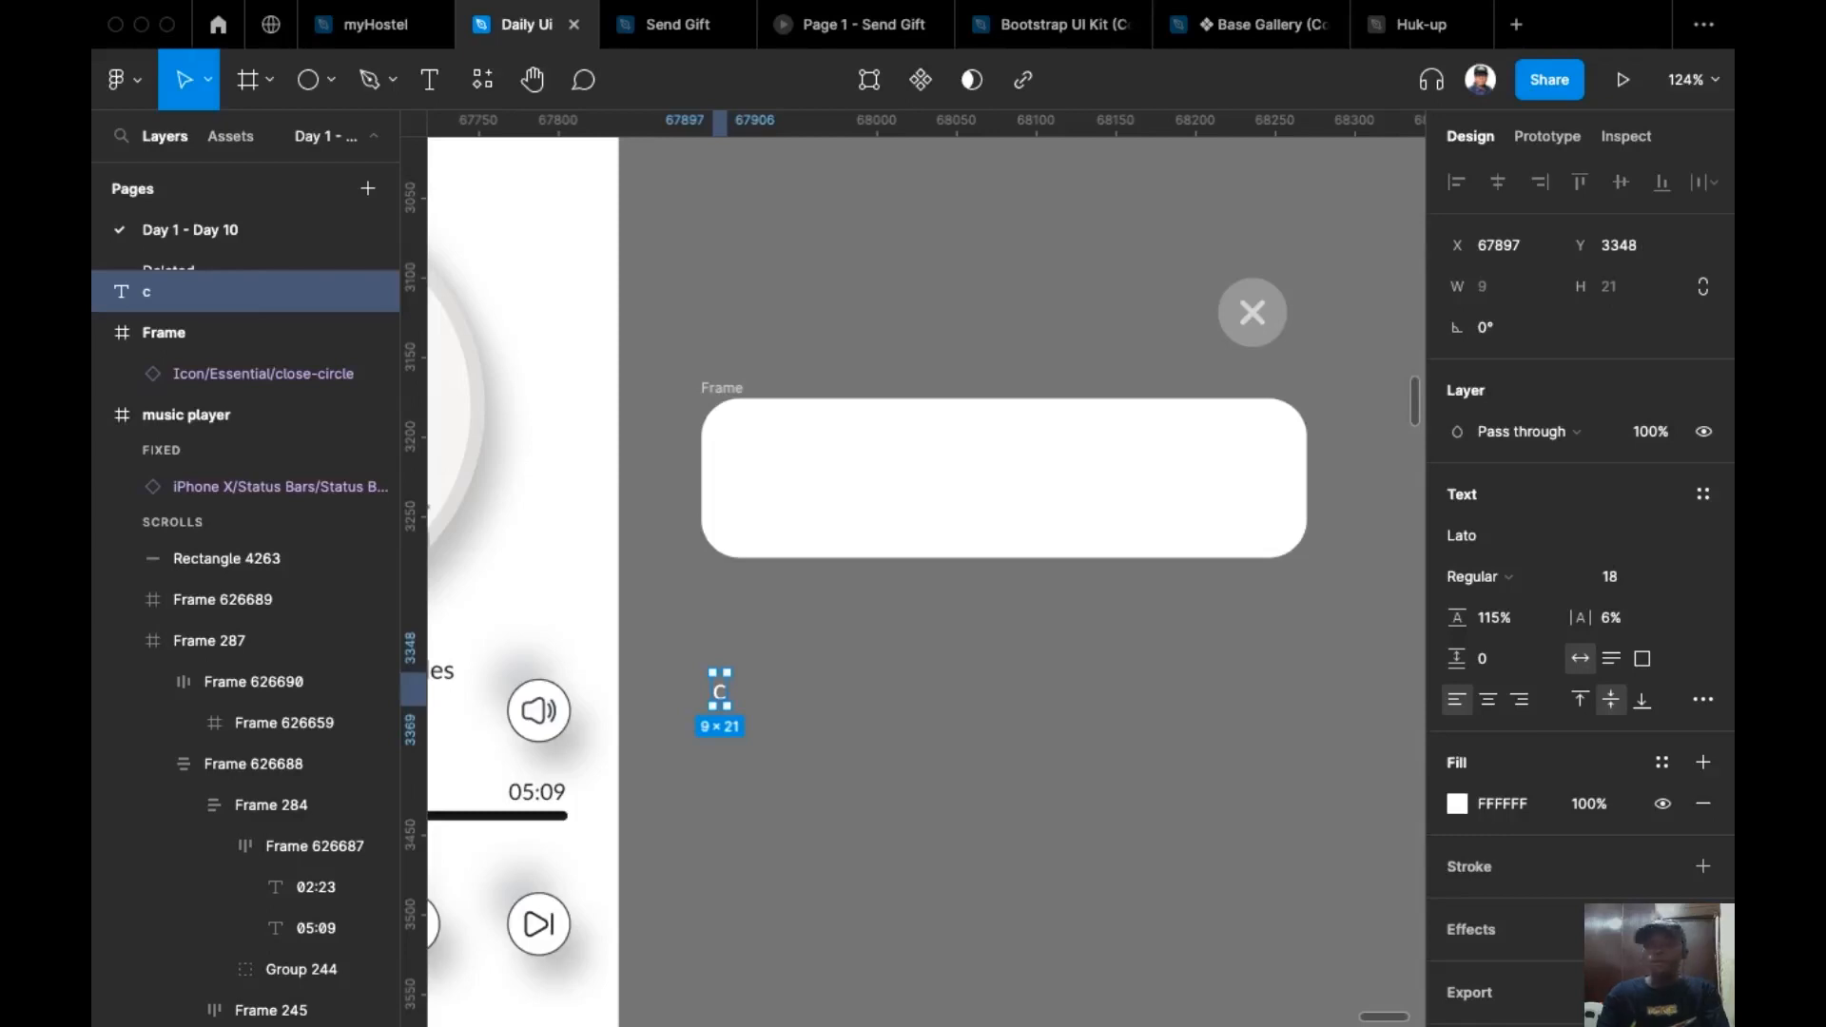
double_click(722, 694)
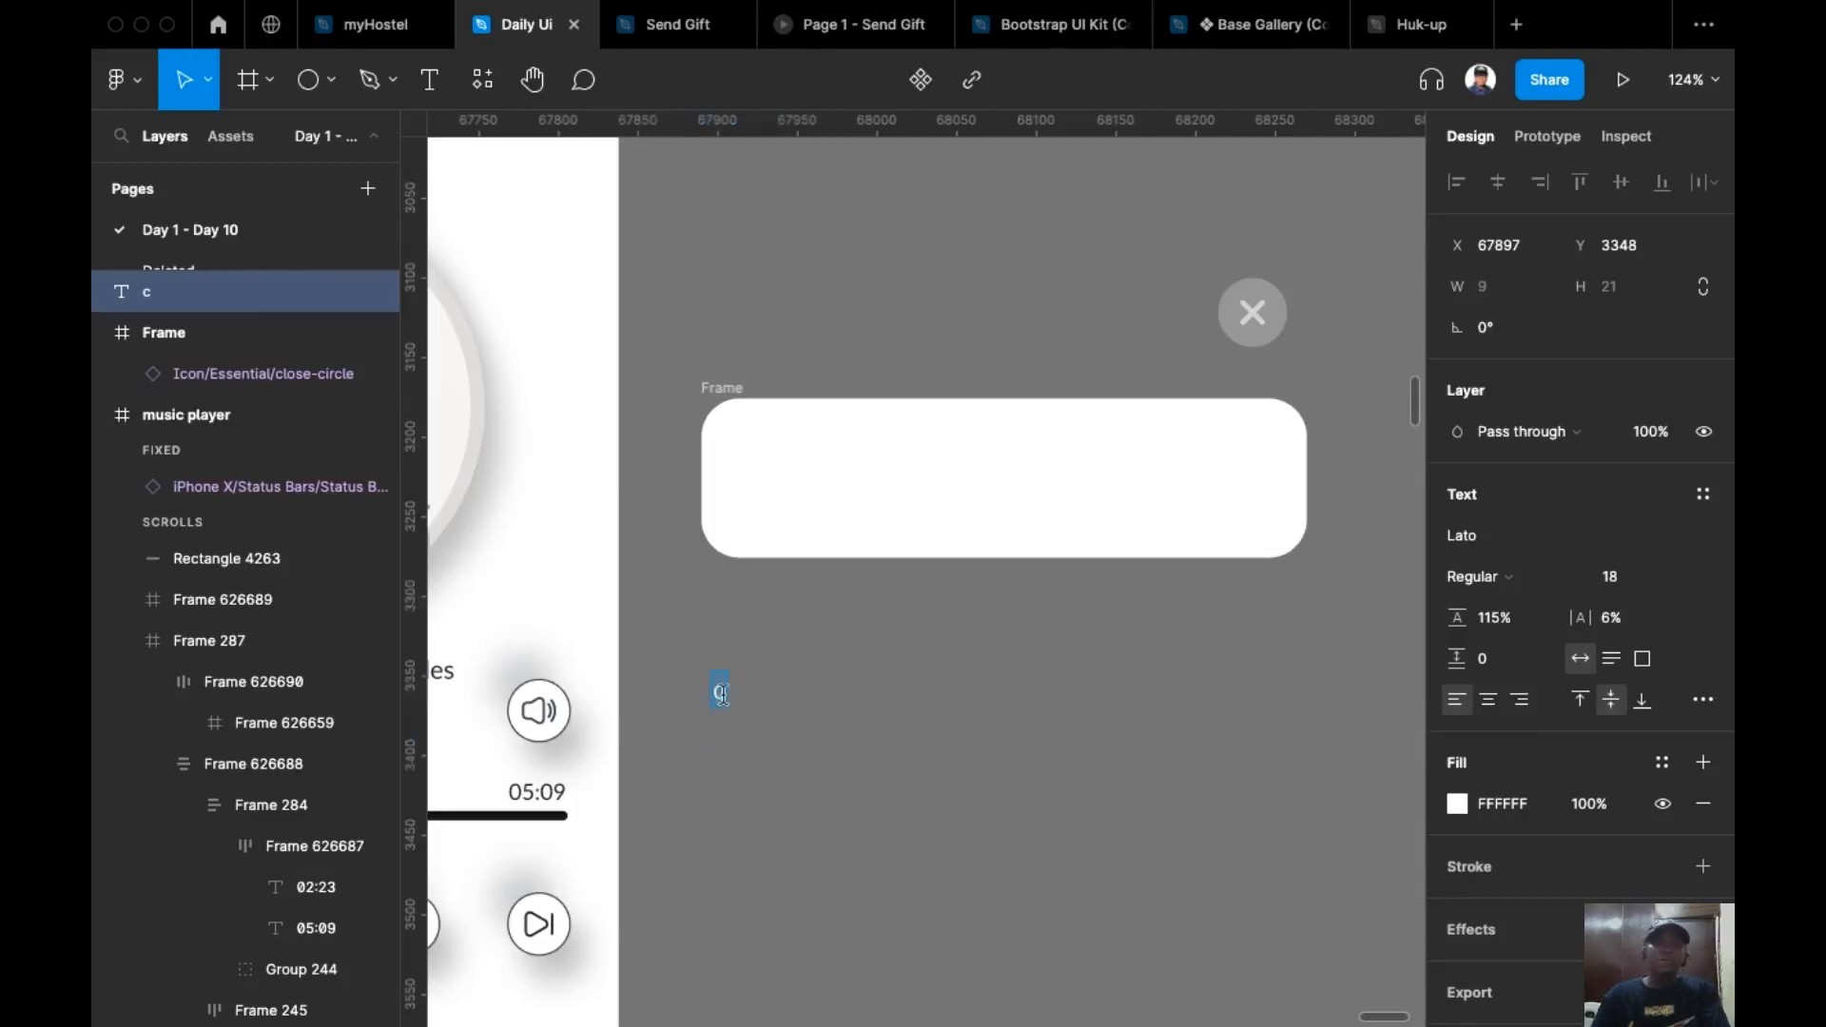
text(5)
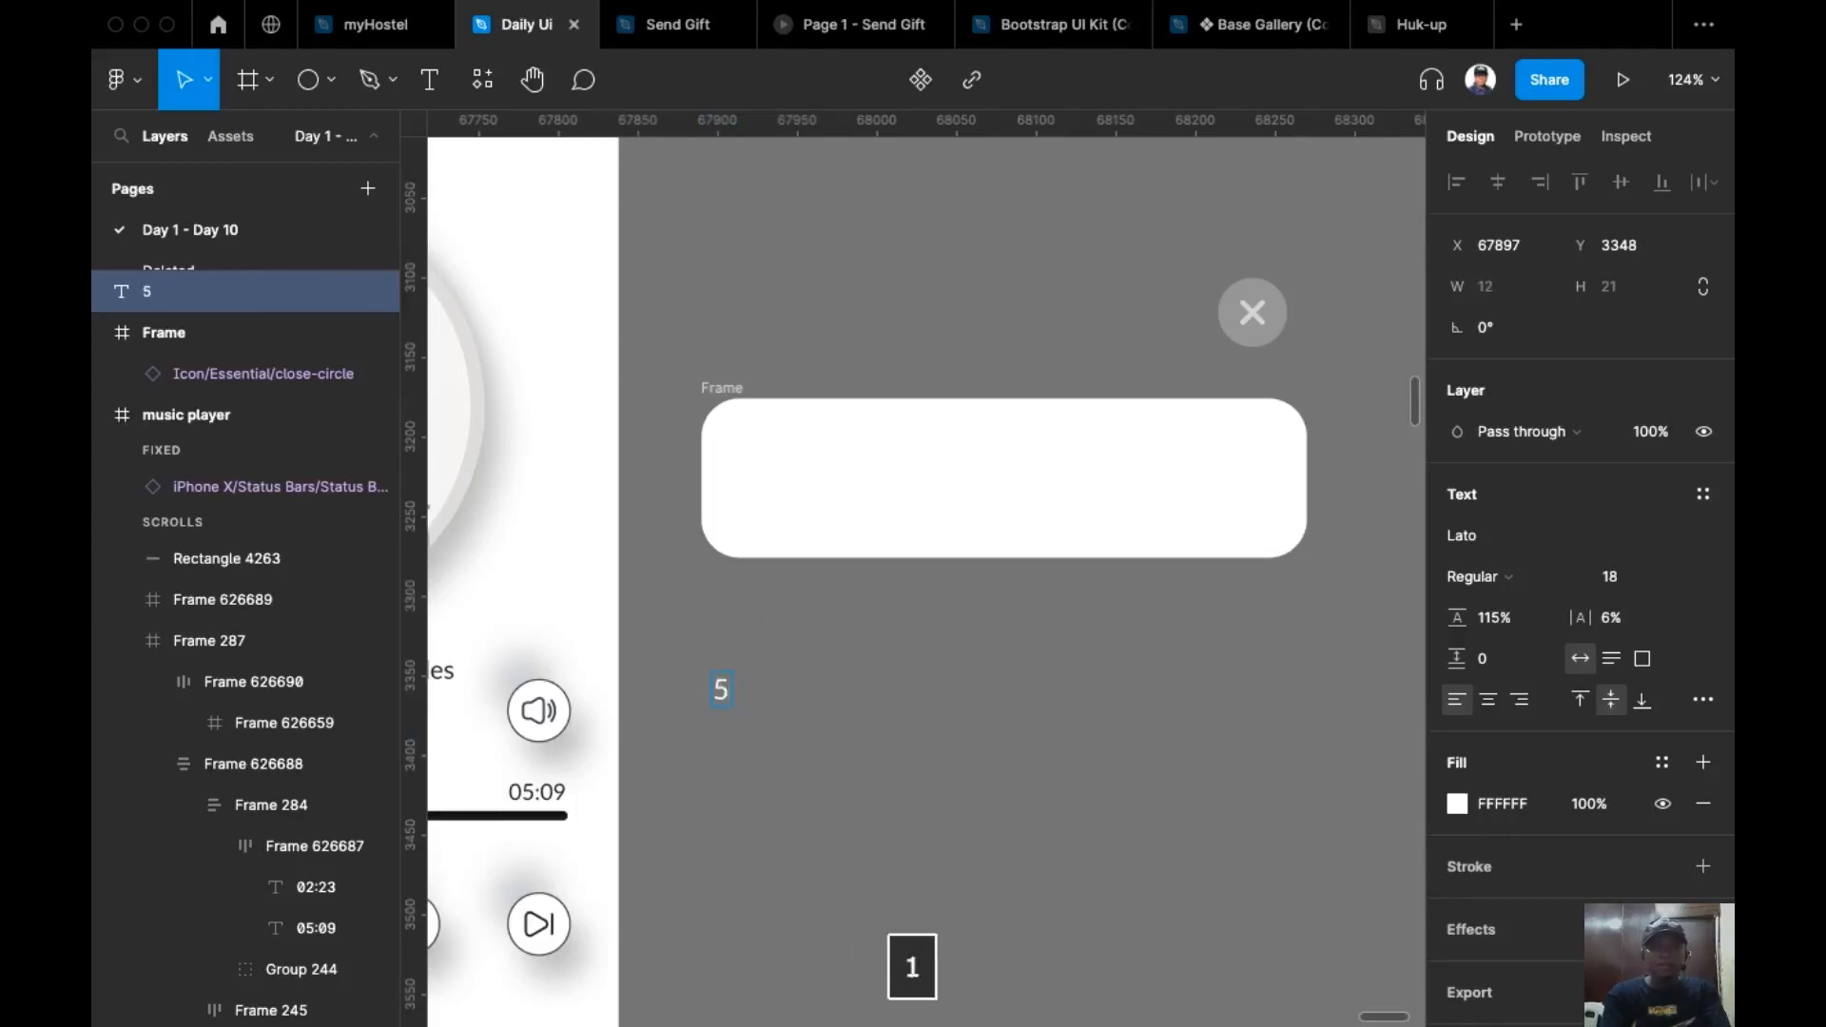
text( 10 15 20 15 30 35 40 45 50)
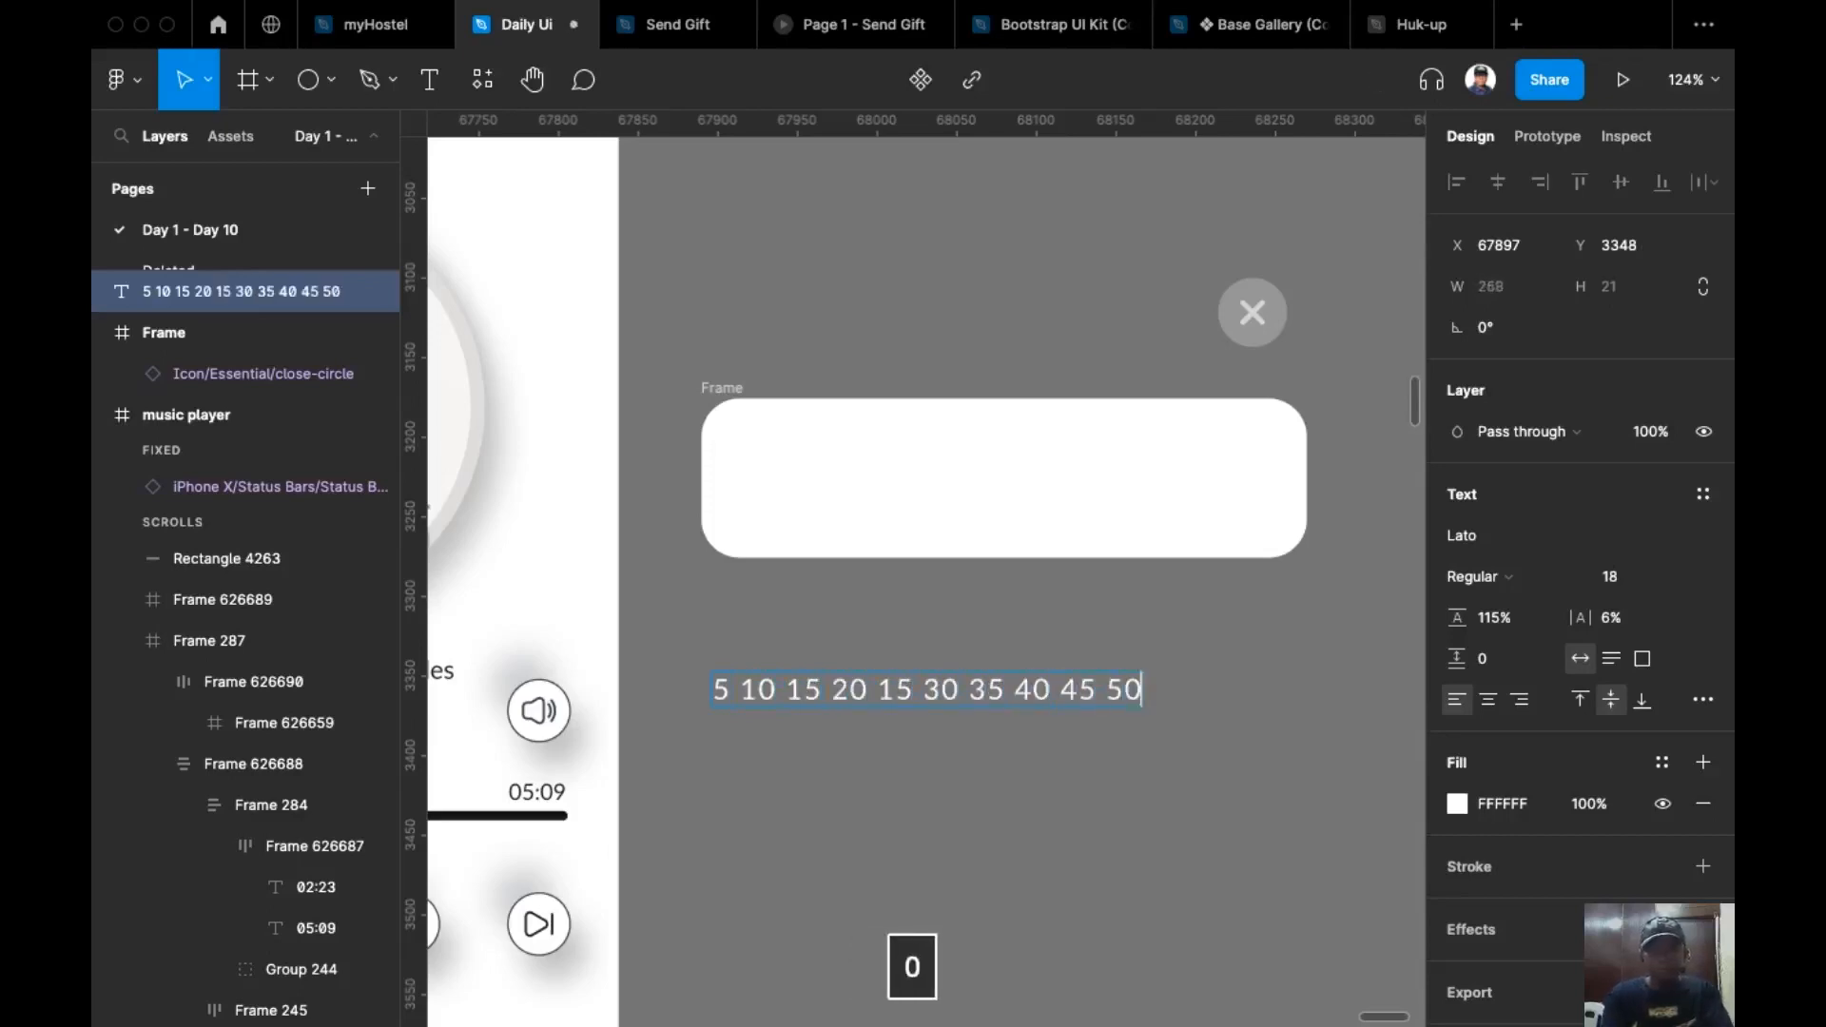
text( 55 60 65 70)
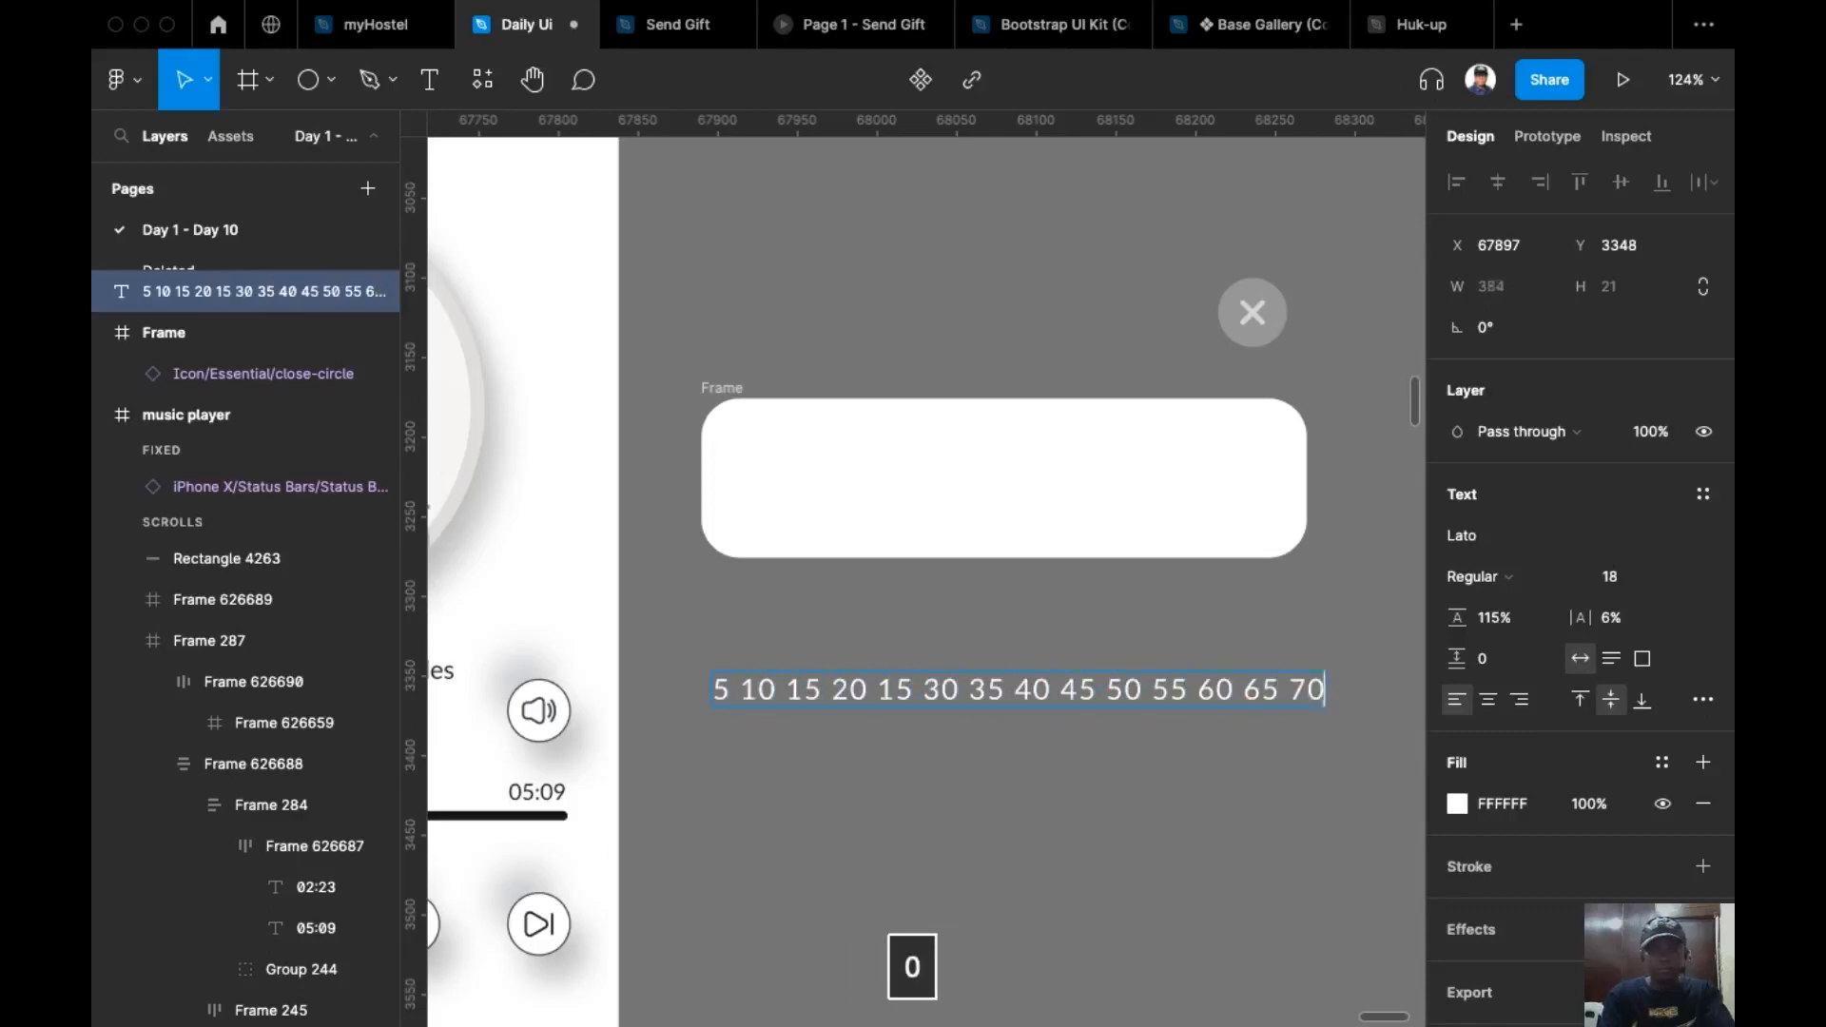
text( 75 80 85 90 95 100)
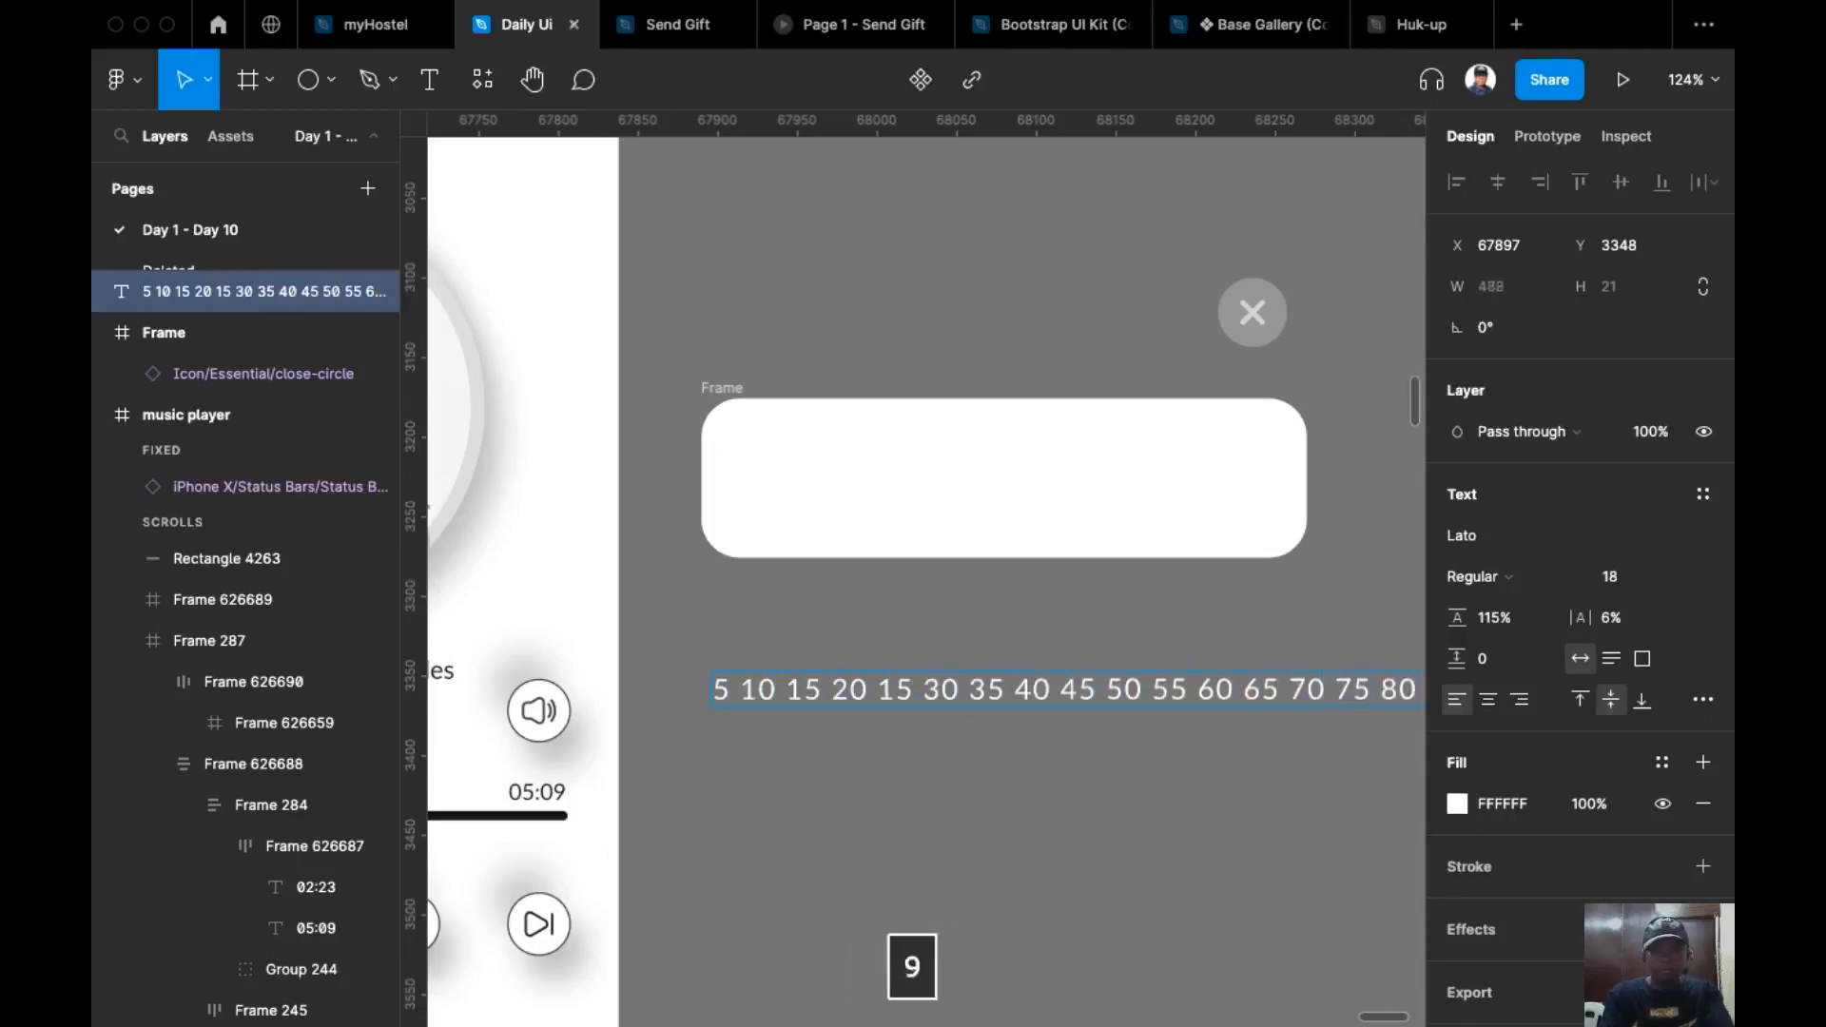
scroll(844, 583, up, 2)
click(844, 583)
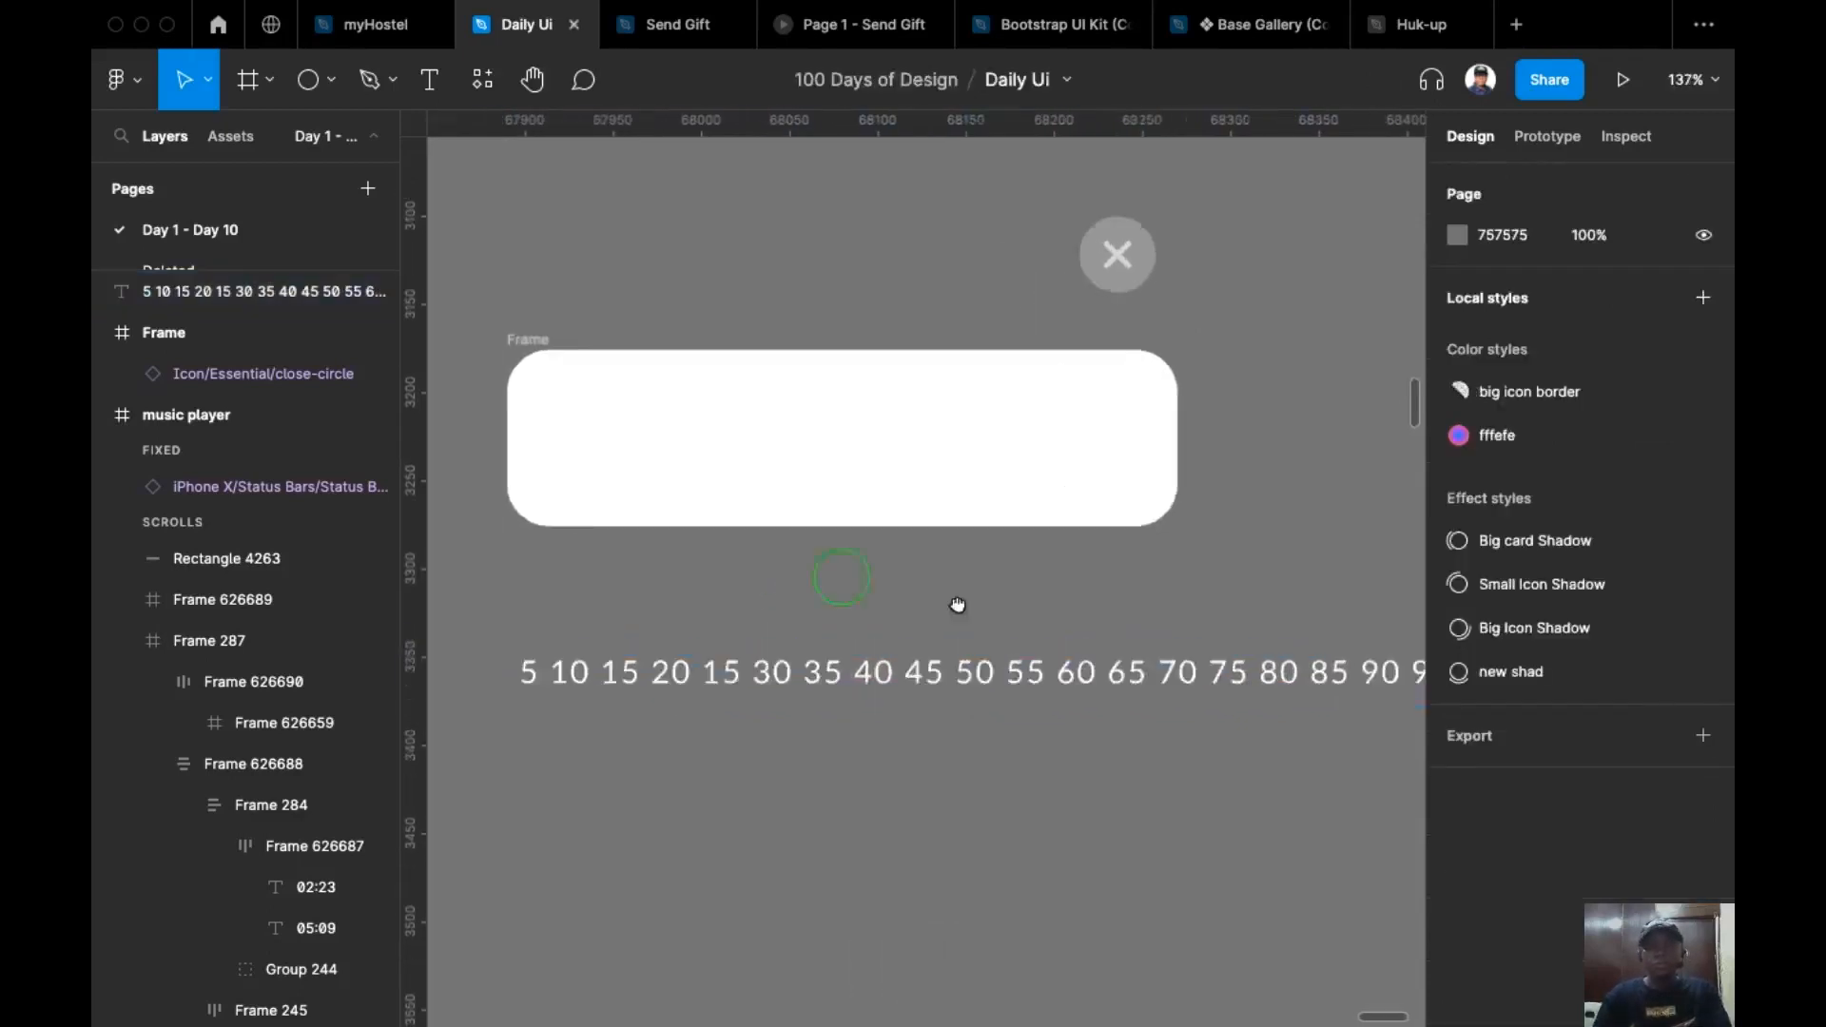
Set the line height of the number row text to 24.
scroll(844, 583, left, 3)
click(684, 695)
scroll(665, 666, right, 2)
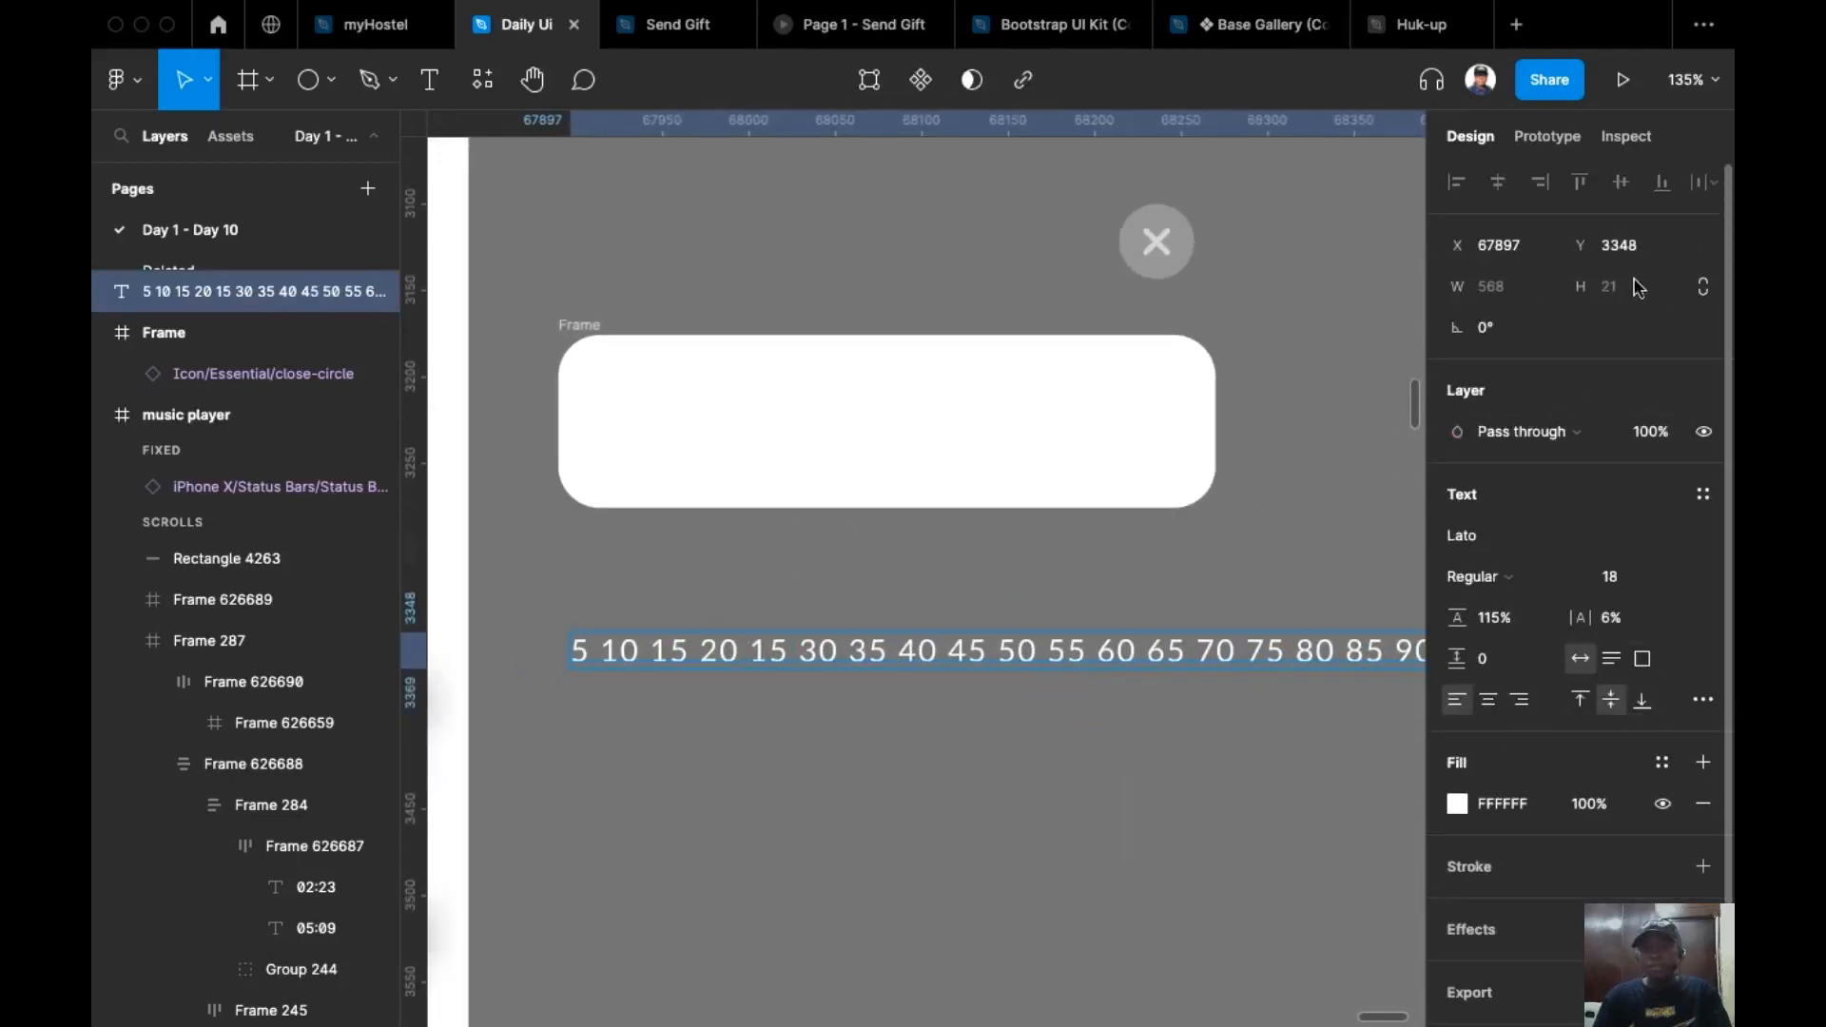
click(1522, 619)
key(BackSpace)
key(BackSpace)
key(BackSpace)
key(BackSpace)
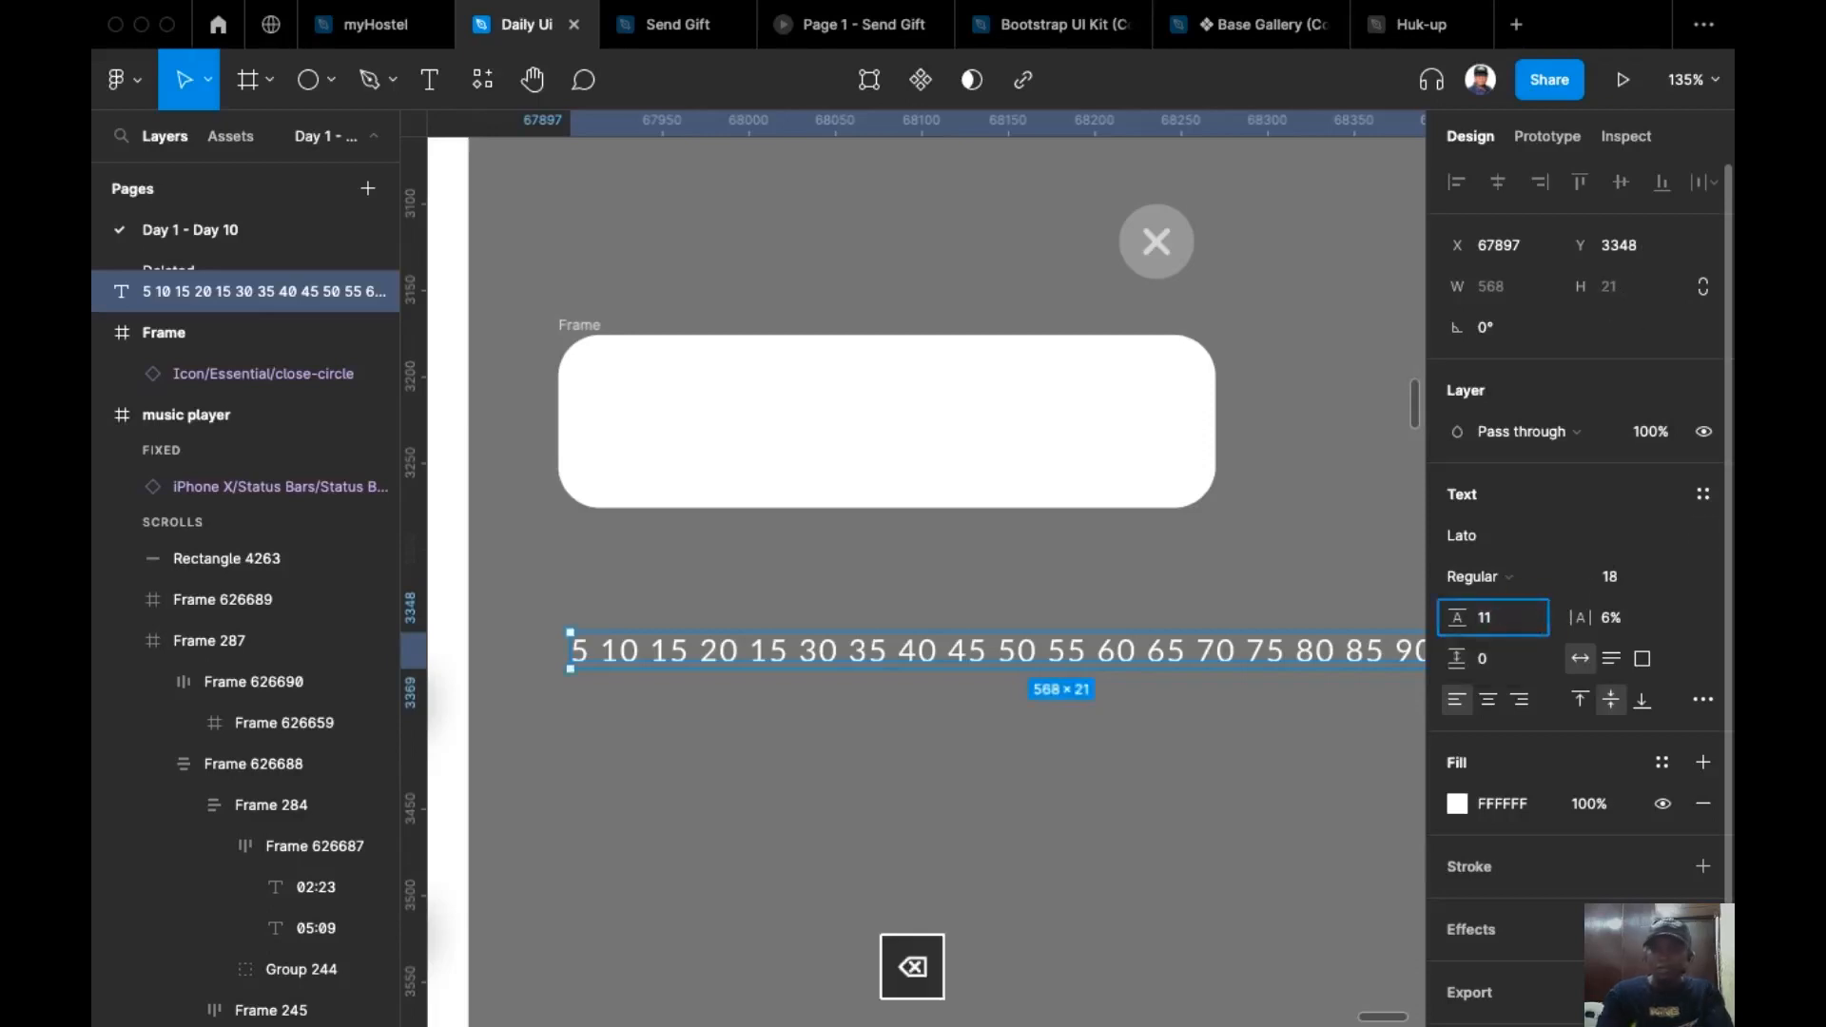
text(24)
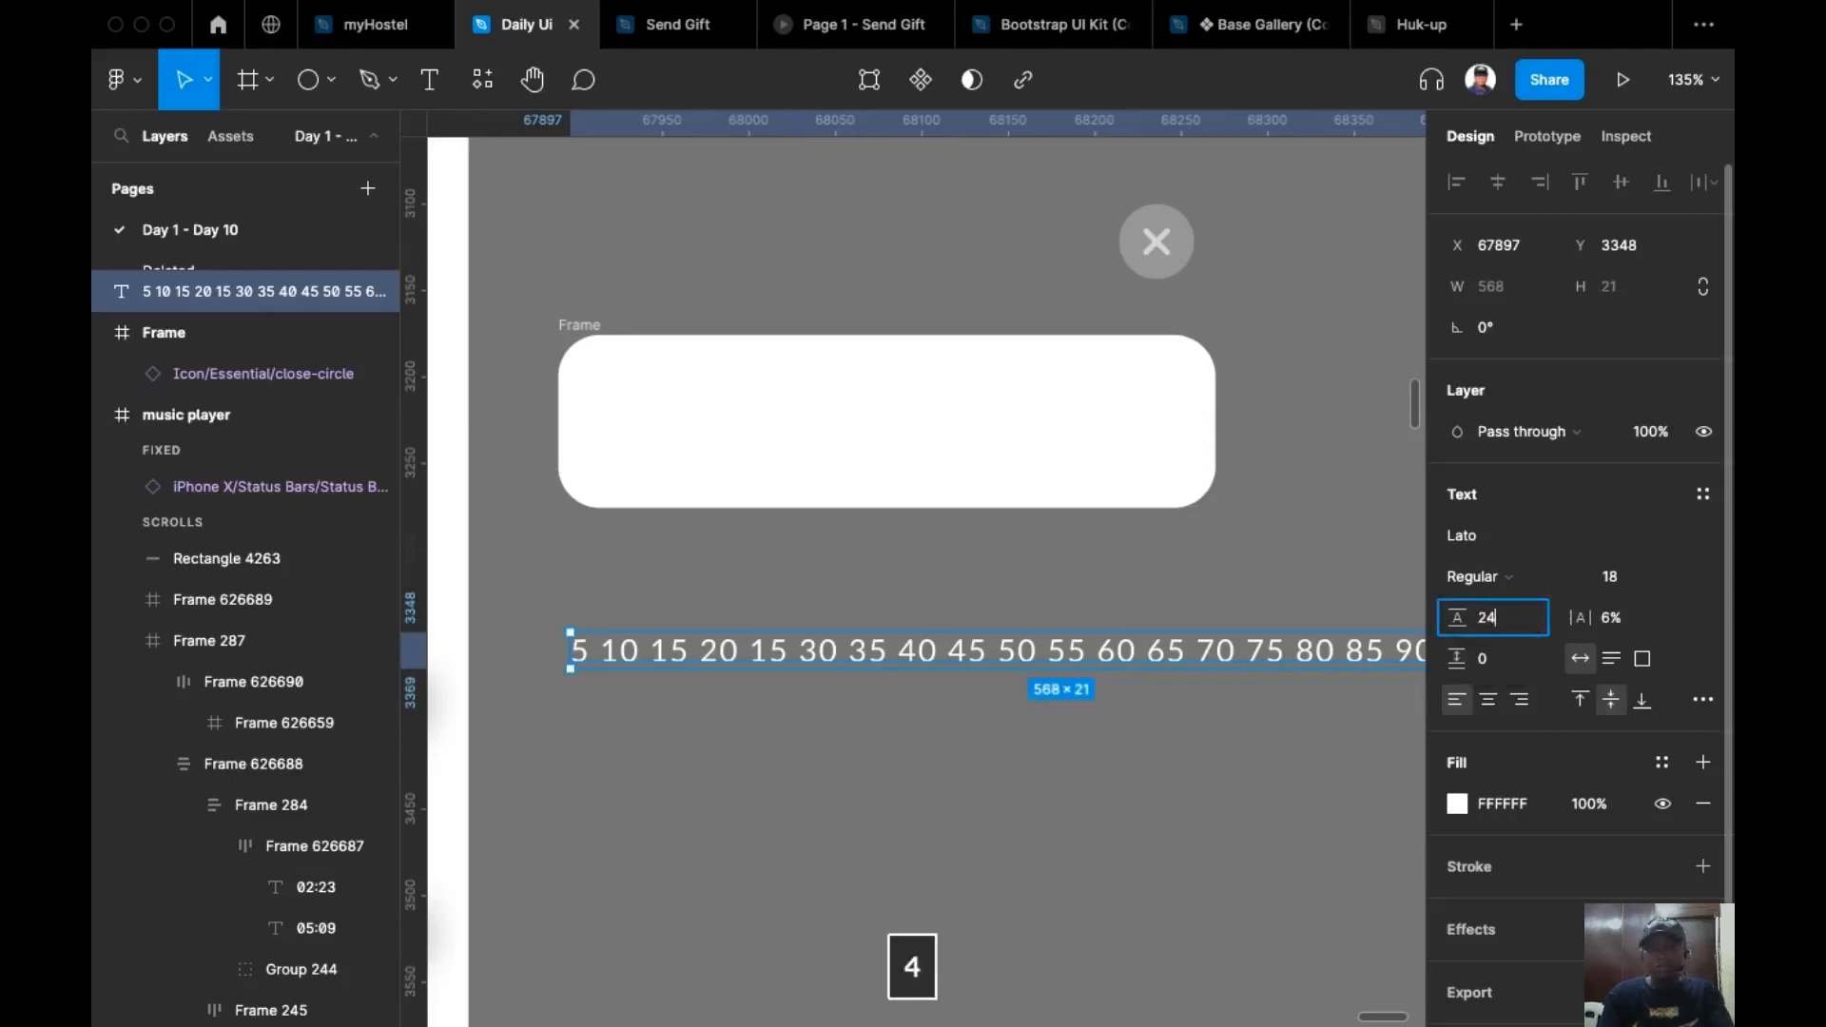
key(Return)
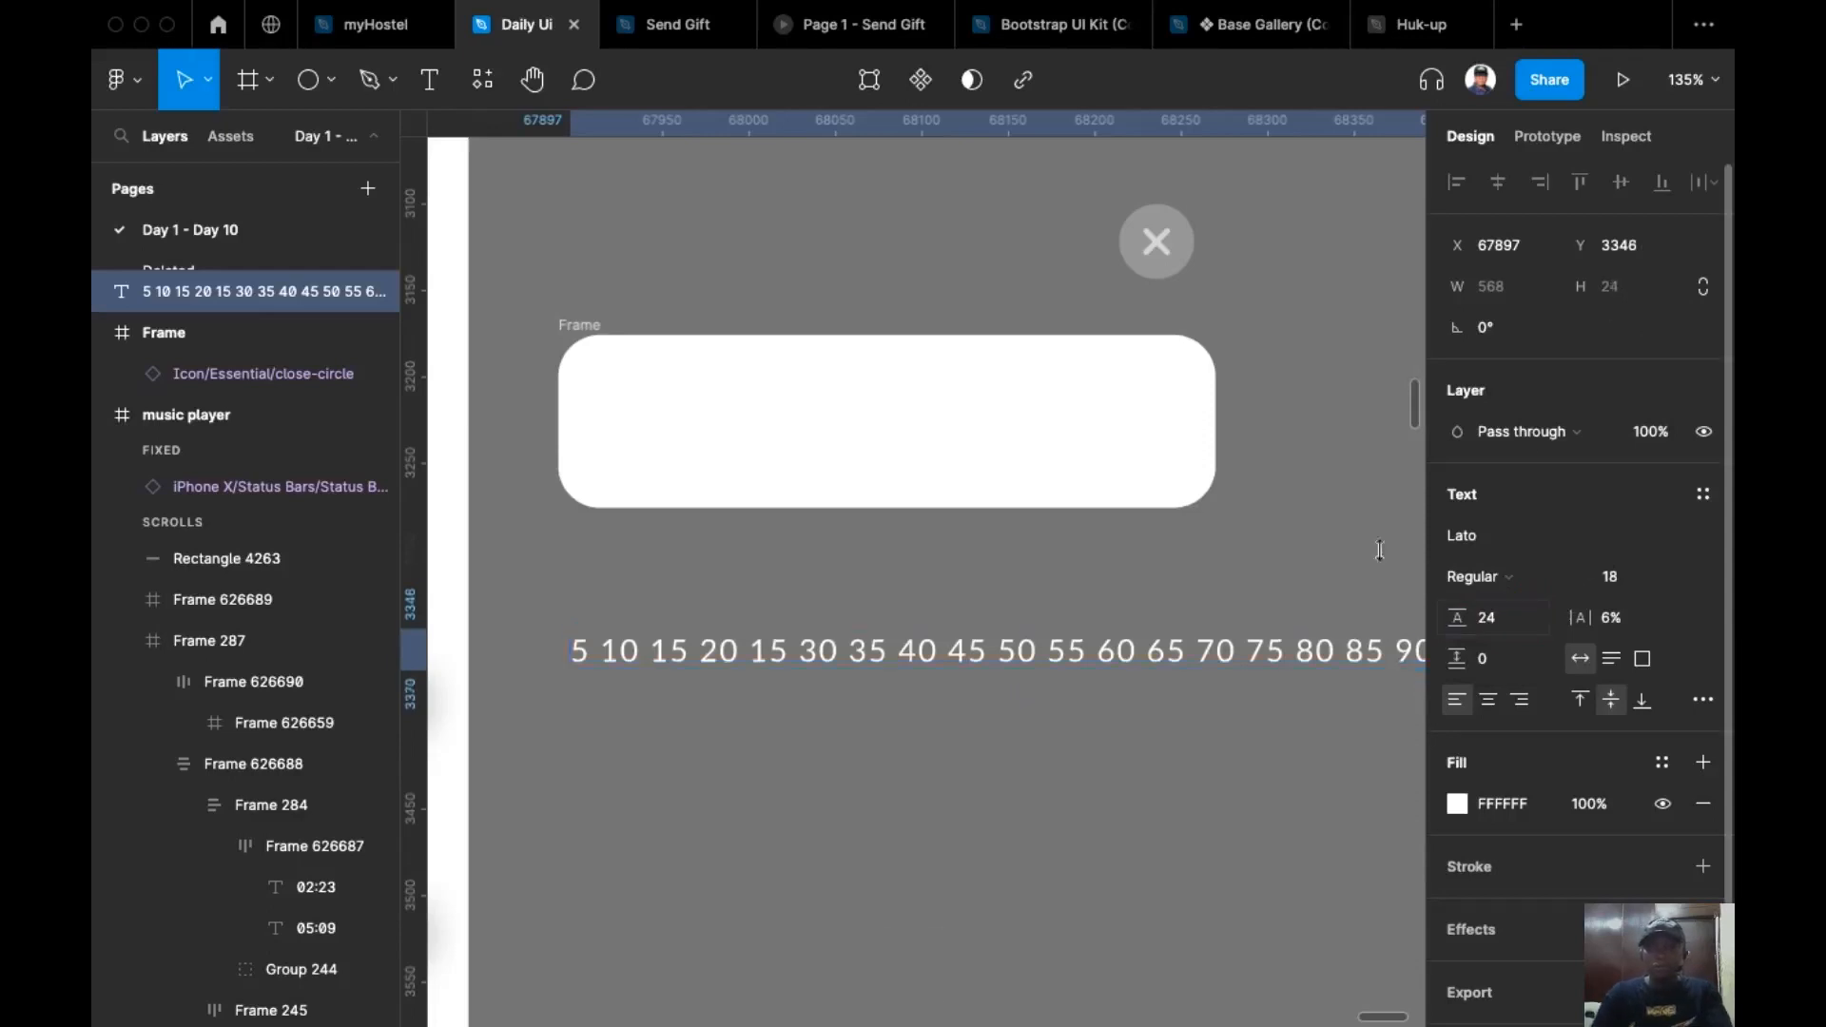
Wrap the number row text in a frame and set the frame's width to 24.
click(888, 541)
click(691, 657)
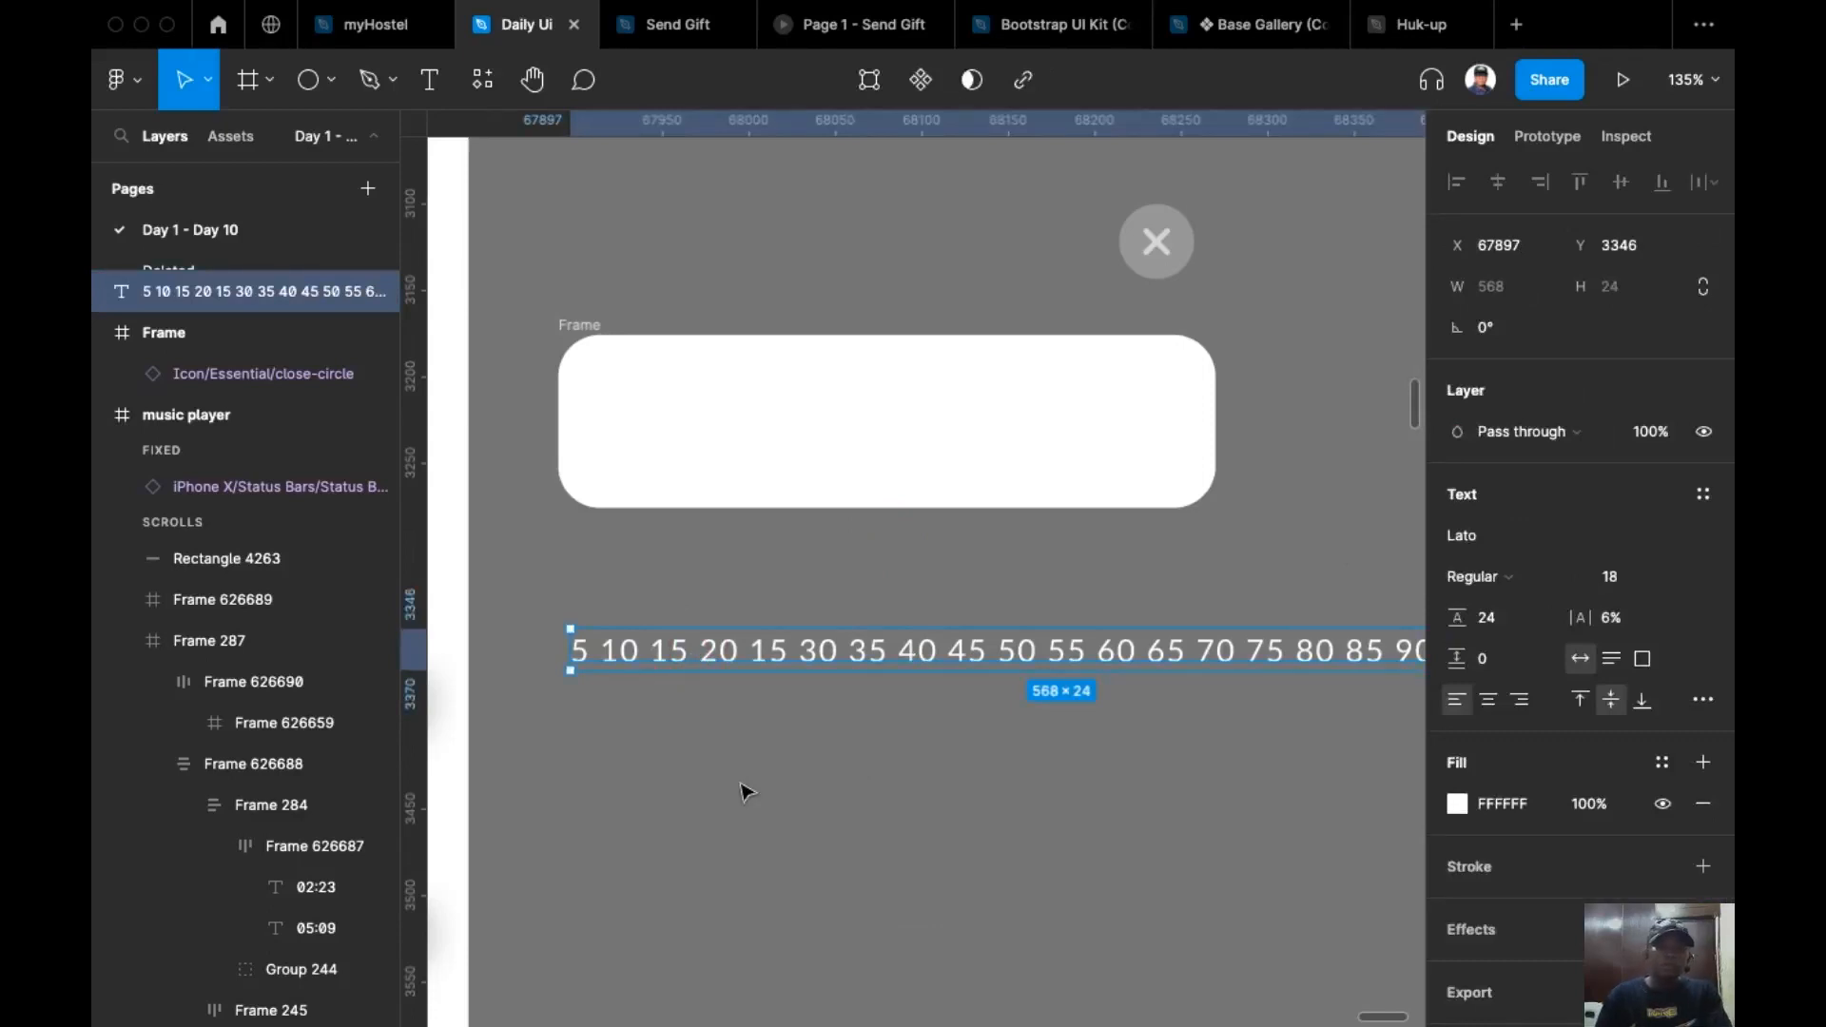
key(super+alt+g)
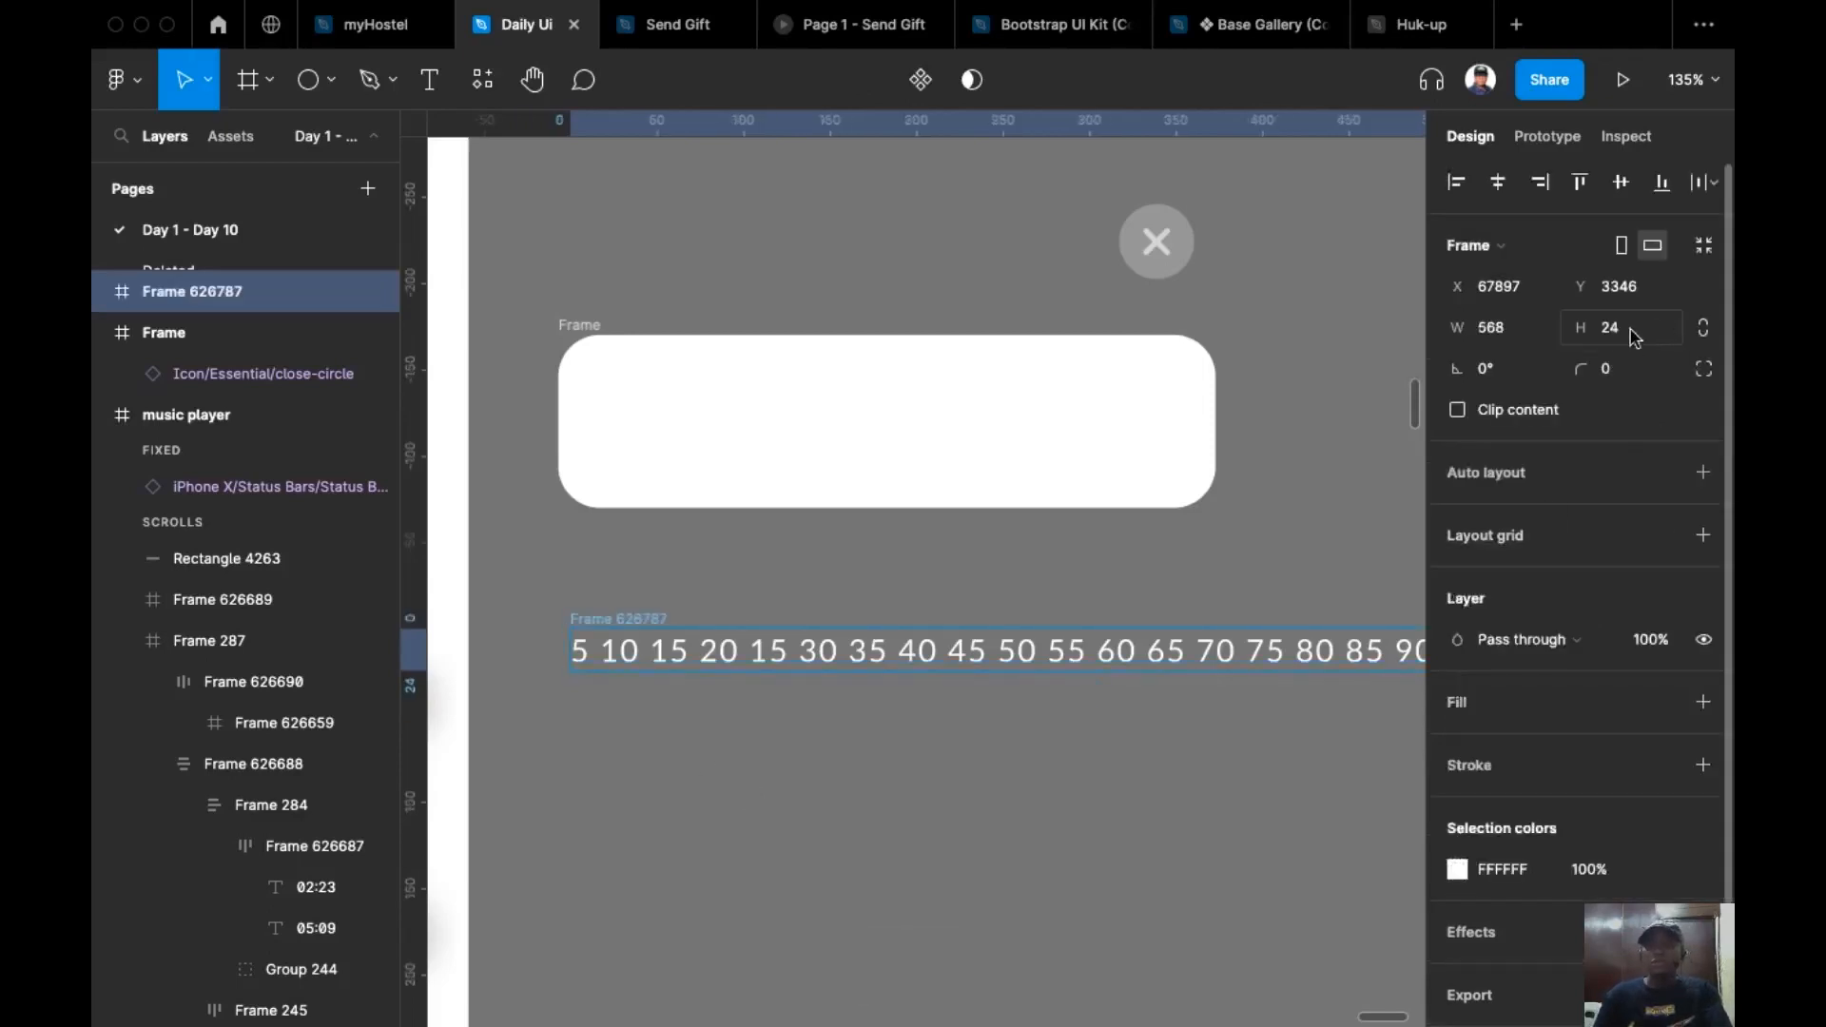
click(1508, 330)
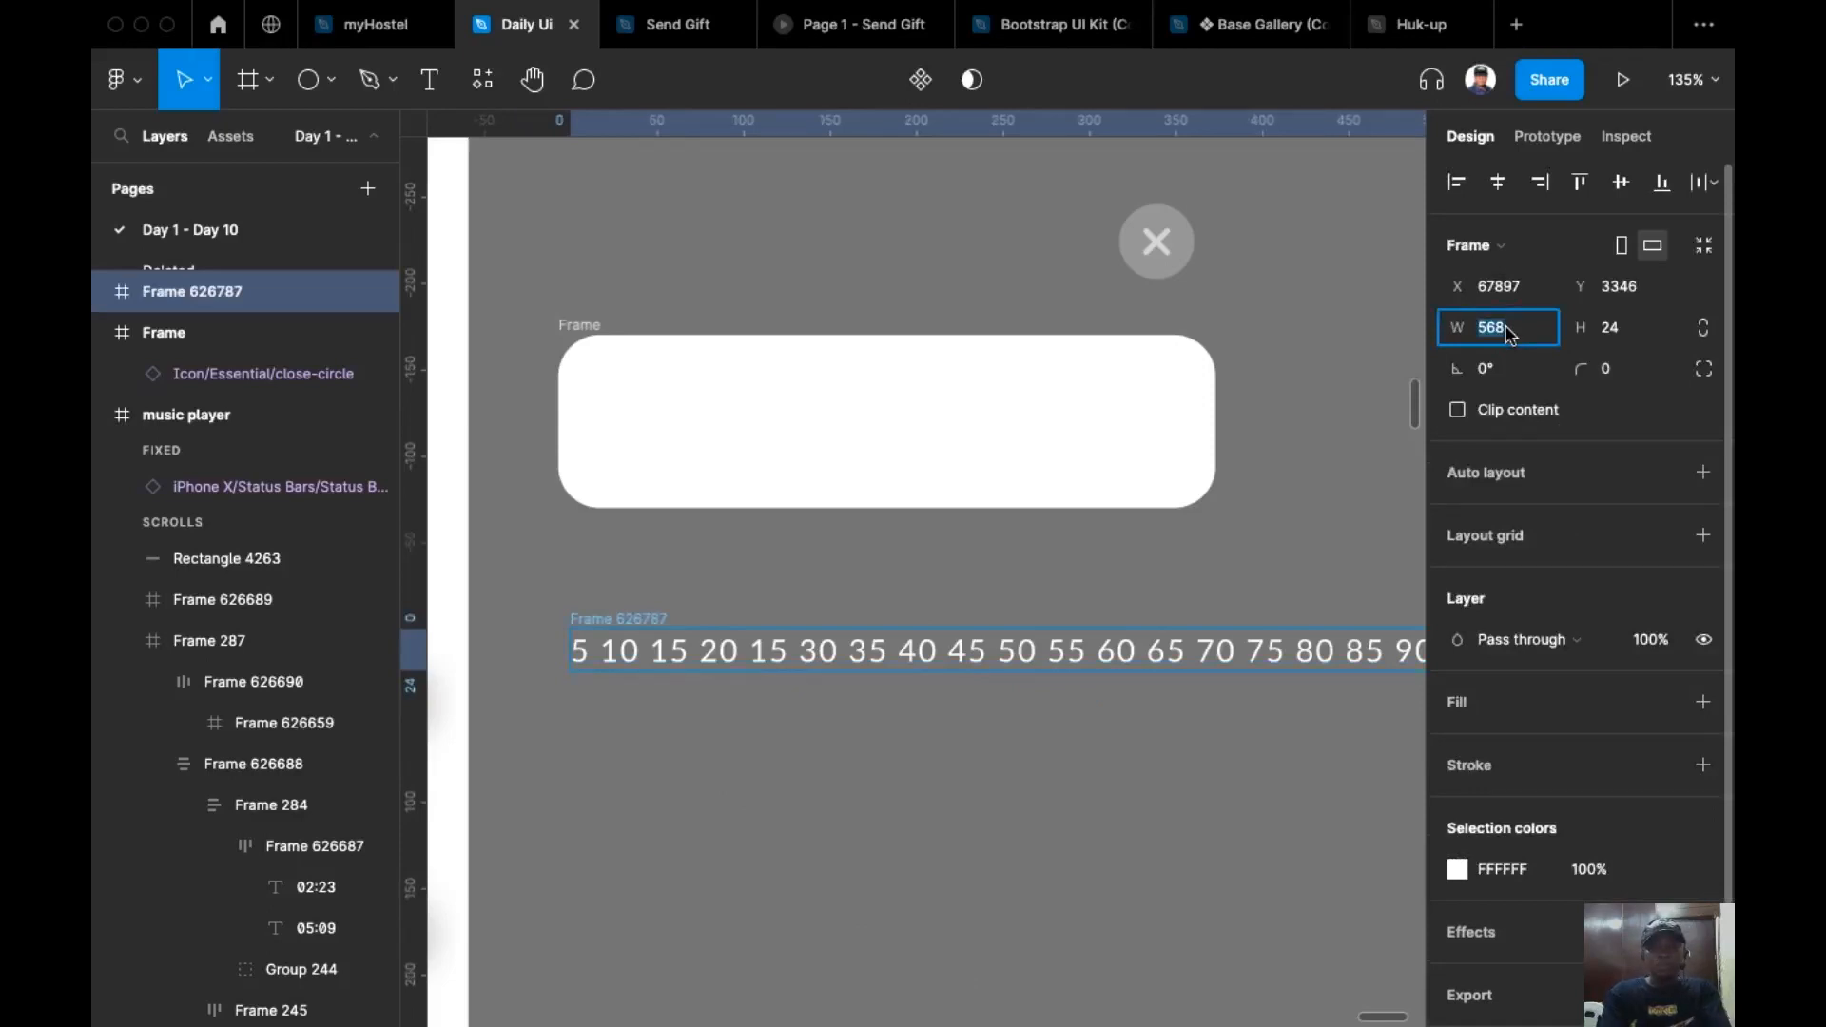
text(24)
key(Return)
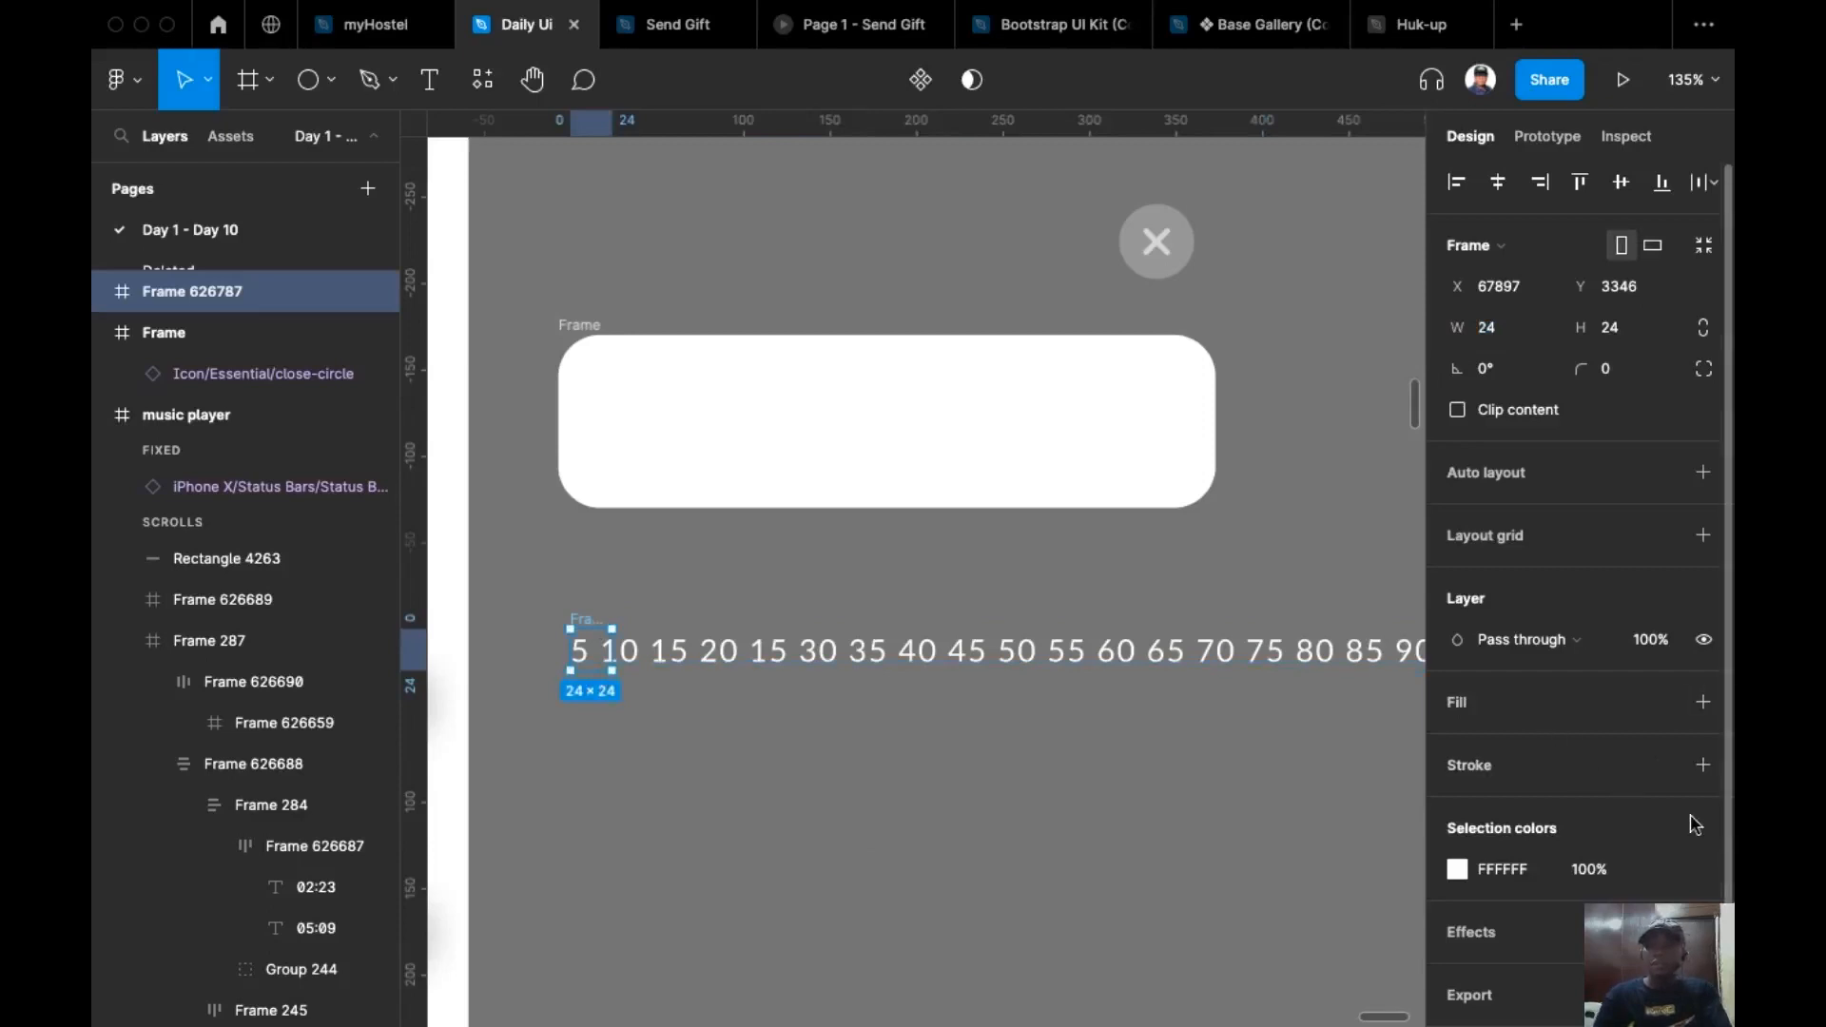
Give the small frame around the first number a solid dark red fill, 9A3030.
click(1705, 706)
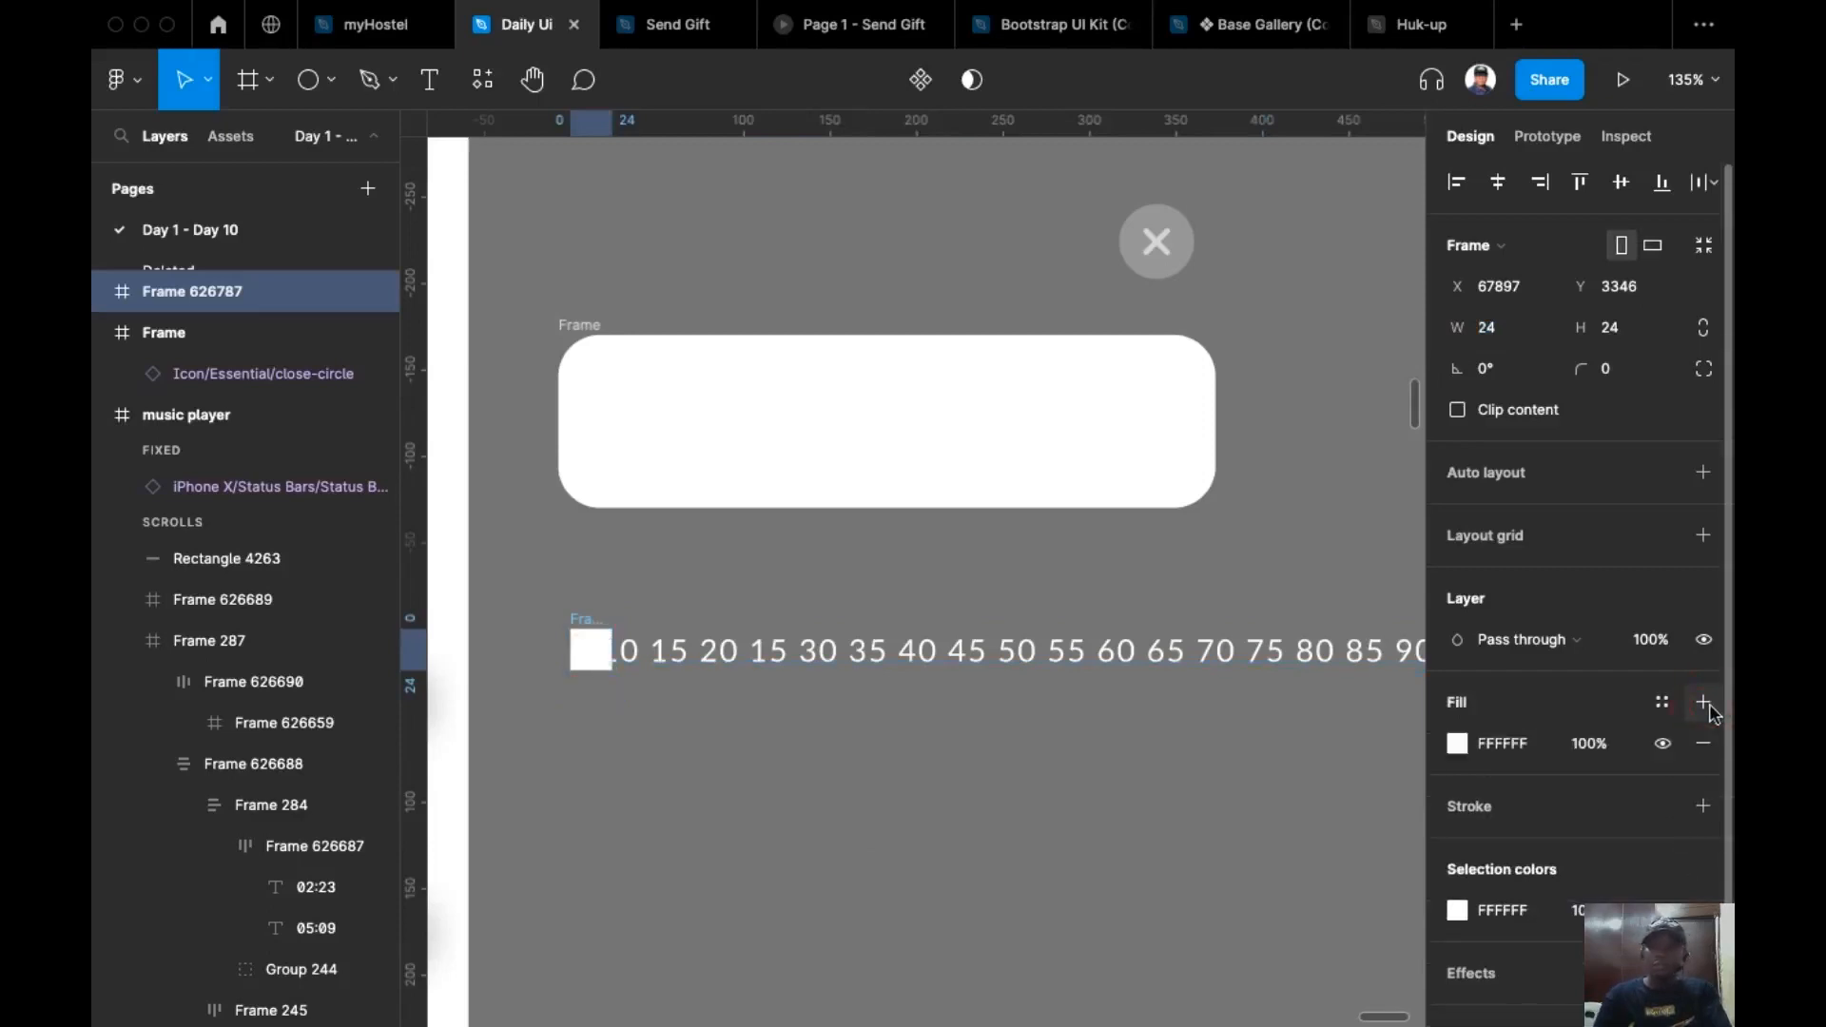
click(1457, 743)
click(1280, 574)
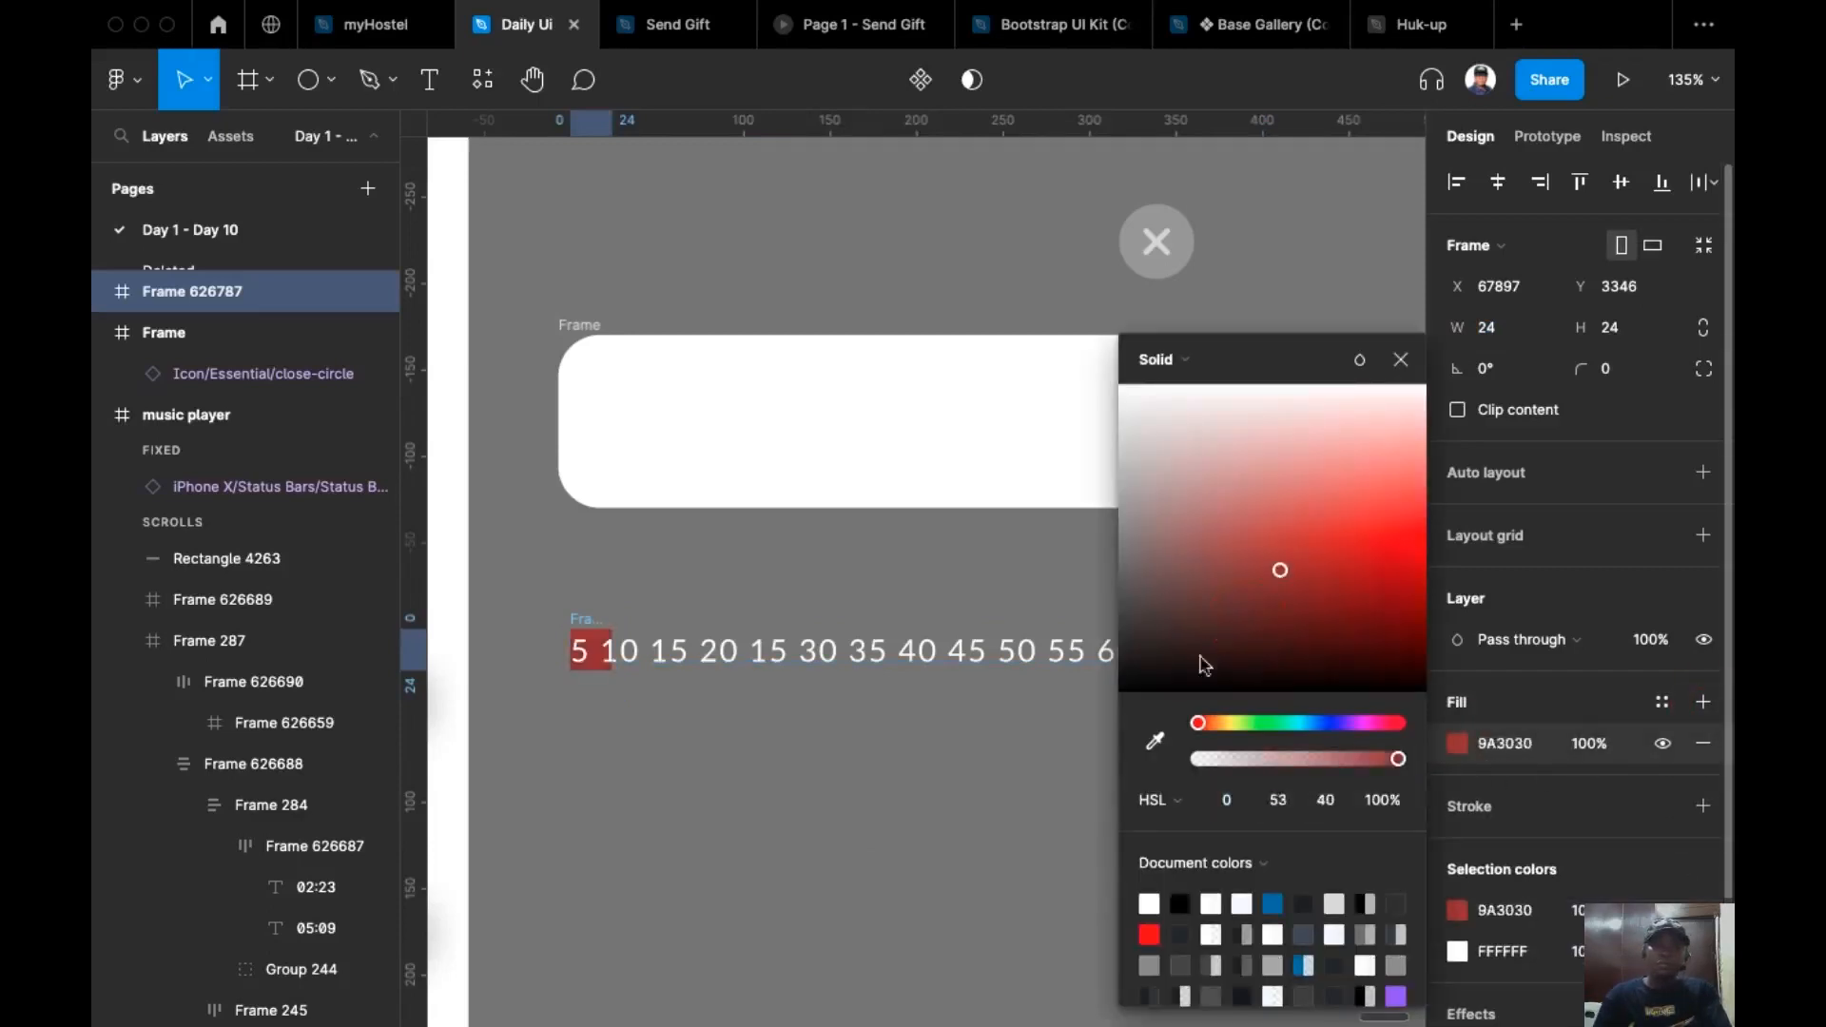
click(669, 831)
Nudge the number row text right inside the red frame to X 7 so the 5 sits centred.
scroll(587, 764, up, 3)
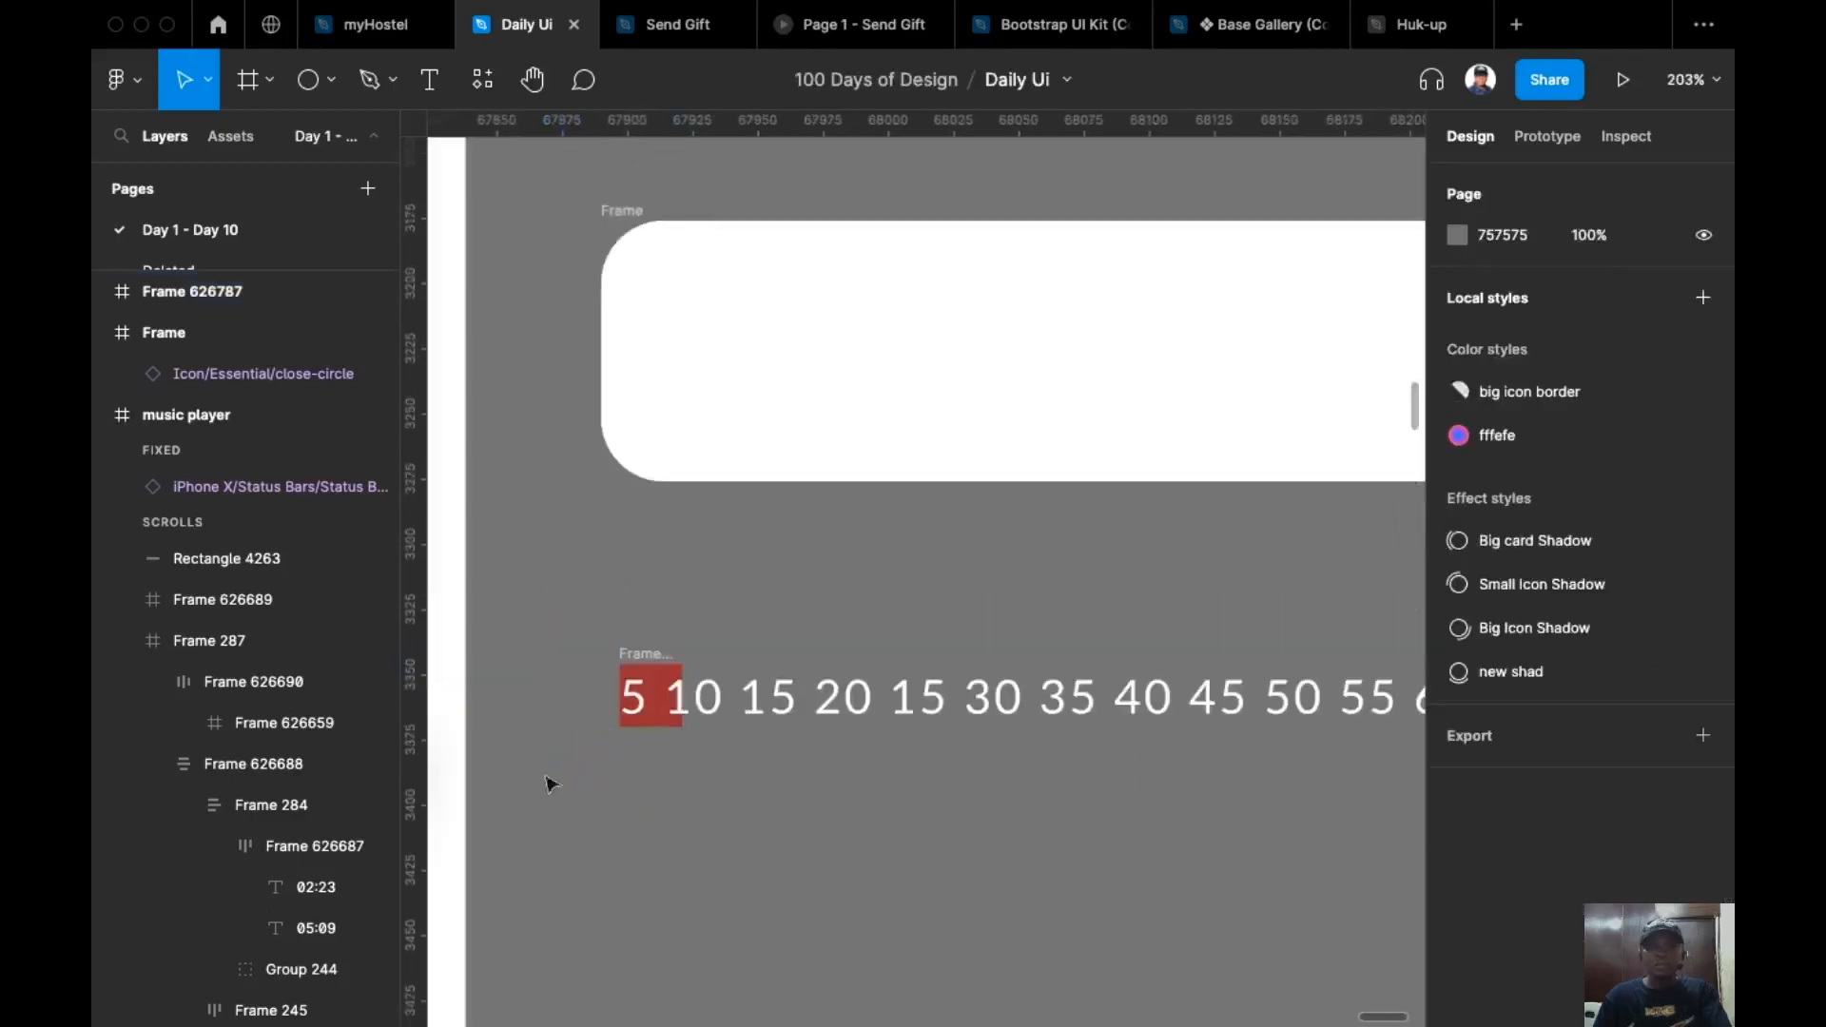
click(760, 714)
click(763, 720)
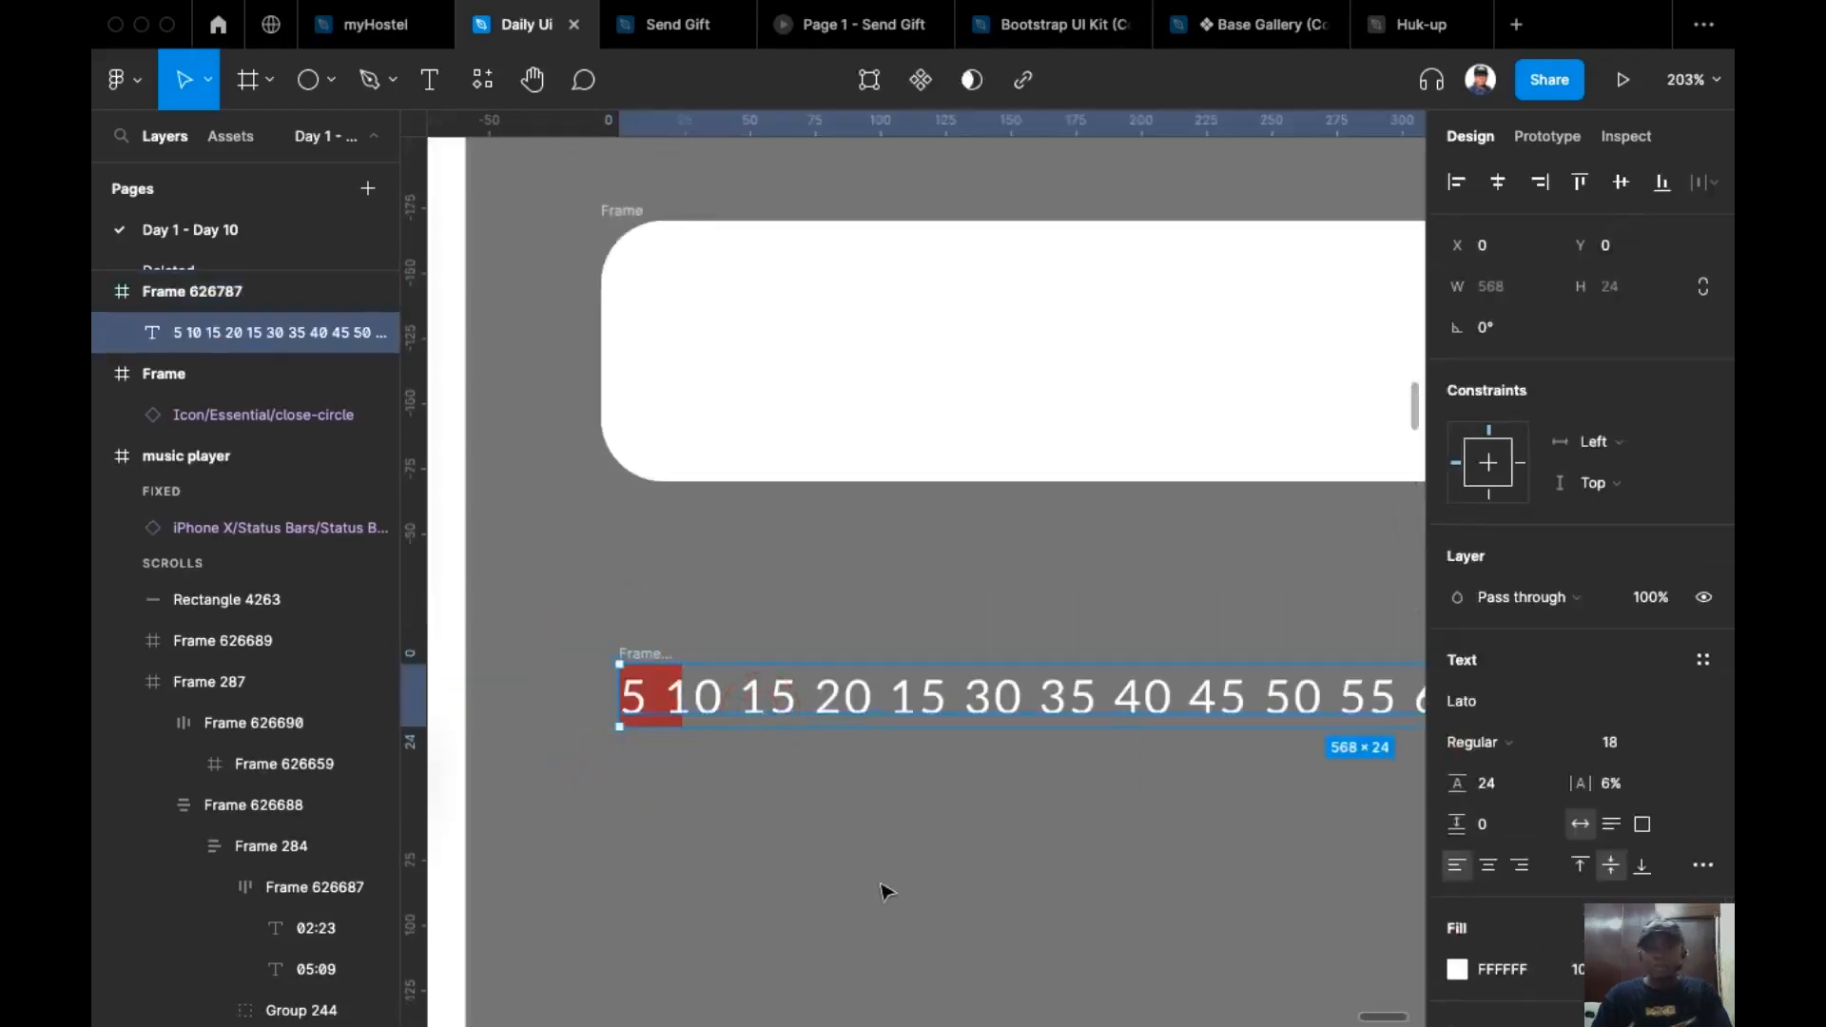
key(Right)
key(Right)
key(Right)
key(Right)
key(Right)
key(Right)
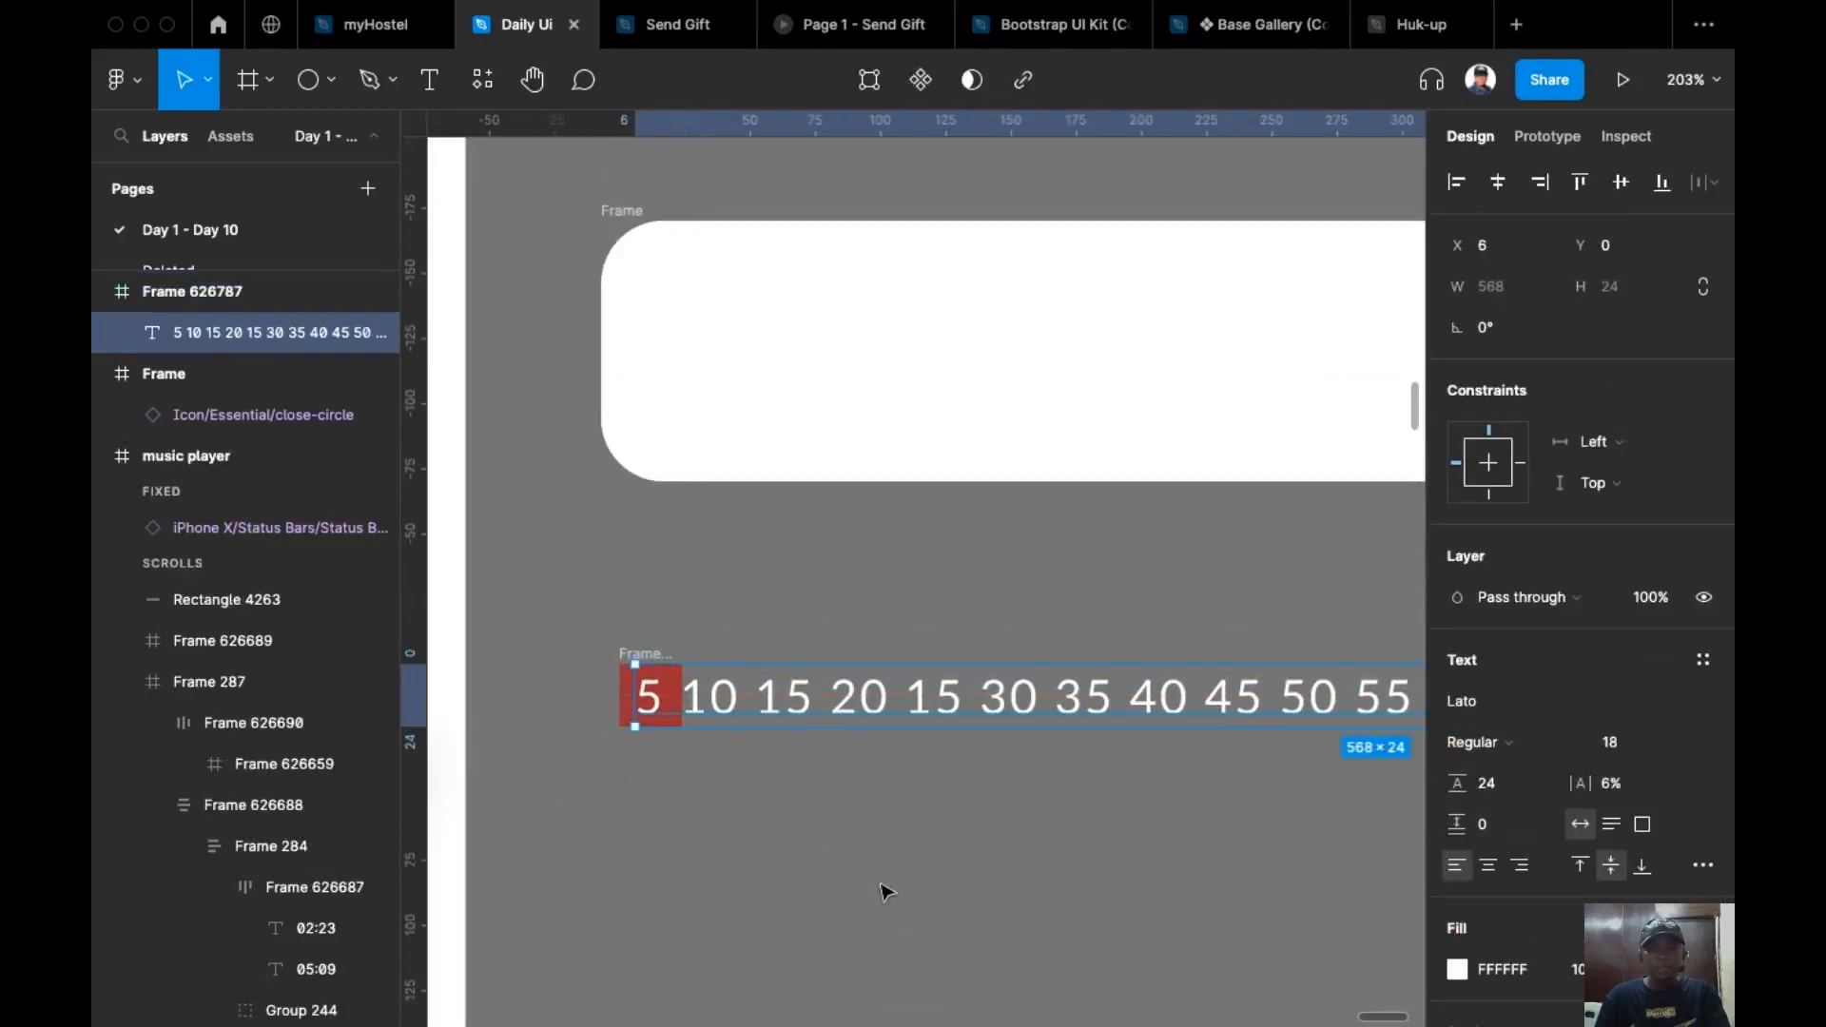
key(Right)
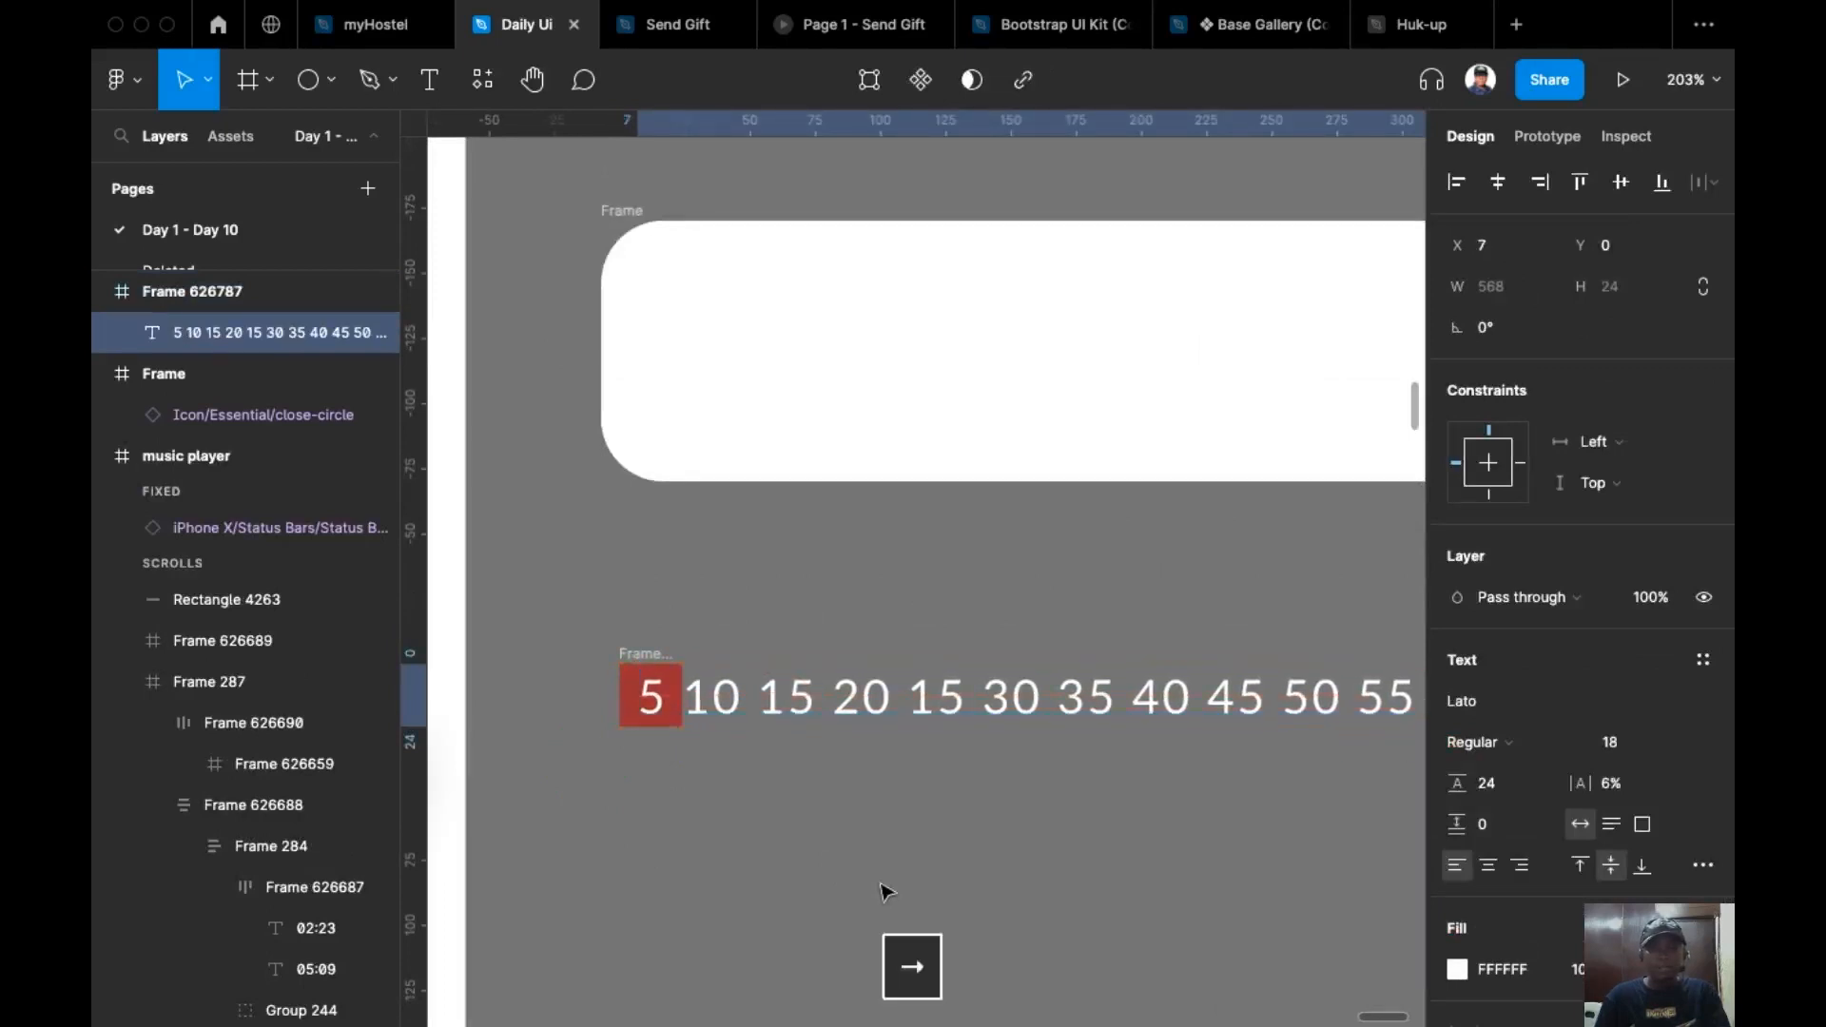
click(624, 523)
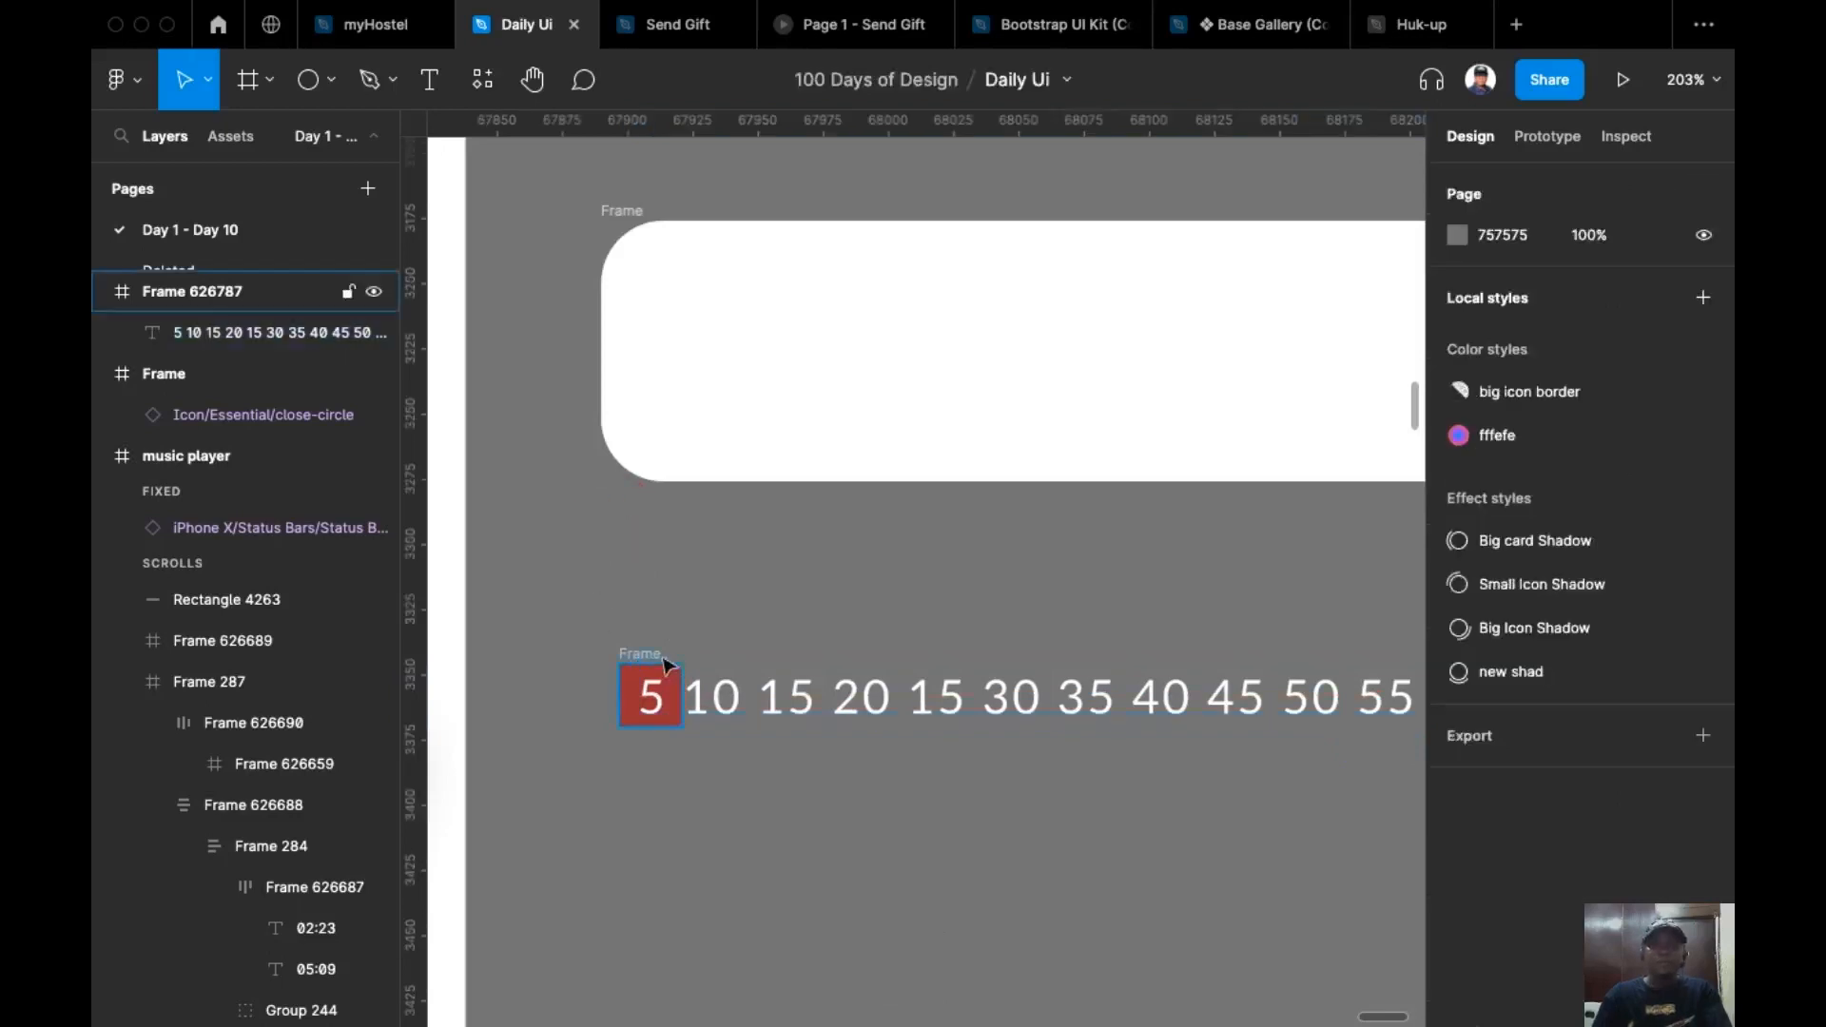
Clip the content of the small red frame around the number row so only the 5 shows.
click(663, 665)
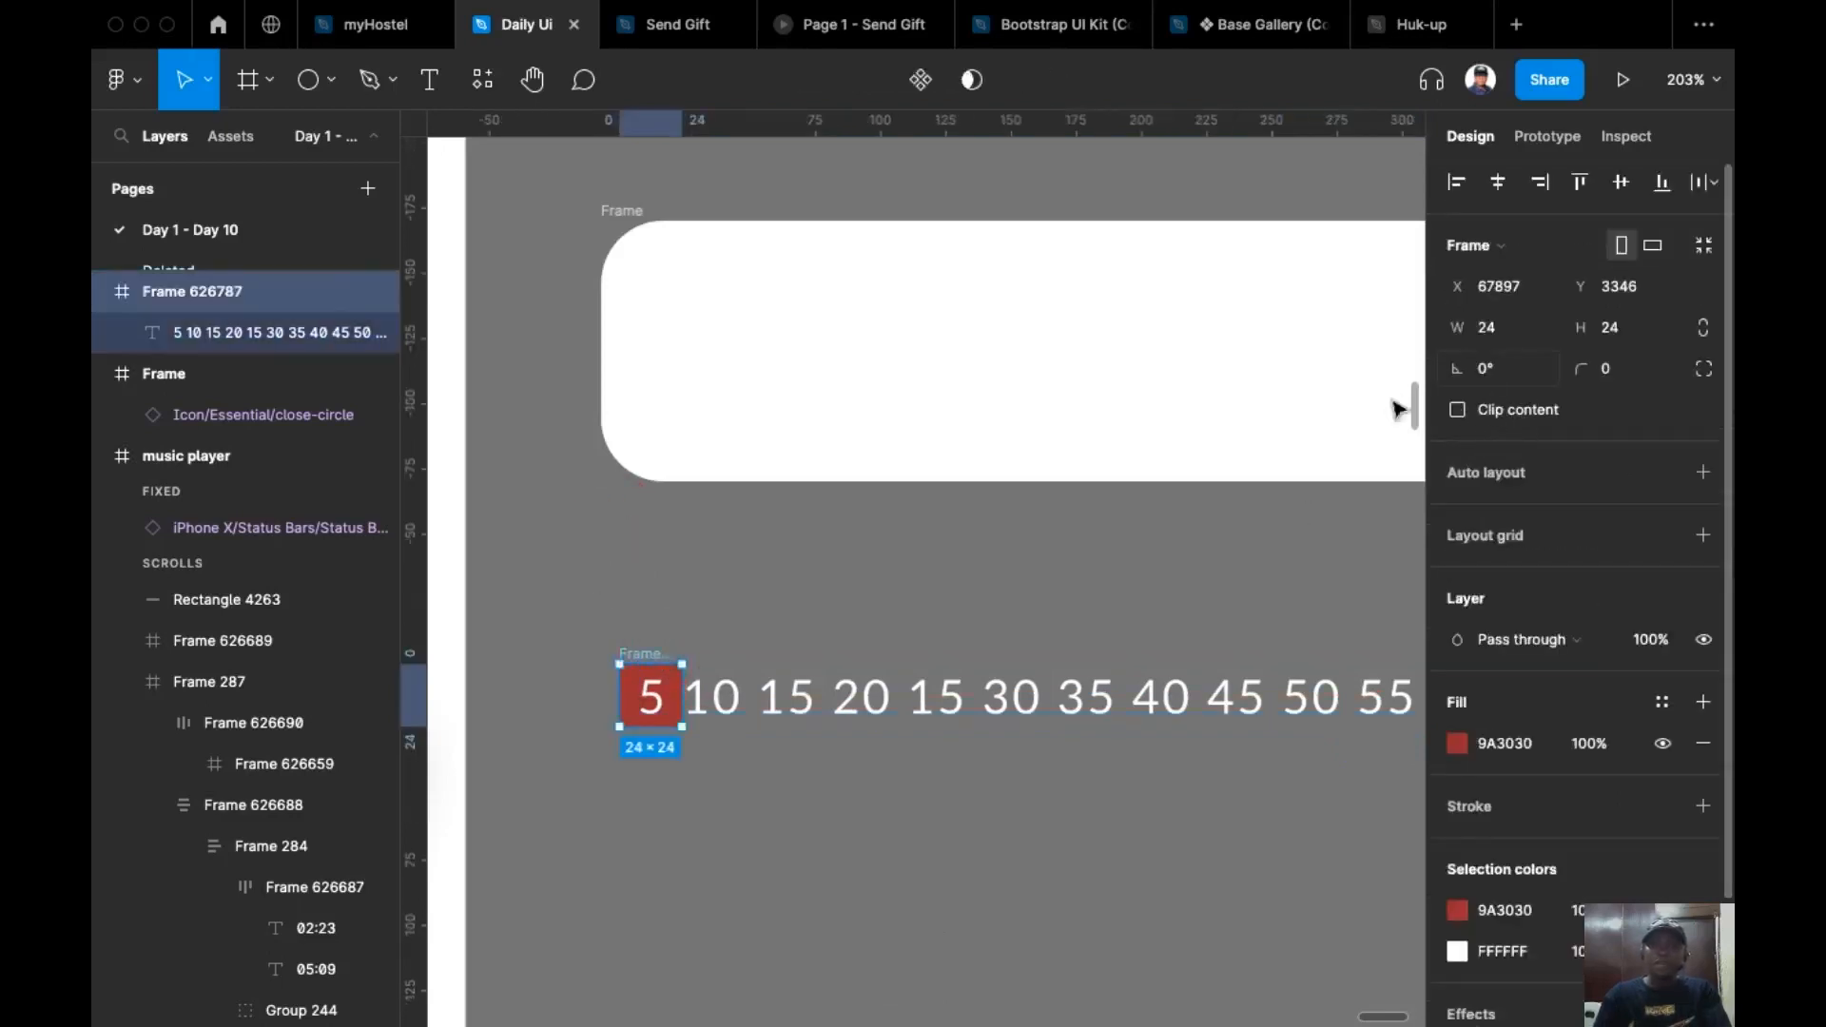
click(1500, 422)
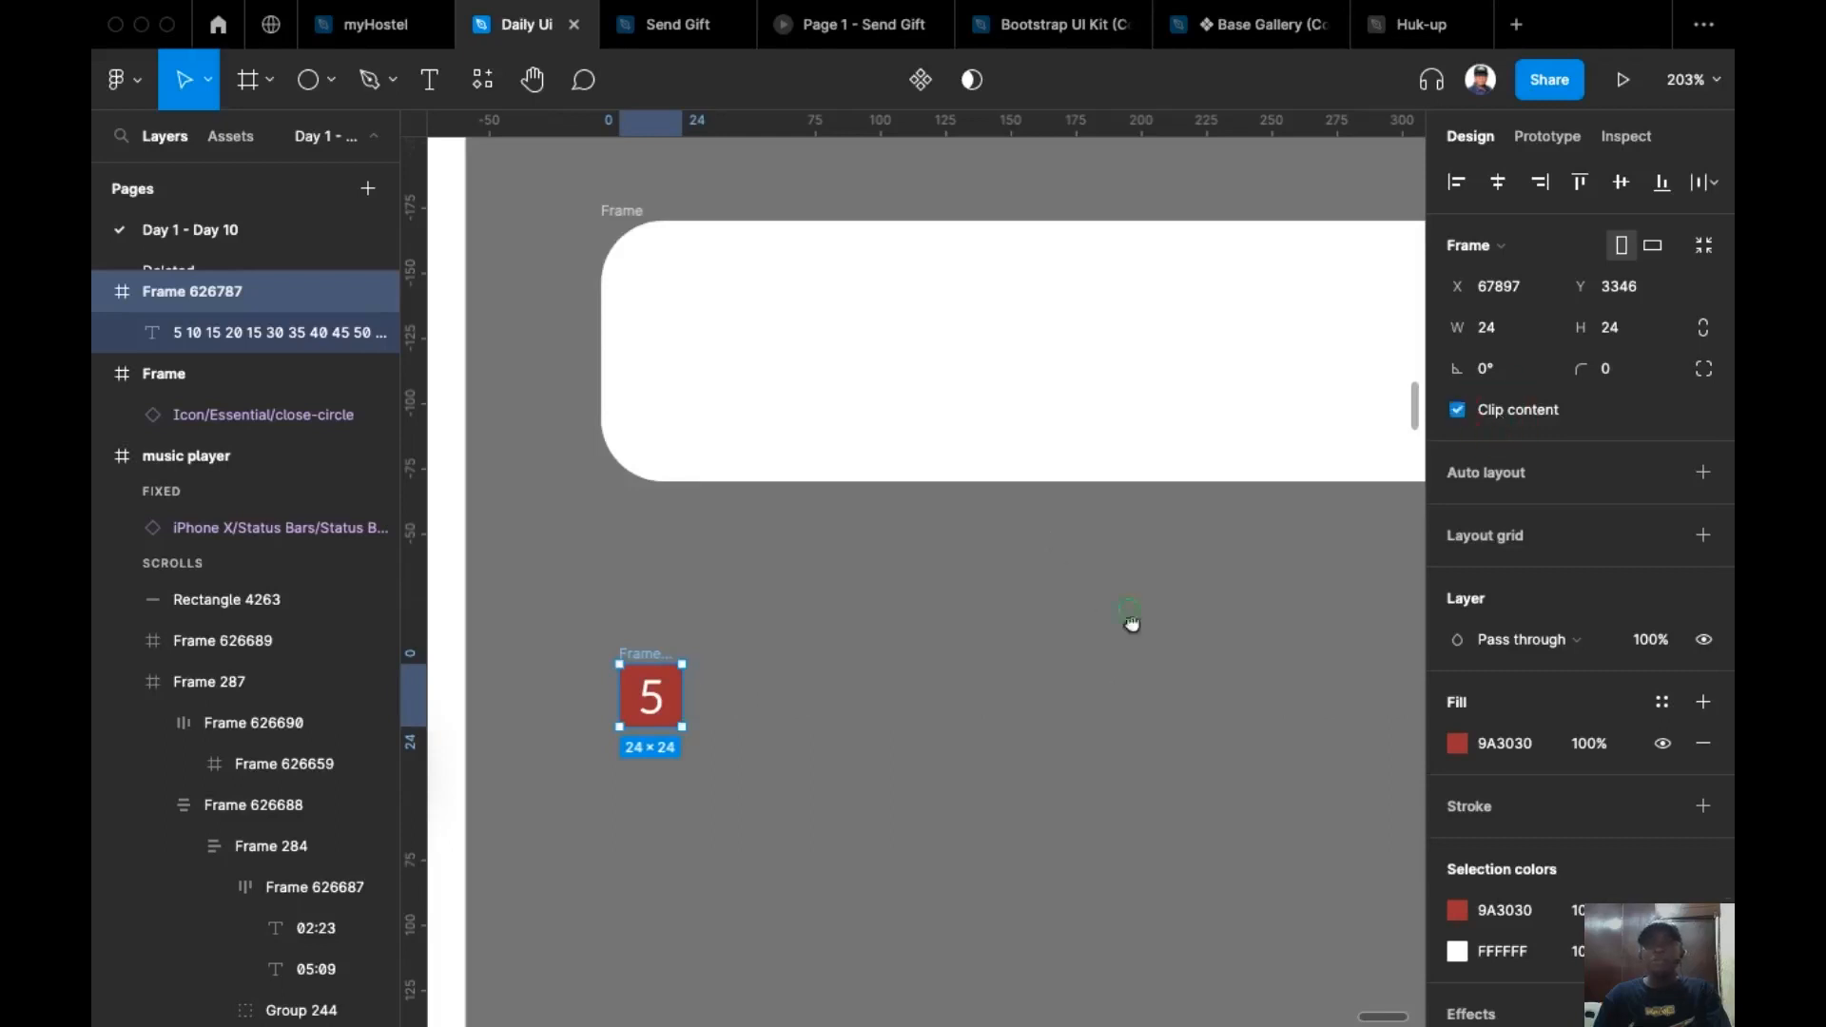
scroll(1133, 665, down, 5)
click(1065, 827)
scroll(1051, 709, down, 4)
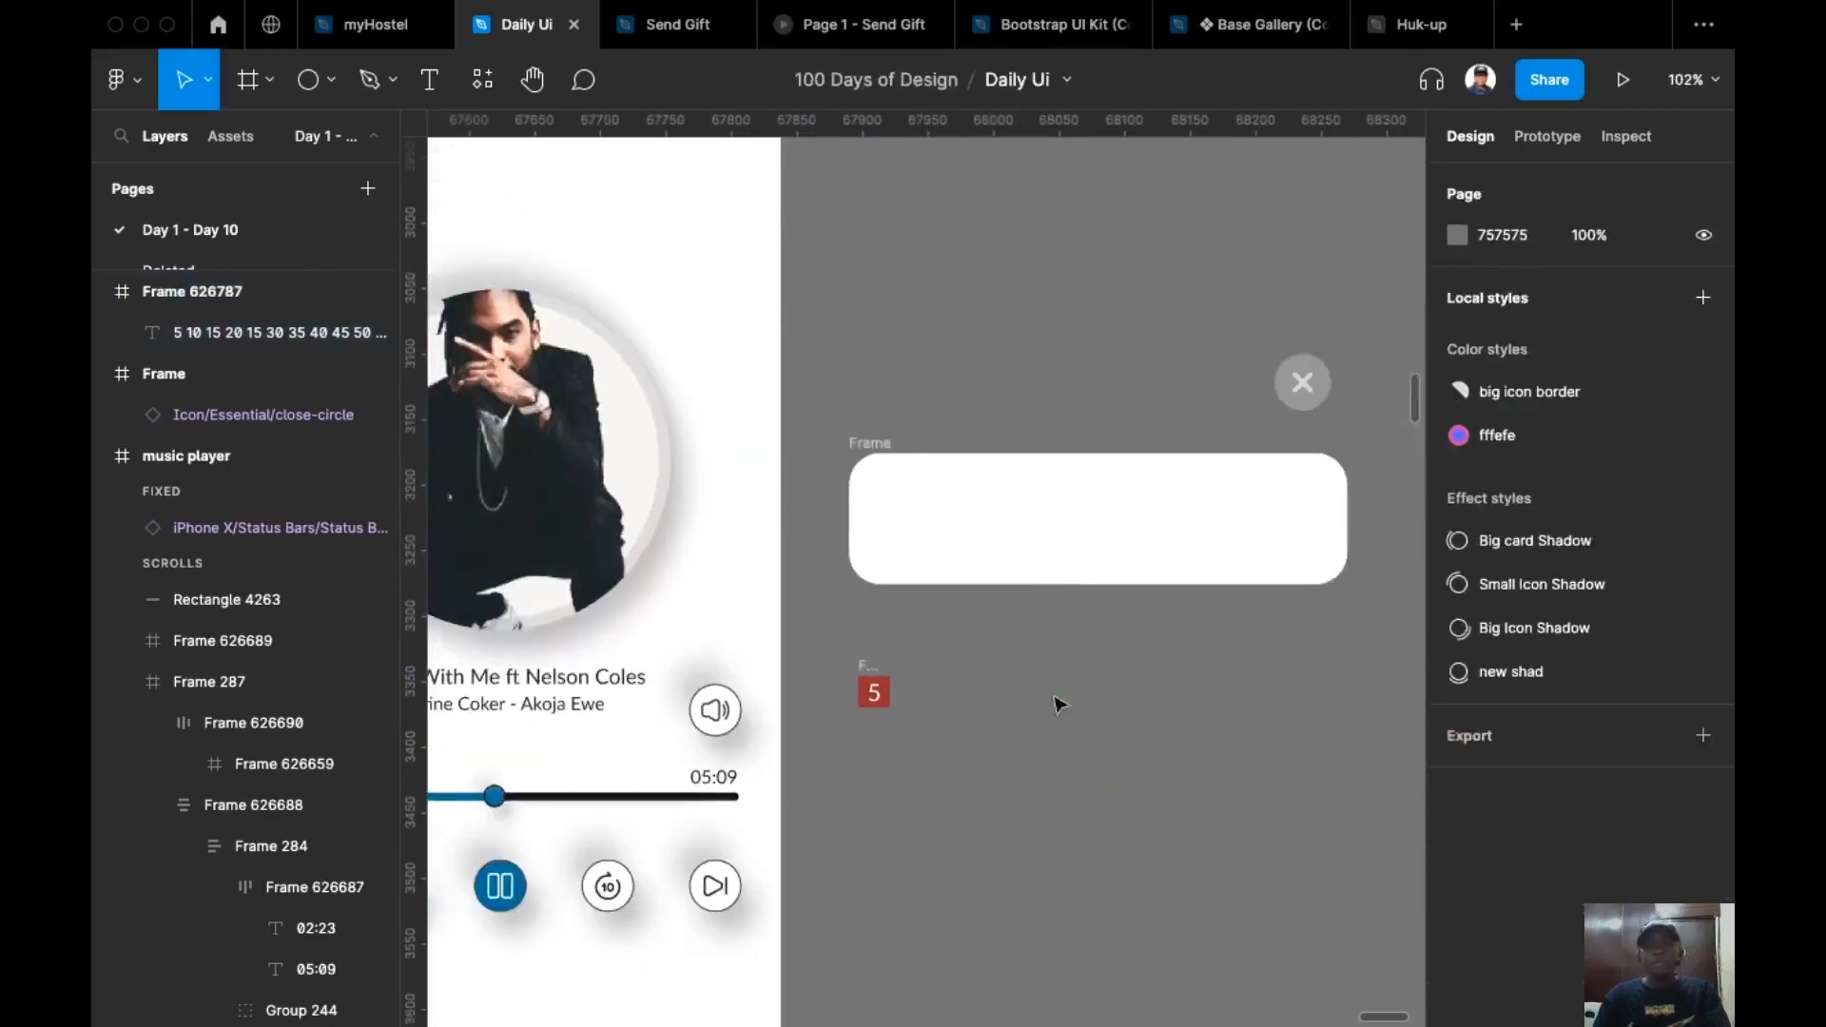
Draw a circle beside the small number frame and set its size to 32 by 32.
click(331, 80)
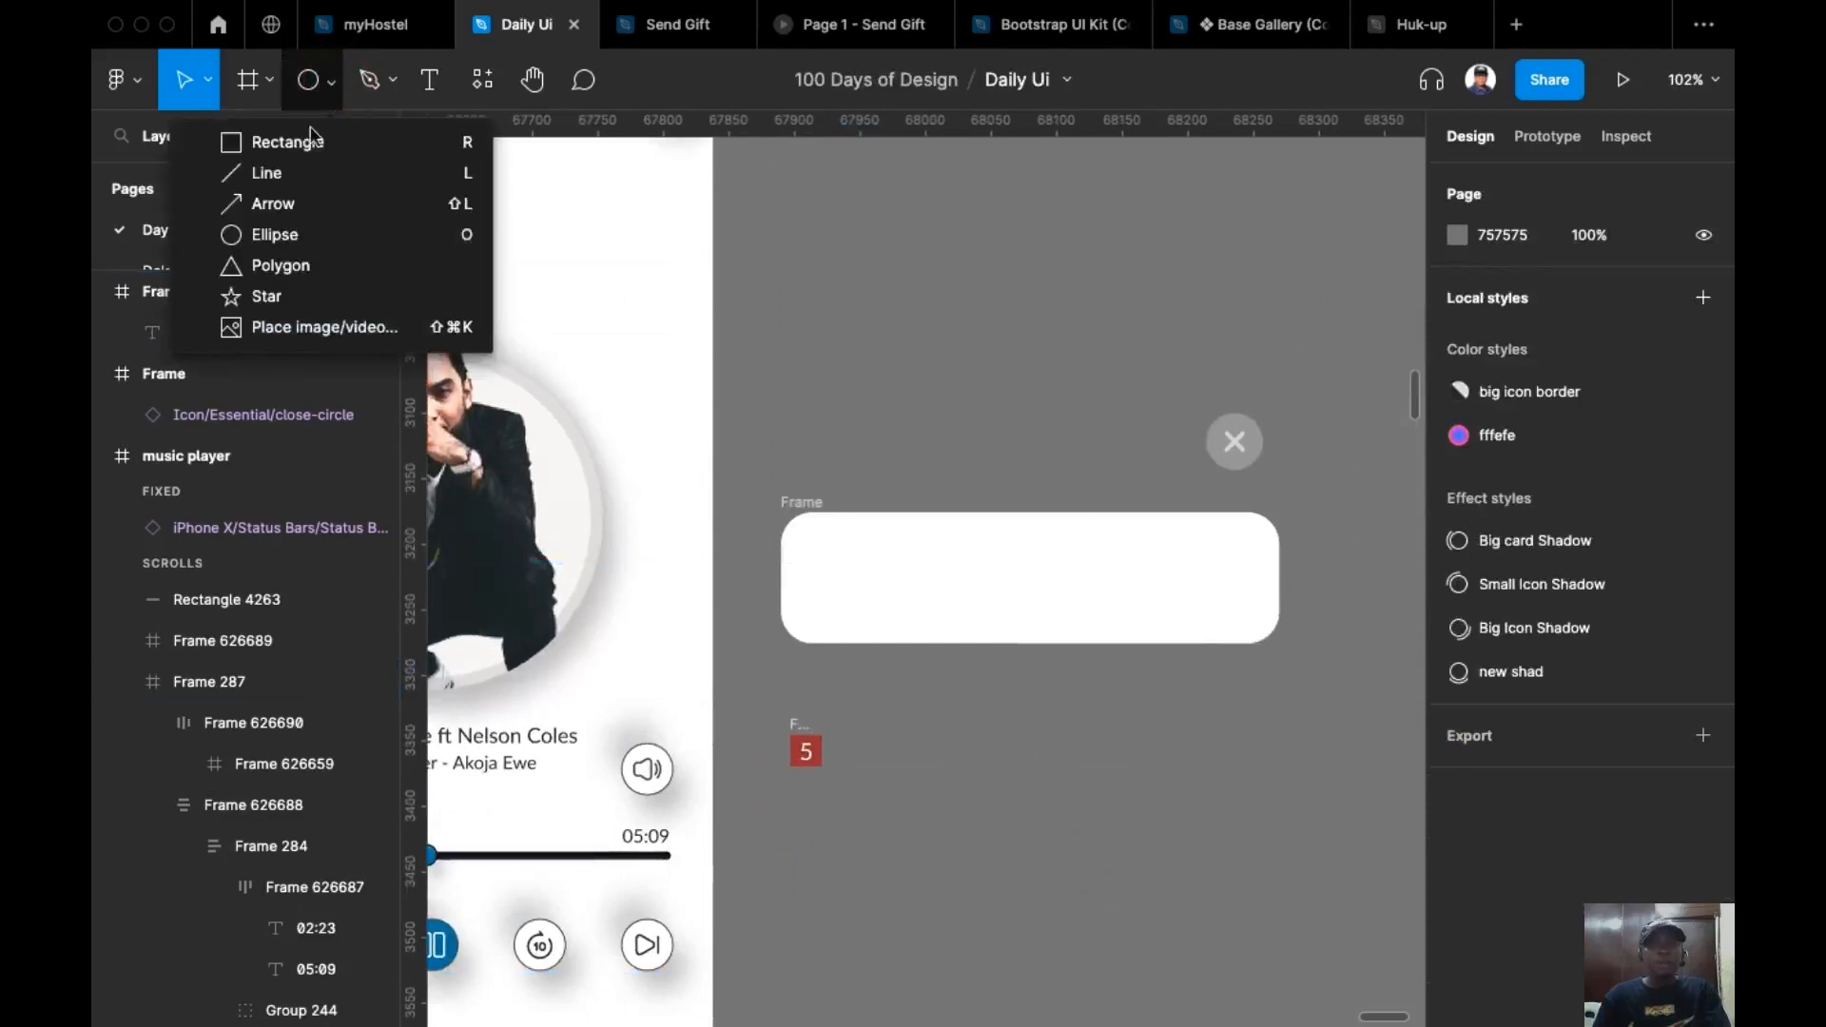
click(298, 234)
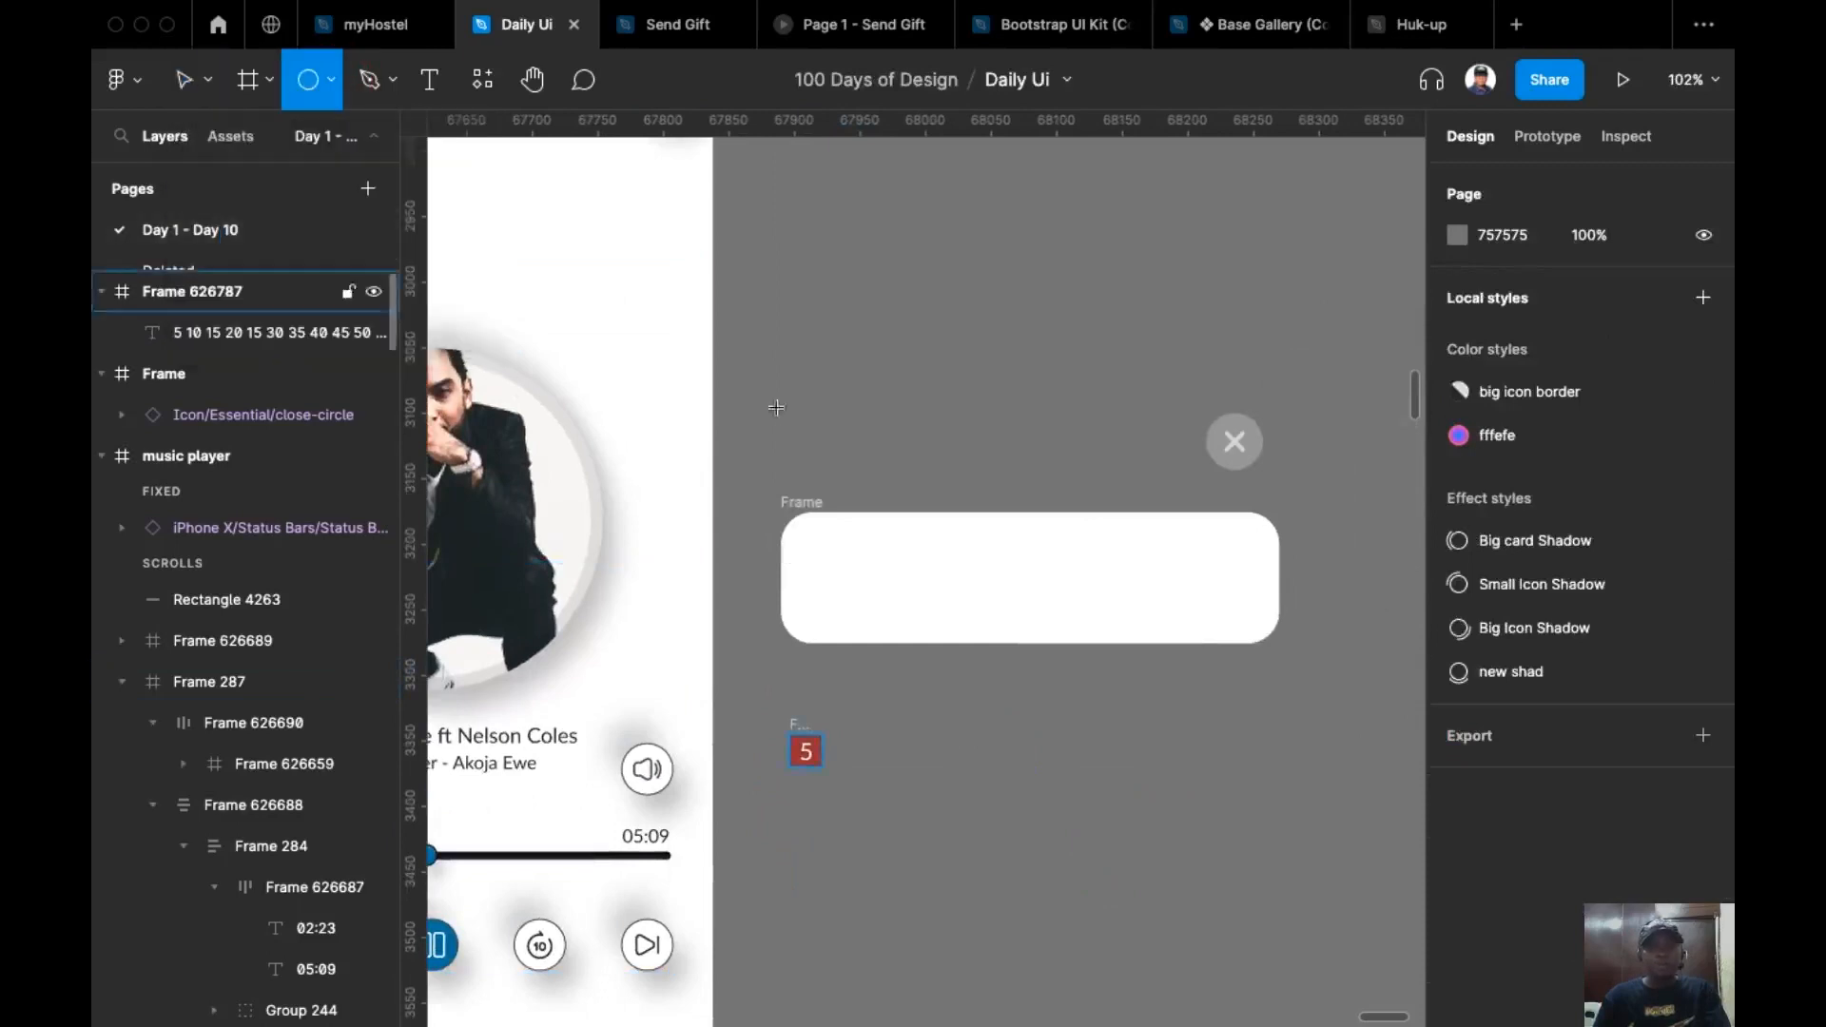
drag(875, 707, 936, 778)
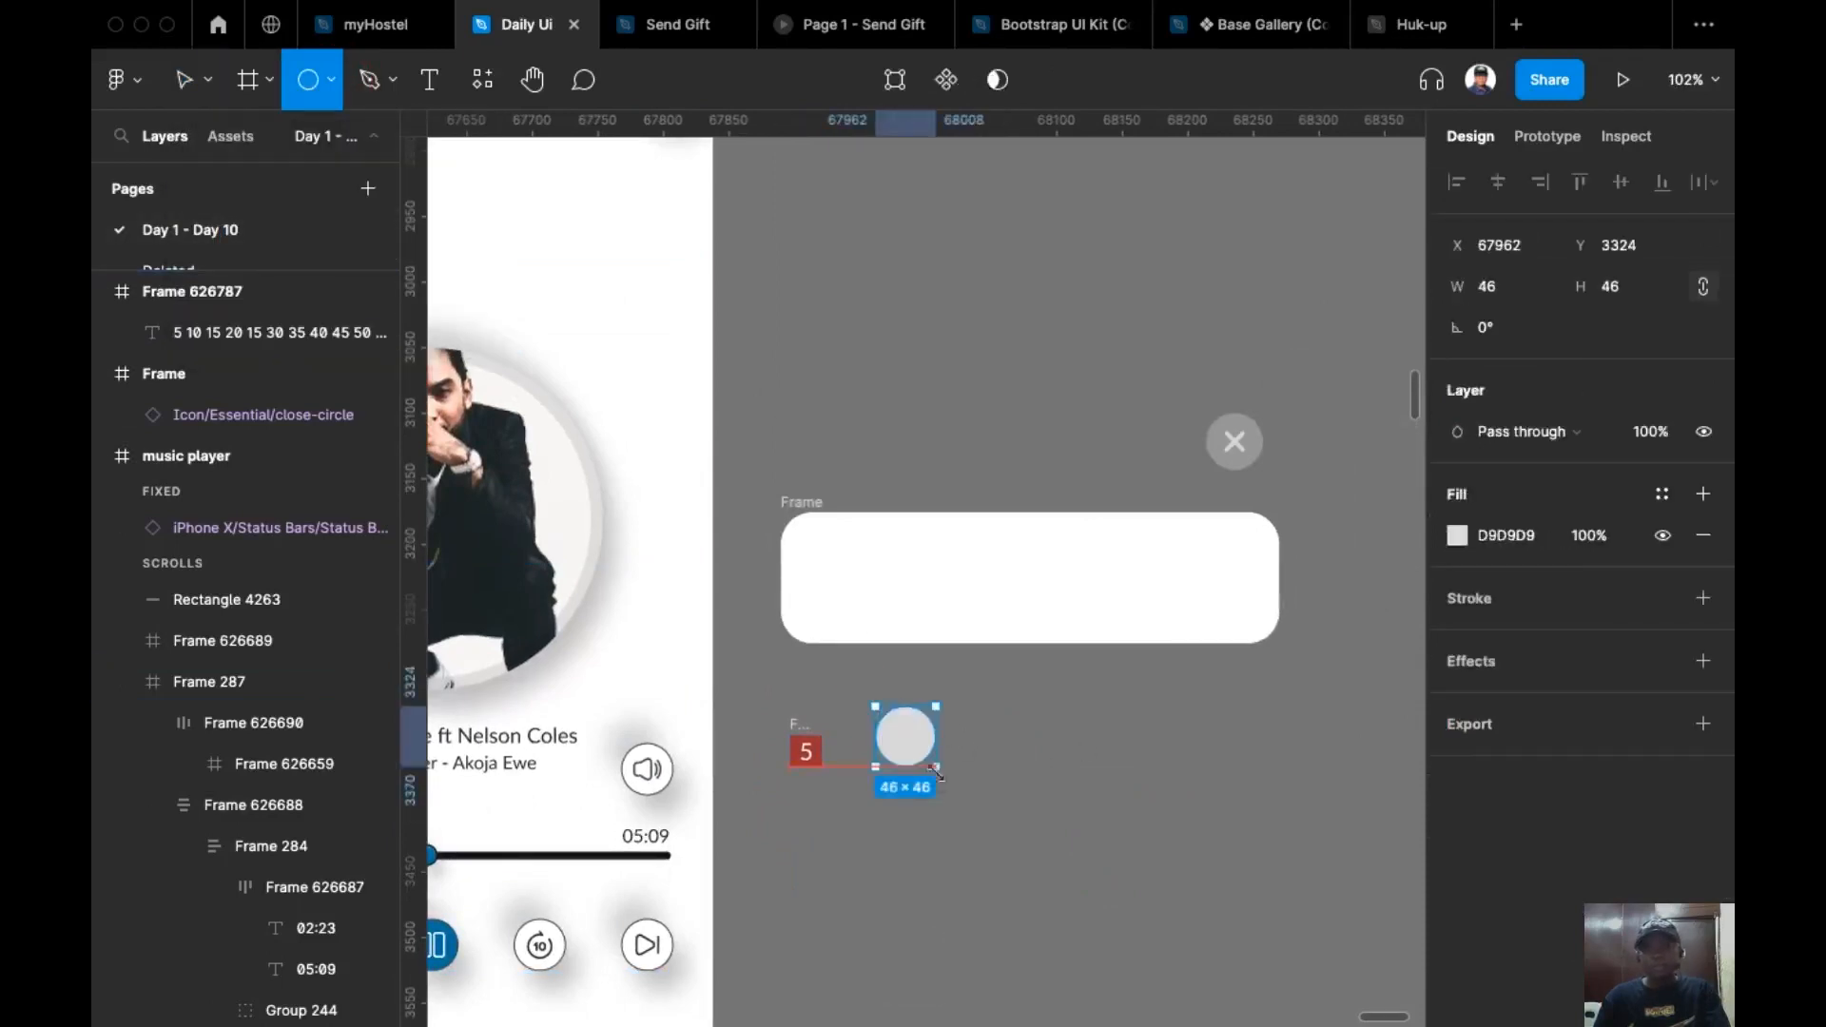
click(1644, 297)
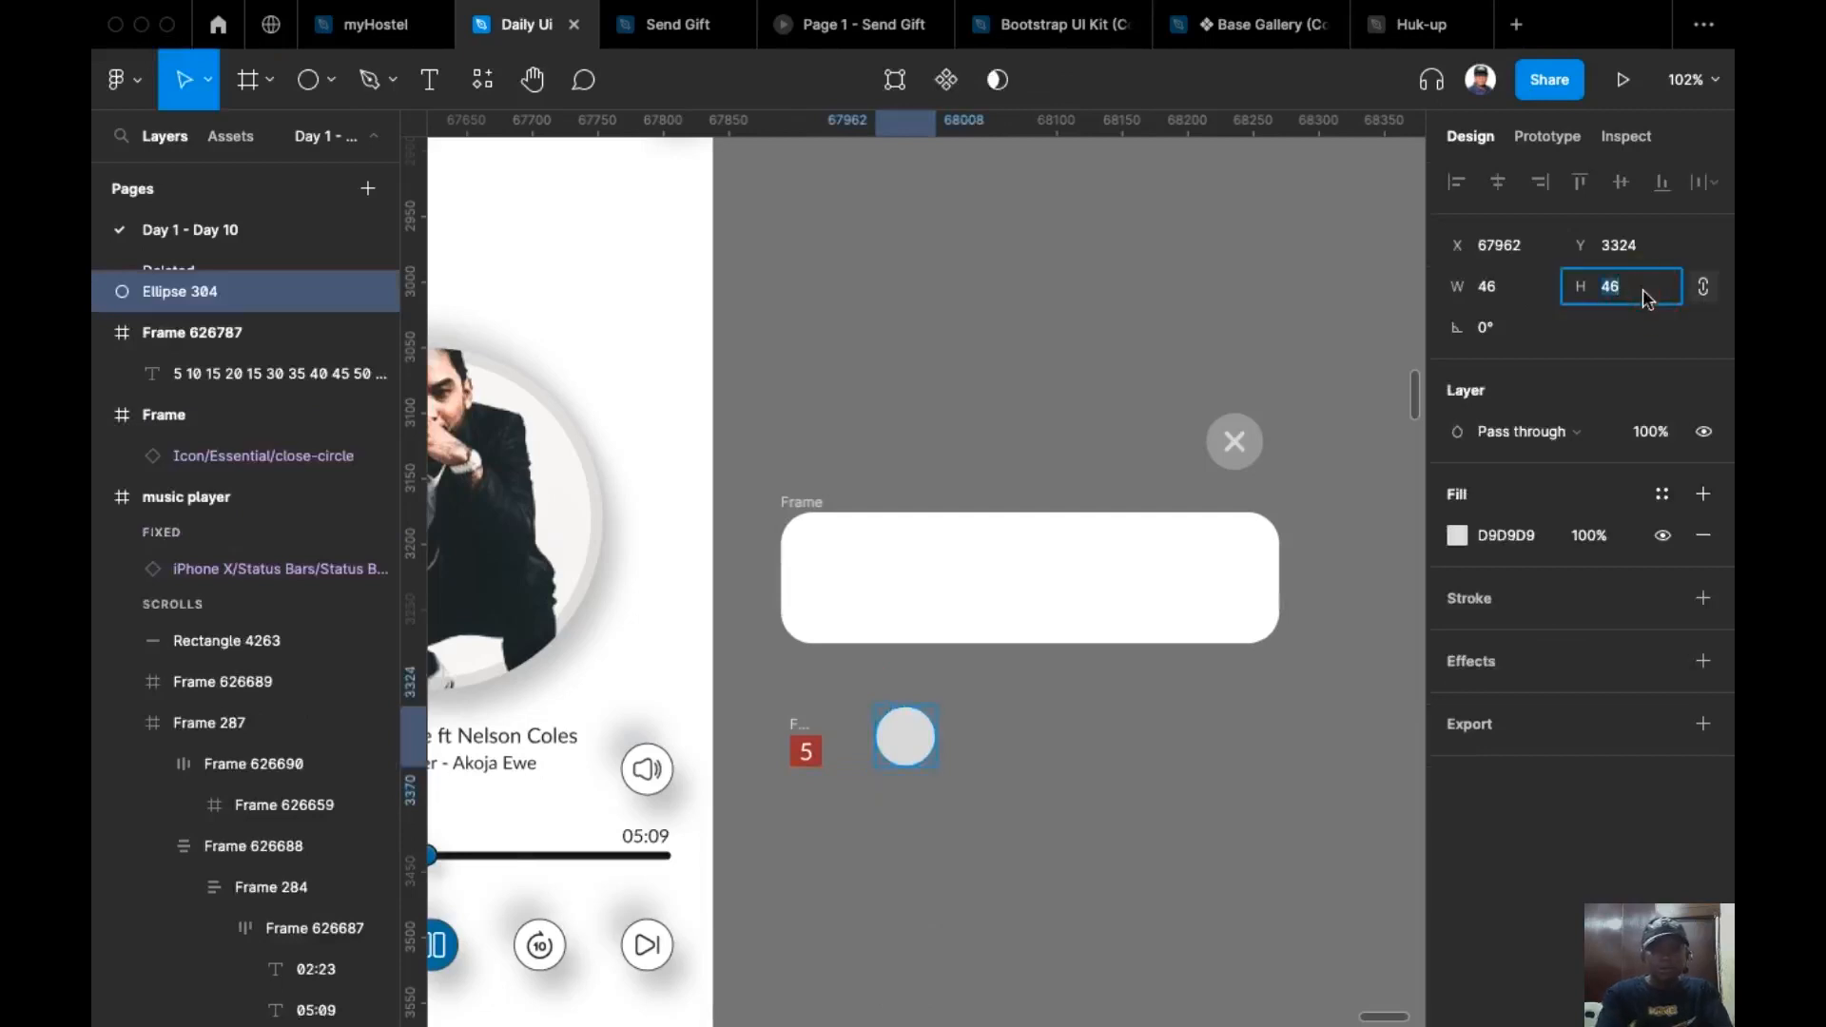
text(32)
key(Return)
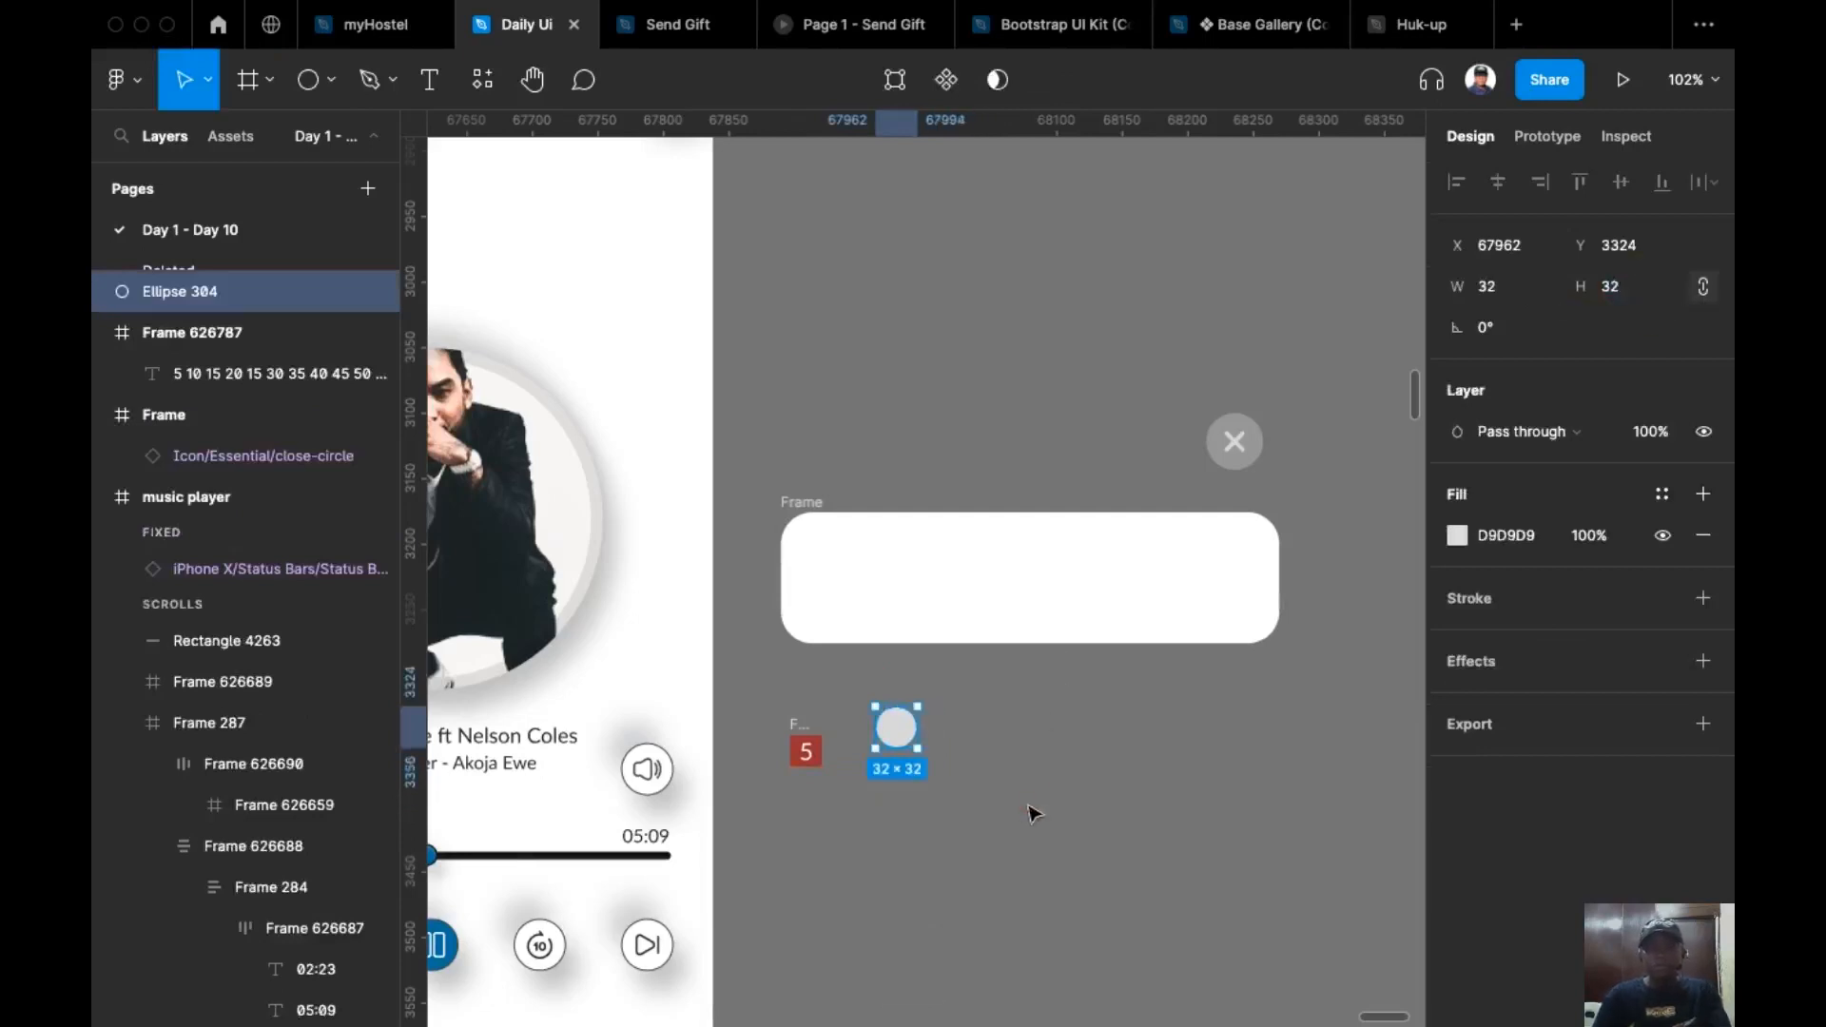
Fill the new circle with the blue sampled from the music player's pause button, 016CA7.
click(1027, 803)
scroll(958, 799, up, 5)
click(1183, 571)
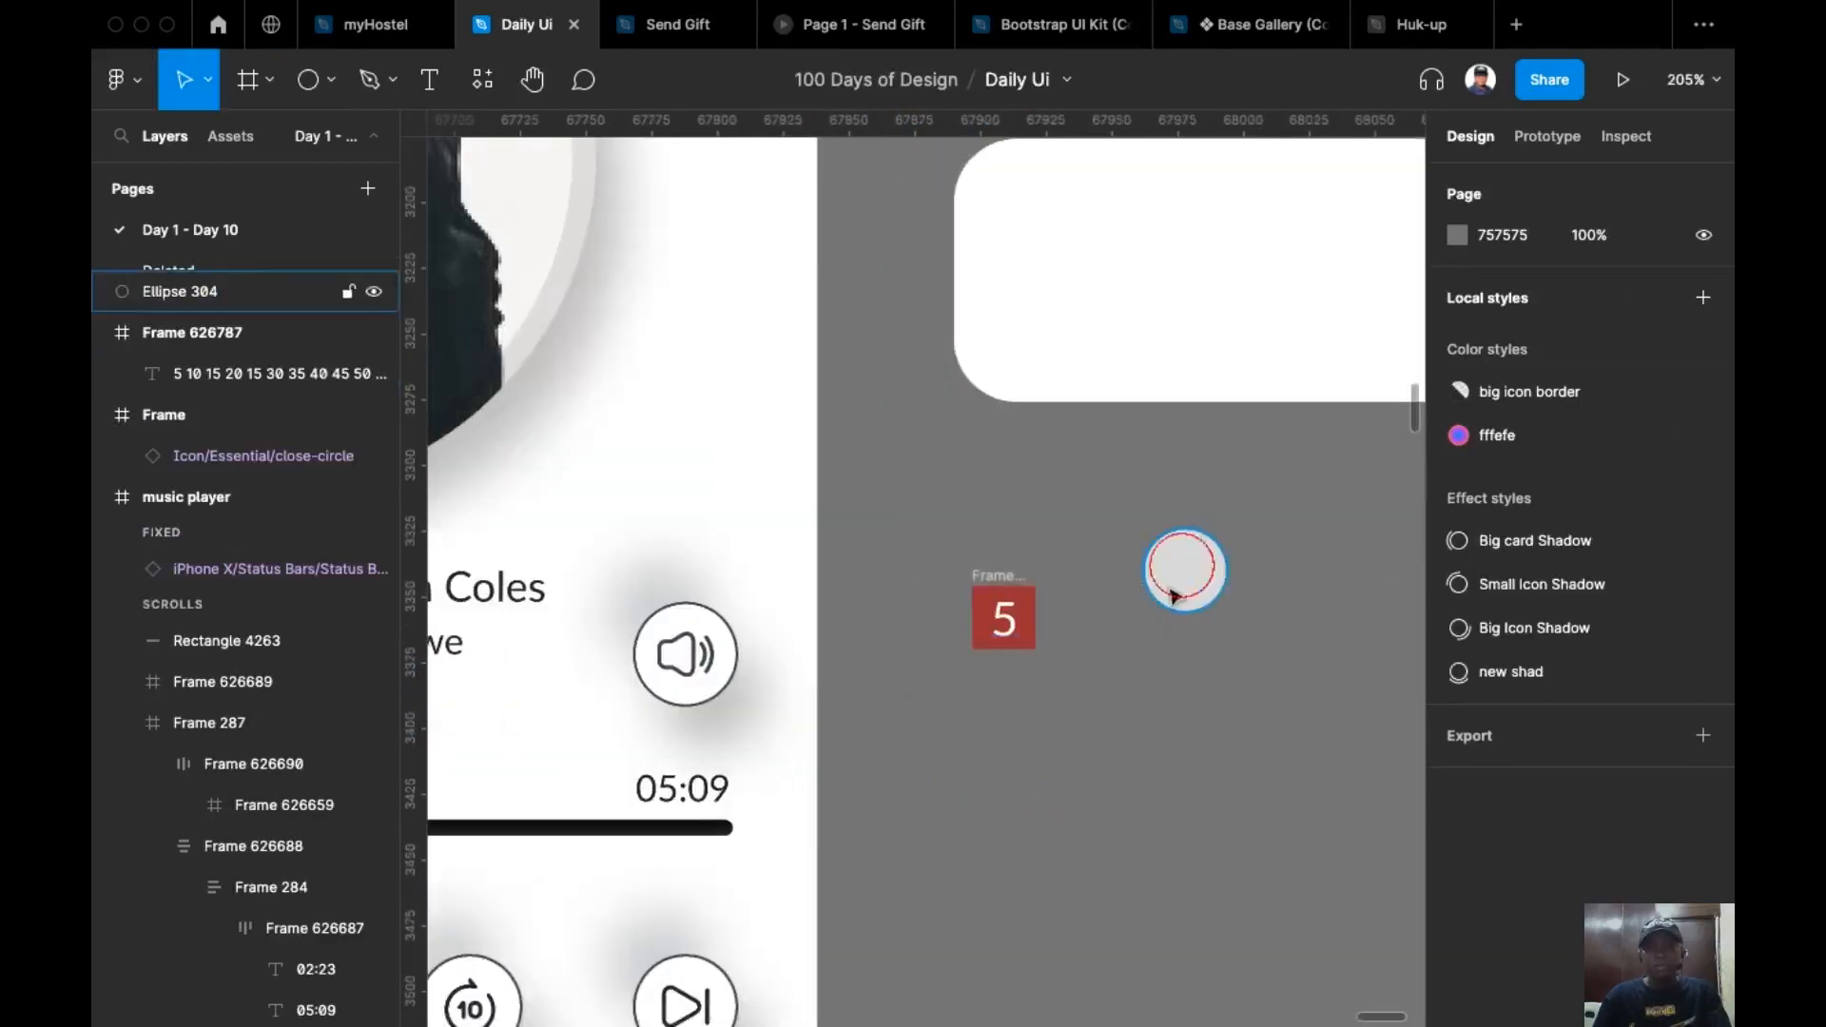
scroll(1138, 768, down, 5)
key(i)
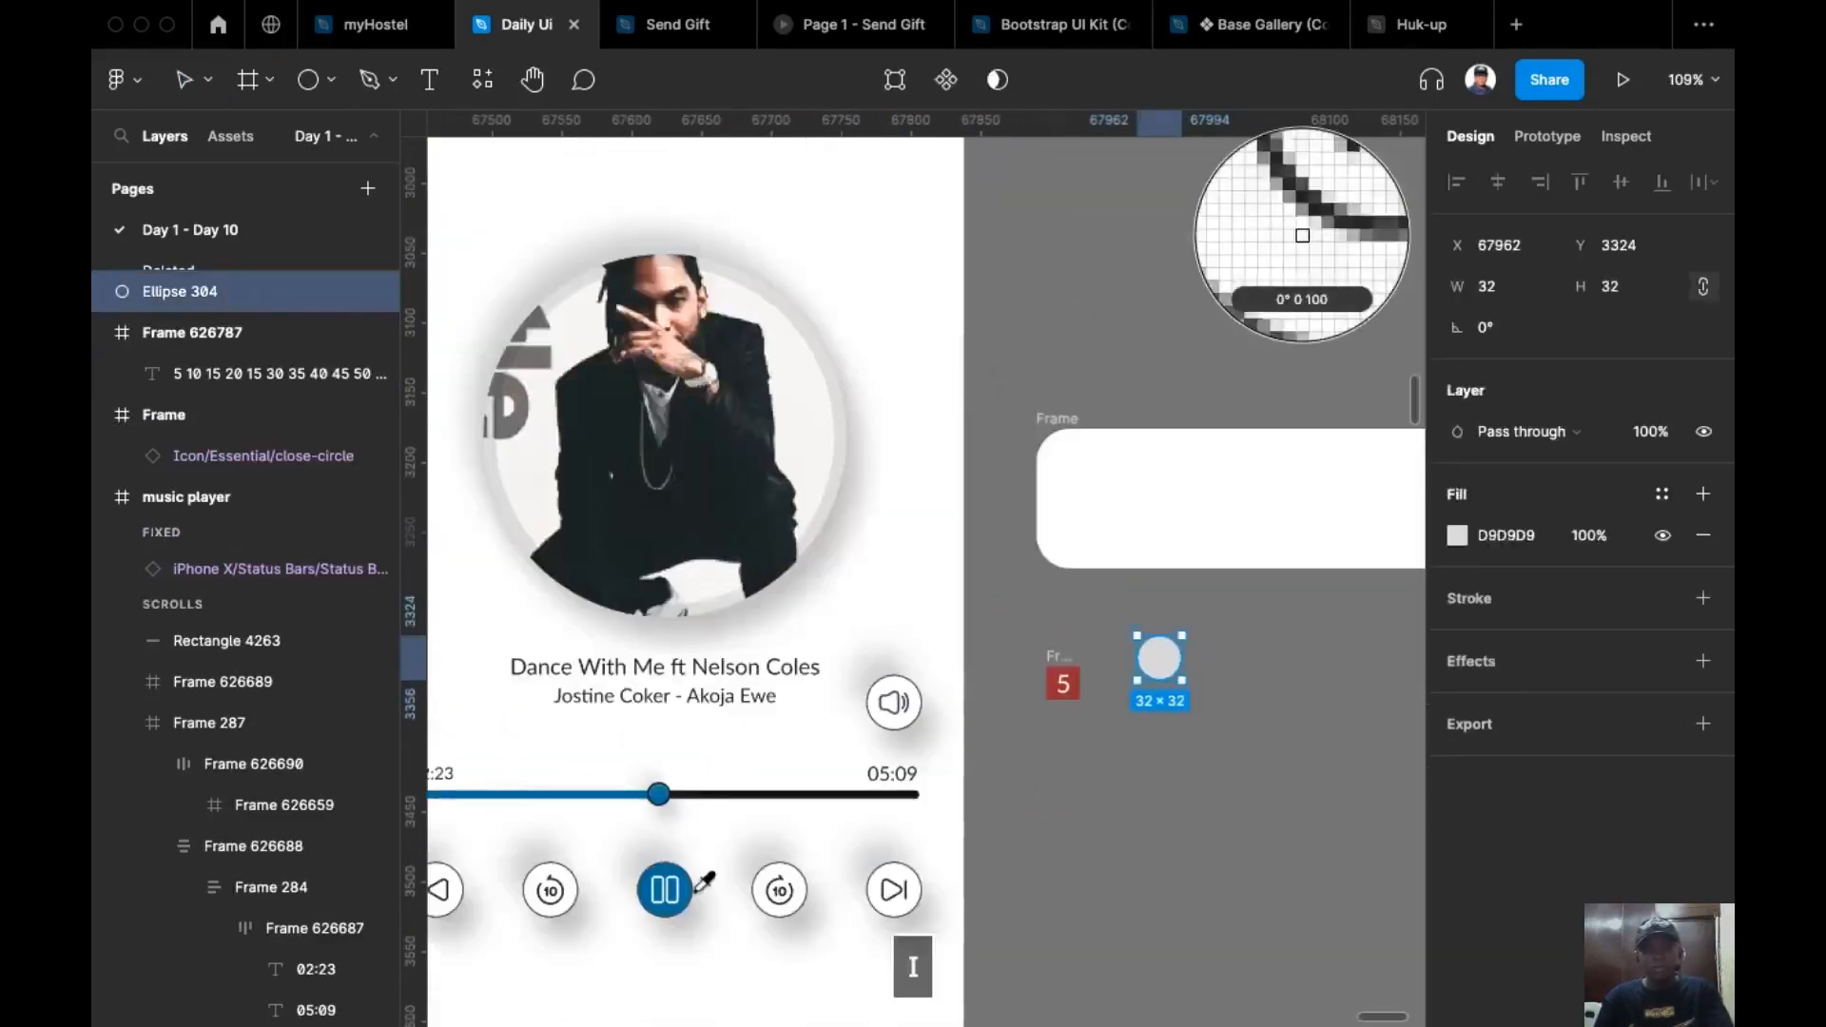
click(678, 863)
click(1158, 786)
scroll(1046, 799, up, 3)
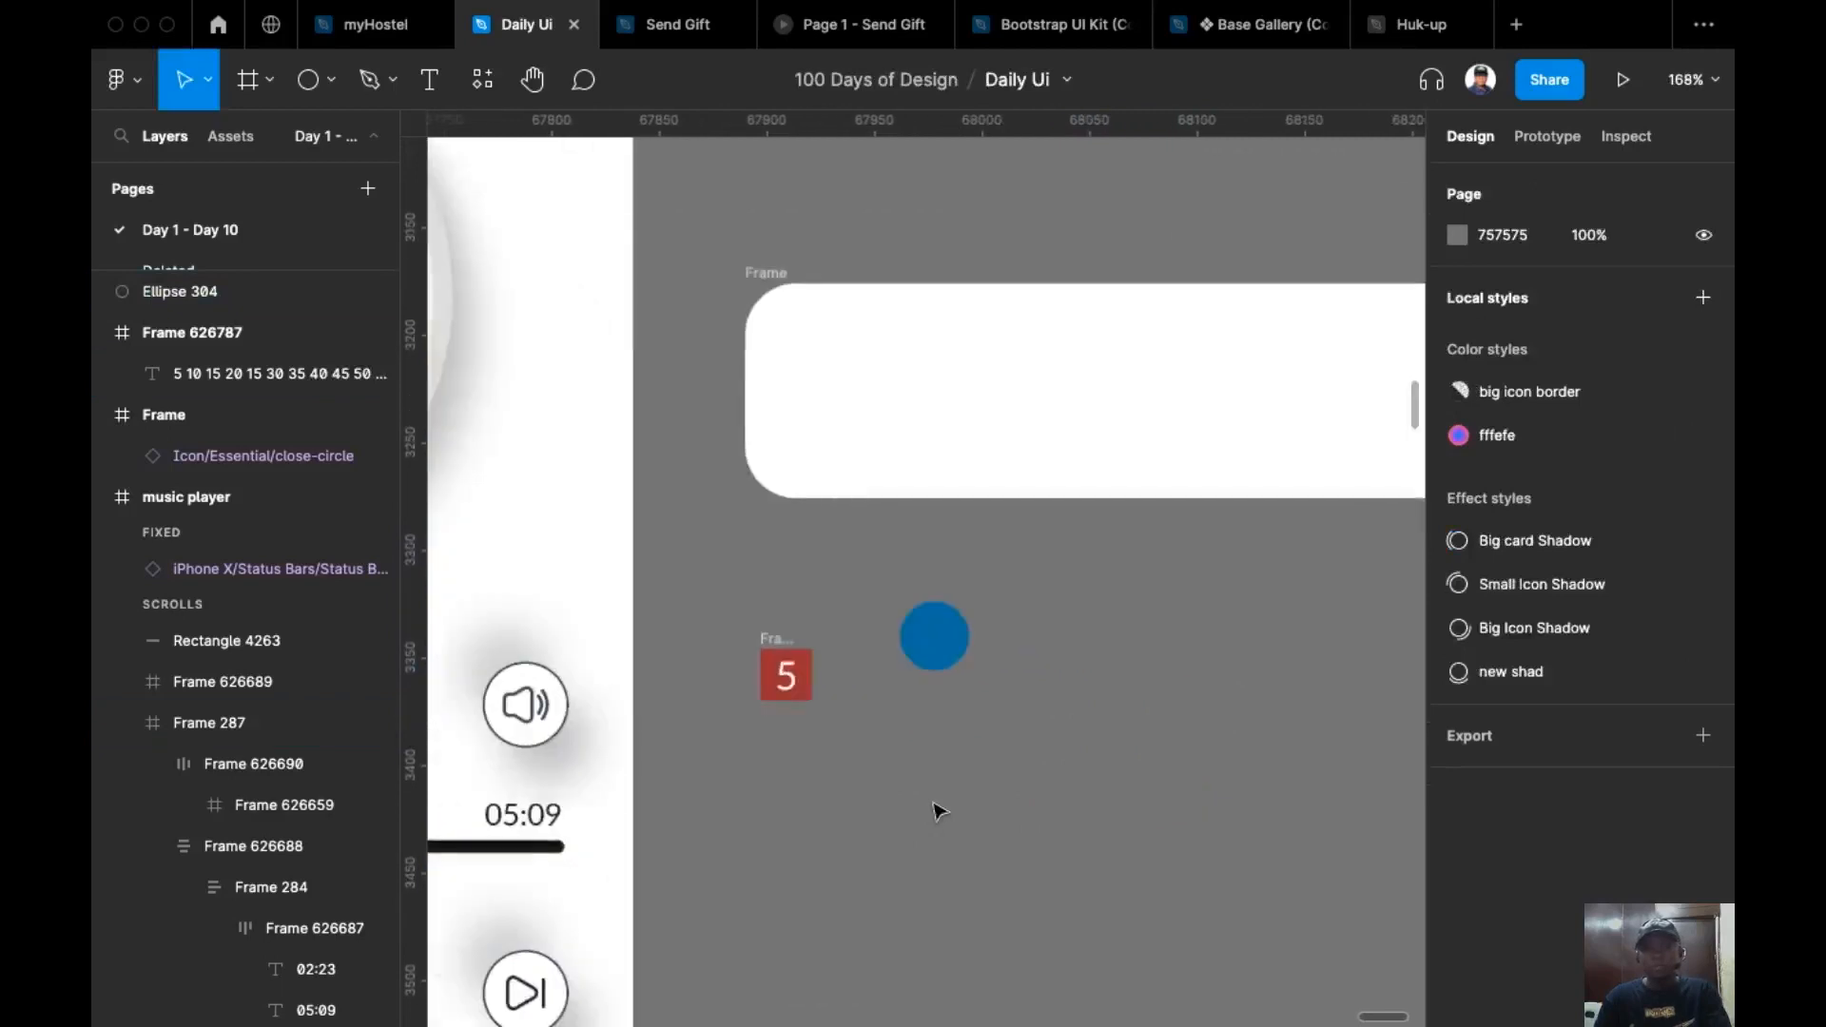
Remove the dark red fill from the small frame around the number 5.
click(778, 646)
scroll(1043, 732, down, 3)
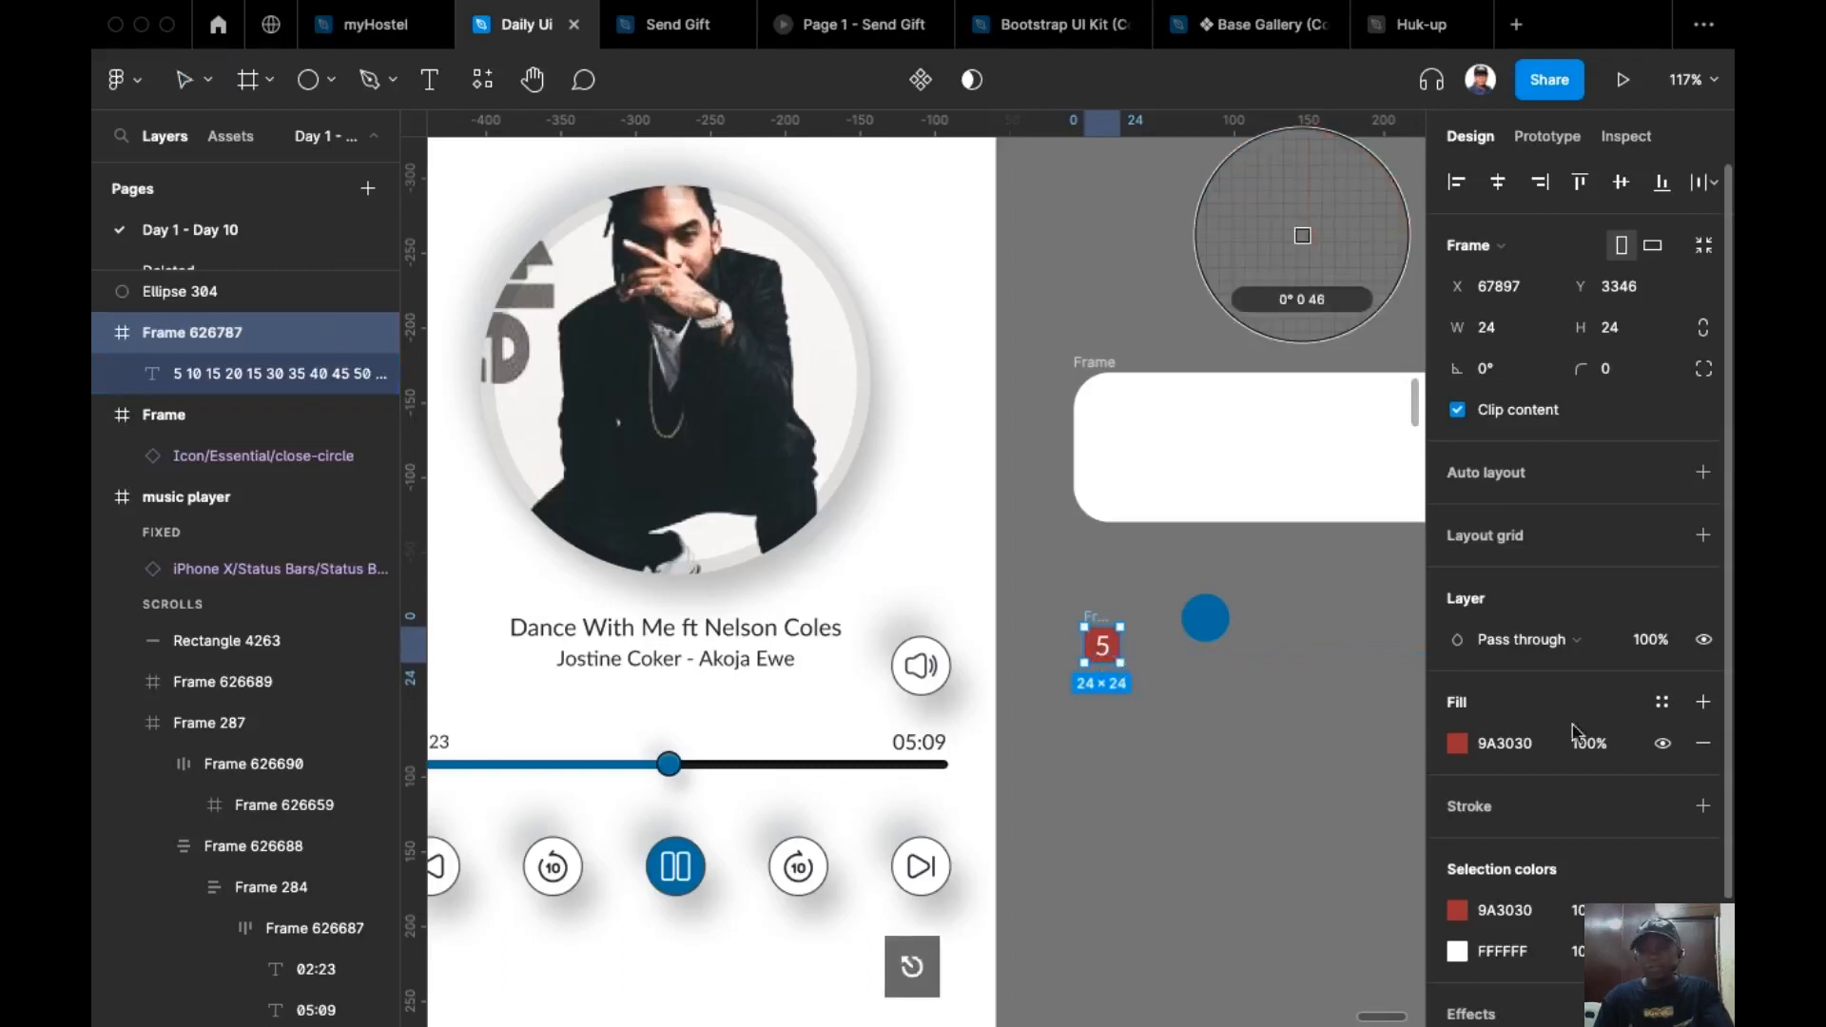
click(1703, 743)
scroll(1098, 868, up, 1)
scroll(1098, 868, right, 1)
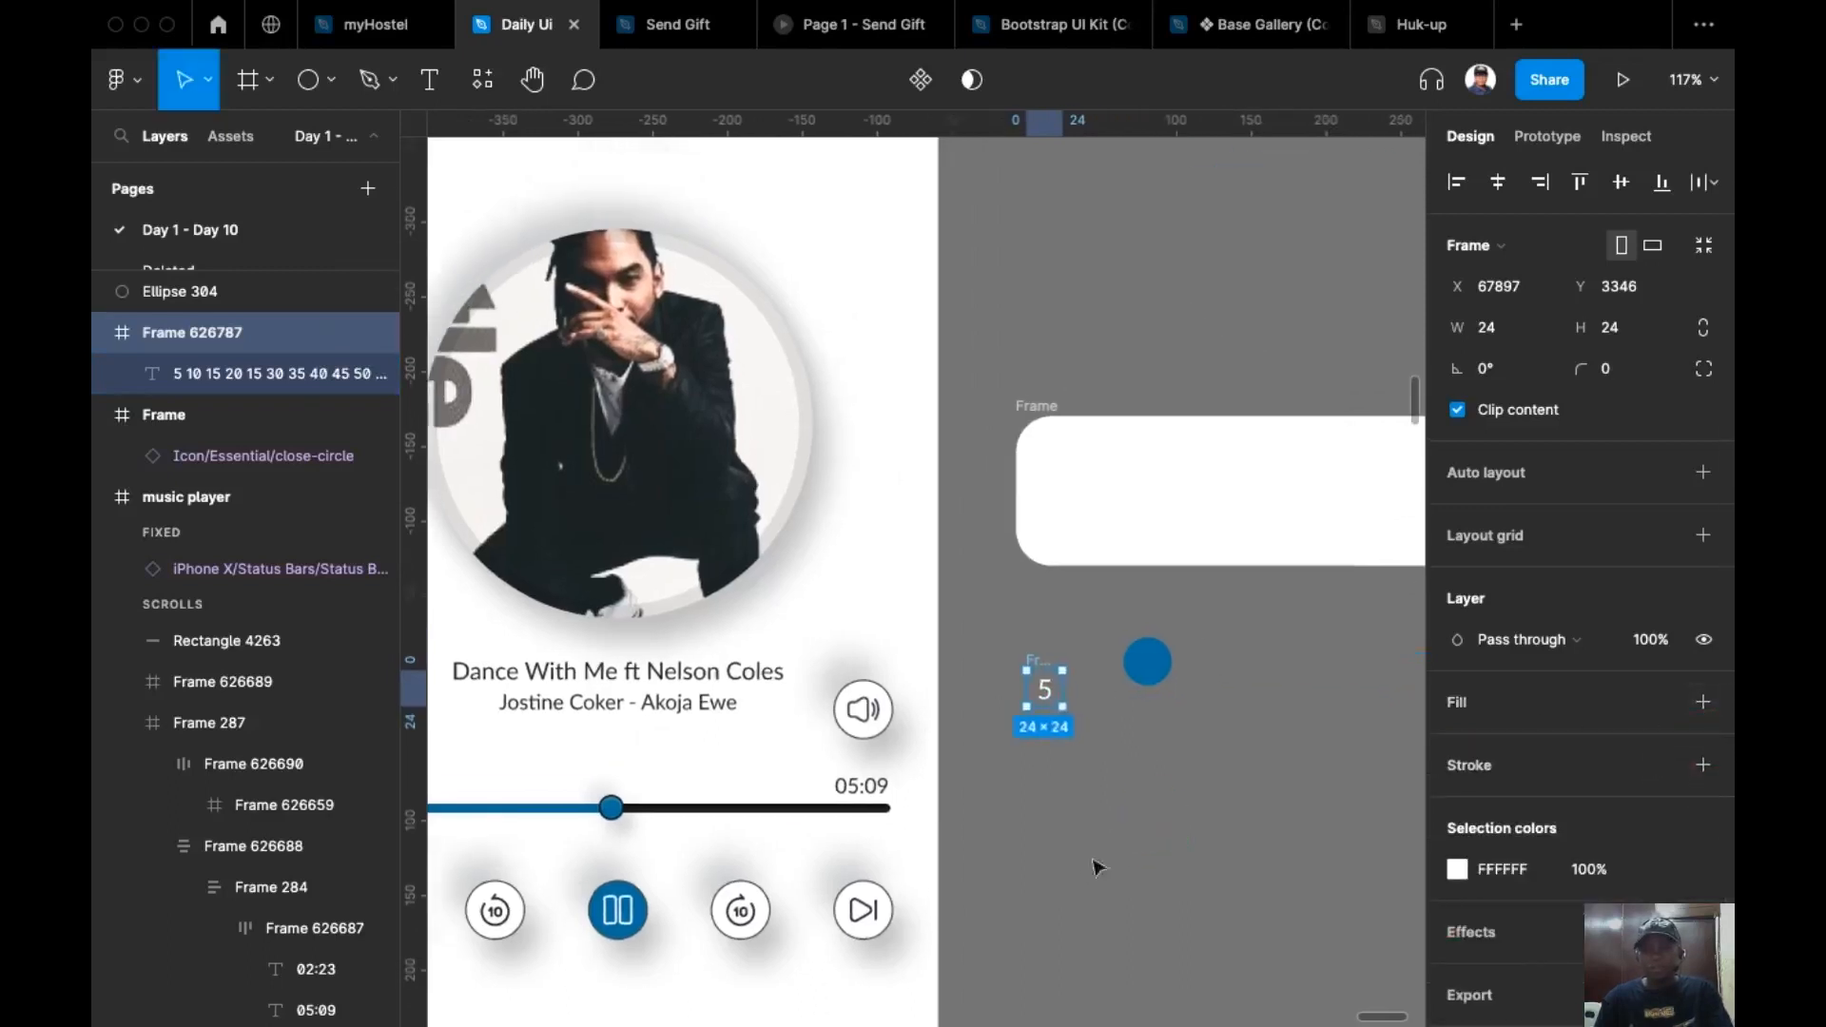
click(1032, 621)
scroll(756, 670, right, 3)
scroll(756, 670, up, 1)
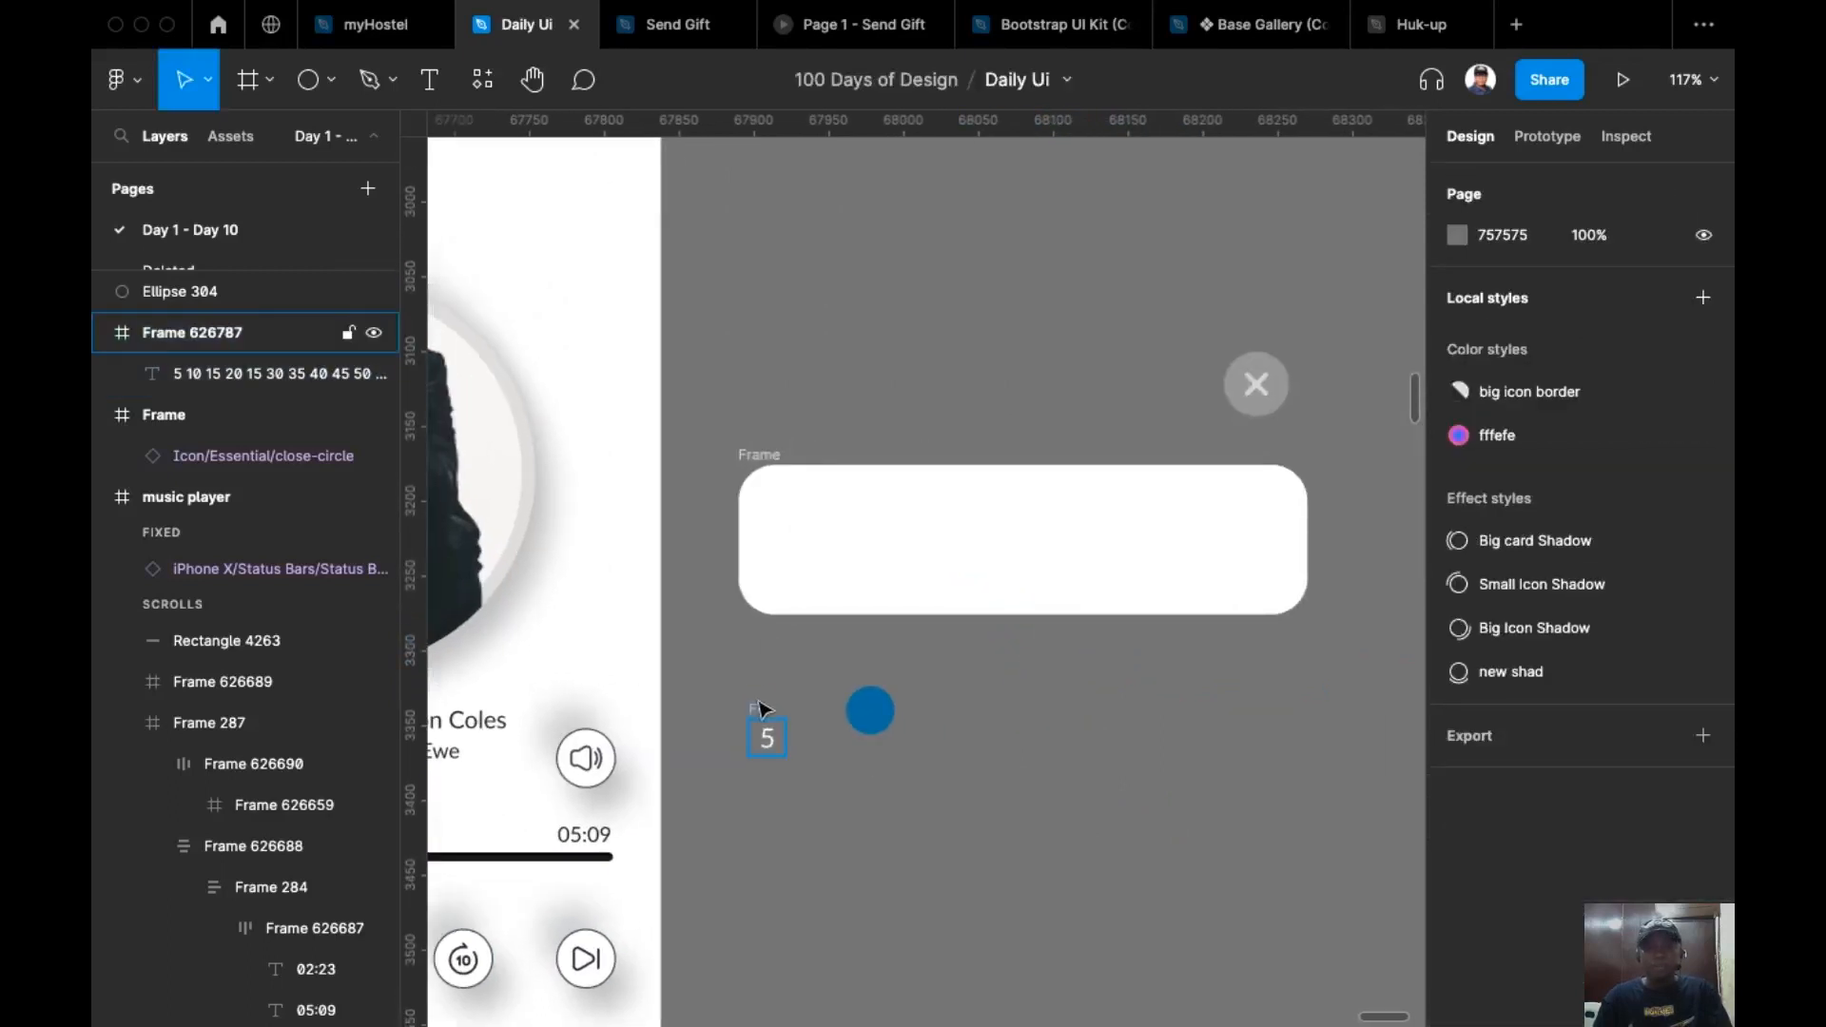
Rename the number row text layer inside the small frame as numRange.
click(762, 730)
click(765, 738)
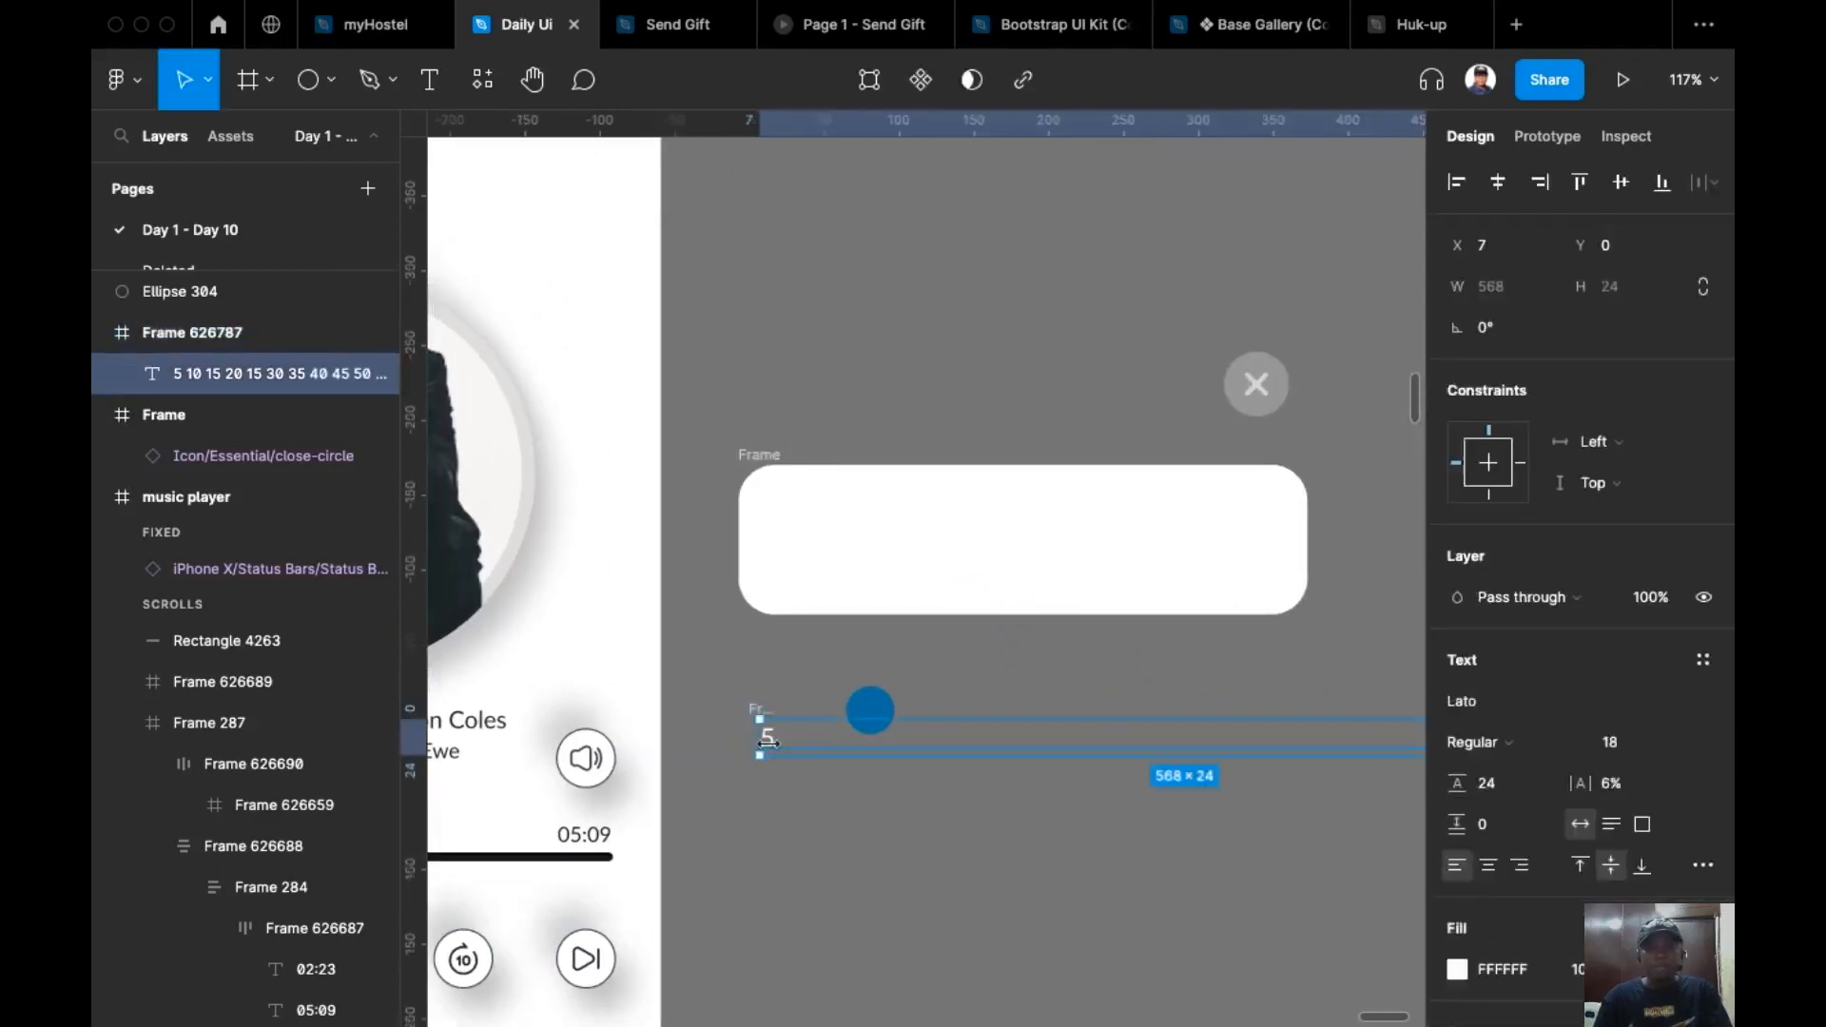
double_click(255, 380)
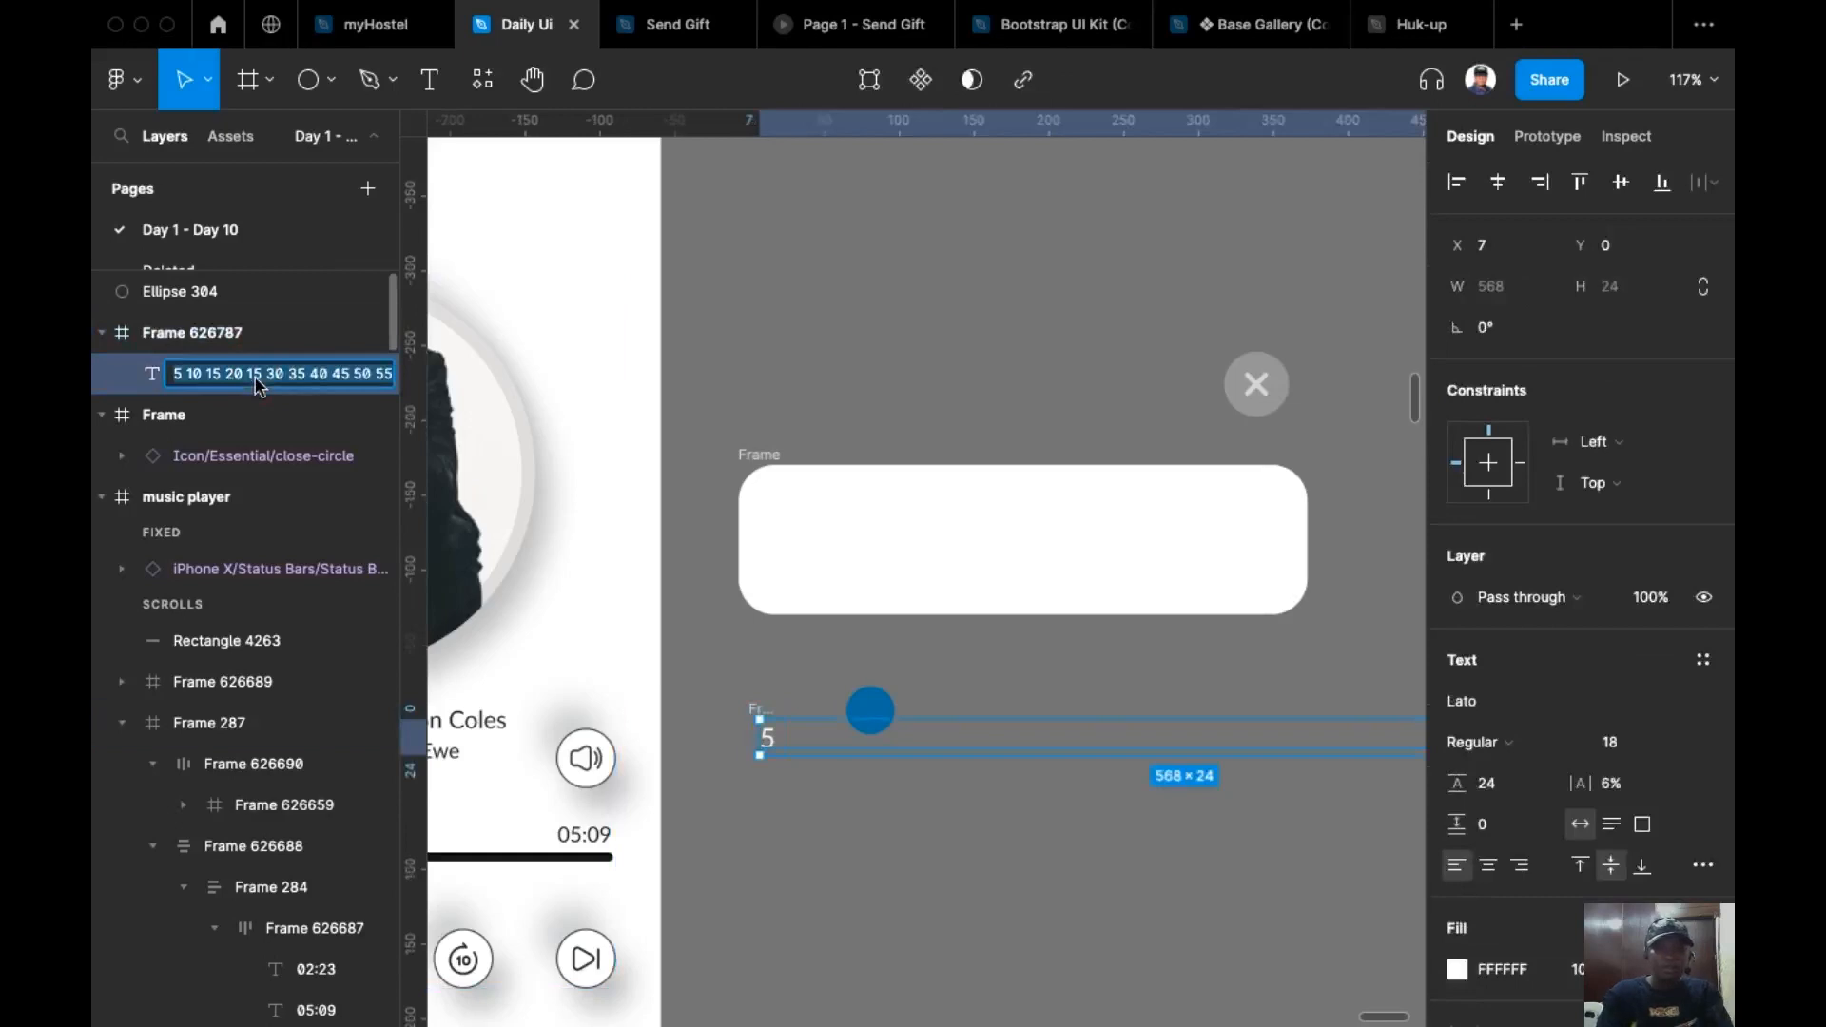
text(numRange)
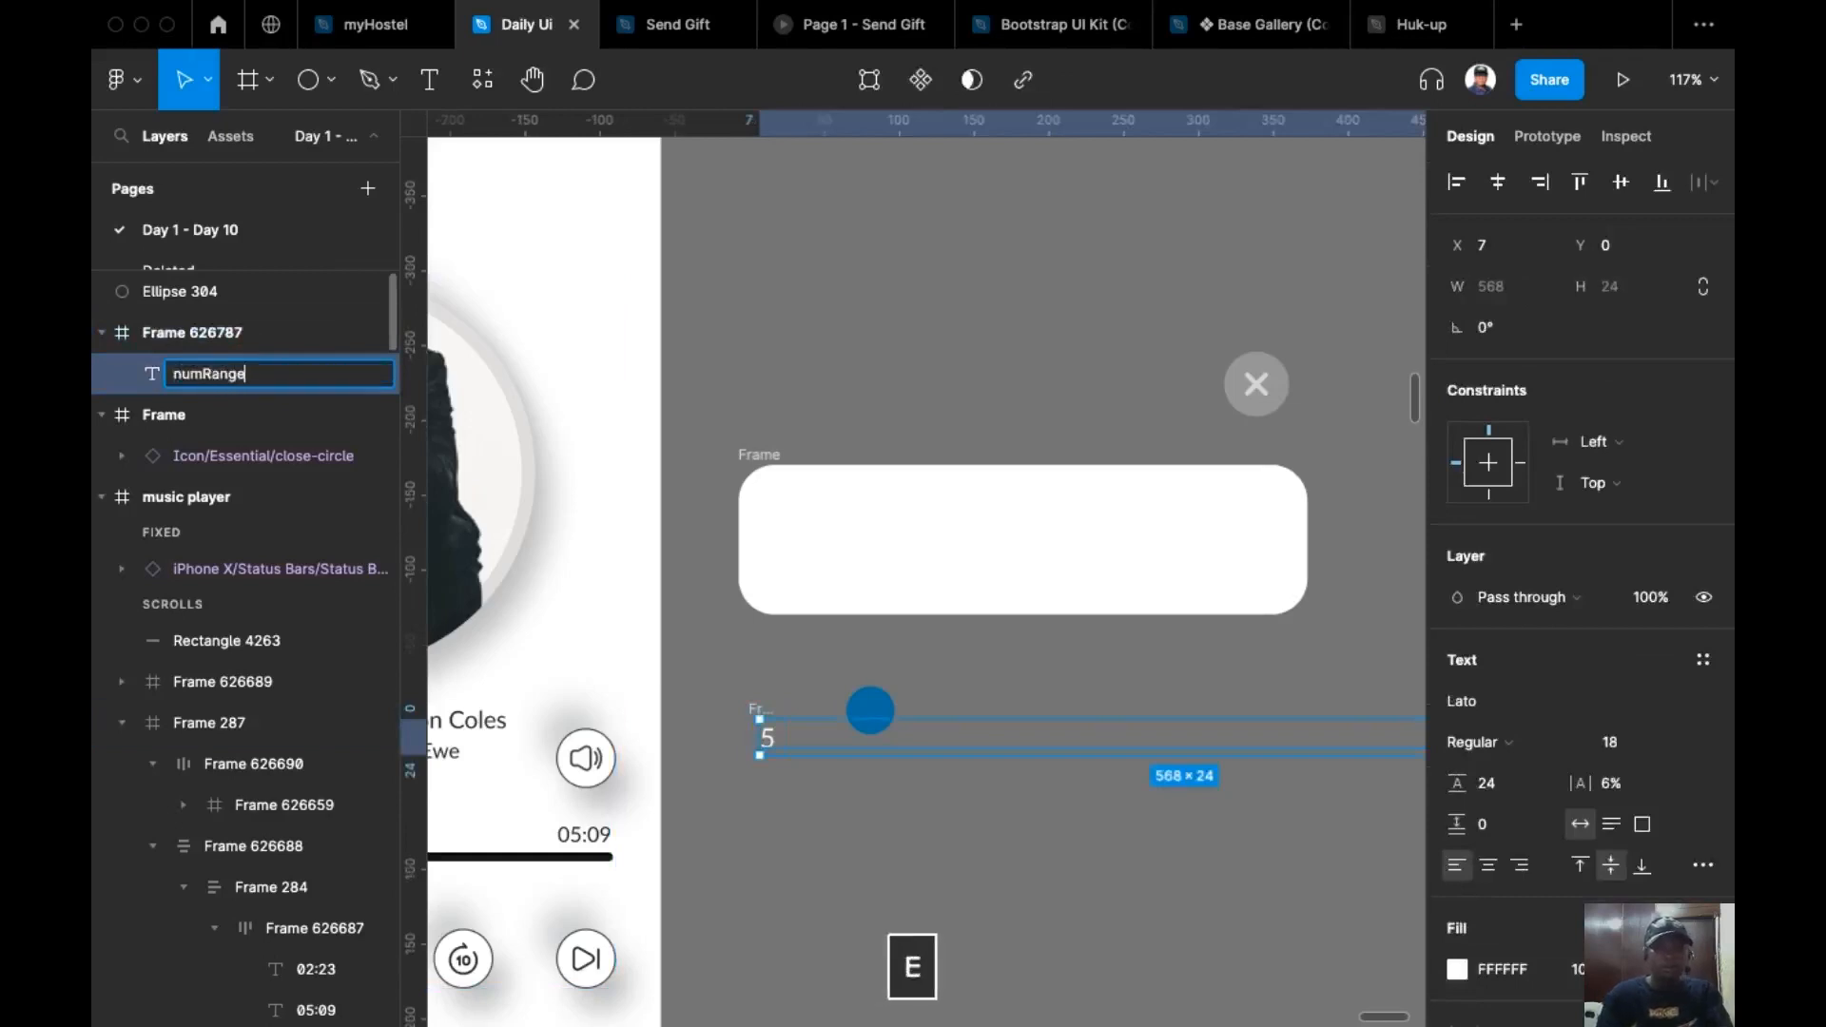
key(Return)
click(797, 859)
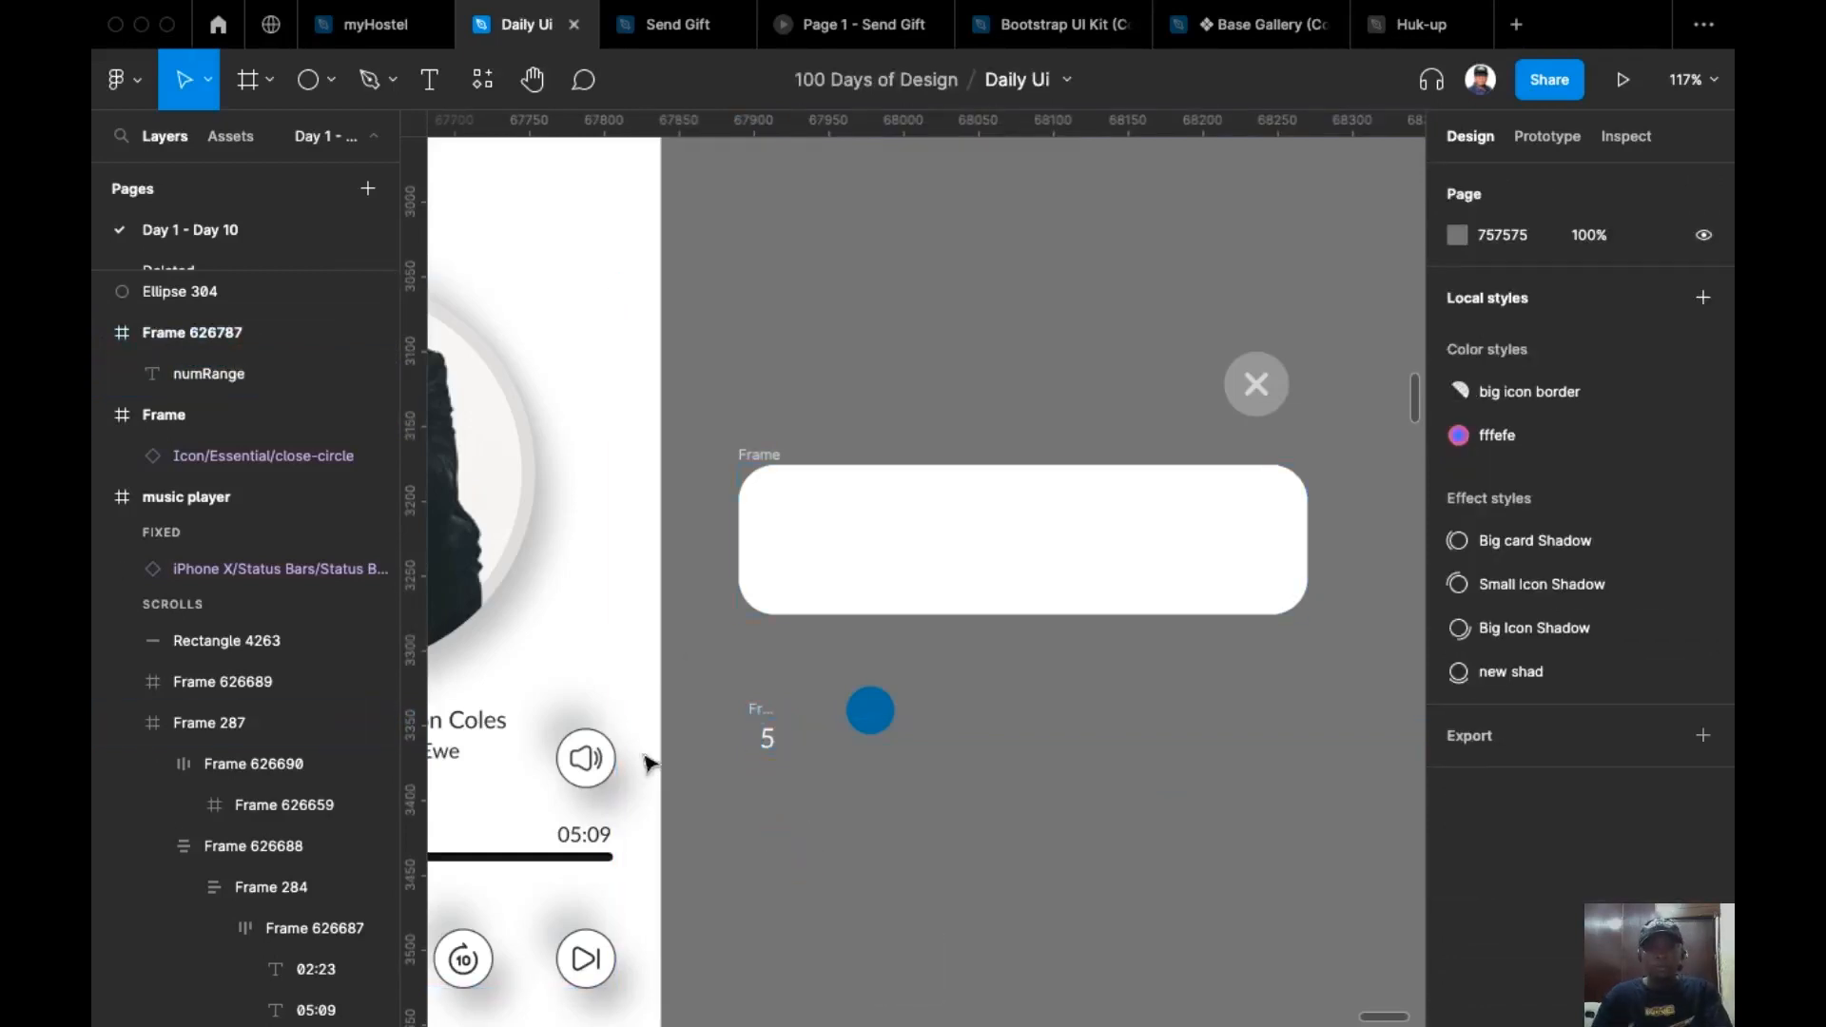
Rename the small frame that holds the numRange text as number.
click(760, 718)
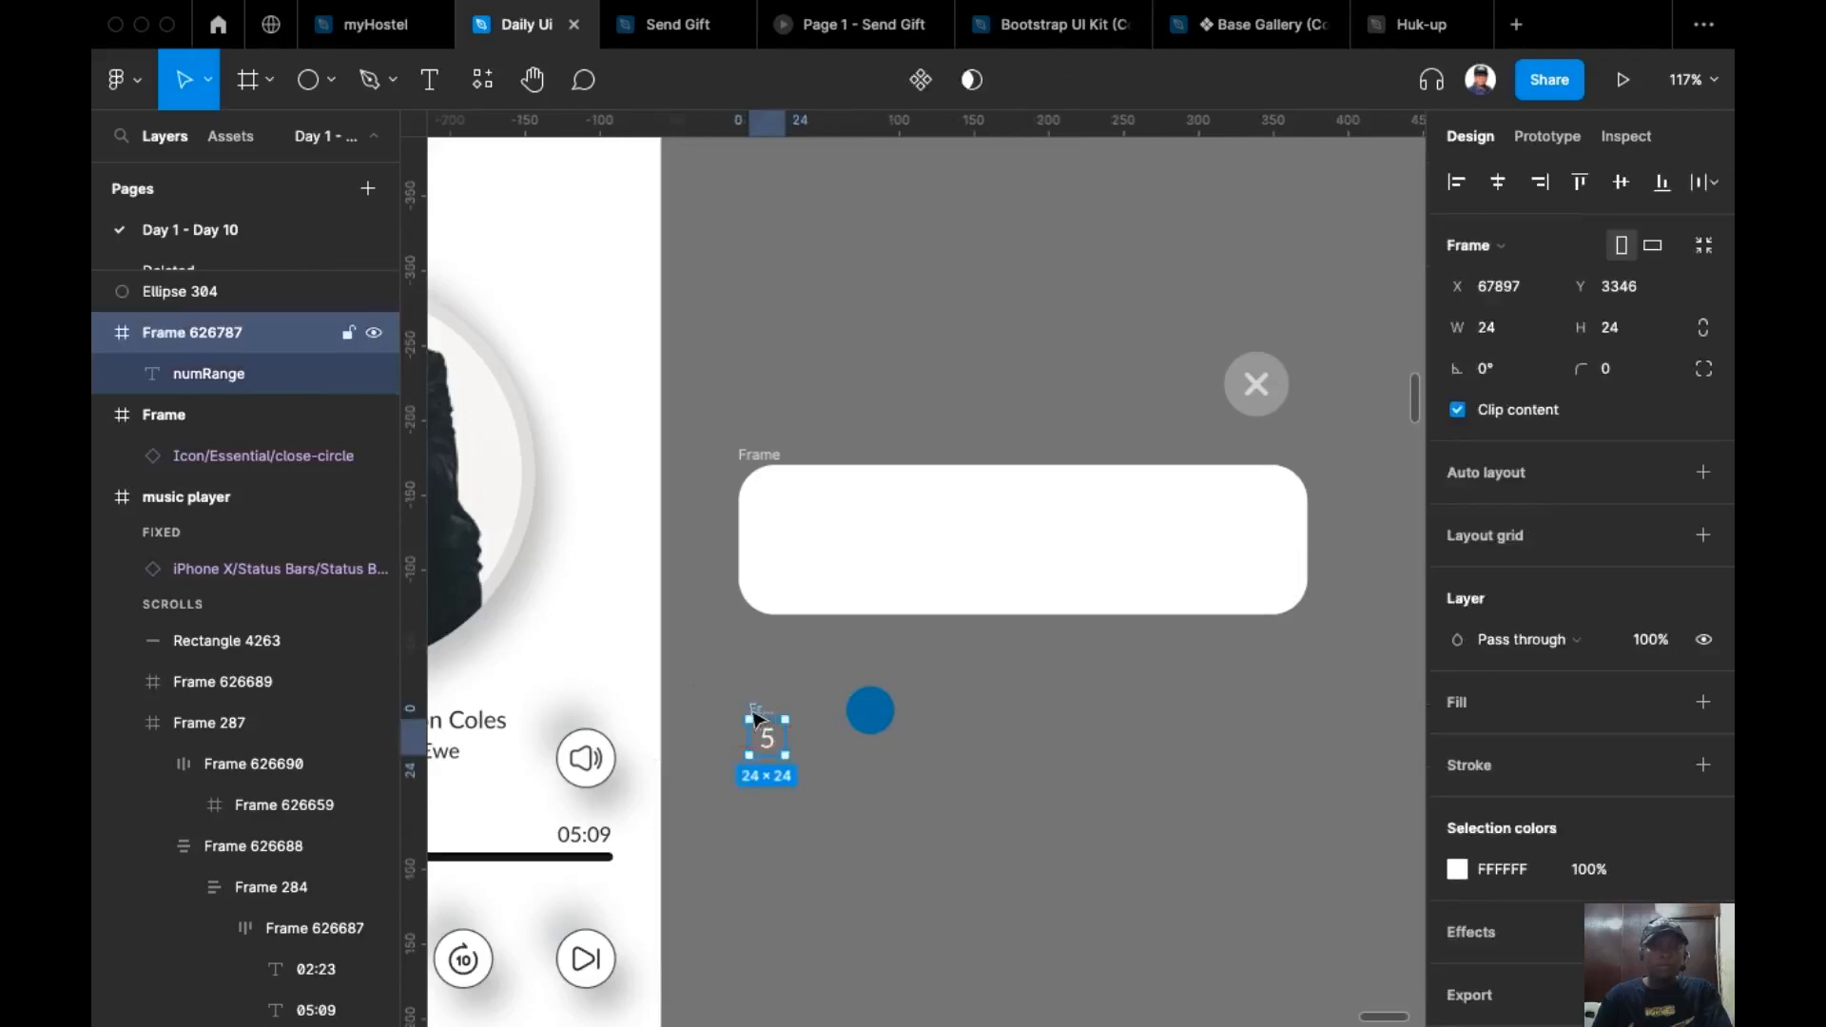
double_click(229, 344)
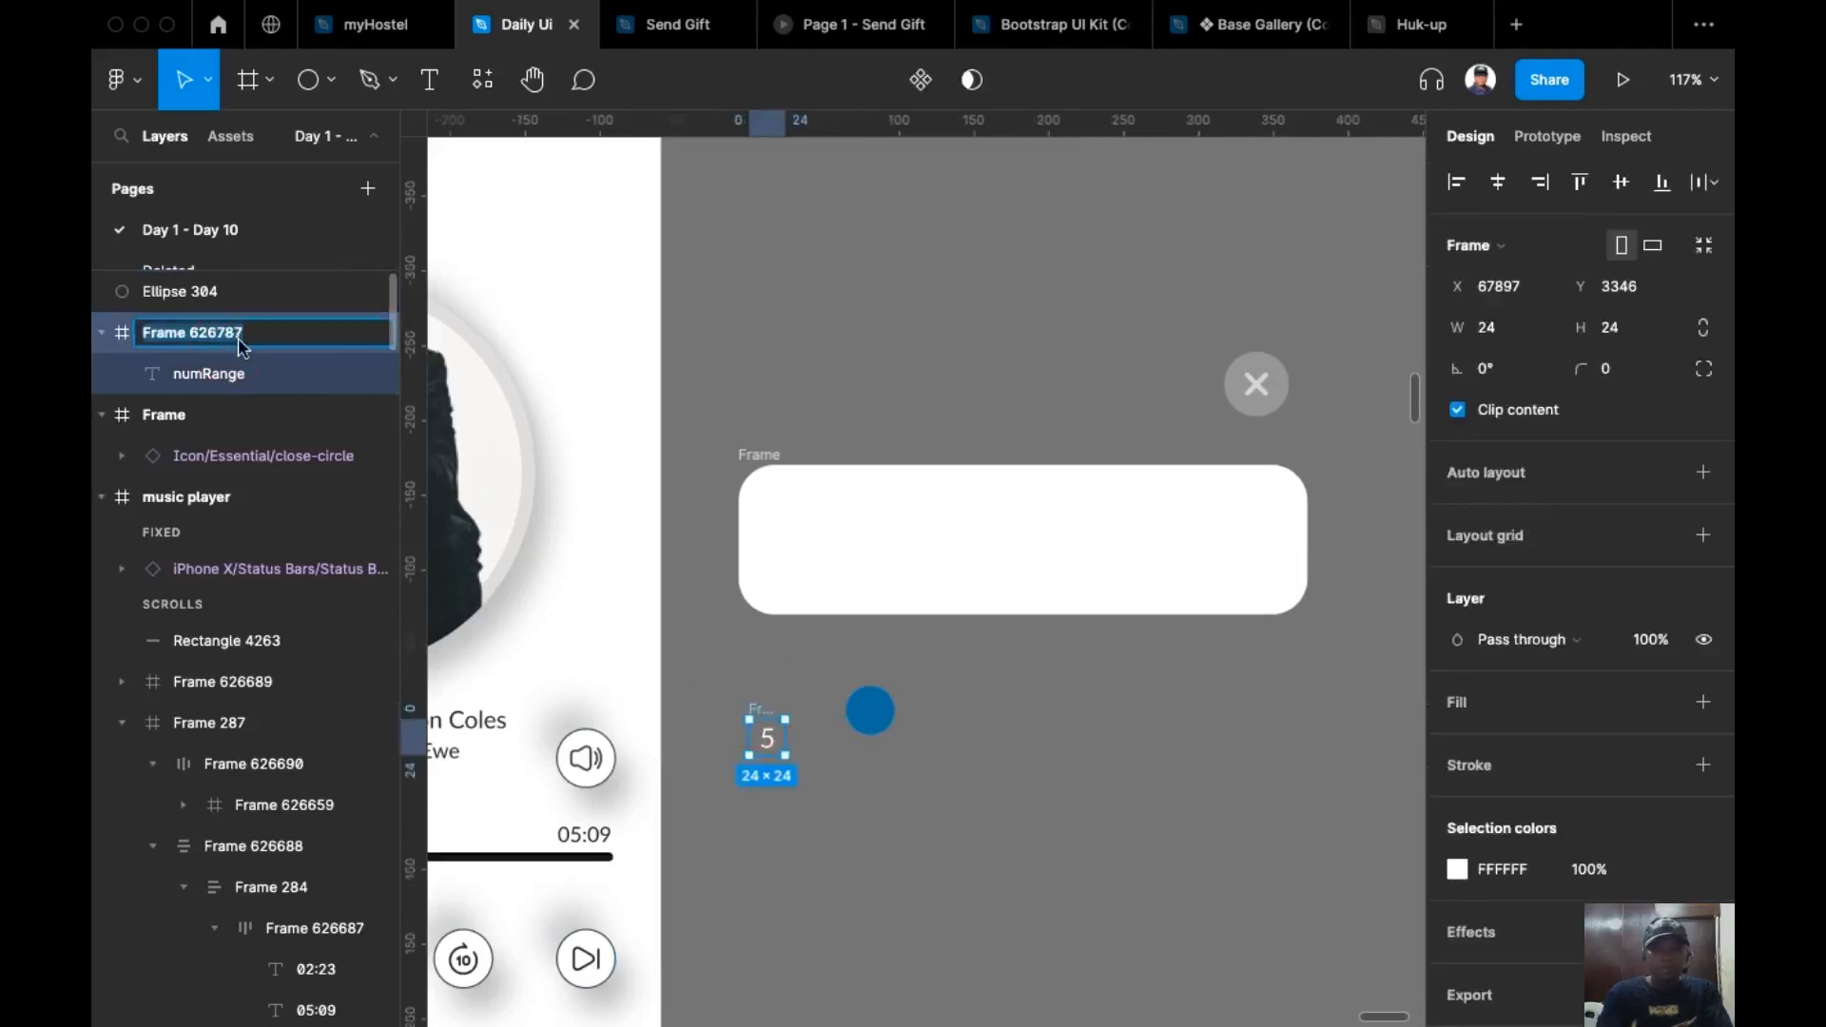
text(num)
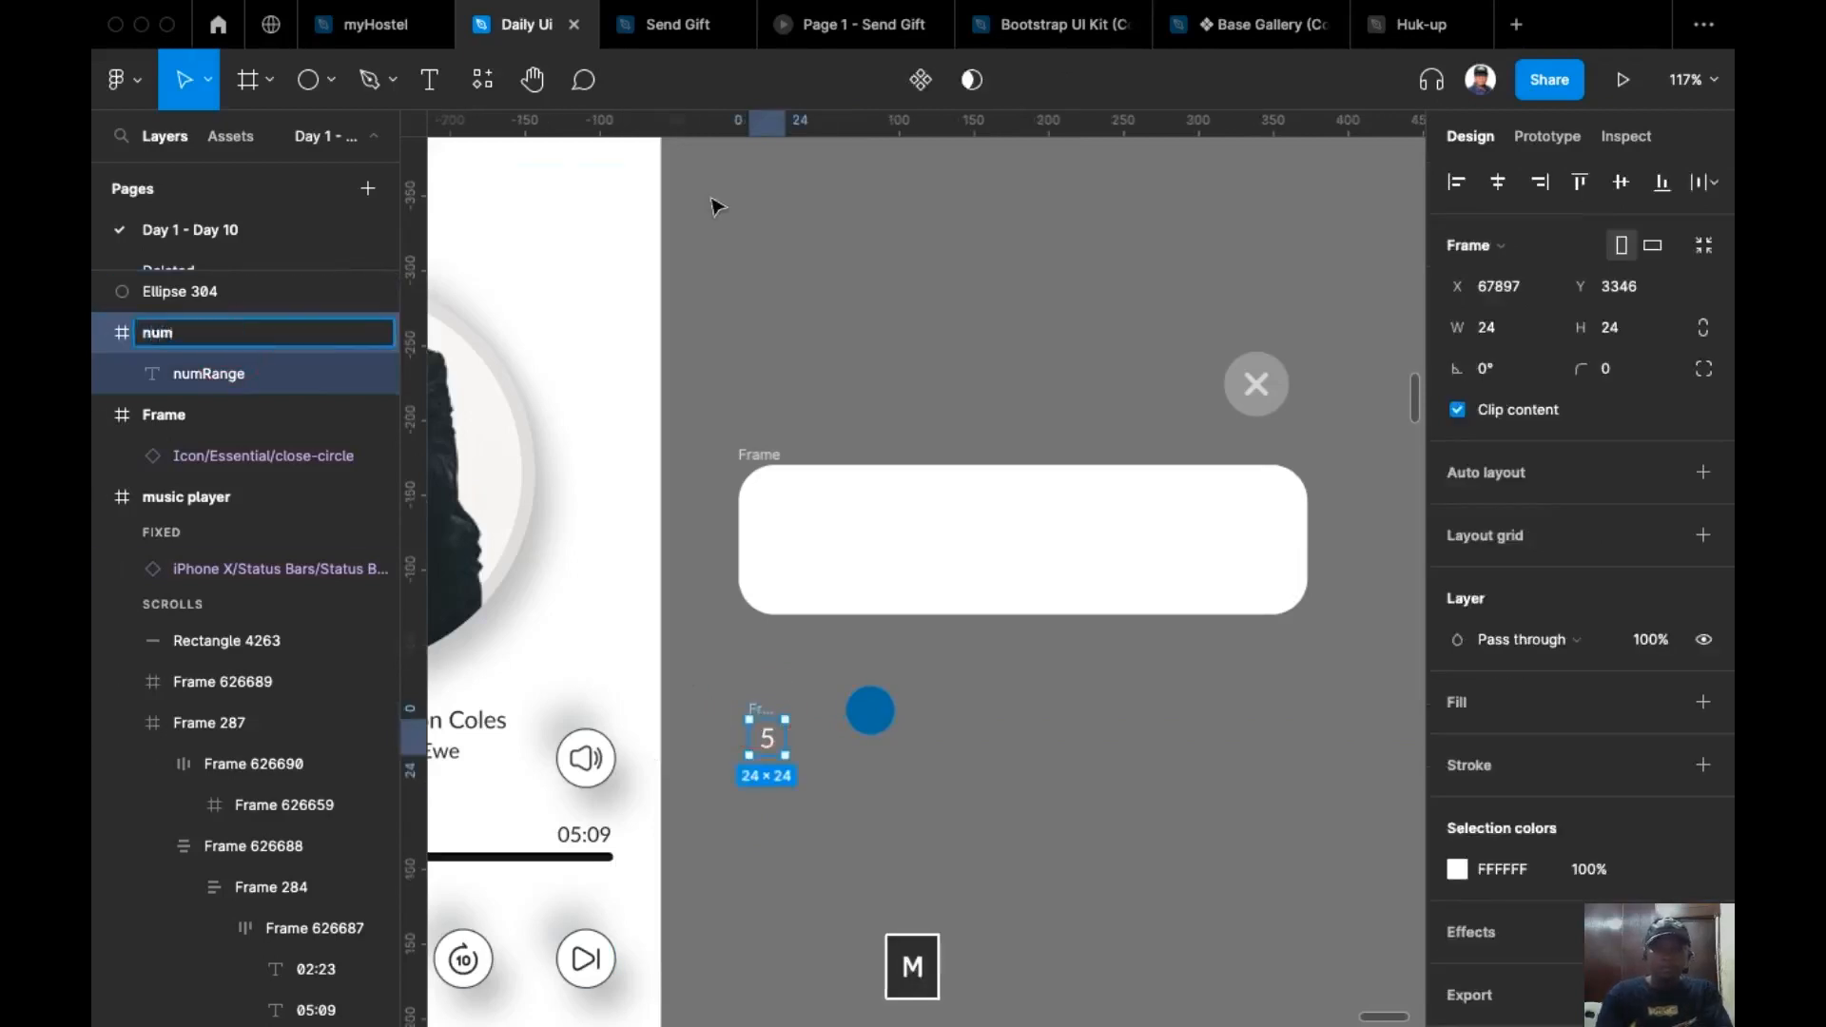
text(ber)
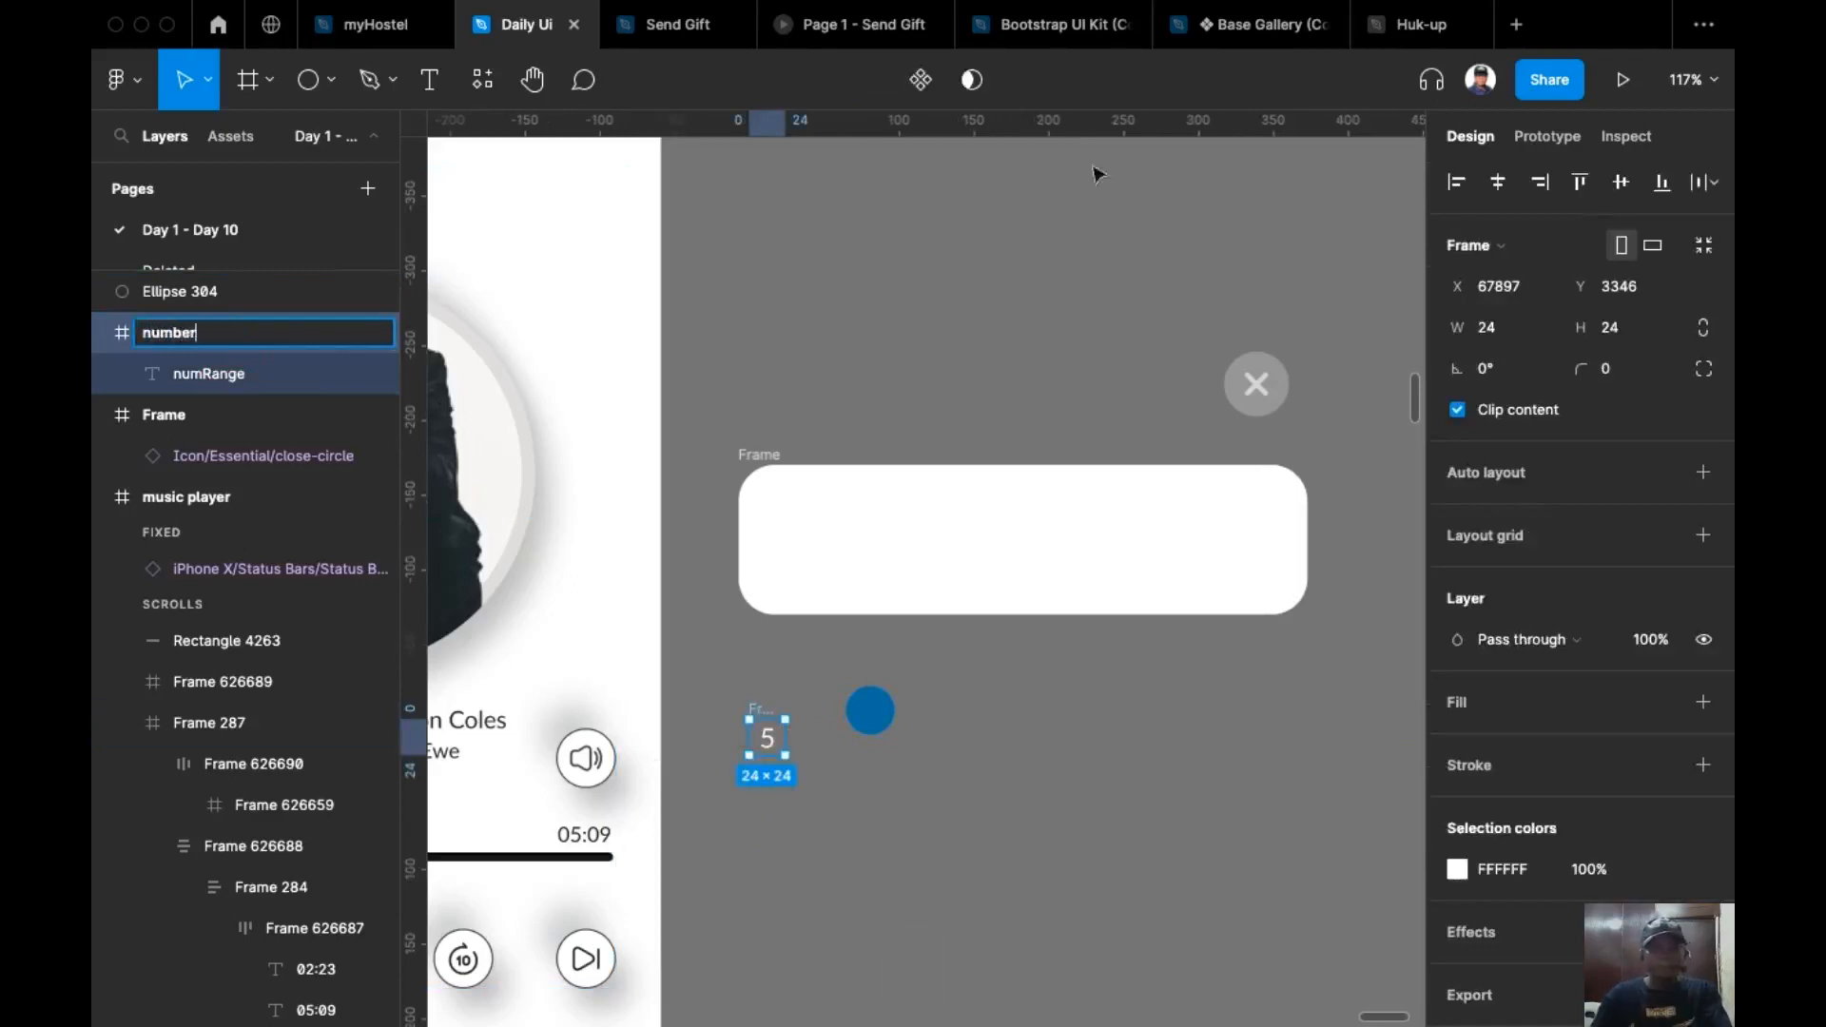
click(1000, 200)
scroll(853, 808, up, 3)
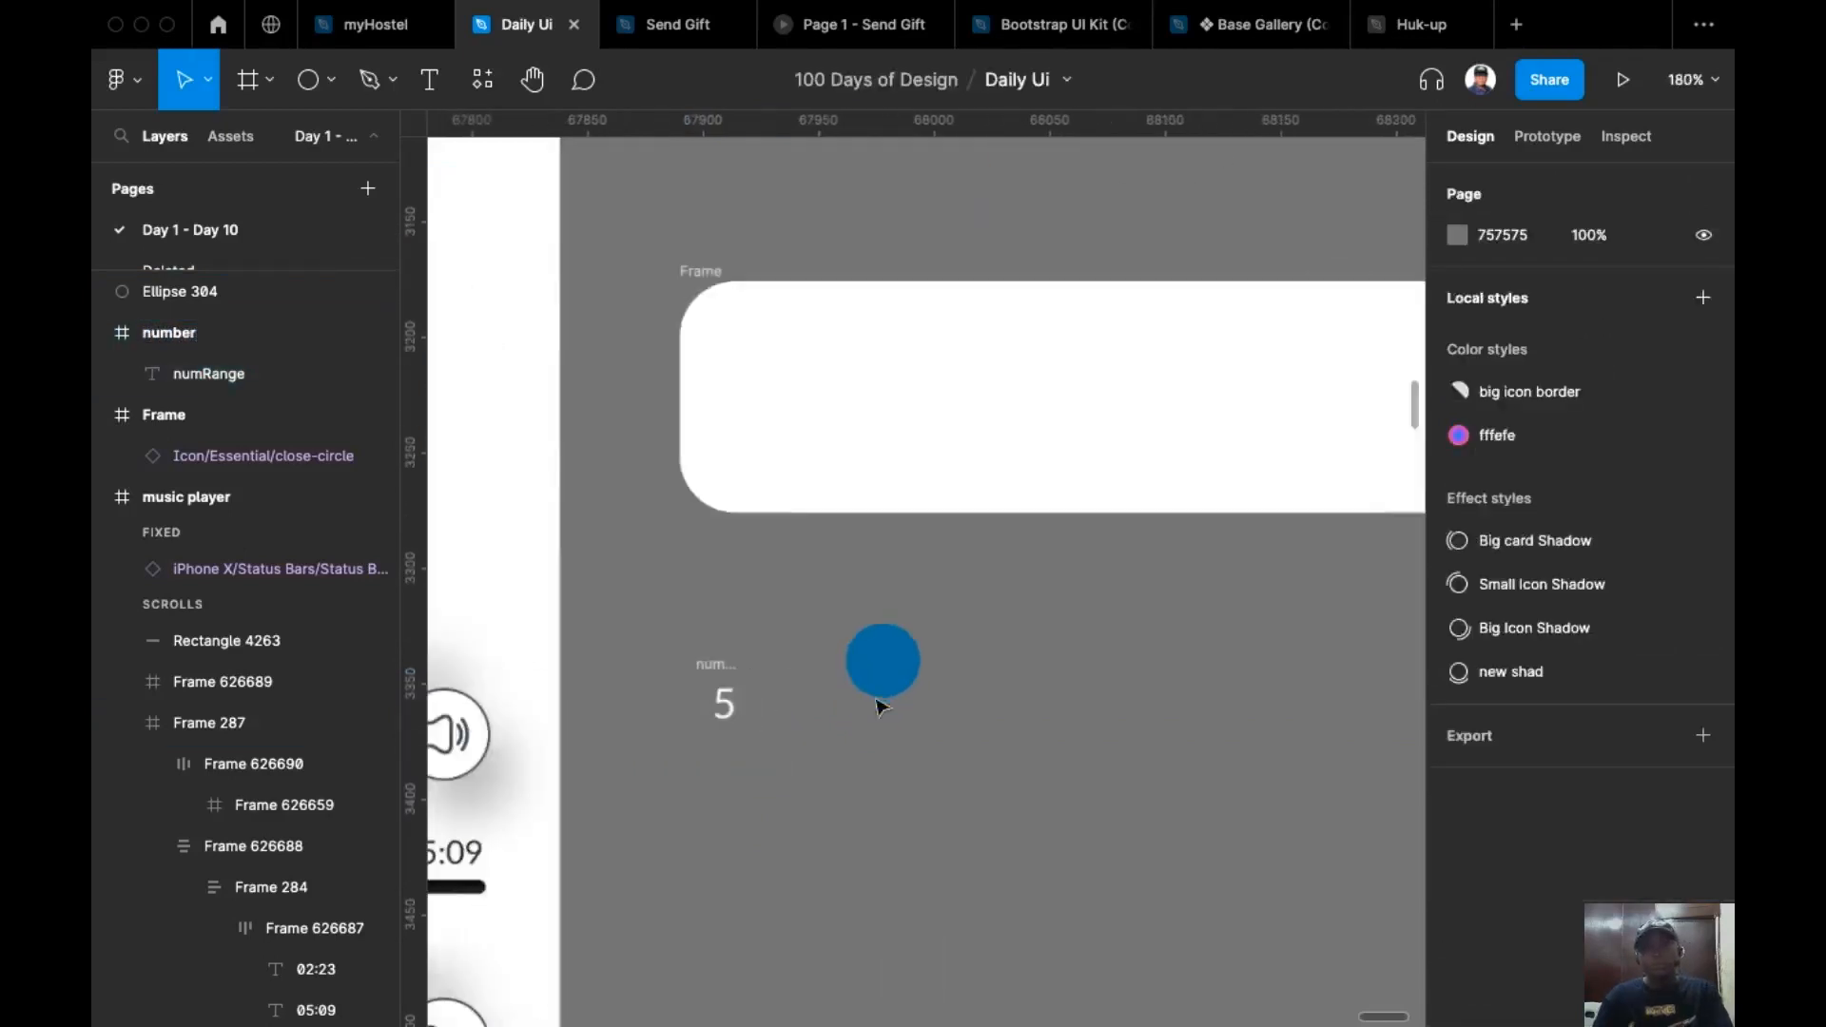
Align the number frame and the blue circle on their vertical and horizontal centers.
click(711, 664)
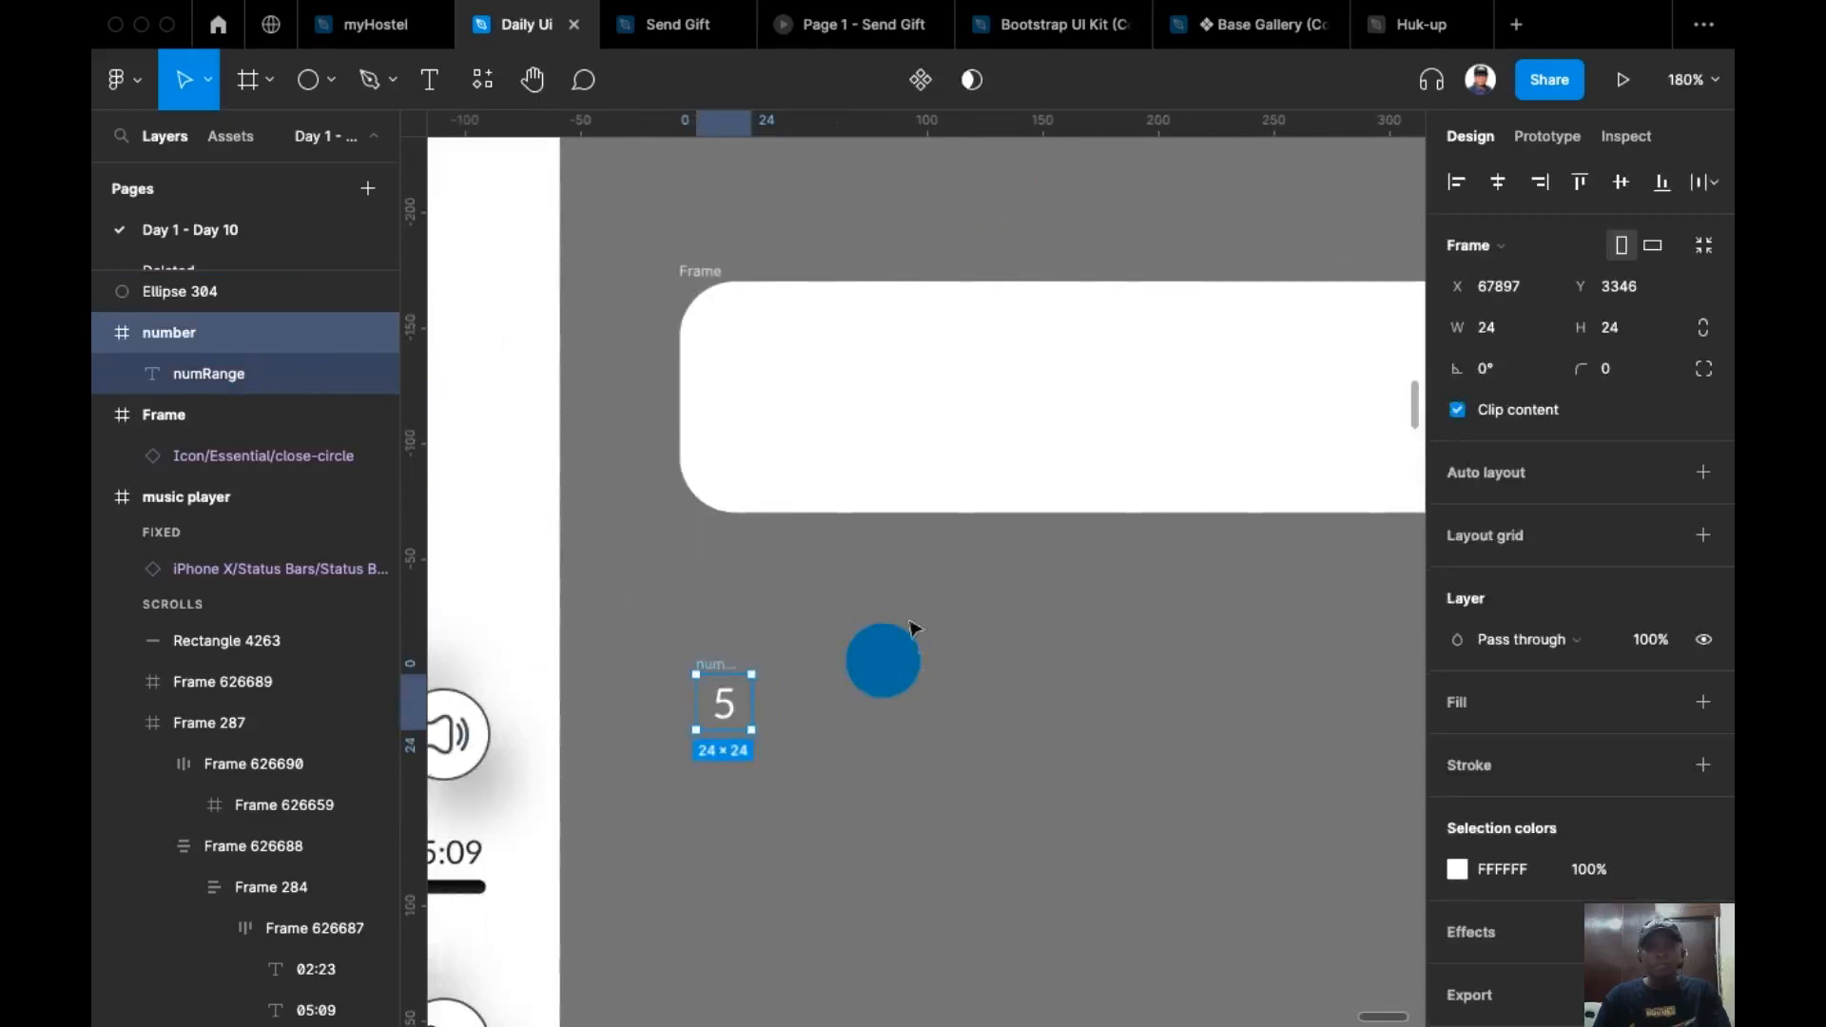
shift+click(894, 701)
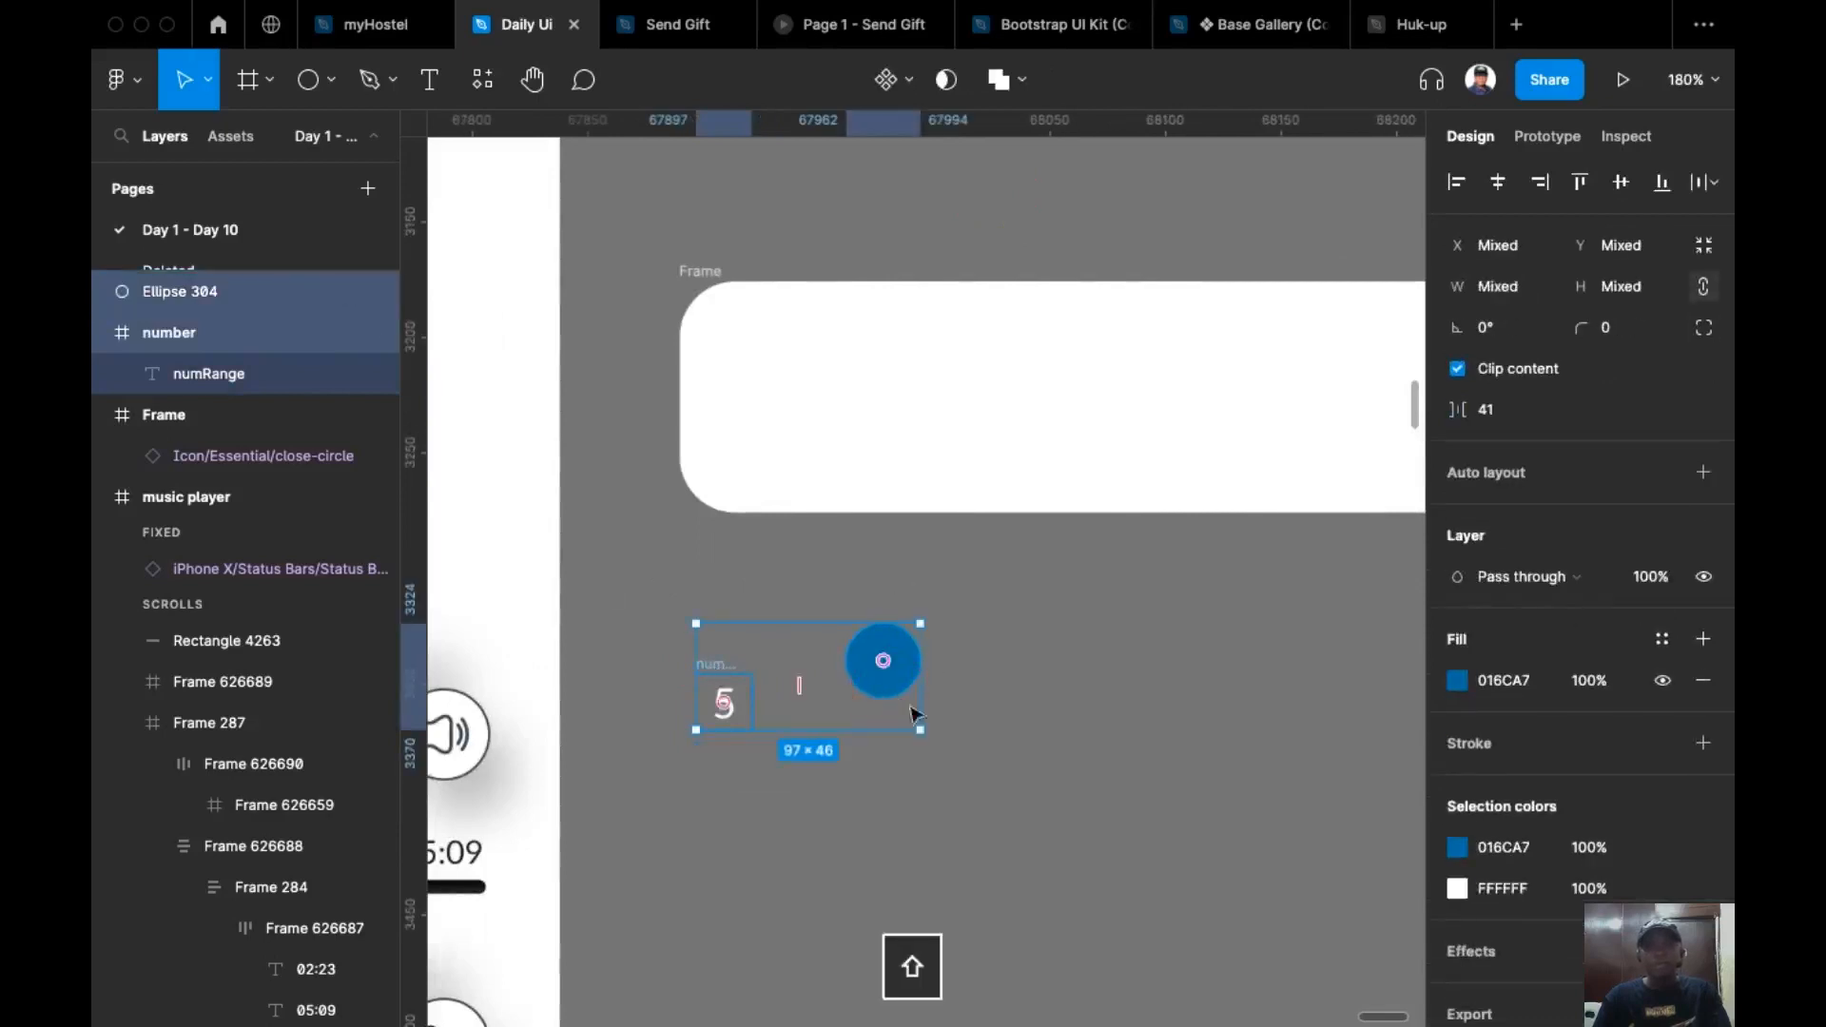
click(1621, 182)
click(1497, 182)
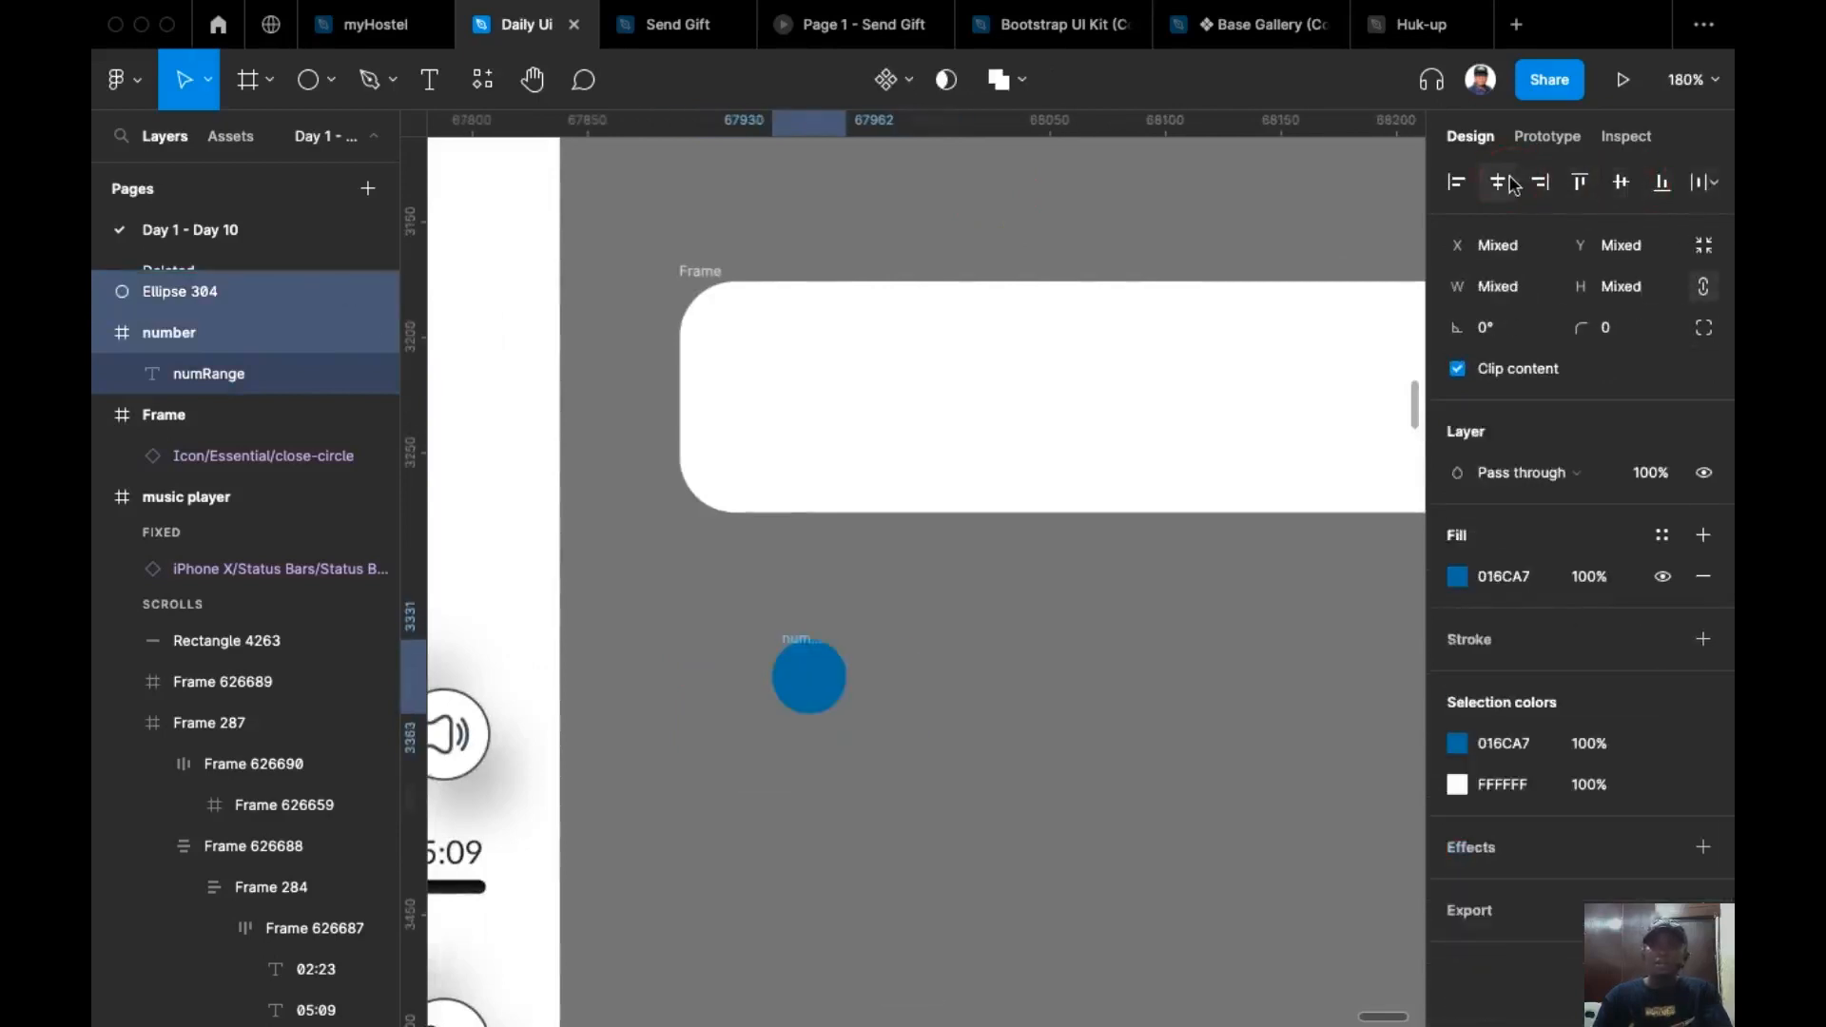
click(865, 697)
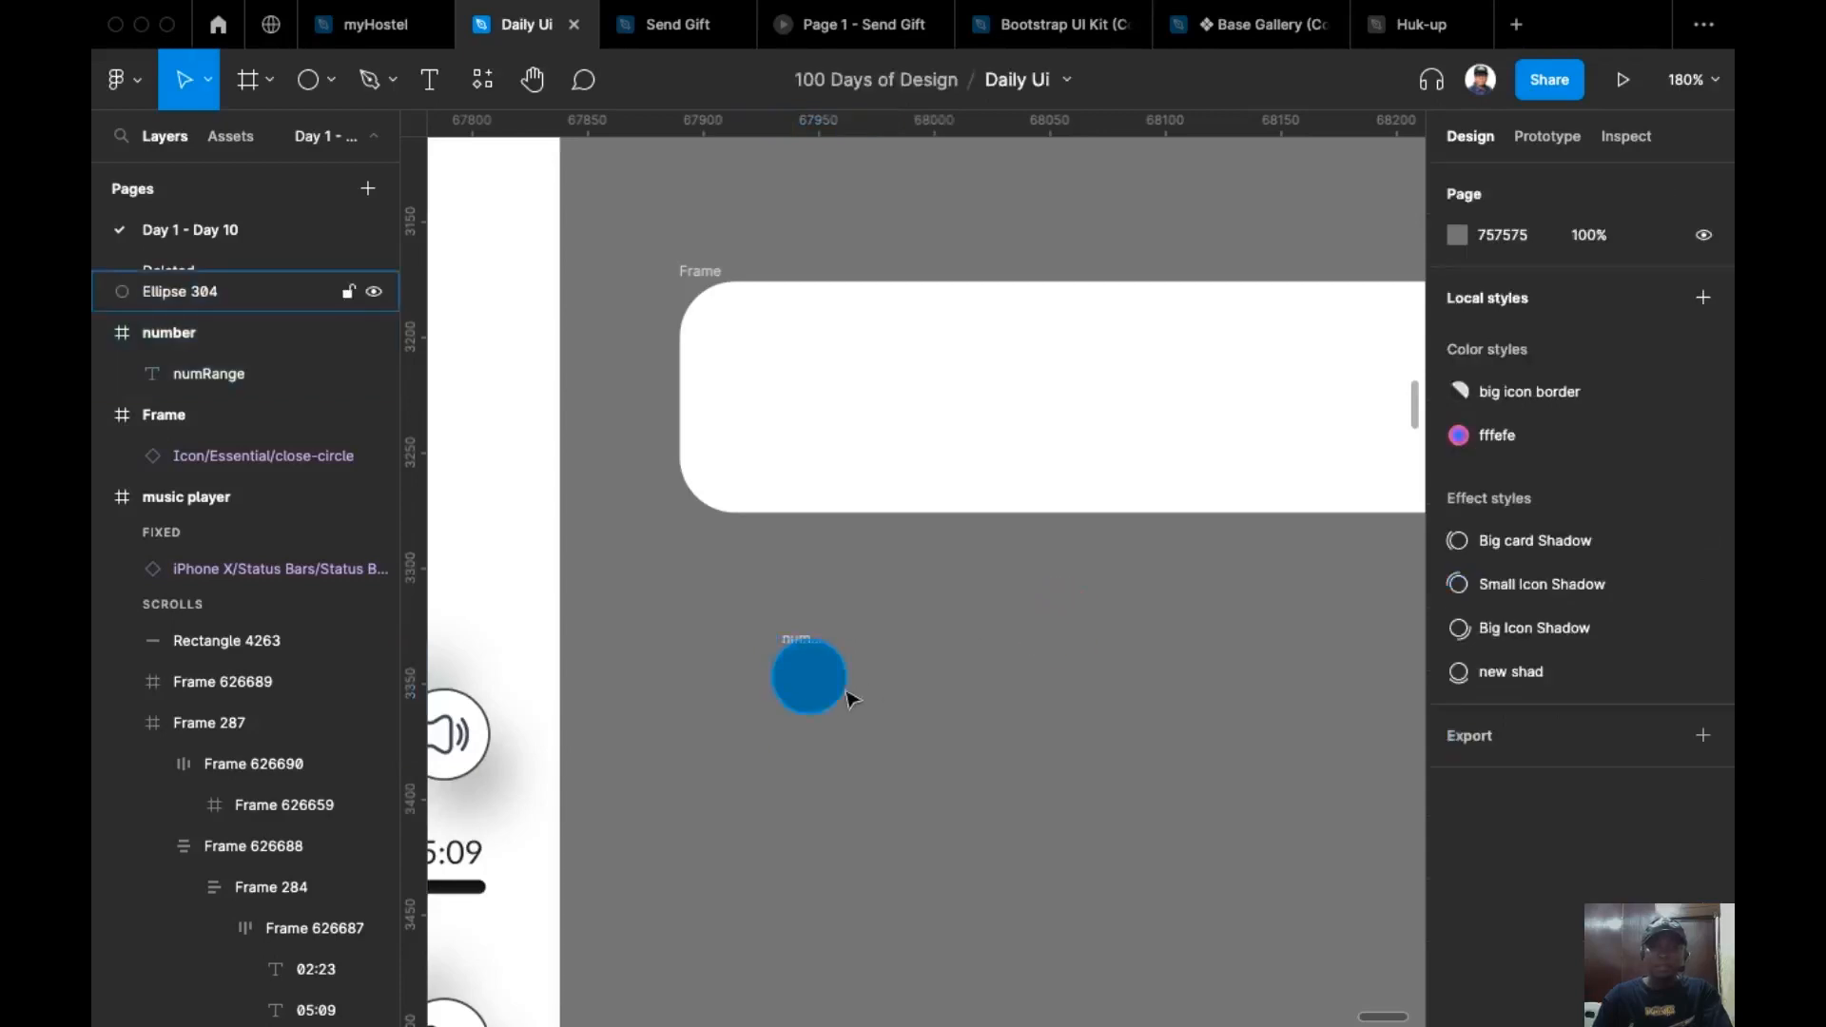
Send the blue circle behind the number frame.
click(837, 699)
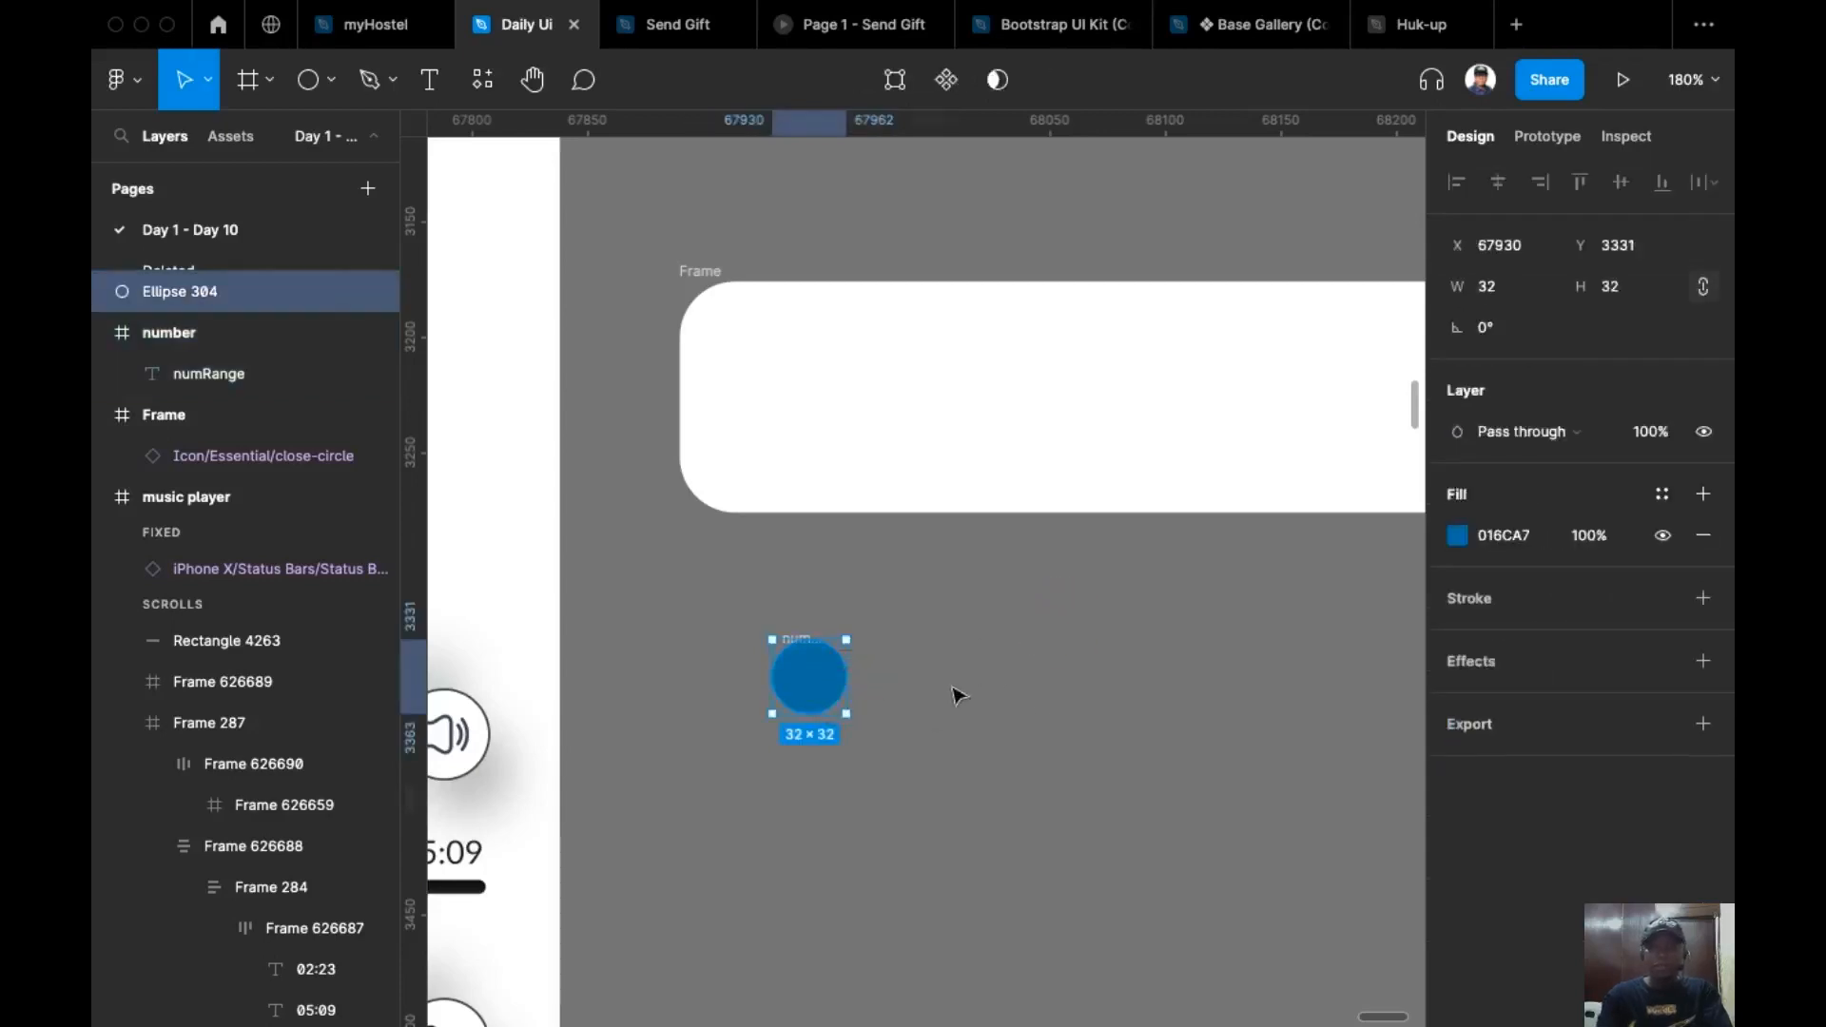
key(ctrl+shift+[)
click(899, 590)
Group the number frame with the blue circle and convert the group into a frame.
drag(687, 583, 943, 787)
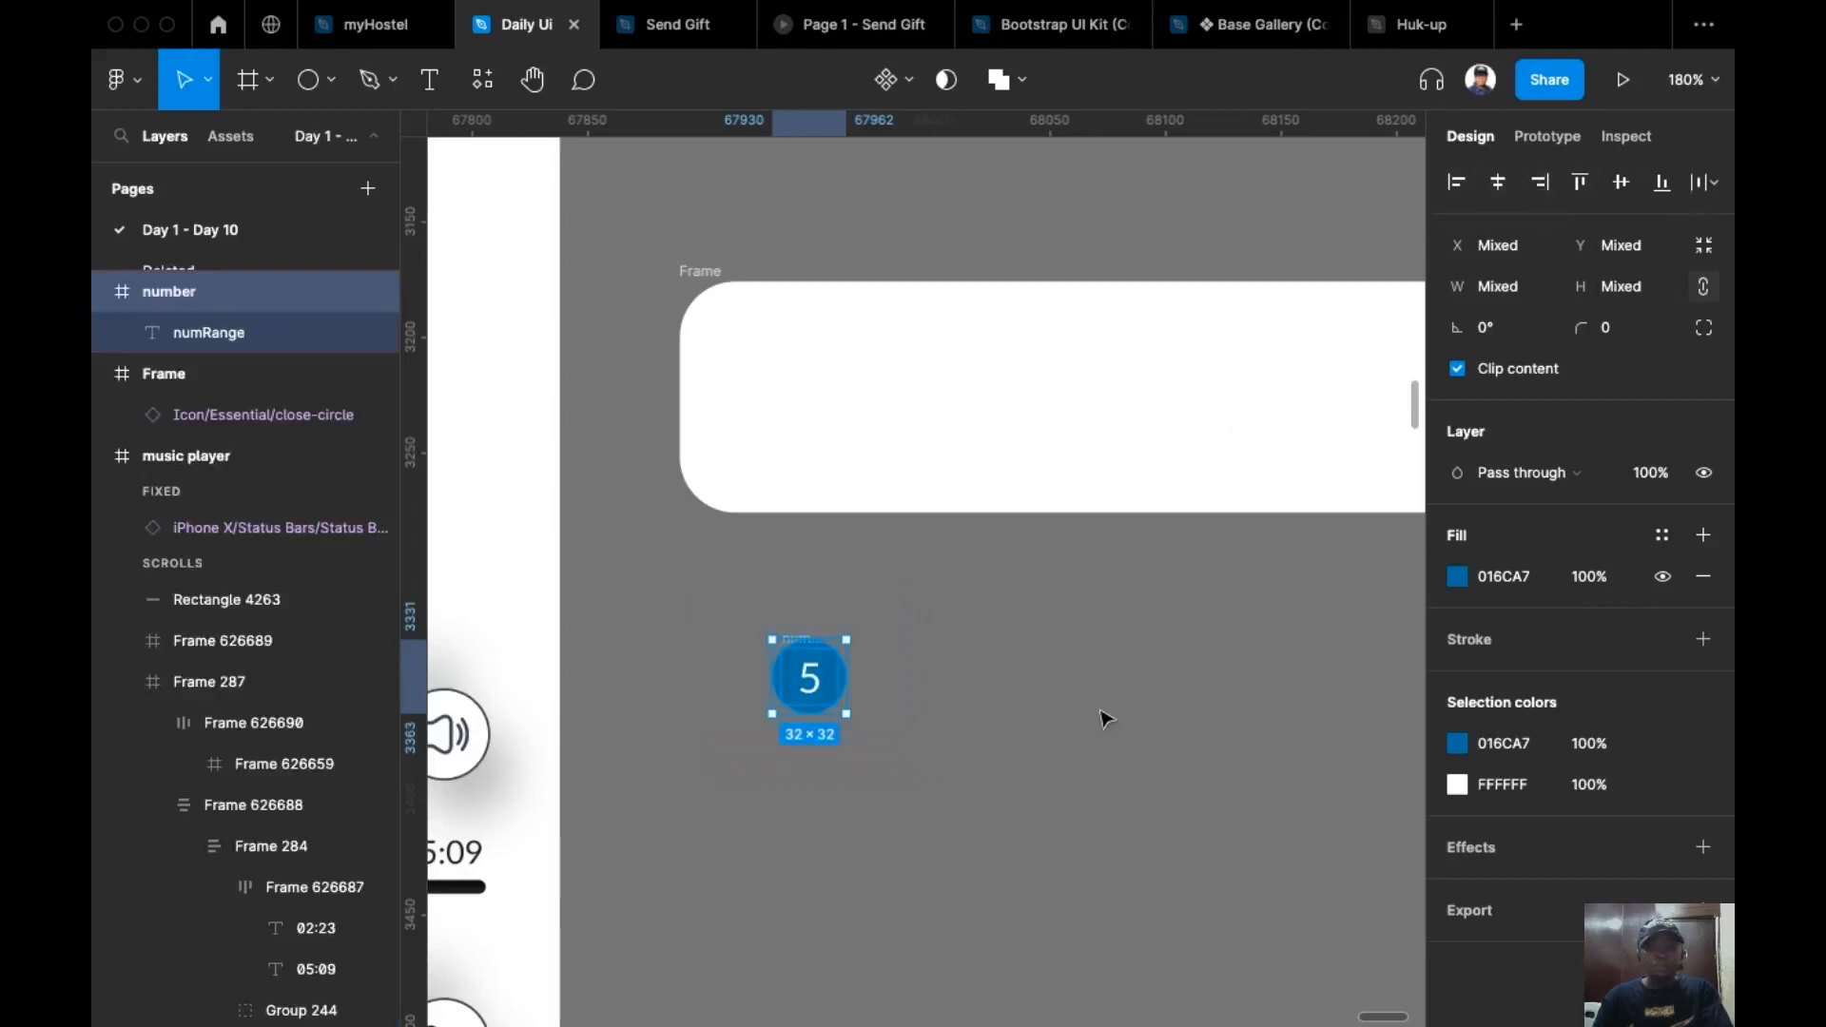
key(super+g)
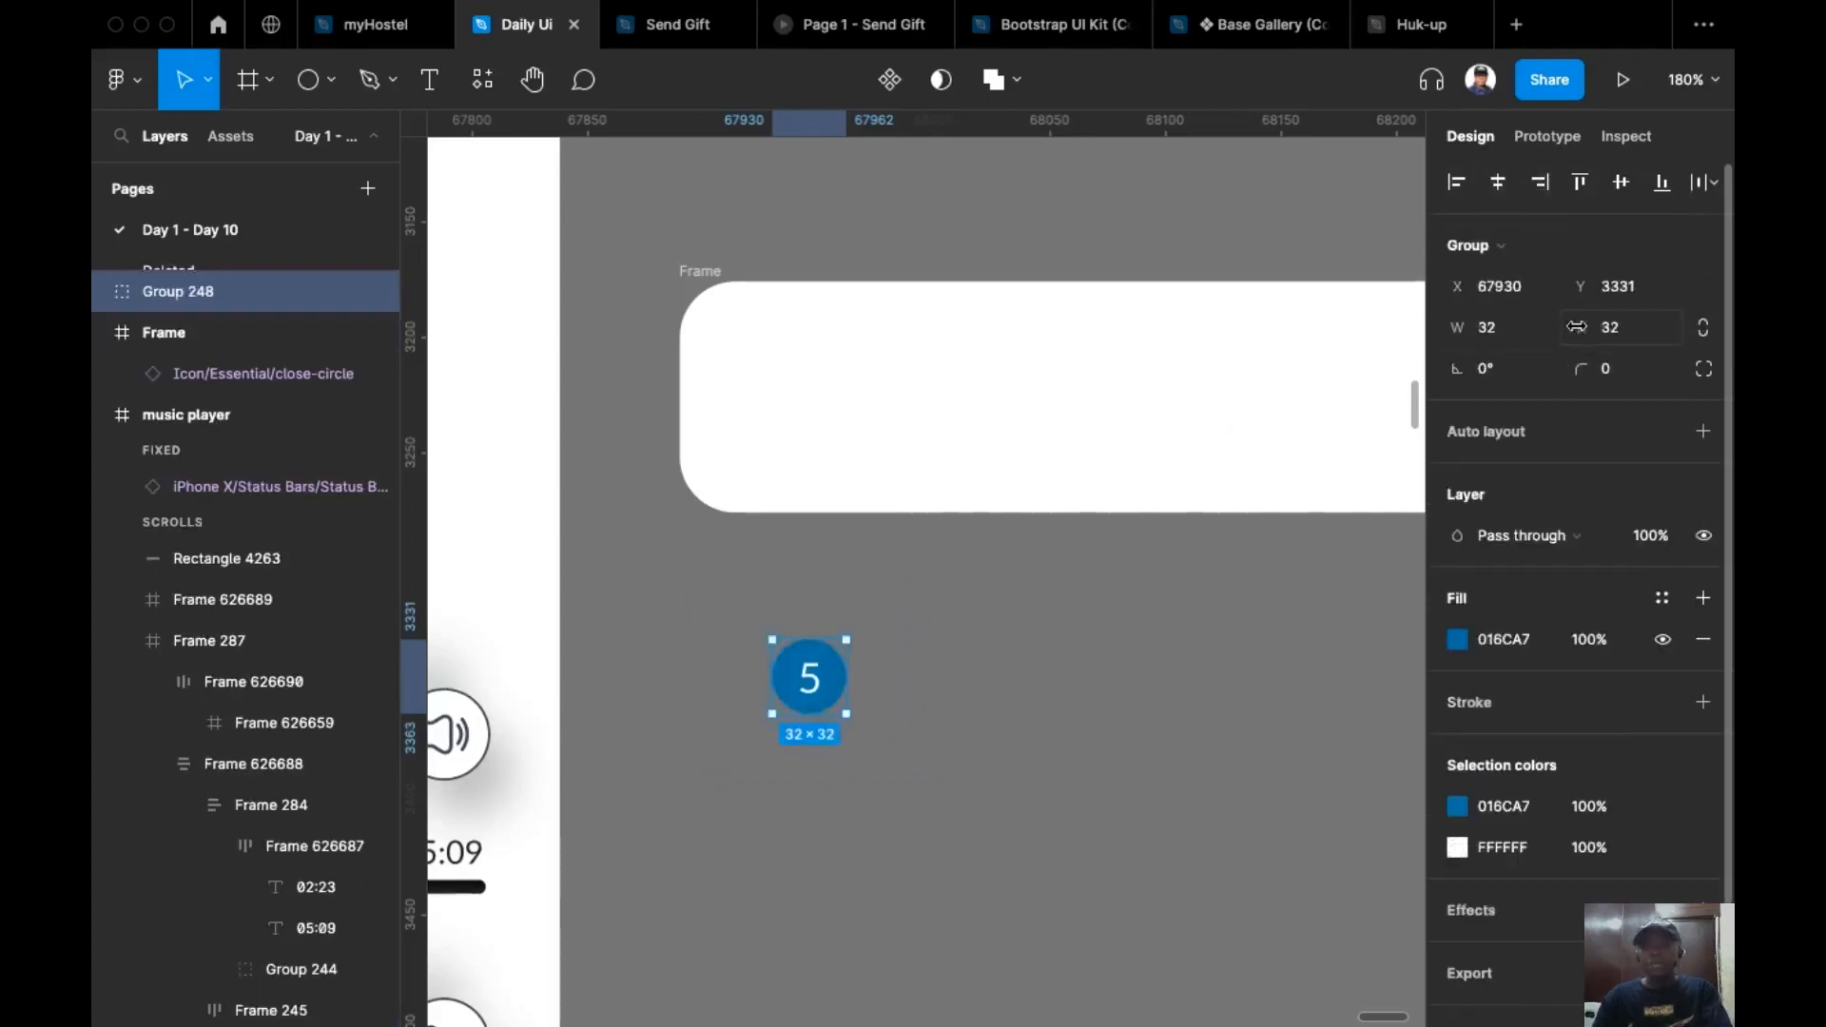
click(1508, 251)
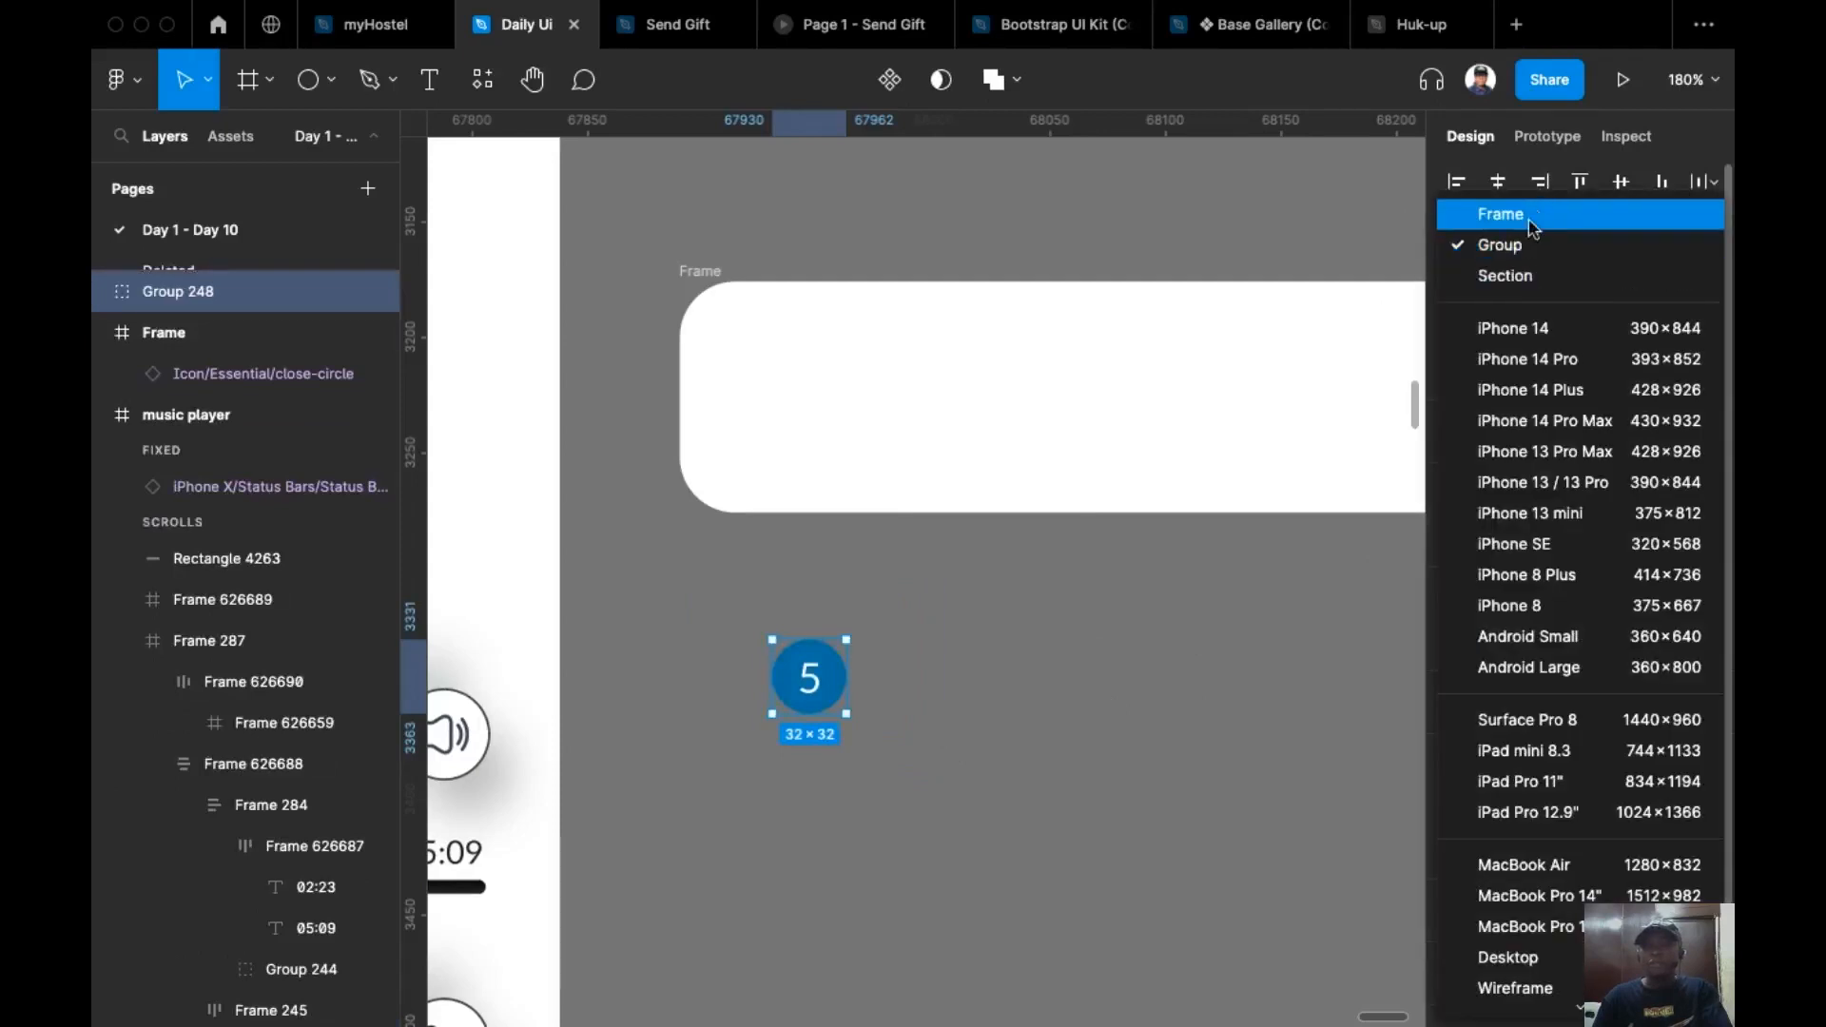
Rename the frame holding the circle and the 5 as knob.
double_click(795, 627)
text(knob)
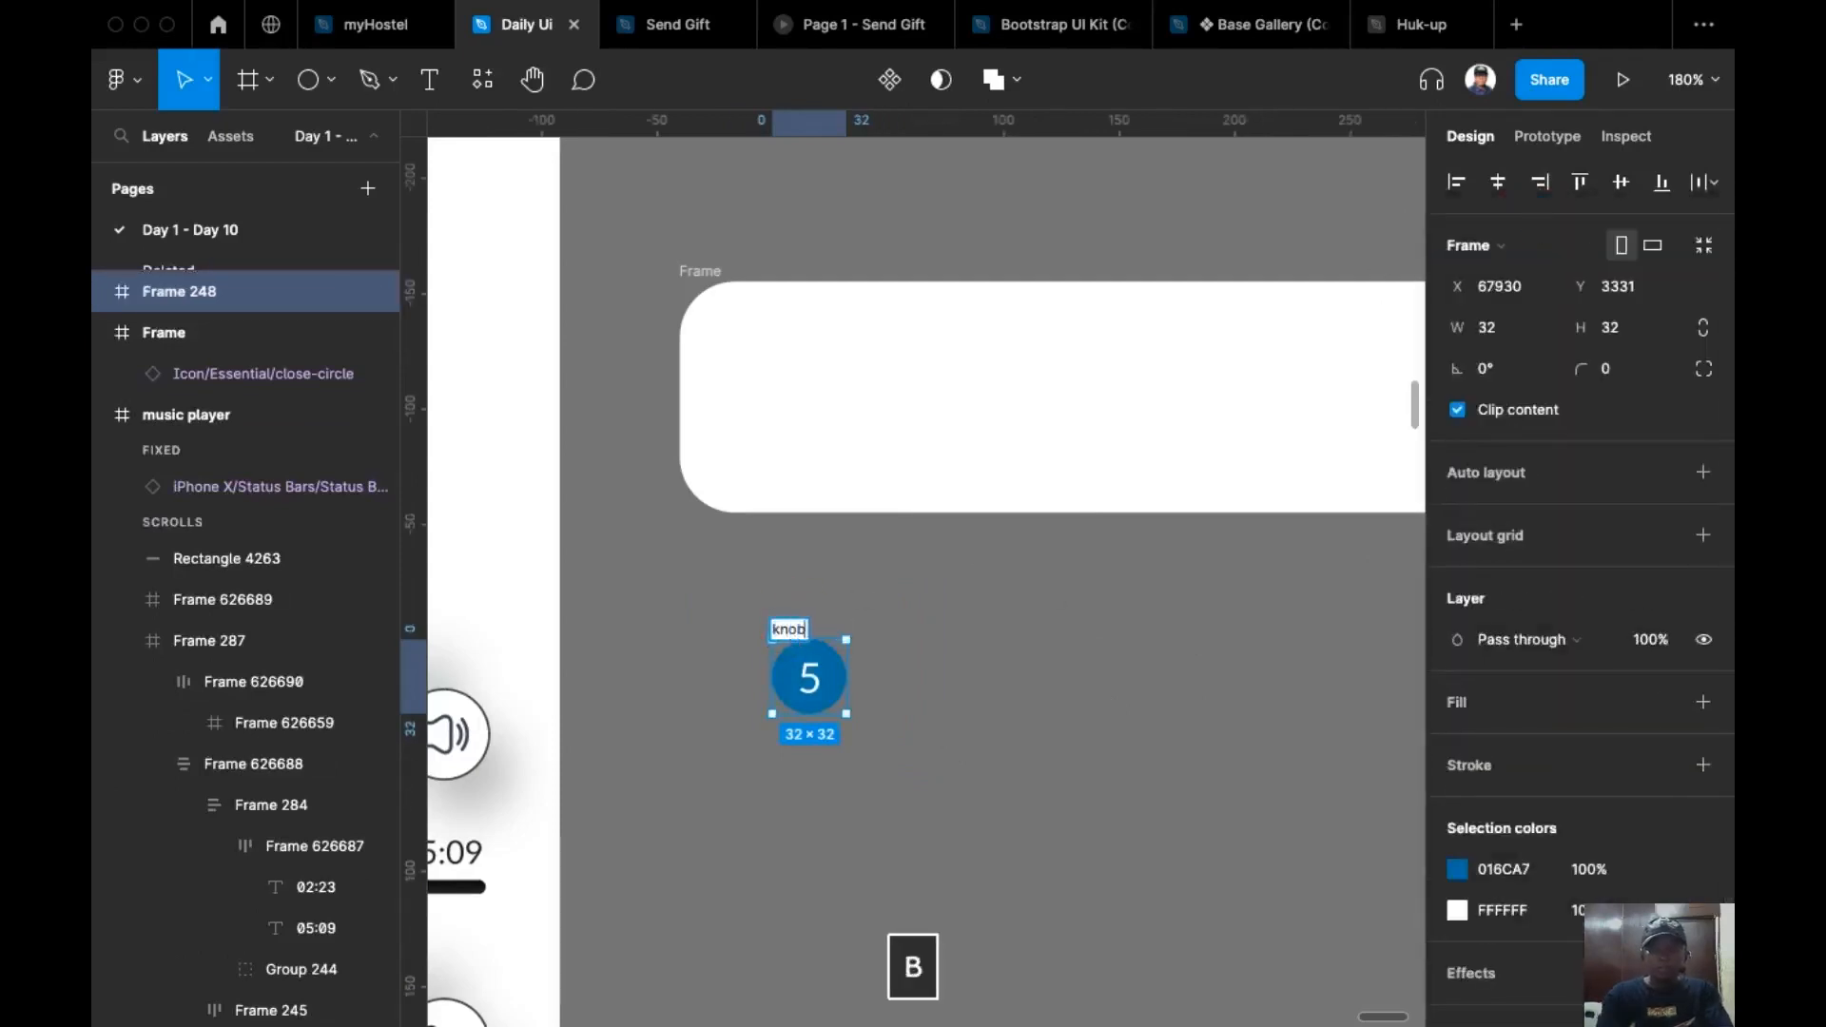
key(Return)
click(545, 246)
Draw a rectangle about 193 wide just below the knob and set its height to 4.
scroll(544, 246, down, 2)
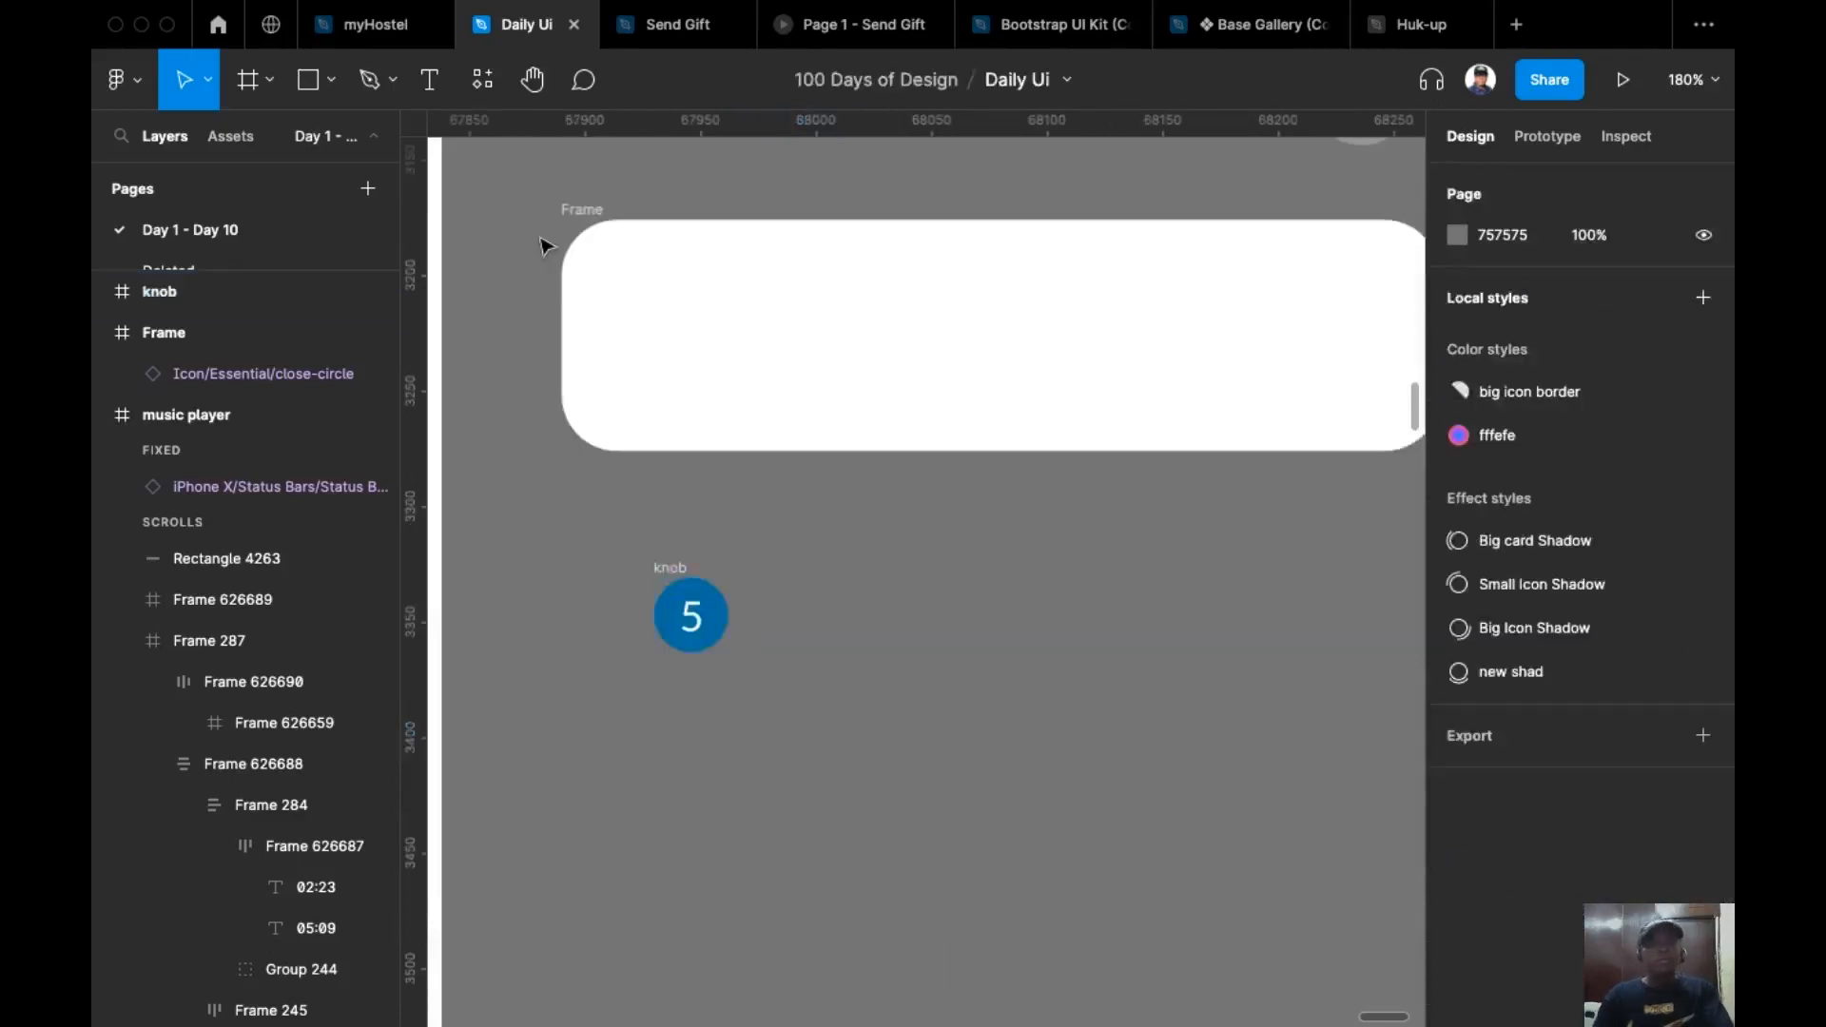
click(331, 80)
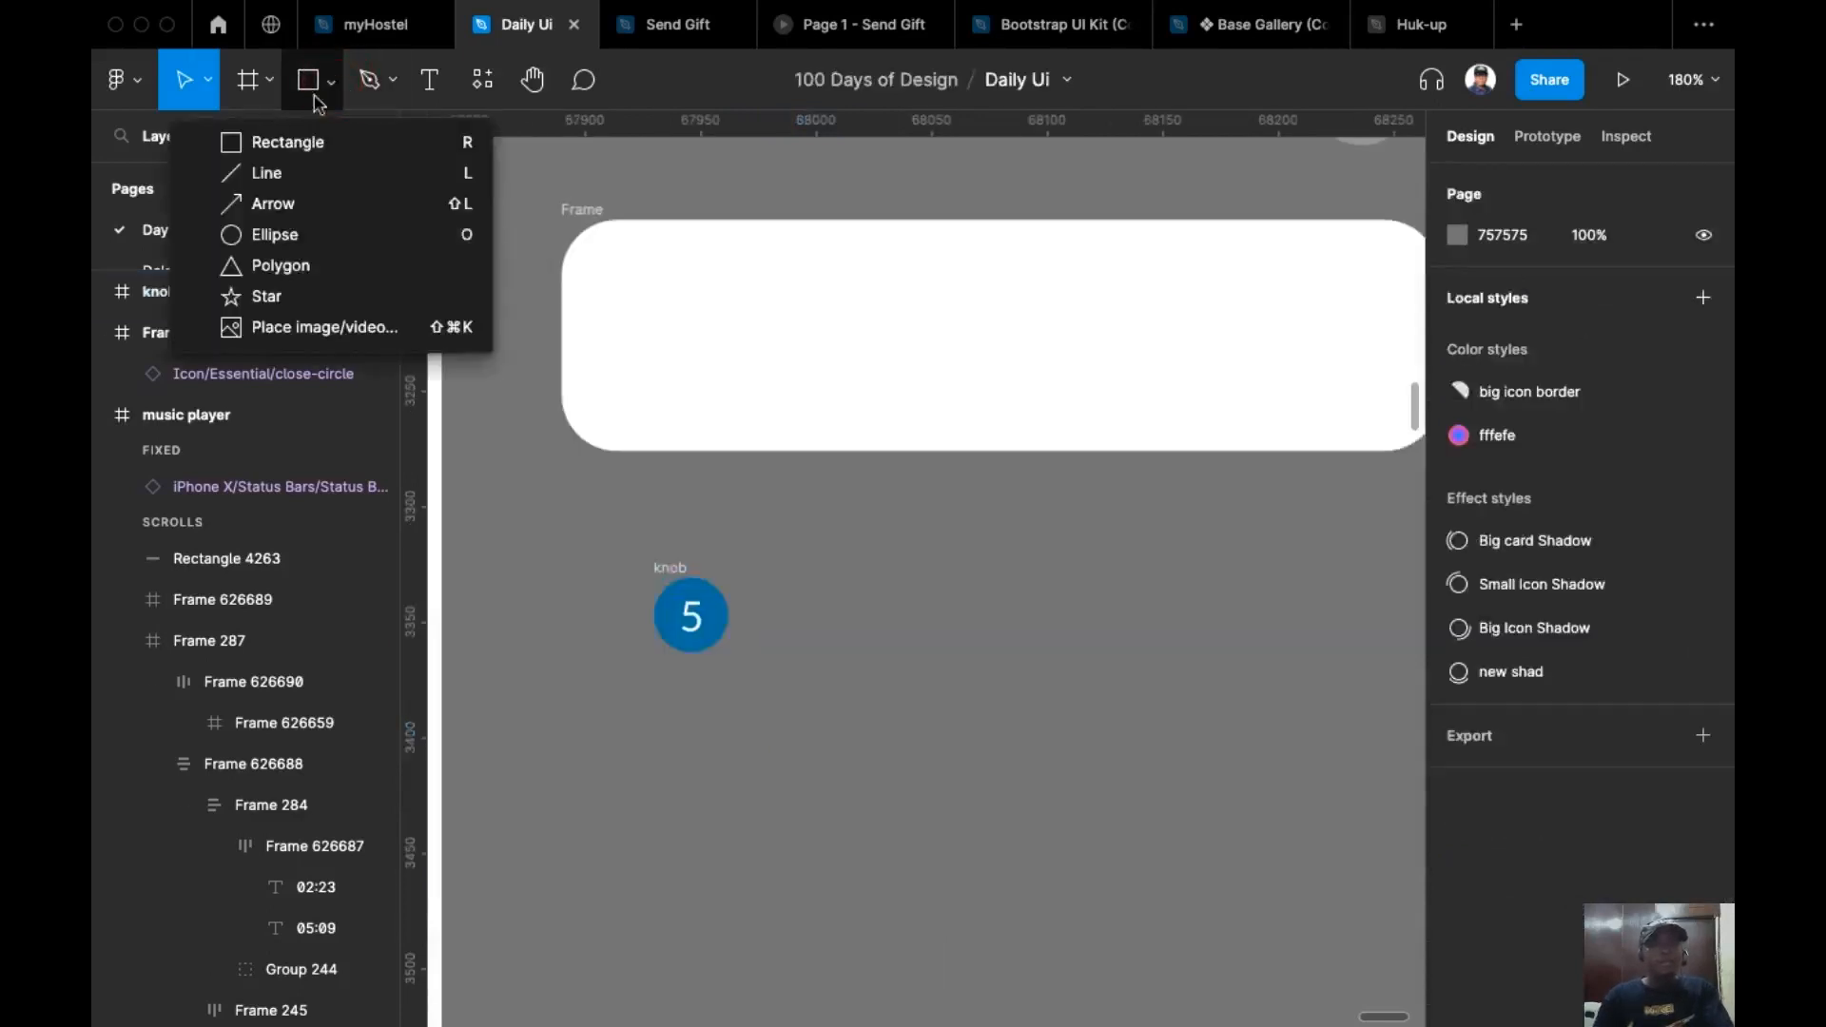
click(284, 238)
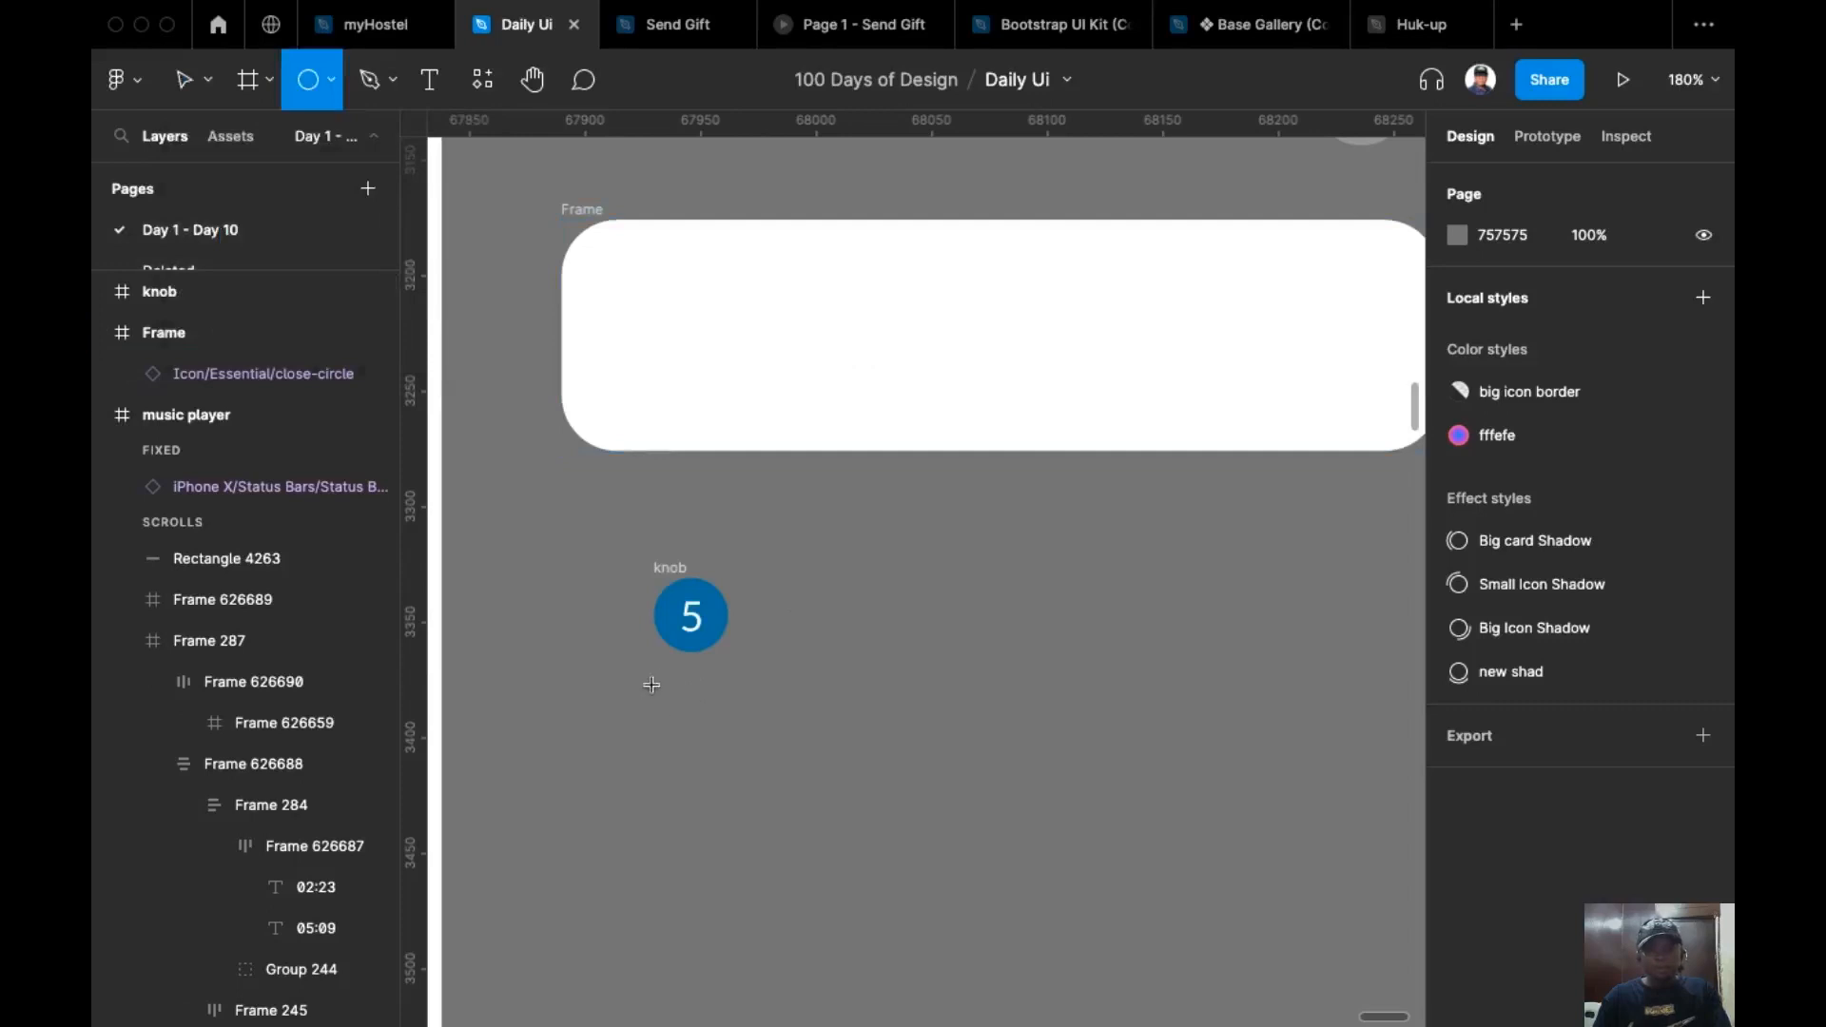
click(331, 80)
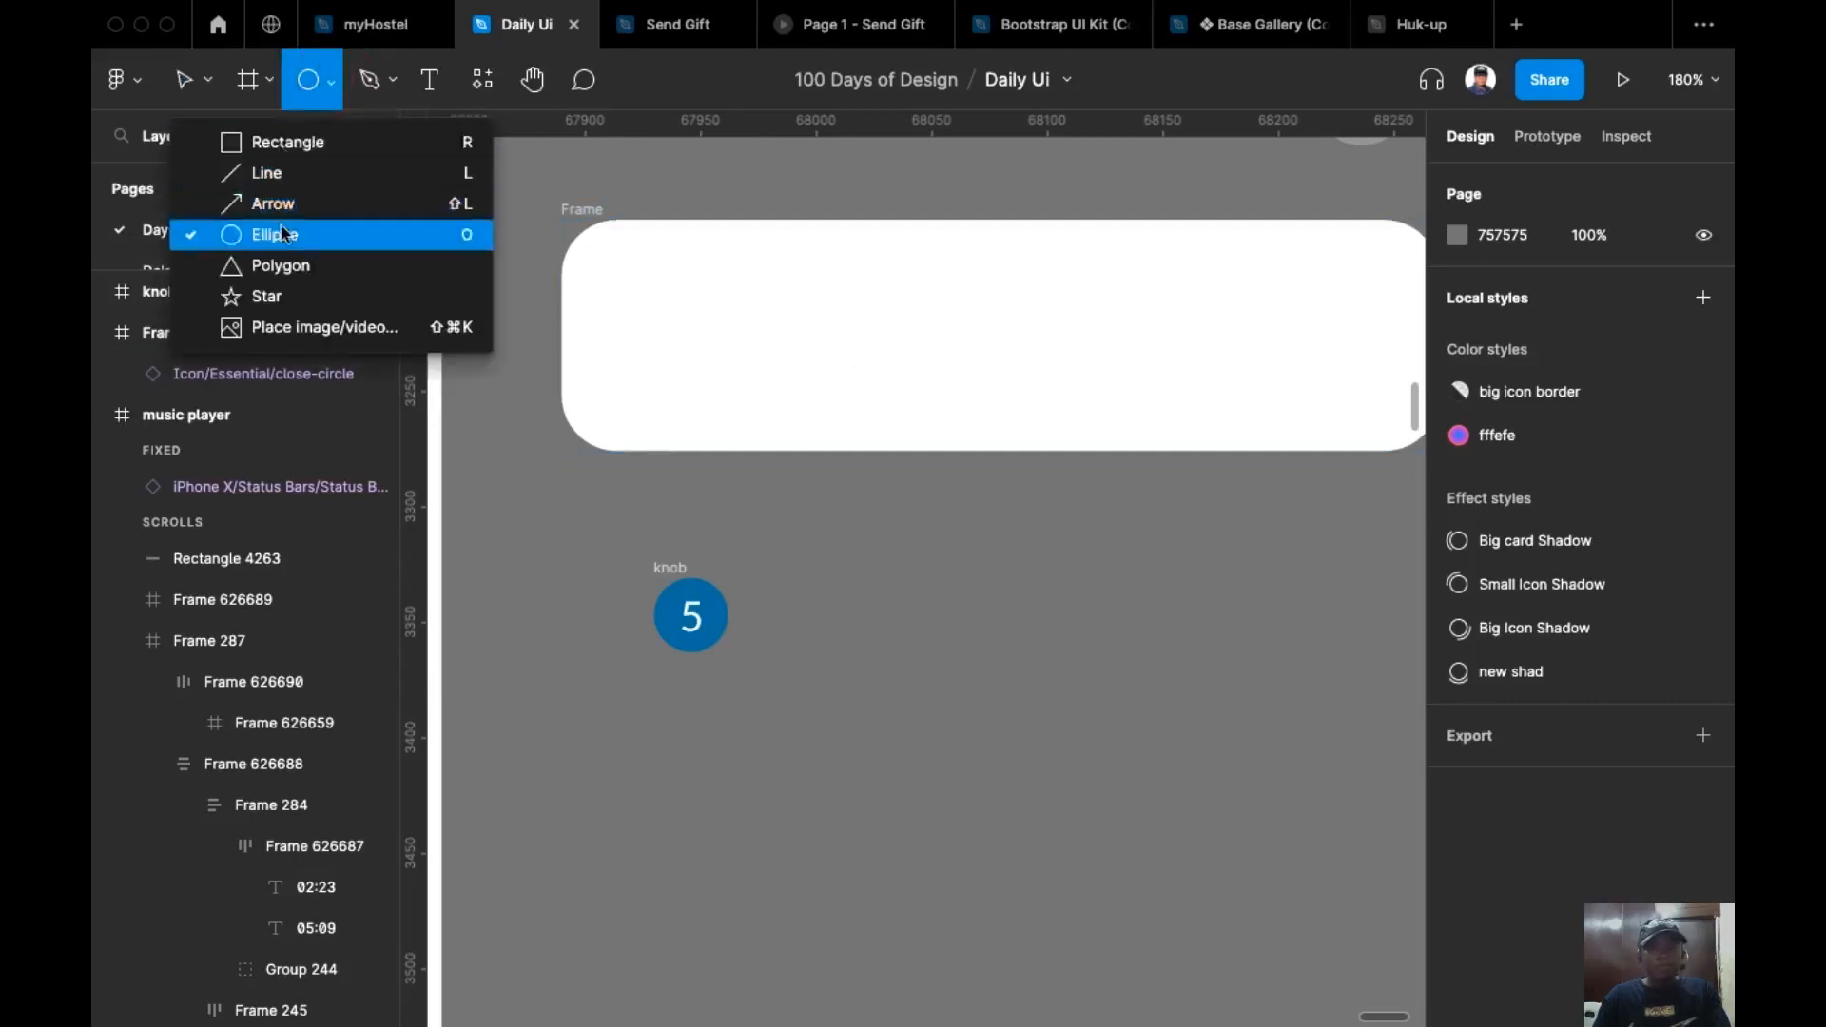
click(271, 139)
drag(678, 674, 1123, 685)
click(1617, 286)
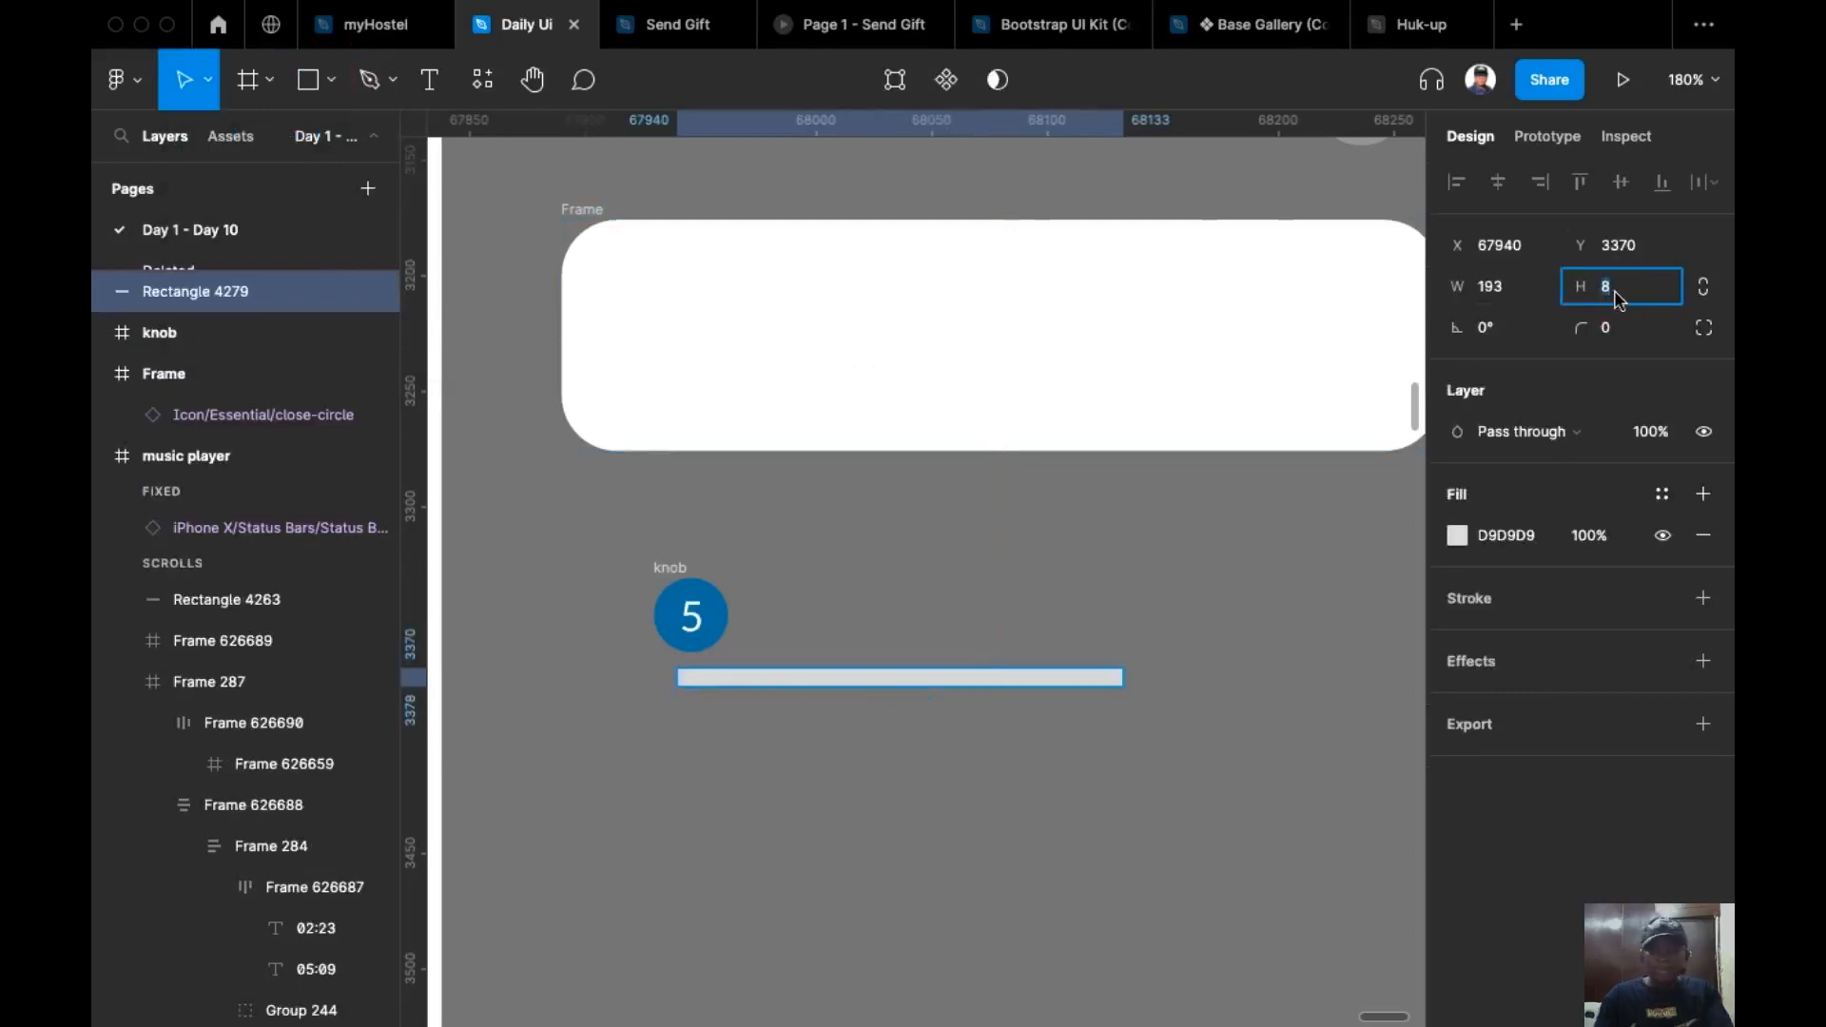
text(4)
key(Return)
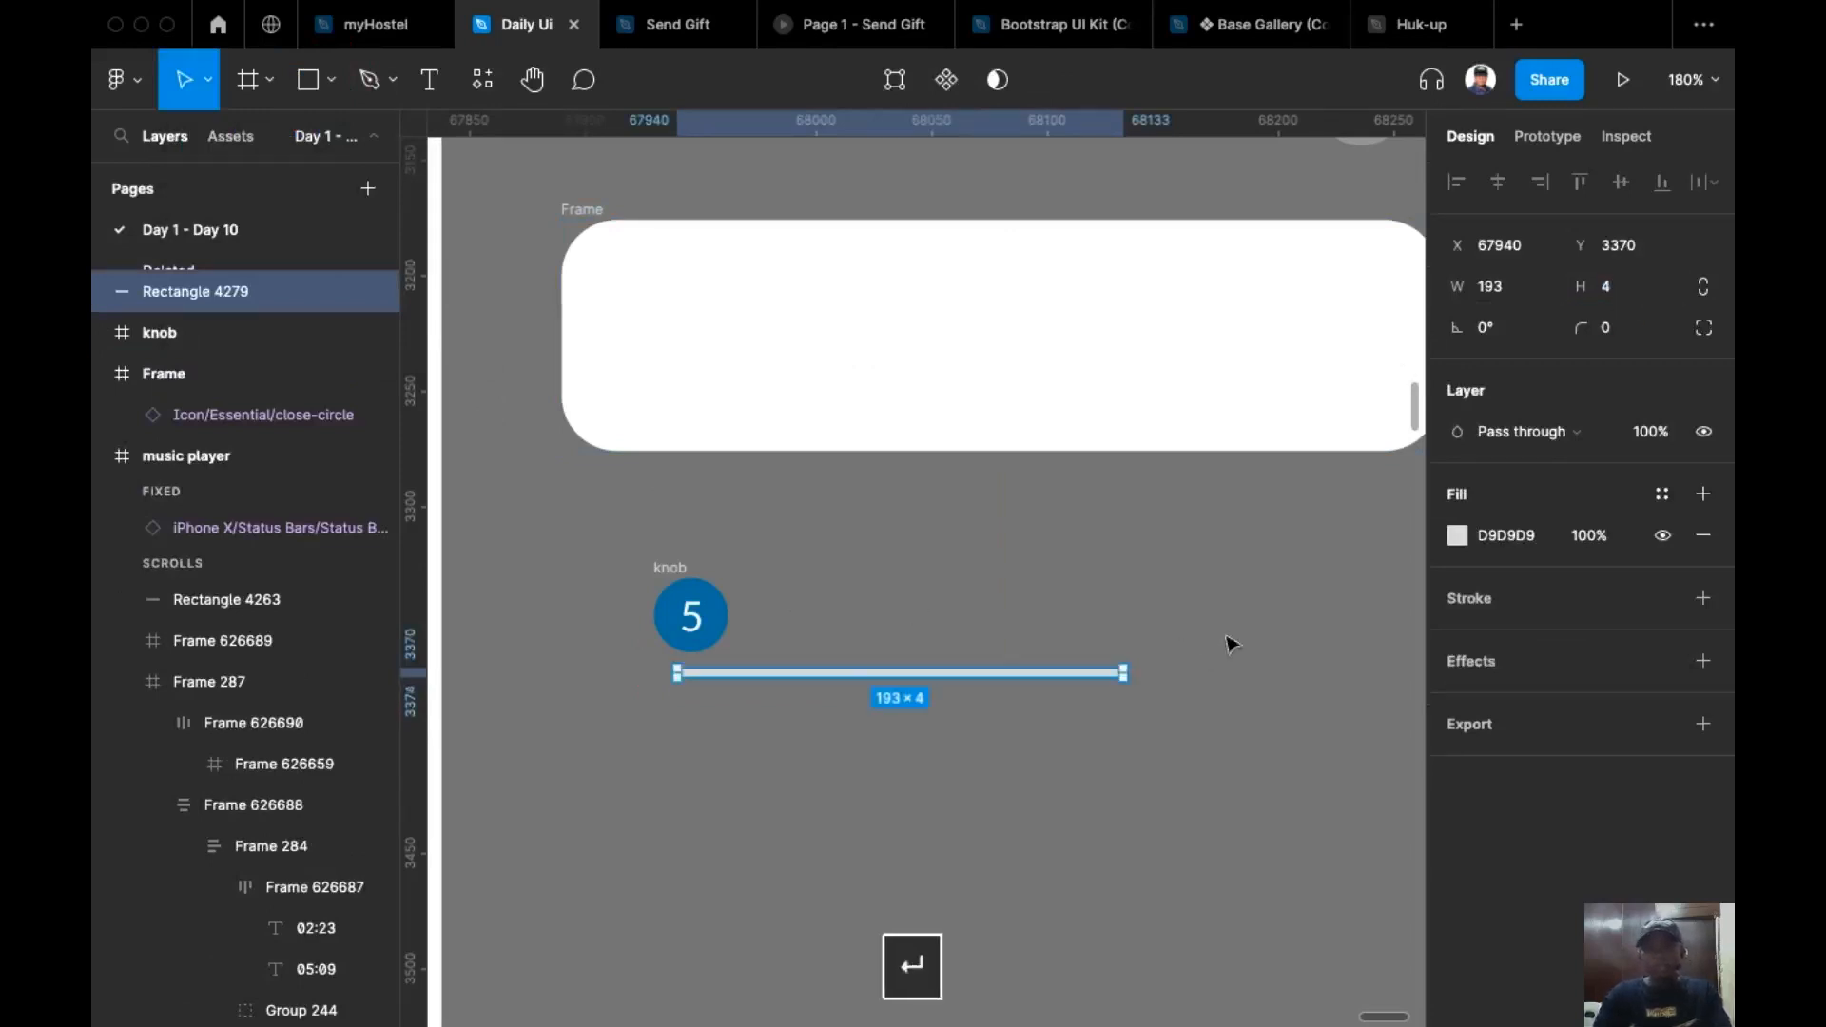
Widen the thin bar to about 290 and set its corner radius to 42.
drag(1127, 674, 1323, 655)
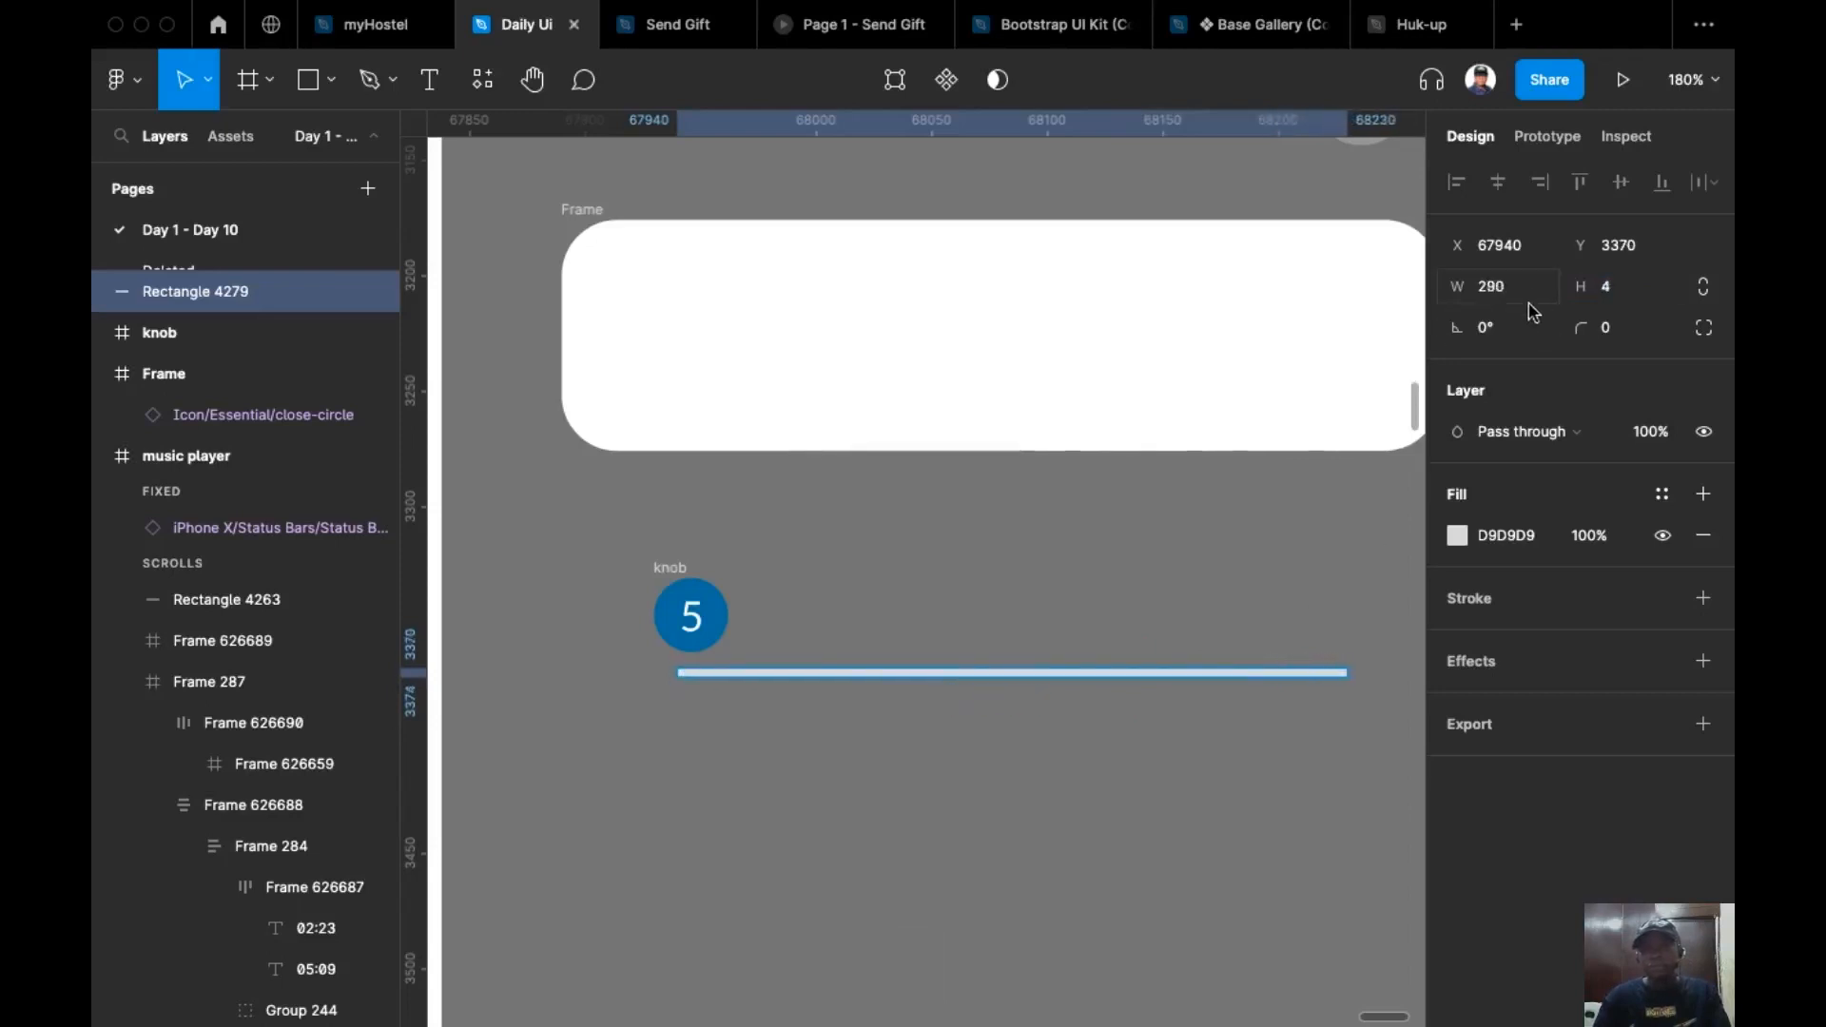
scroll(675, 881, right, 3)
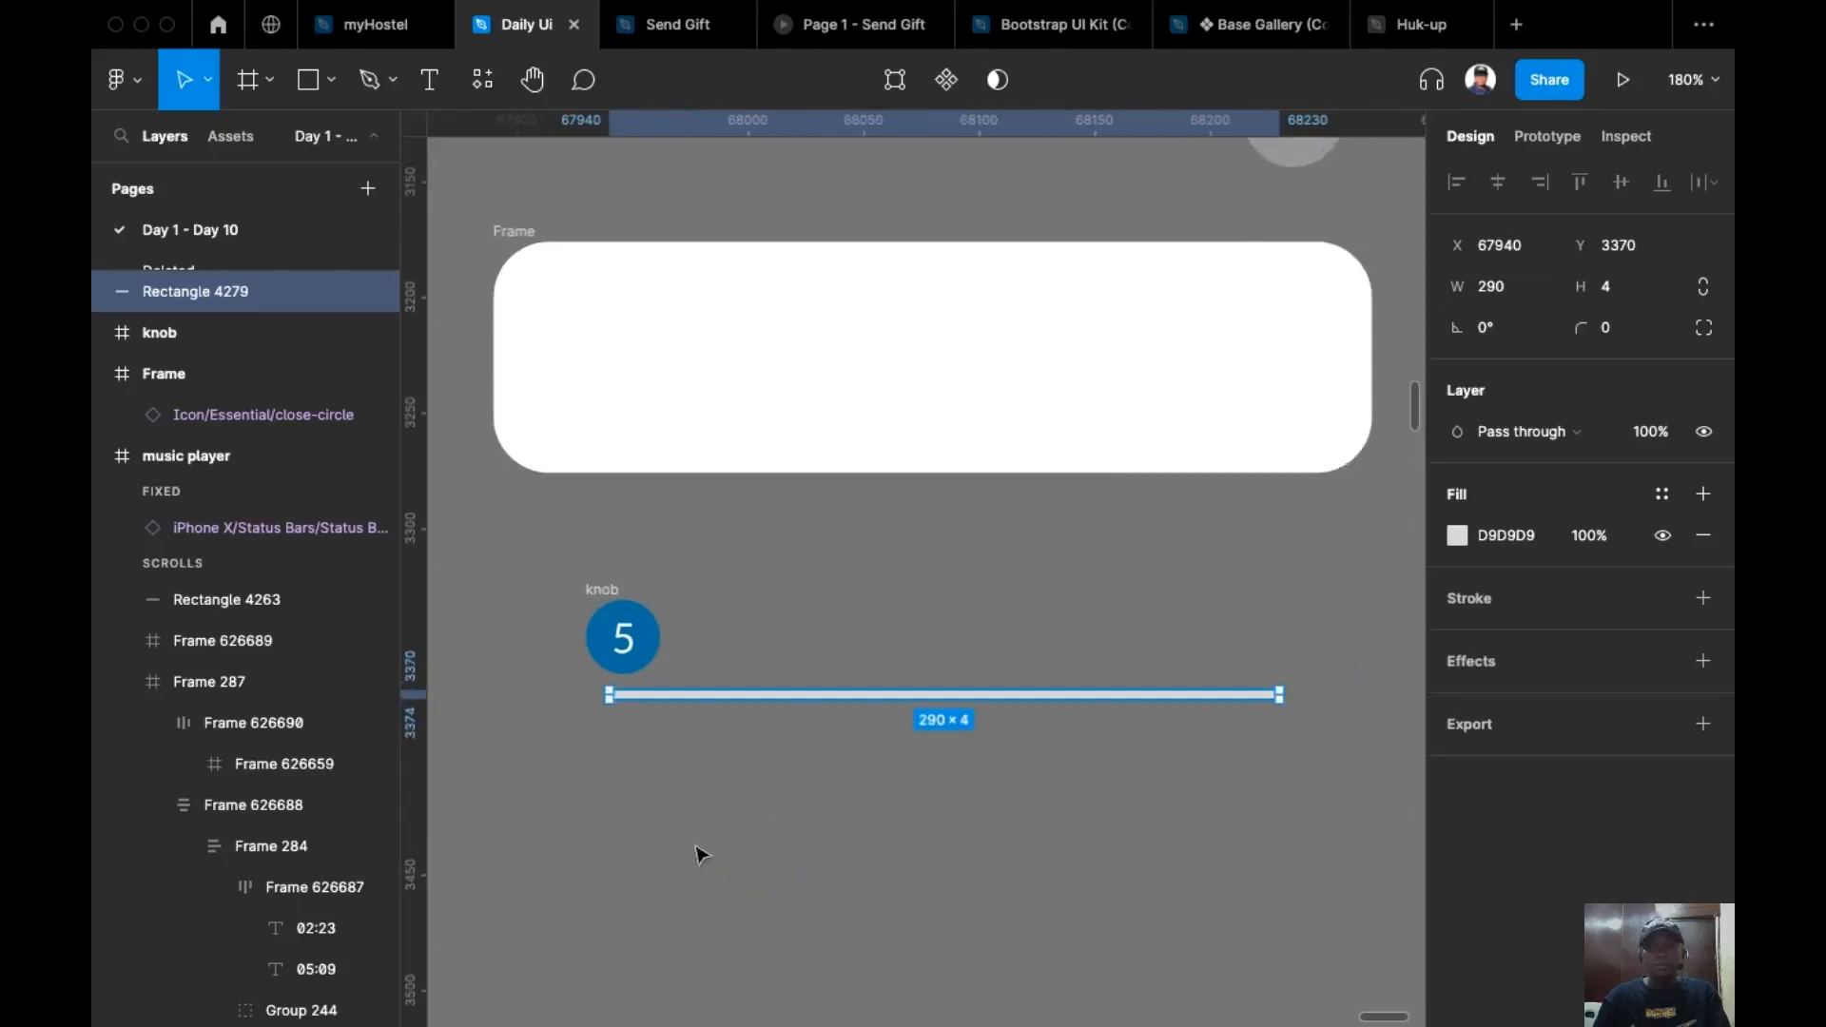
click(1239, 733)
click(1152, 709)
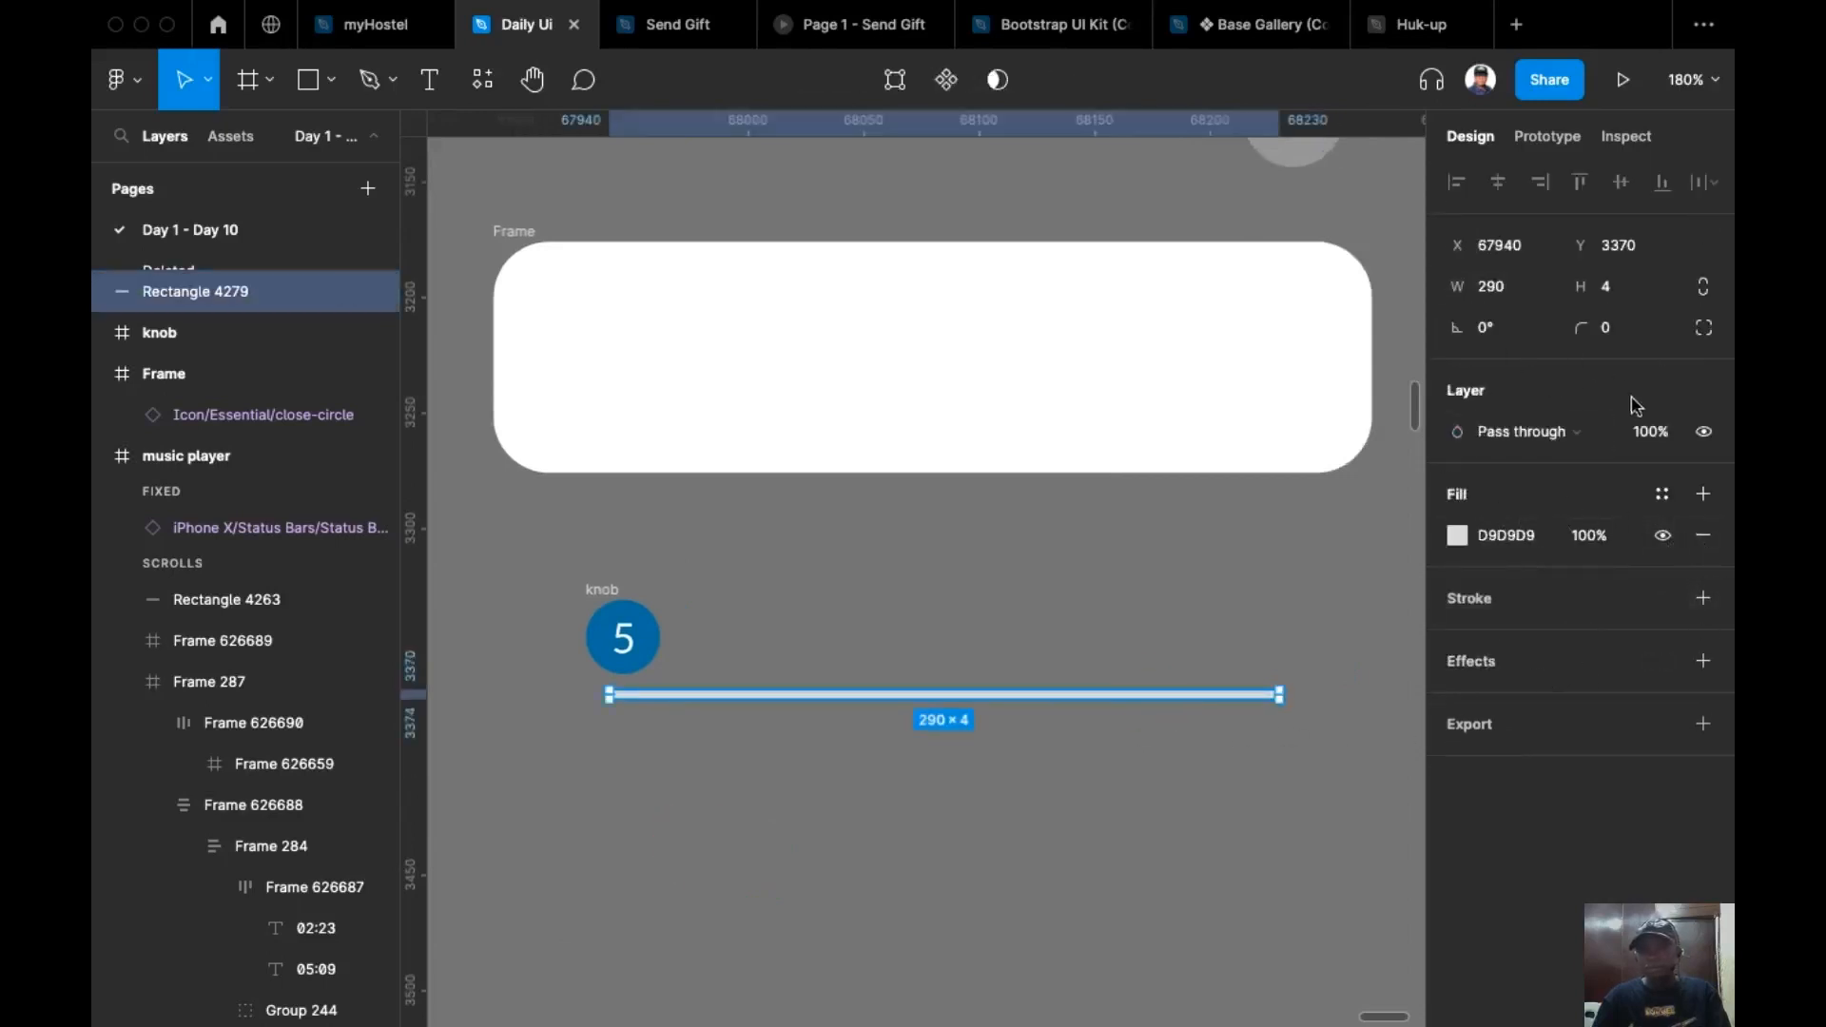
drag(1578, 331, 1618, 331)
click(945, 815)
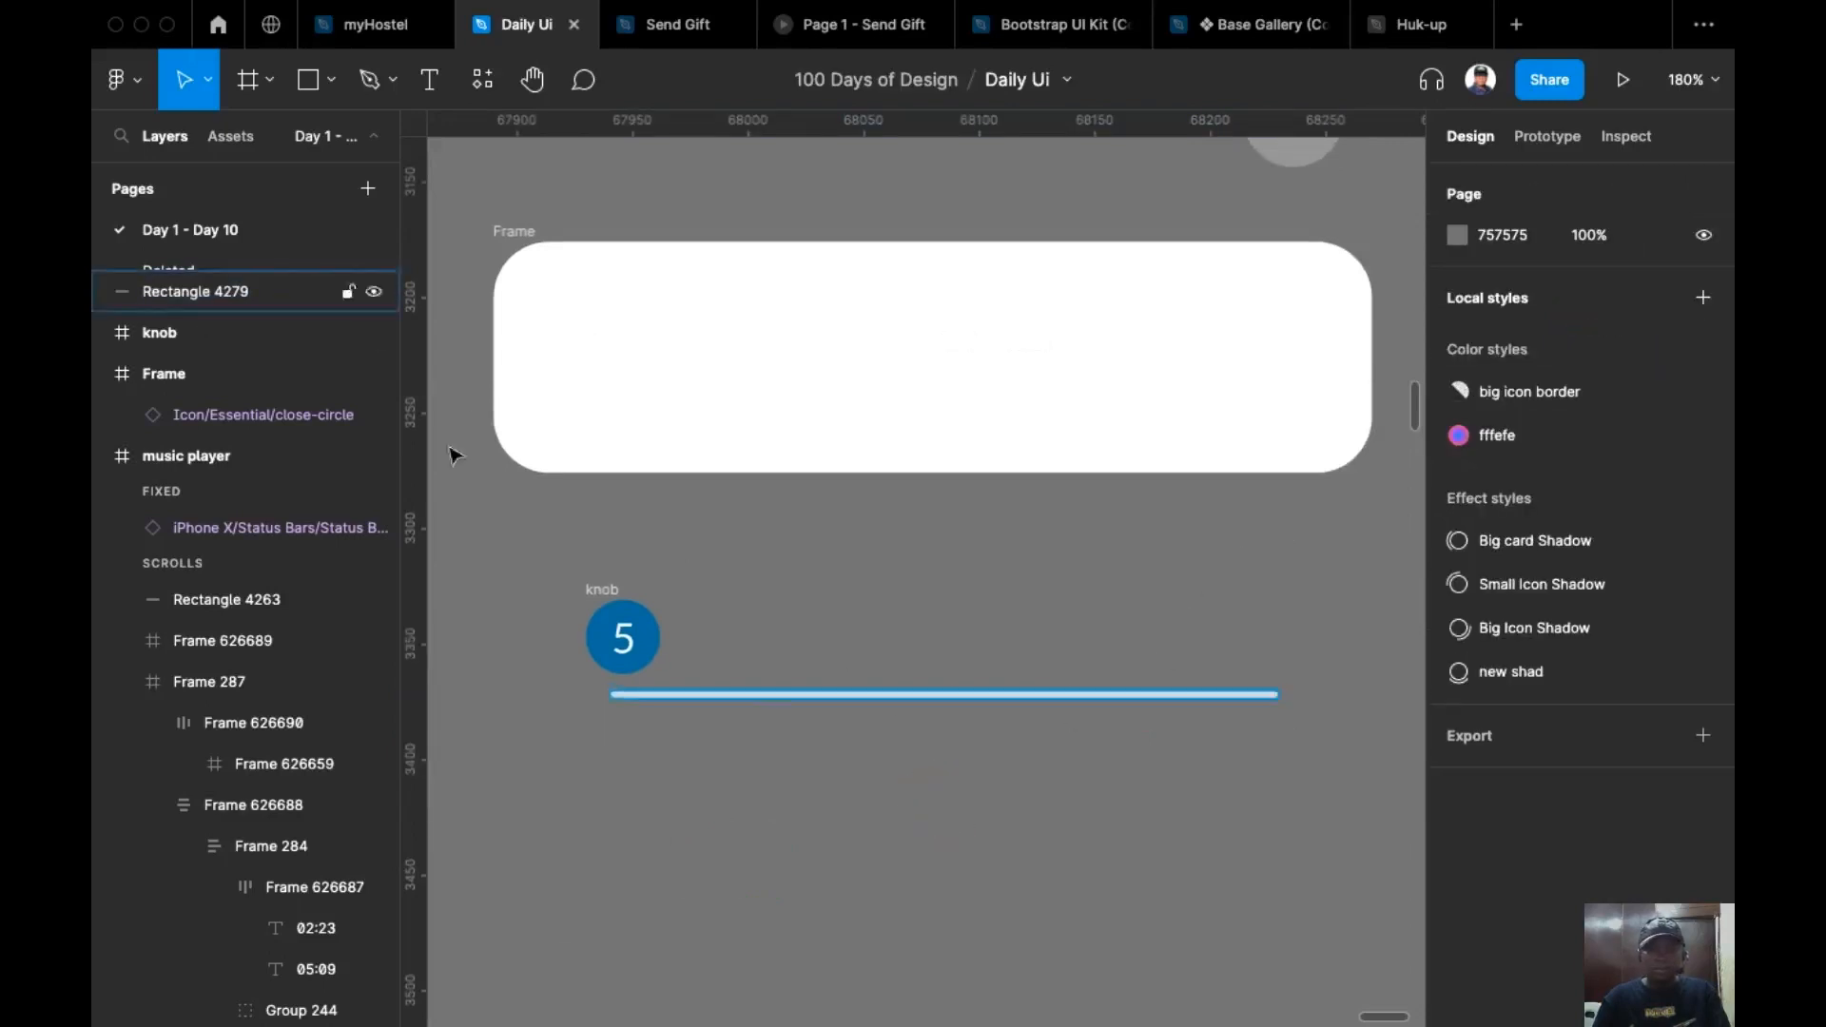
Set the bar's height to 8 and extend its width to about 304.
scroll(528, 666, down, 3)
scroll(652, 582, up, 3)
scroll(620, 526, right, 2)
scroll(782, 548, down, 5)
click(730, 553)
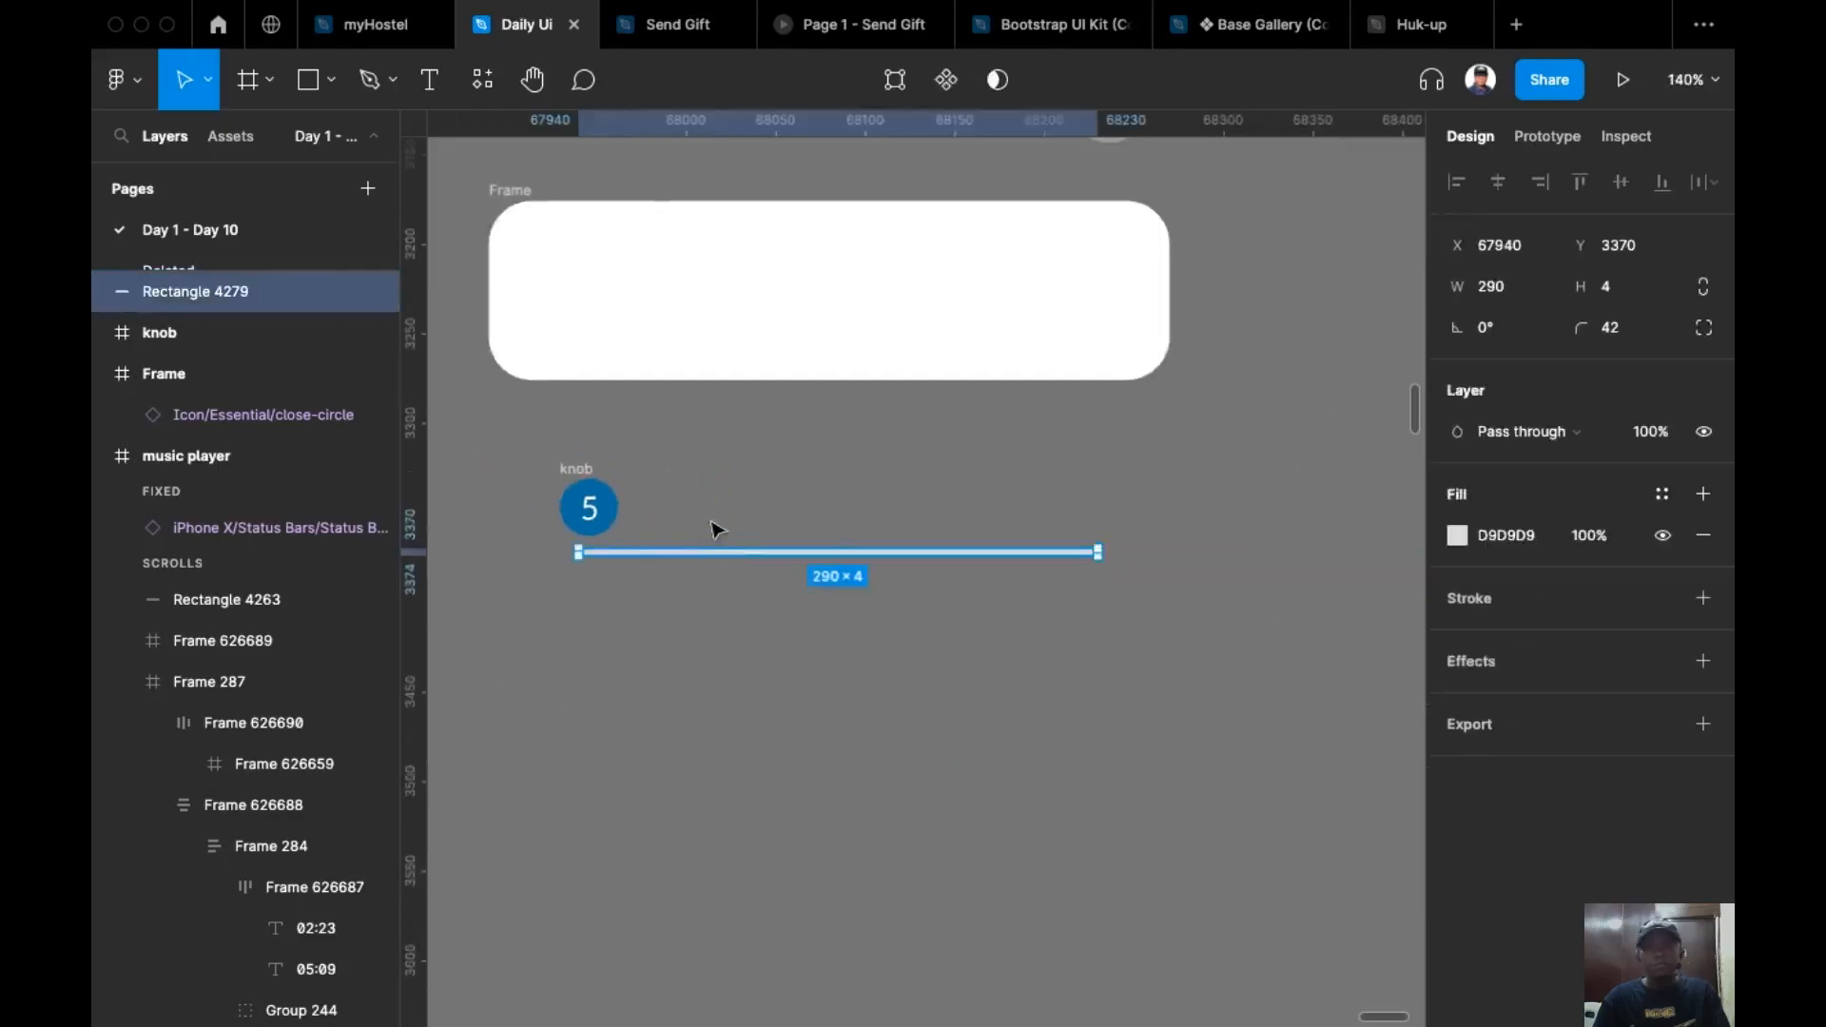
click(1648, 298)
key(Up)
key(Up)
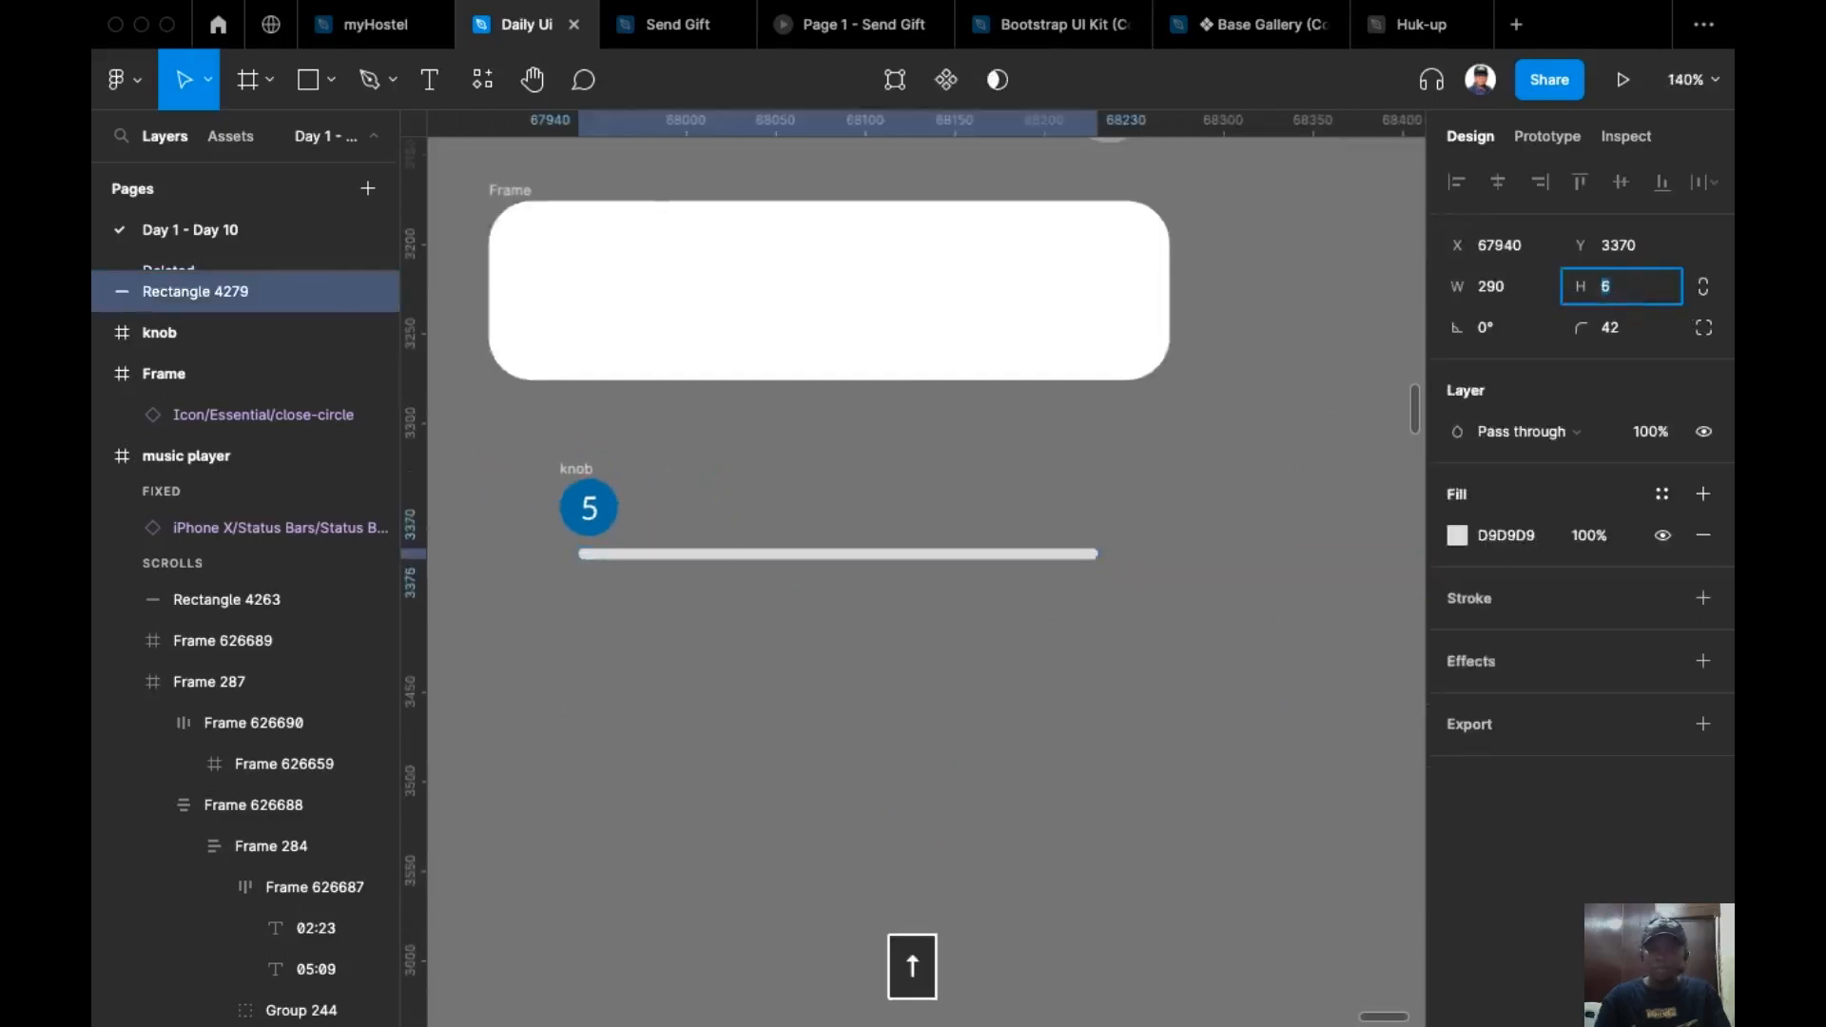
key(Up)
key(Up)
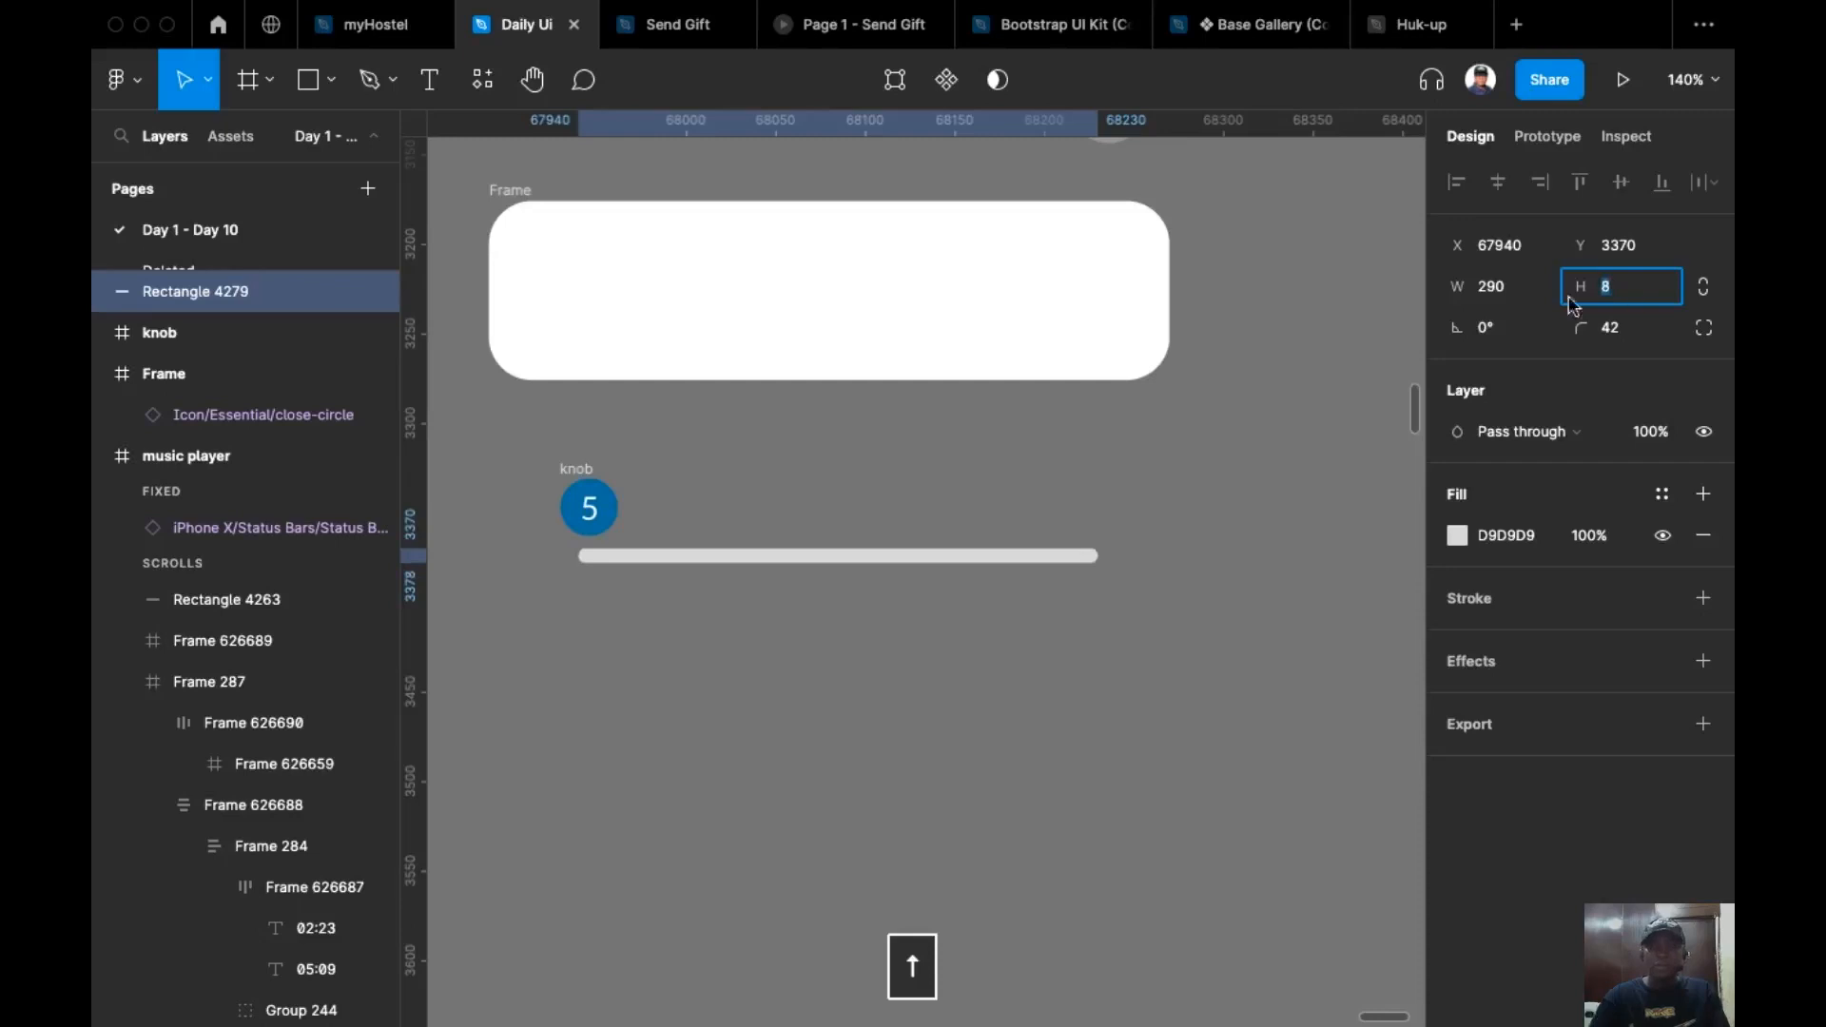
drag(1101, 561, 1123, 561)
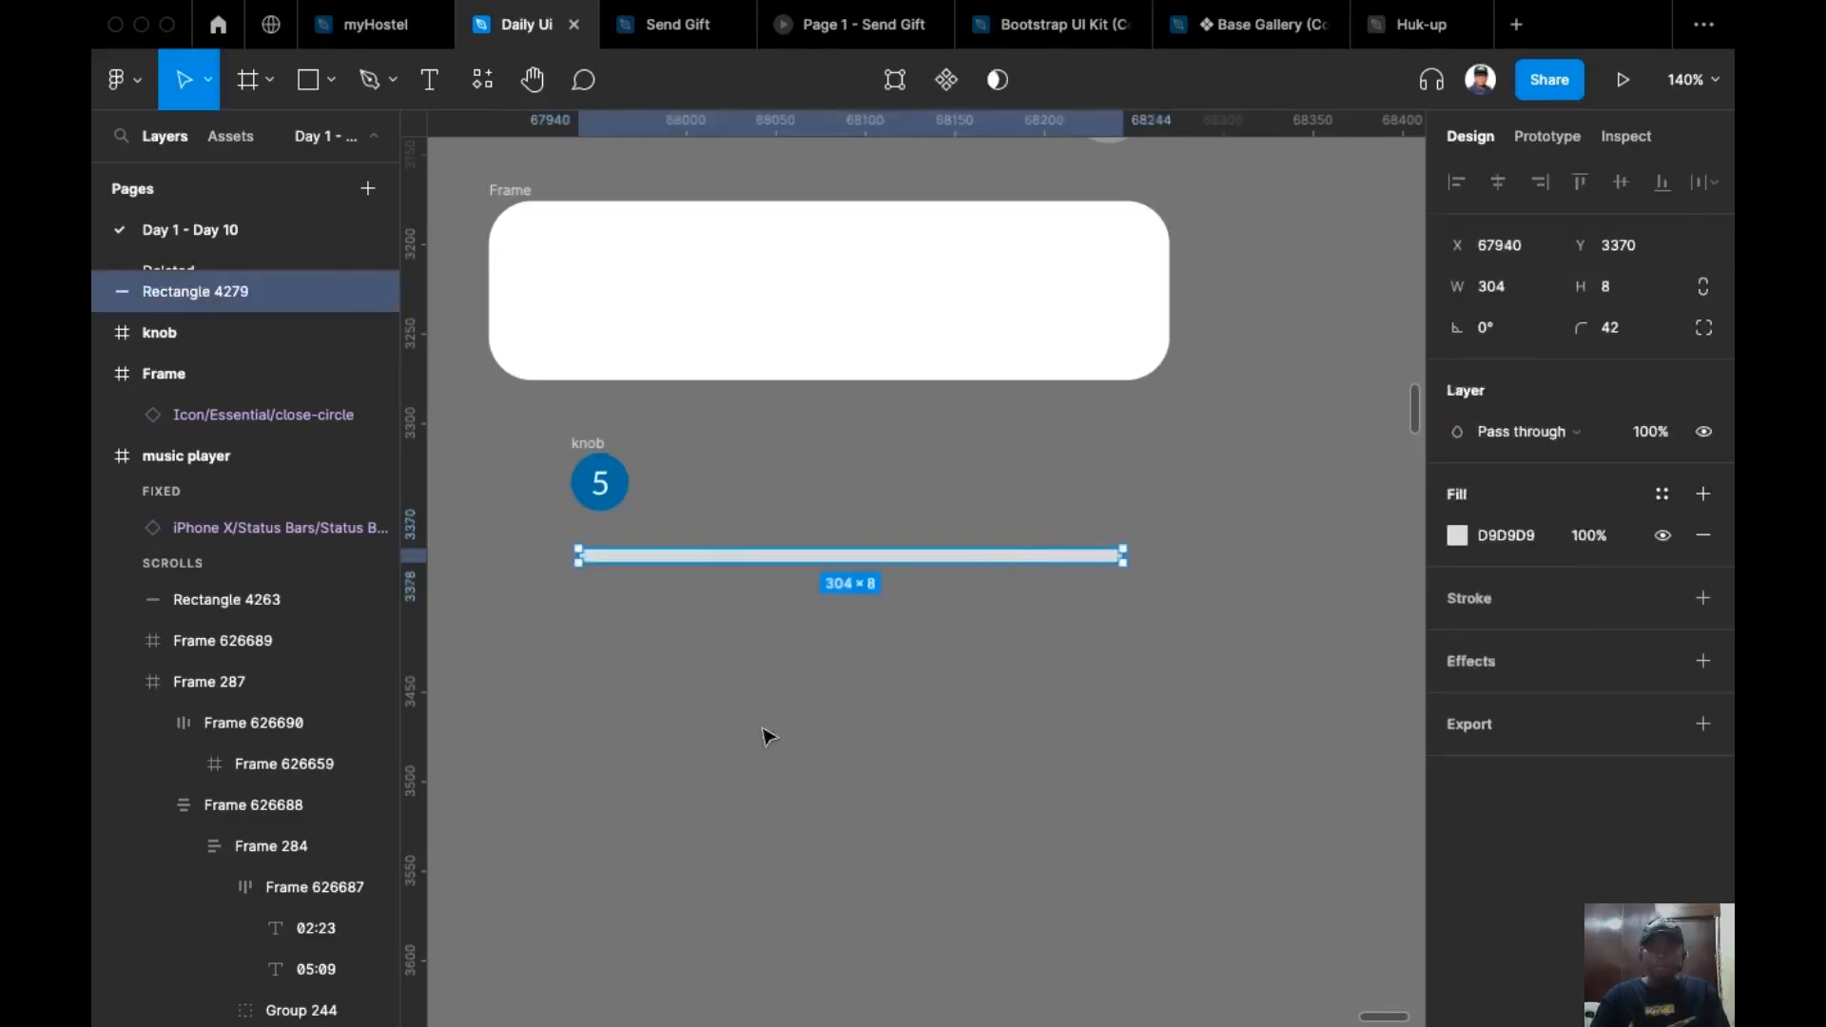
Duplicate the gray bar and turn the copy into a short 016CA7 blue fill at the bar's left end.
click(946, 601)
click(918, 556)
key(super+d)
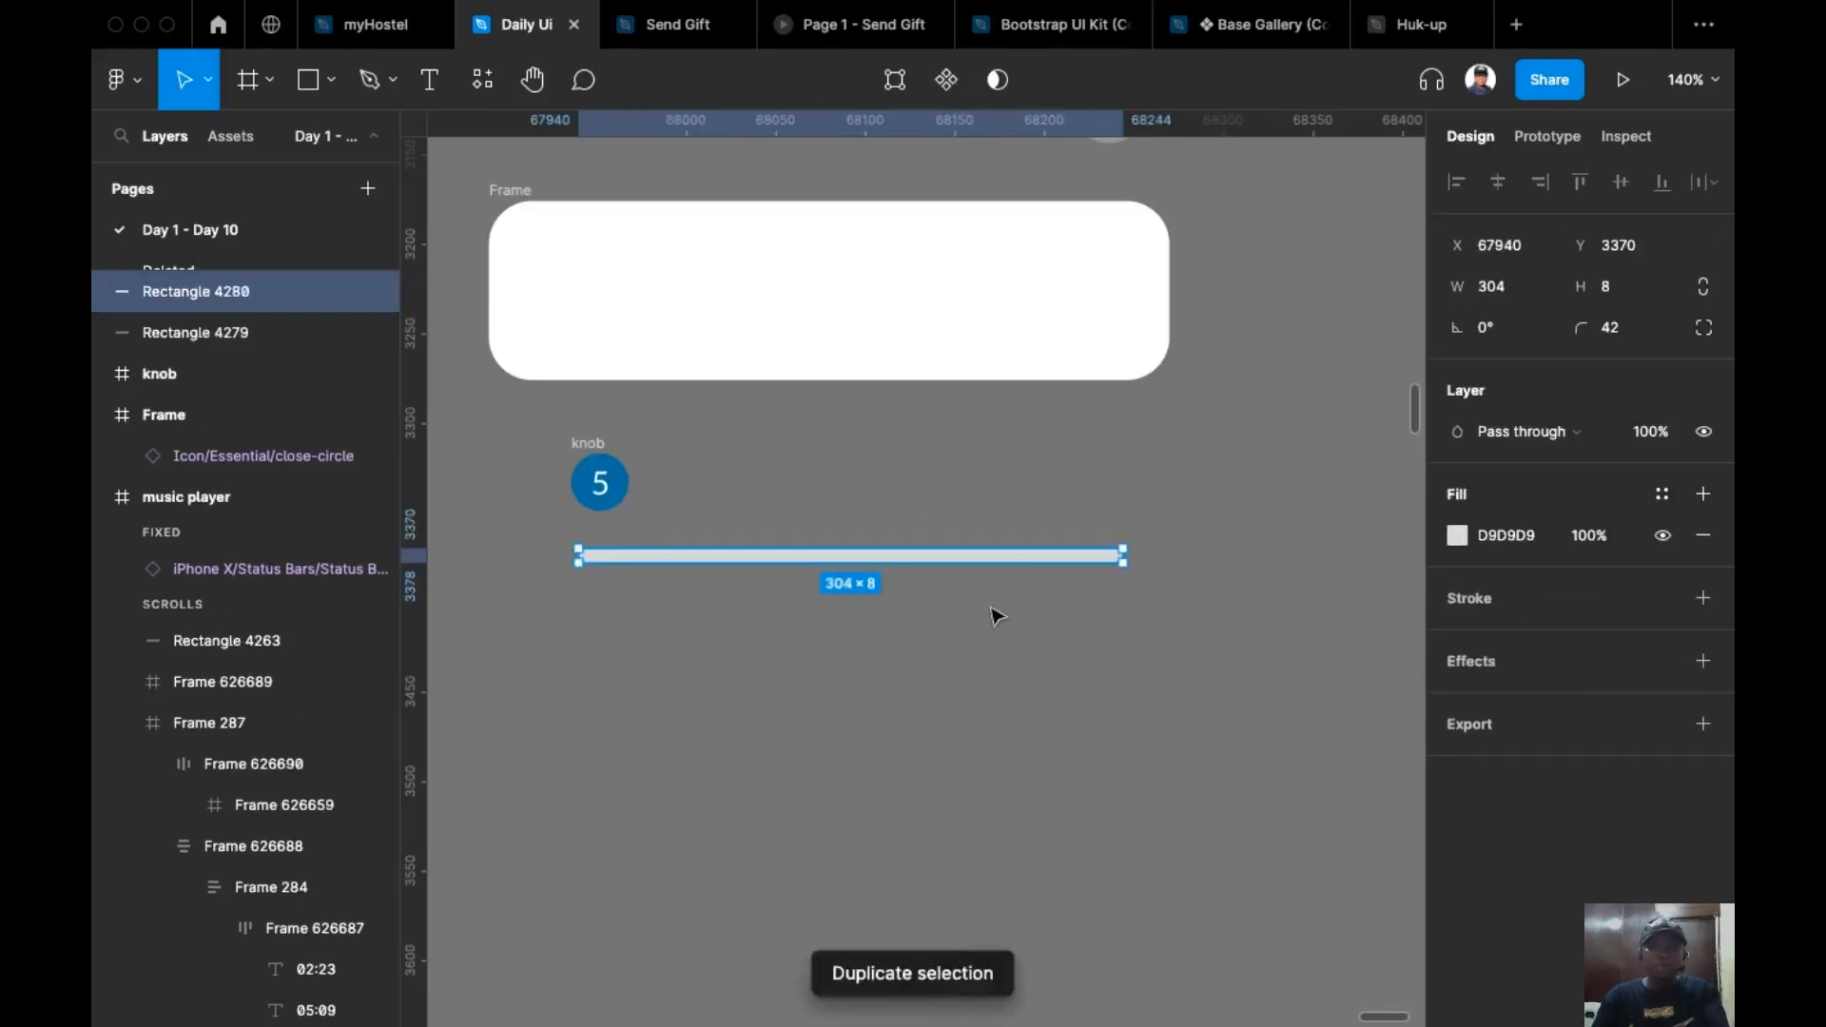
key(i)
click(599, 482)
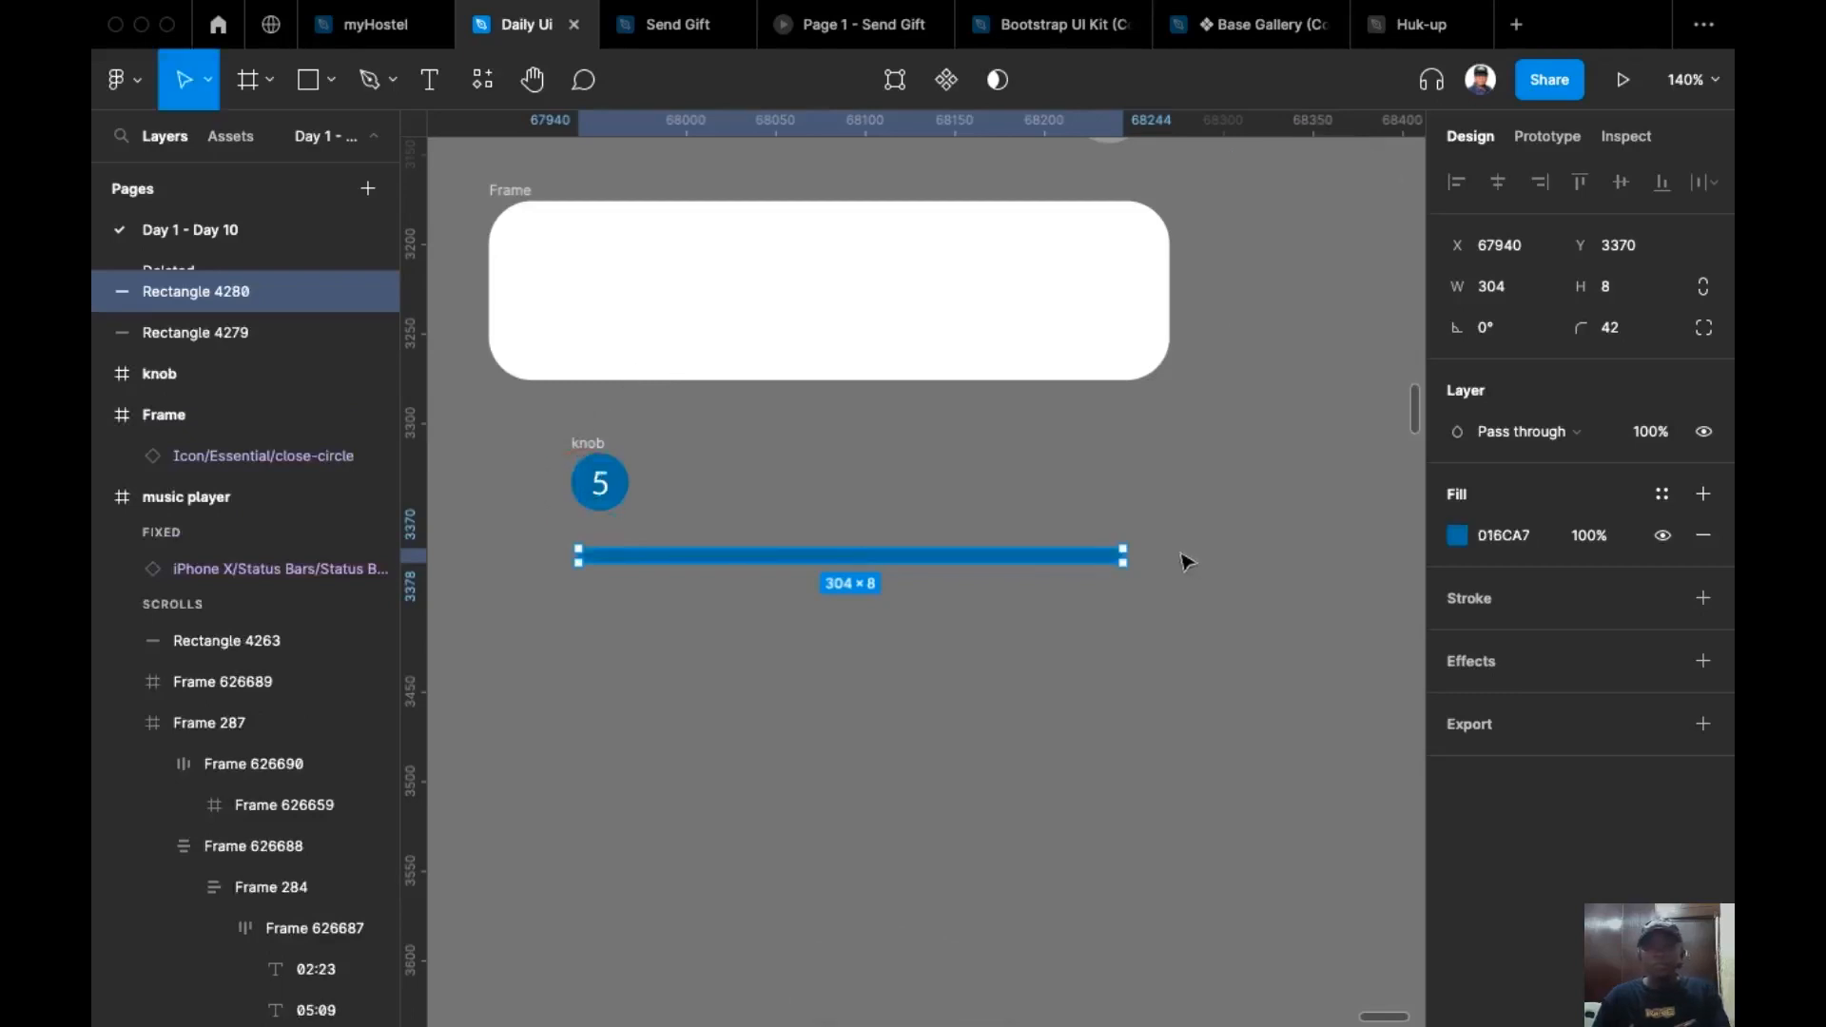
drag(1123, 557, 599, 584)
click(631, 668)
Move the knob onto the left end of the bar, over the blue fill, and bring it in front of both bars.
scroll(510, 693, up, 5)
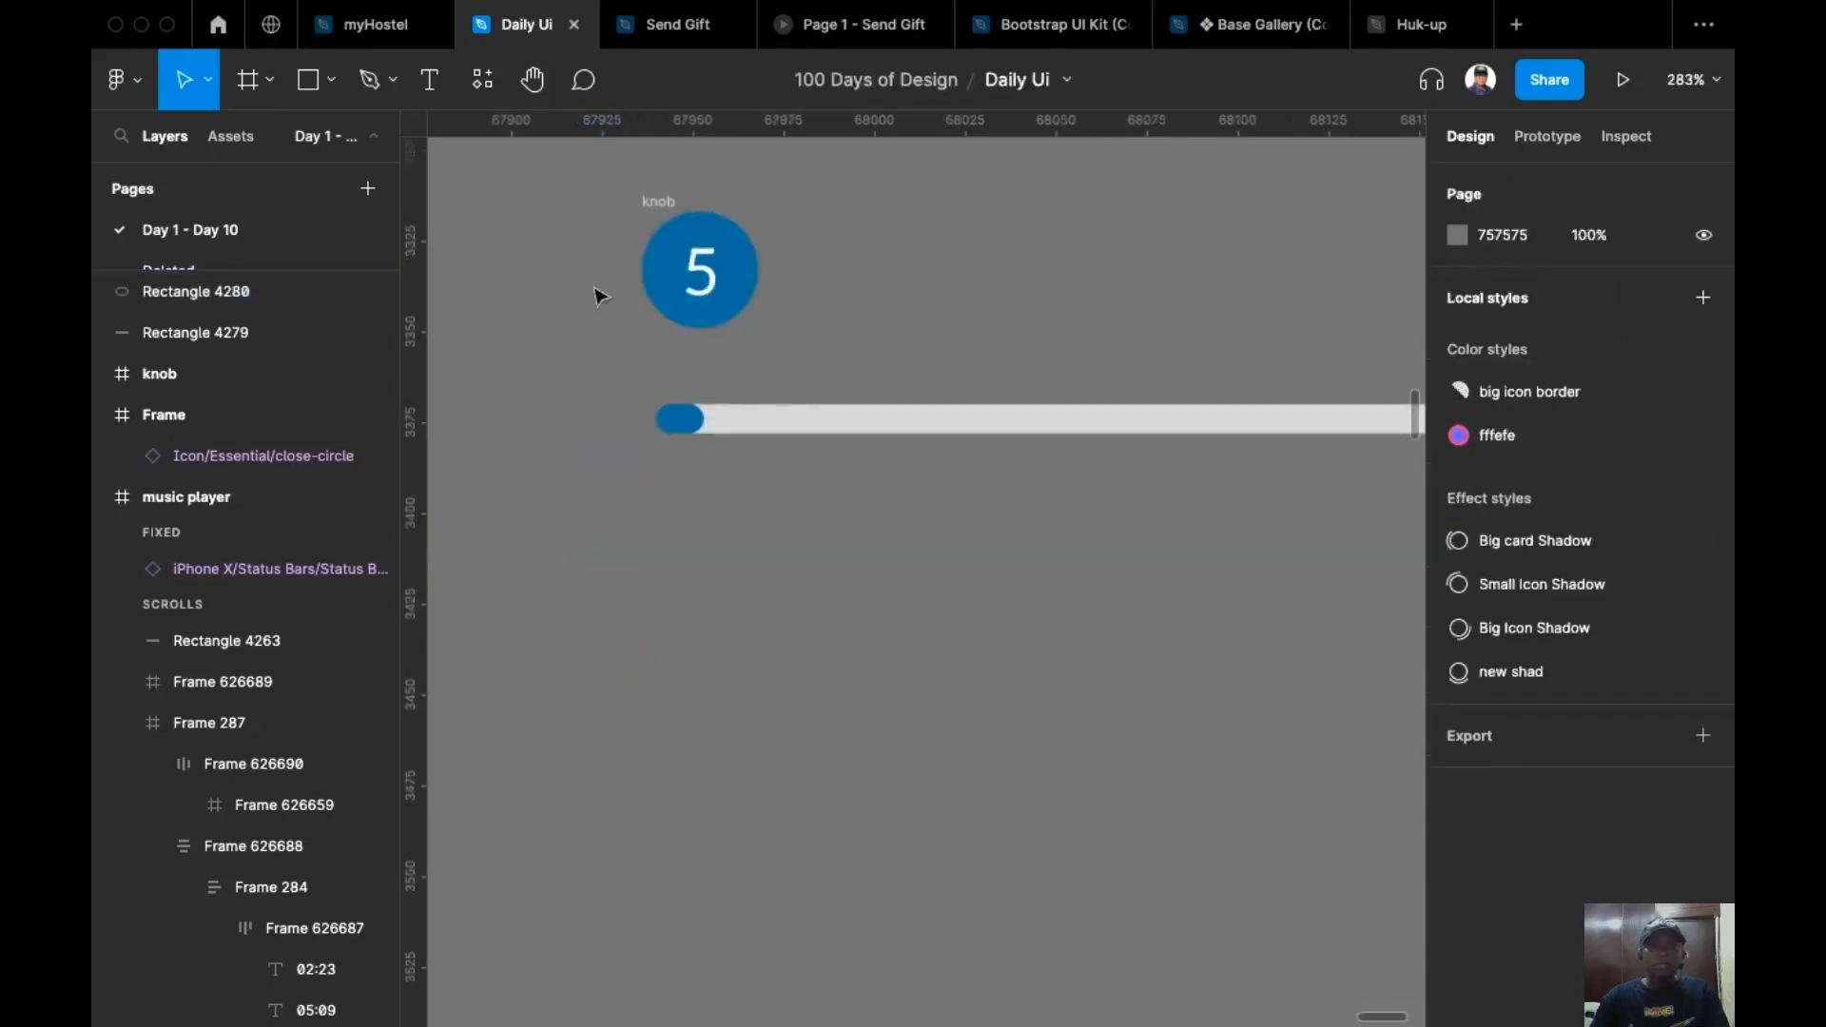
drag(665, 200, 699, 354)
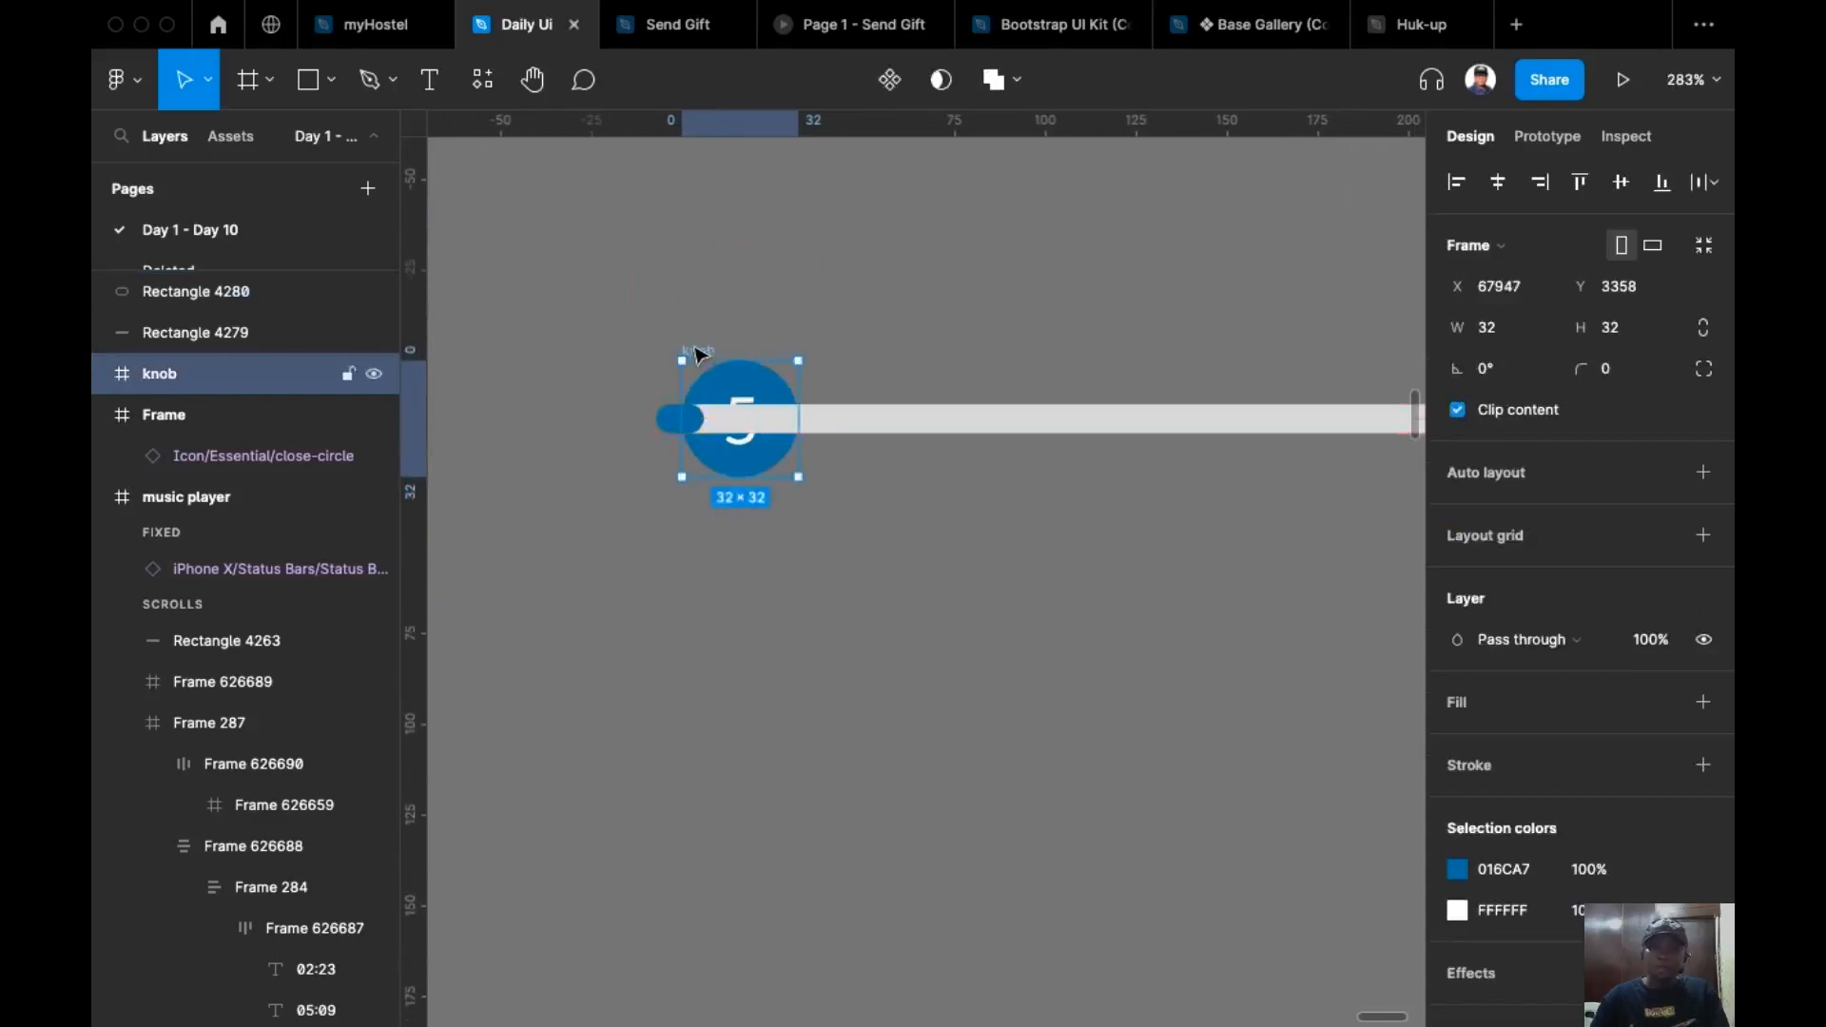
key(bracketright)
click(786, 341)
scroll(785, 341, up, 3)
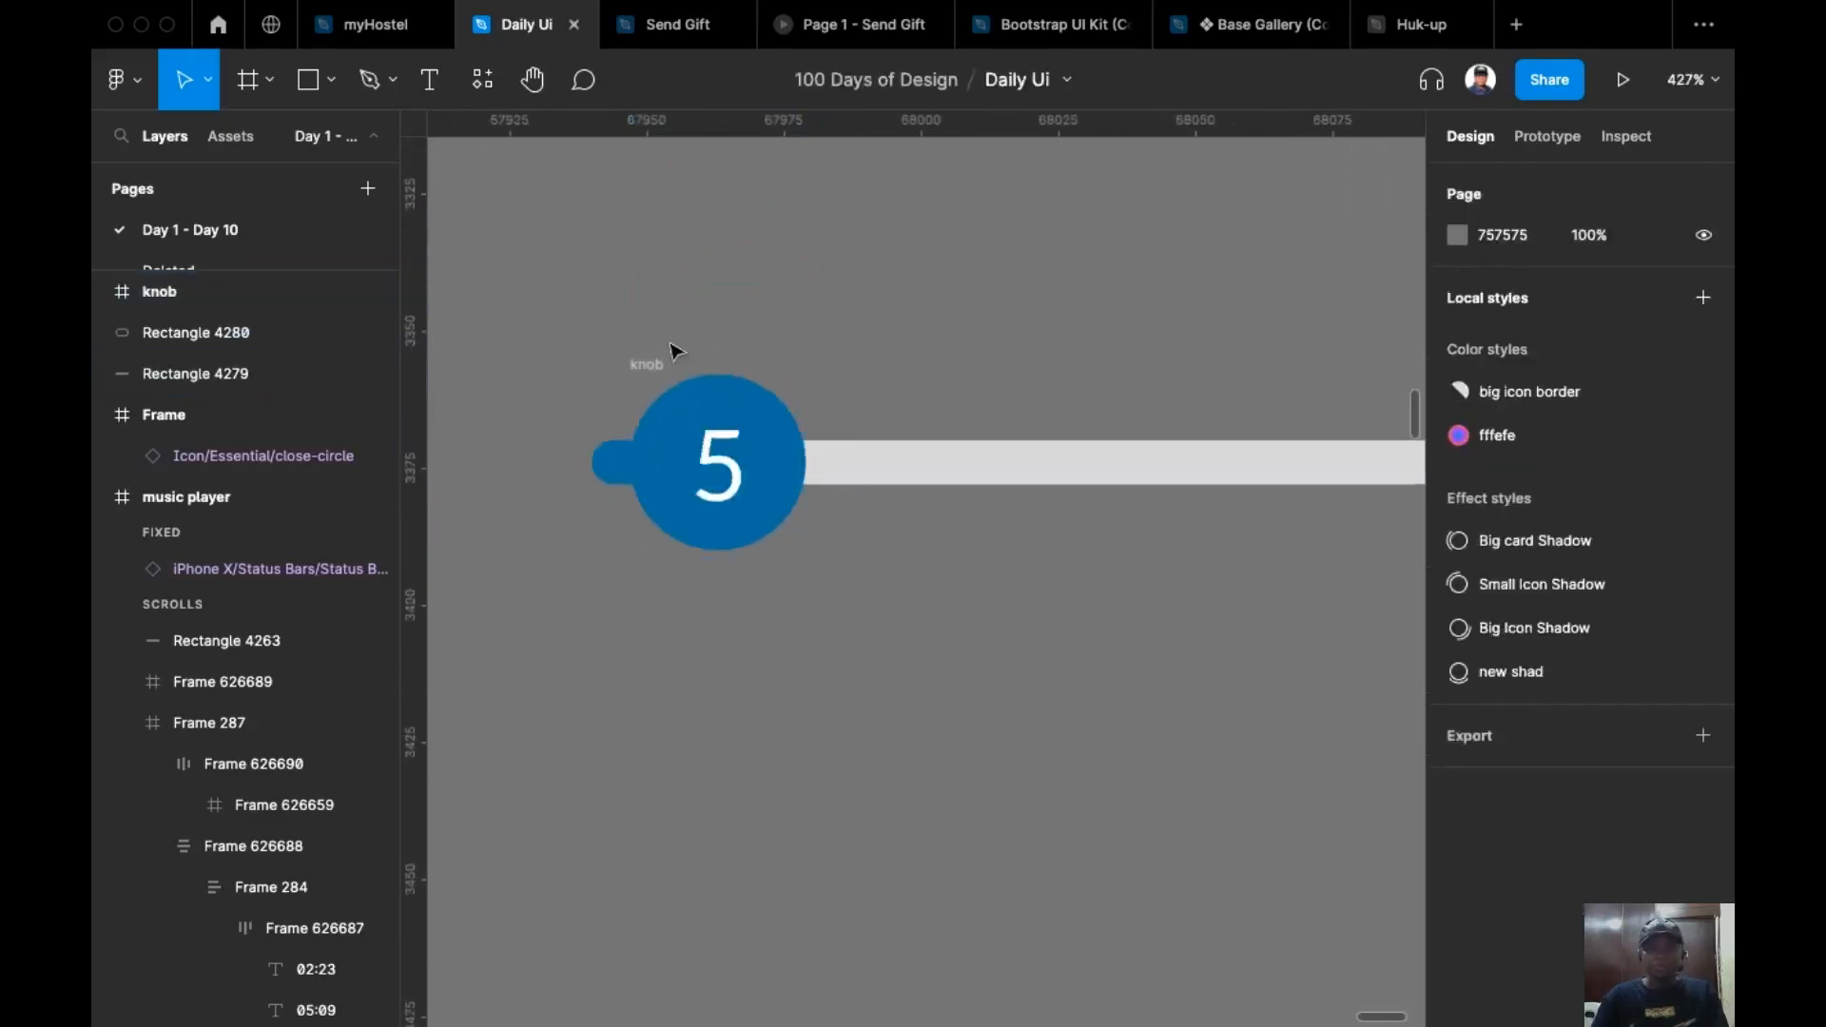
click(655, 364)
drag(655, 363, 663, 370)
click(754, 305)
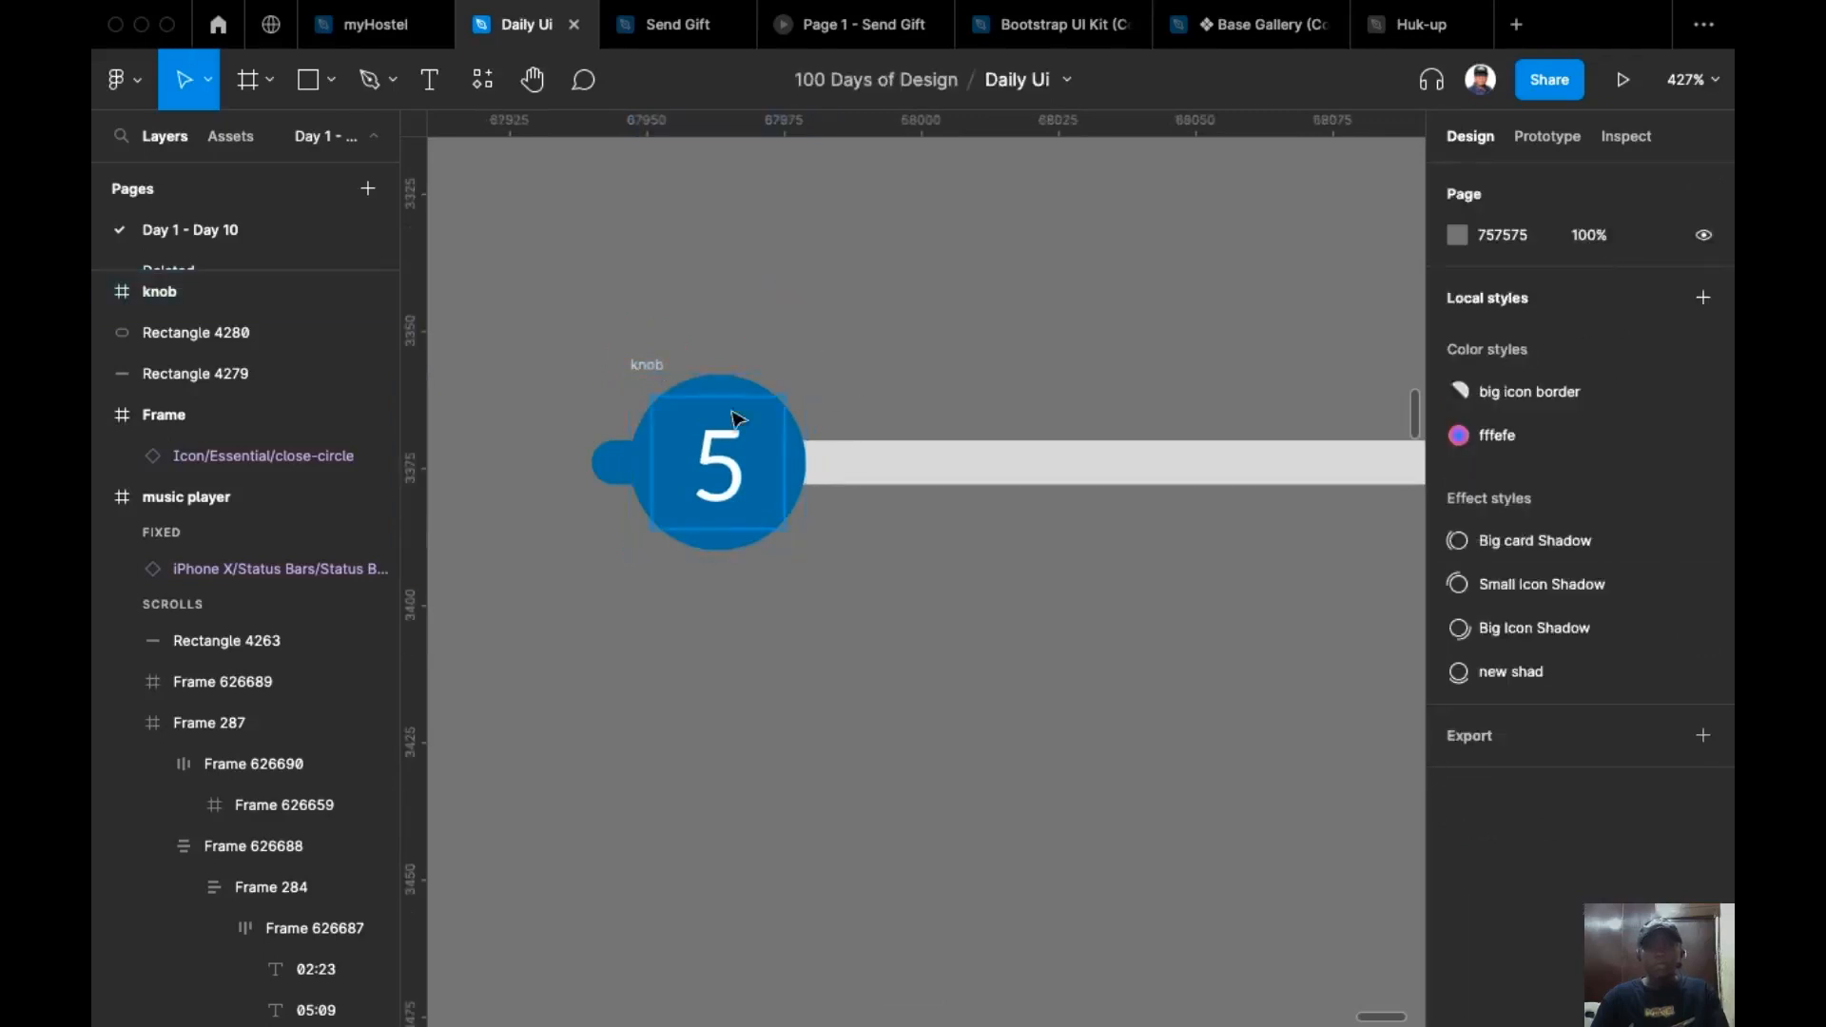
Add a drop shadow to the blue circle inside the knob.
key(super)
super+click(781, 407)
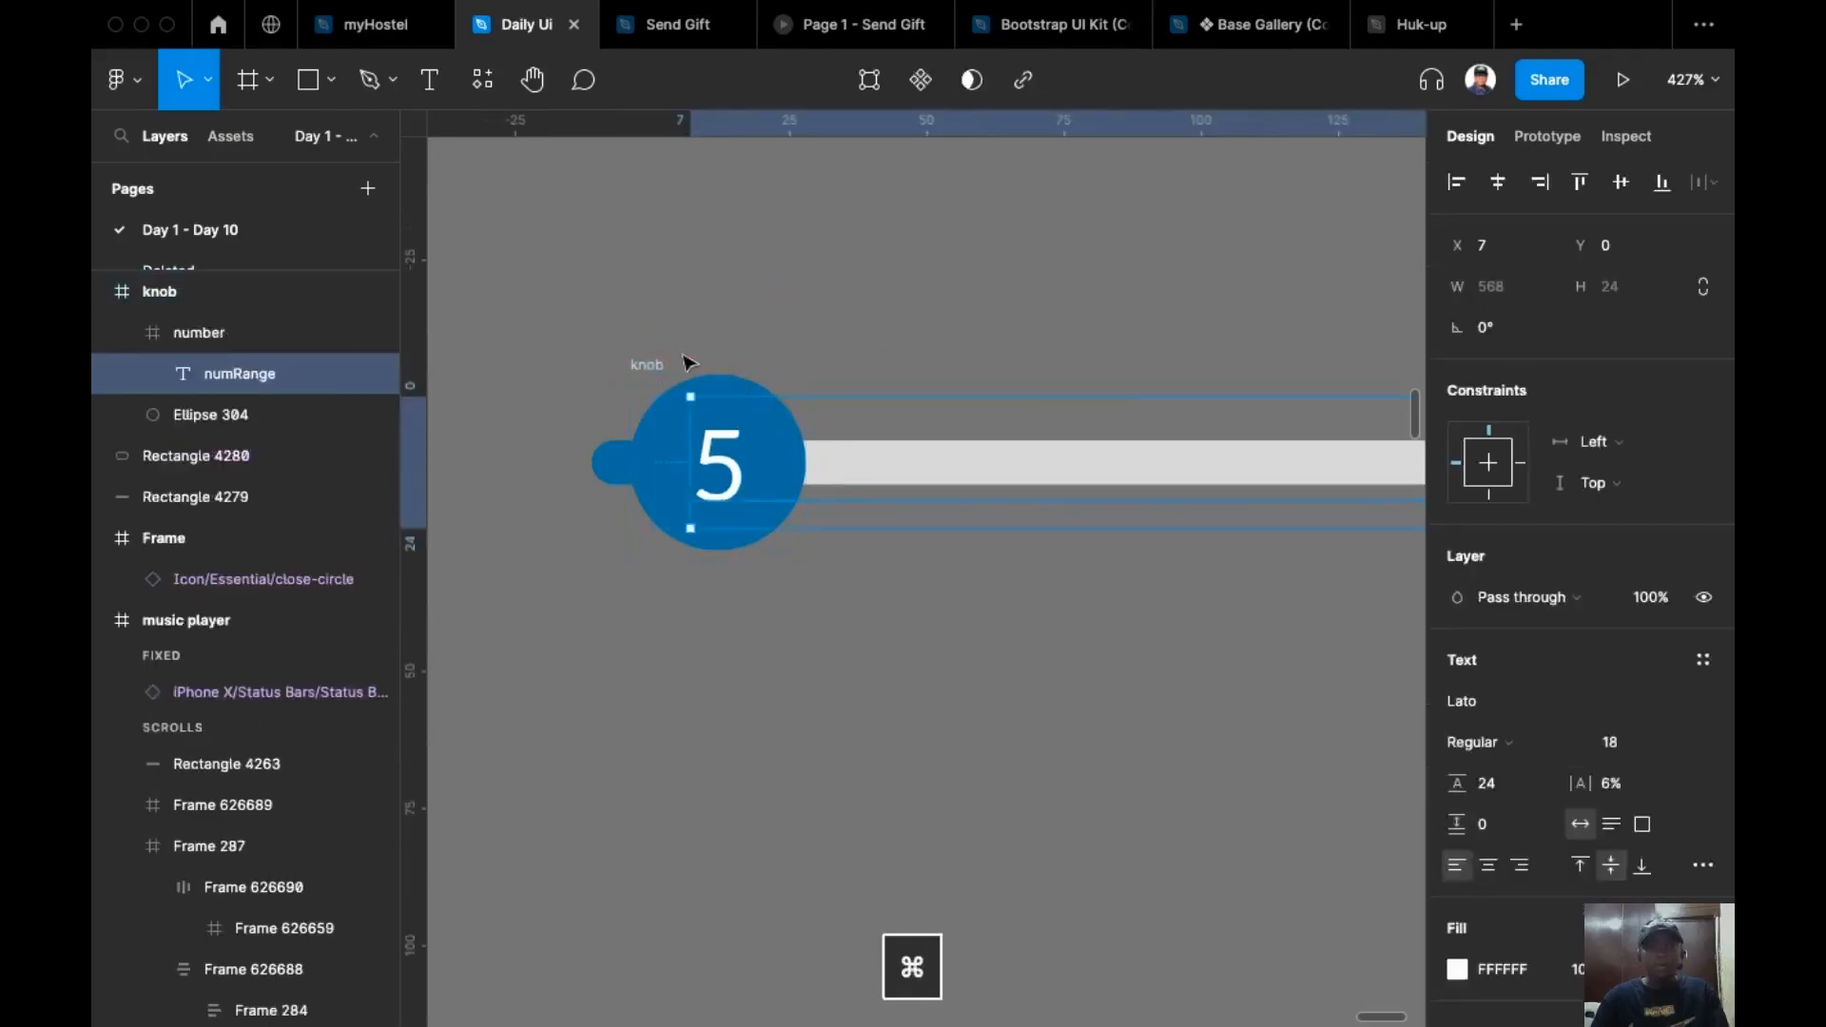
click(713, 395)
super+click(713, 396)
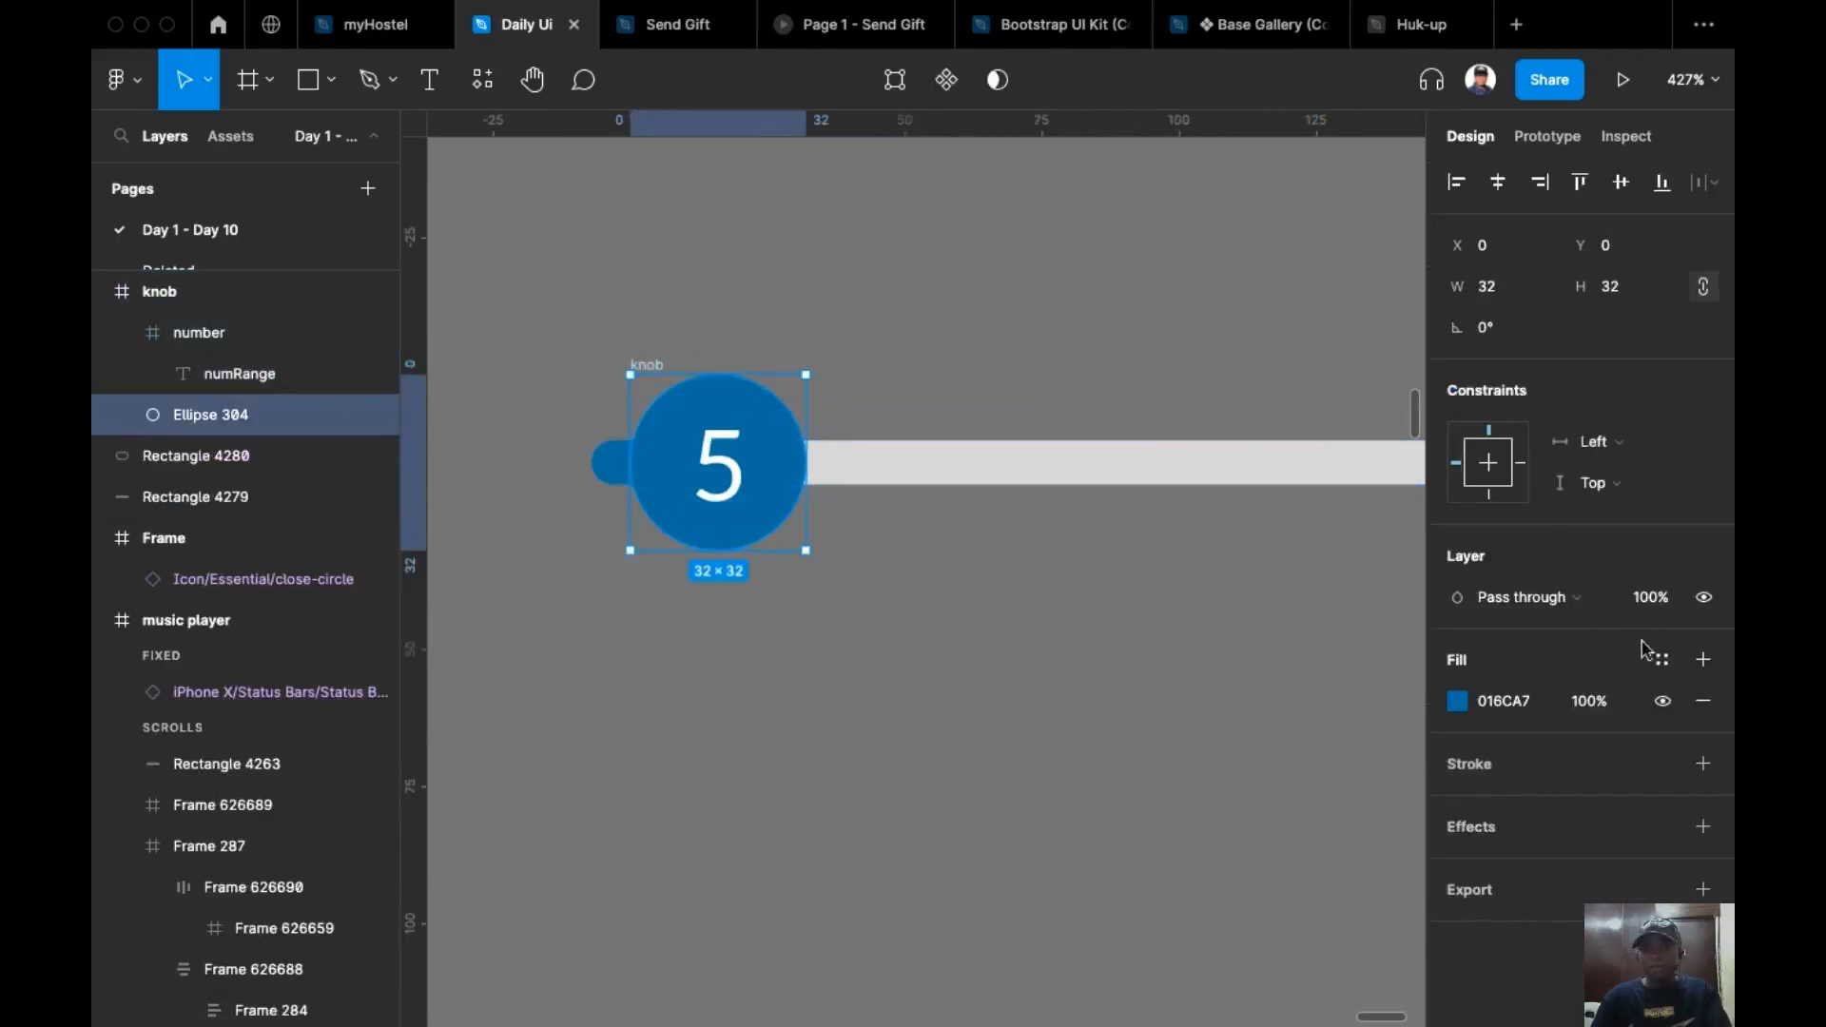
click(1703, 828)
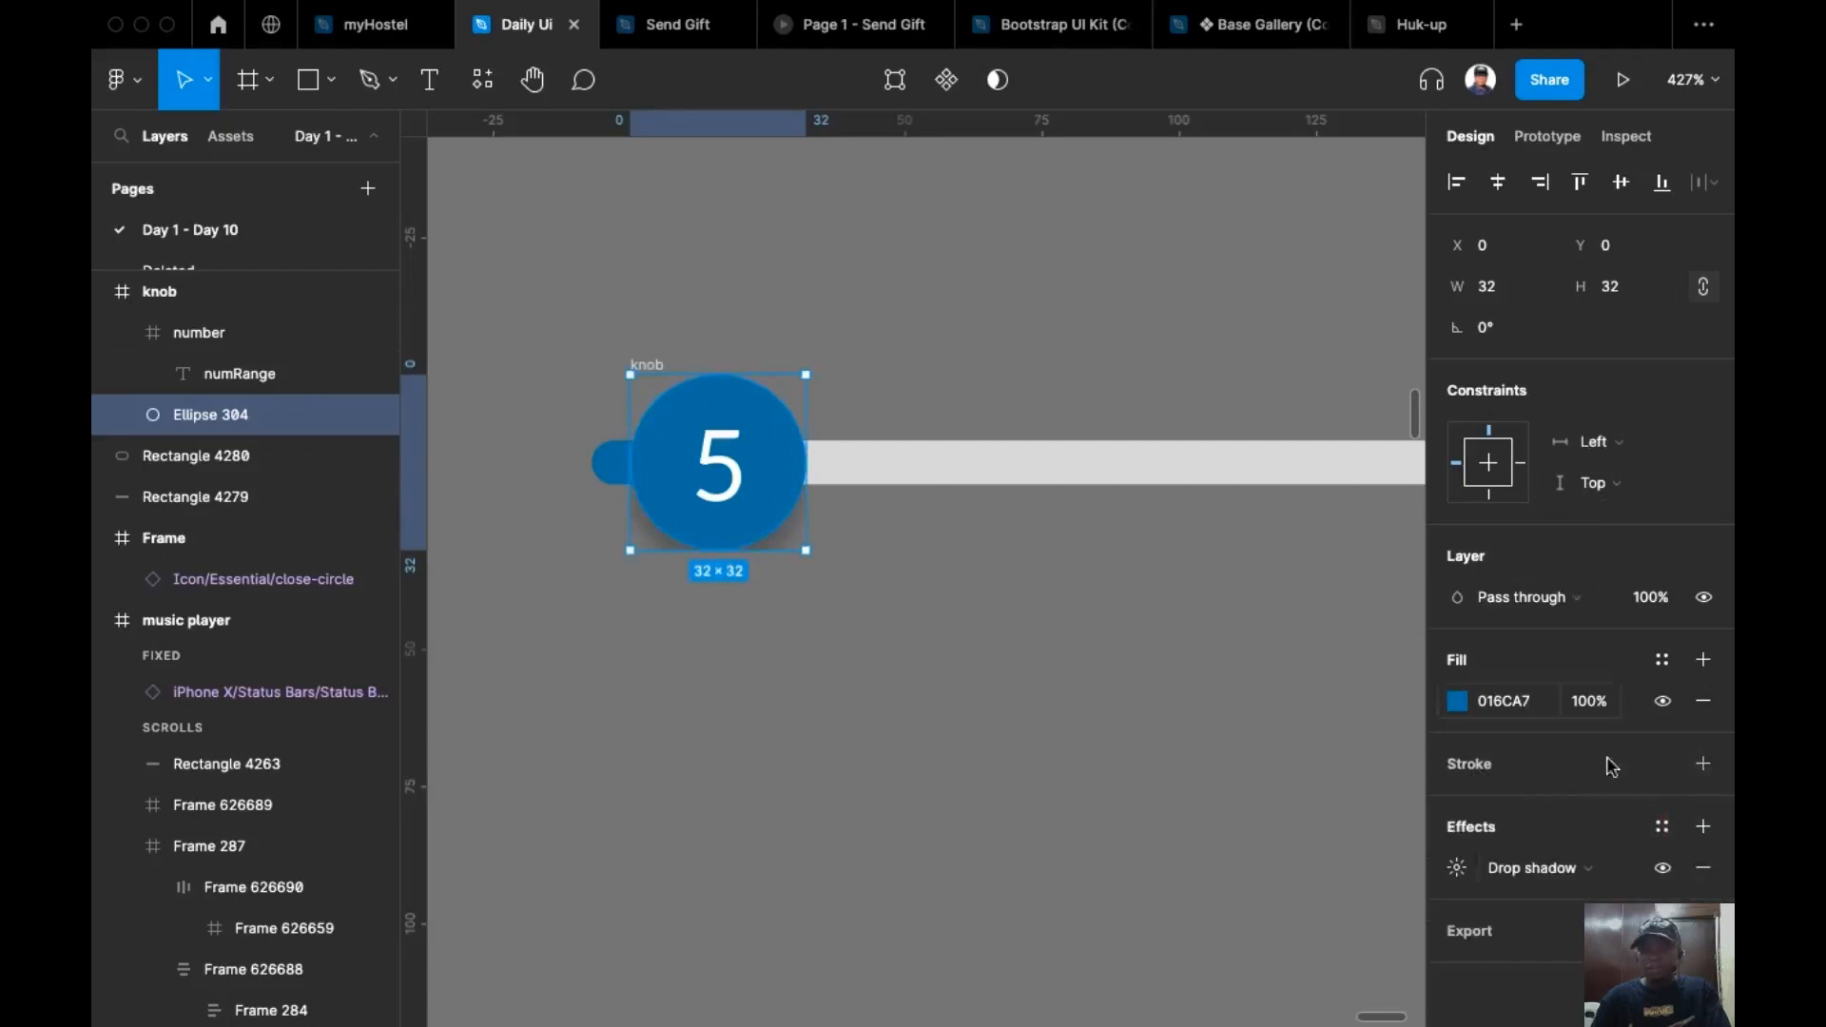
click(1535, 868)
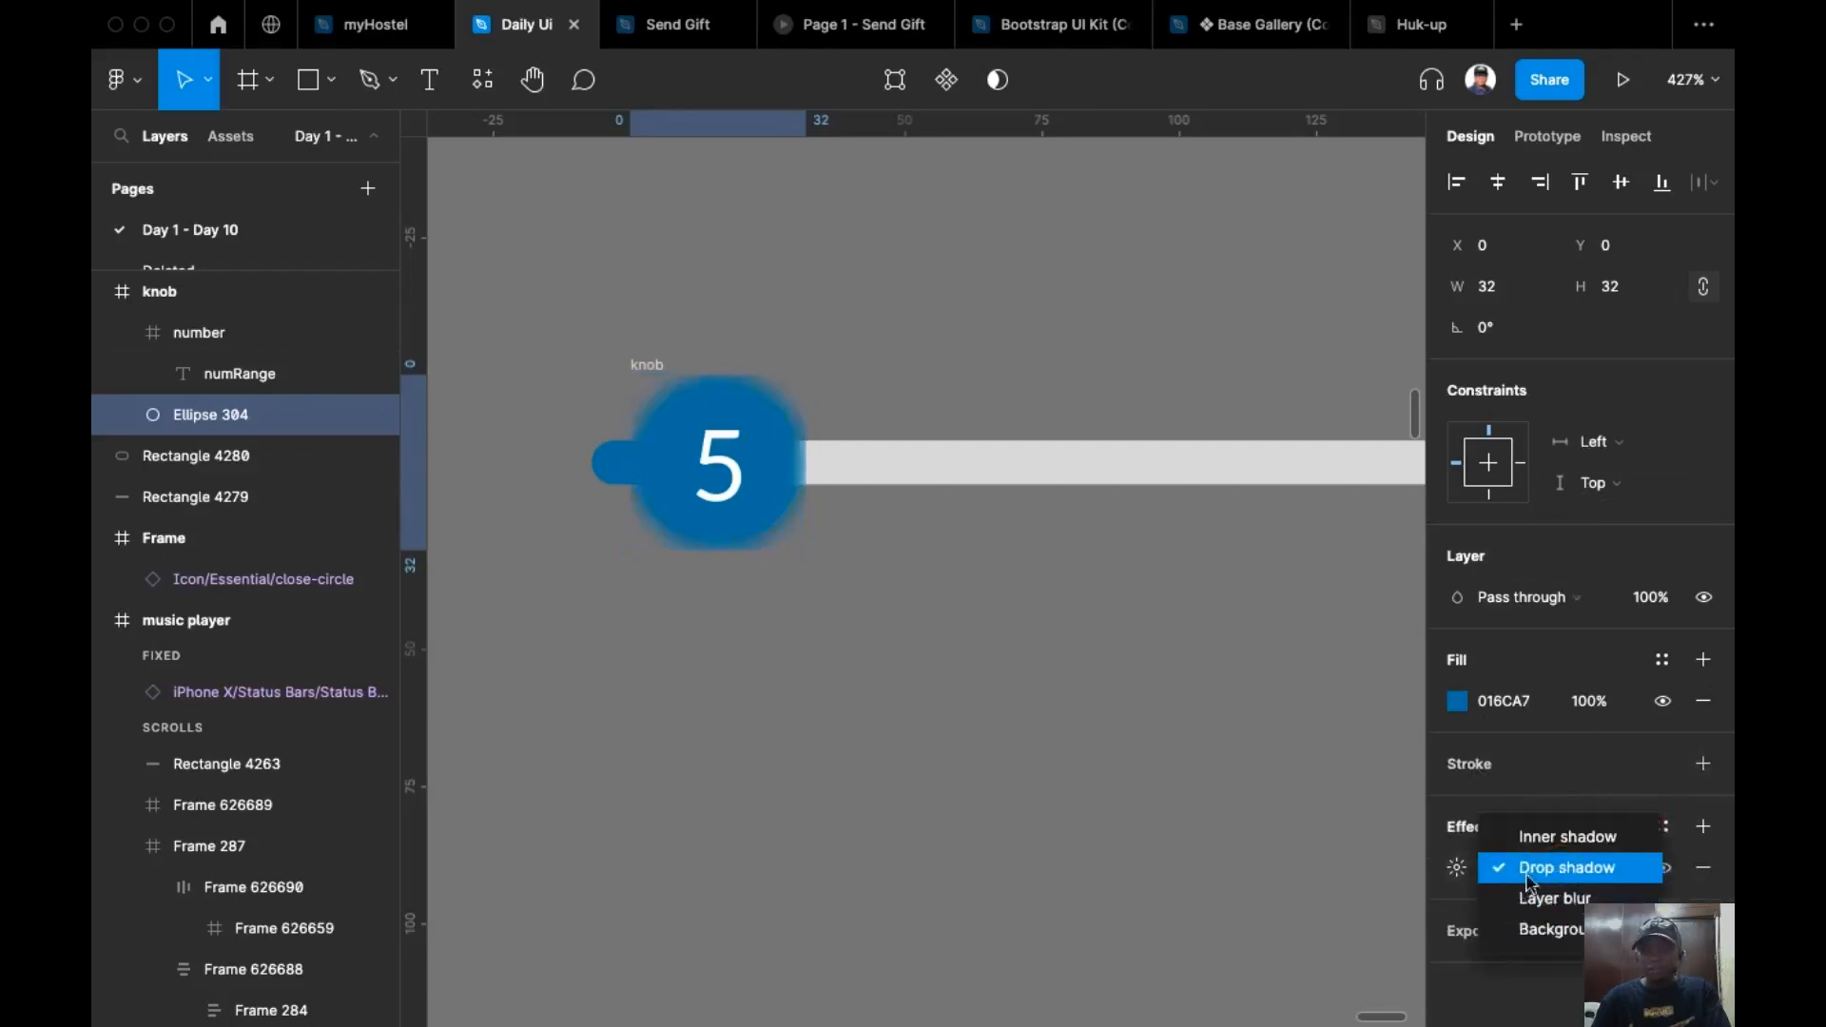
Set the circle's drop shadow to Y offset 0, blur 2 and 15% opacity.
click(1460, 869)
click(1194, 935)
text(0)
click(1346, 898)
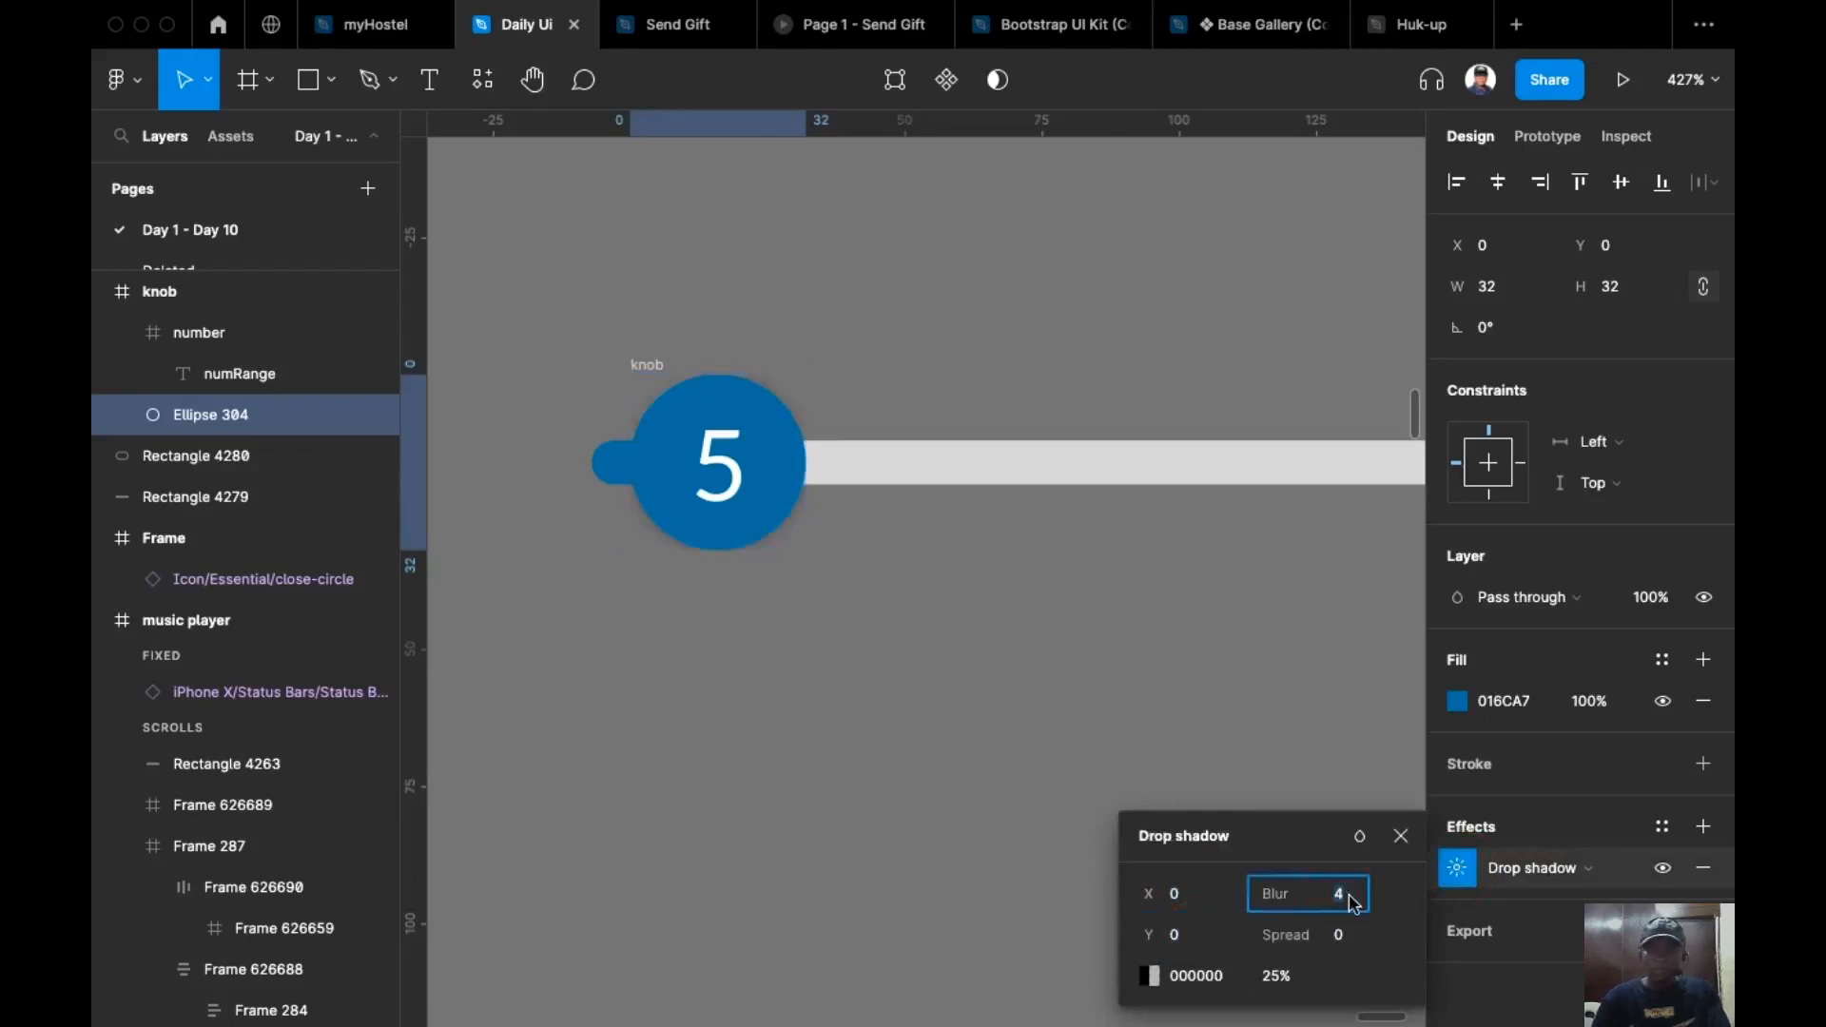
key(Down)
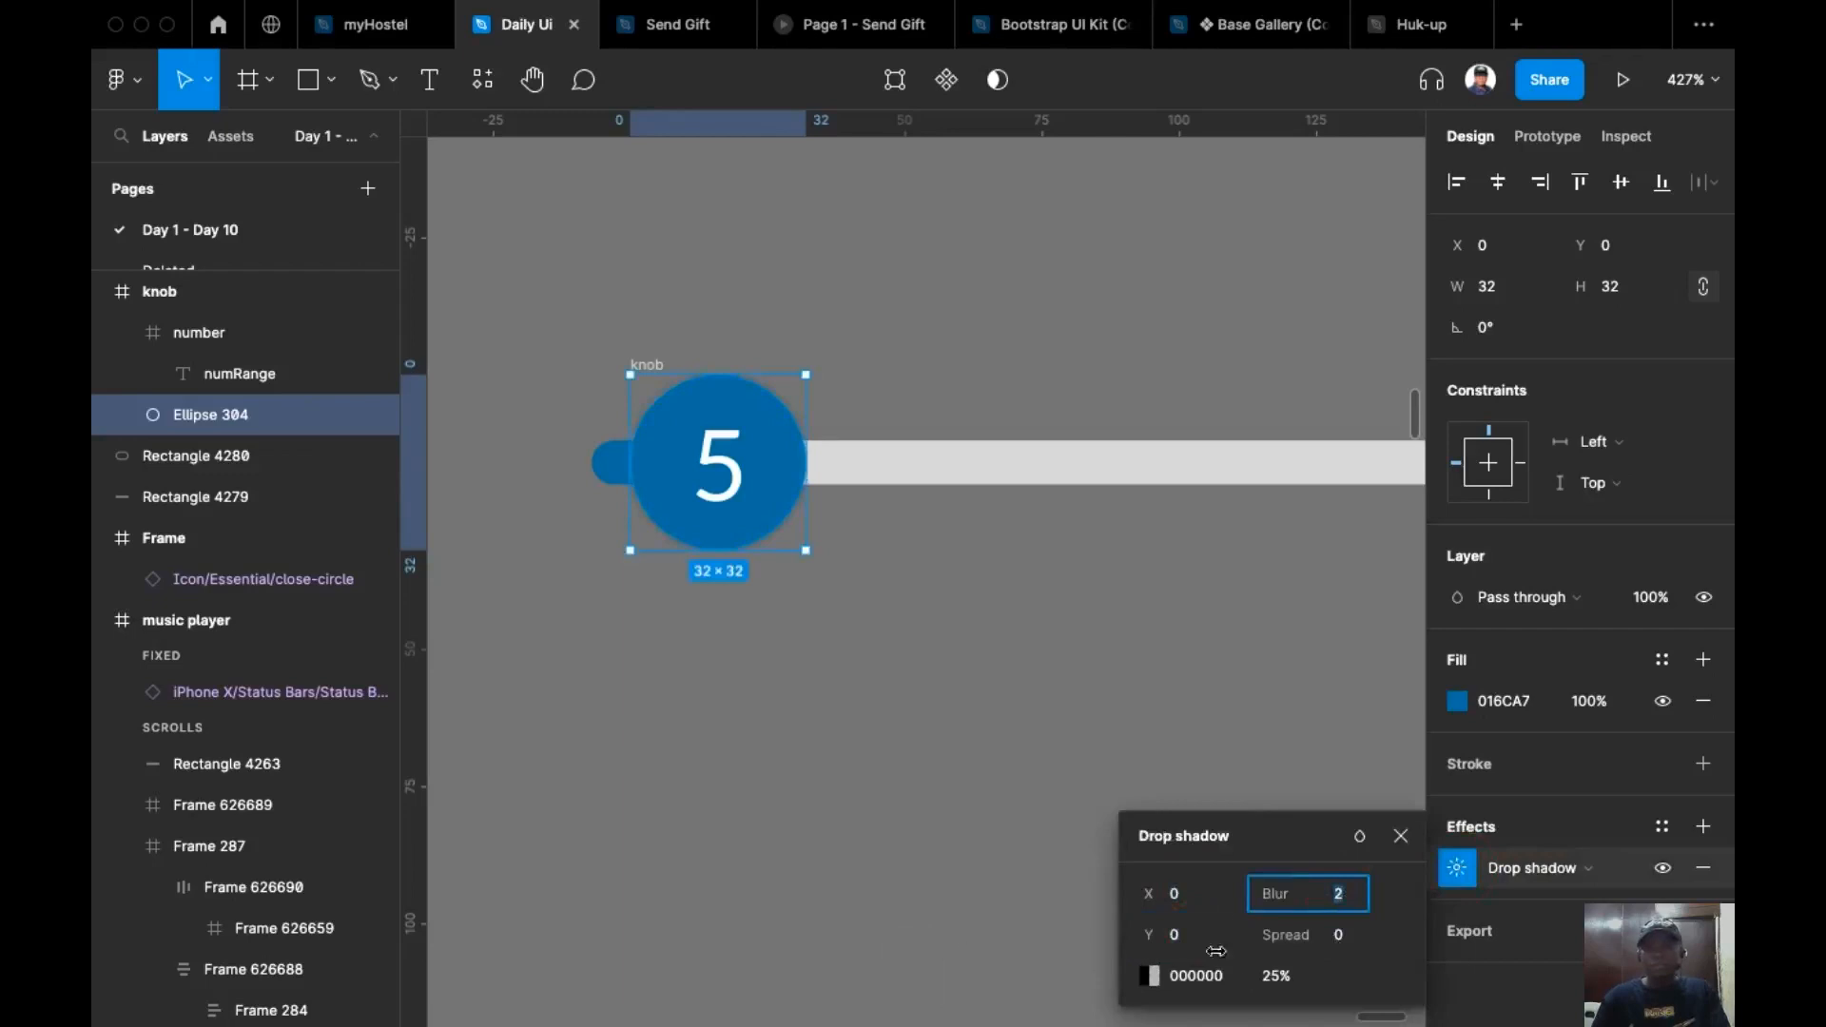
click(1272, 987)
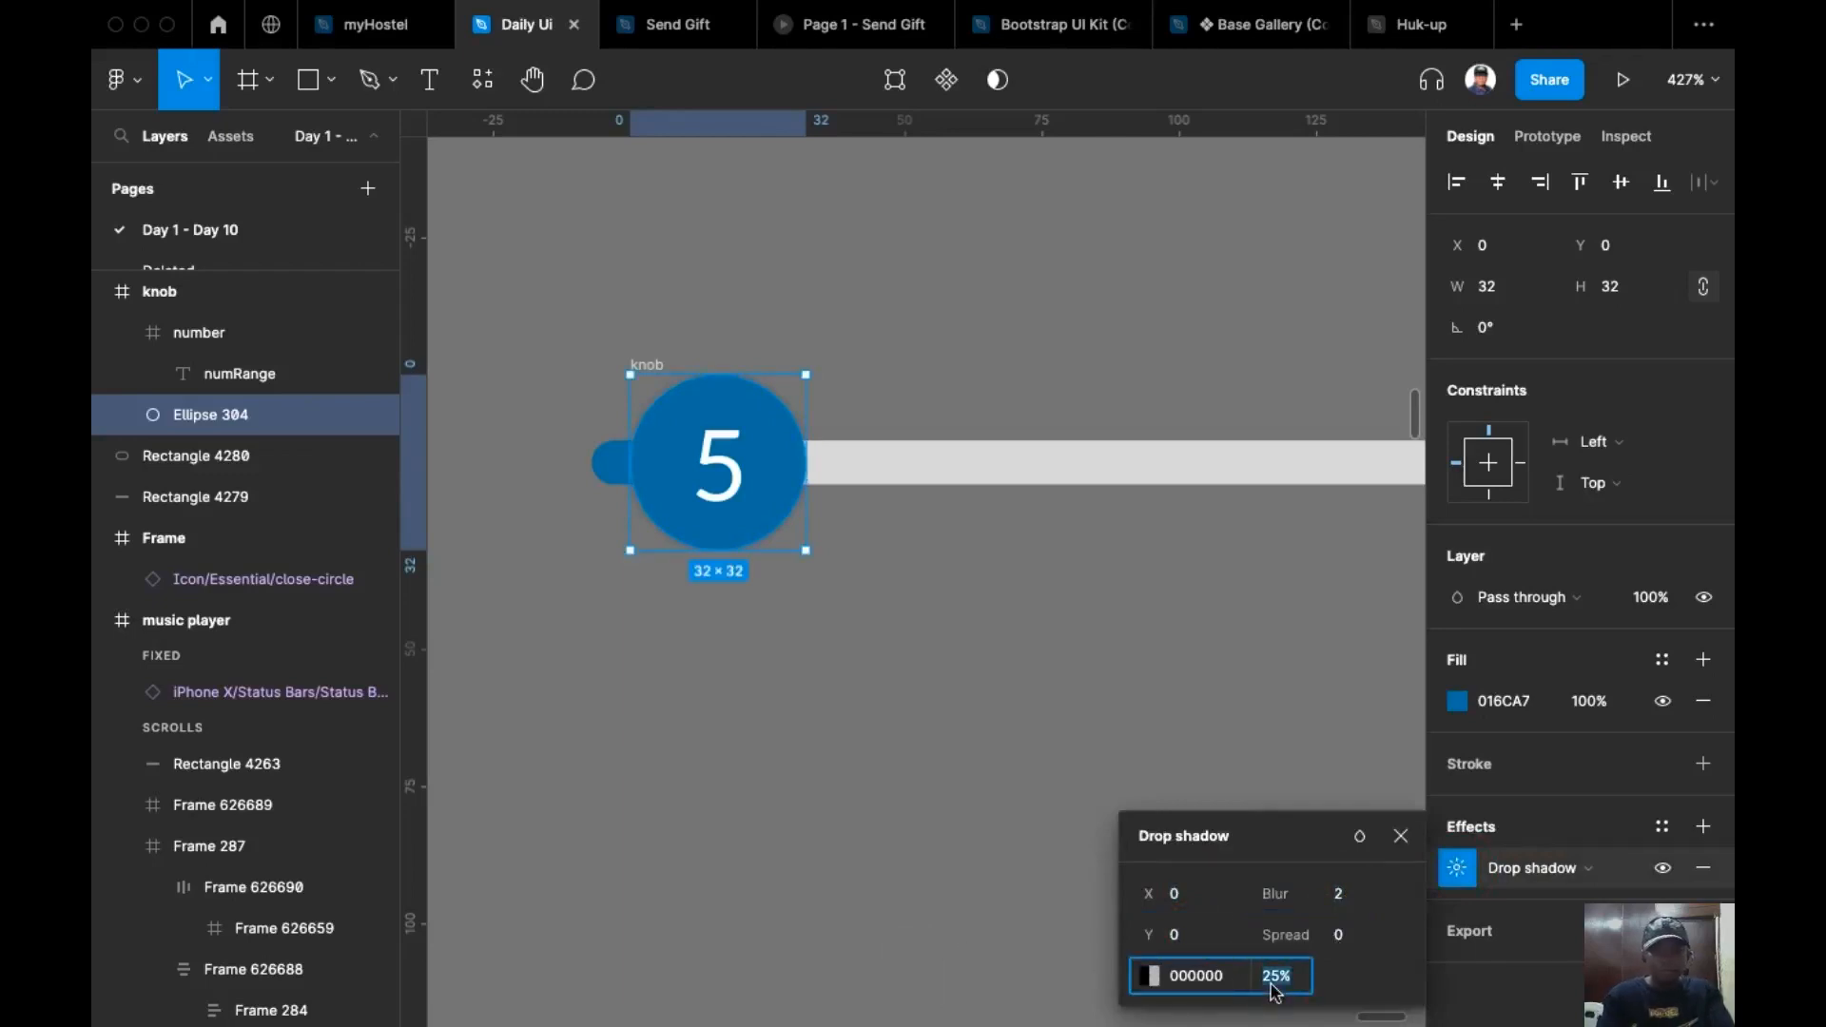
text(15)
key(Return)
click(684, 806)
Add a second effect to the knob's blue circle and make it an inner shadow.
scroll(640, 672, up, 5)
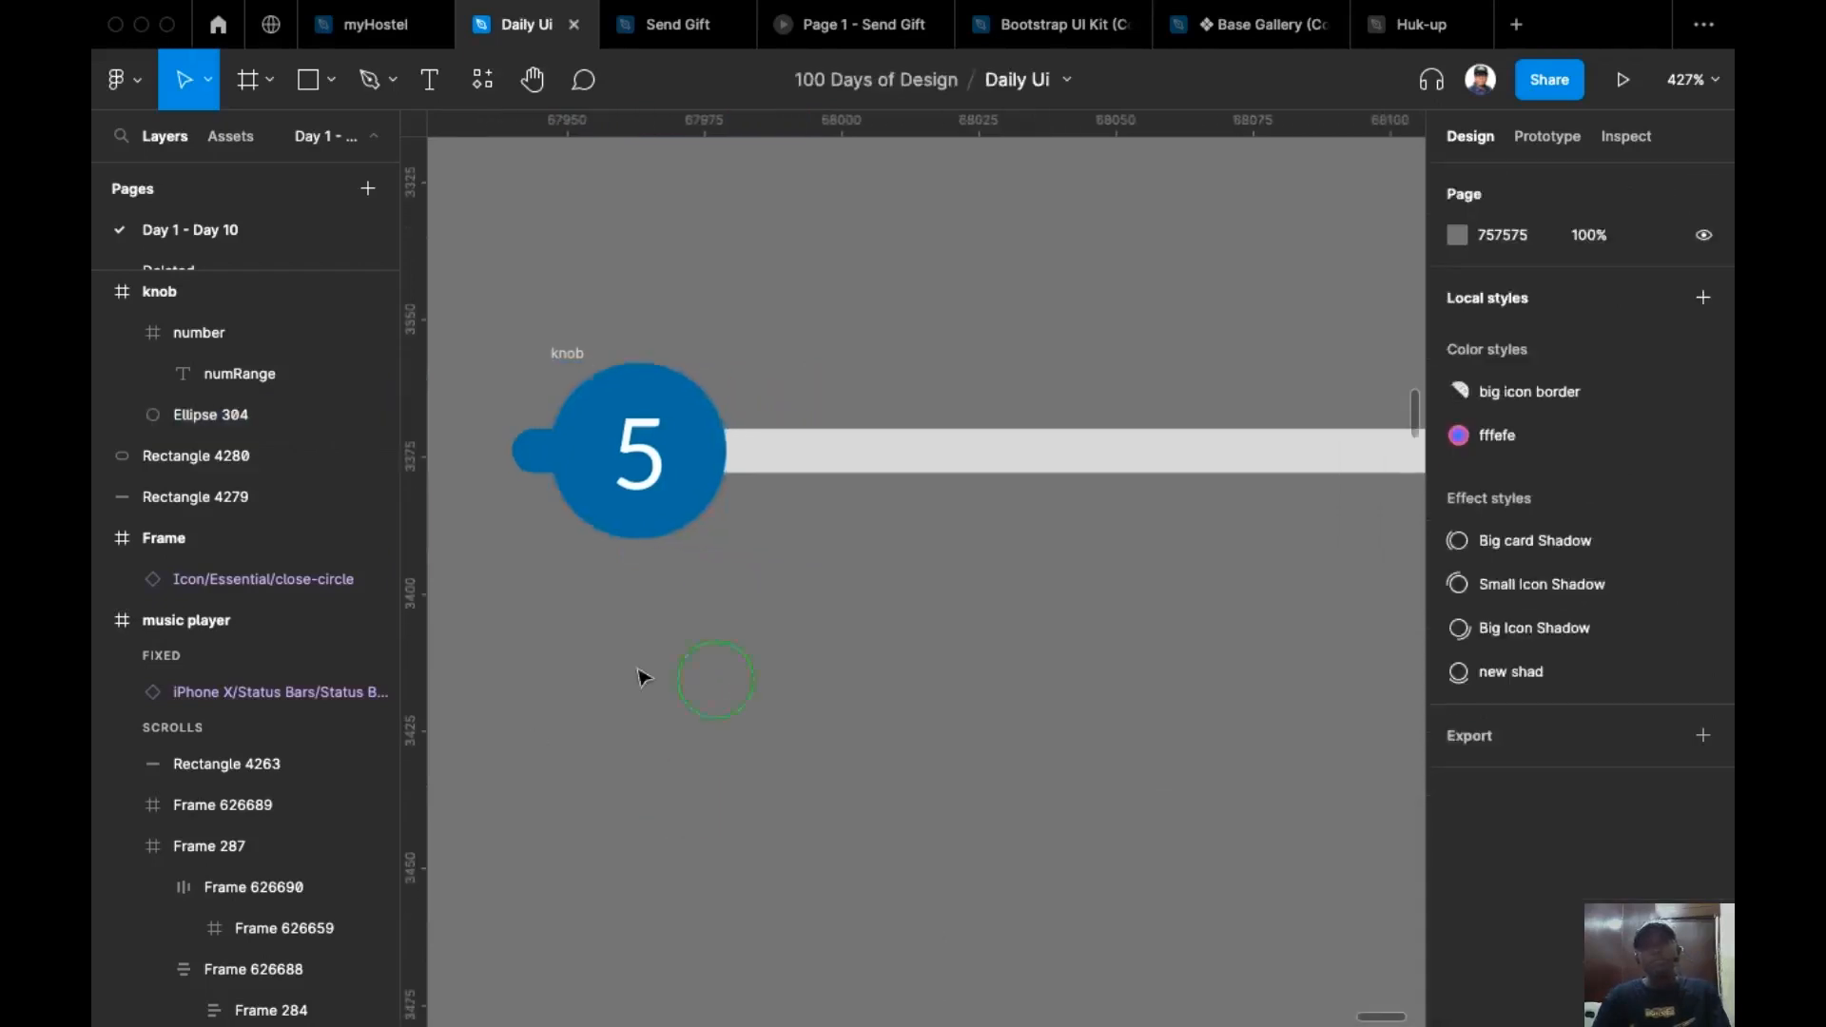
scroll(876, 640, down, 5)
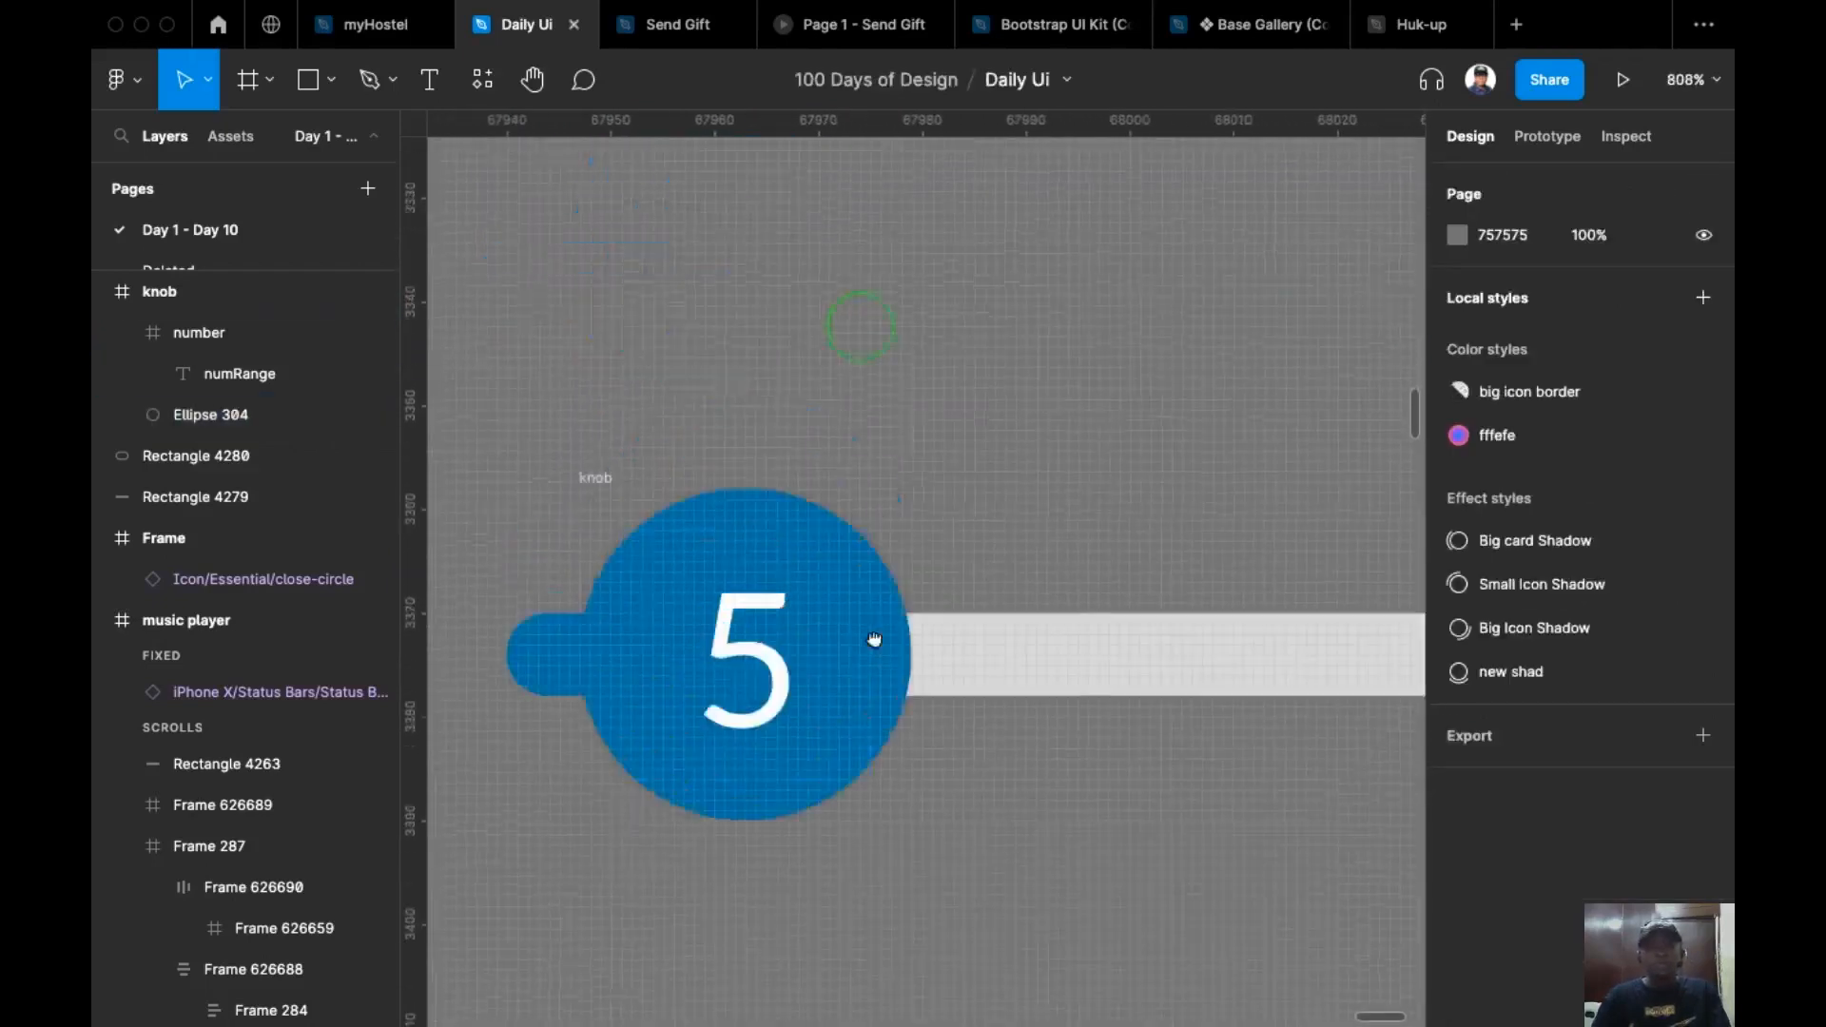
super+click(827, 542)
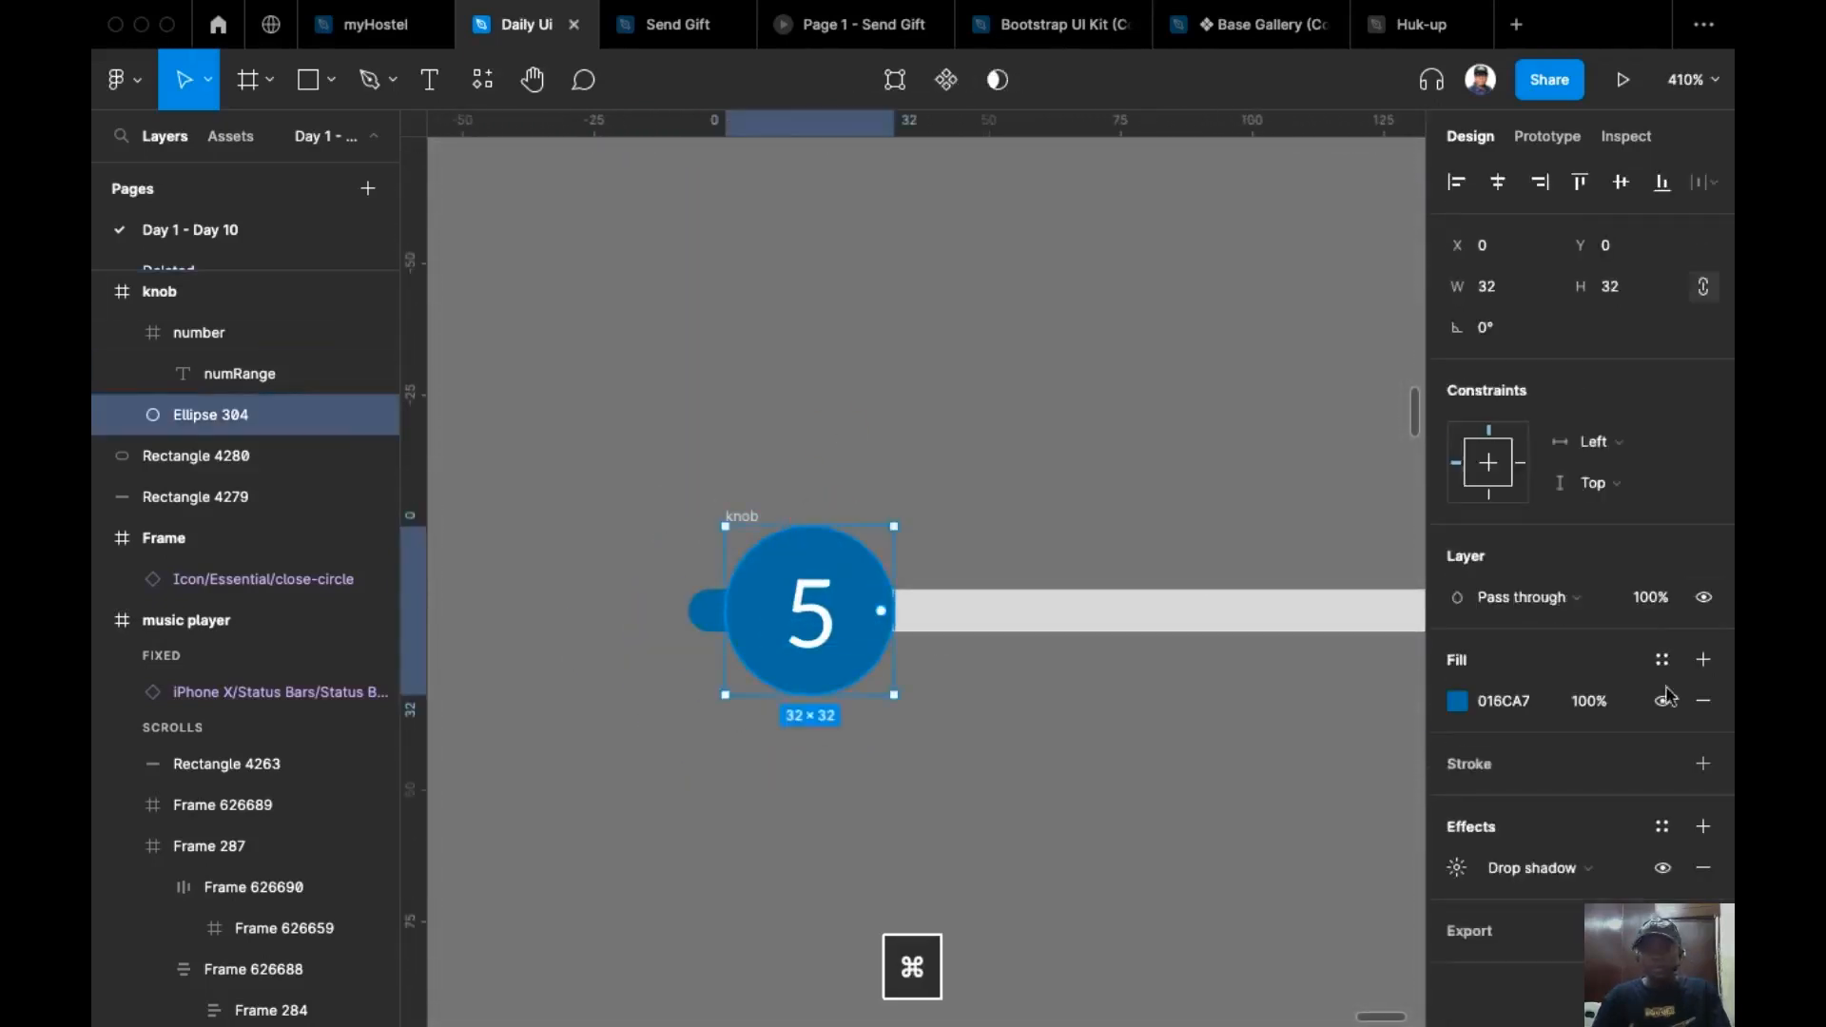
click(1703, 827)
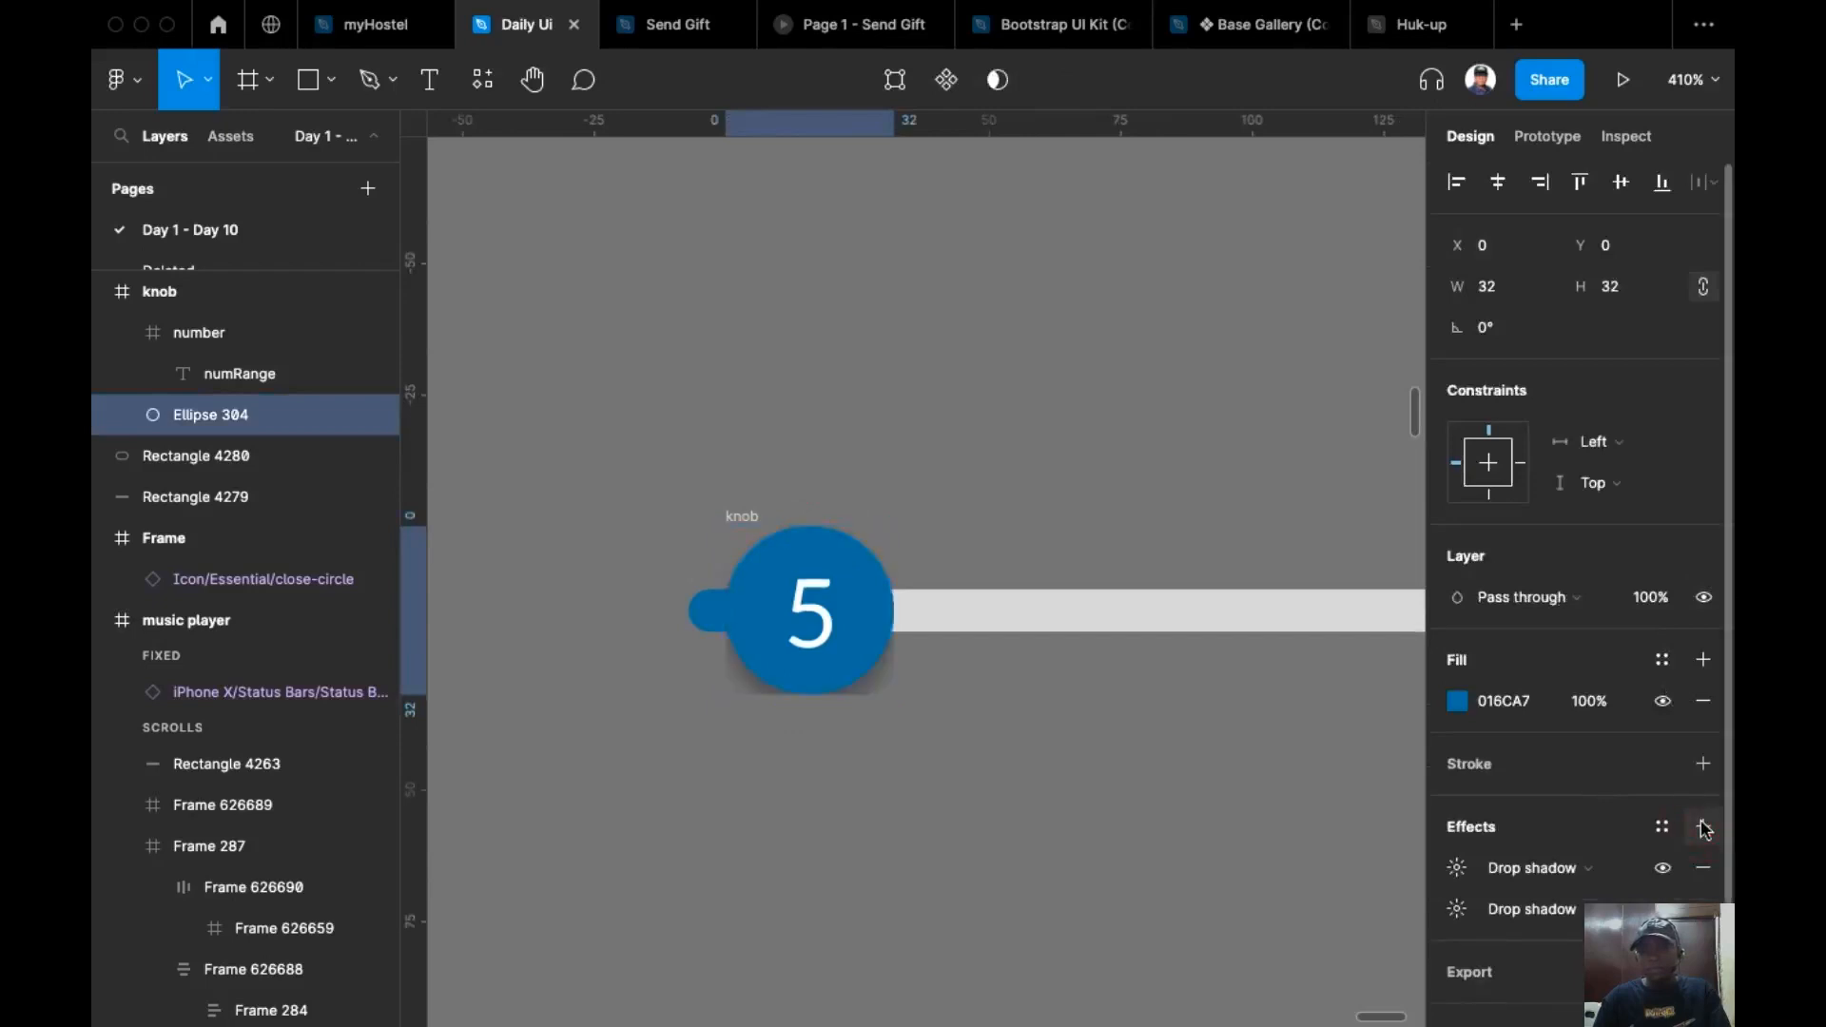
click(1548, 868)
click(1547, 842)
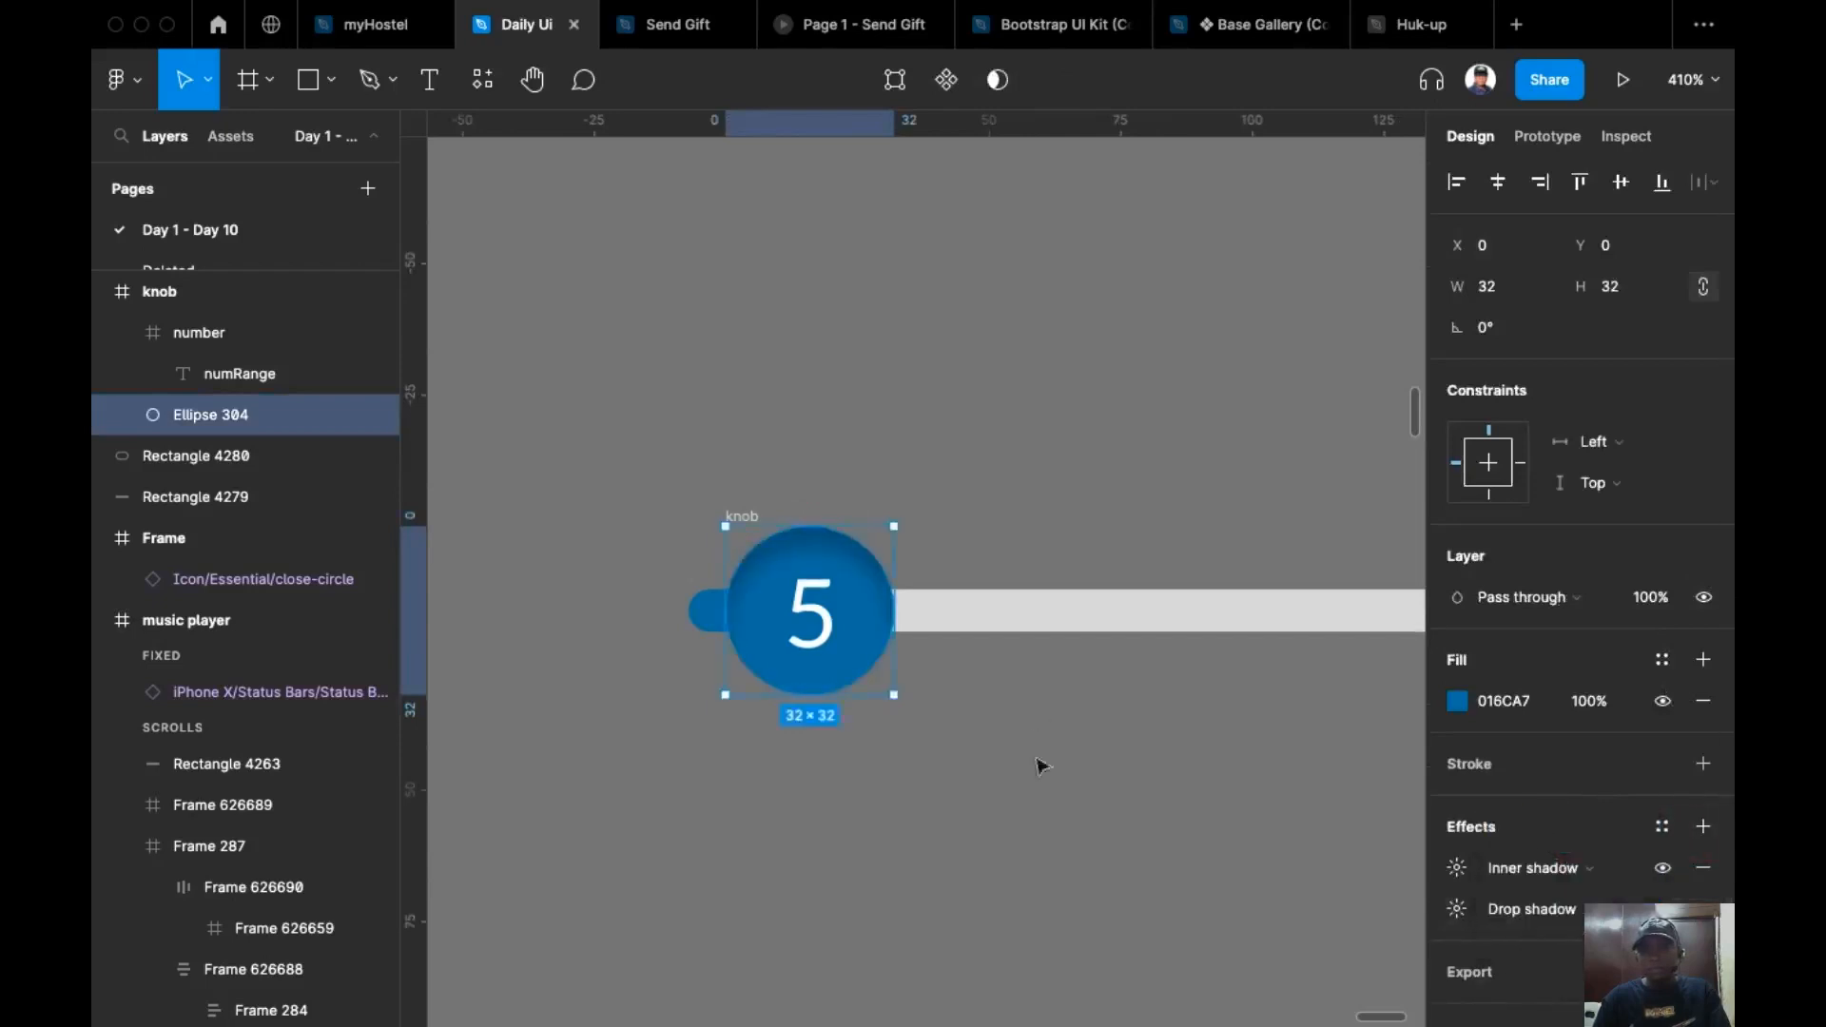
click(1456, 867)
click(1151, 987)
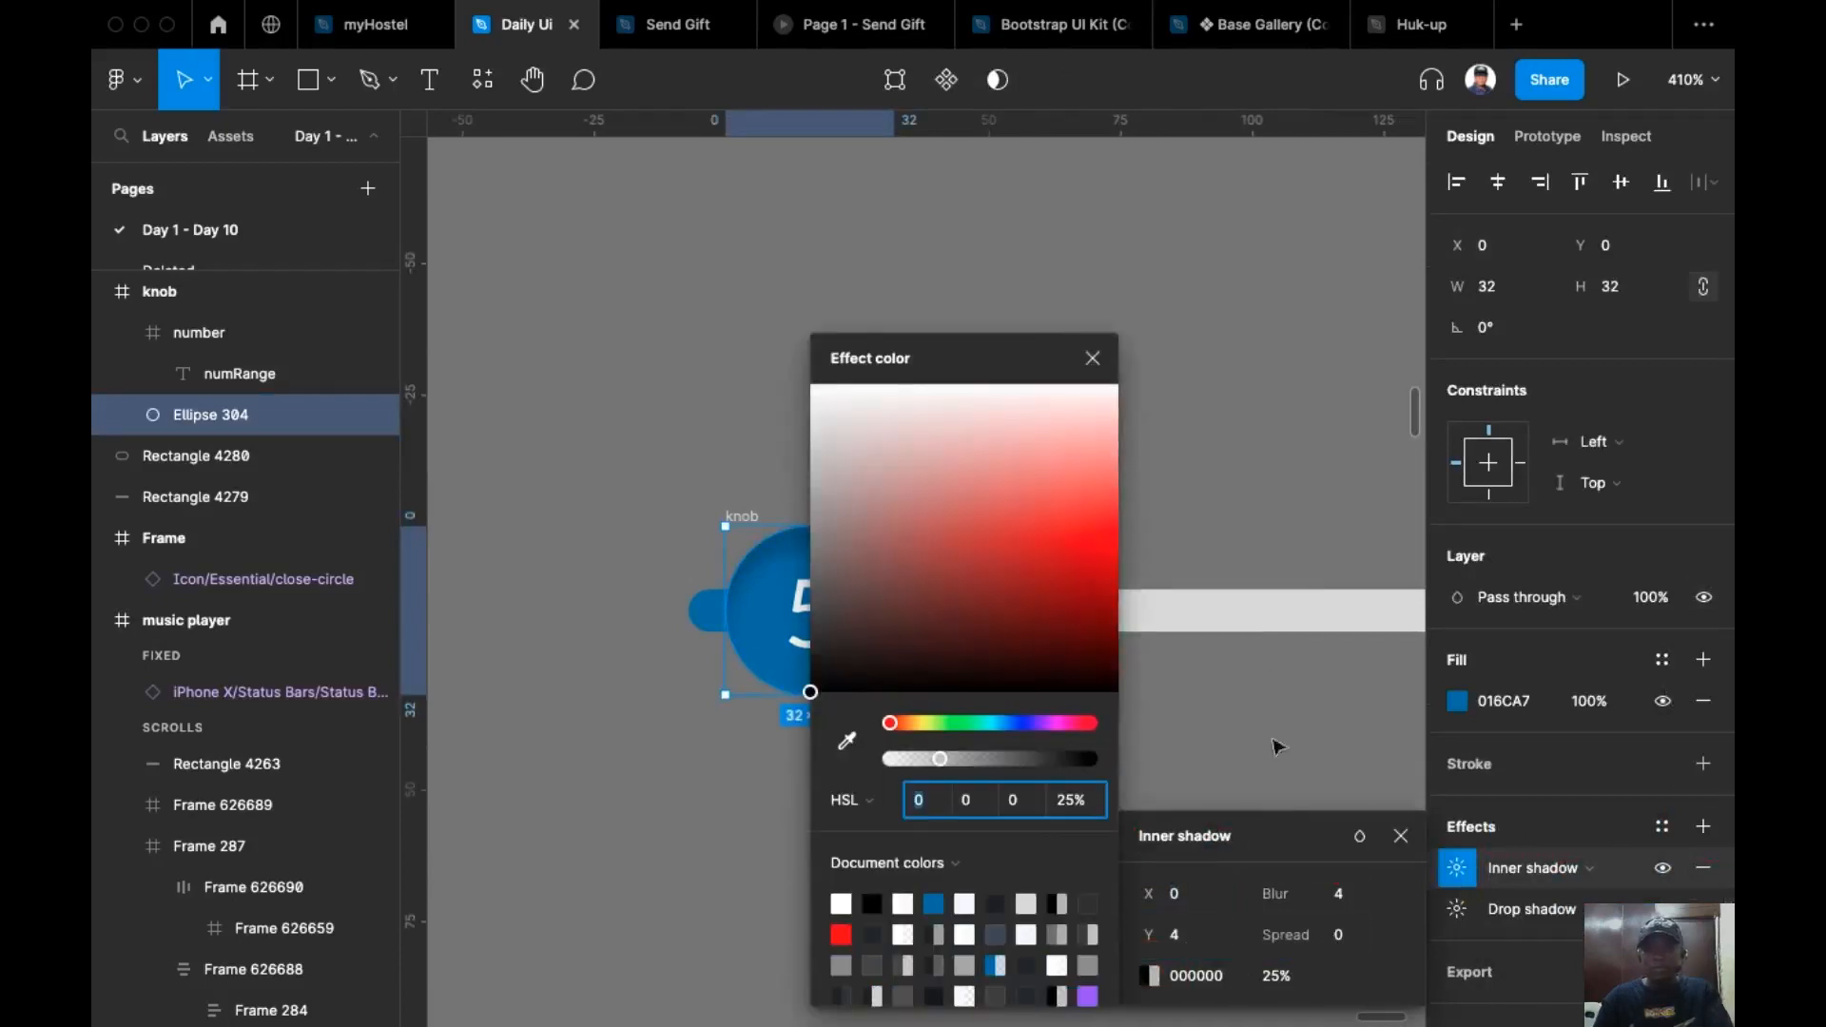
key(Escape)
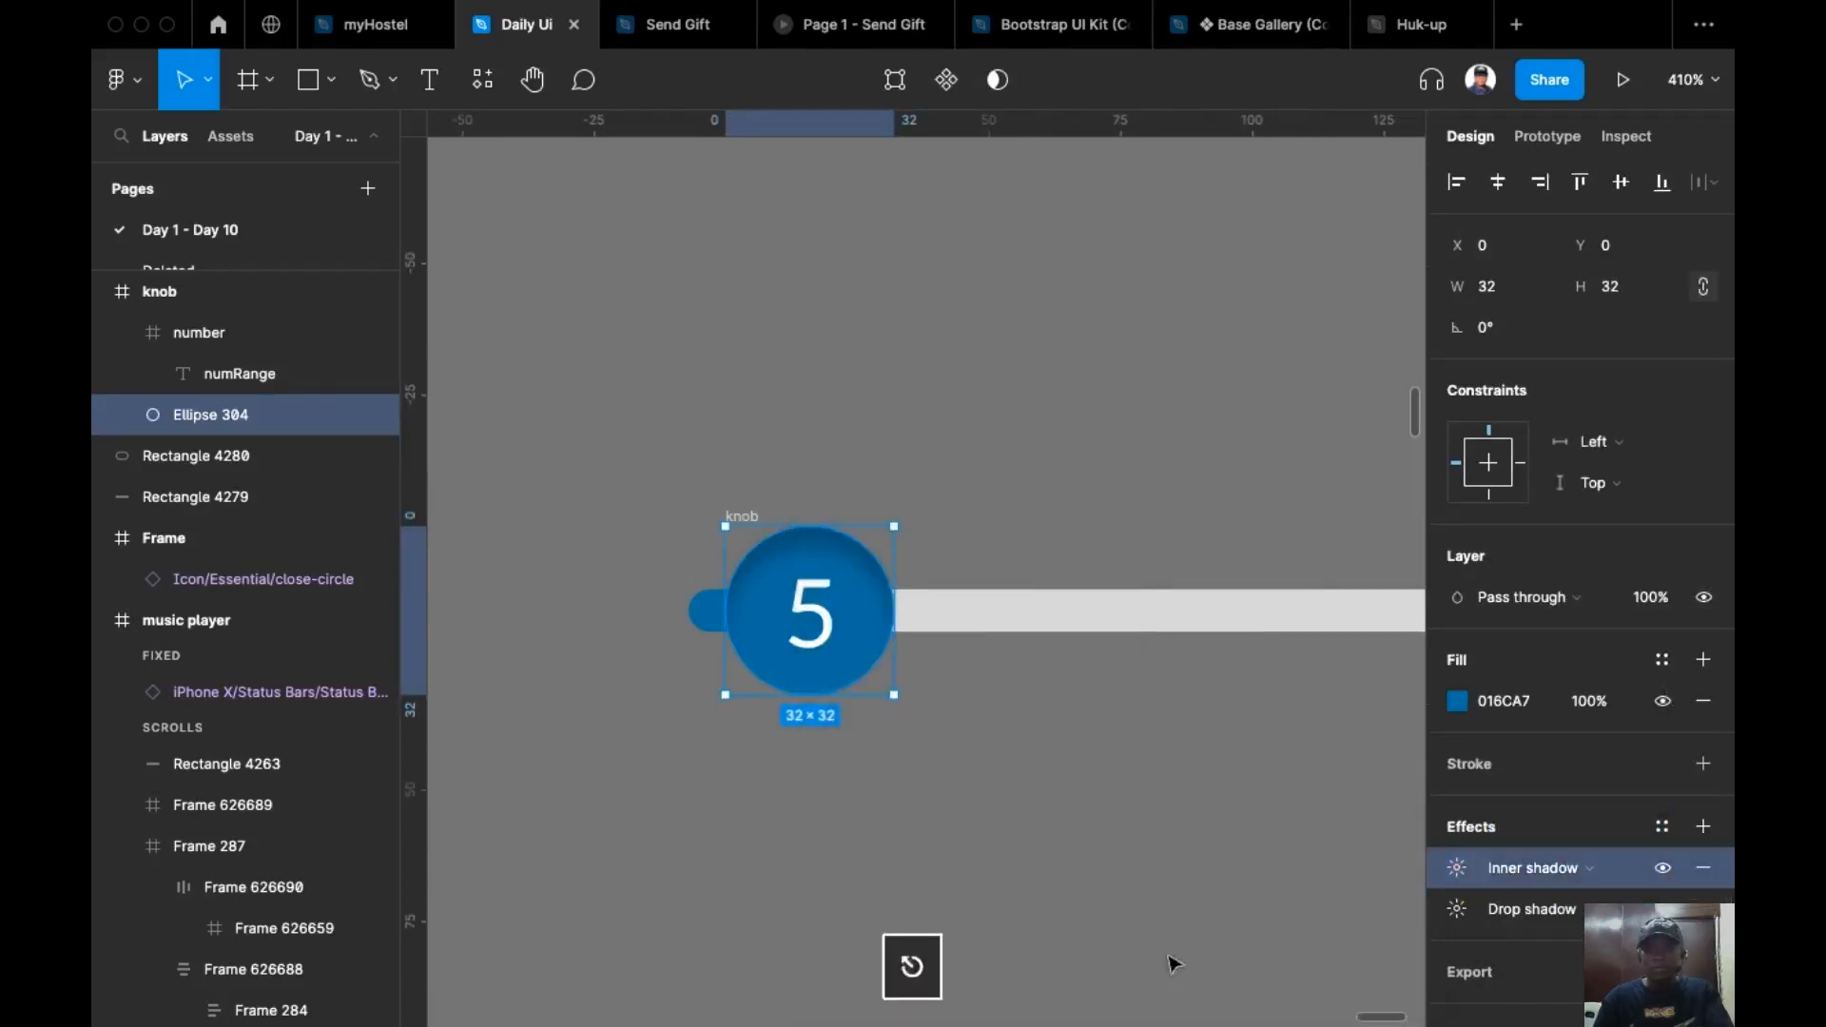
Recolour the inner shadow of the knob's blue circle to a light tint.
click(1455, 877)
click(1150, 987)
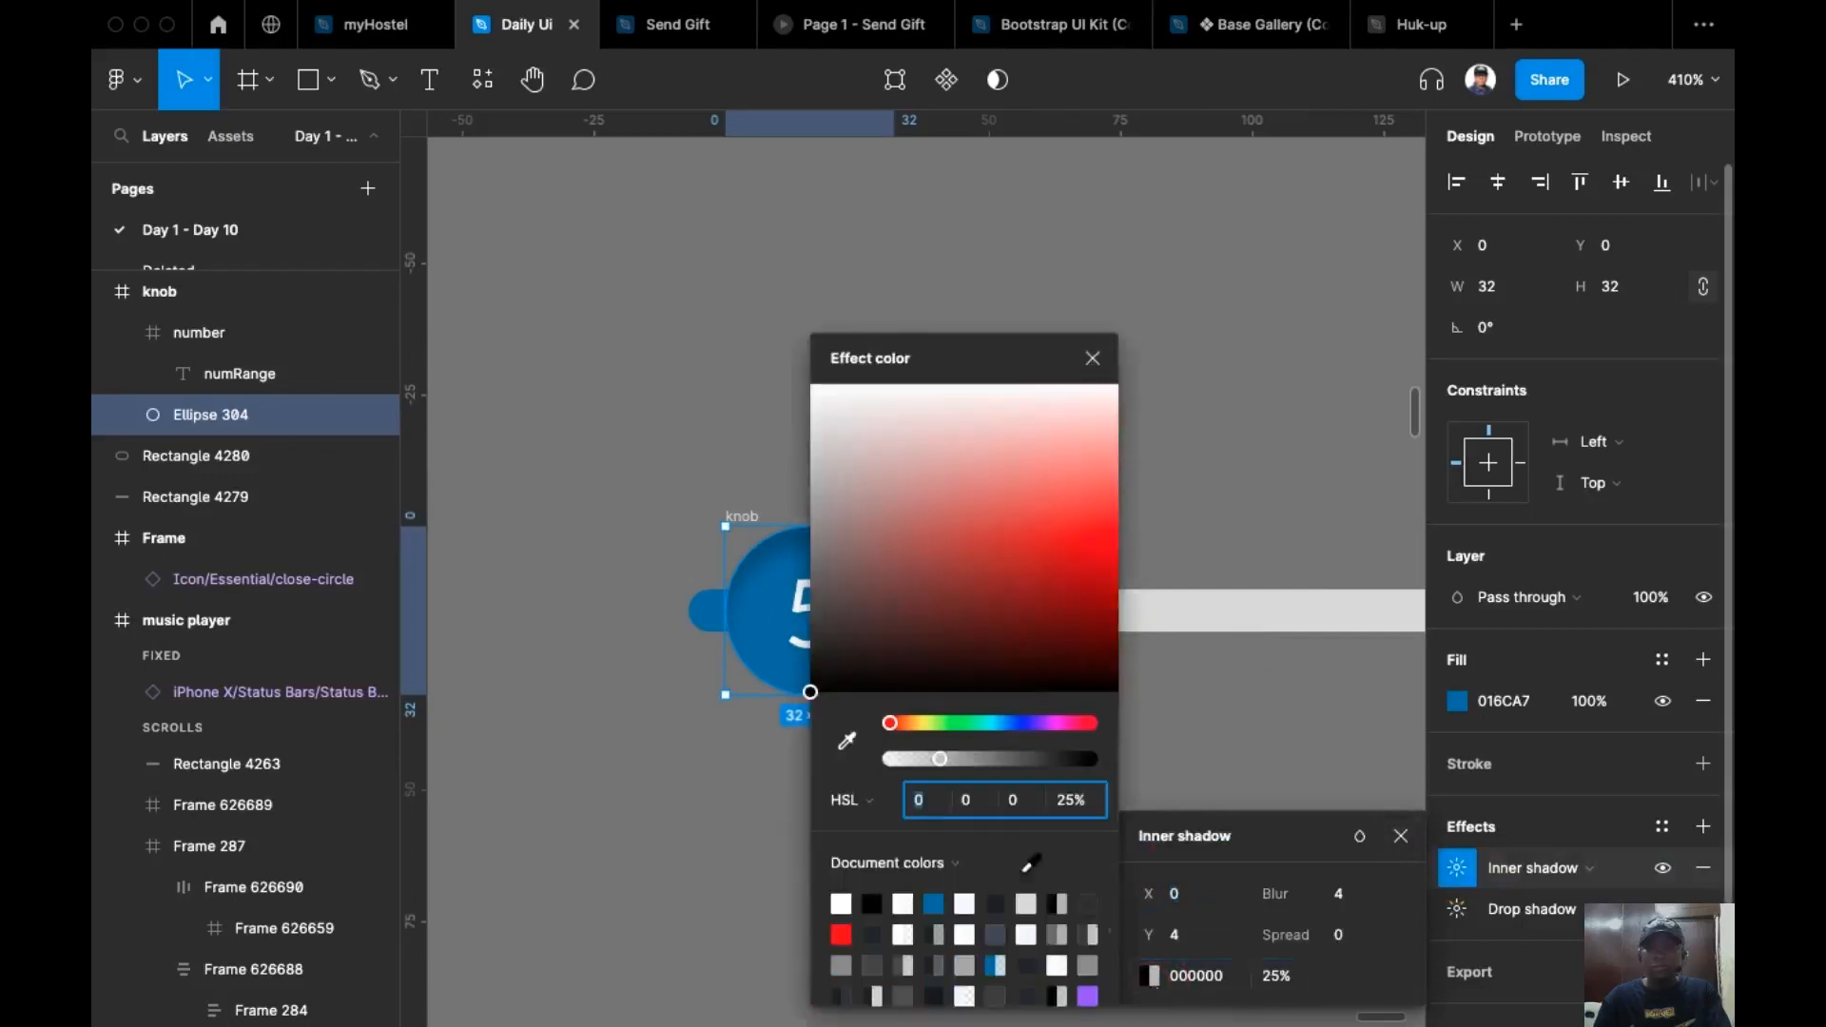
drag(937, 357, 1286, 253)
drag(1268, 327, 1328, 308)
click(774, 314)
scroll(550, 359, down, 4)
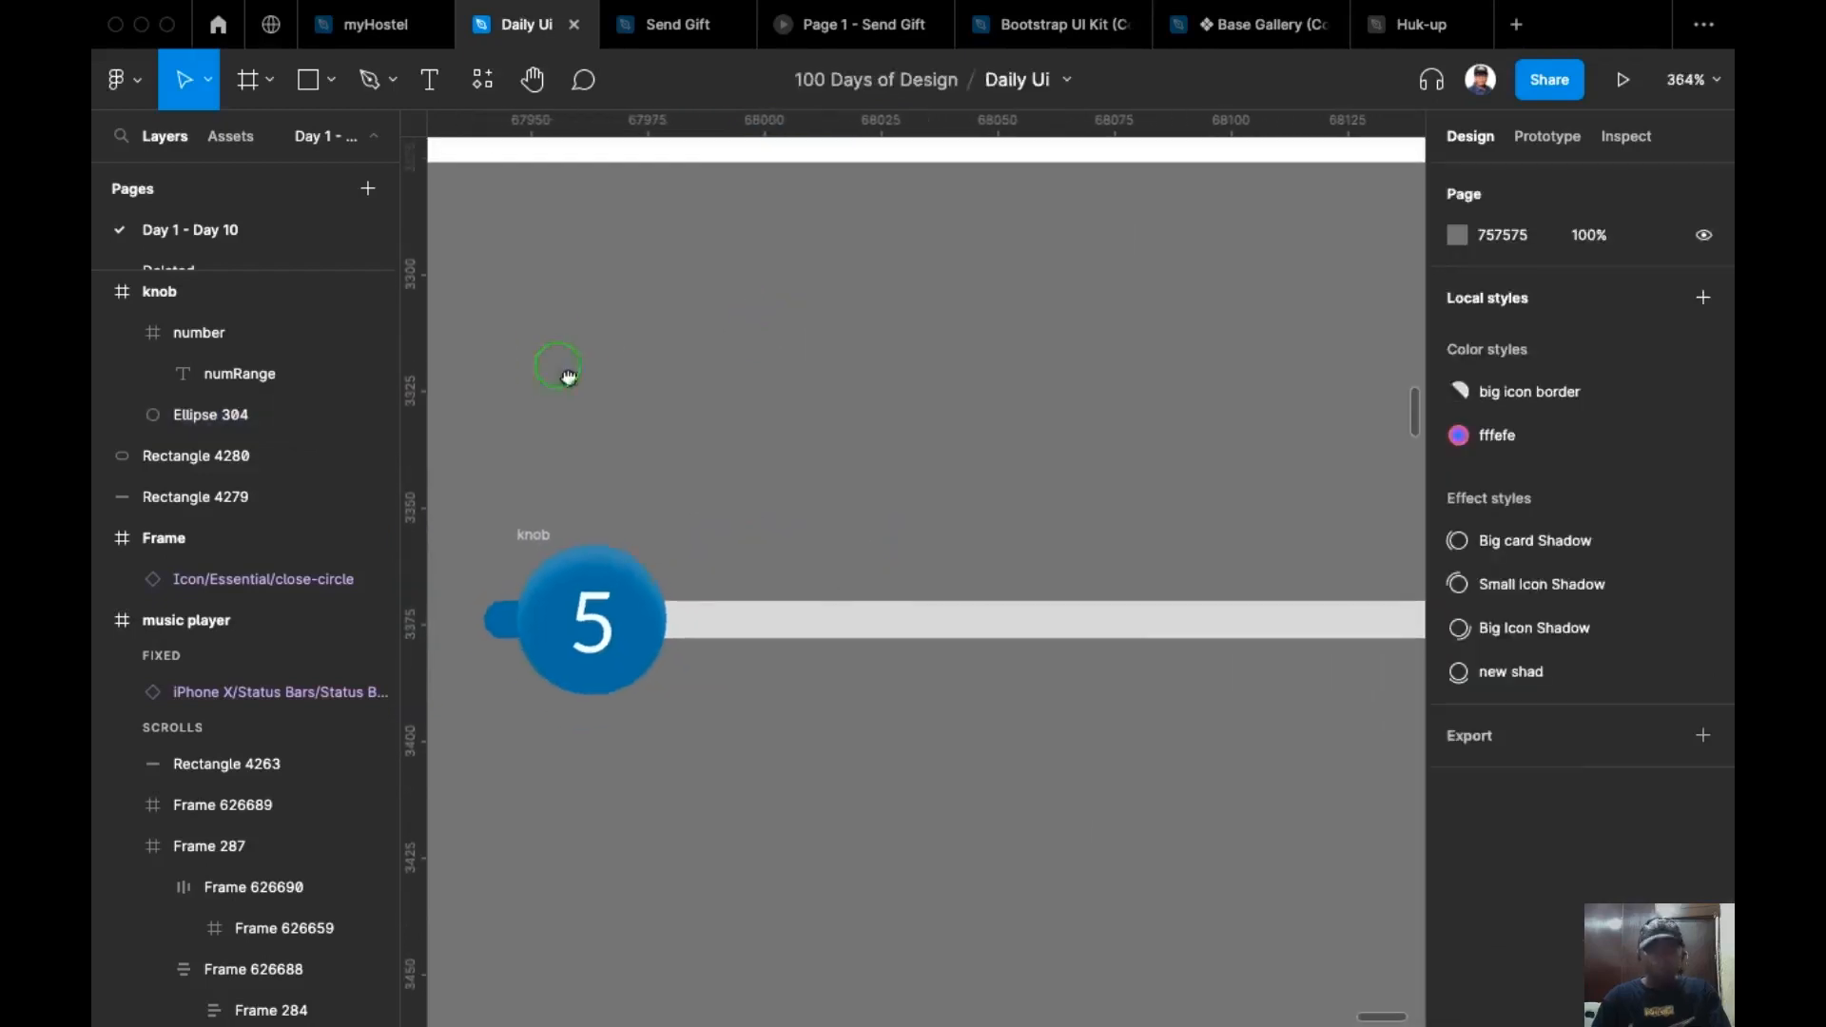
scroll(691, 397, down, 5)
scroll(760, 464, up, 3)
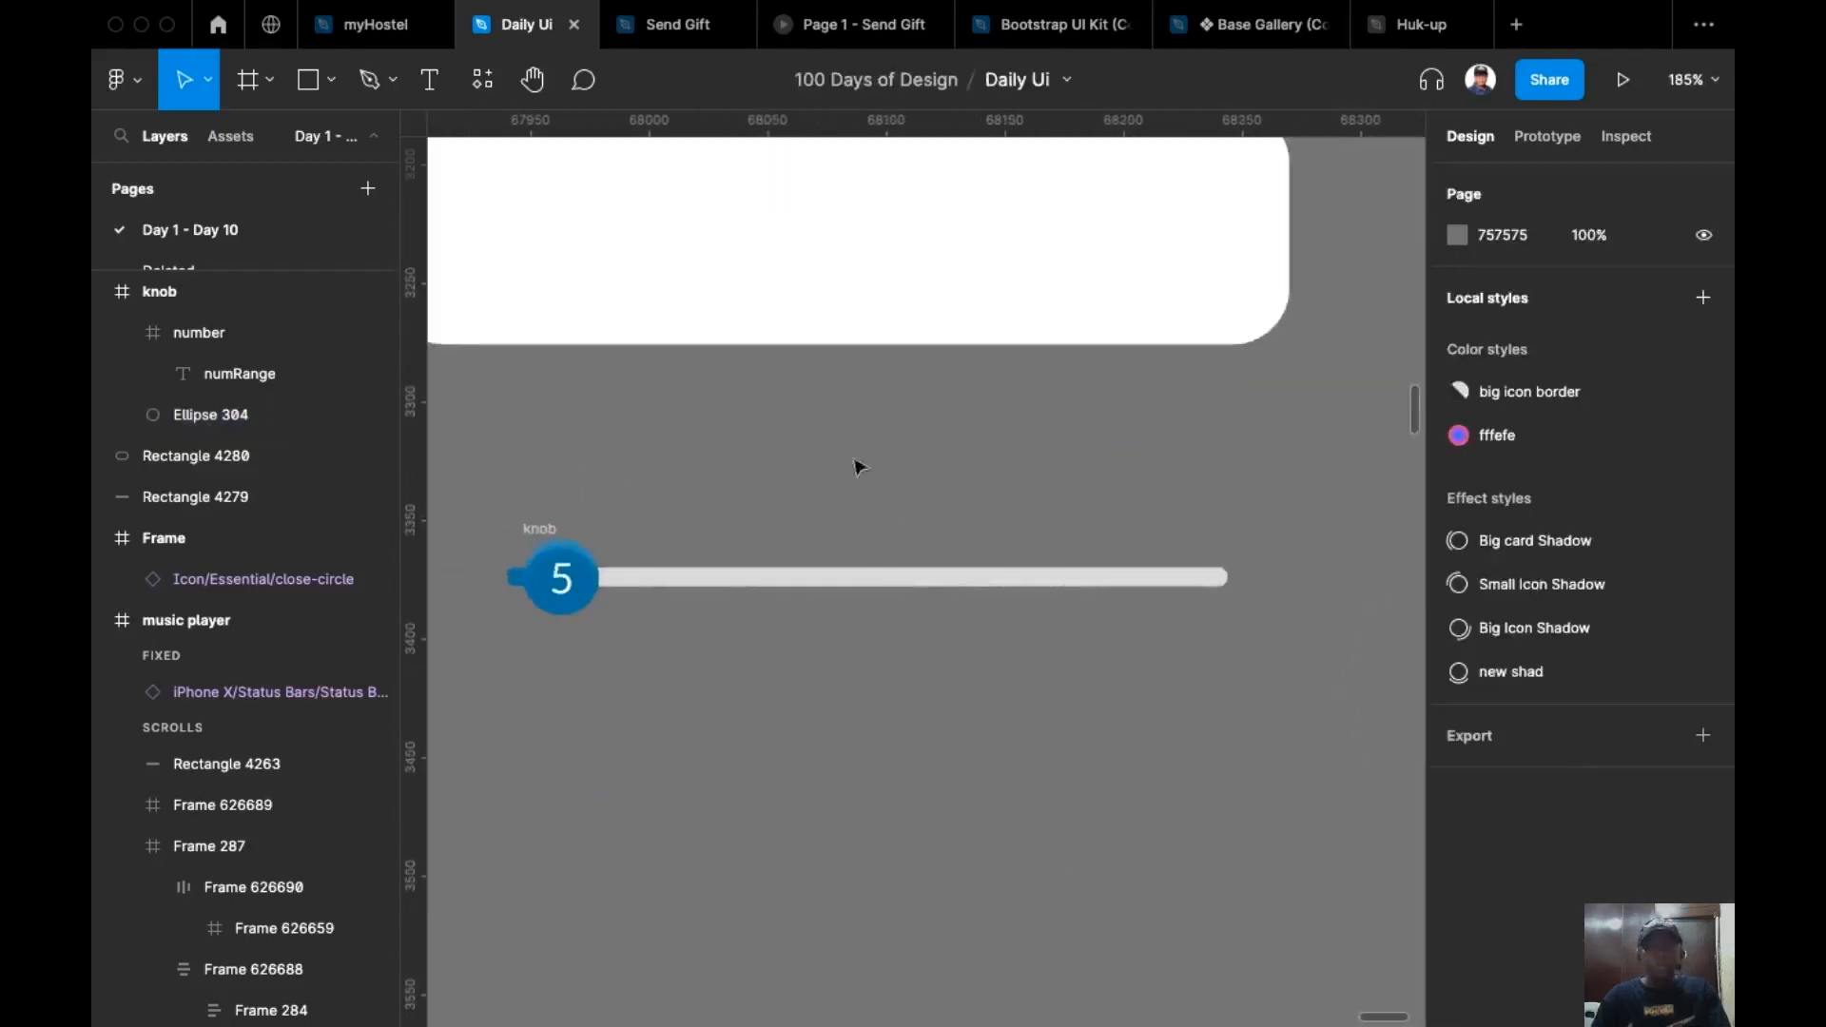
Group the blue fill bar with the grey track and convert the group to a frame.
click(512, 583)
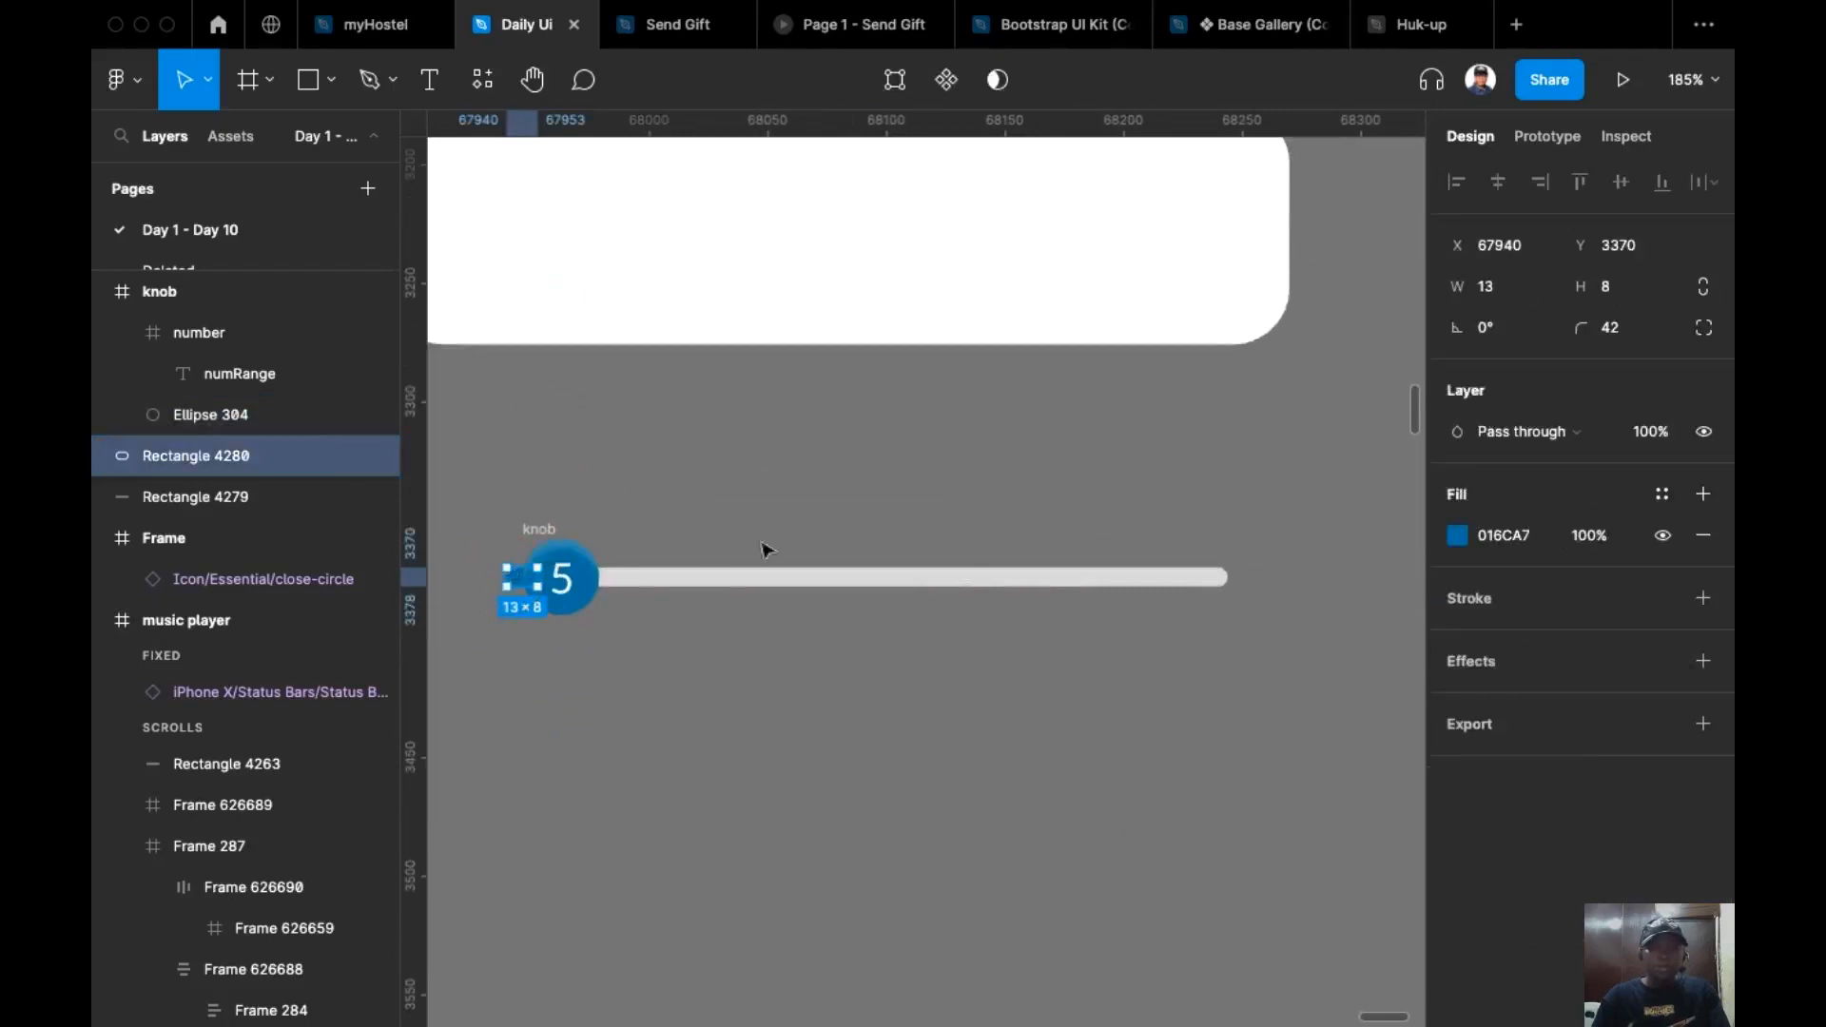
shift+click(816, 577)
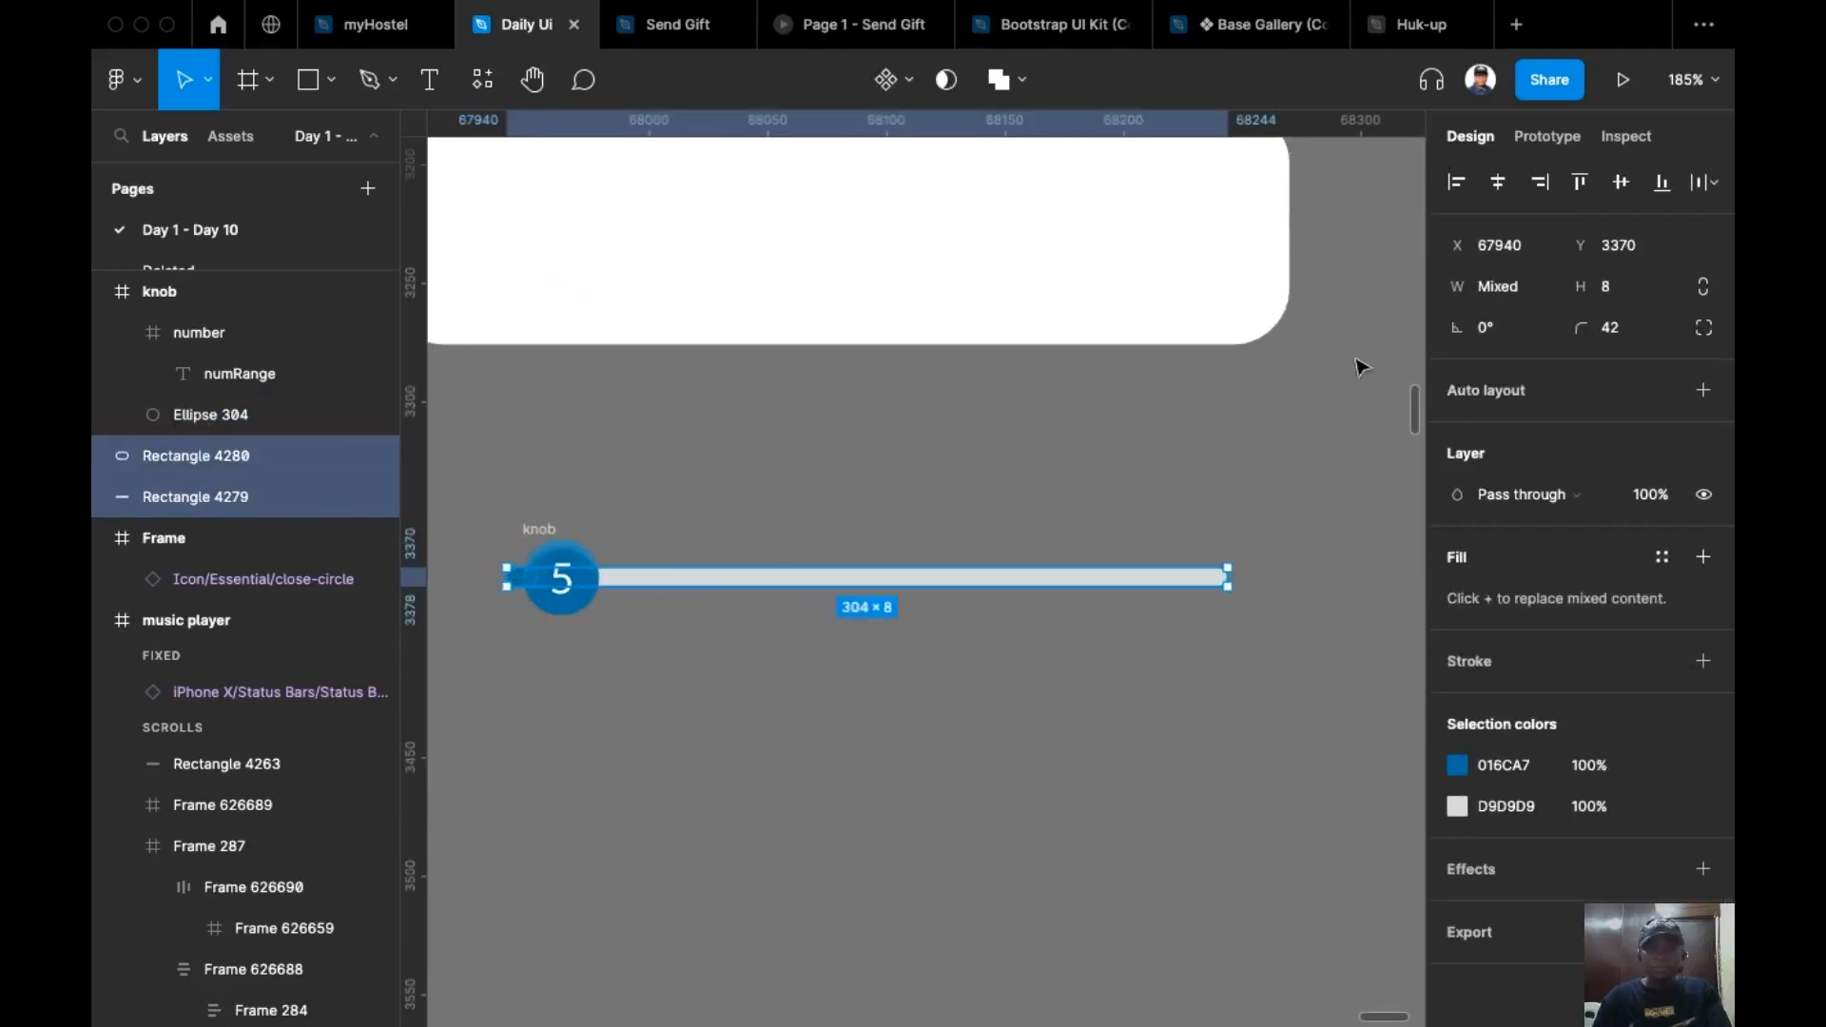
key(super+g)
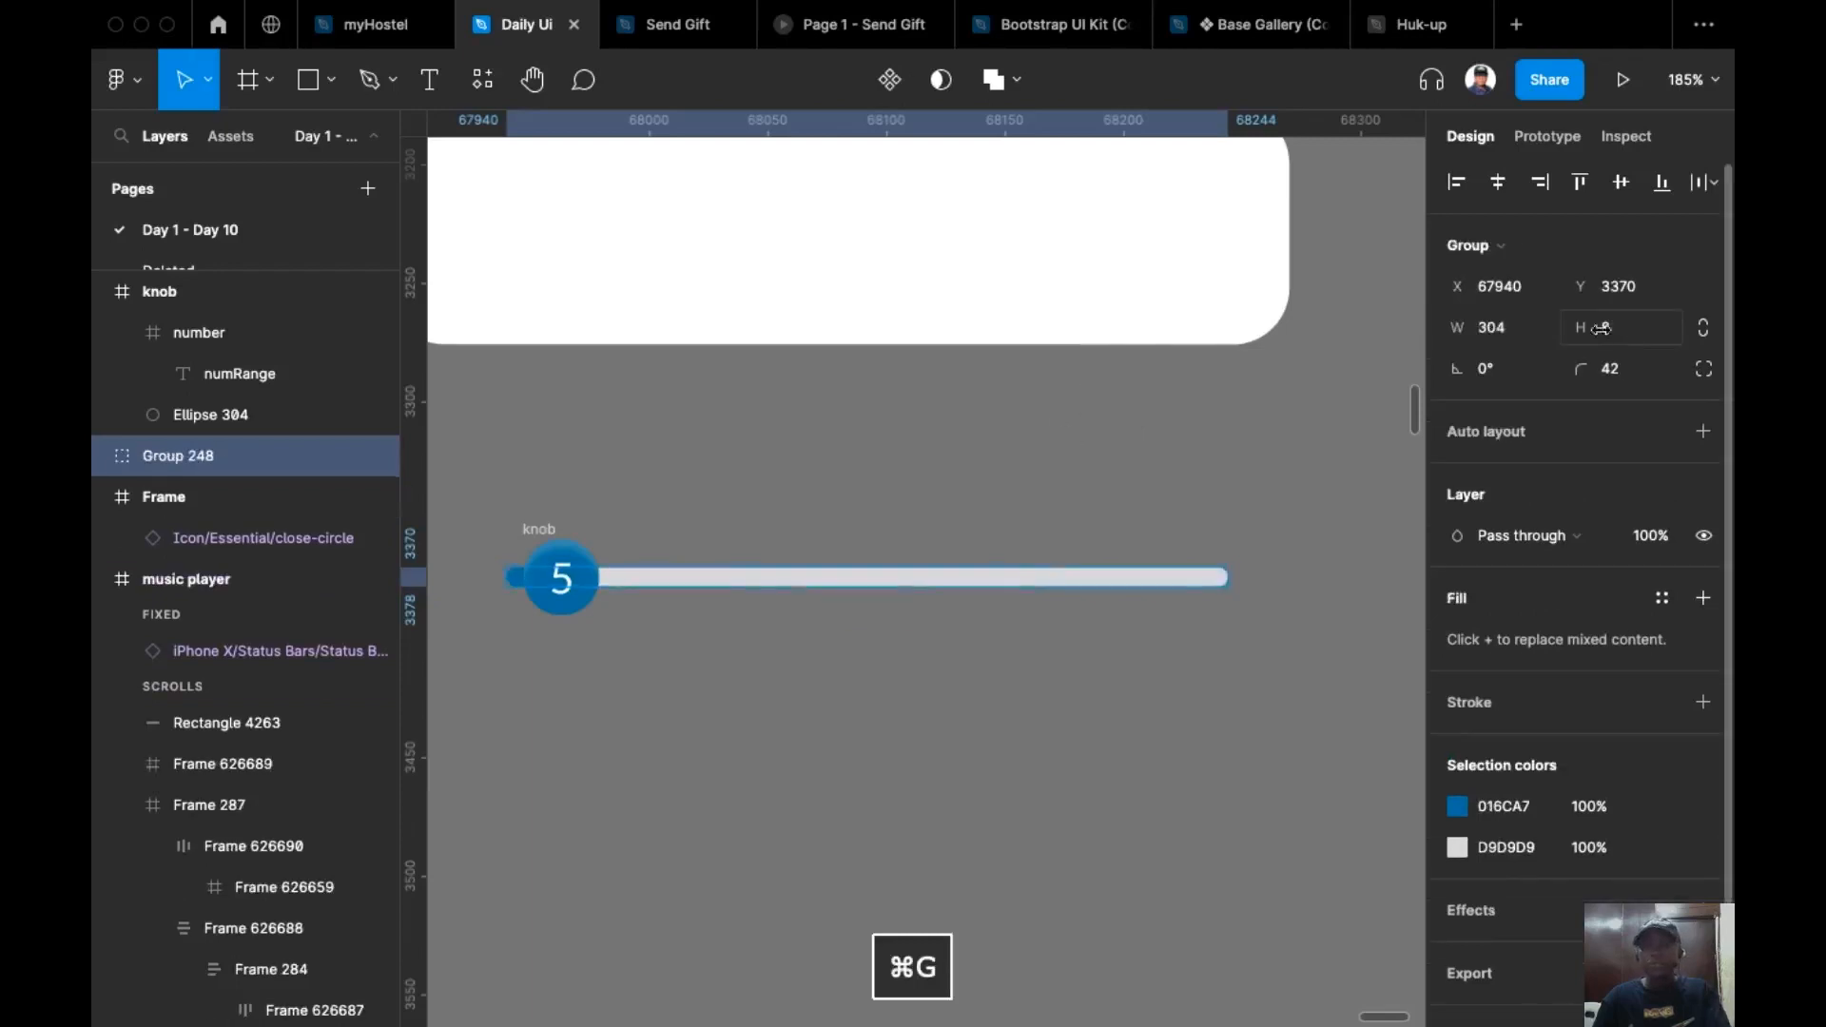
click(1576, 259)
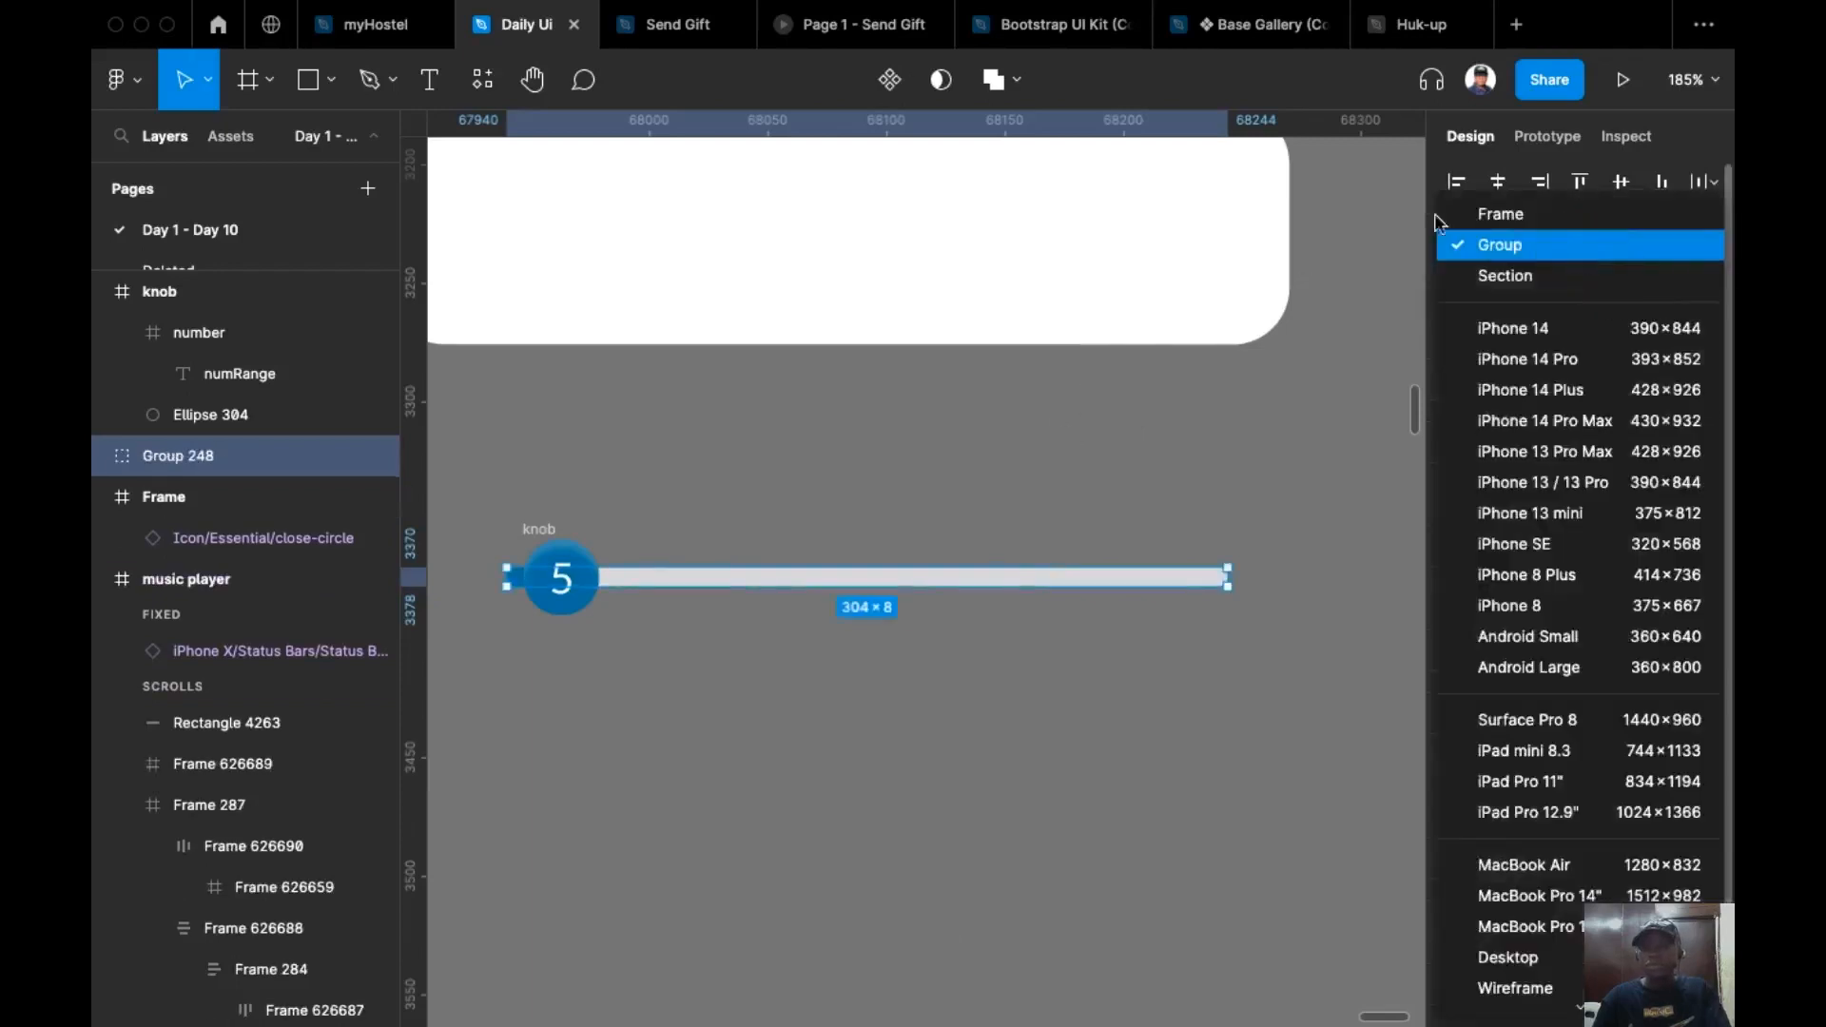
click(1505, 219)
Rename the new frame holding the two bars as progreas.
ctrl+scroll(472, 574, up, 5)
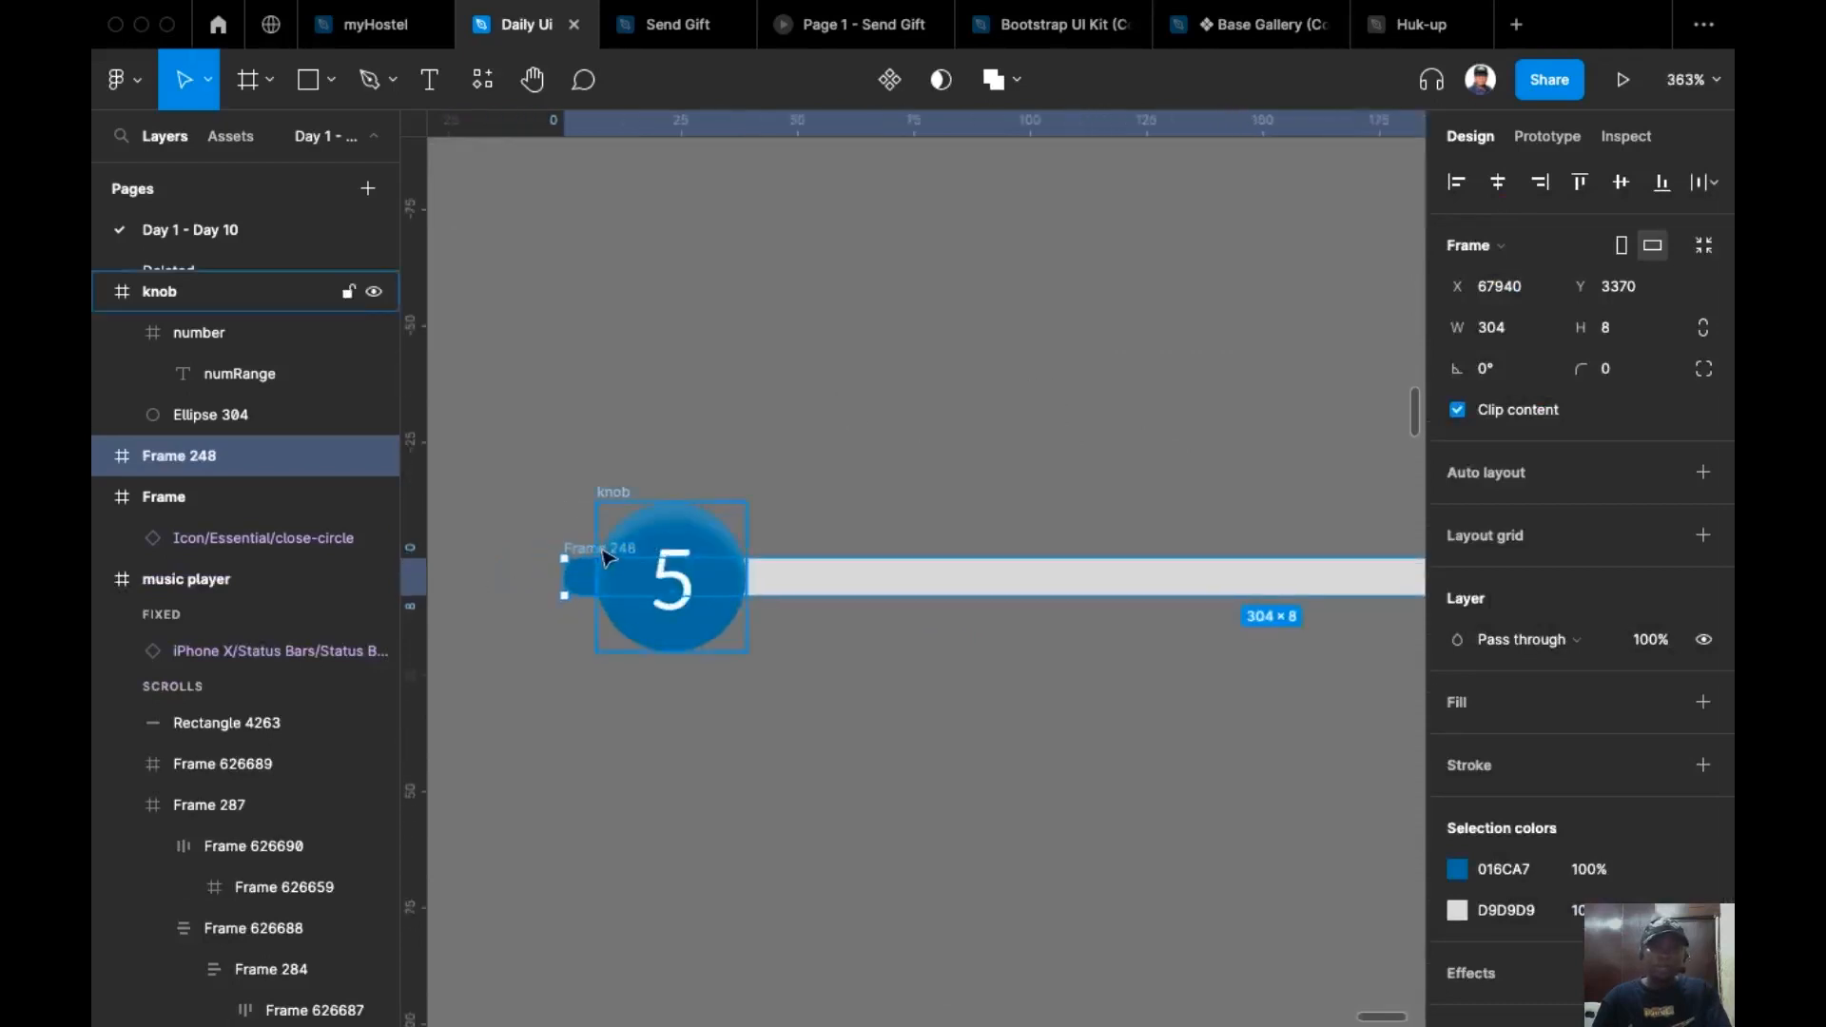
double_click(581, 549)
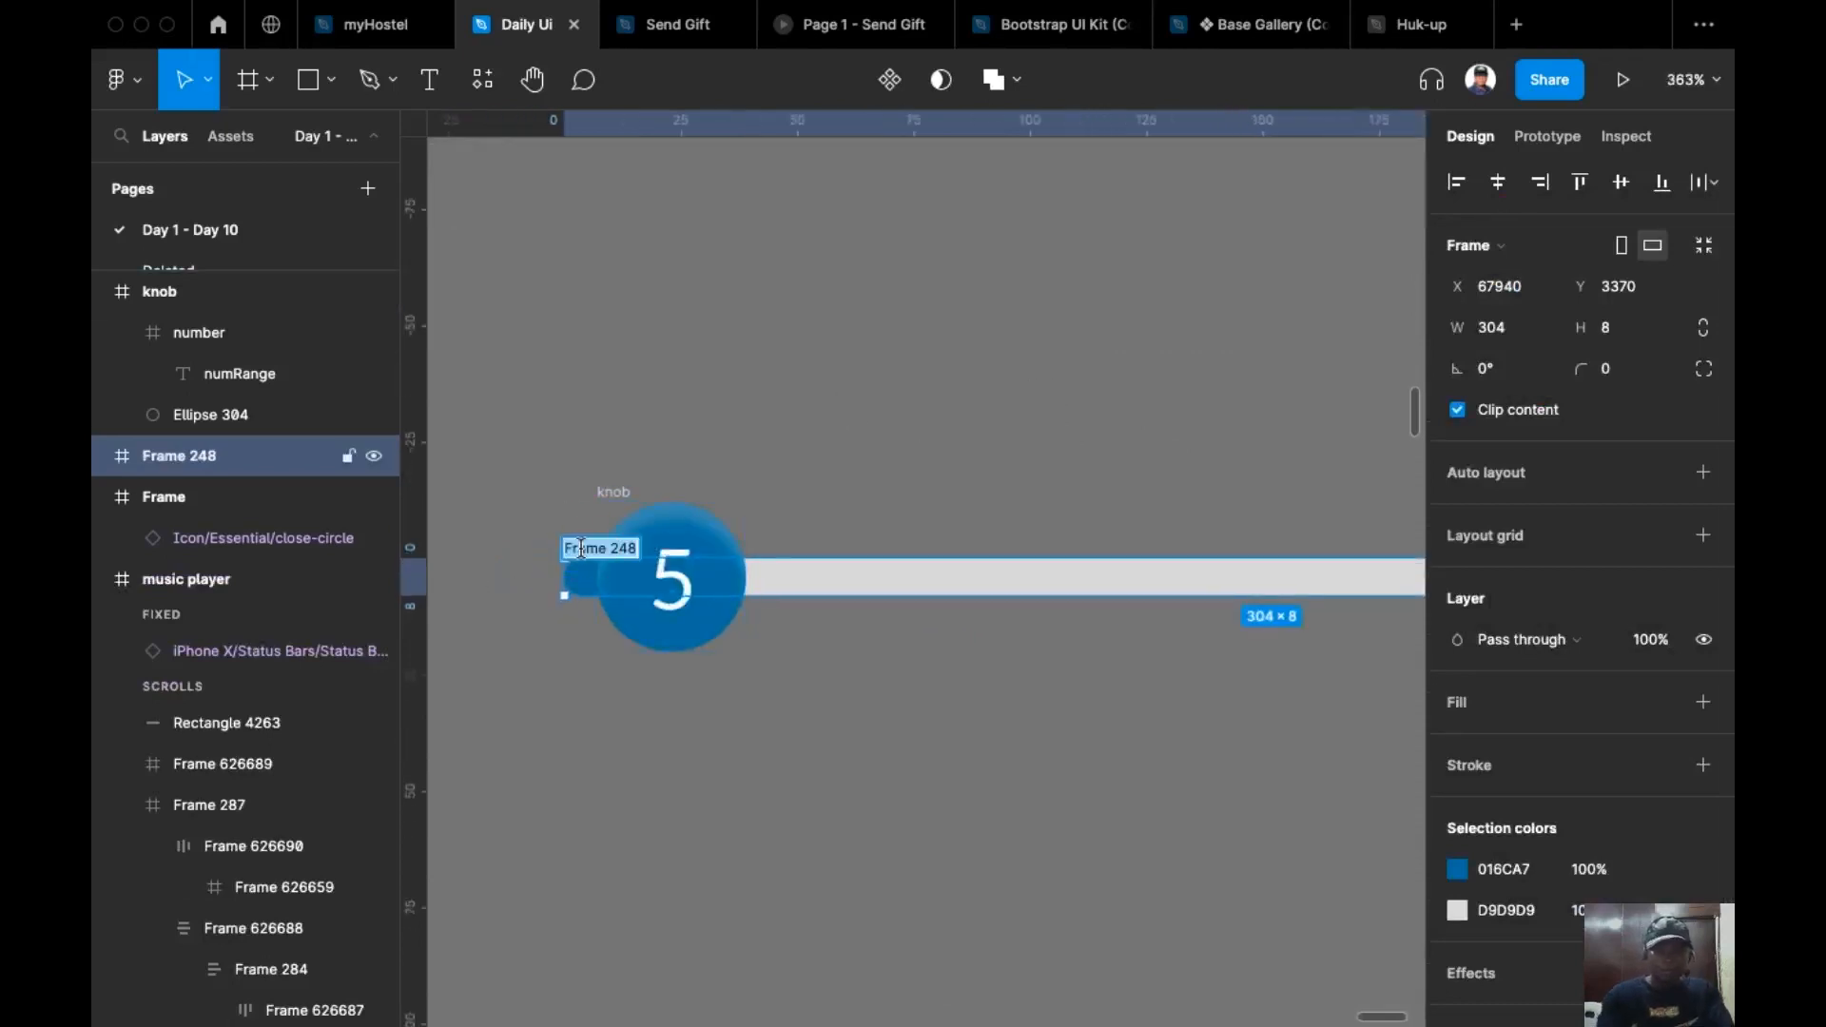
text(progreas)
click(693, 396)
scroll(693, 395, down, 5)
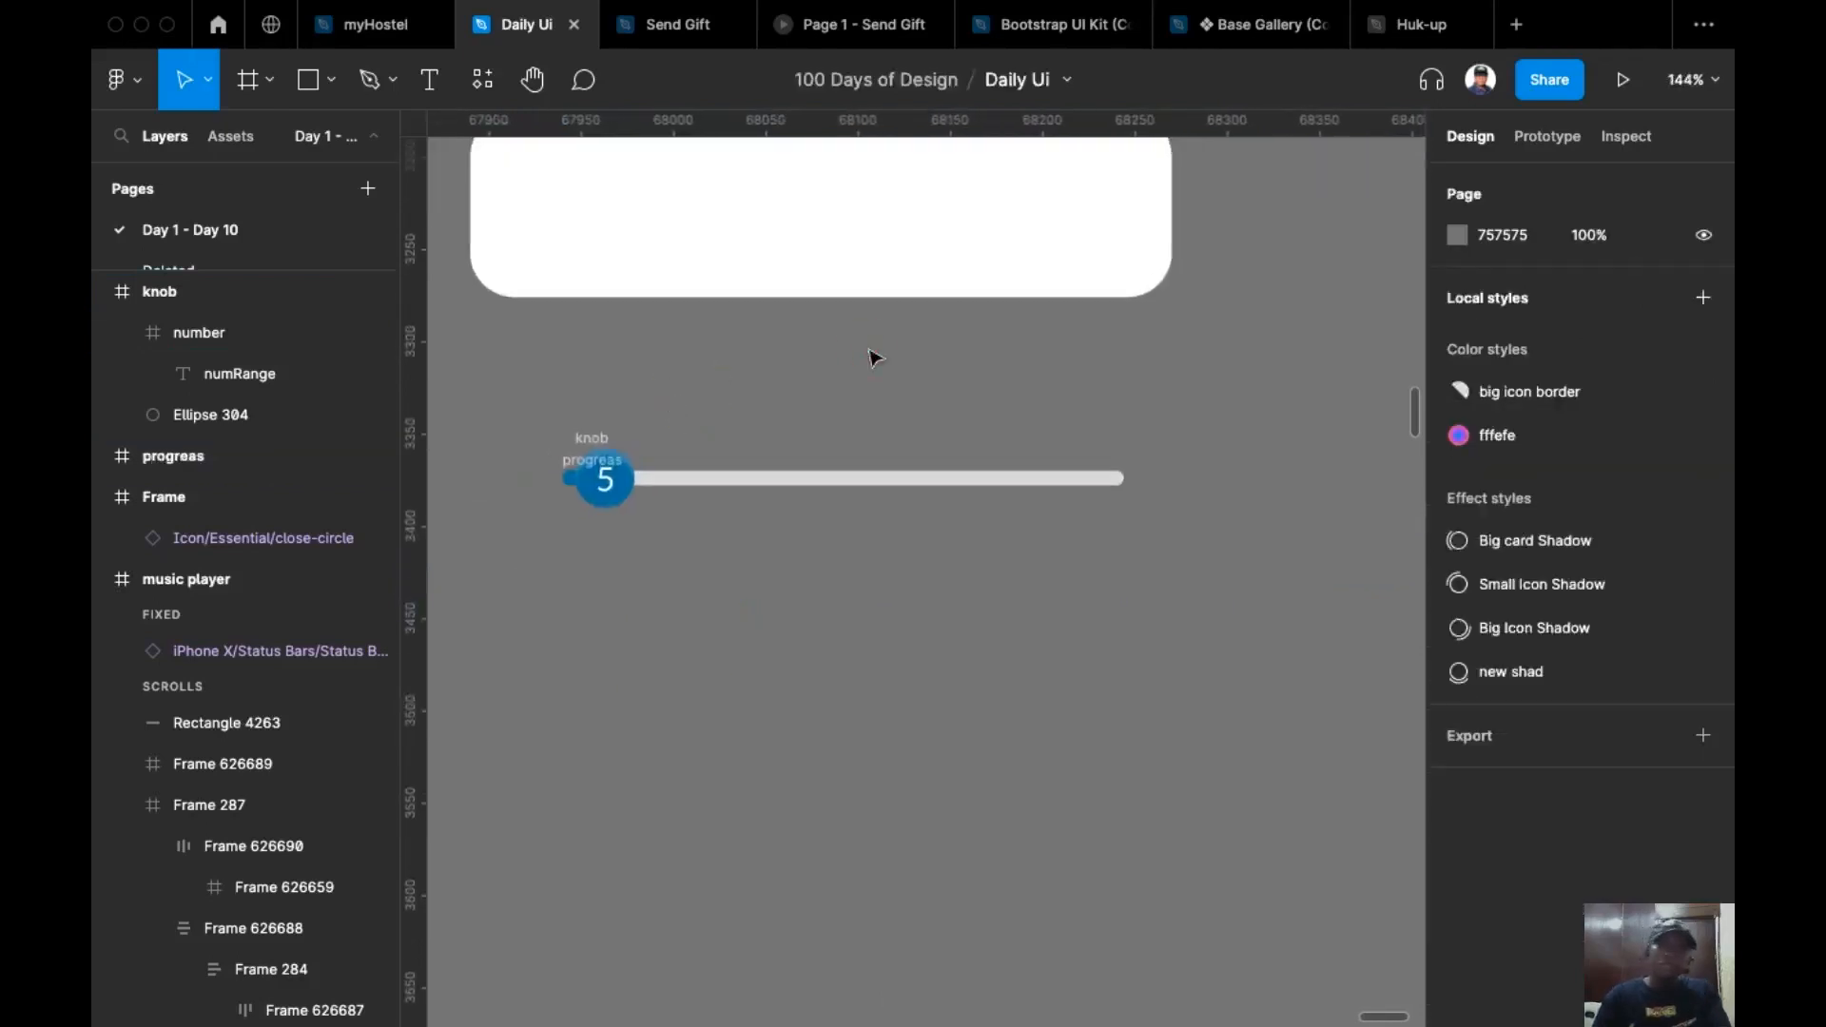
Group the knob with the progreas frame and turn the group into a frame.
drag(522, 367, 1296, 613)
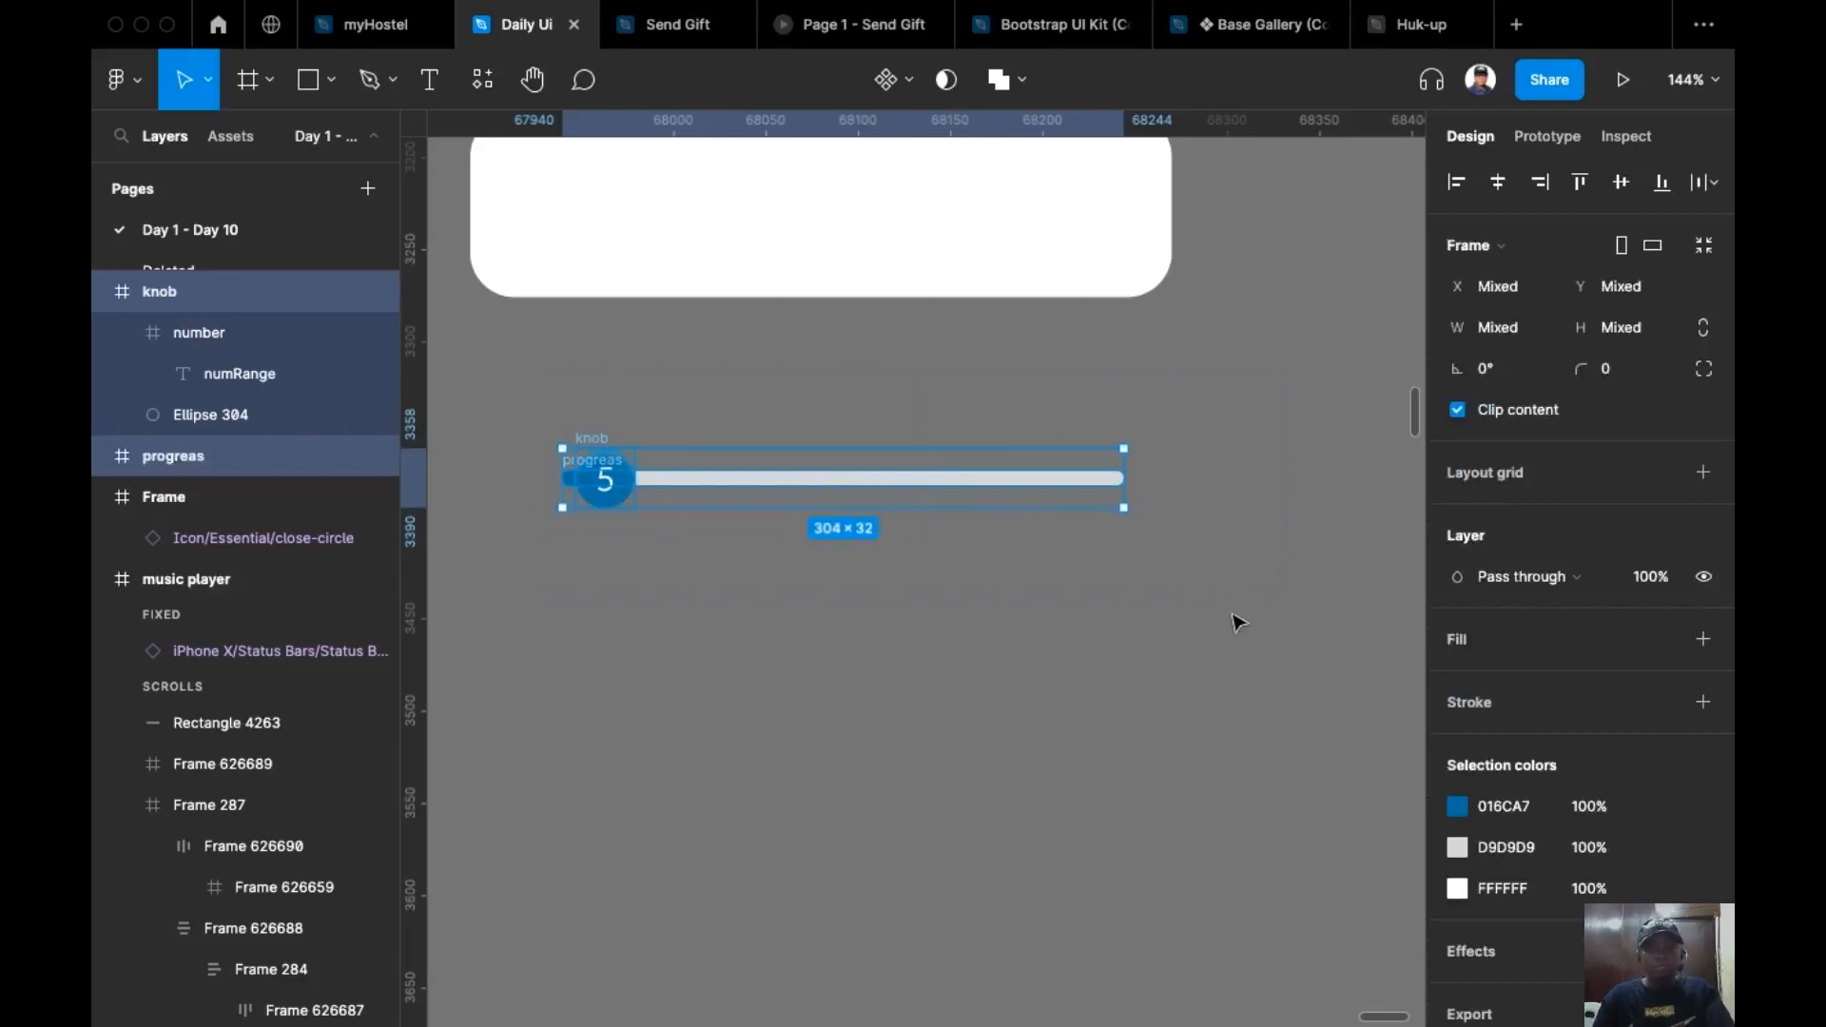
key(super+g)
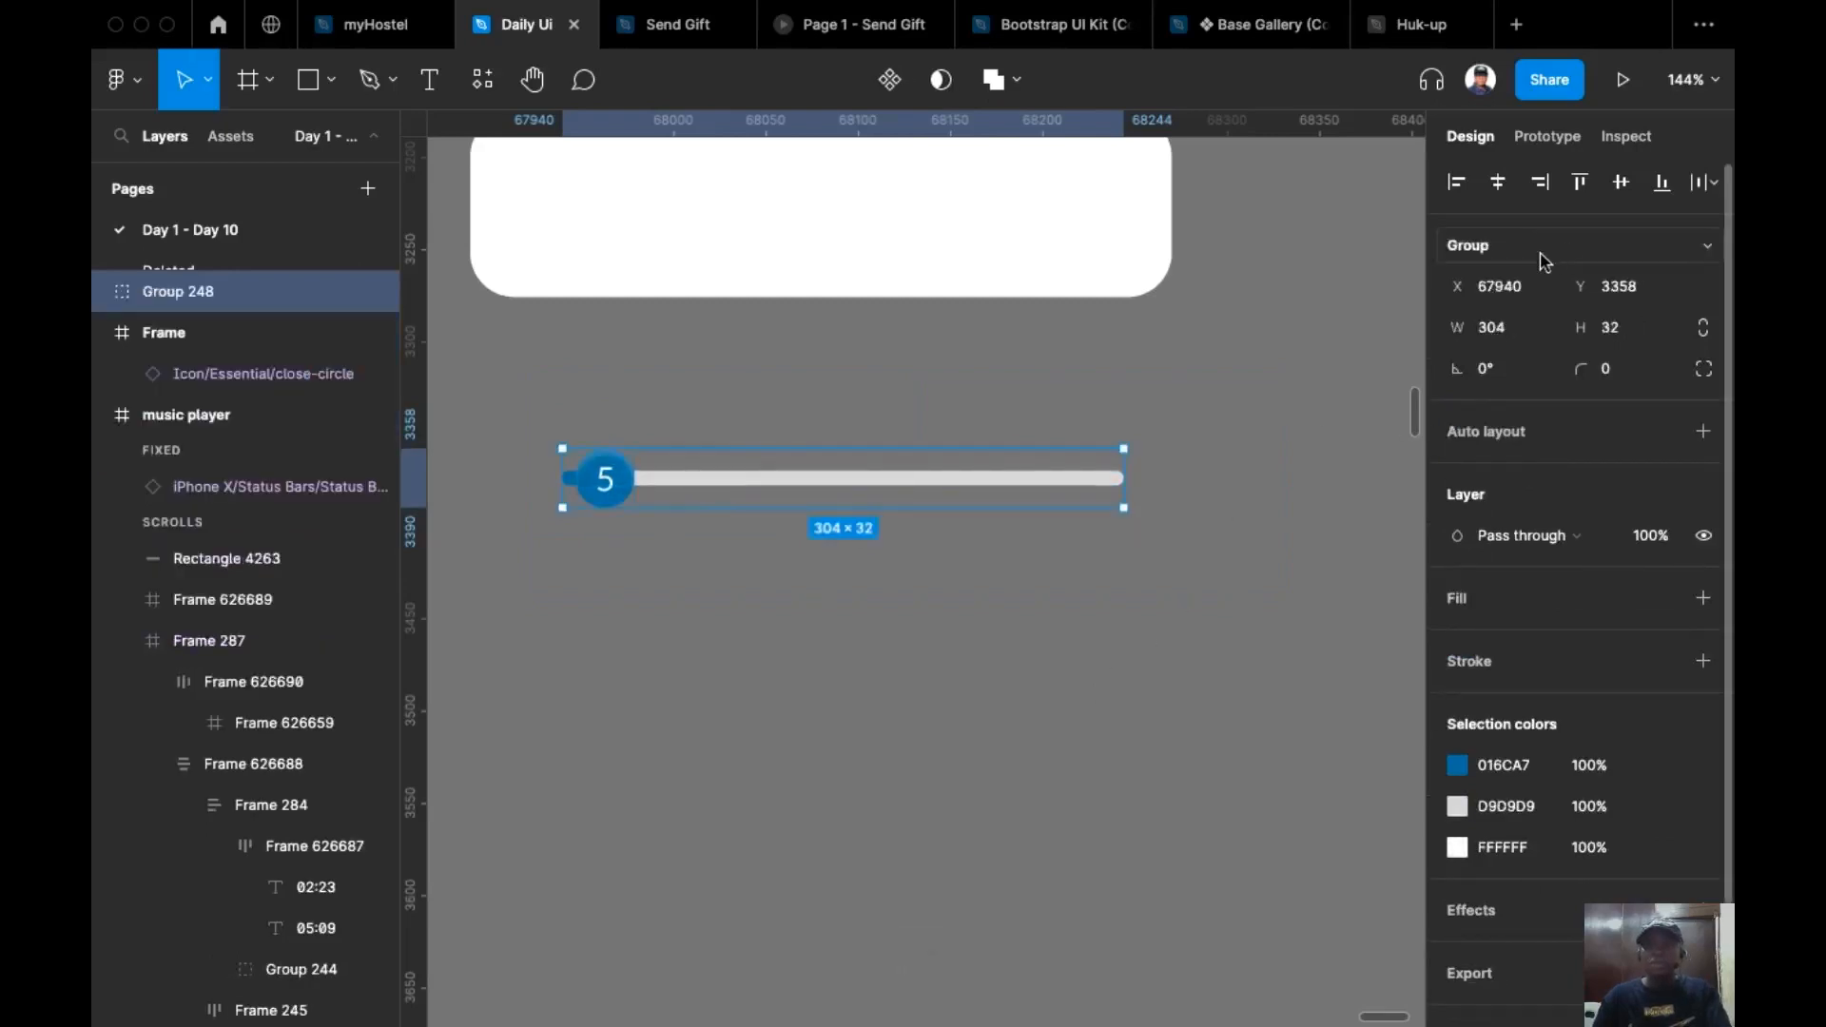
click(1543, 258)
click(1525, 209)
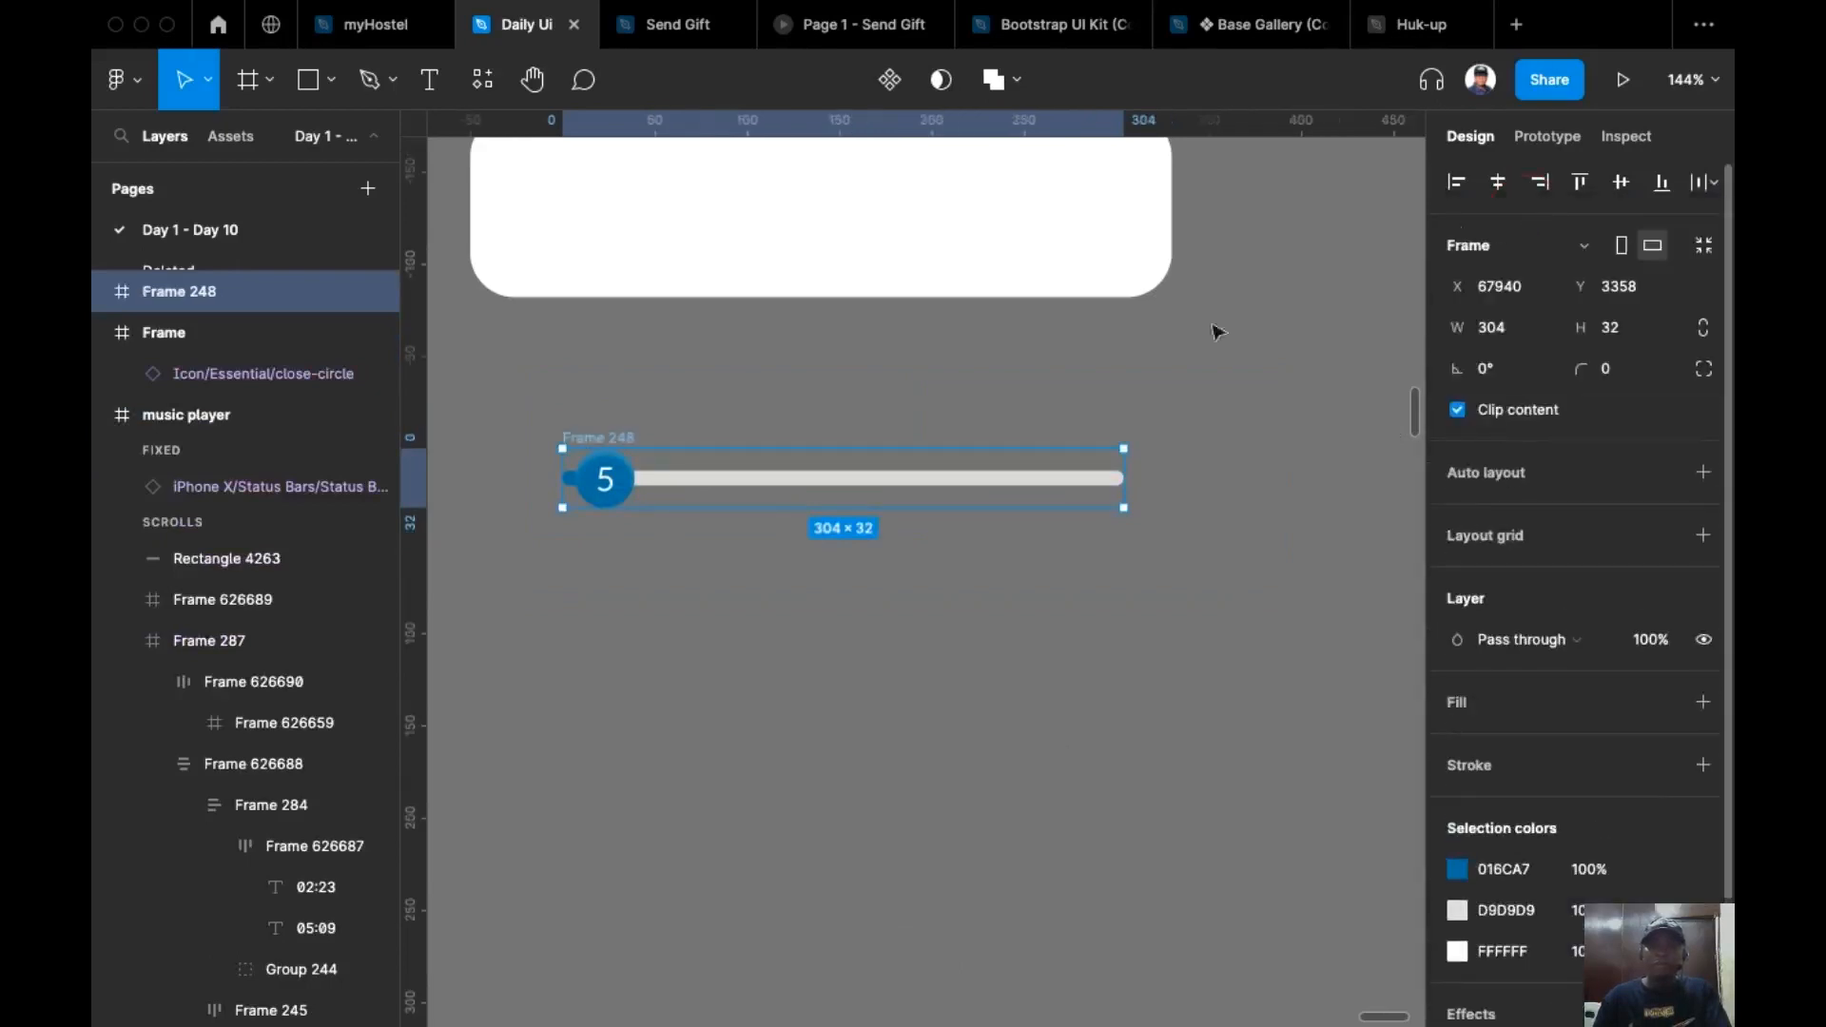
Rename the frame holding the whole slider as lowestVolume.
double_click(630, 440)
text(low)
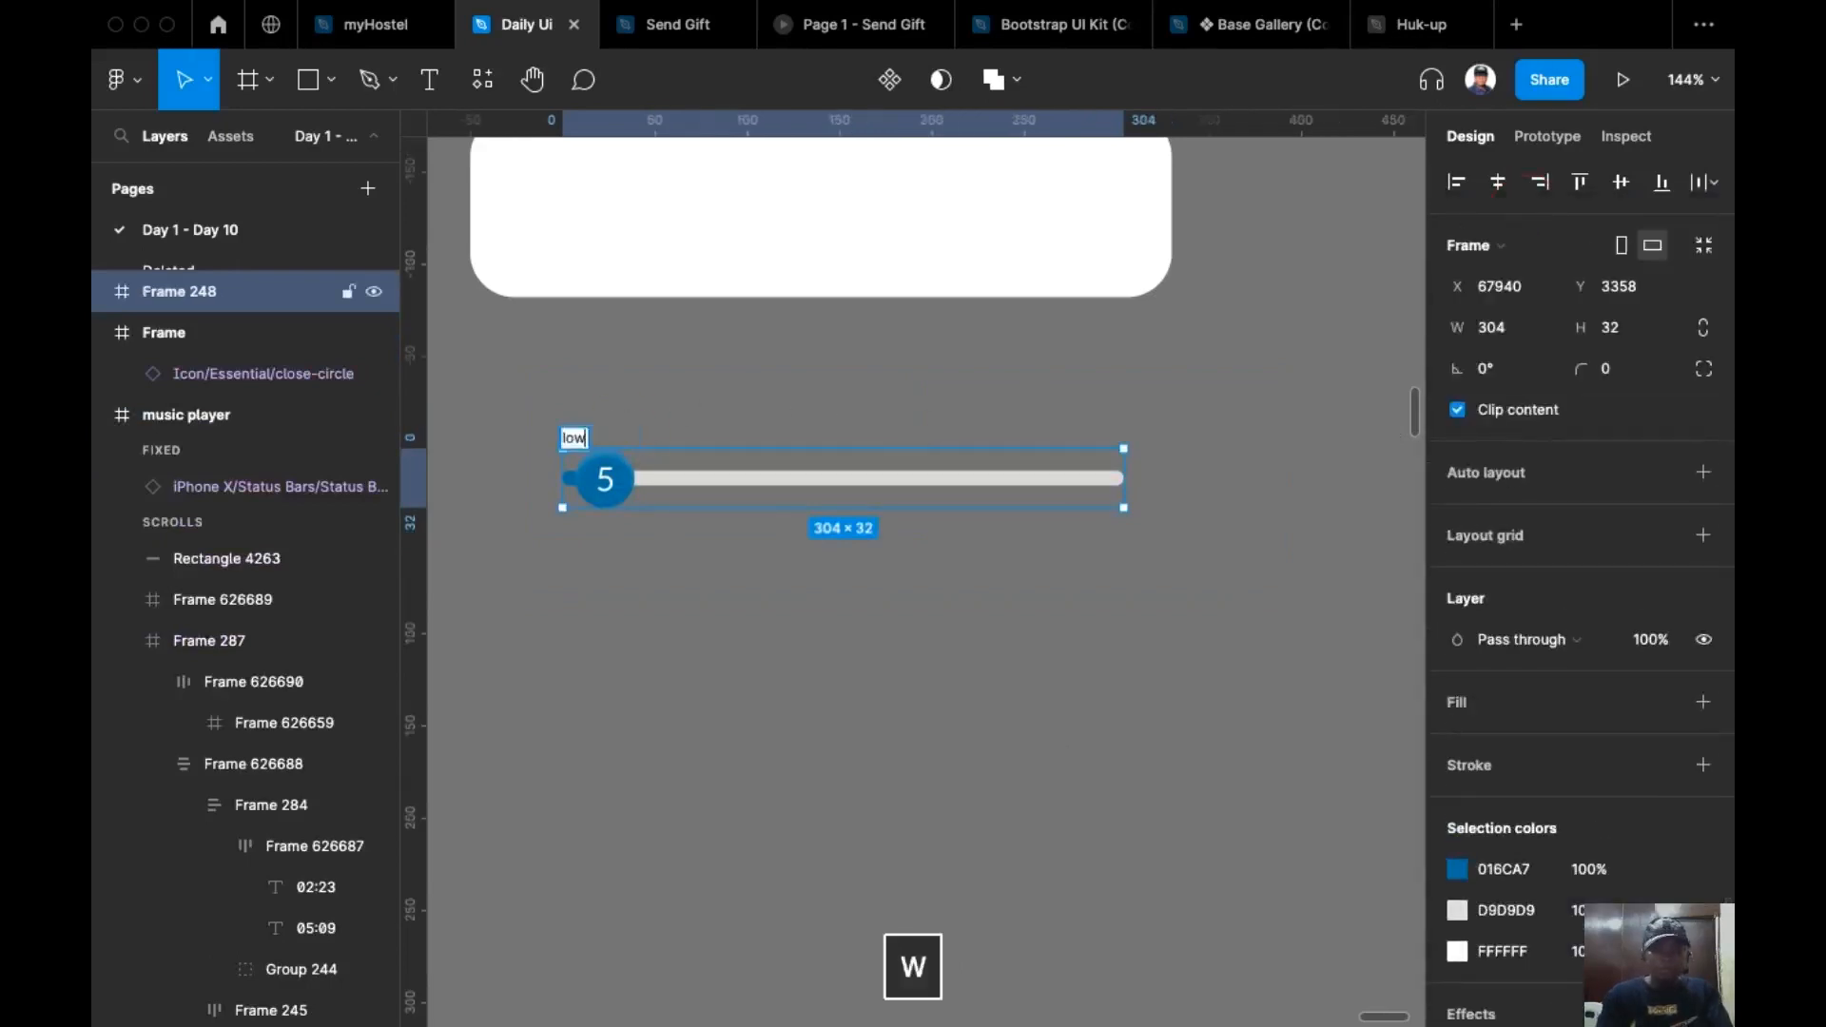
text(es)
text(r)
key(BackSpace)
text(t)
key(BackSpace)
text(Volume)
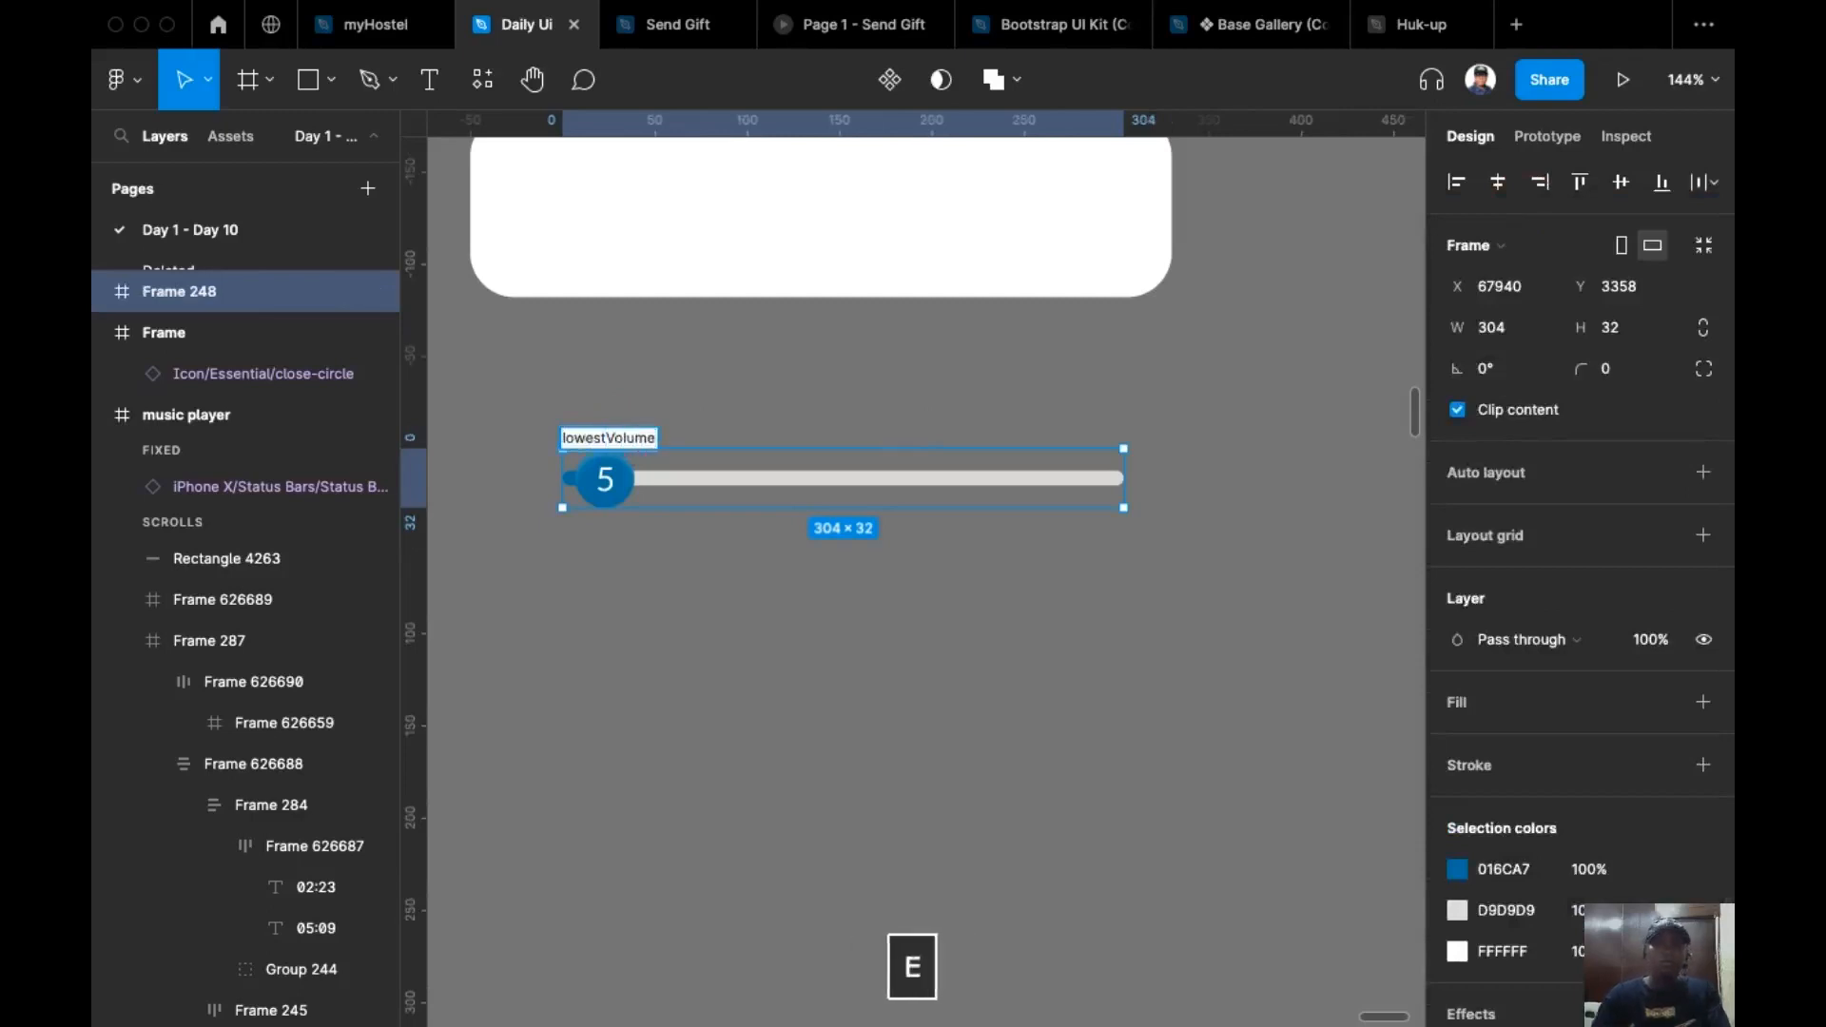
click(847, 385)
click(649, 357)
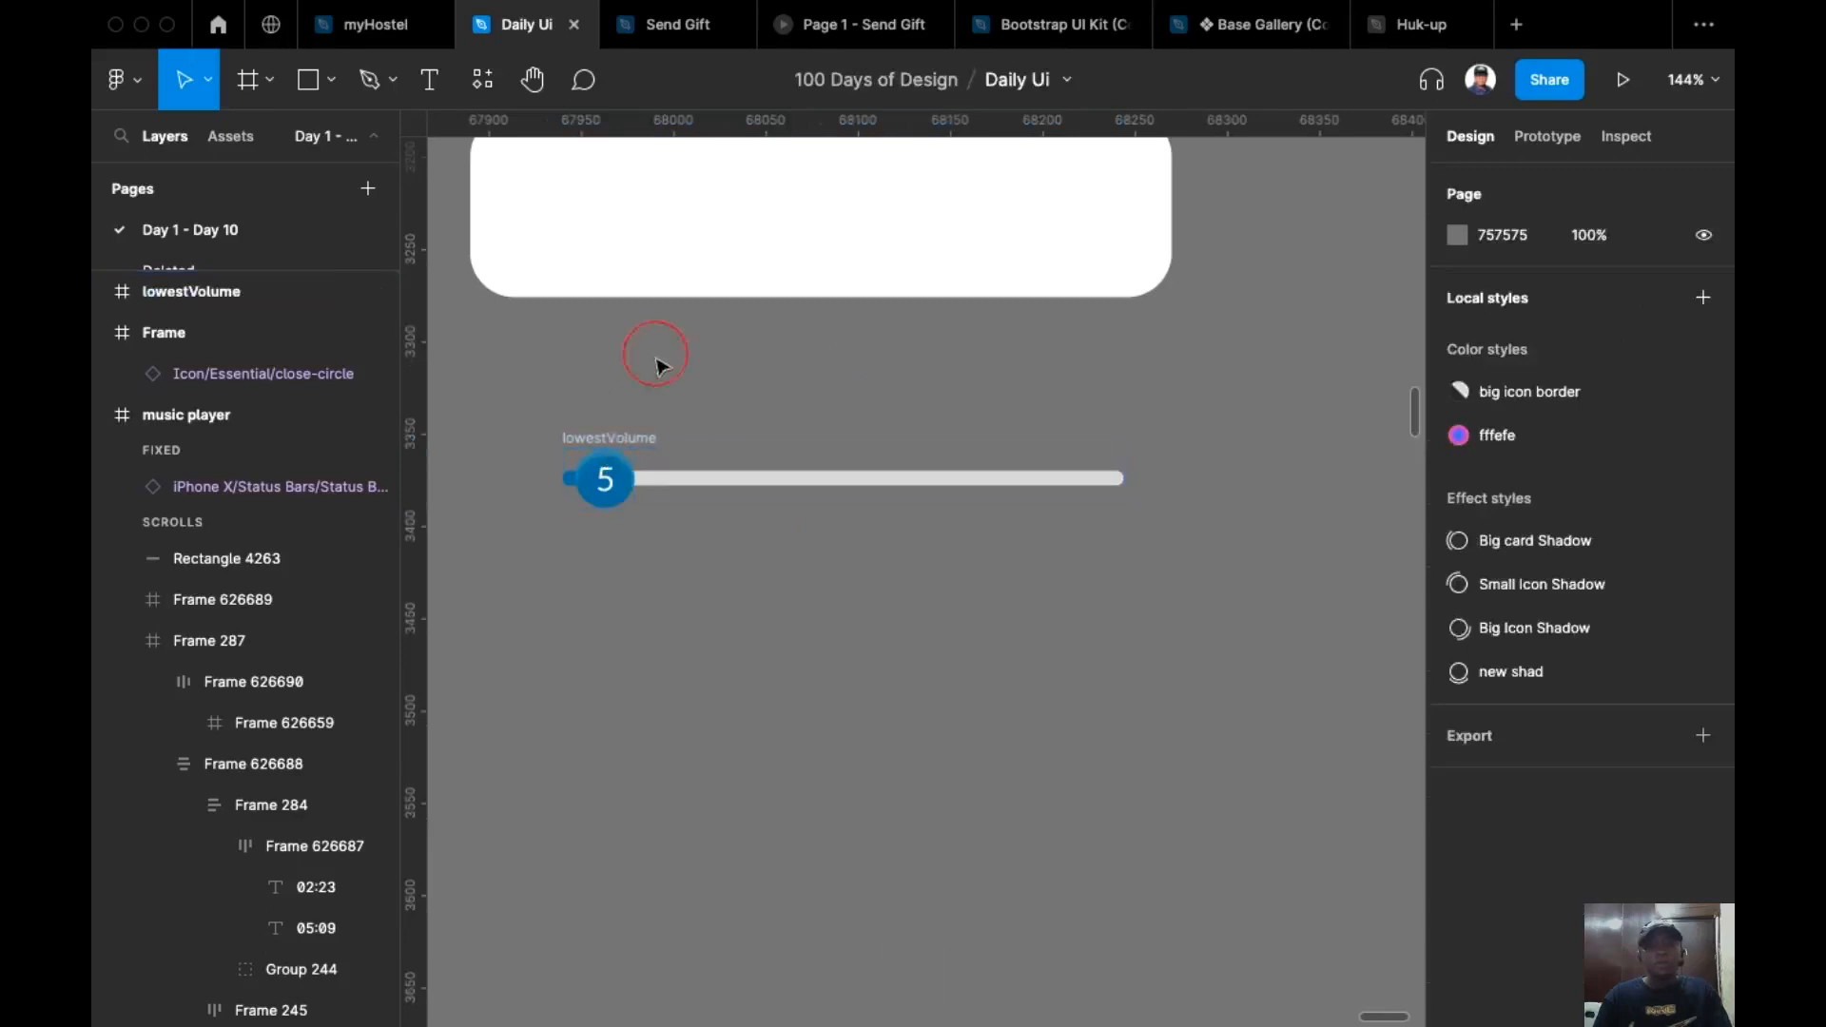
Duplicate the lowestVolume slider frame so the copy sits below the original.
click(649, 438)
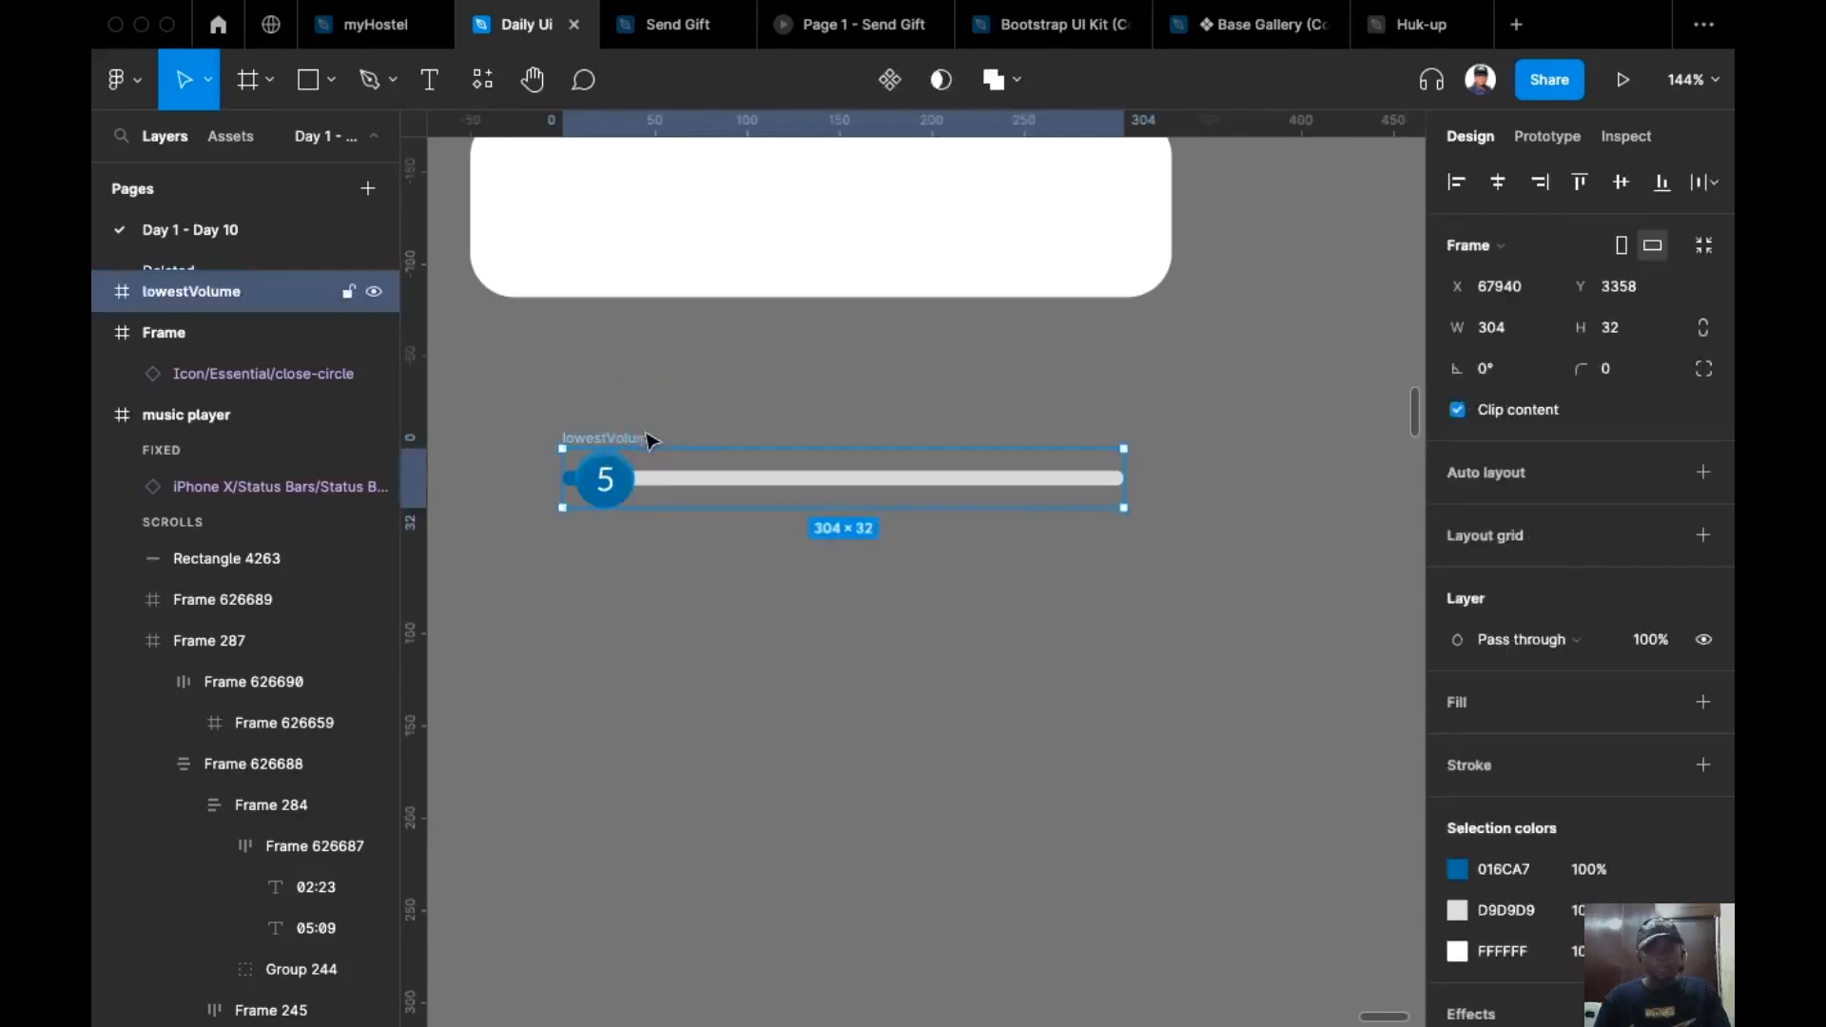
key(super+d)
click(614, 550)
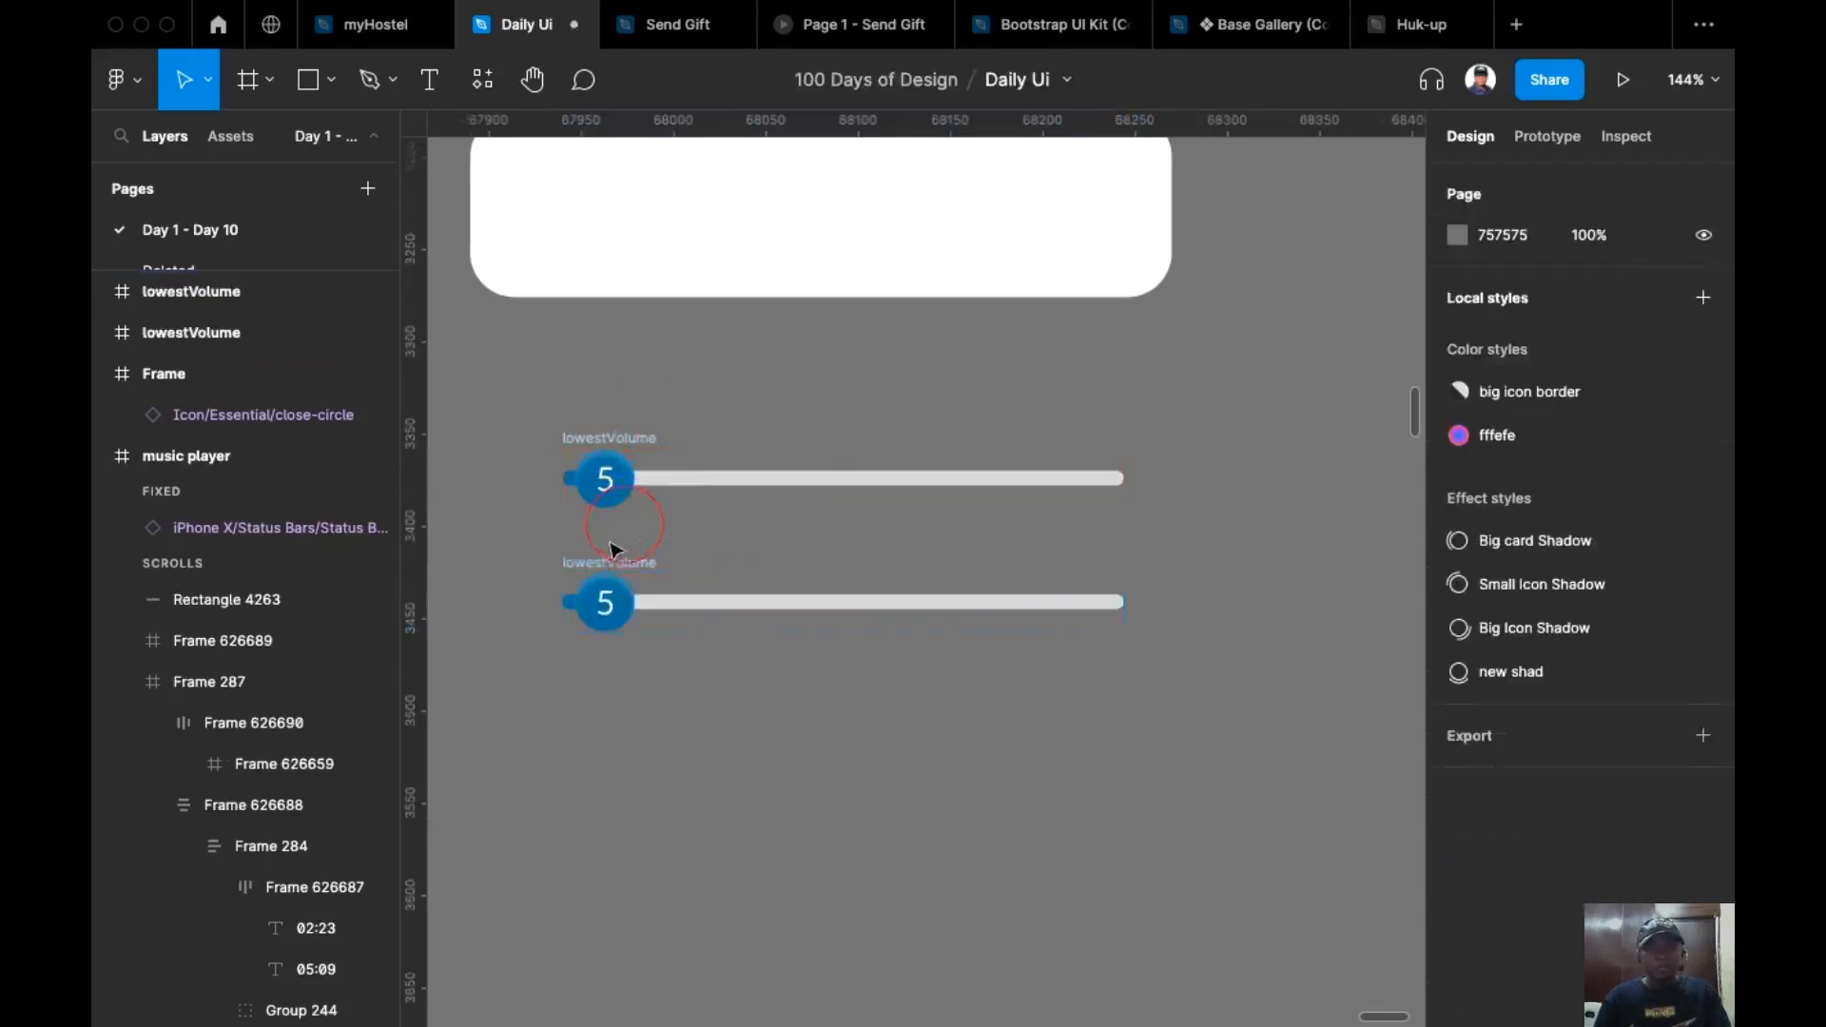
Rename the duplicated slider frame as HighestVolume.
click(605, 567)
double_click(605, 562)
click(588, 562)
drag(609, 561, 498, 550)
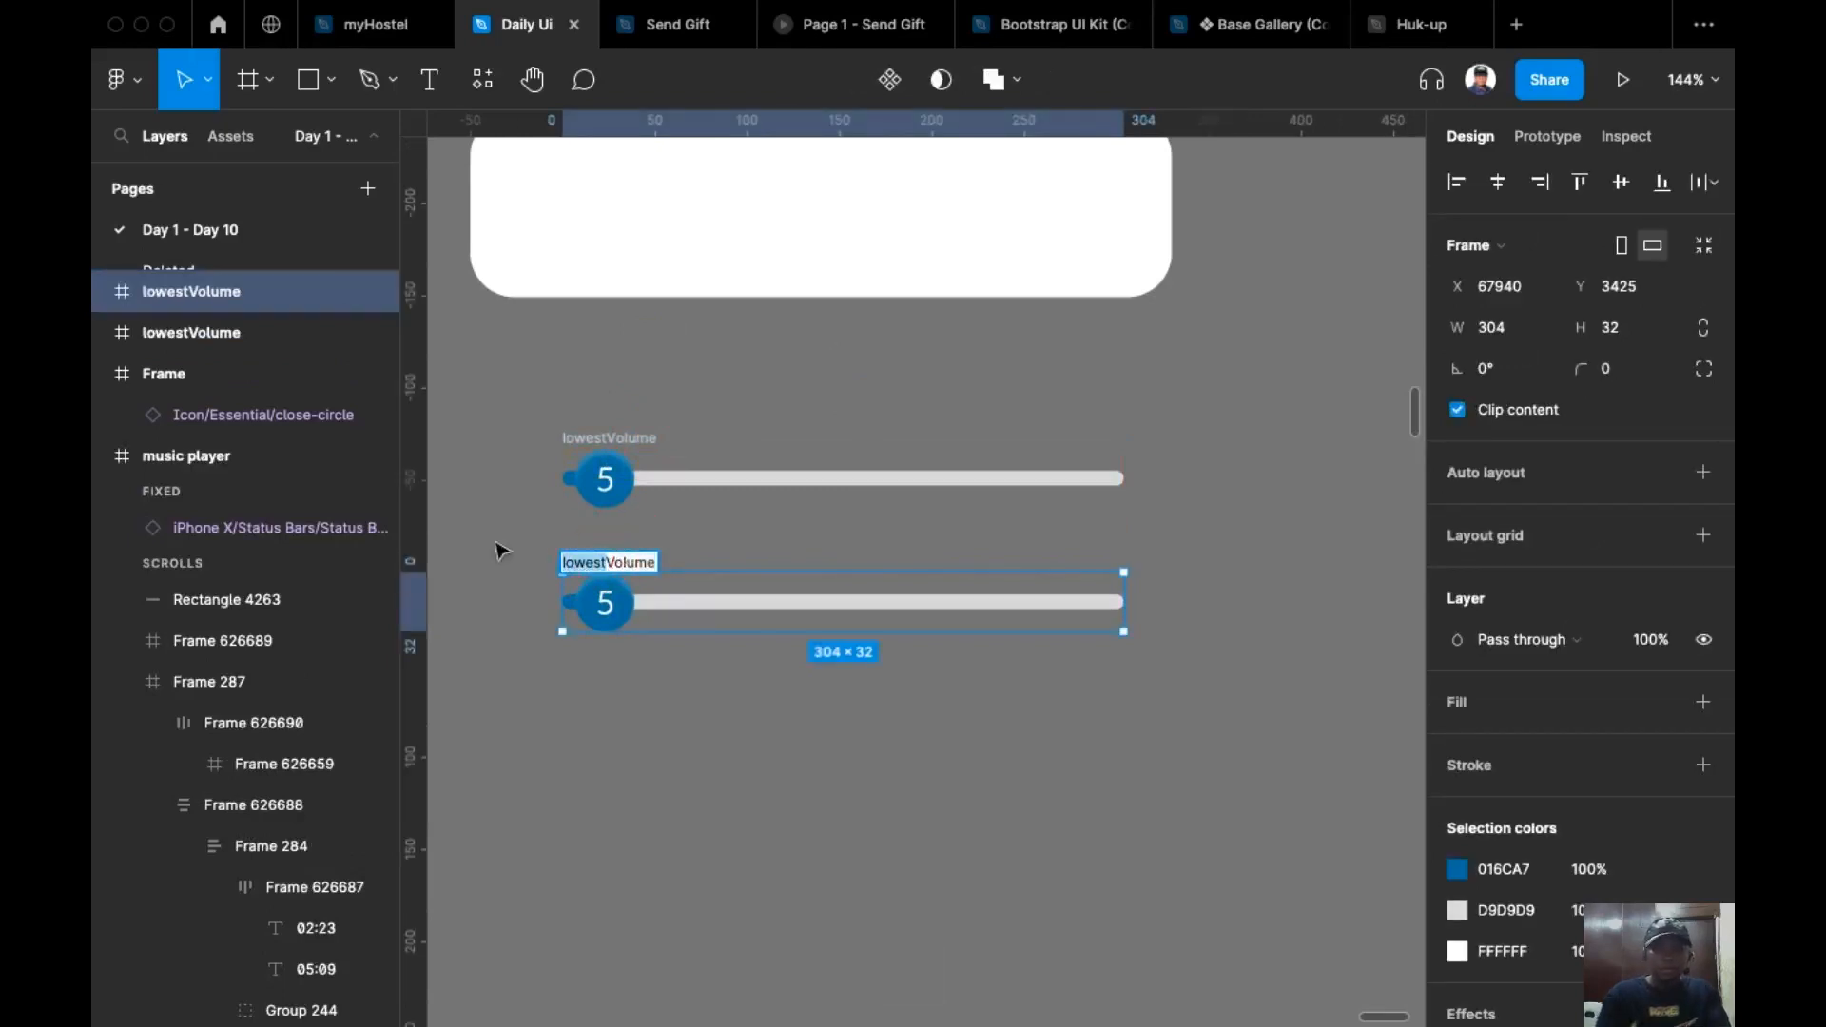
text(Highest)
click(898, 428)
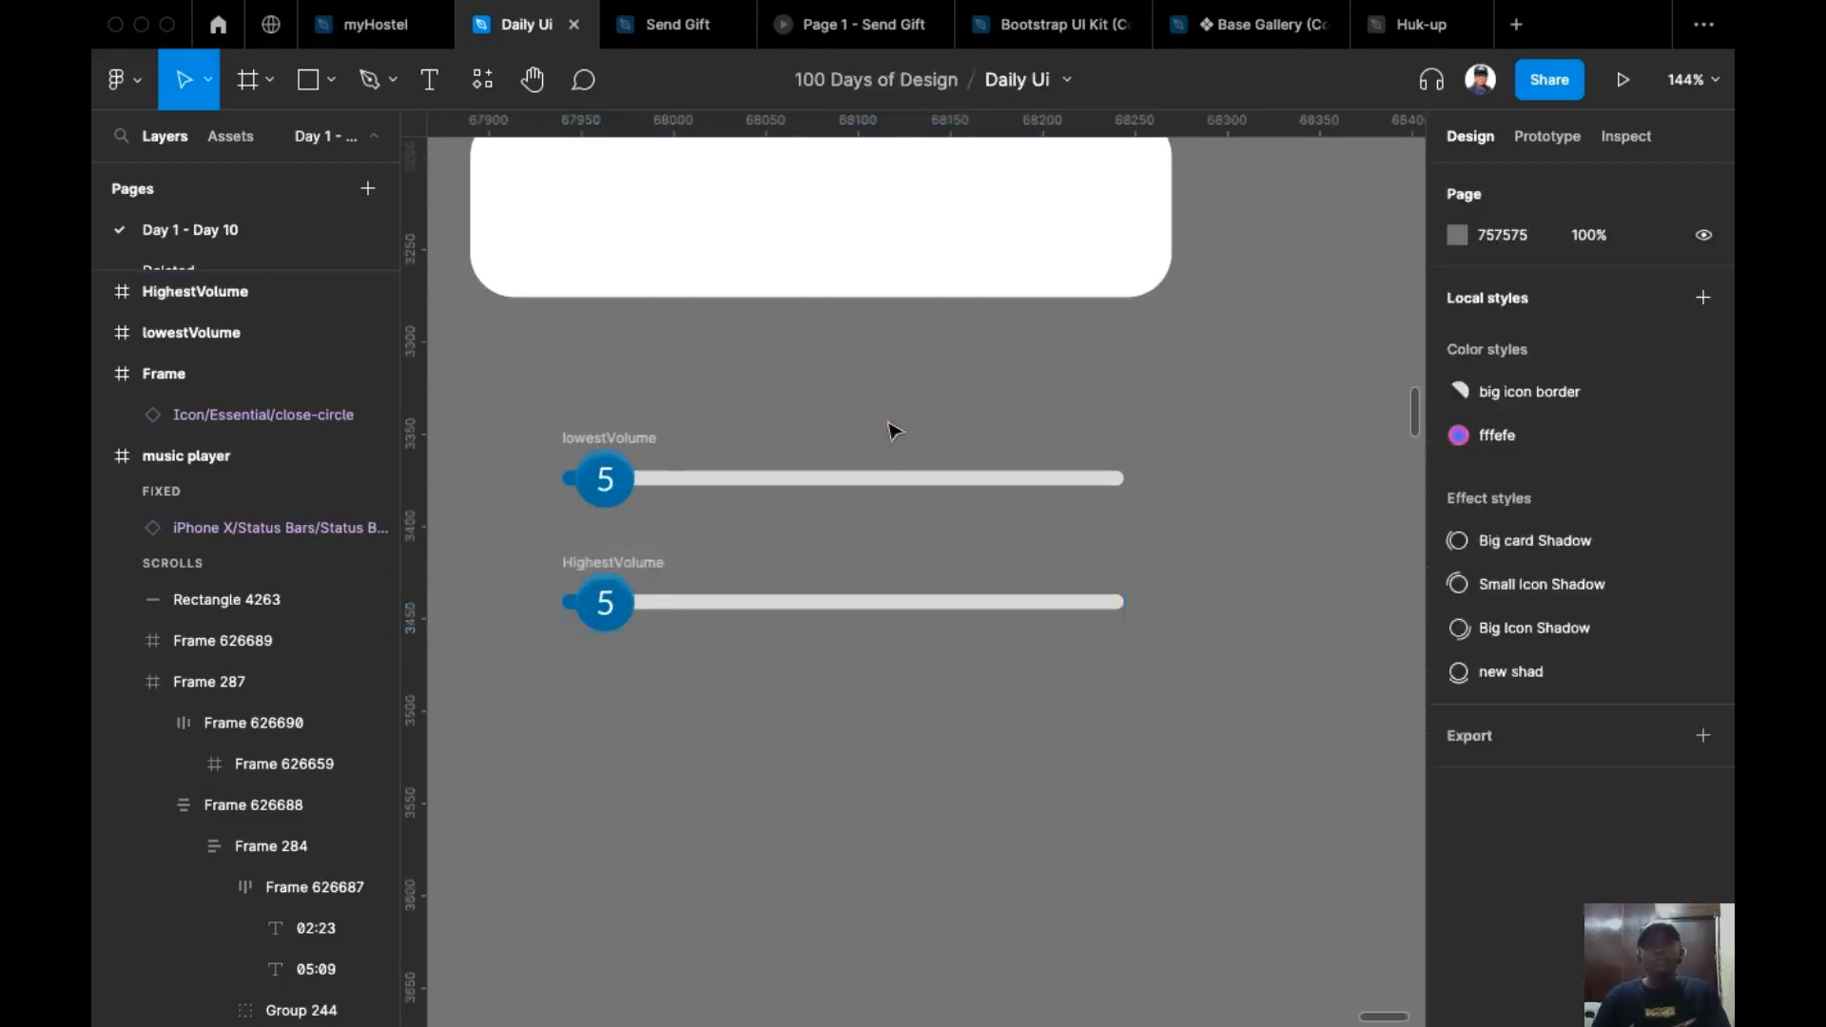
Align the HighestVolume slider's knob to the right edge of its frame.
scroll(914, 465, up, 3)
scroll(704, 618, up, 5)
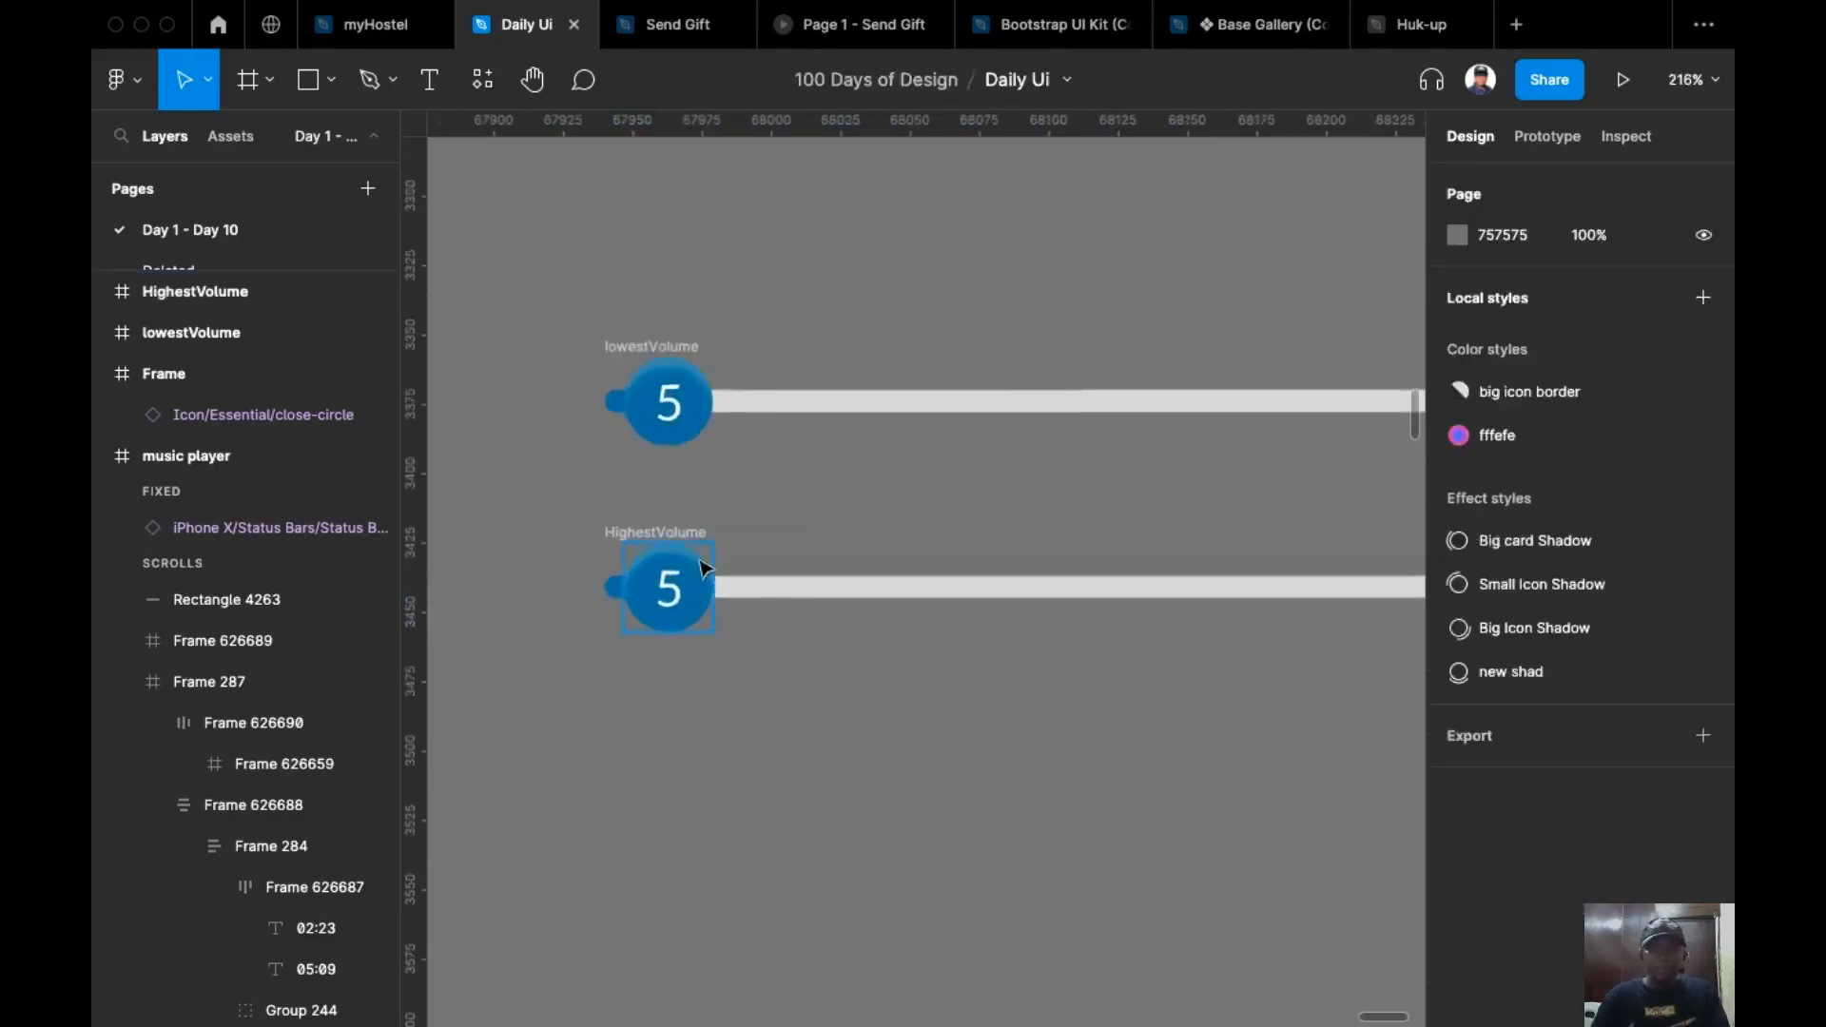
super+click(699, 571)
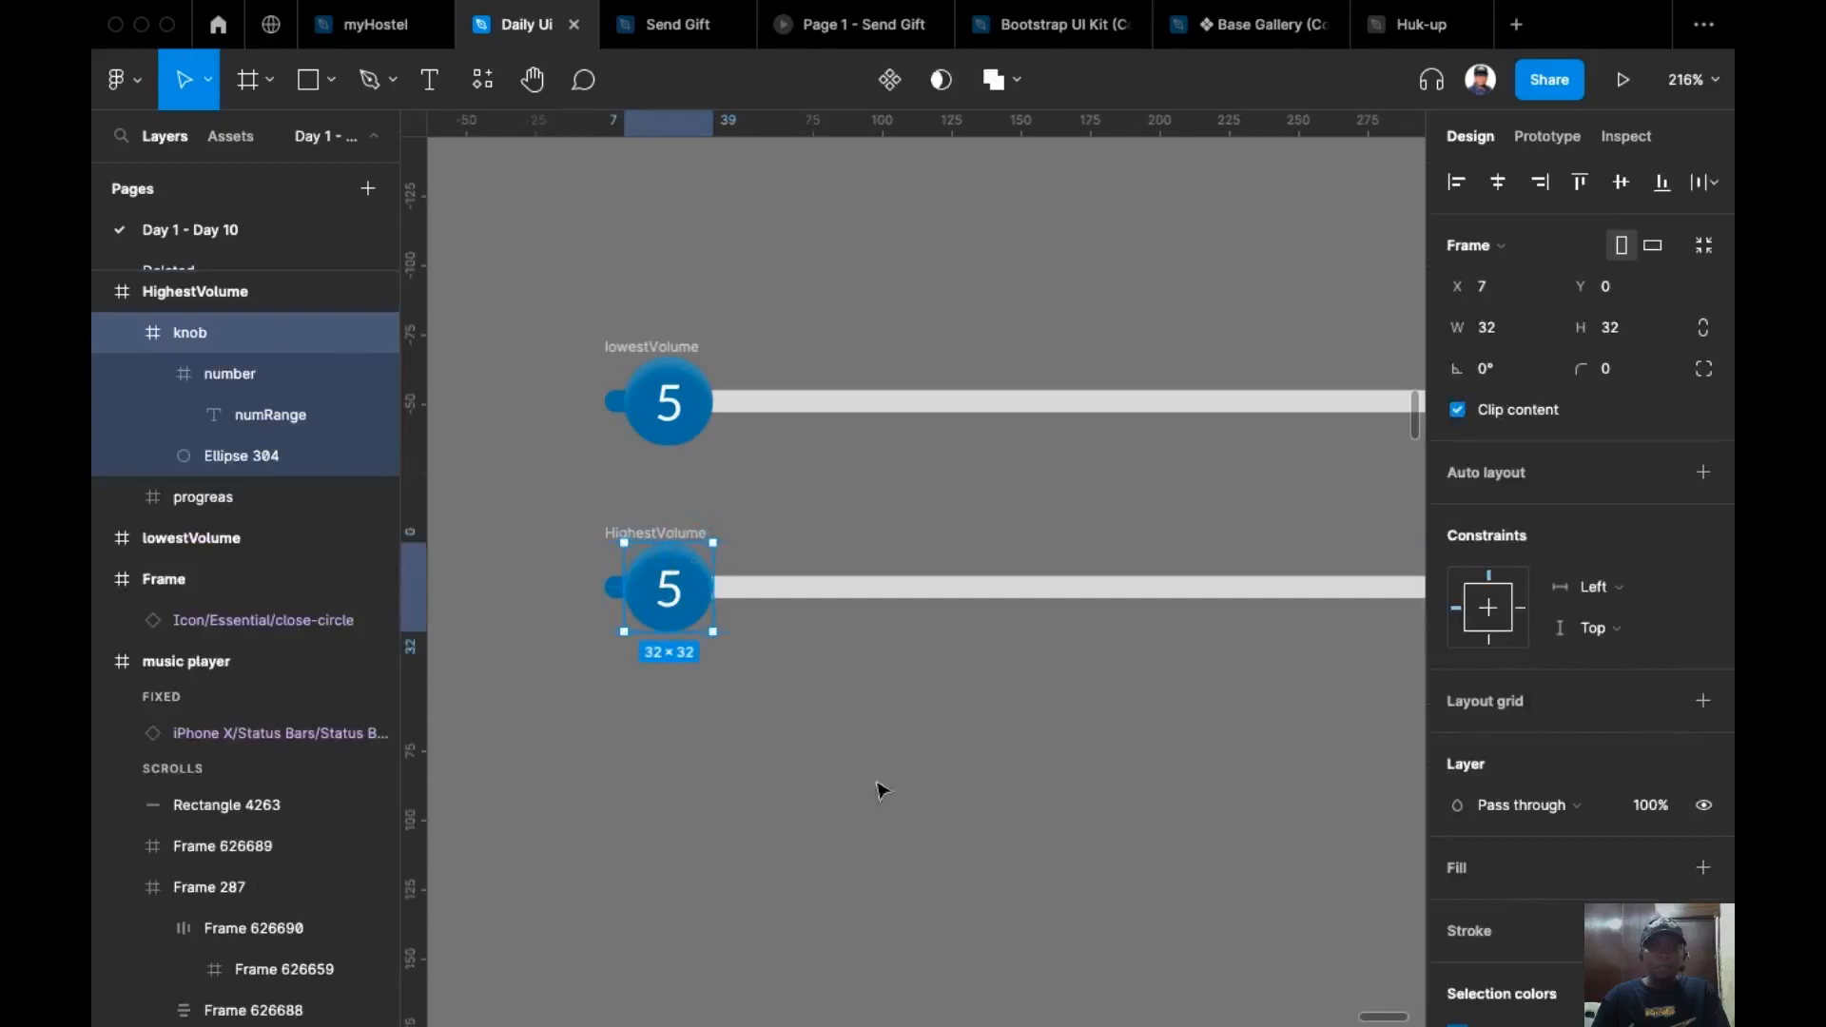
scroll(884, 802, down, 5)
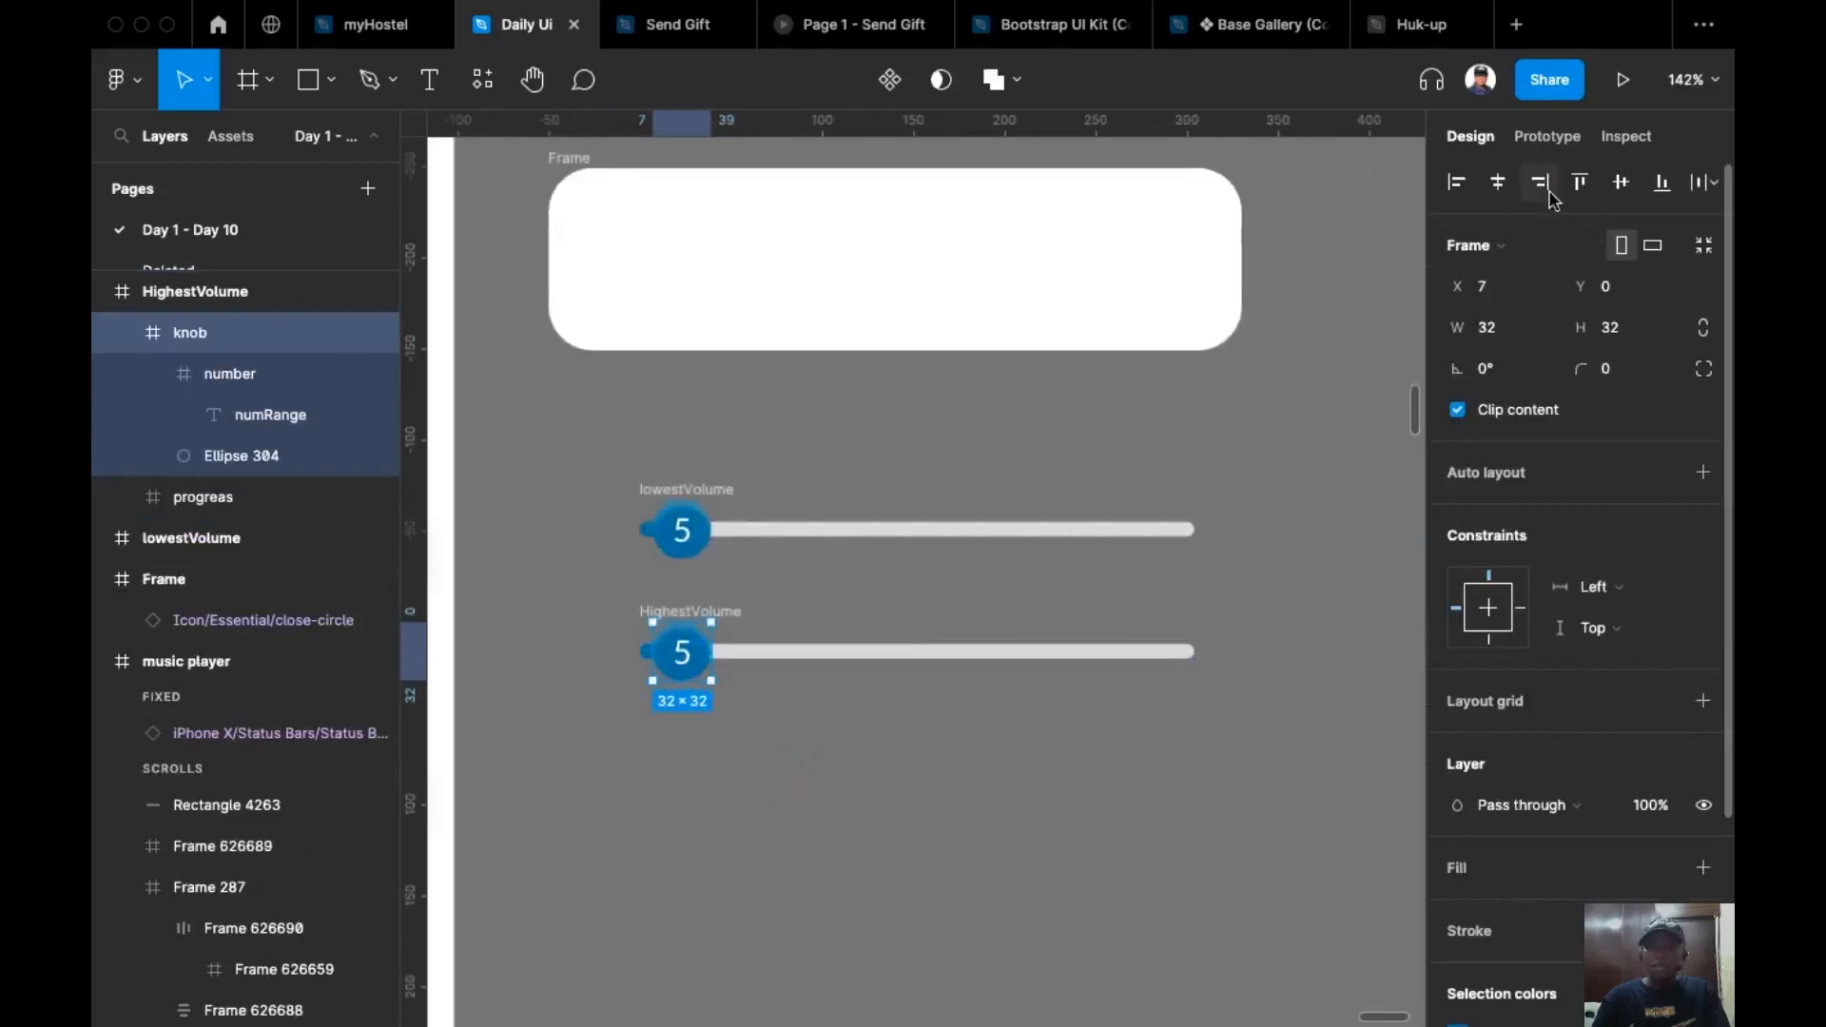
click(1541, 182)
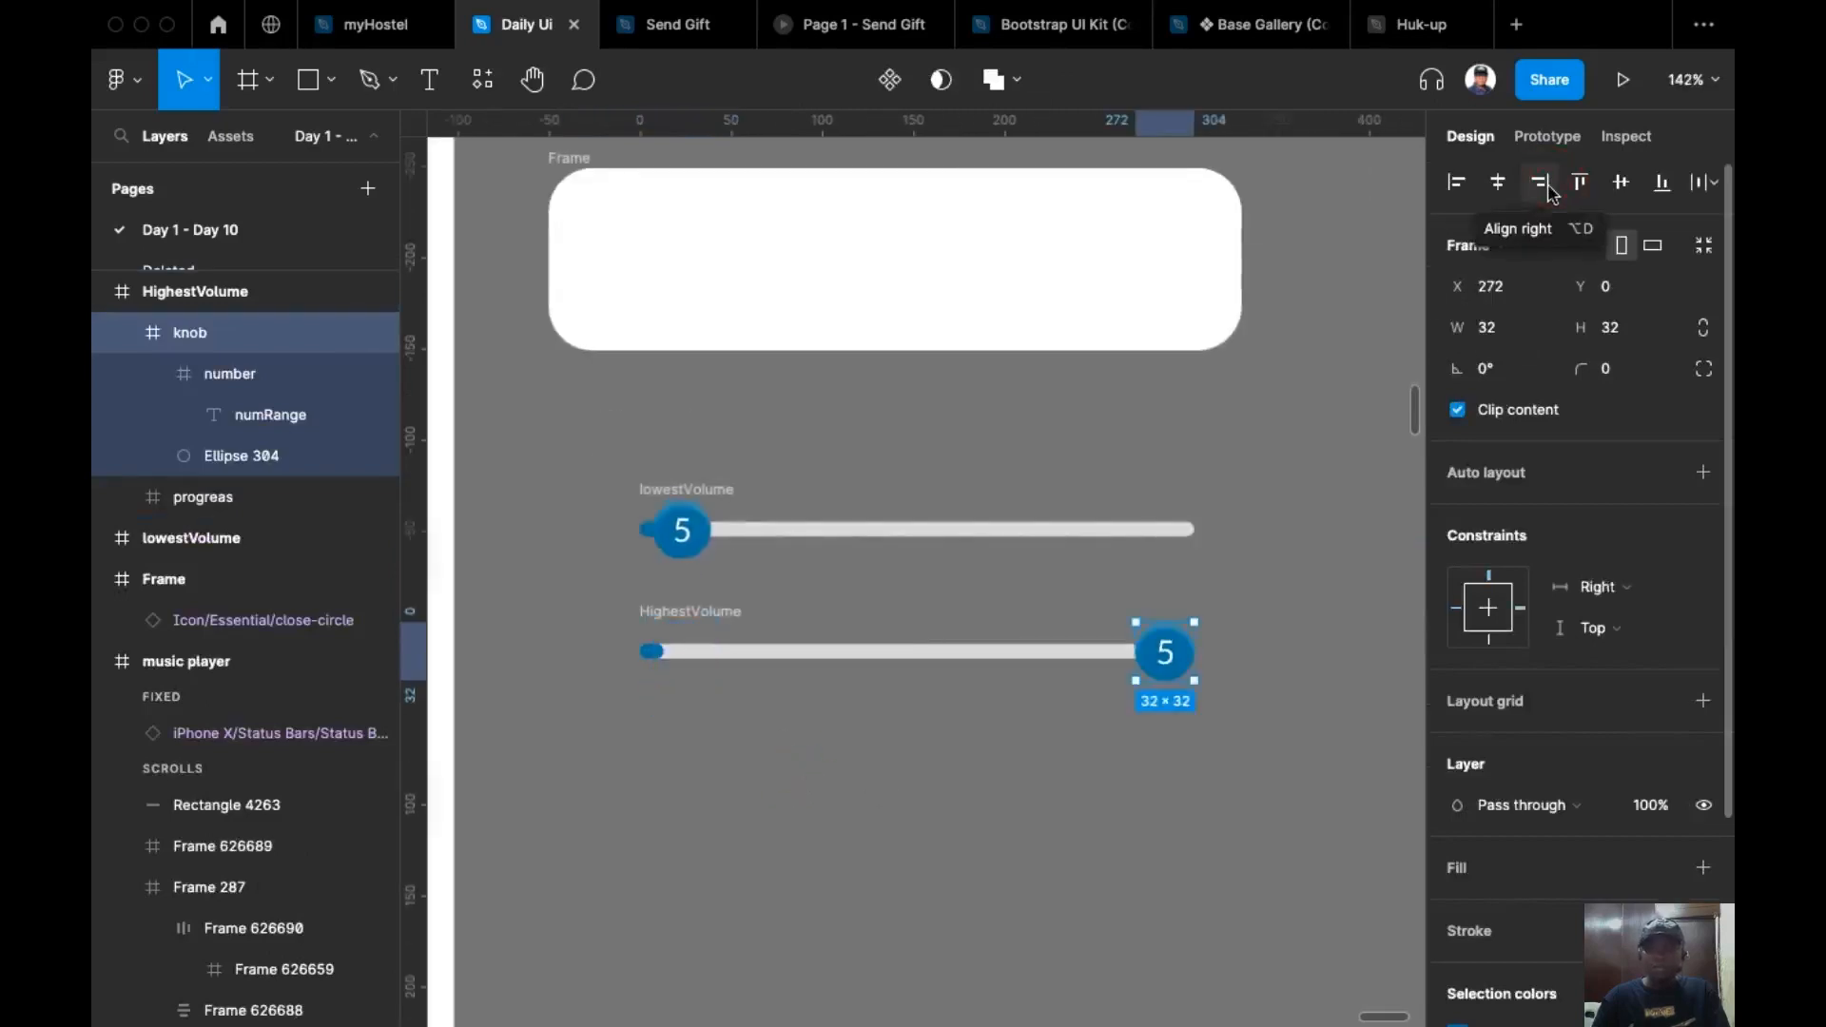
Set the width of the HighestVolume slider's blue fill bar to 304.
double_click(857, 655)
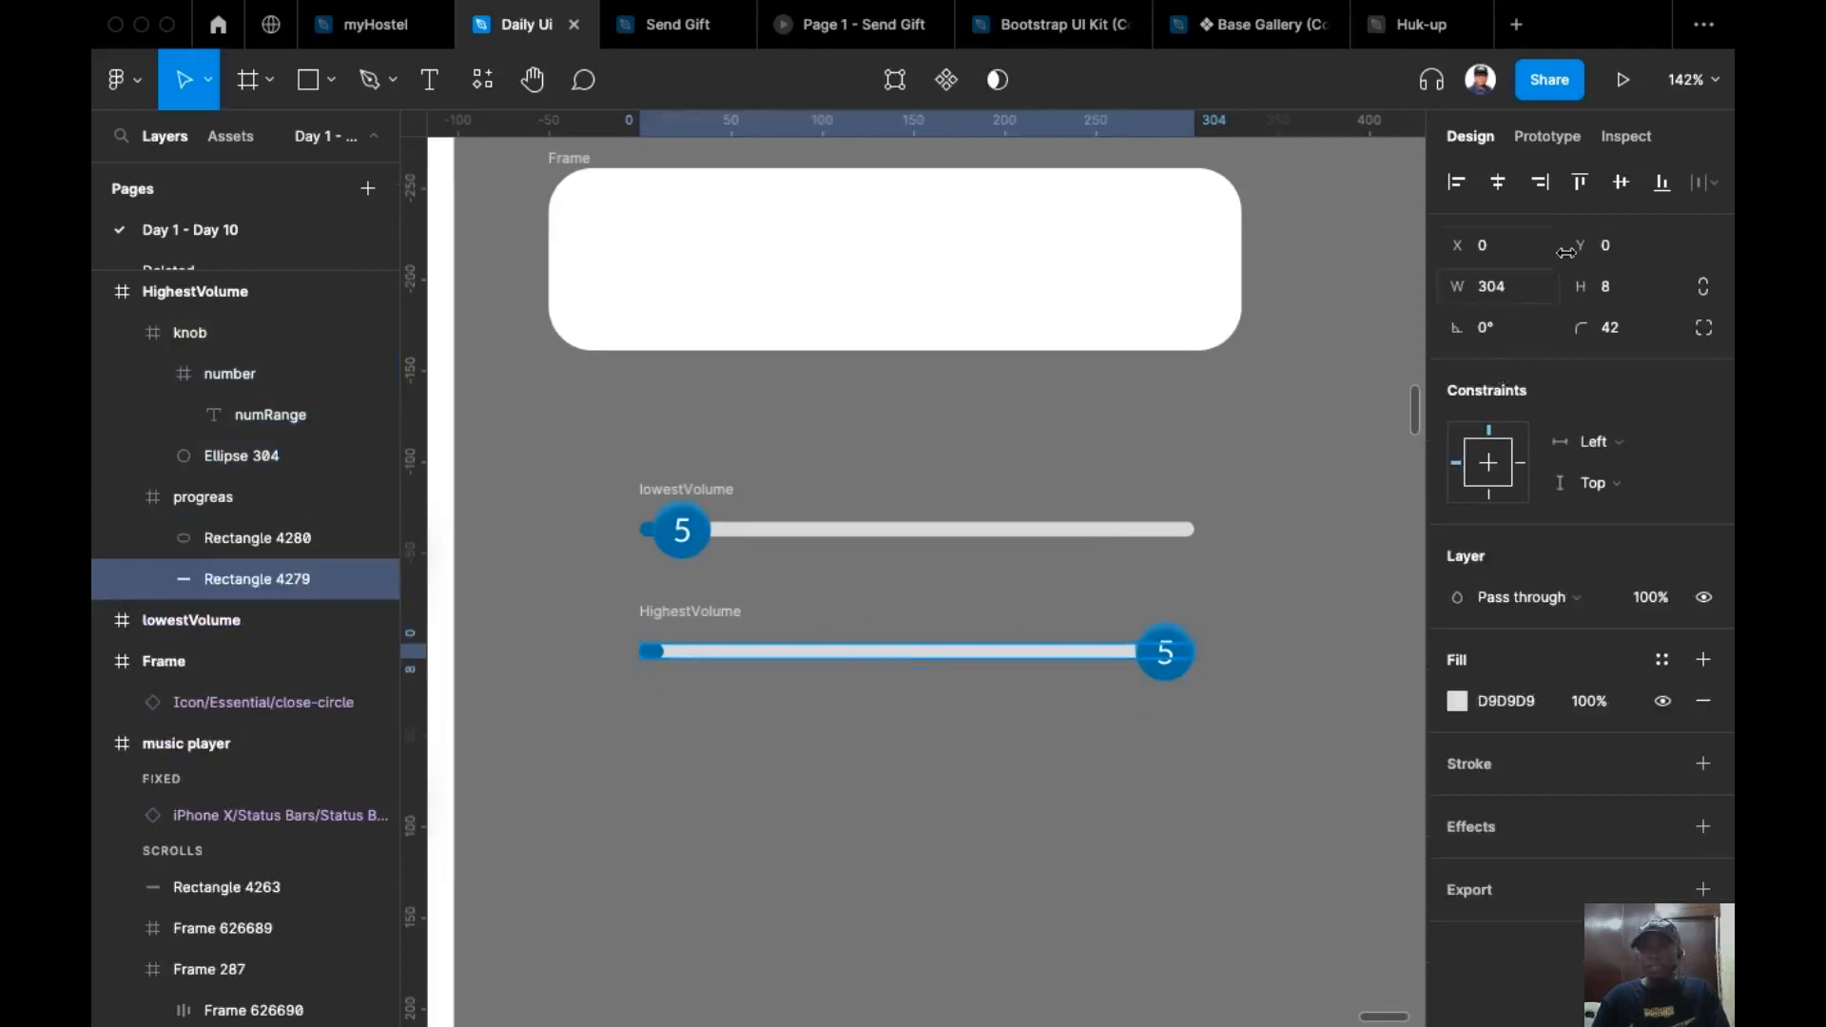
click(276, 537)
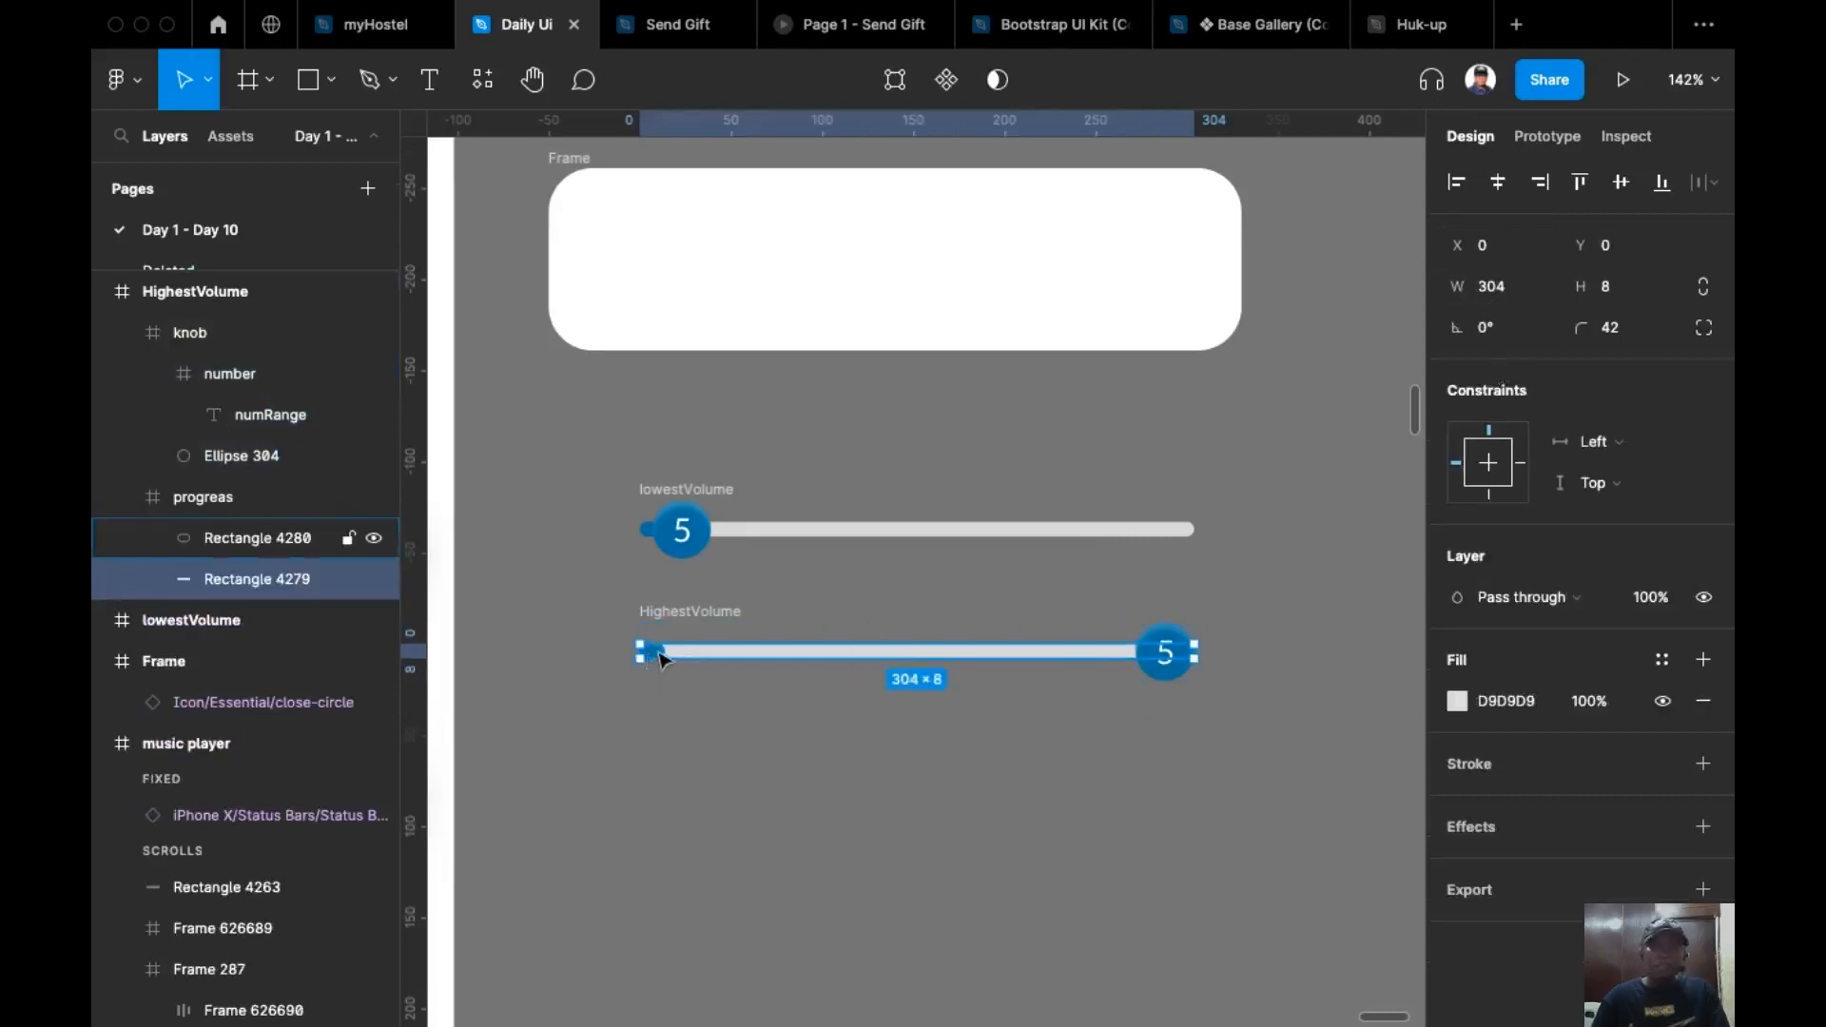
key(super+z)
click(1518, 299)
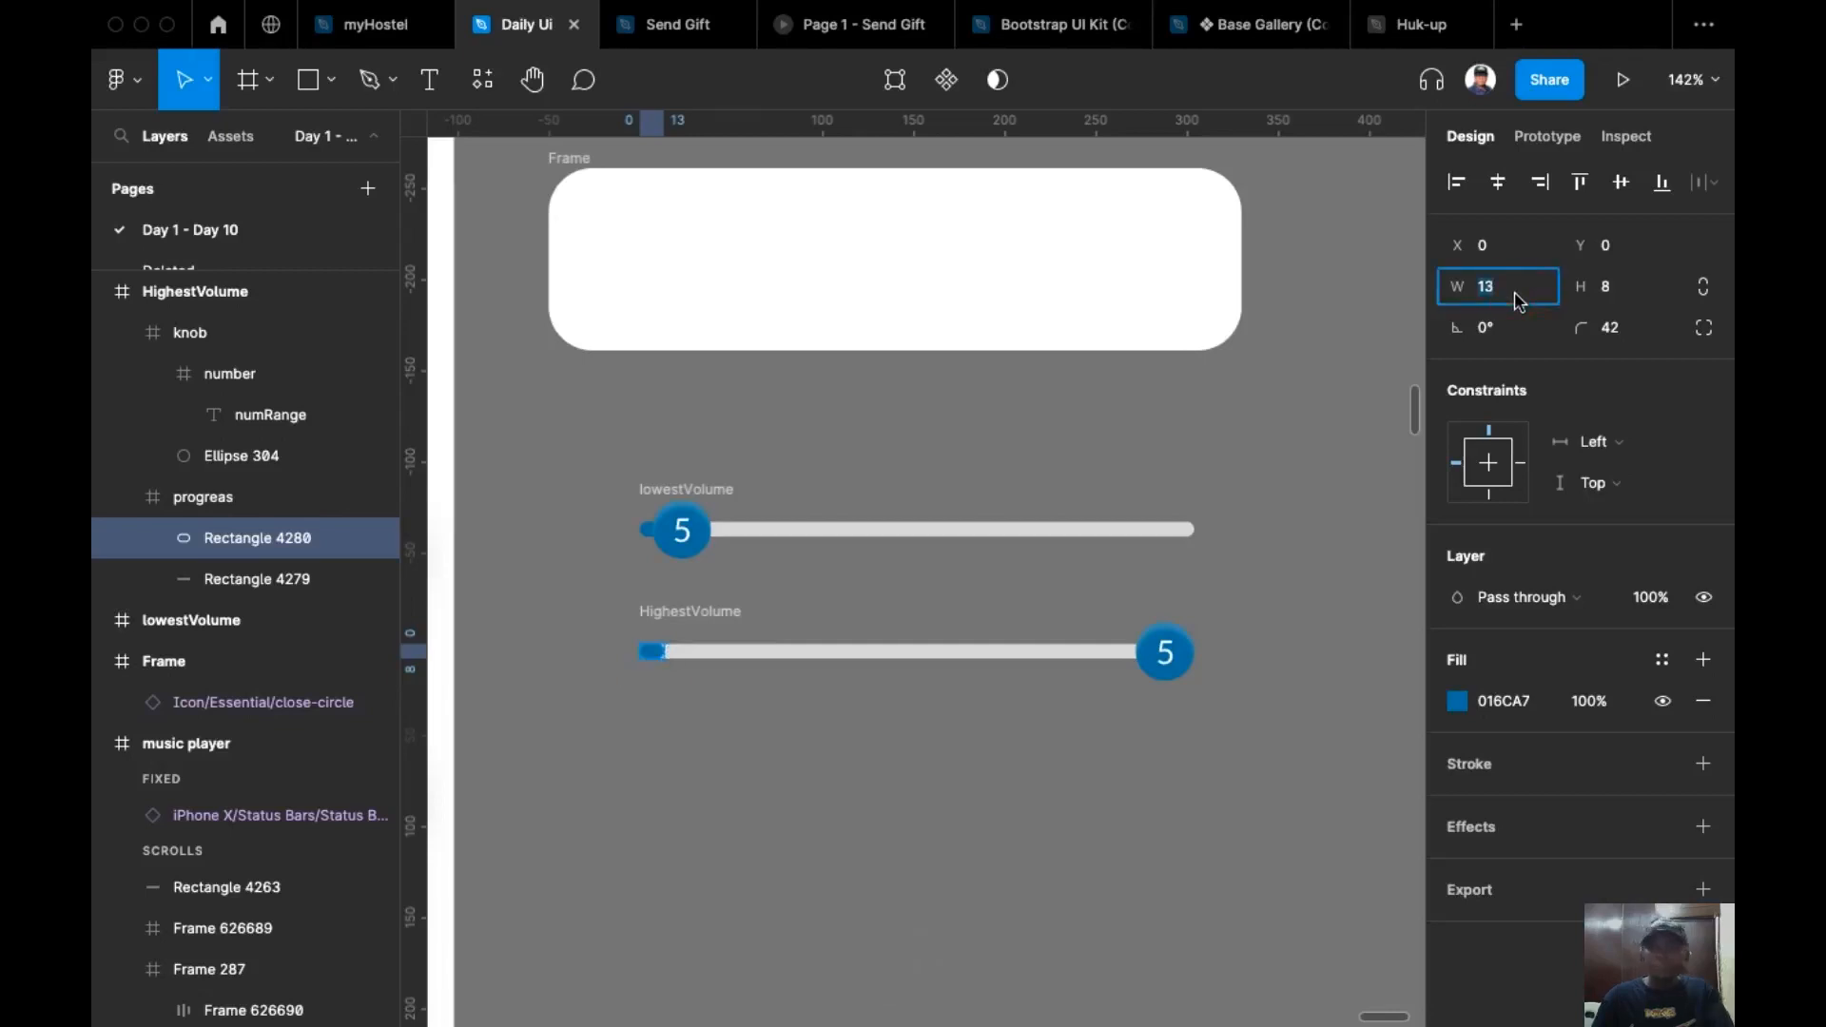
text(304)
key(Return)
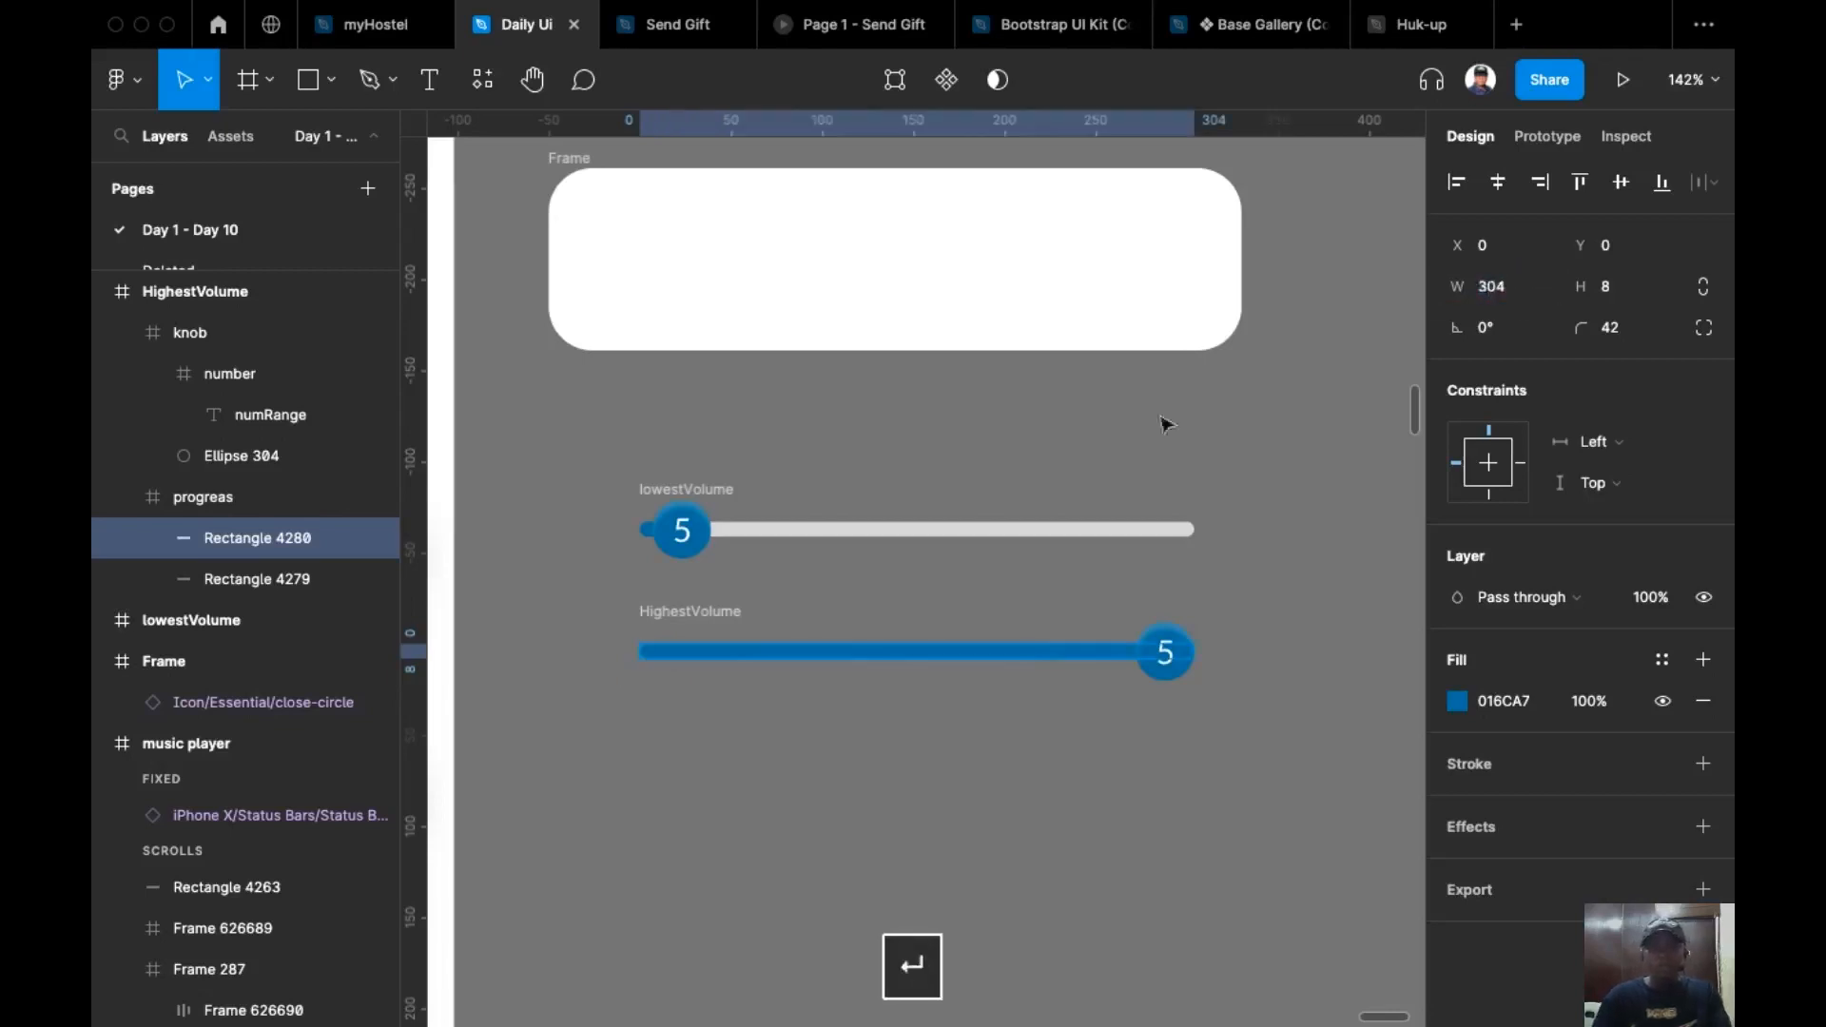
click(1211, 591)
Darken the fill of the lowestVolume slider's track to grey A29F9F.
scroll(1084, 786, up, 2)
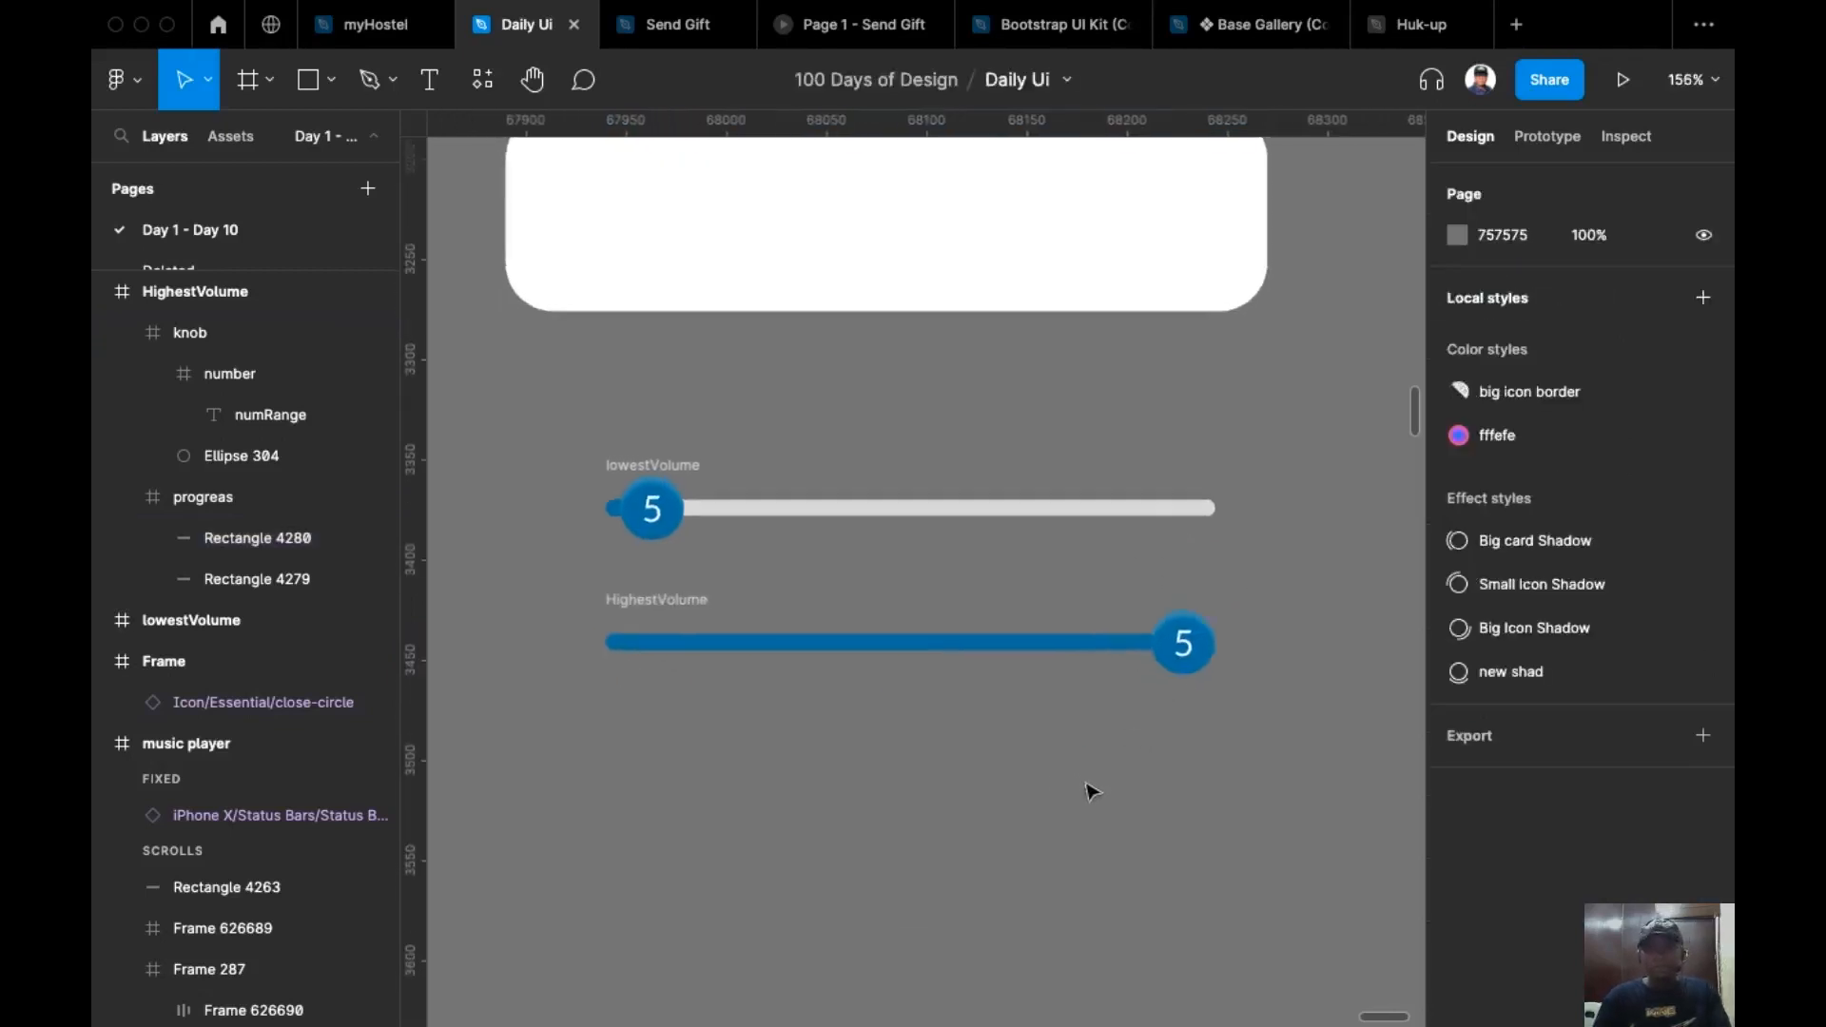
scroll(1046, 829, up, 2)
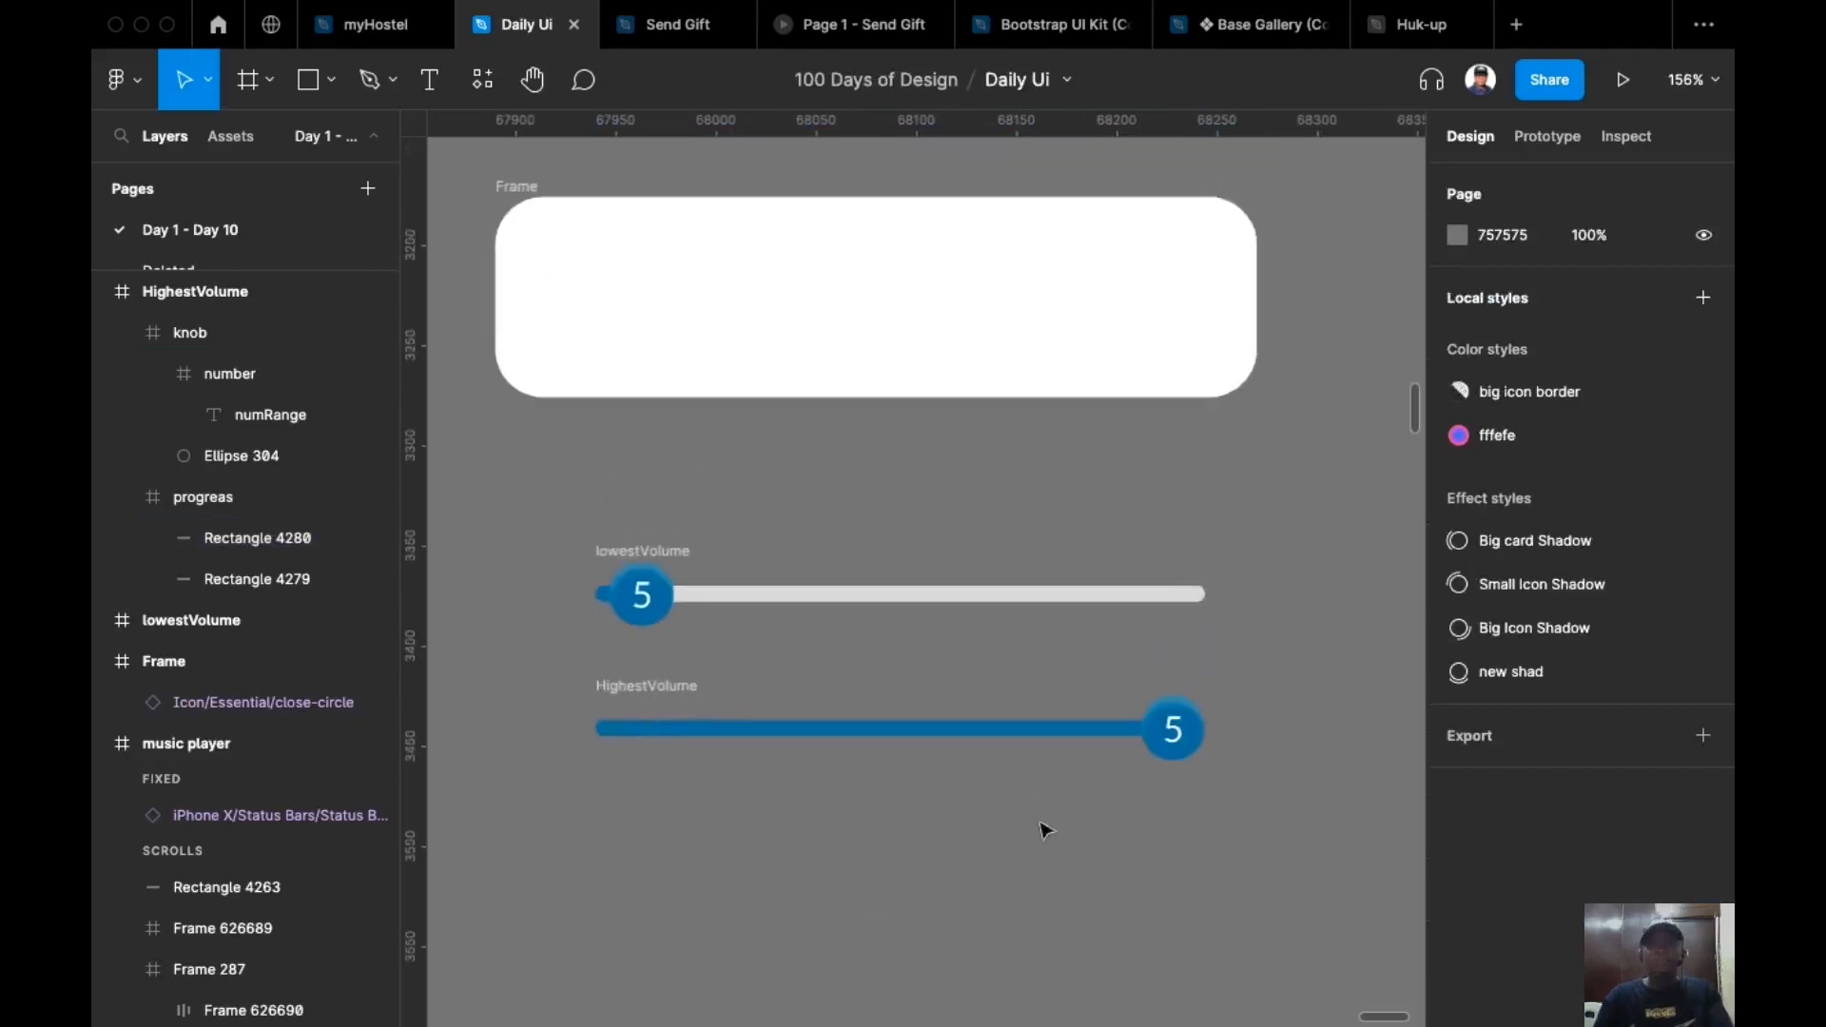
super+click(1018, 595)
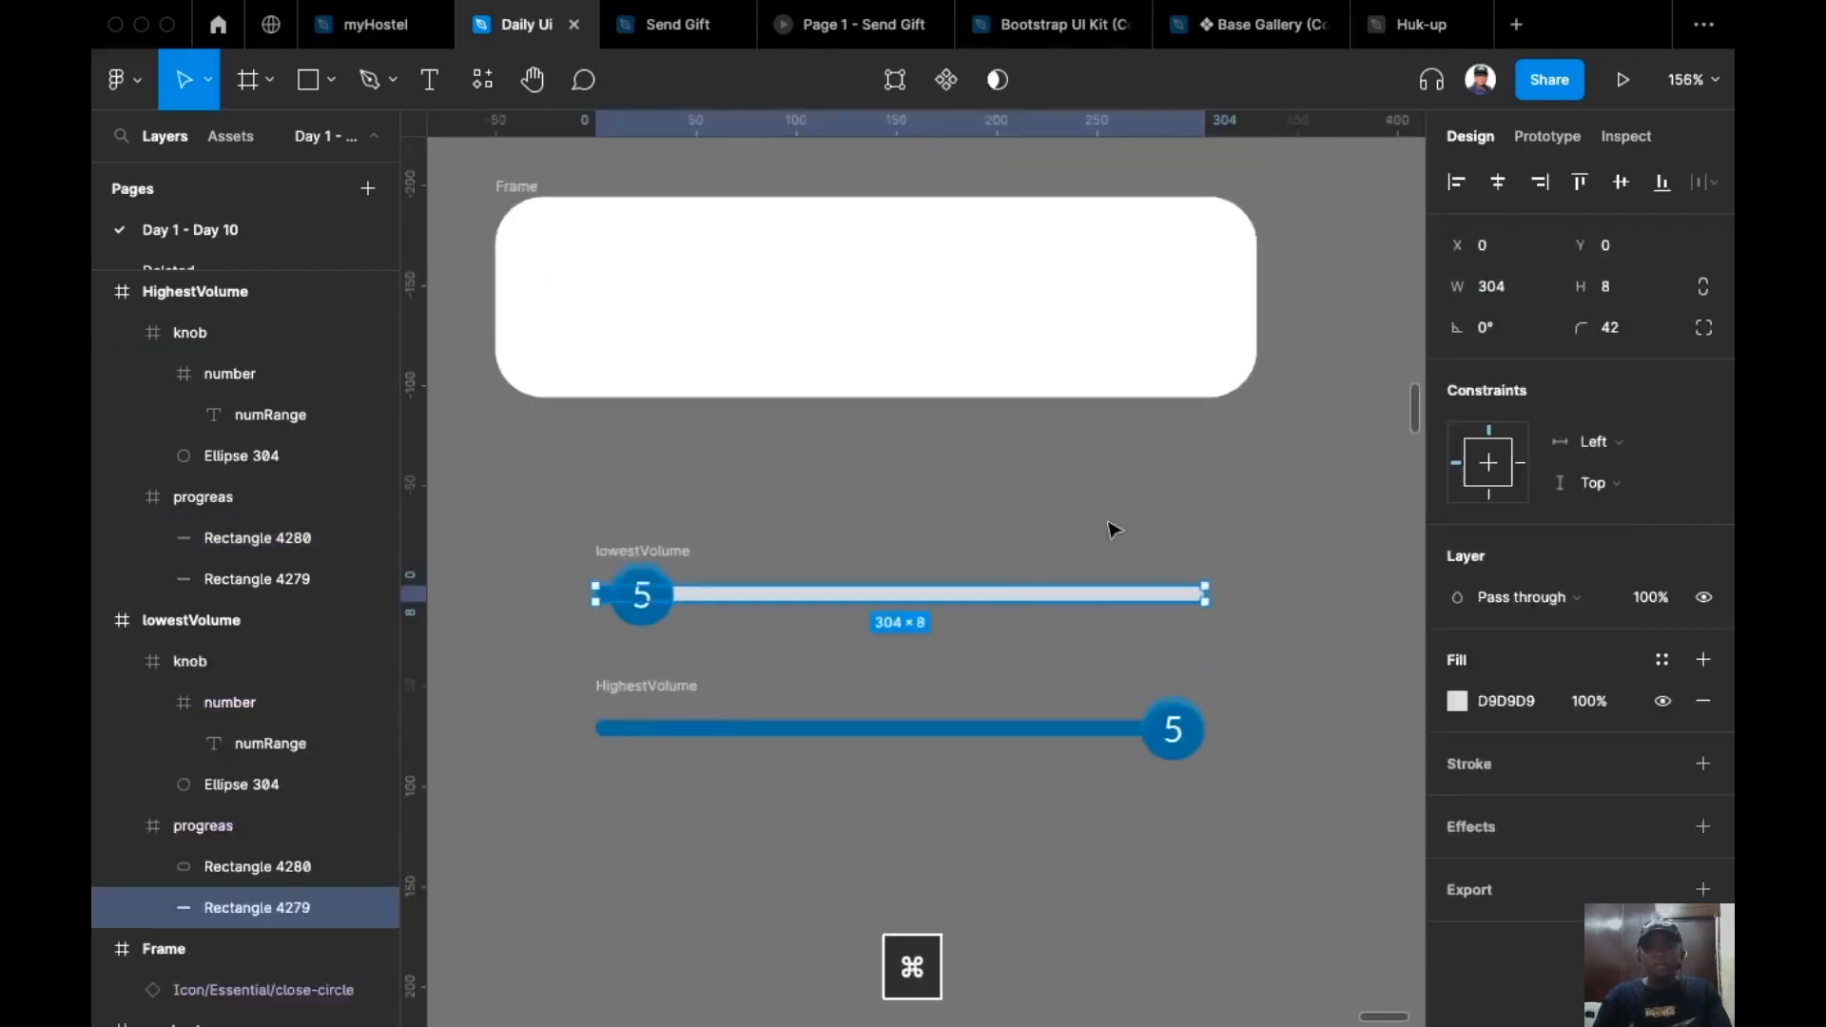
click(1455, 706)
drag(1123, 430, 1122, 504)
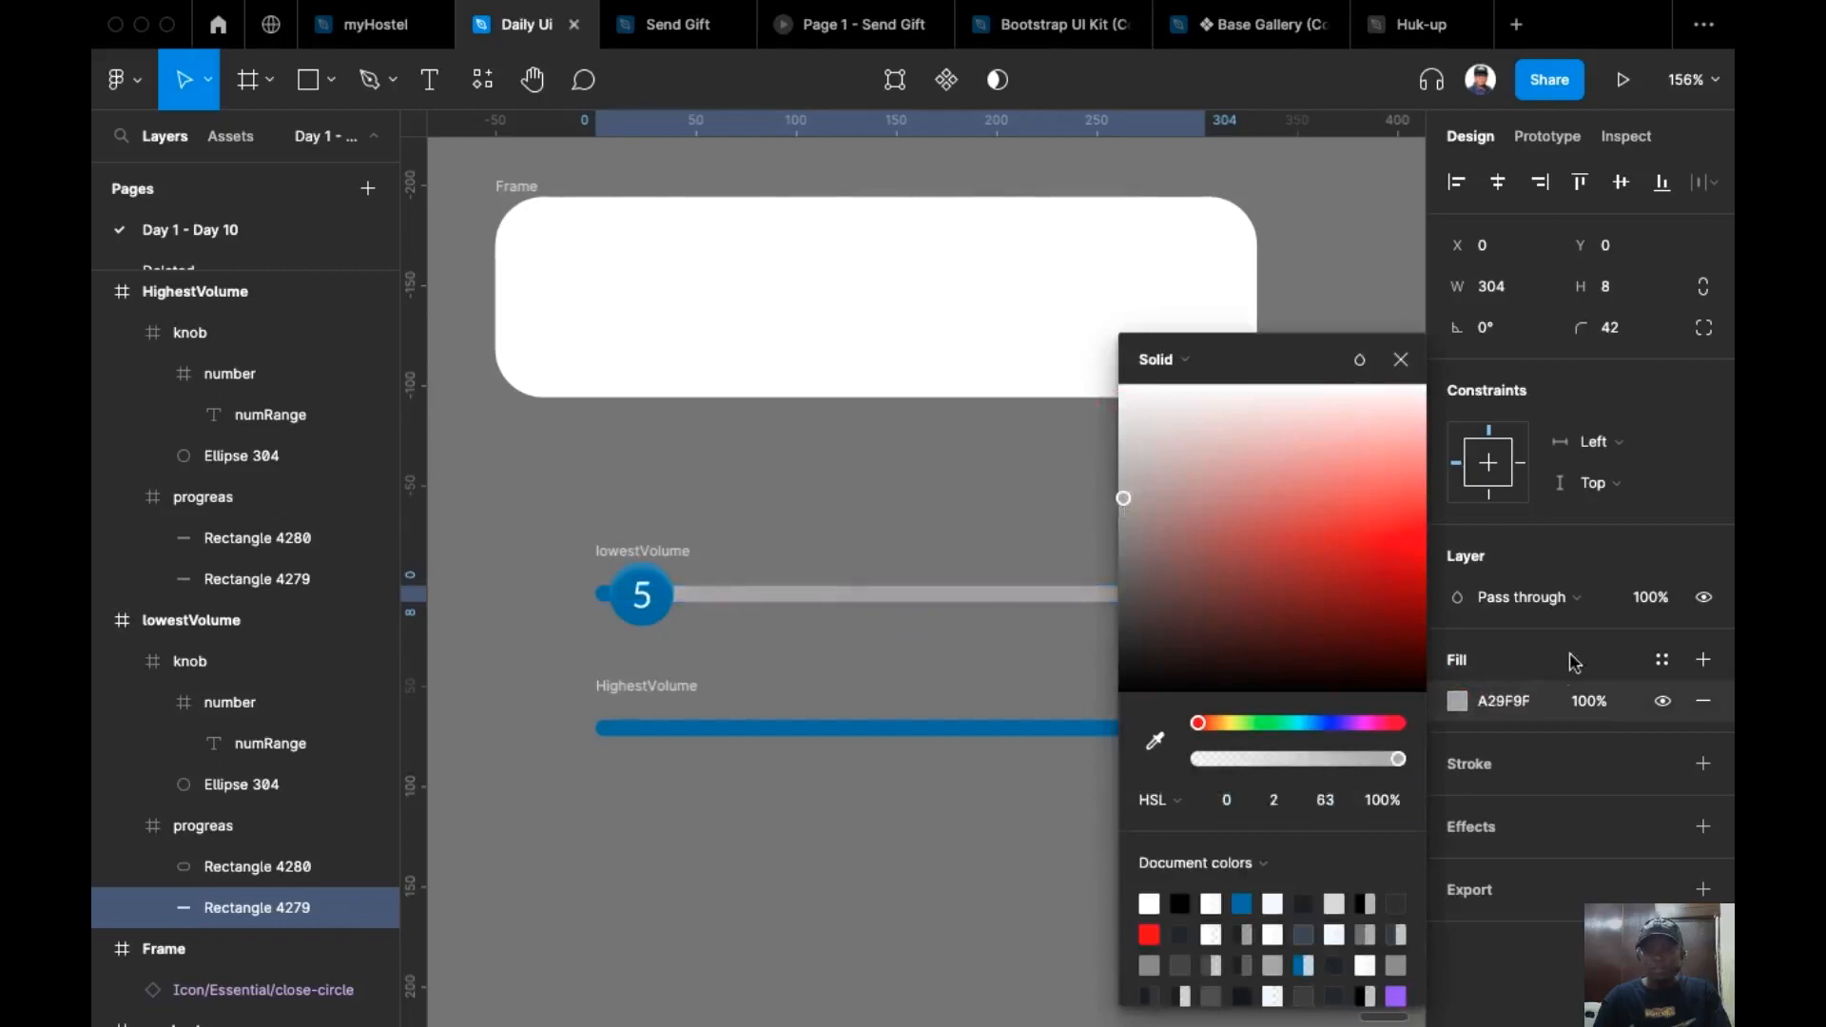
Copy the grey A29F9F from the lowestVolume track and apply it to the fill of the HighestVolume slider's track.
click(1541, 705)
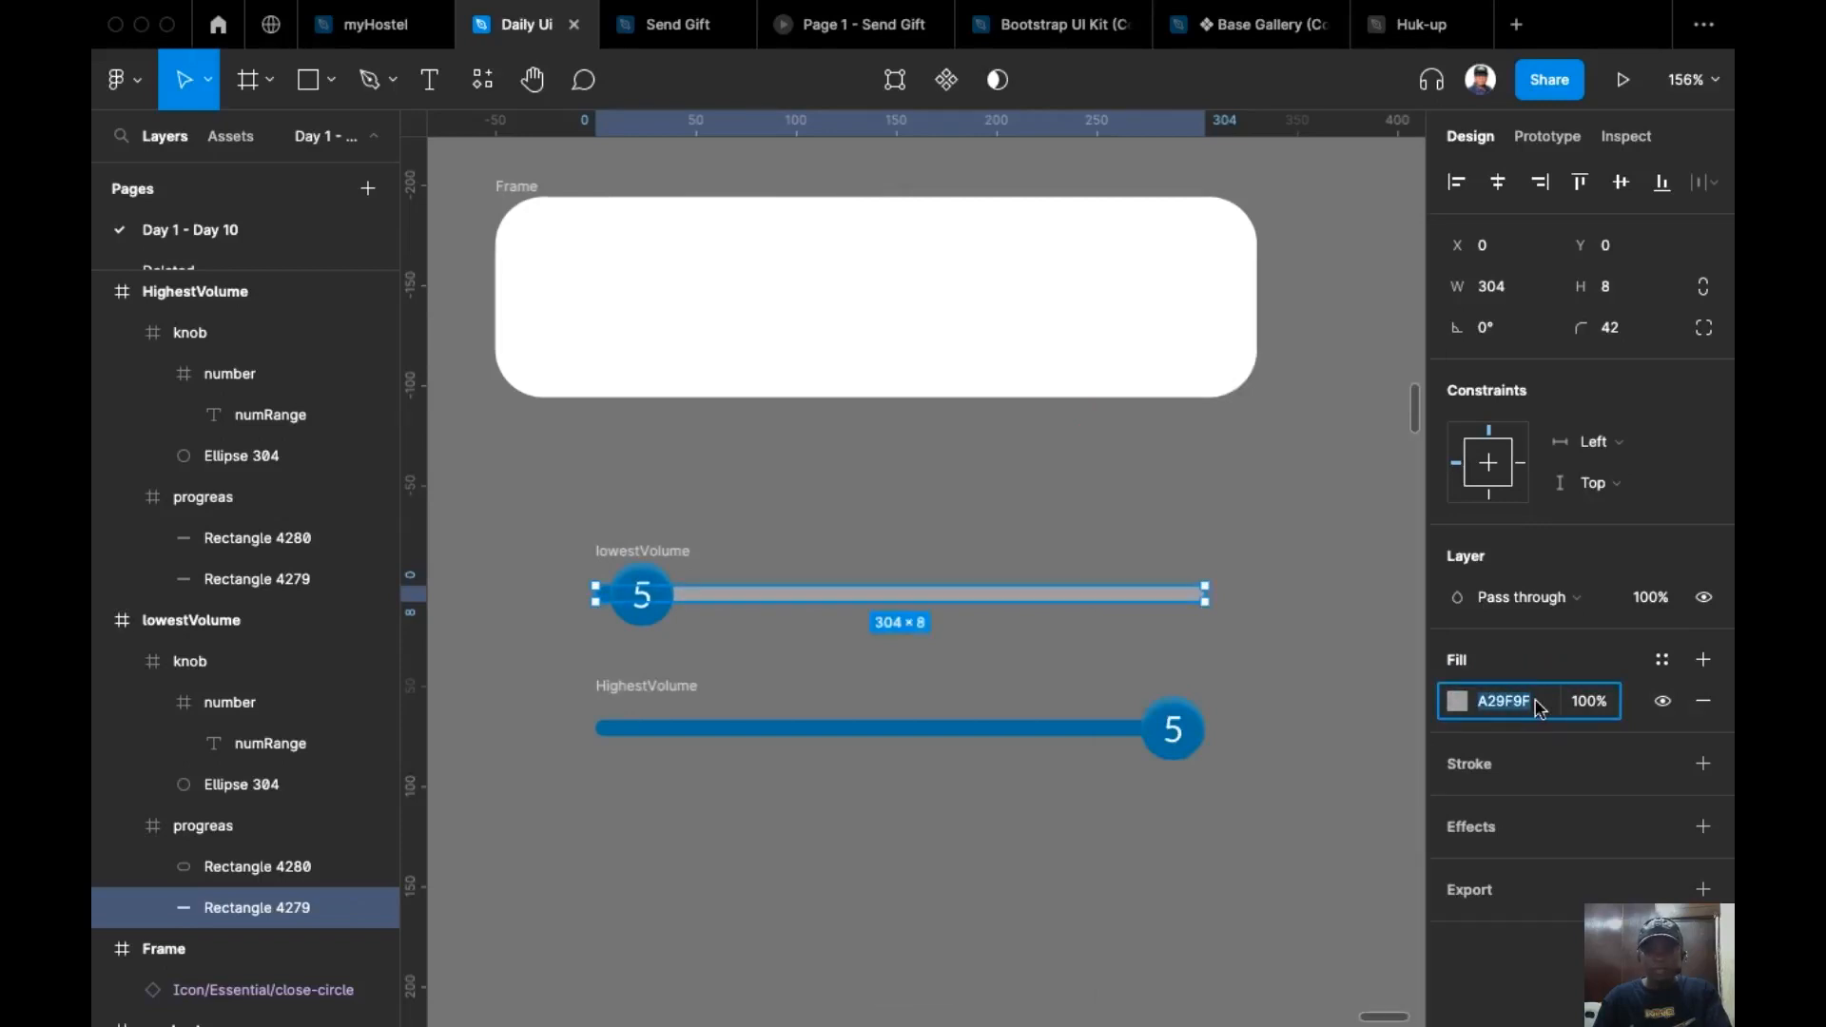
key(super+c)
click(669, 729)
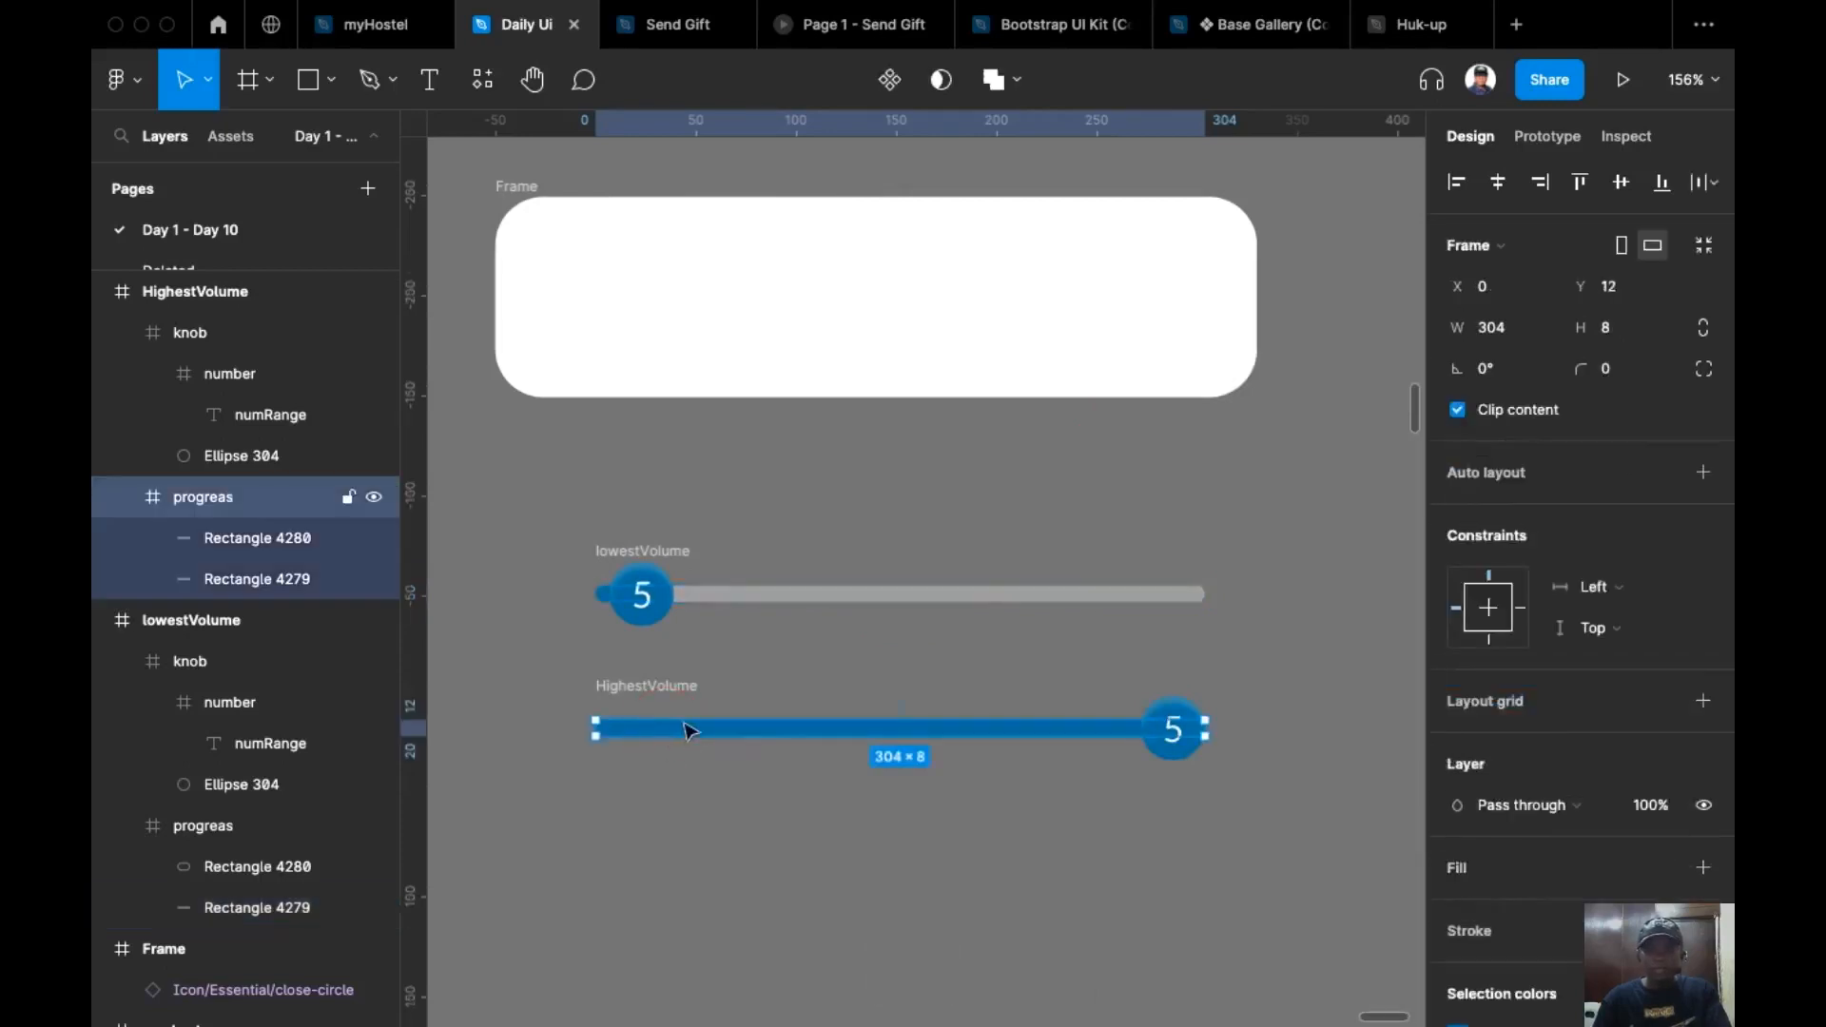
click(237, 579)
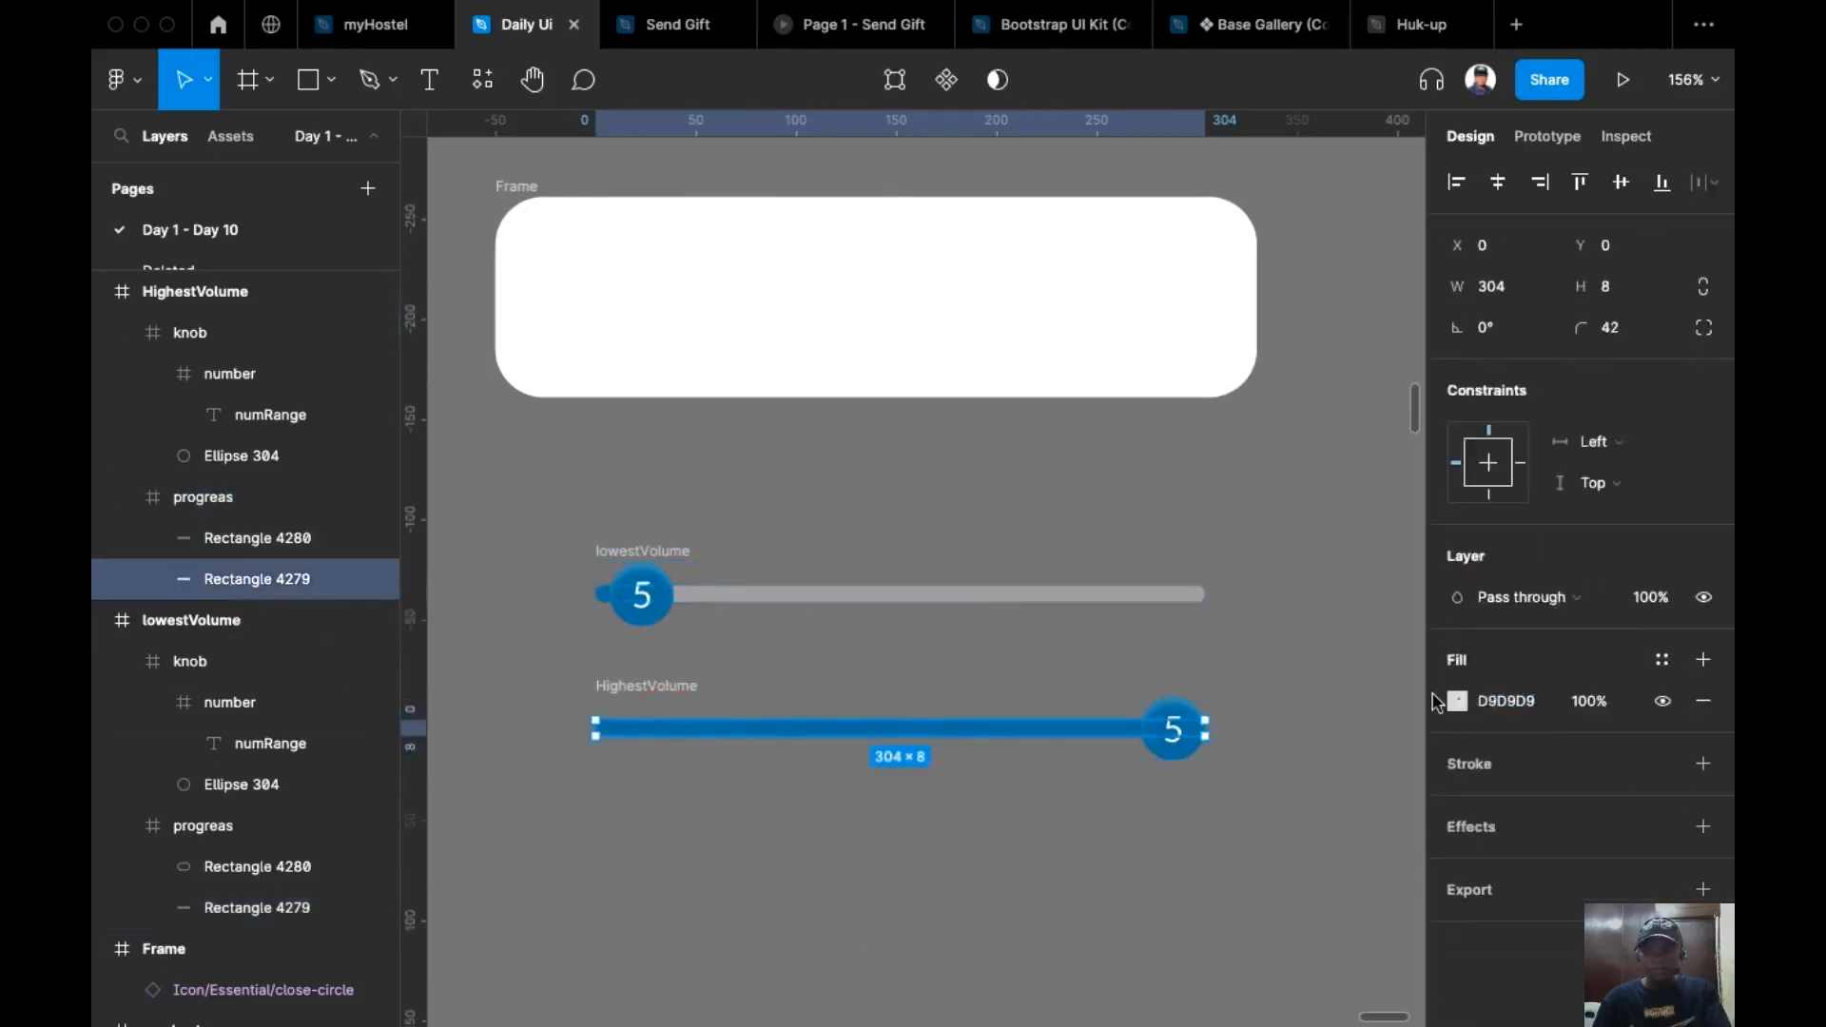
click(1519, 711)
key(super+v)
key(Return)
click(1223, 746)
scroll(1186, 787, down, 3)
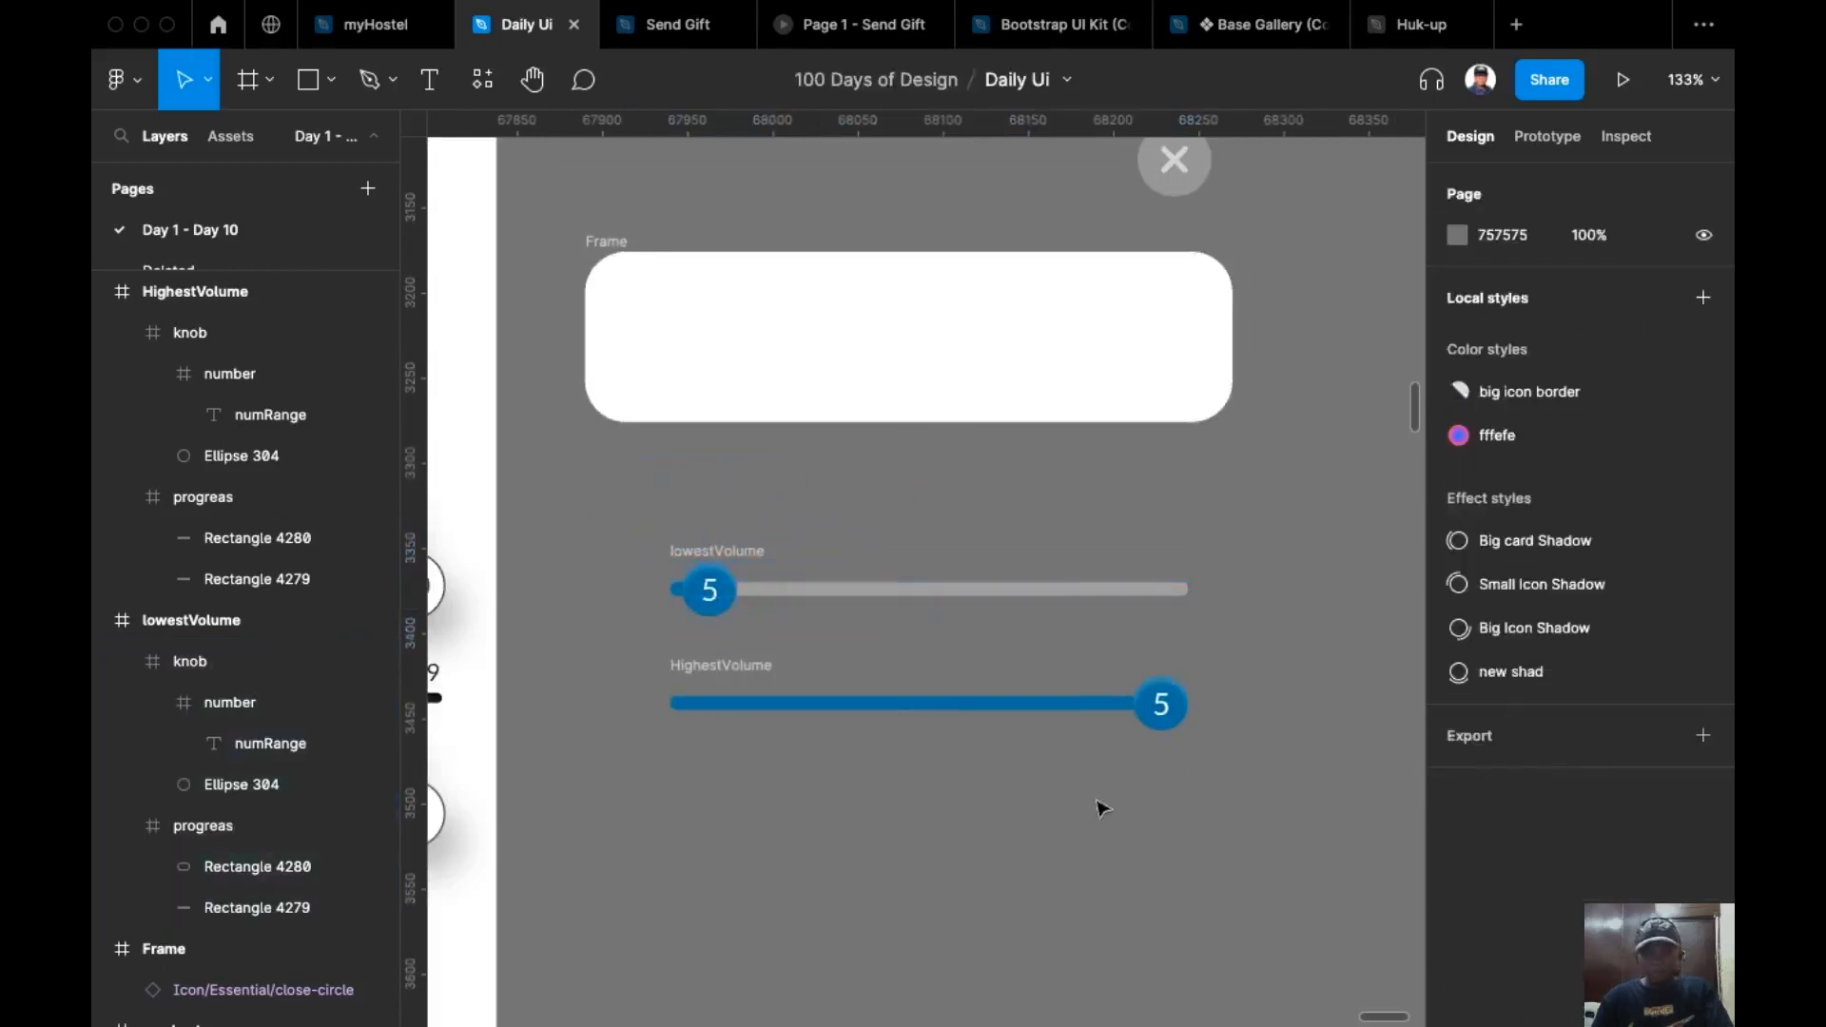
Align the HighestVolume knob's number text to the right edge and shift it horizontally so the 100 sits in the knob.
scroll(1101, 803, up, 5)
super+click(1155, 633)
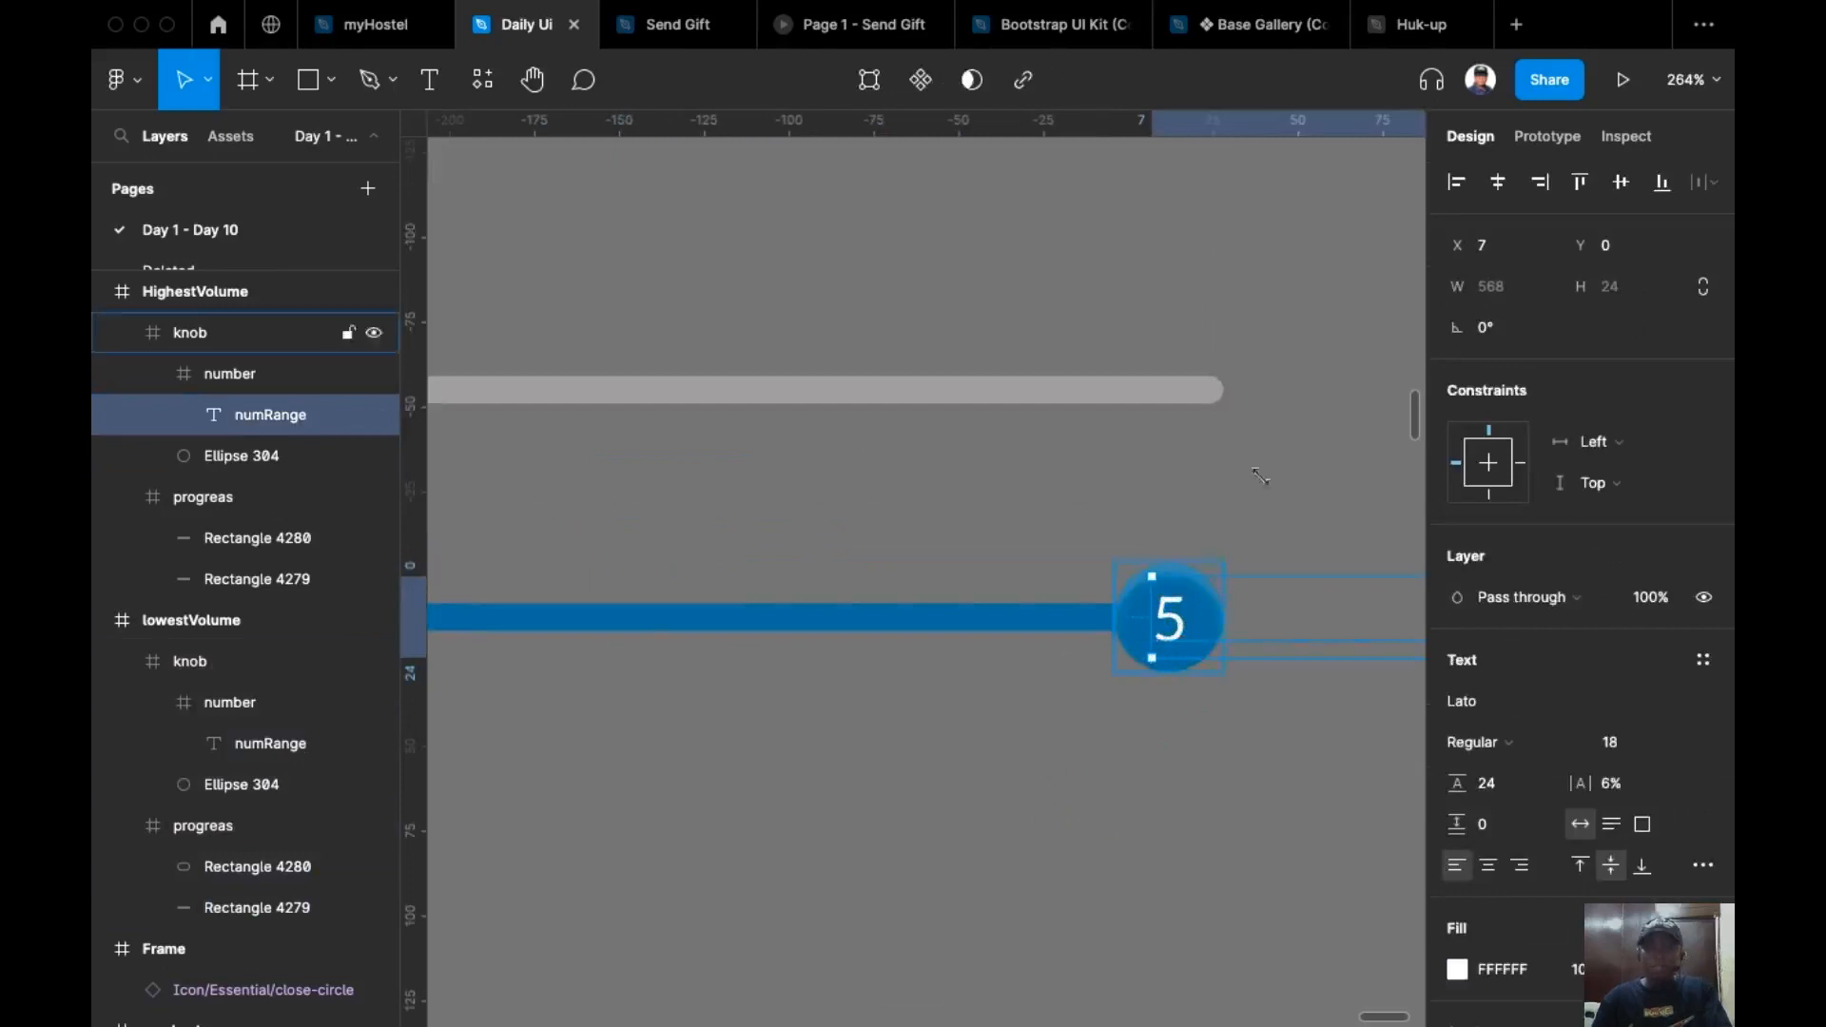
click(1545, 184)
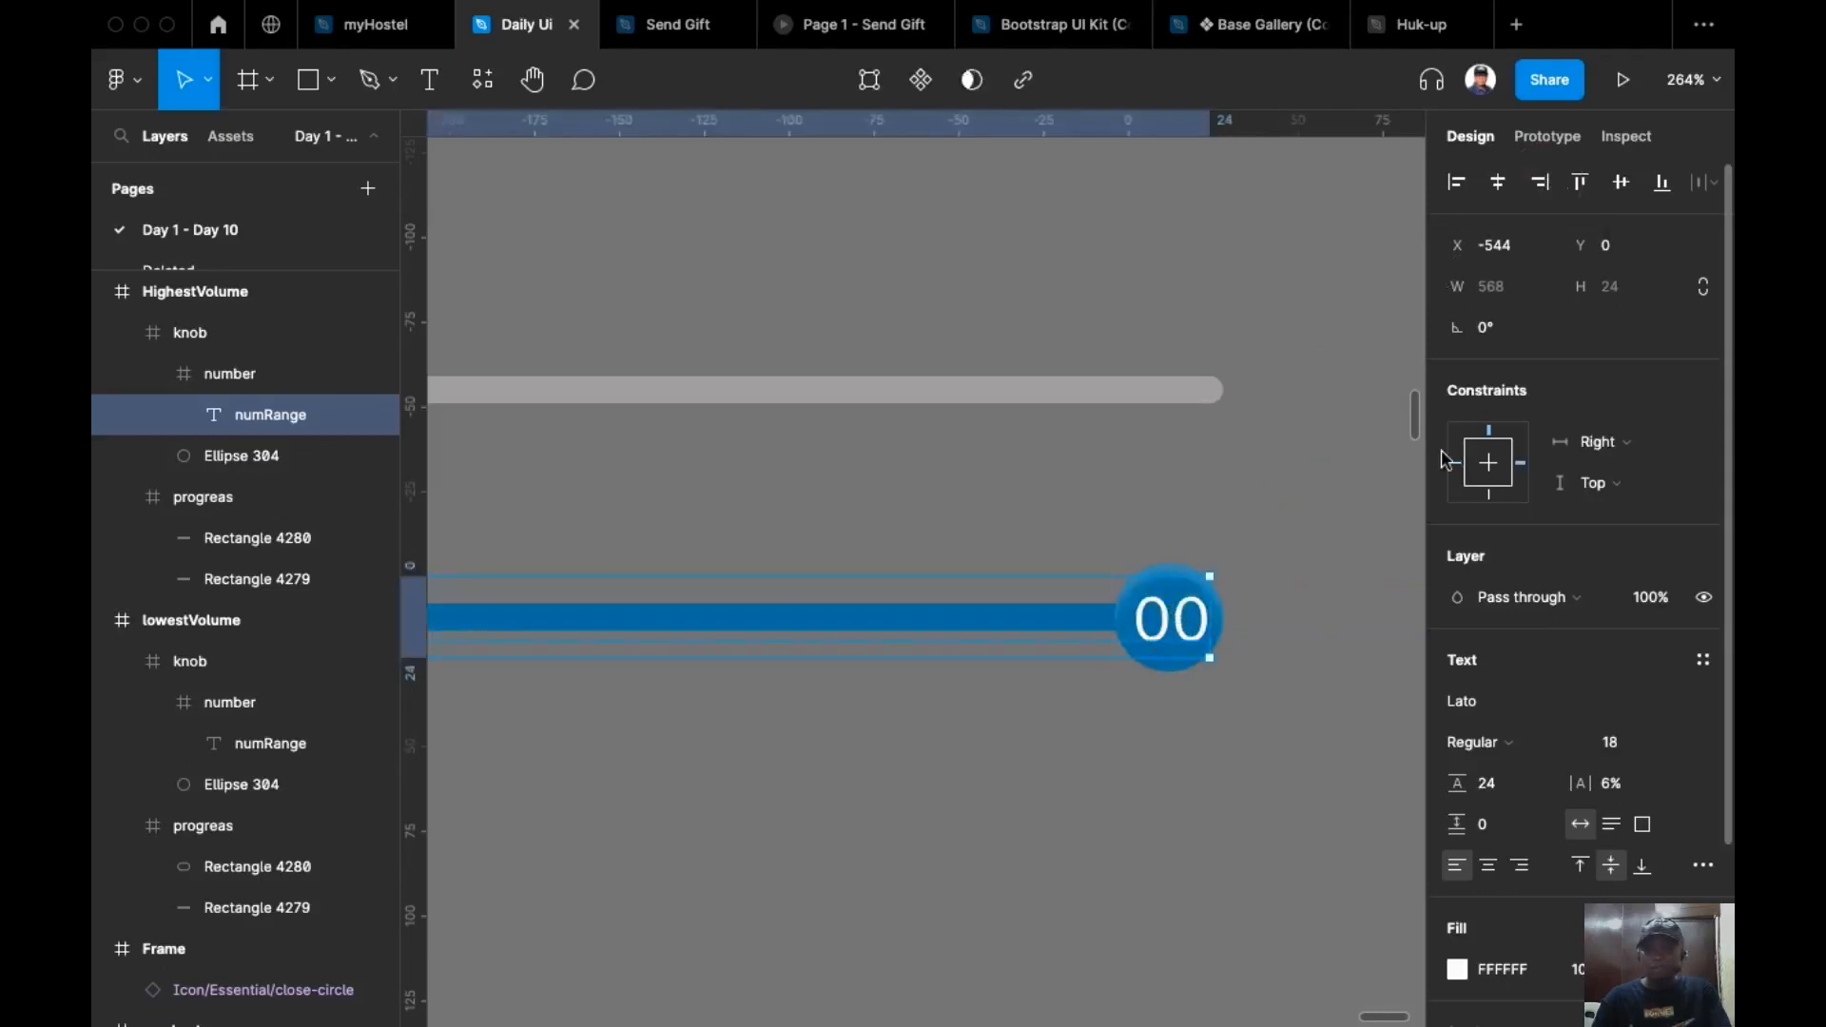
key(Right)
key(Right)
key(Right)
key(Right)
key(Right)
key(Right)
key(Right)
key(Right)
key(Right)
key(Right)
key(Right)
key(Right)
key(Right)
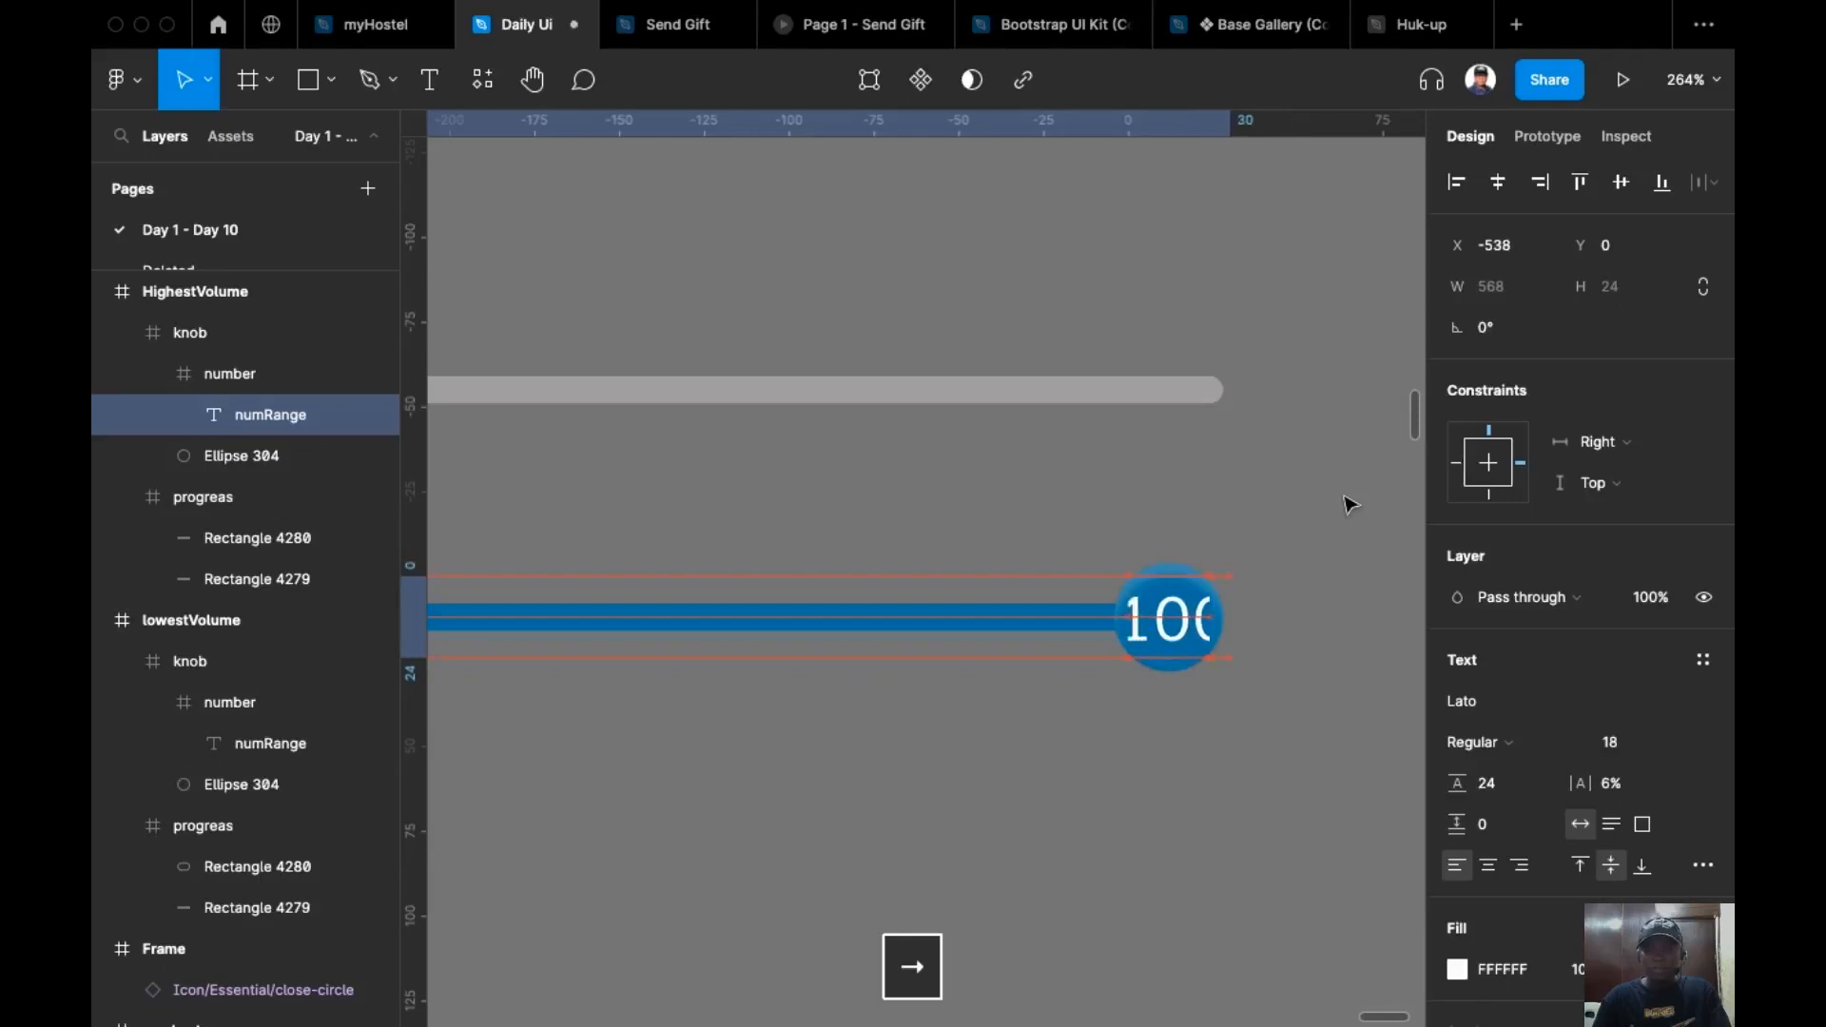
key(Left)
key(Left)
key(Left)
key(Left)
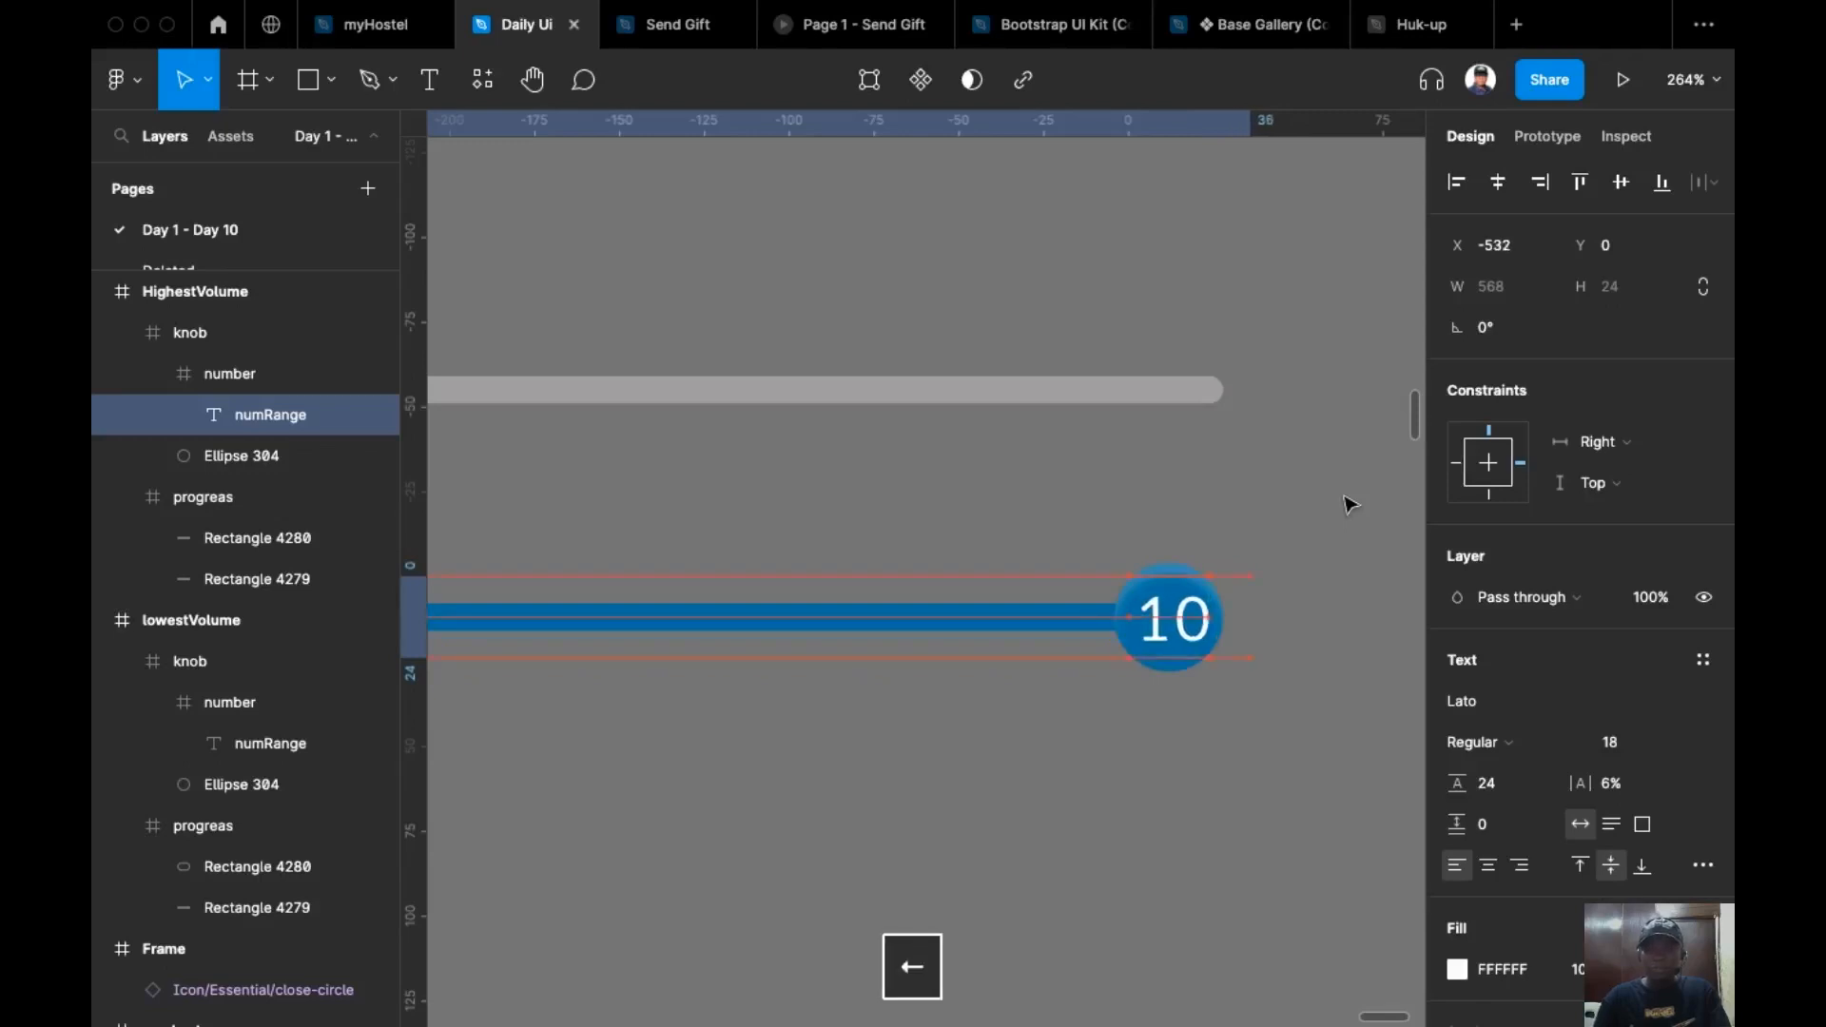
key(Left)
key(Left)
key(Left)
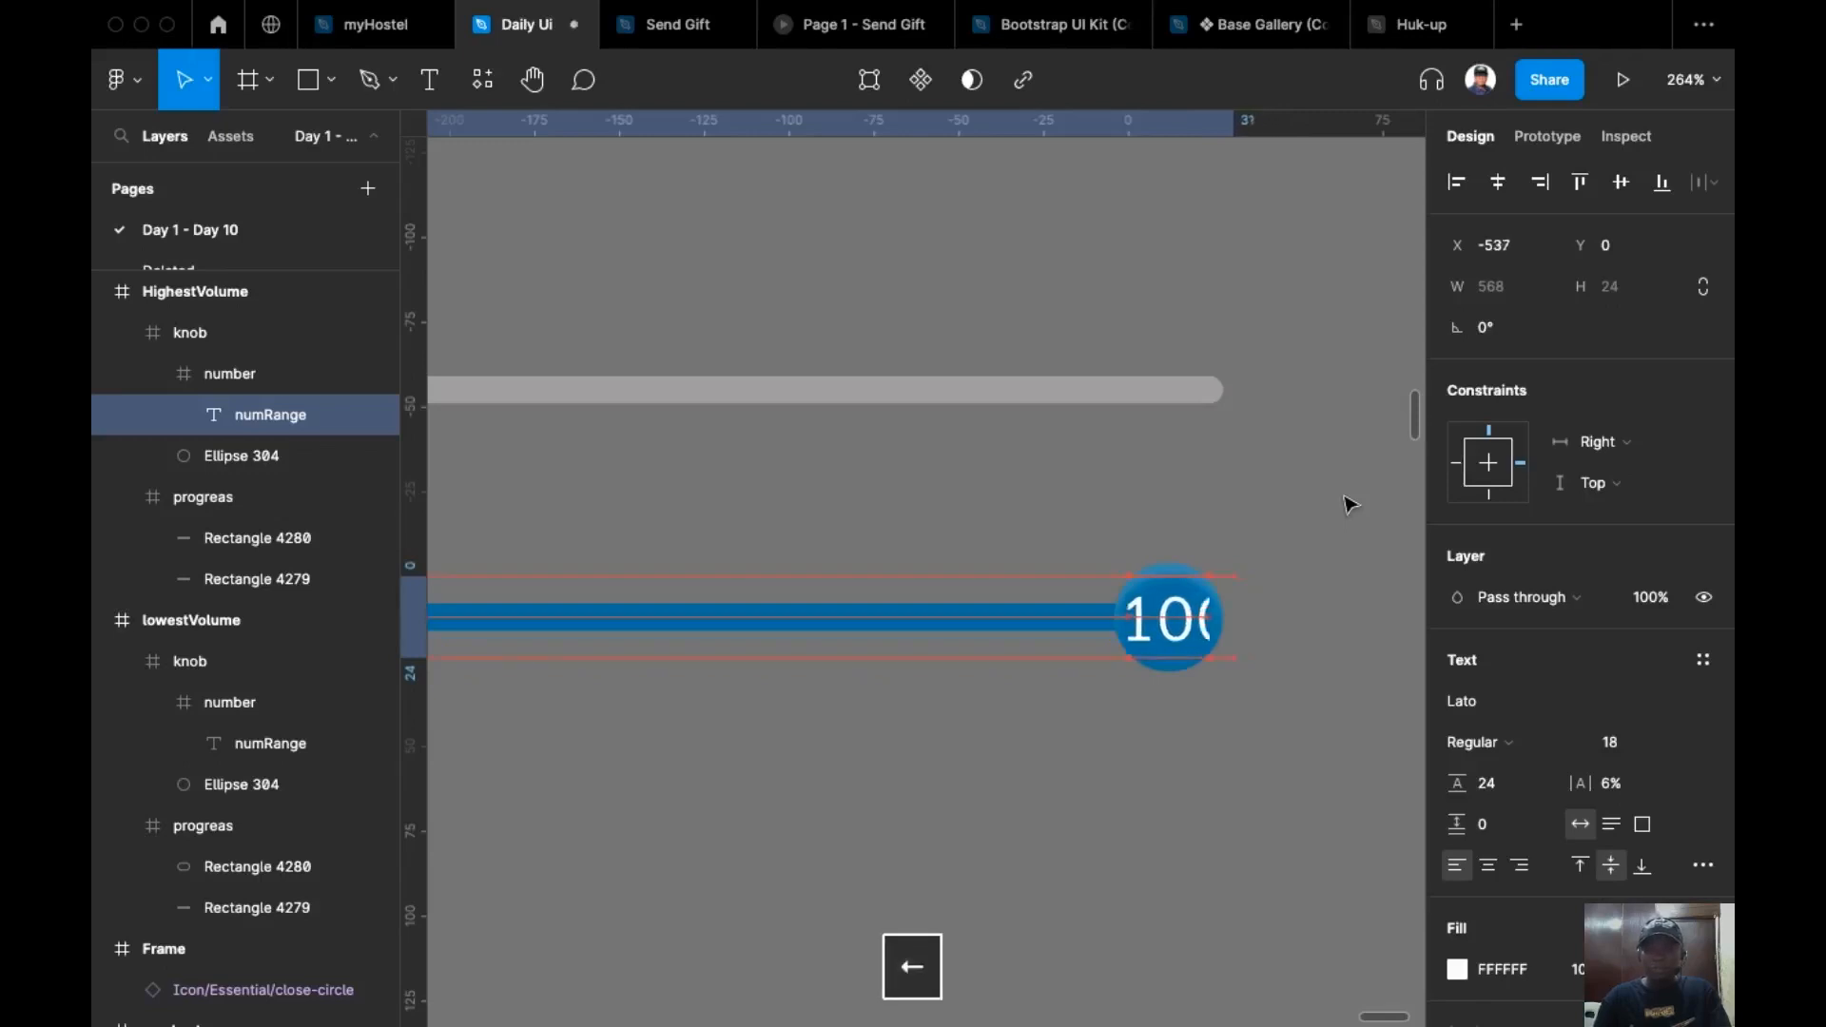
Set the font size of the 100 in the HighestVolume knob to 14.
double_click(1138, 643)
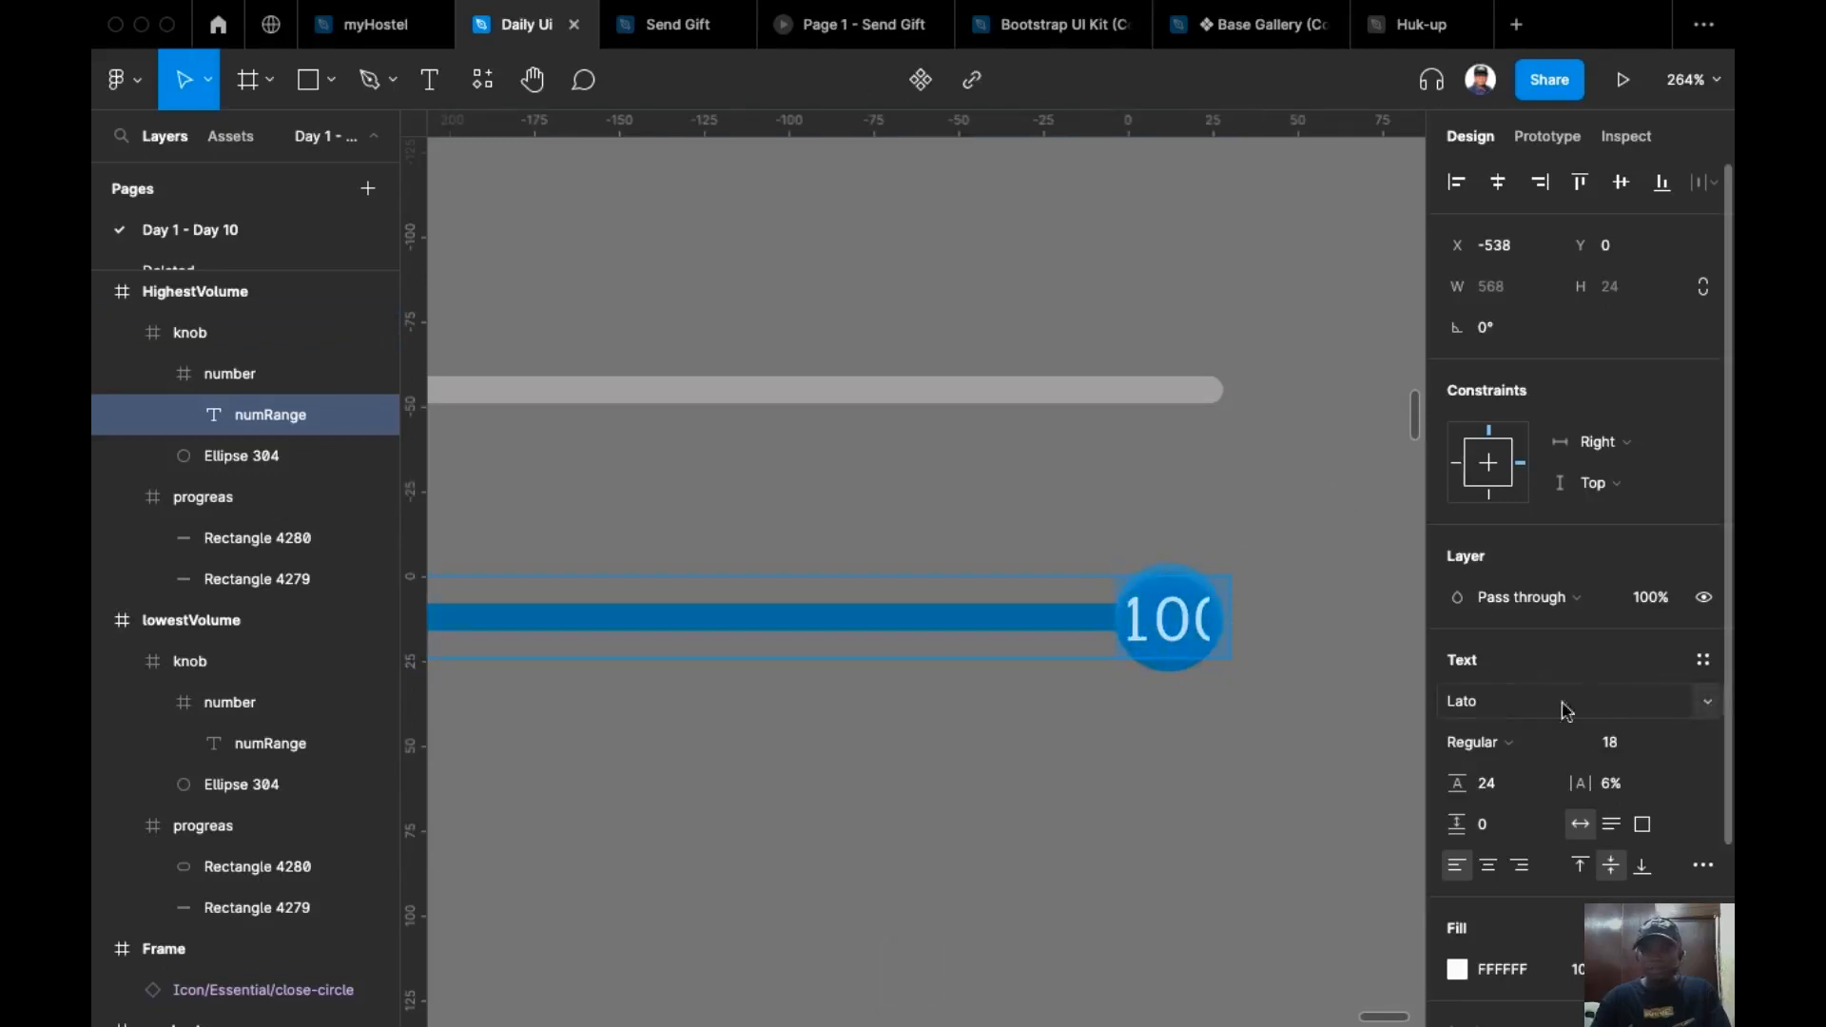
click(1673, 753)
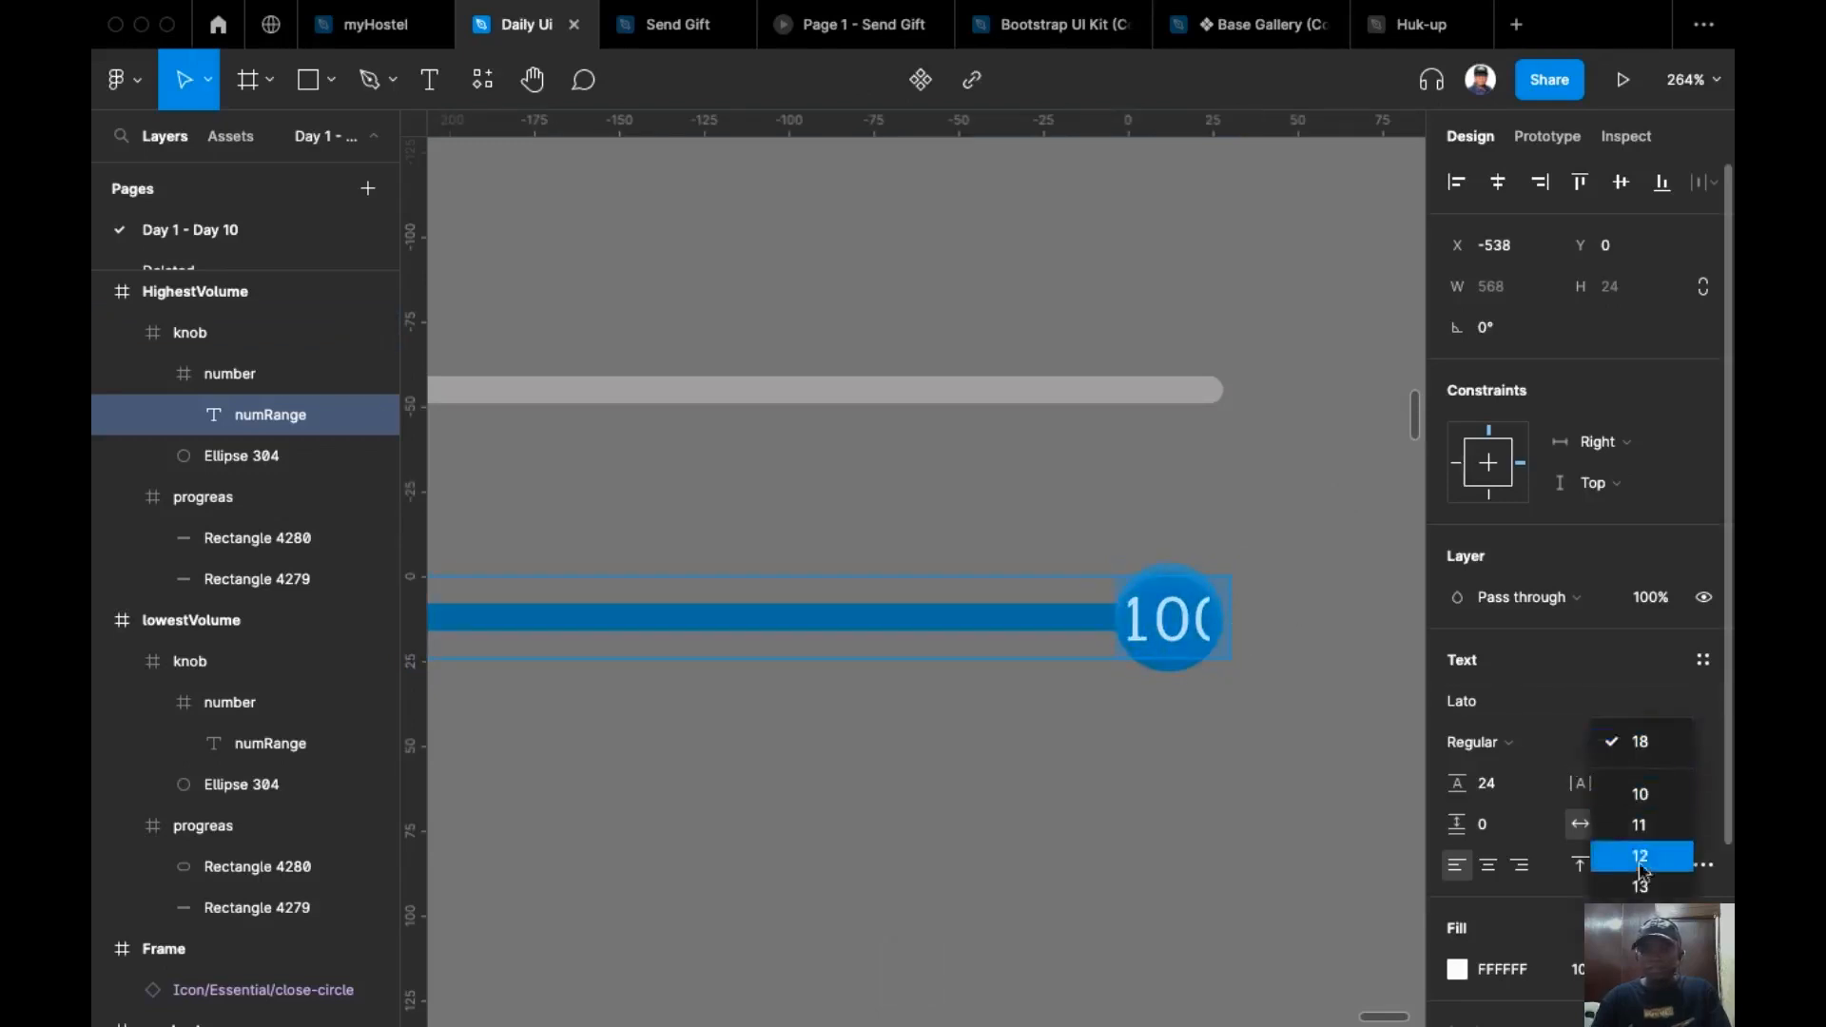
click(1639, 978)
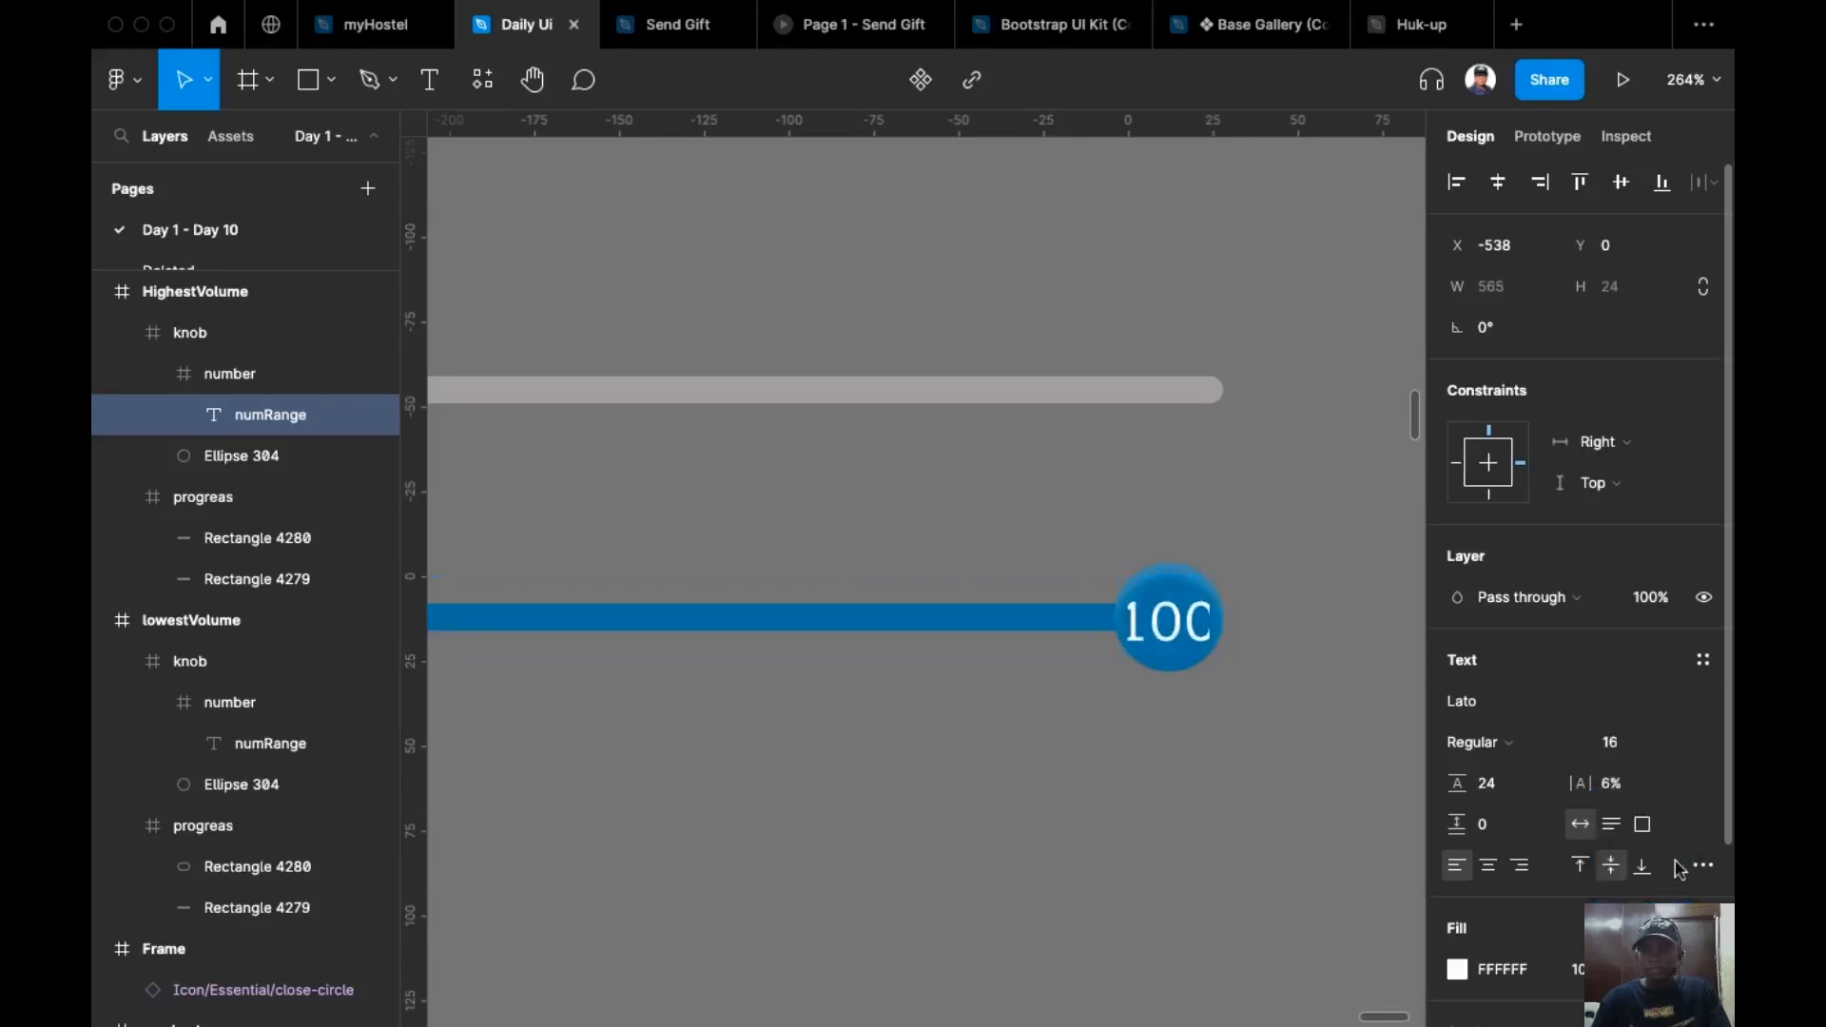
click(1676, 744)
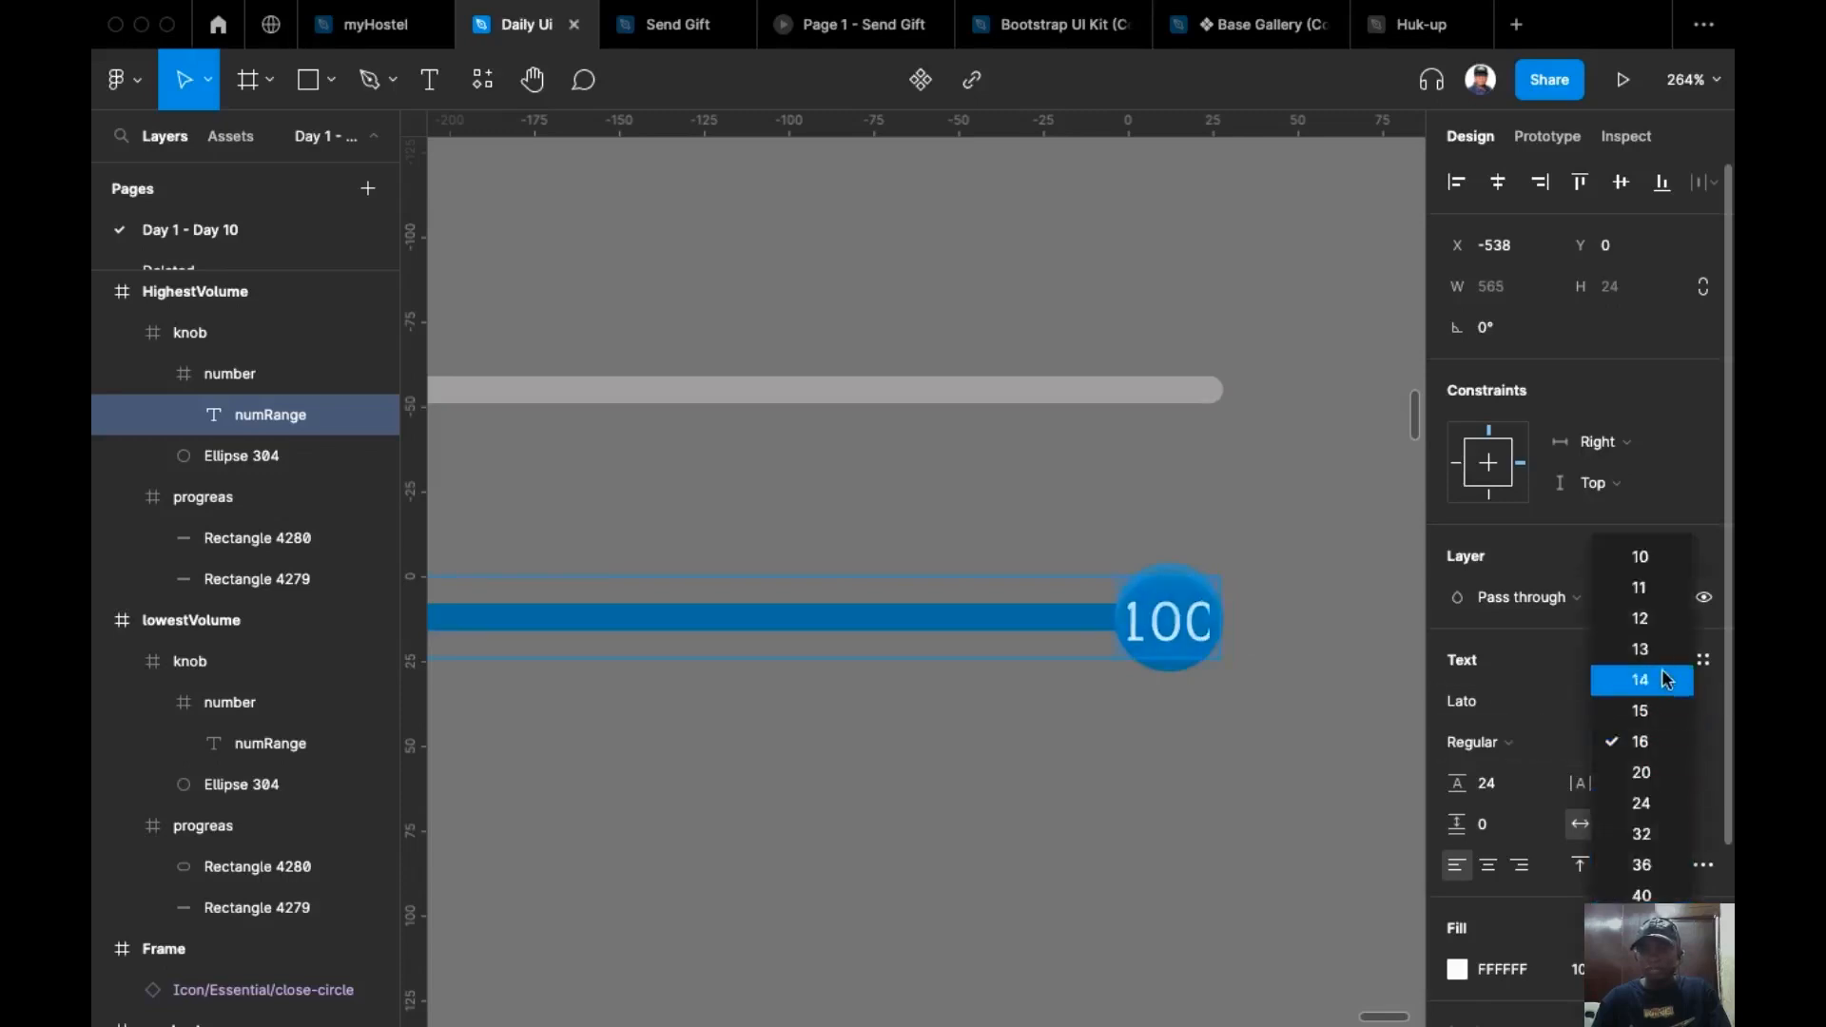
click(1664, 678)
key(Escape)
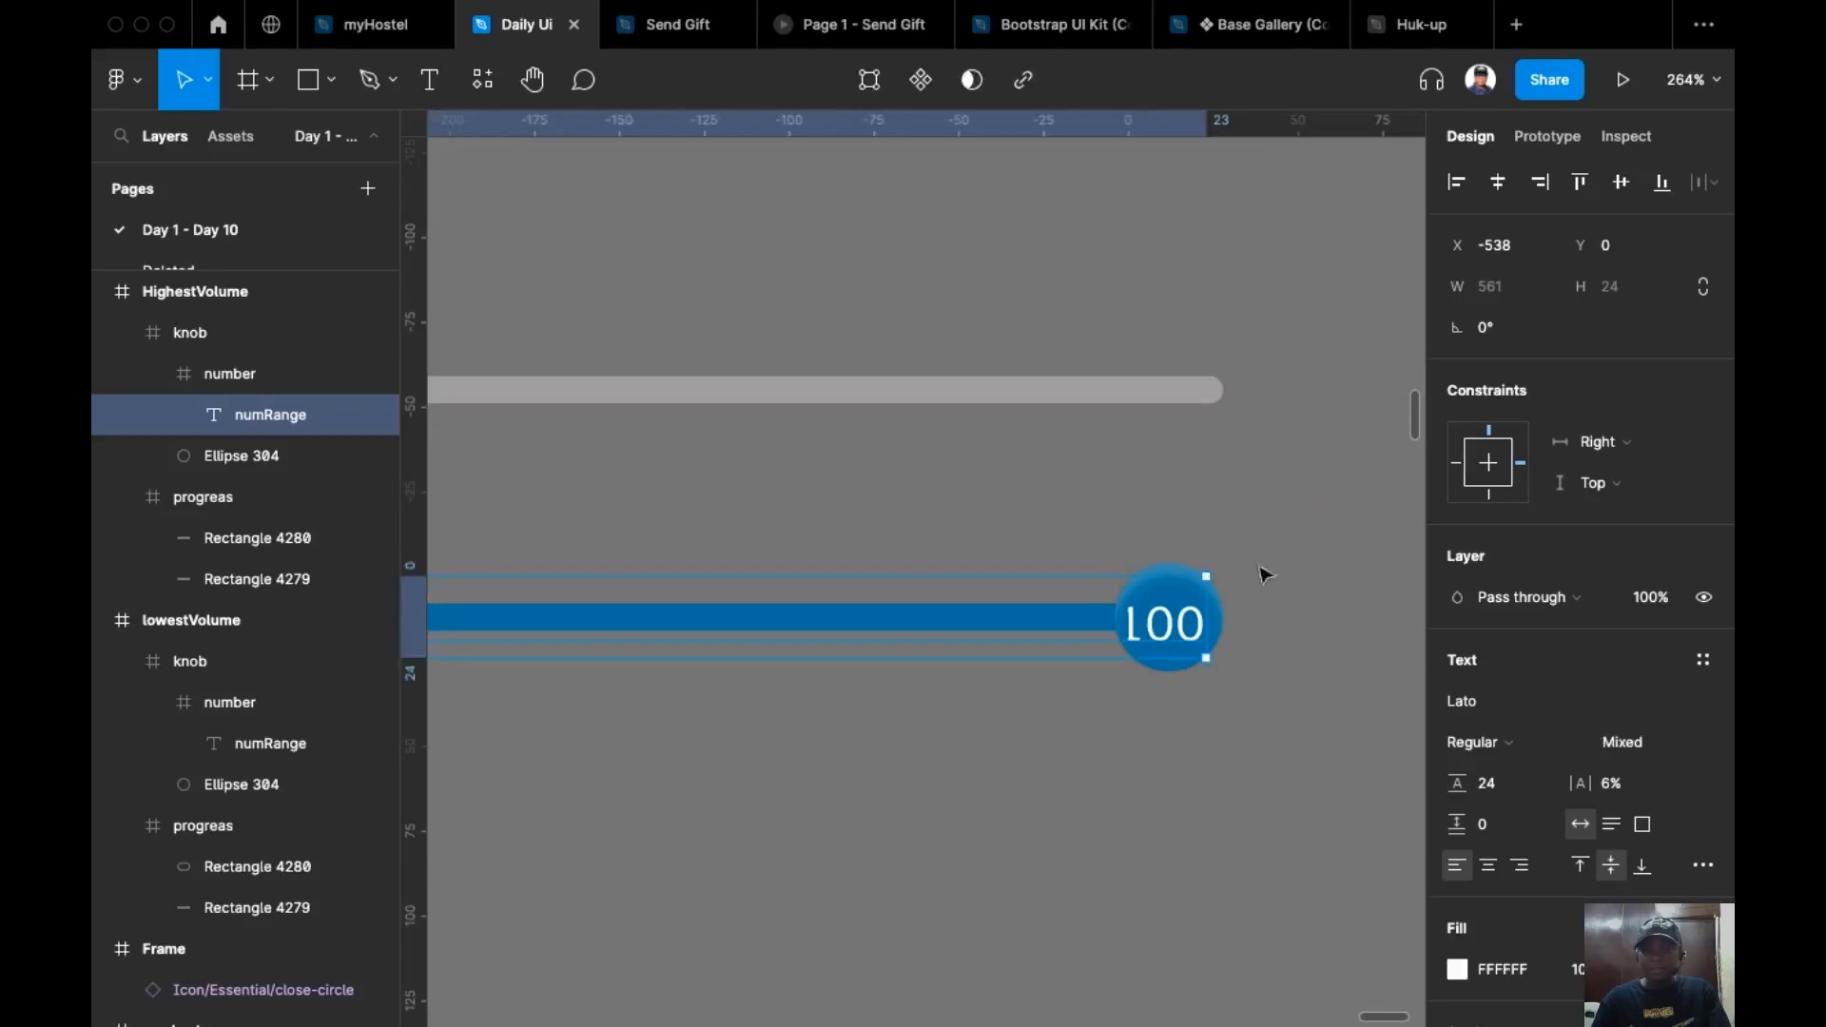
Nudge the HighestVolume knob's number text to X -536 and Y -2 to centre the 100.
key(Right)
key(Right)
key(Up)
key(Up)
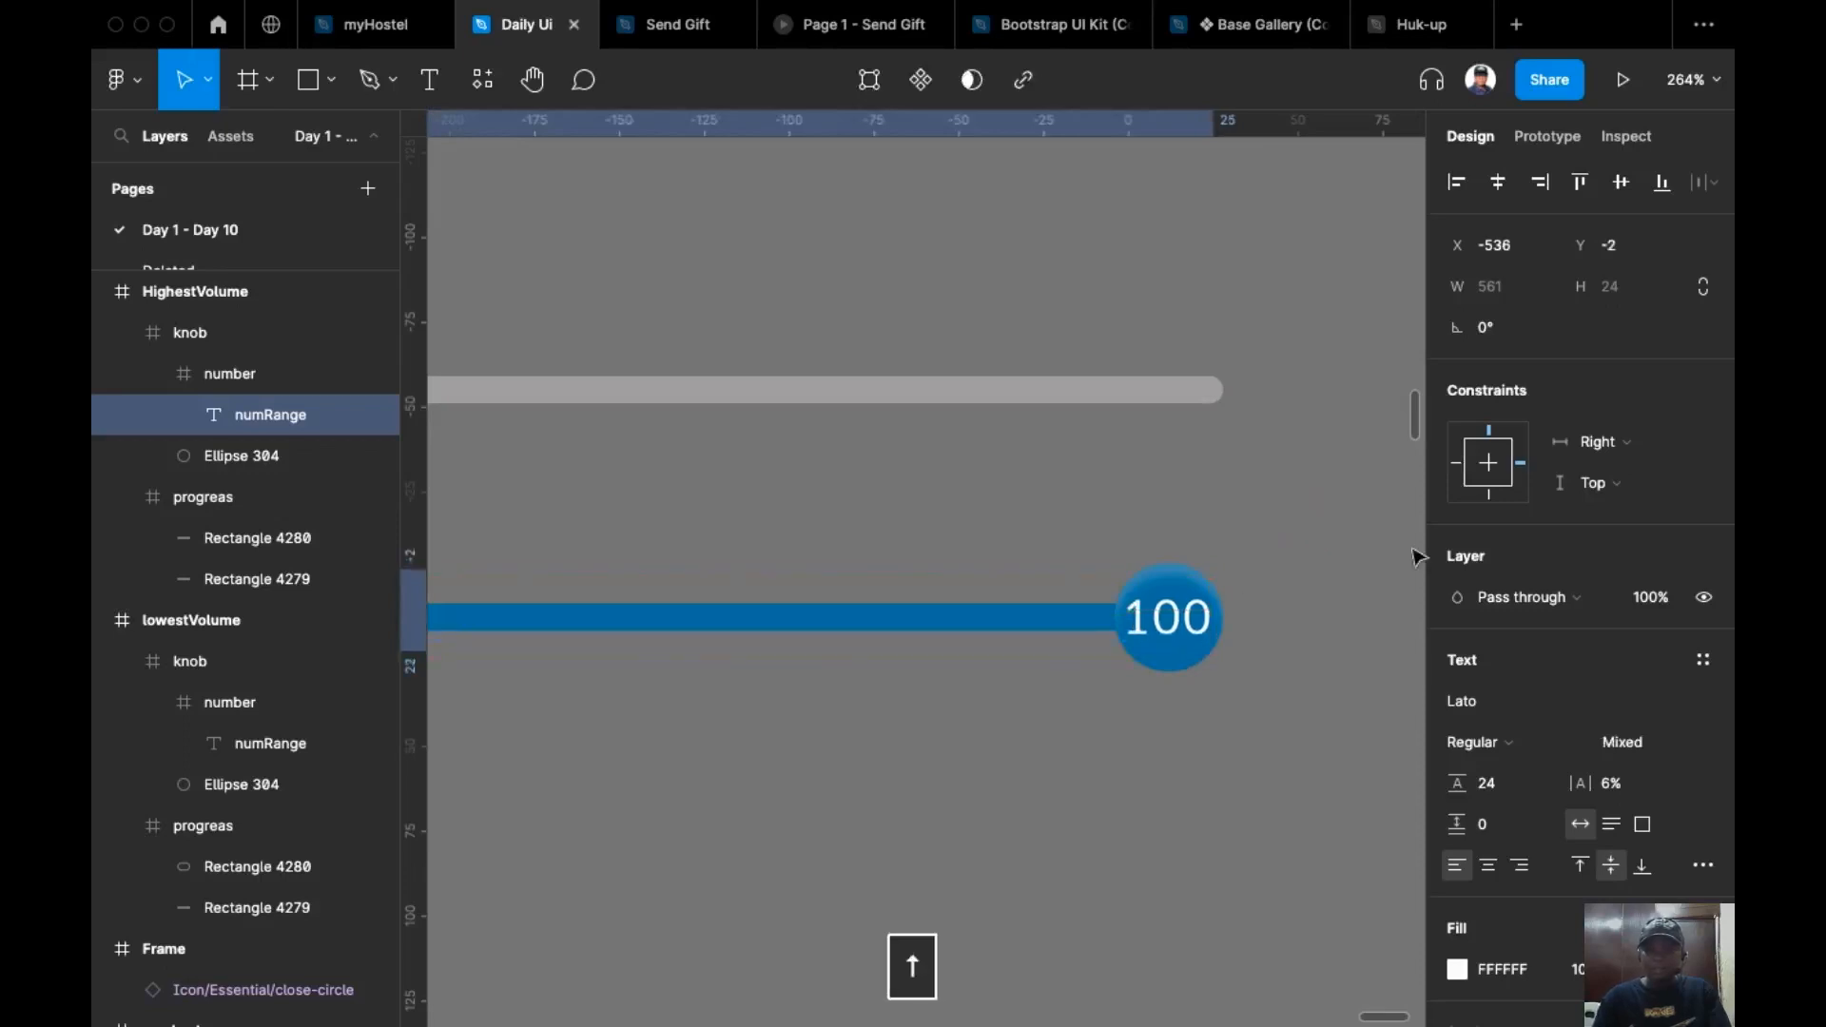
click(1018, 786)
scroll(1128, 717, down, 5)
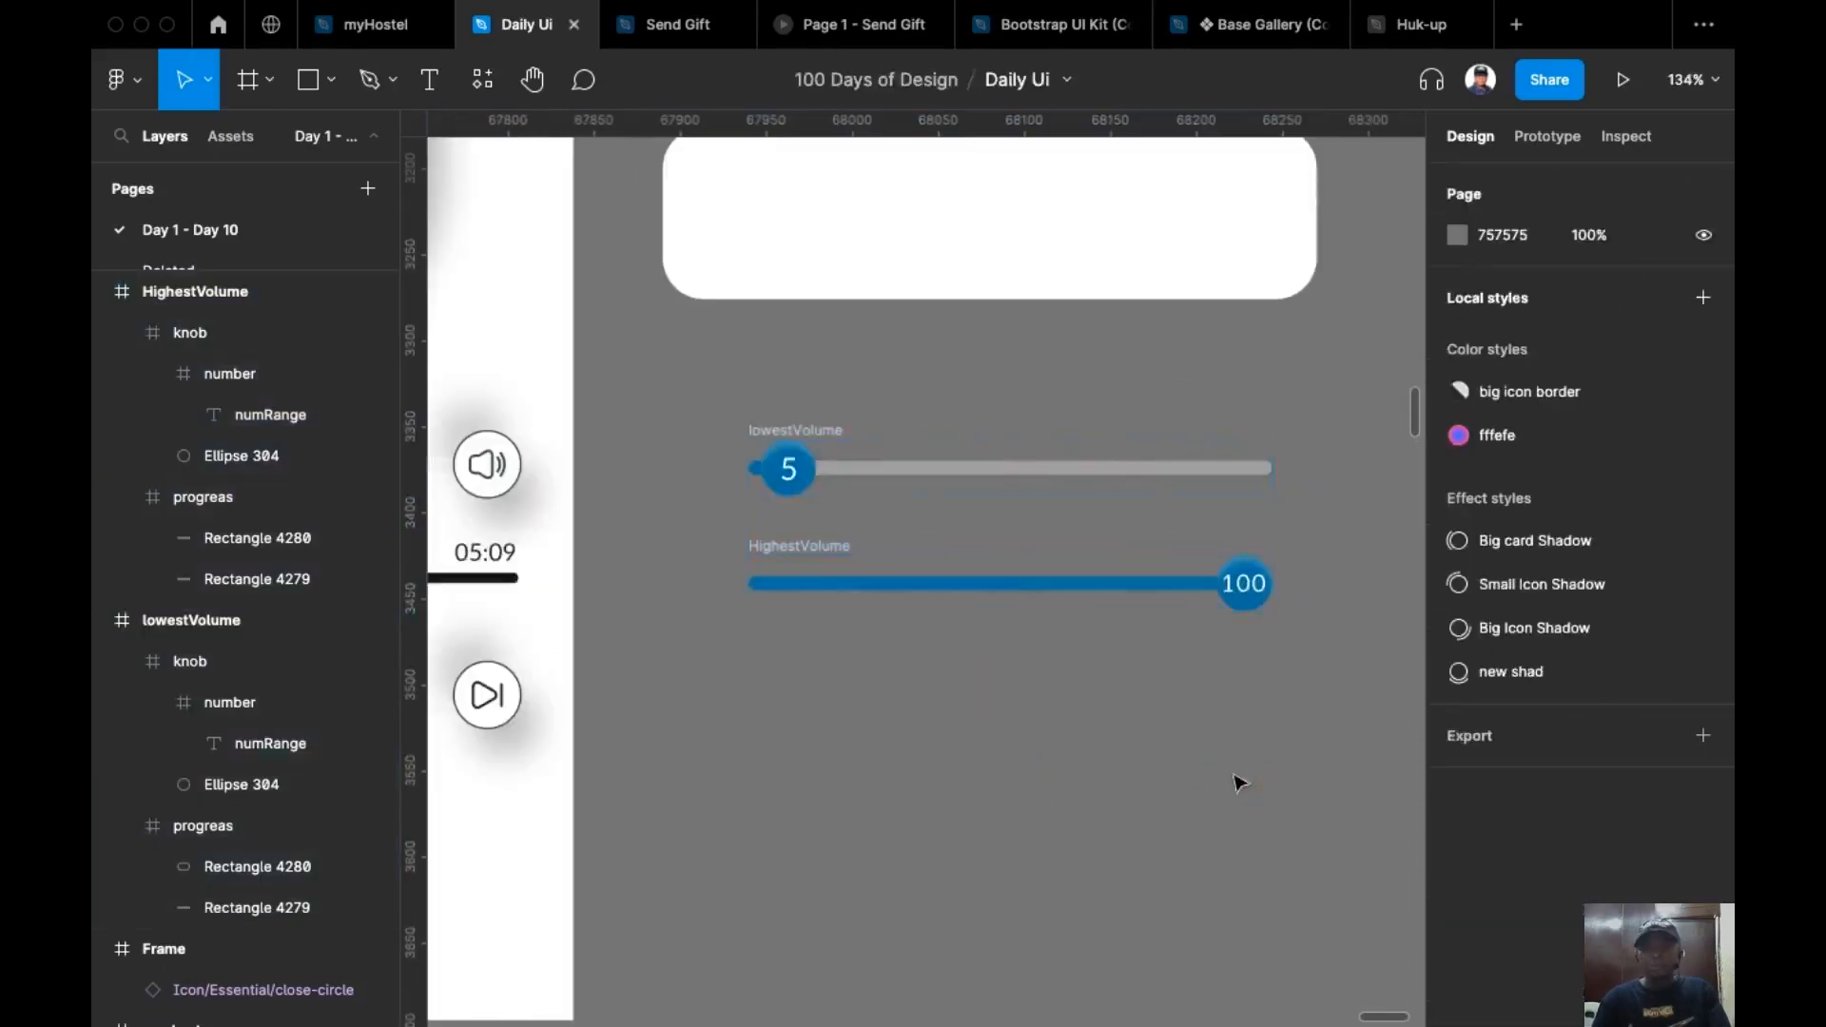
Create a component set from the lowestVolume and HighestVolume slider frames.
drag(471, 355, 1222, 658)
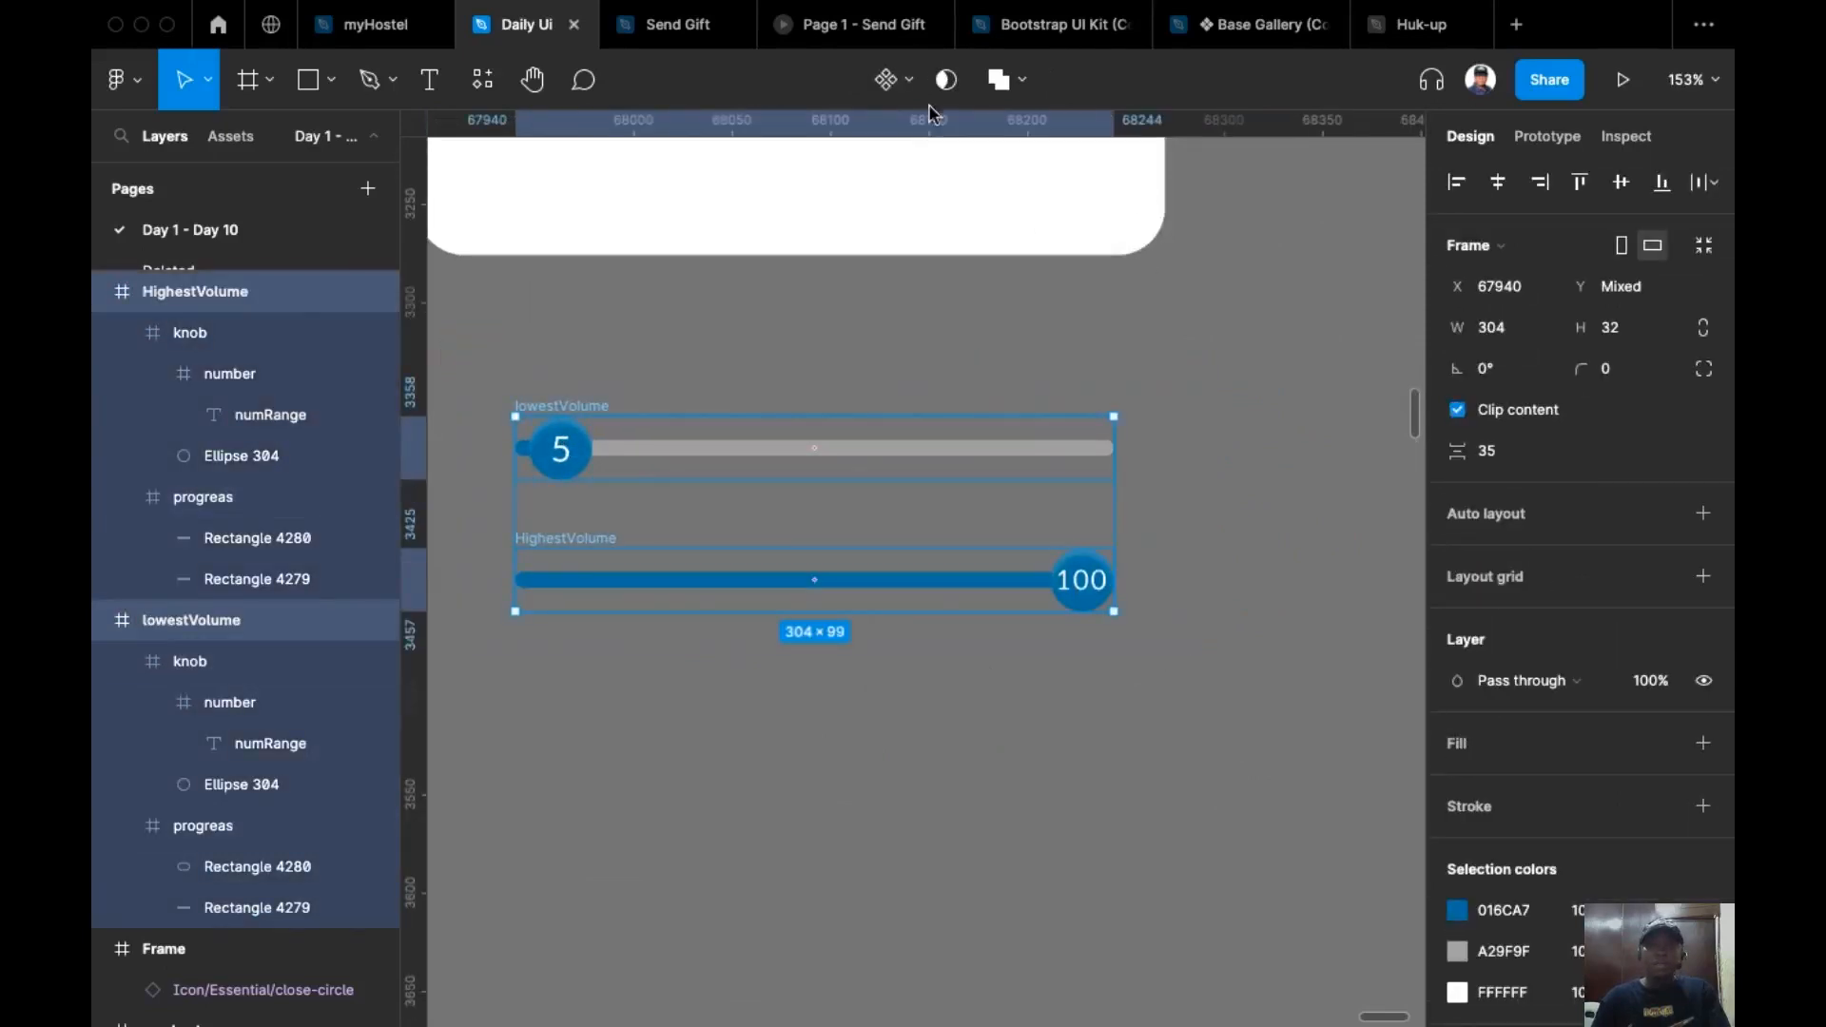
click(894, 80)
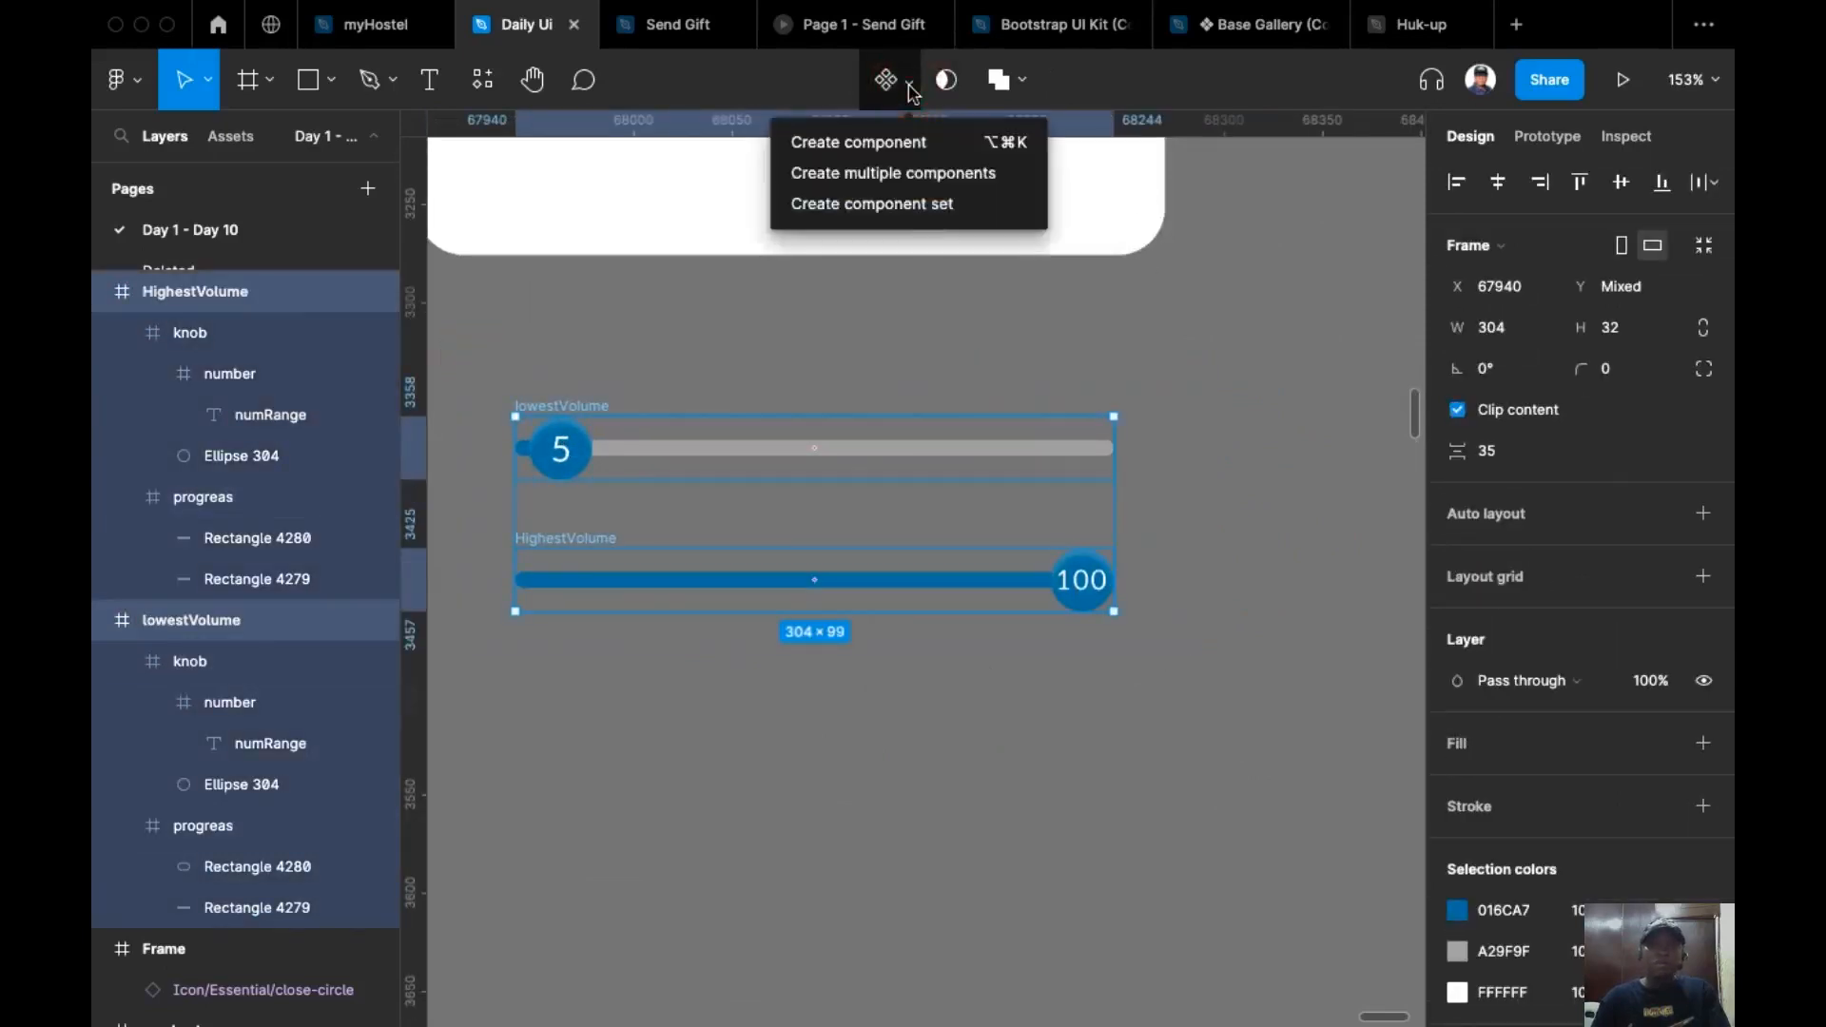
click(894, 203)
scroll(941, 494, up, 2)
scroll(942, 494, left, 2)
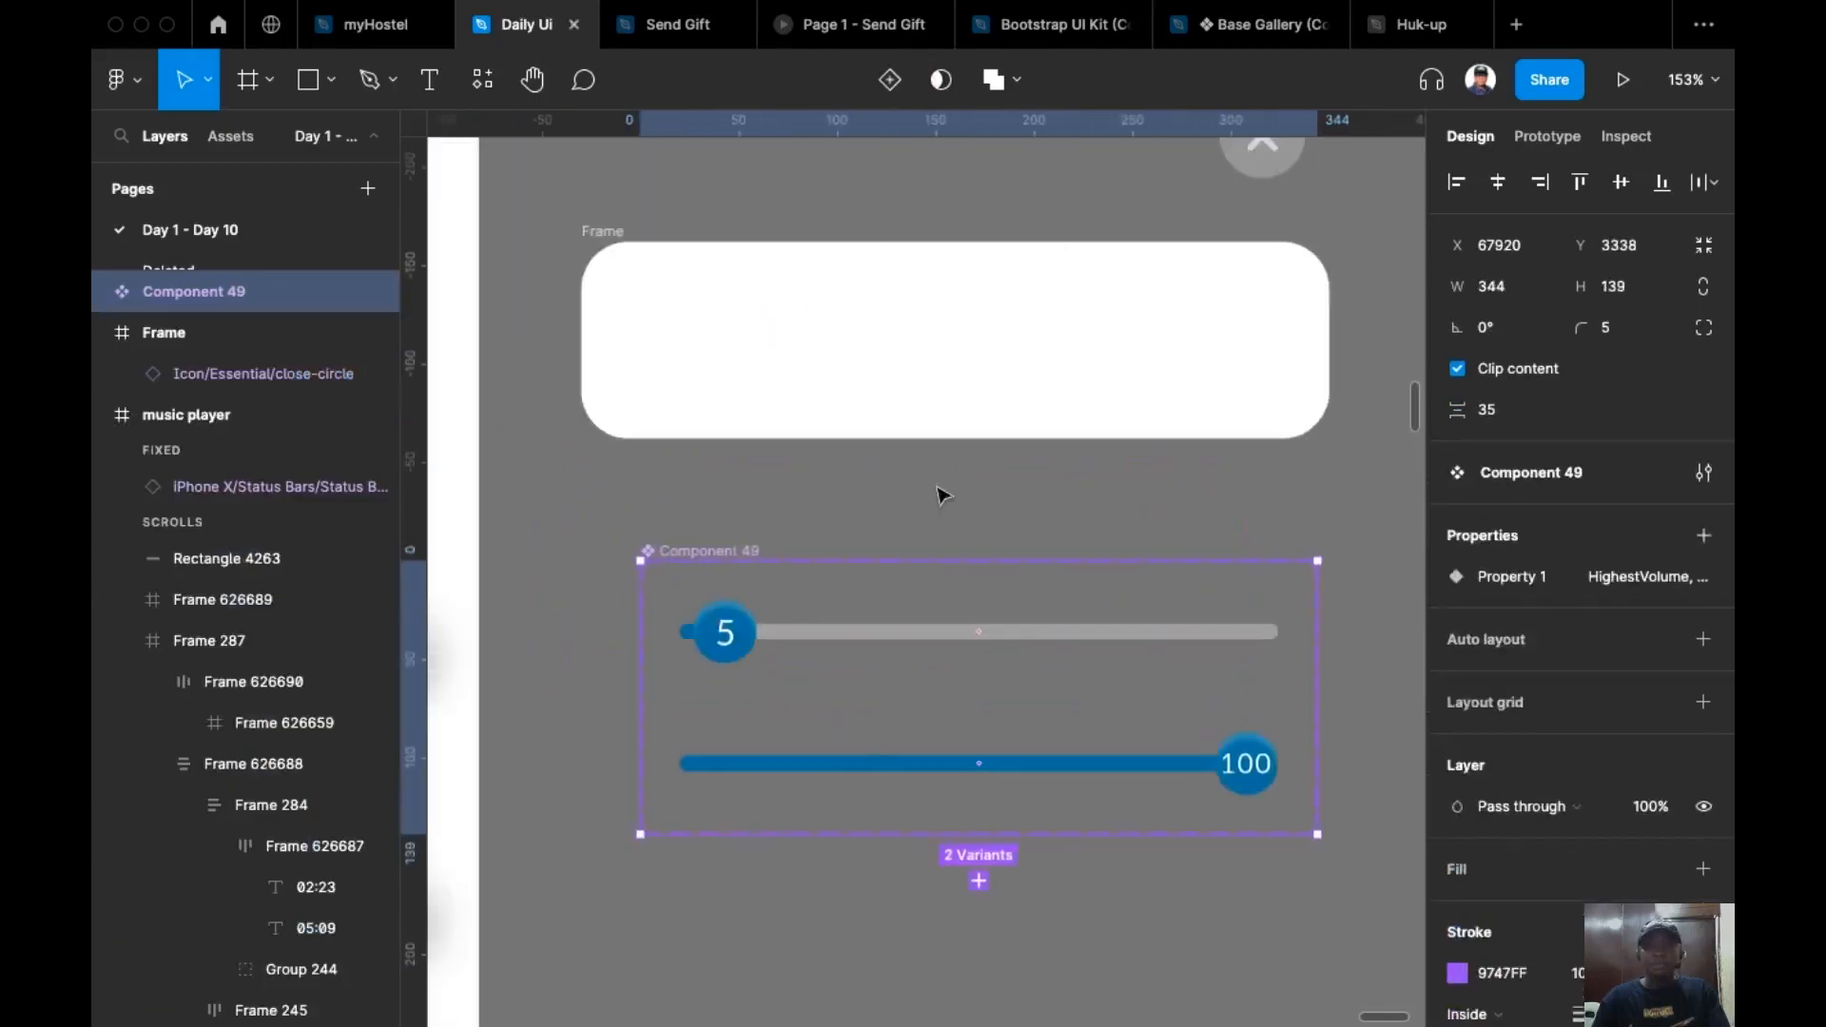
drag(877, 466, 870, 559)
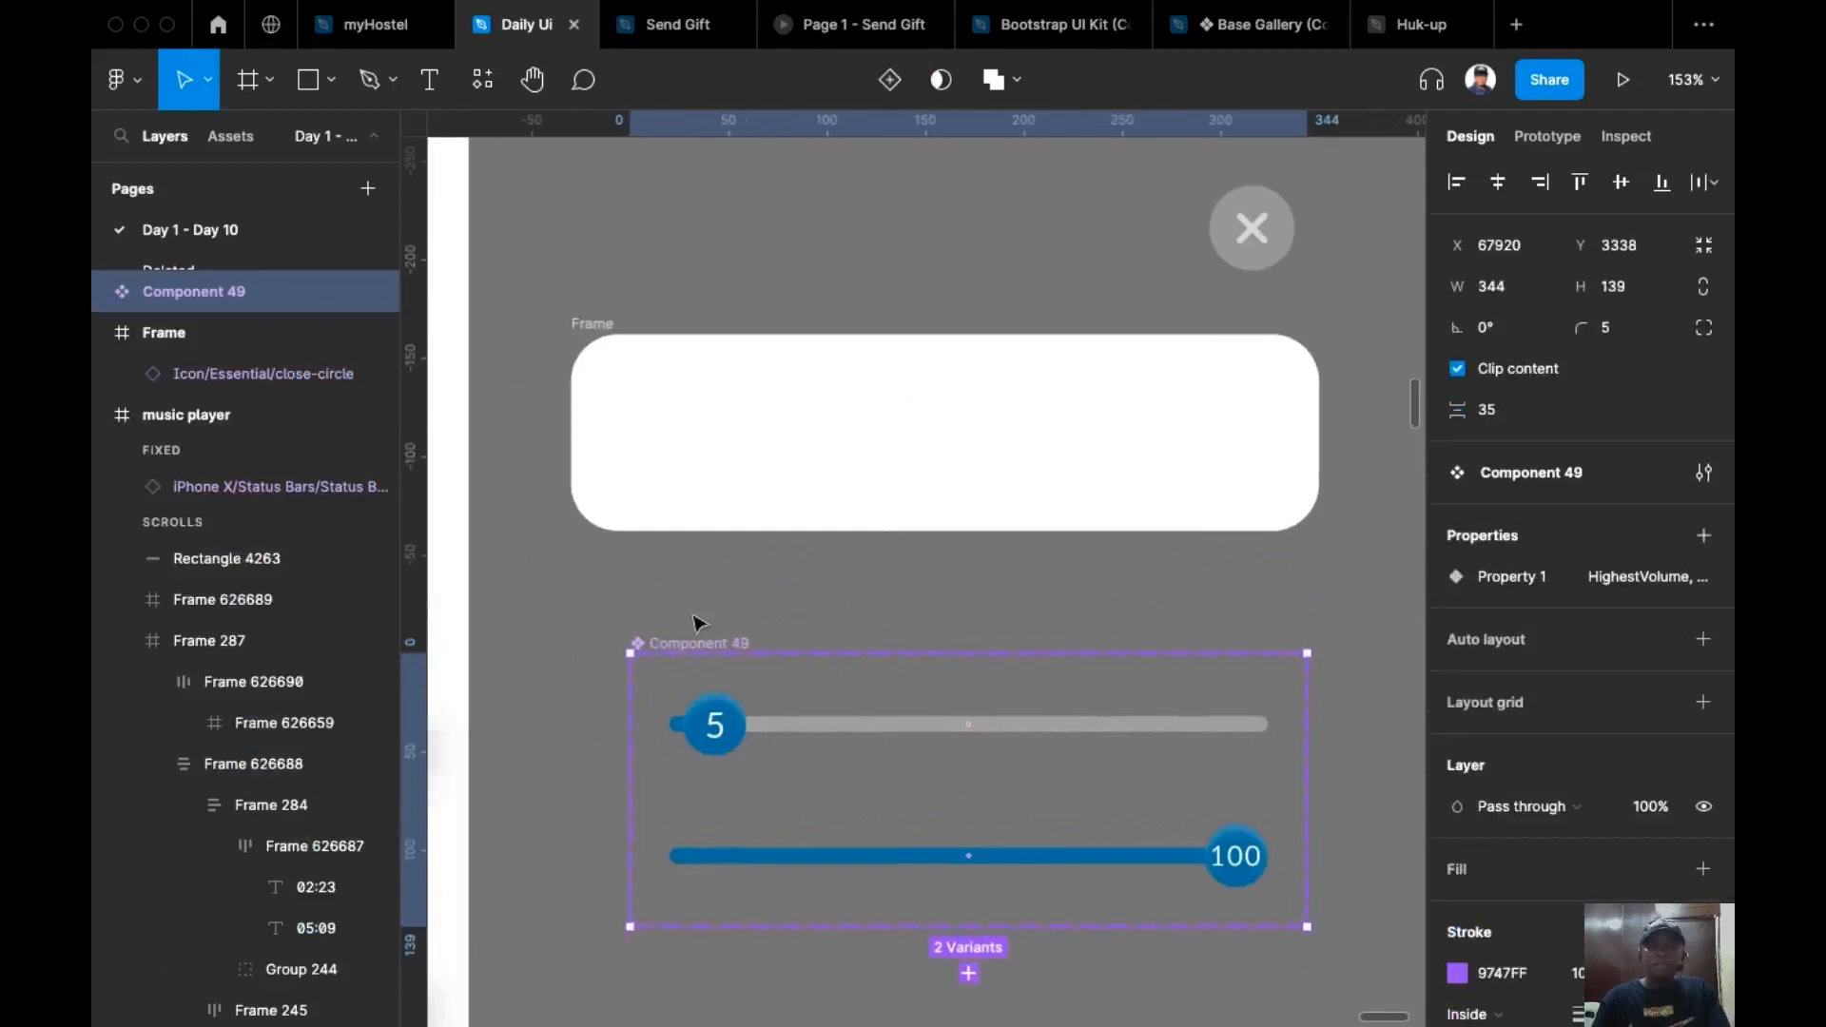
Rename the slider component set as volume.
double_click(706, 644)
text(volume)
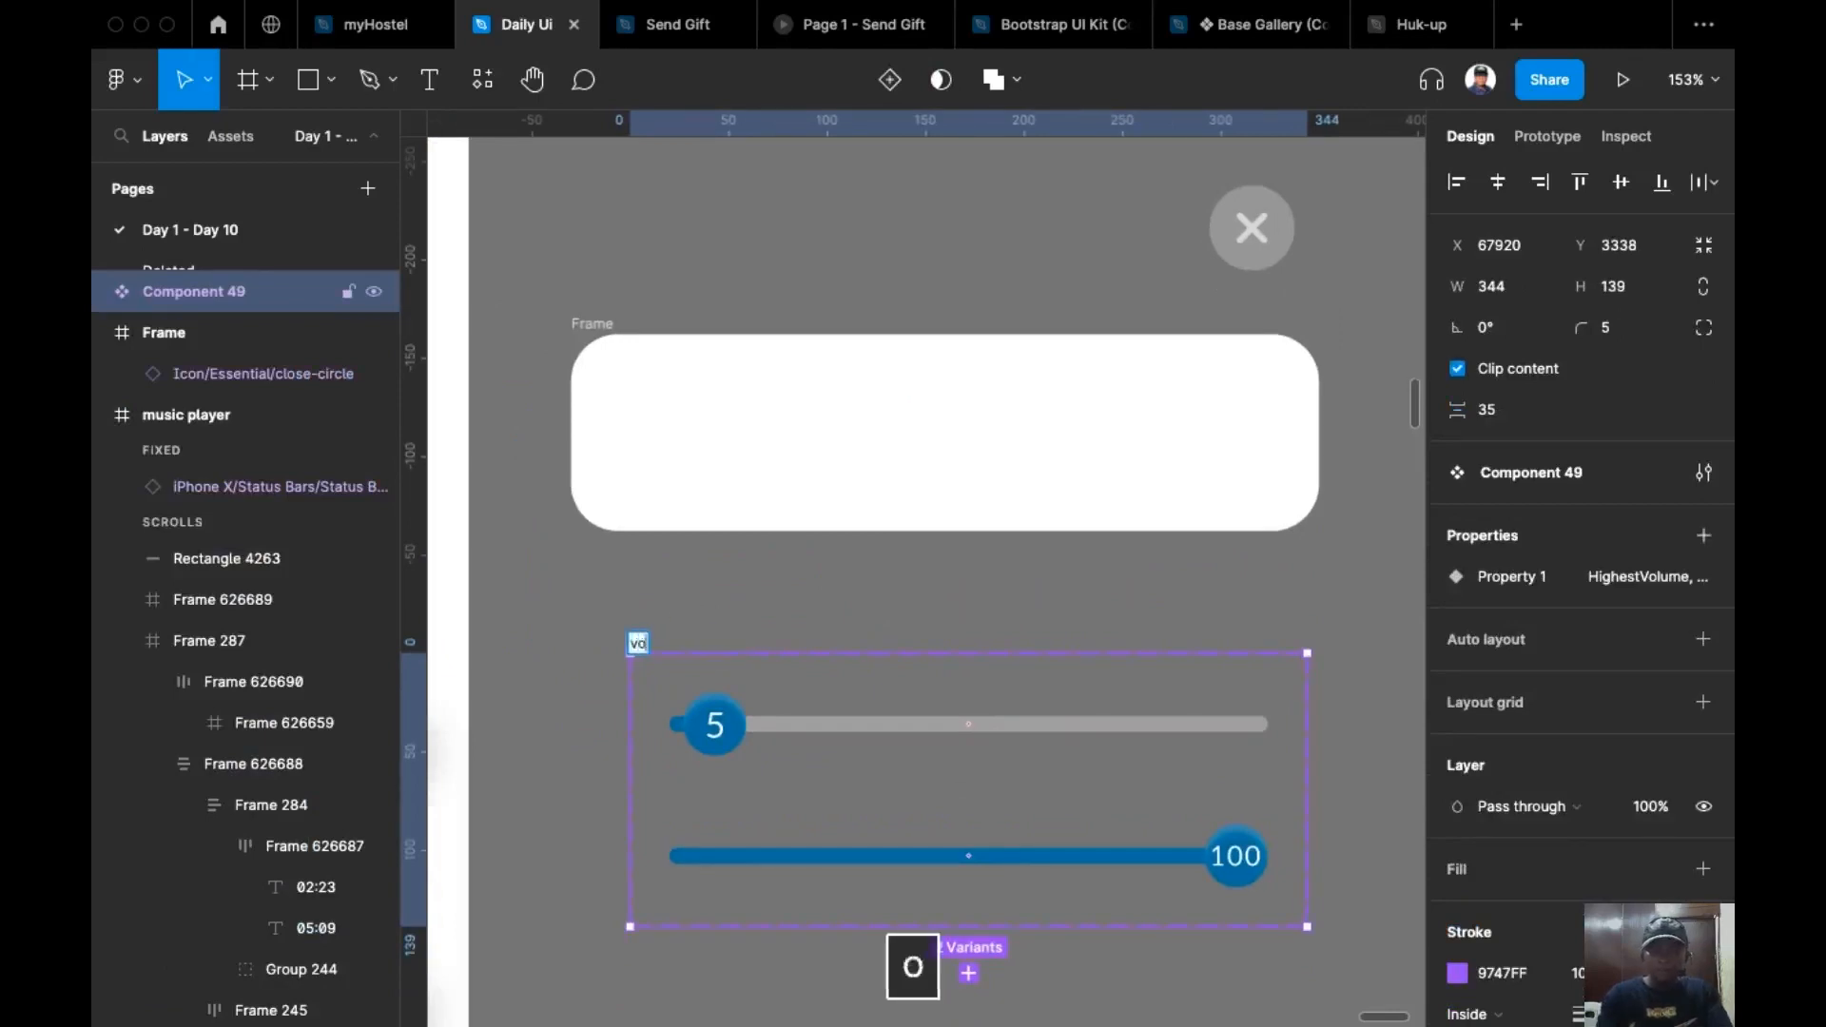
key(Return)
key(Escape)
scroll(845, 425, down, 2)
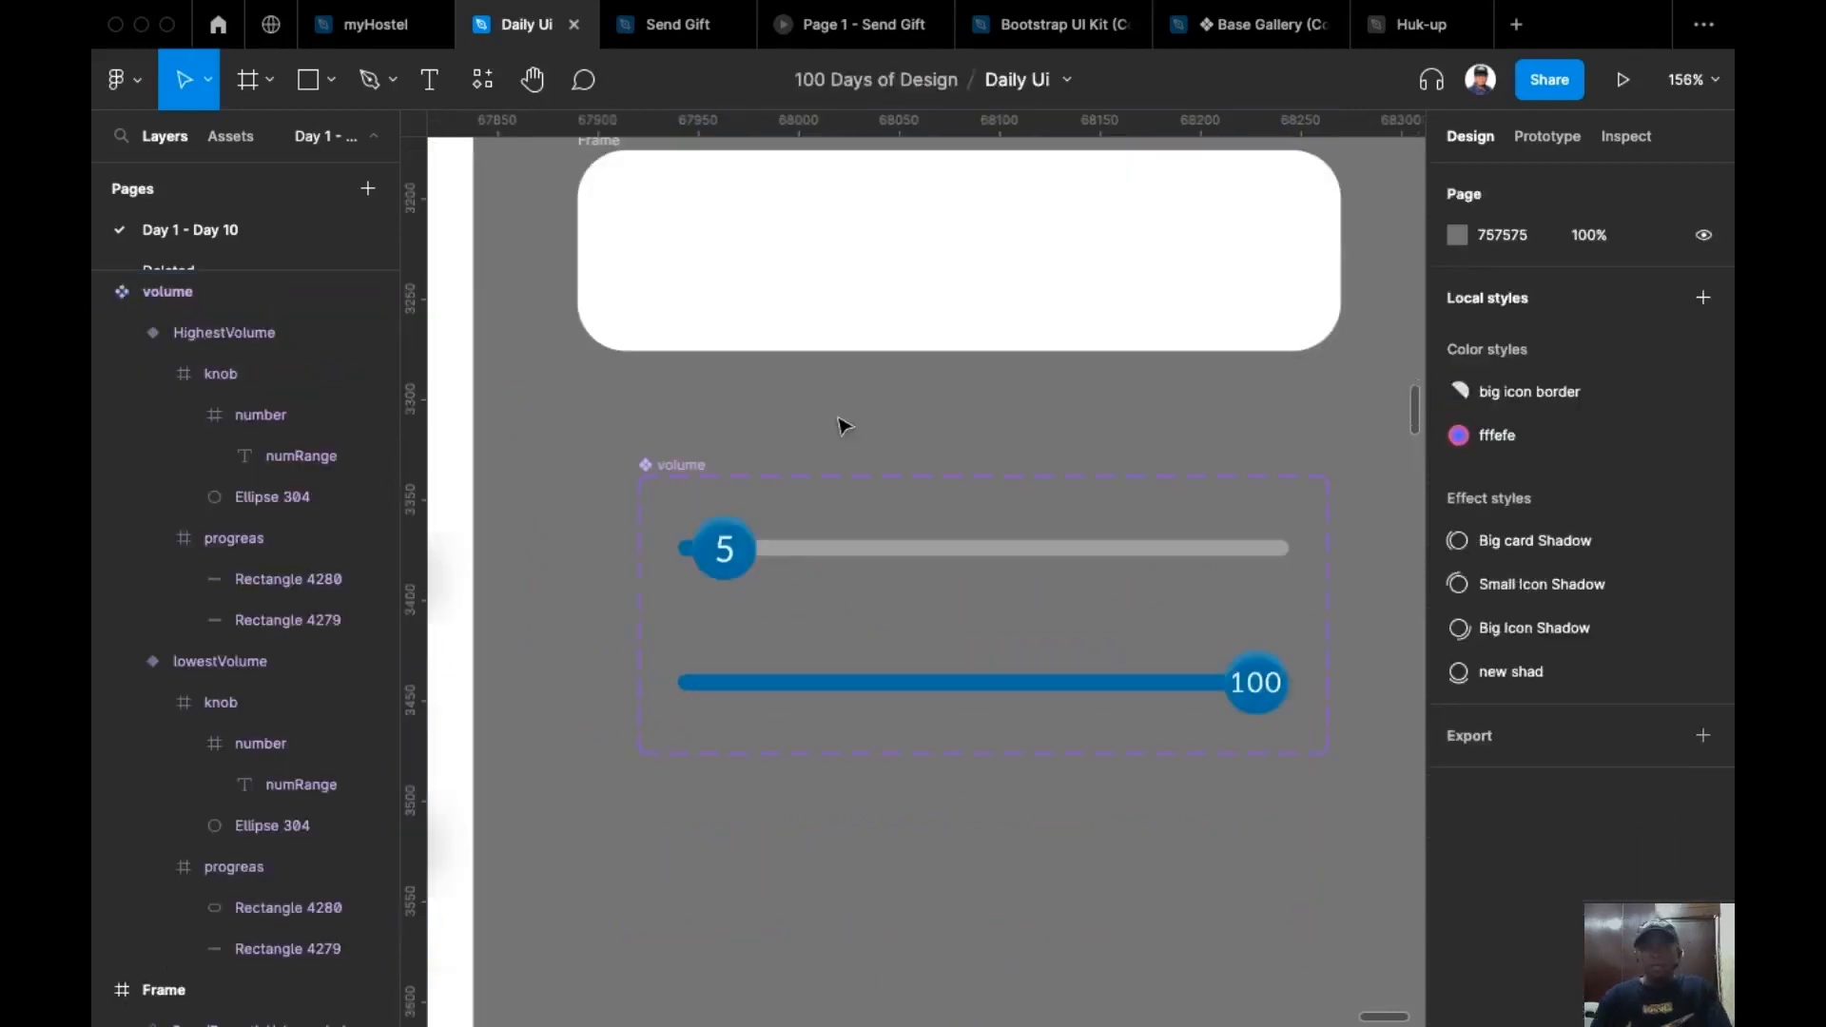
Add an On drag prototype interaction from the lowestVolume knob that changes to HighestVolume, keeping Smart animate with Linear easing.
click(1040, 550)
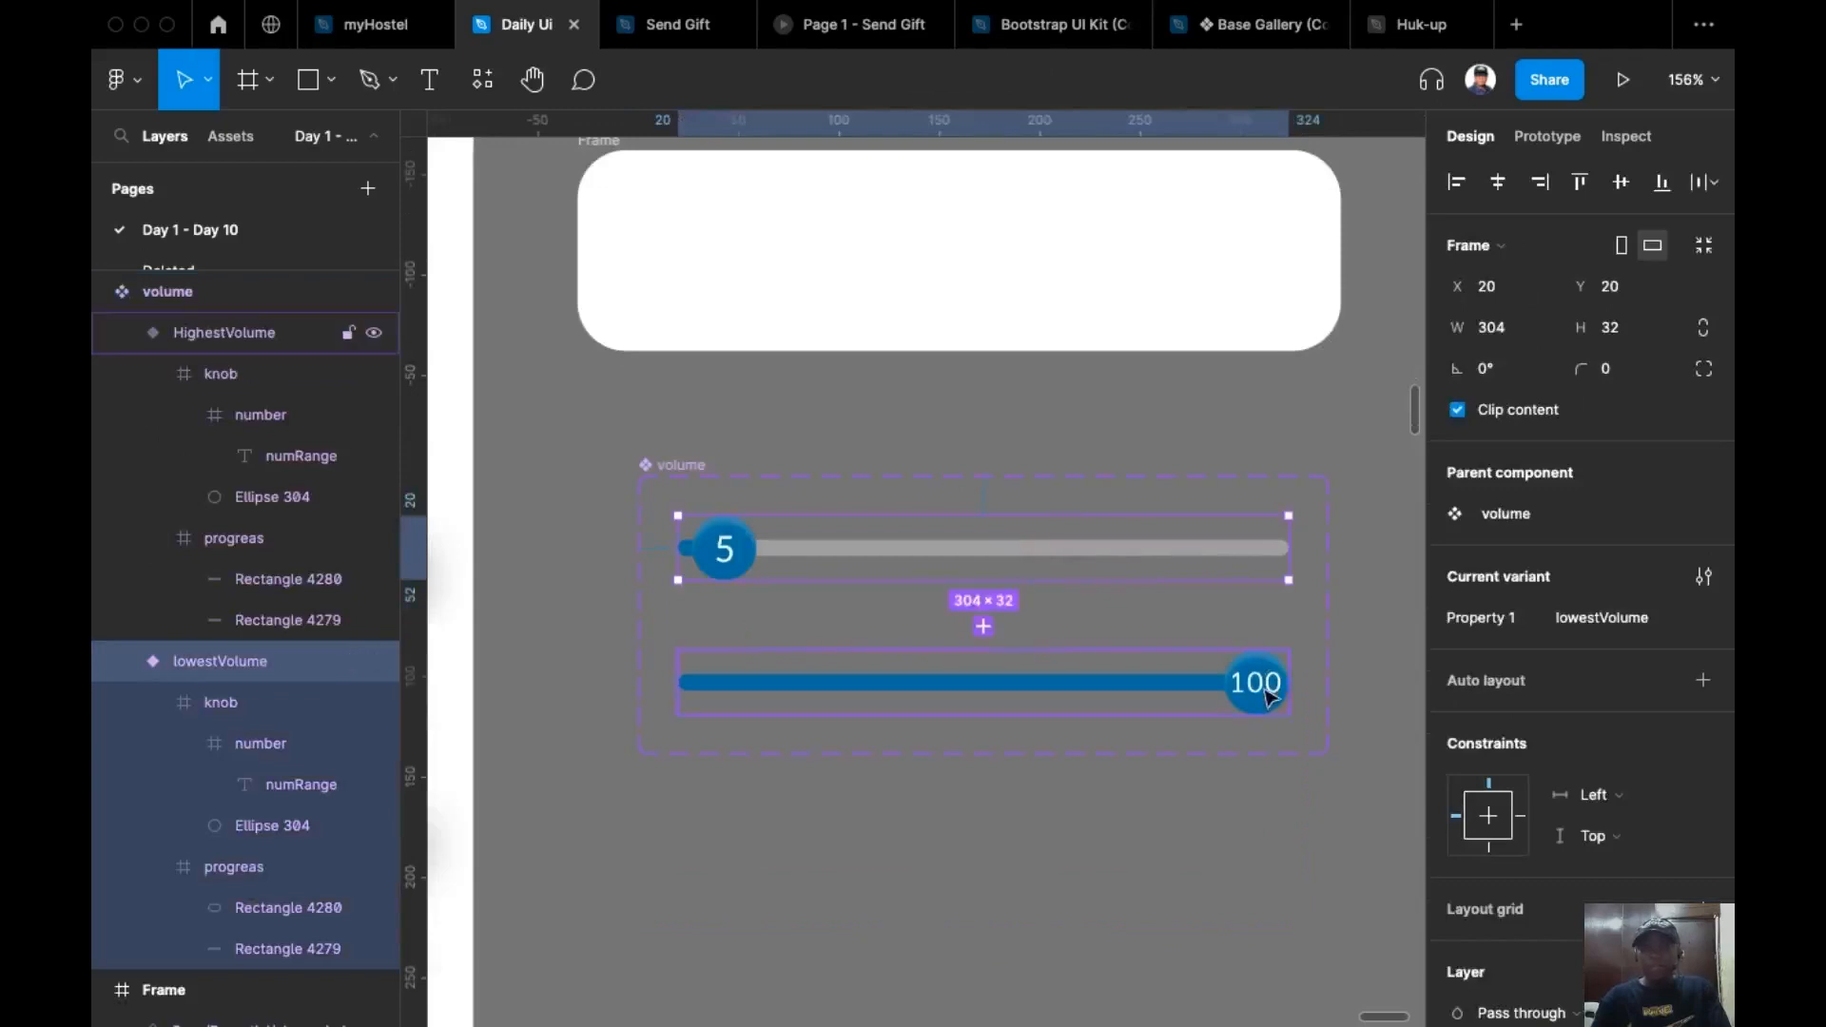
click(1550, 139)
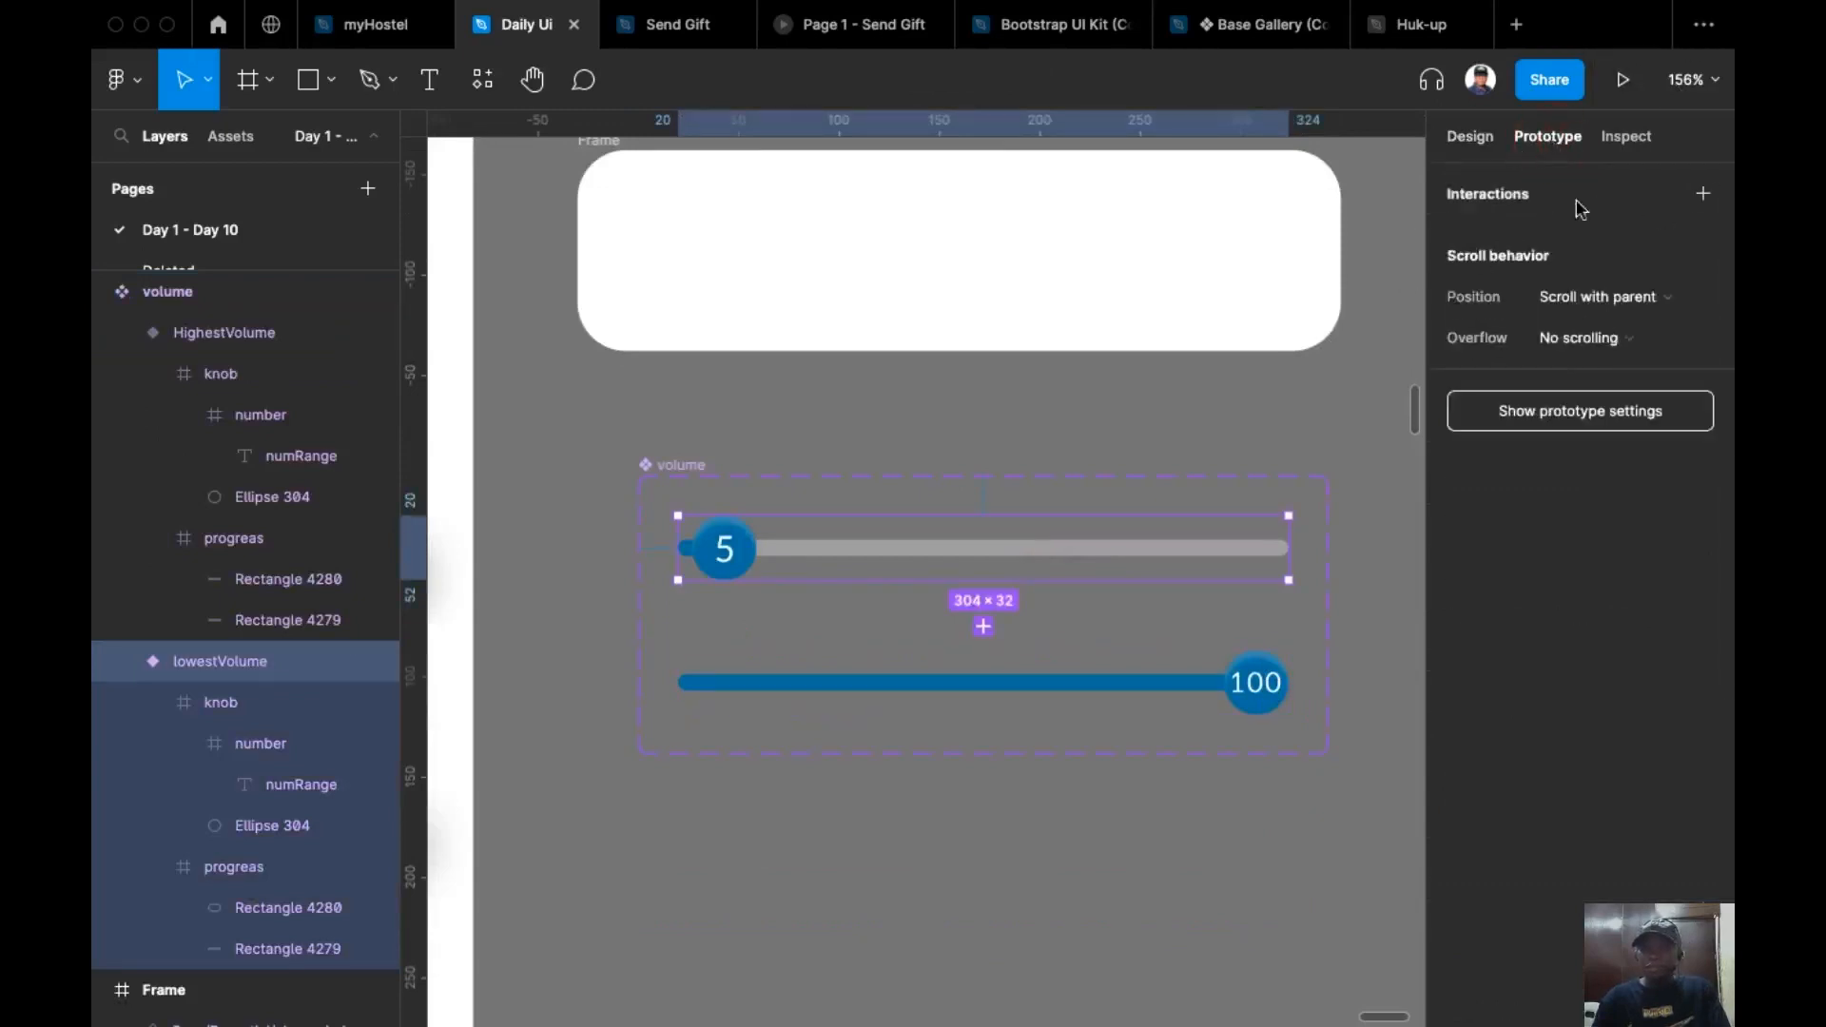
double_click(744, 551)
drag(757, 549, 838, 701)
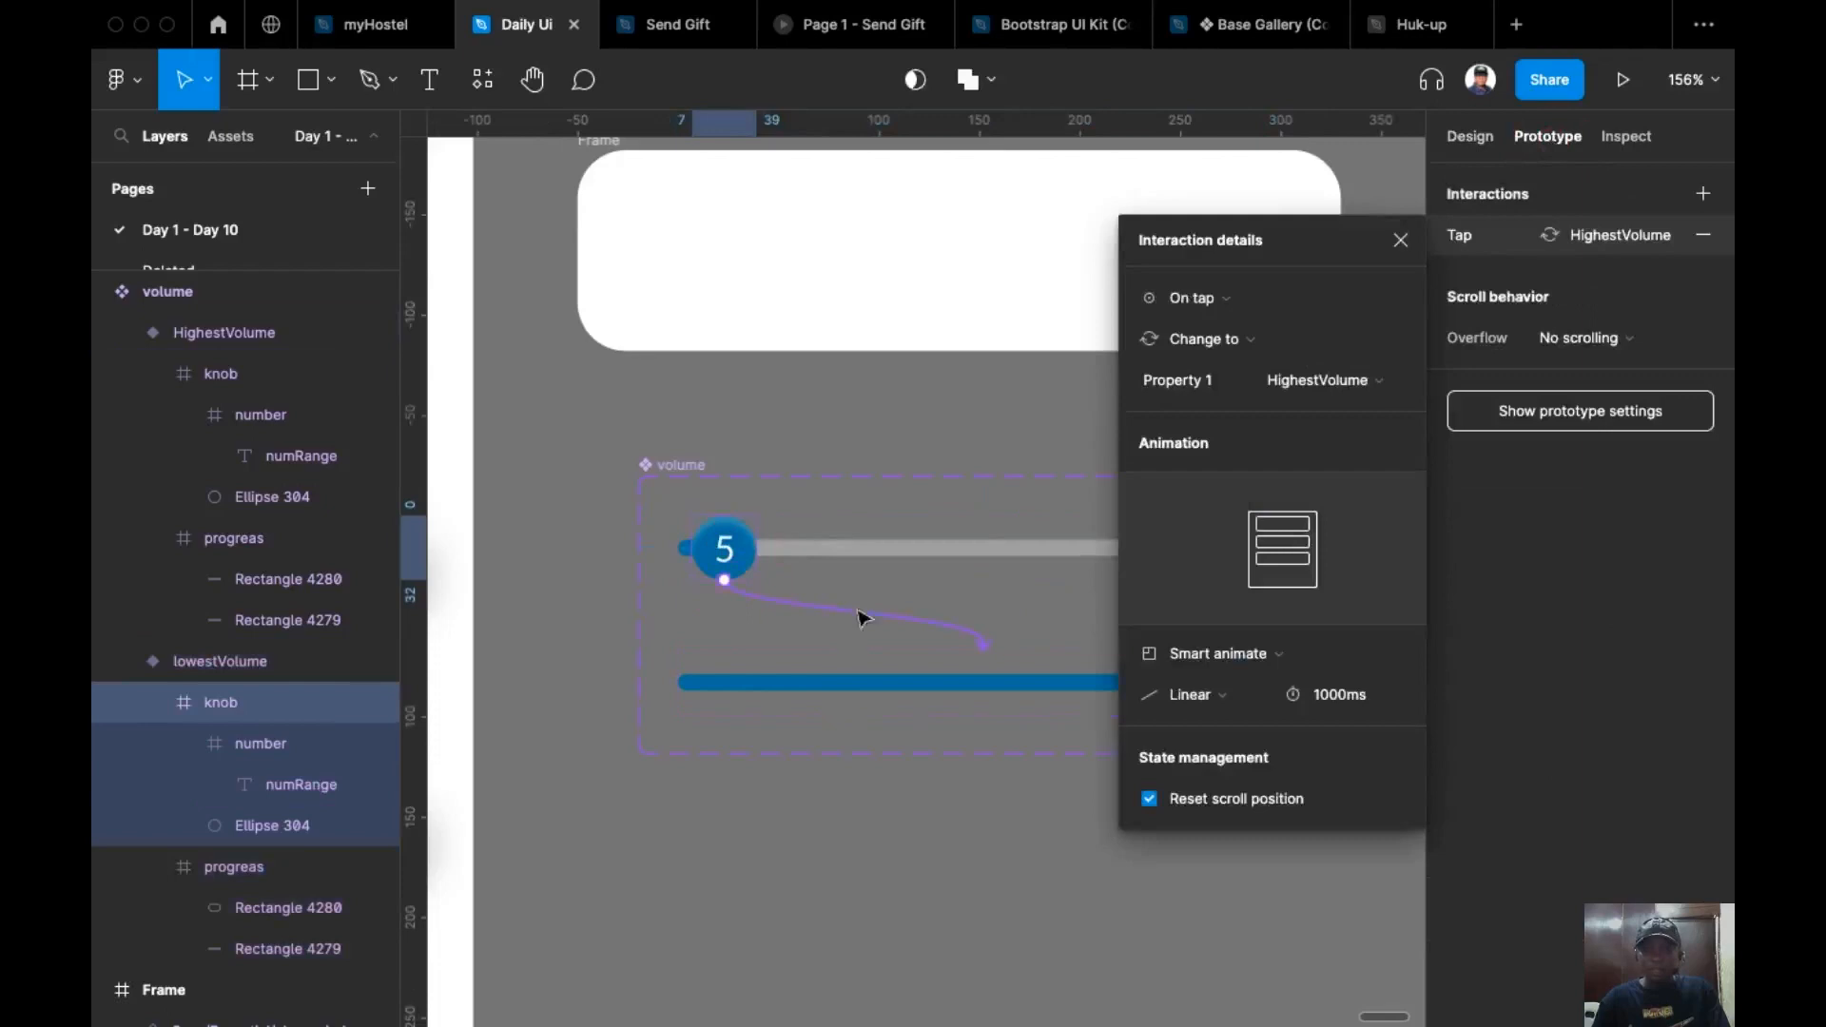
click(1226, 298)
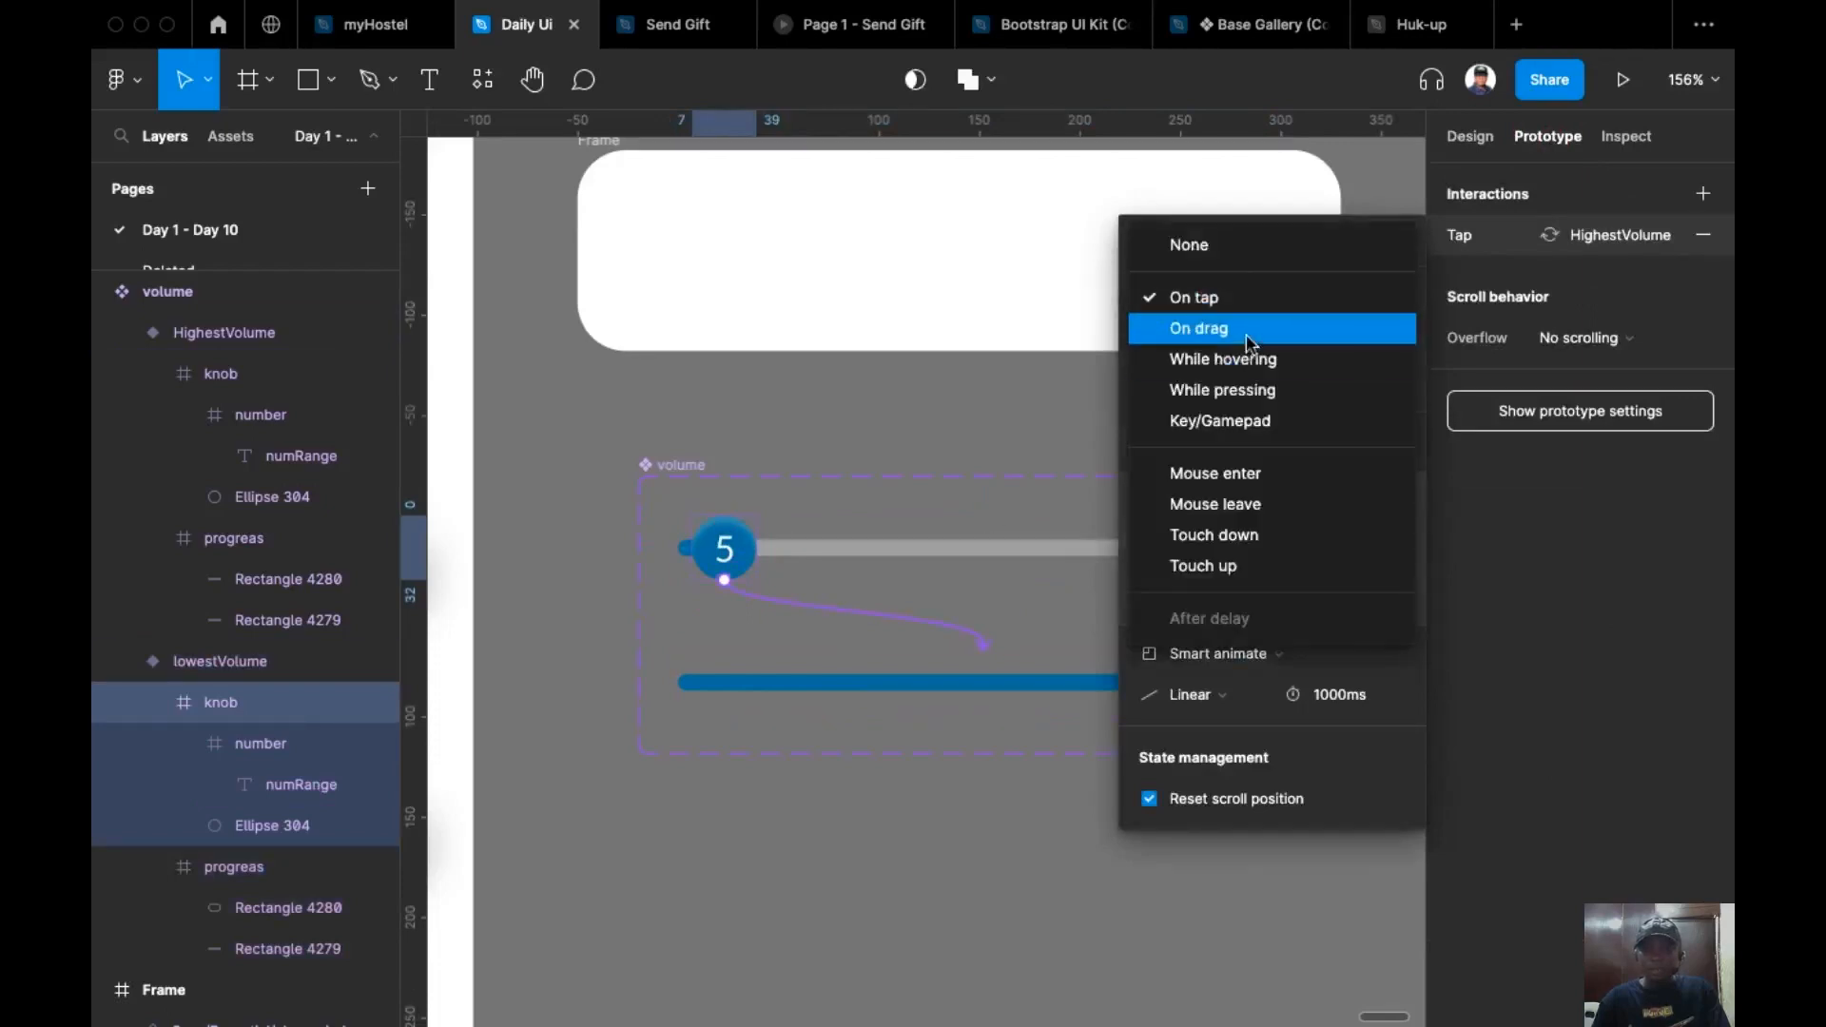
click(1246, 334)
click(1232, 704)
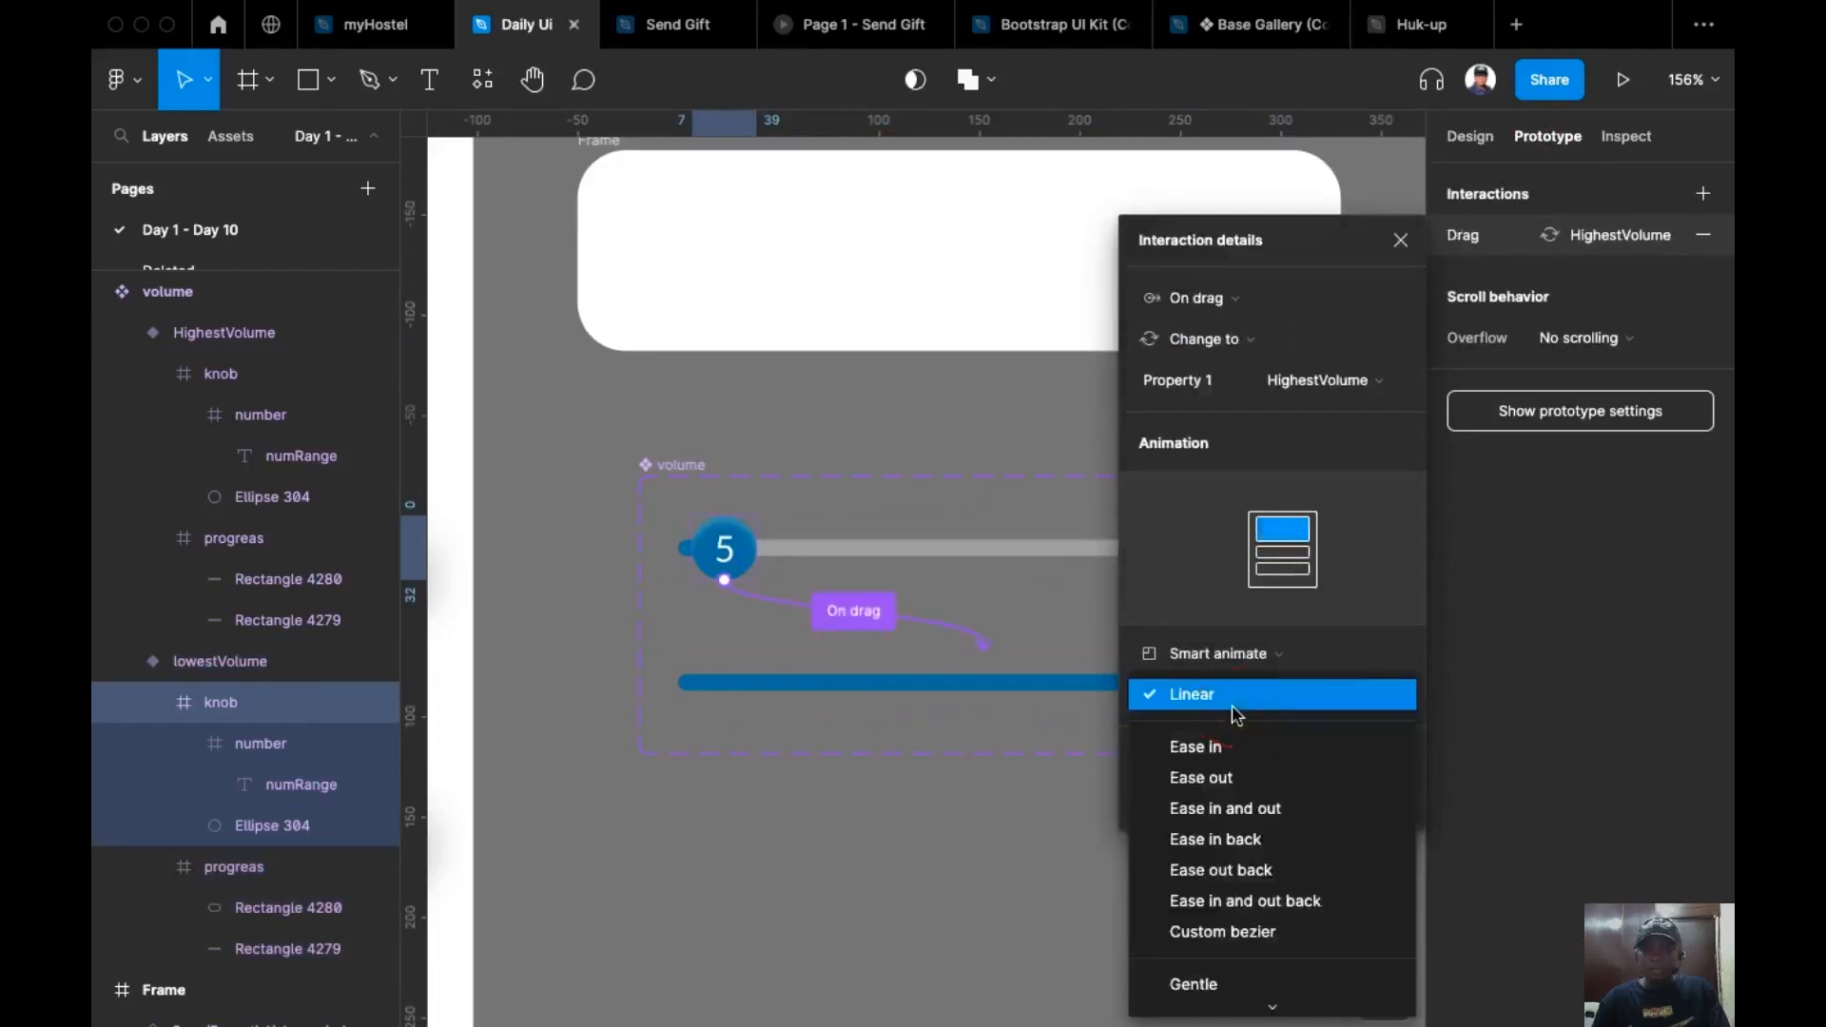
click(1218, 704)
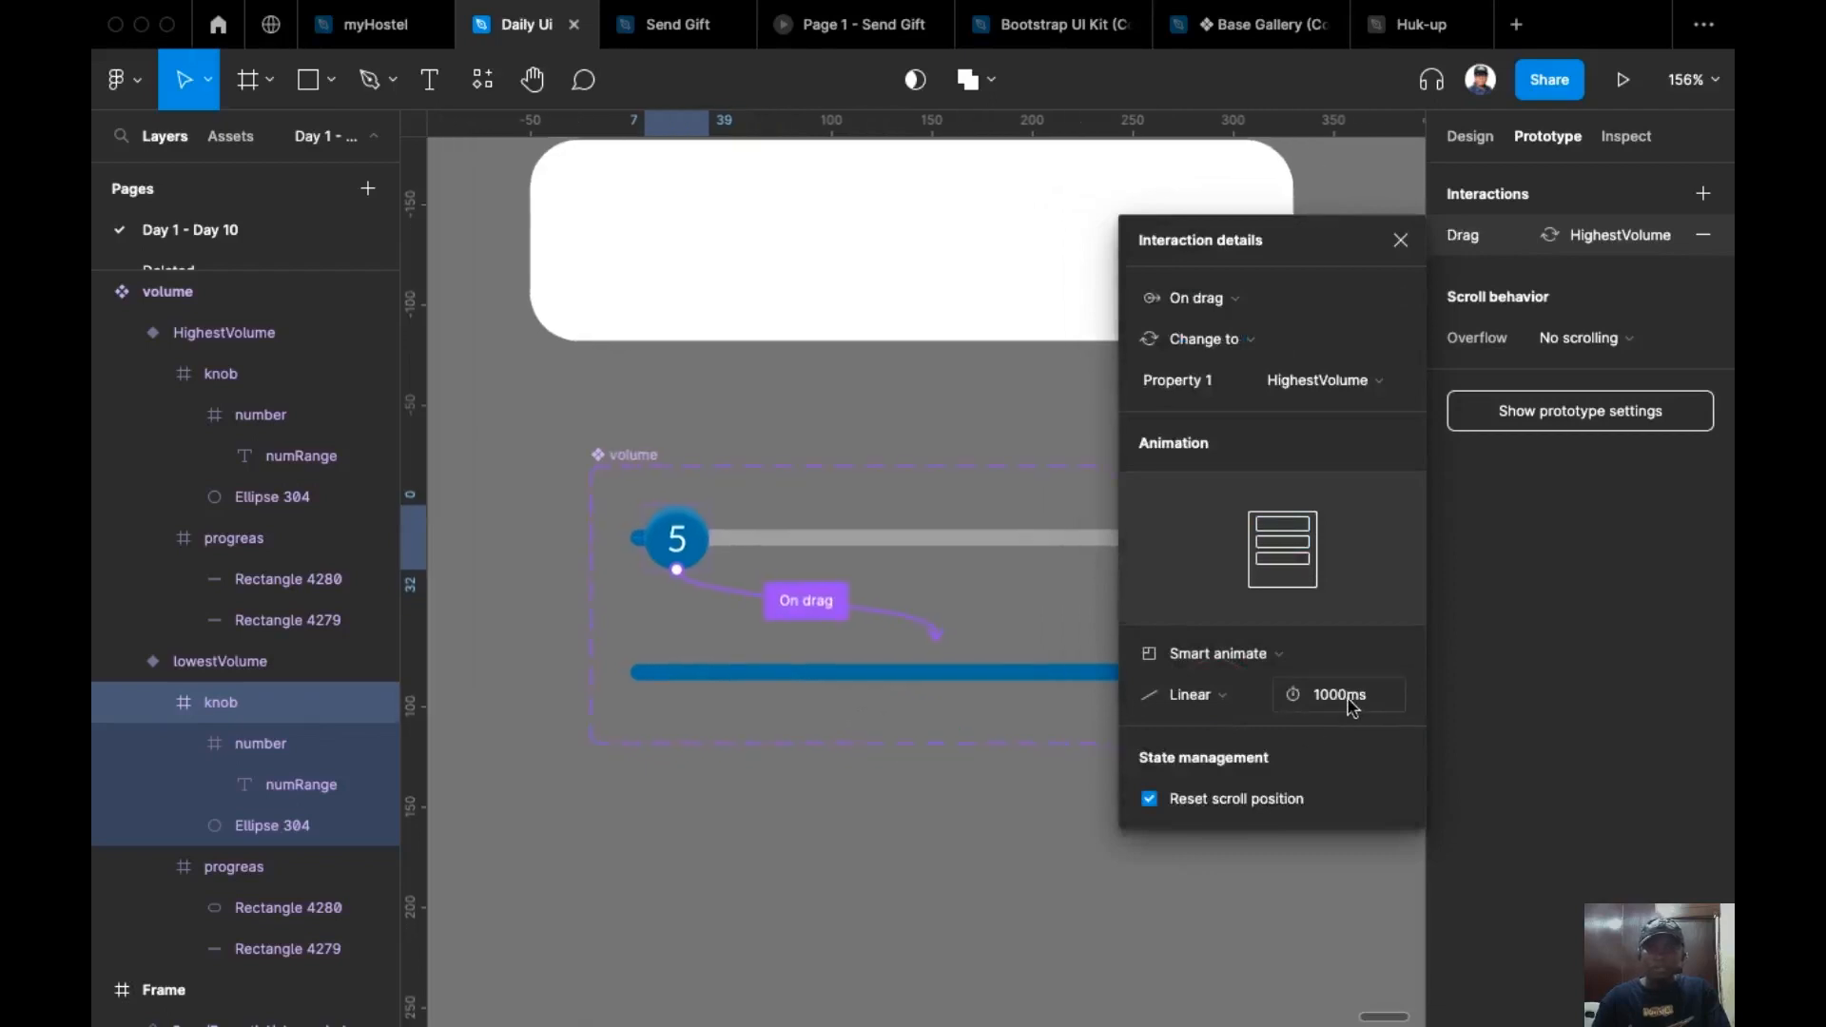
Add an On drag prototype interaction from the HighestVolume knob that changes back to lowestVolume with Smart animate.
click(768, 699)
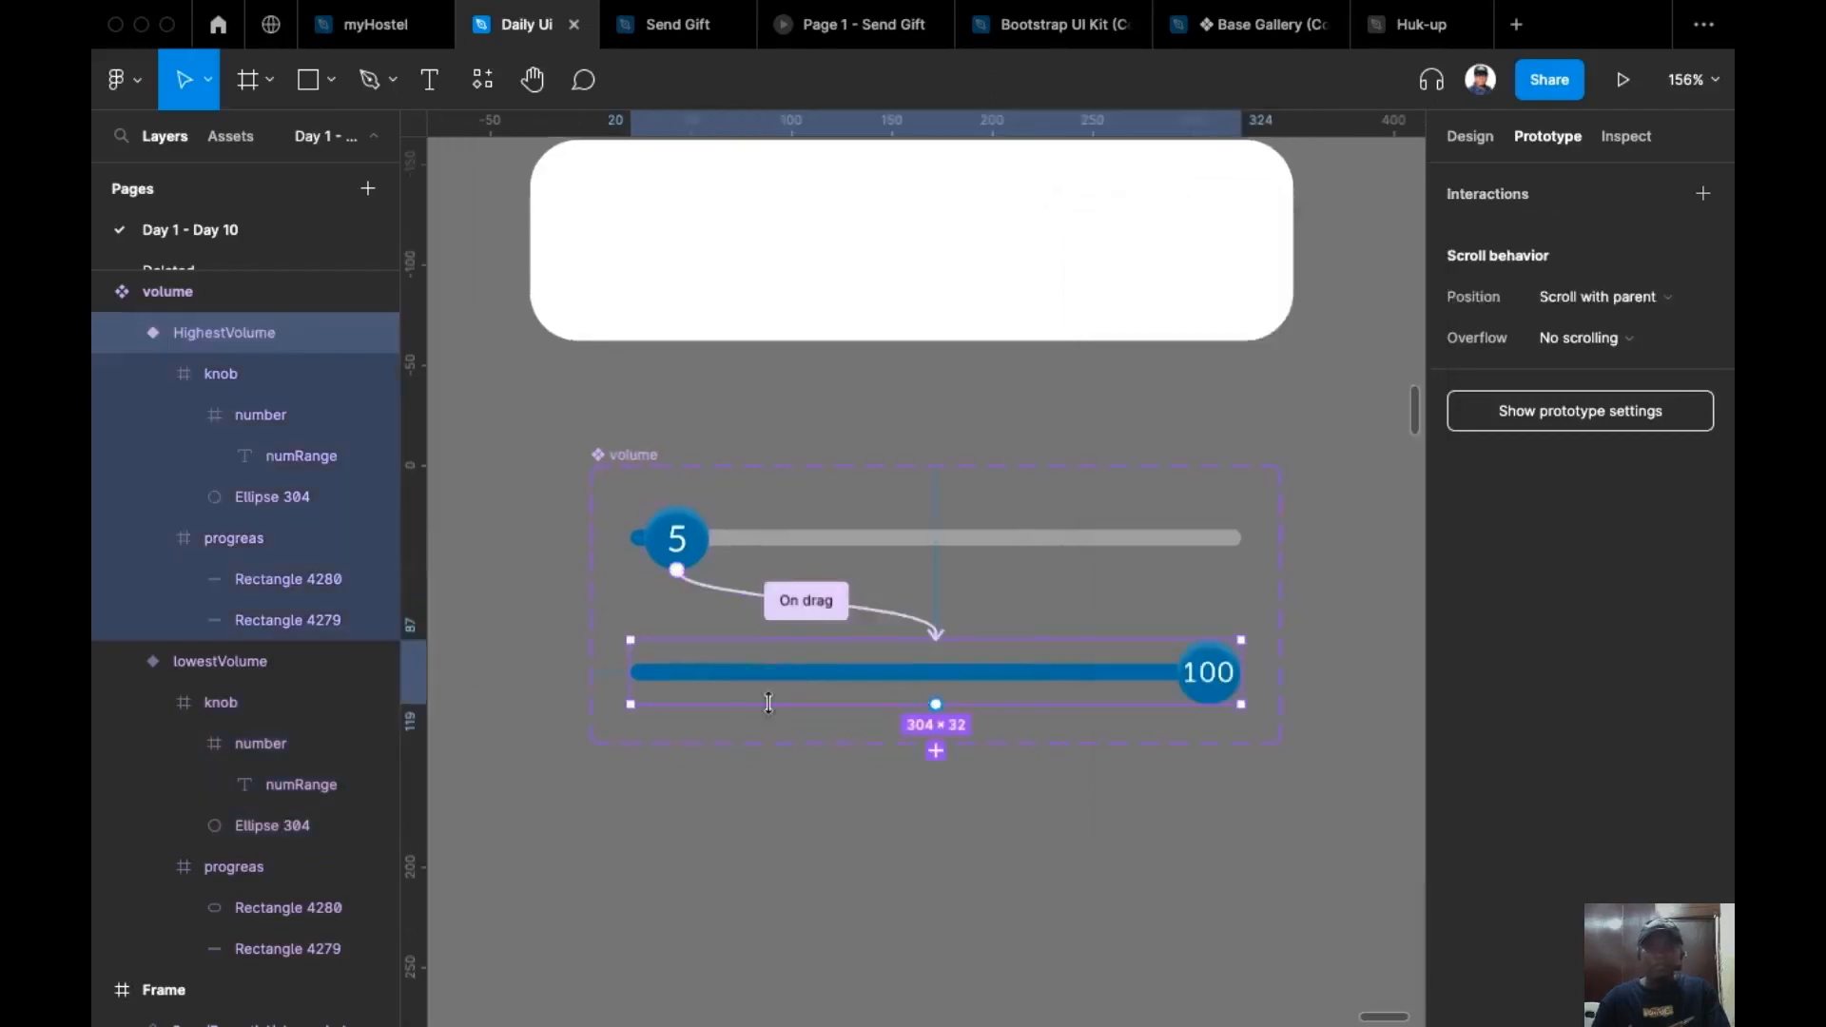
click(1206, 680)
drag(1184, 673, 780, 521)
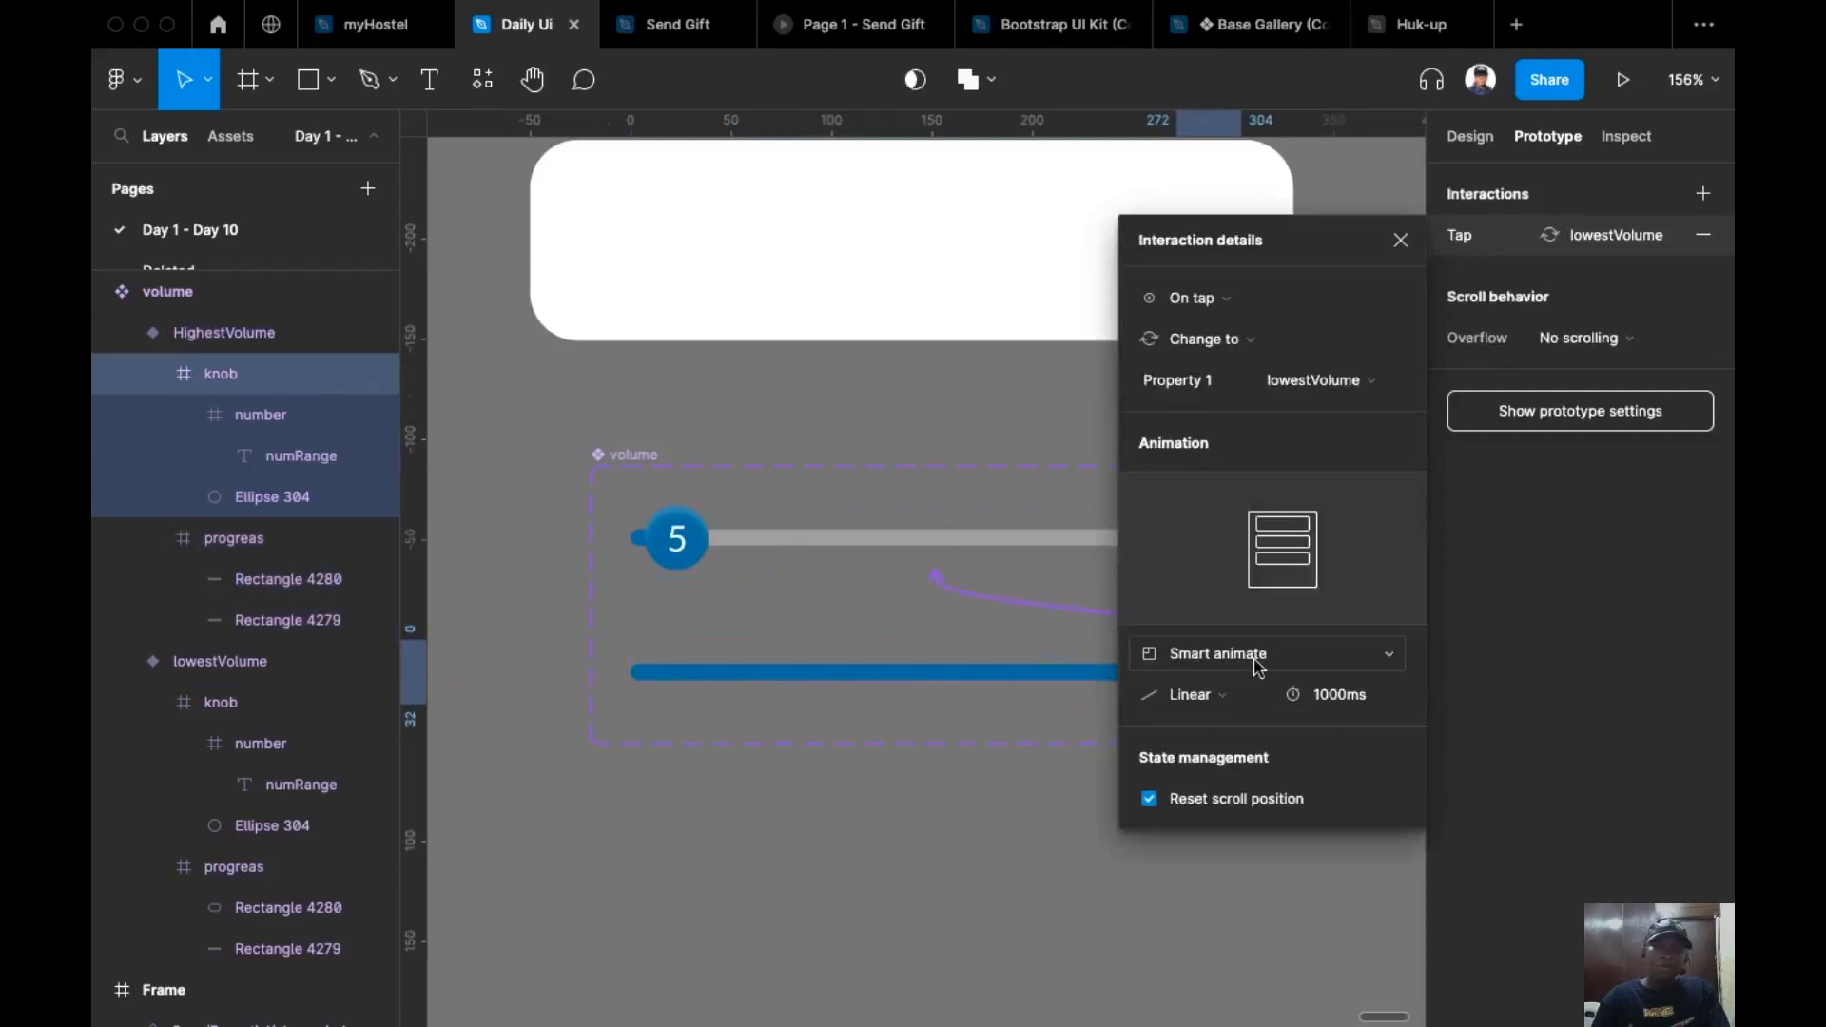
click(1224, 297)
click(1232, 329)
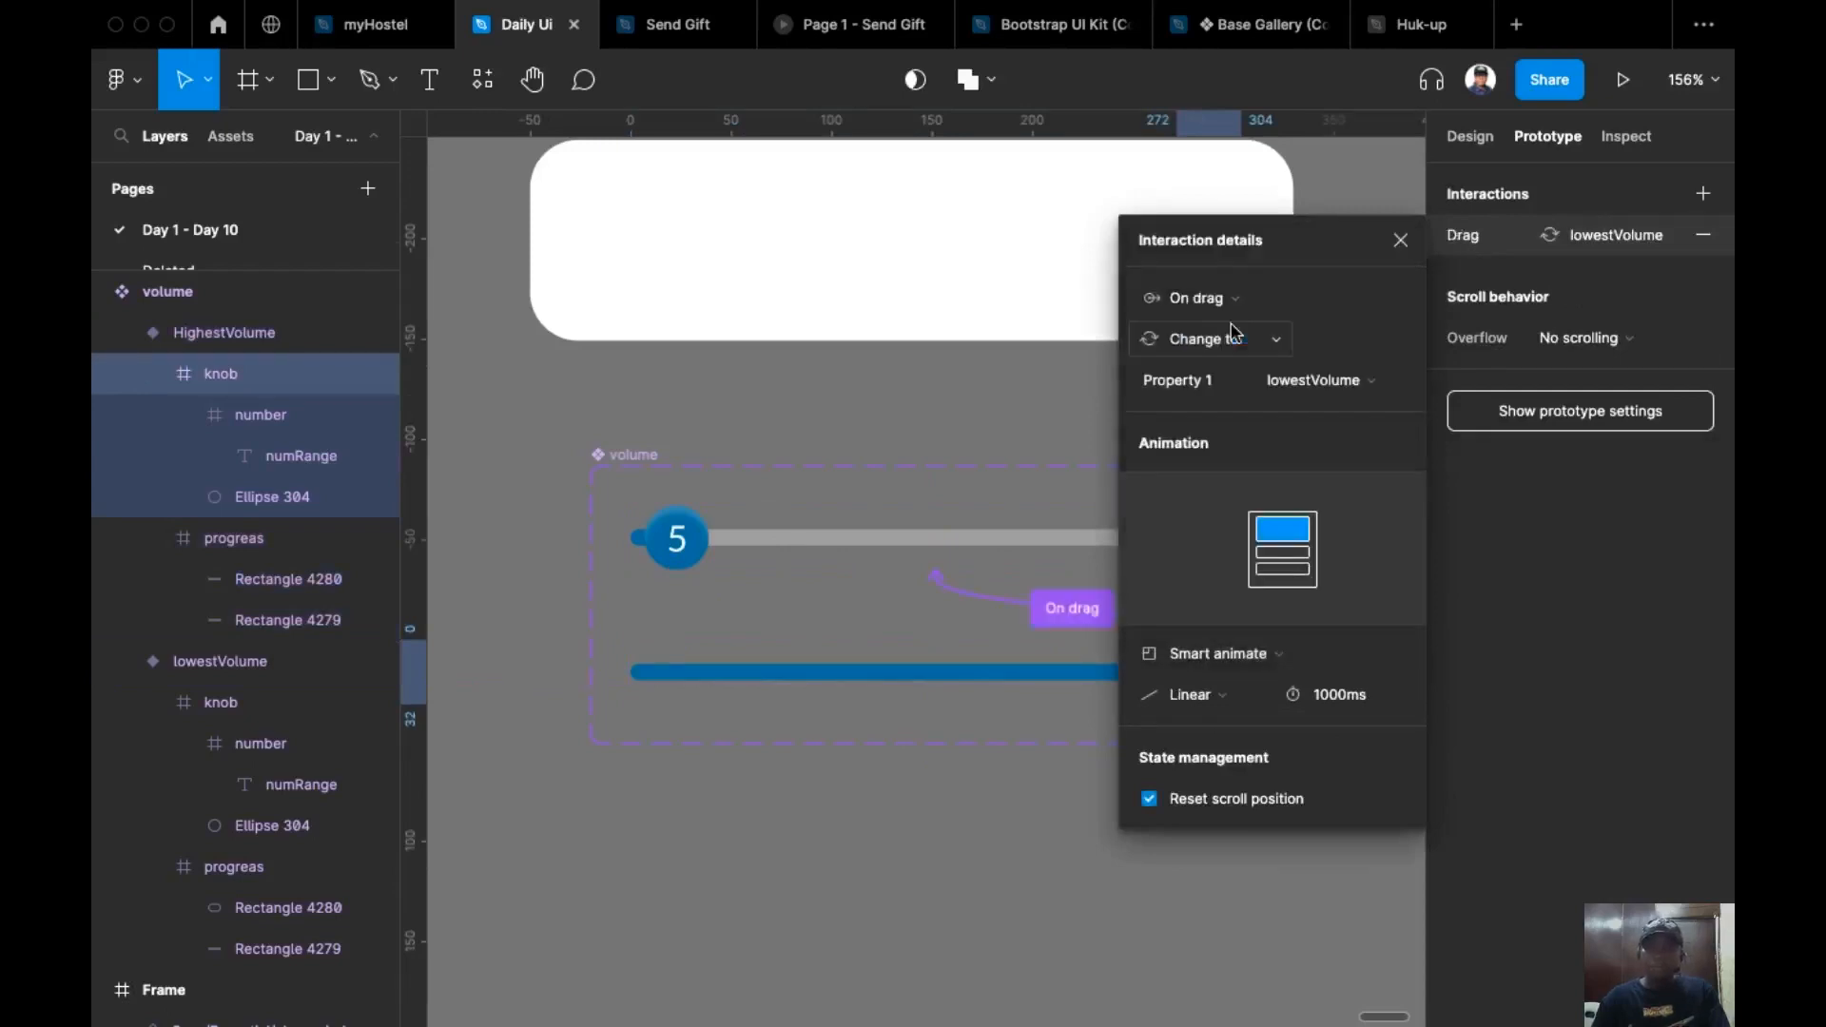
click(865, 501)
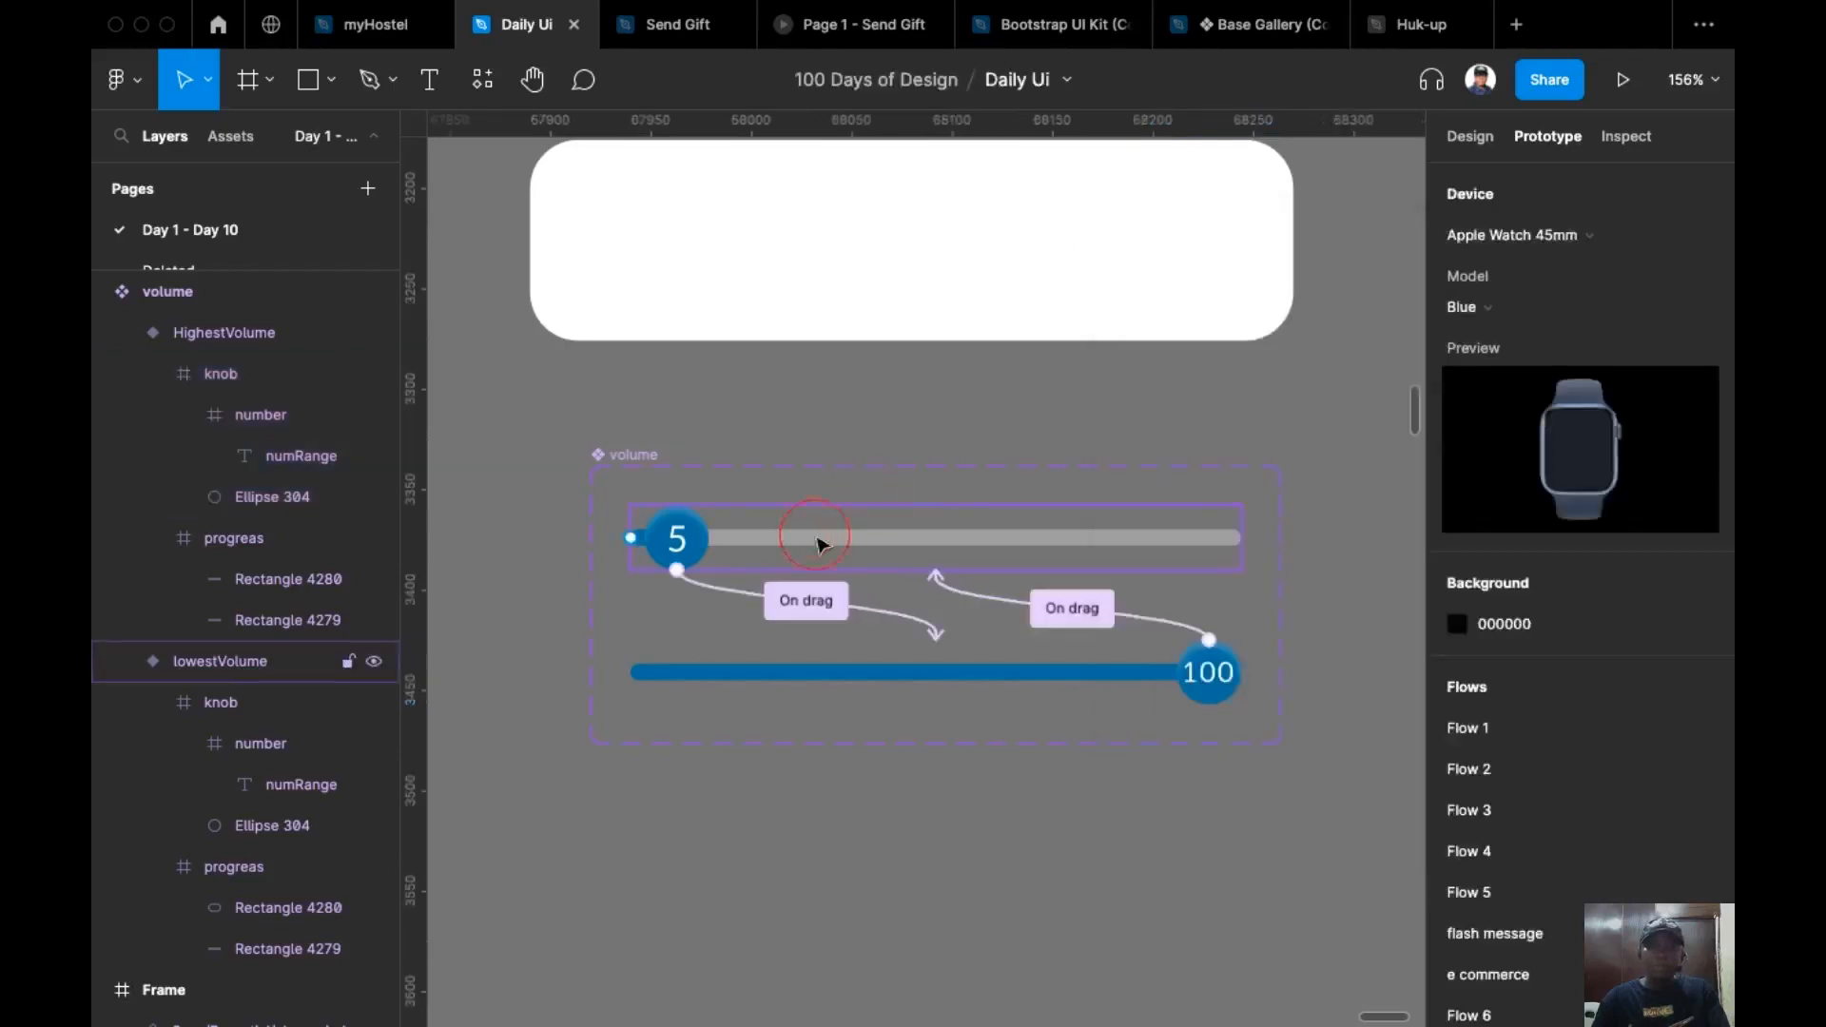
Review the trigger and animation settings of the lowestVolume knob's drag interaction.
click(813, 618)
click(807, 601)
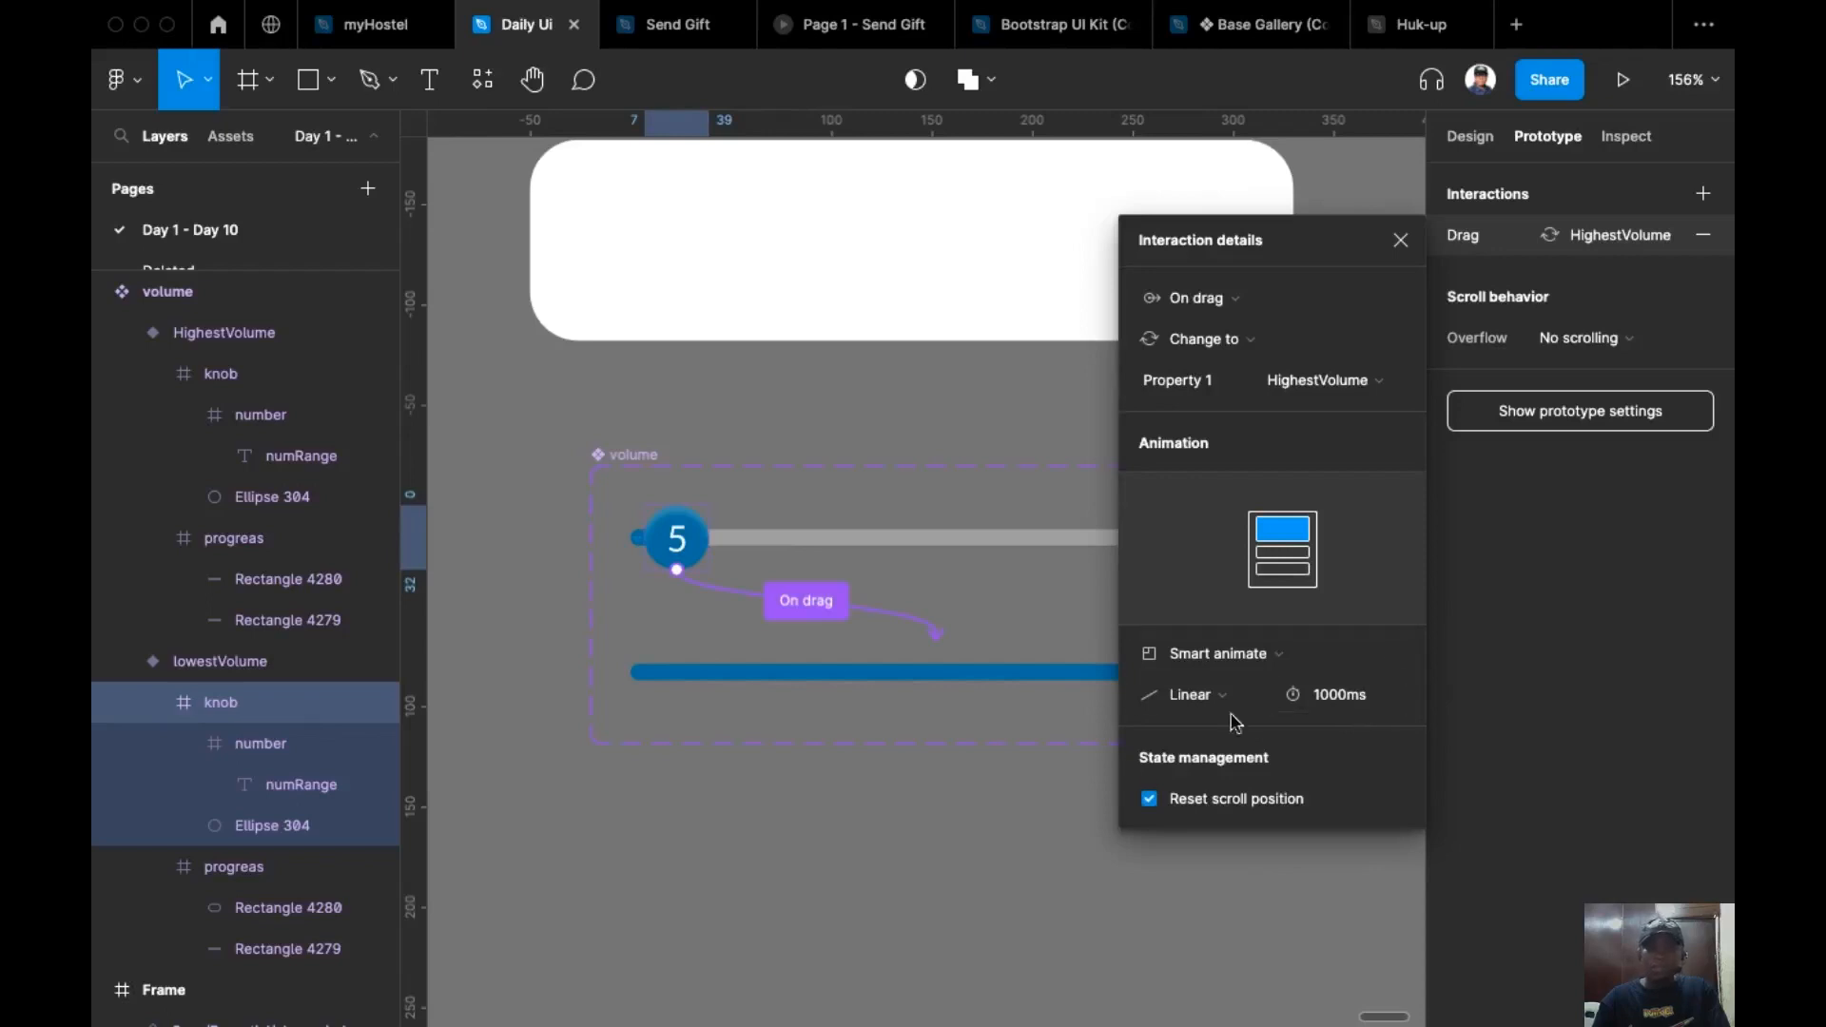
click(856, 936)
drag(958, 419, 990, 472)
Copy the lowestVolume variant and paste it as an instance into the white frame.
click(927, 661)
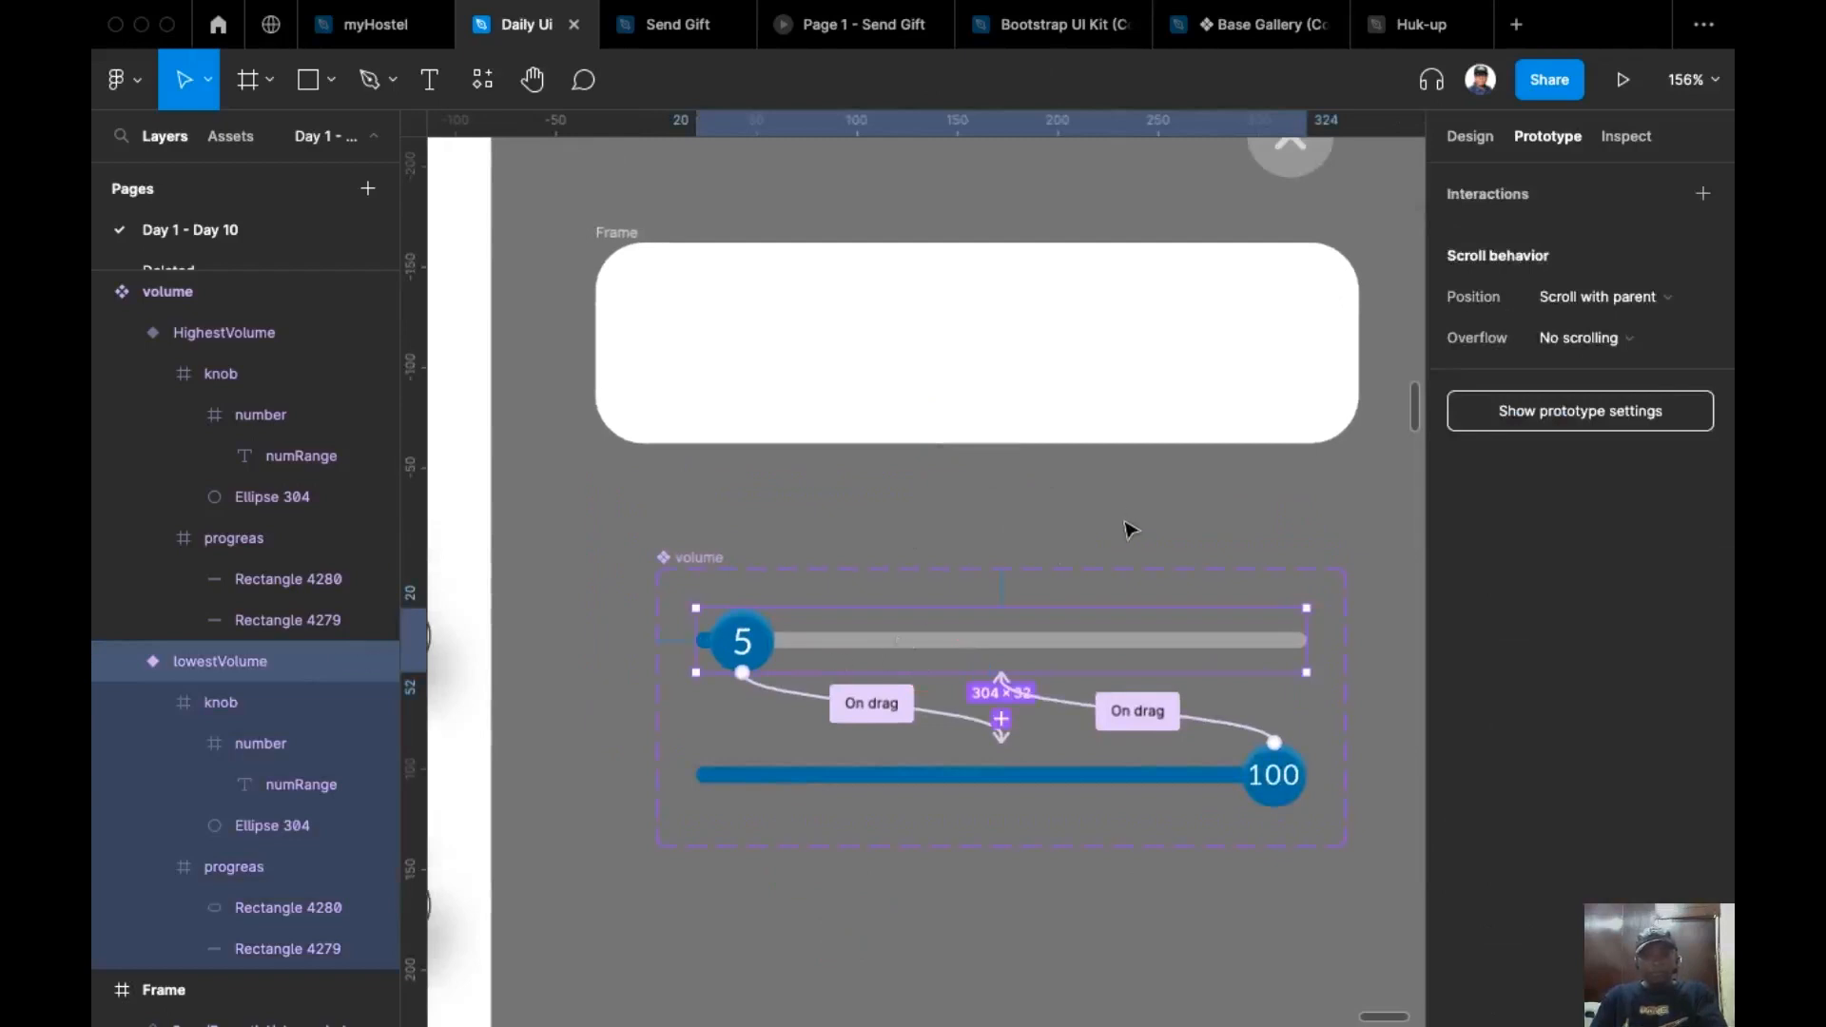
key(ctrl+c)
click(624, 244)
scroll(665, 285, up, 2)
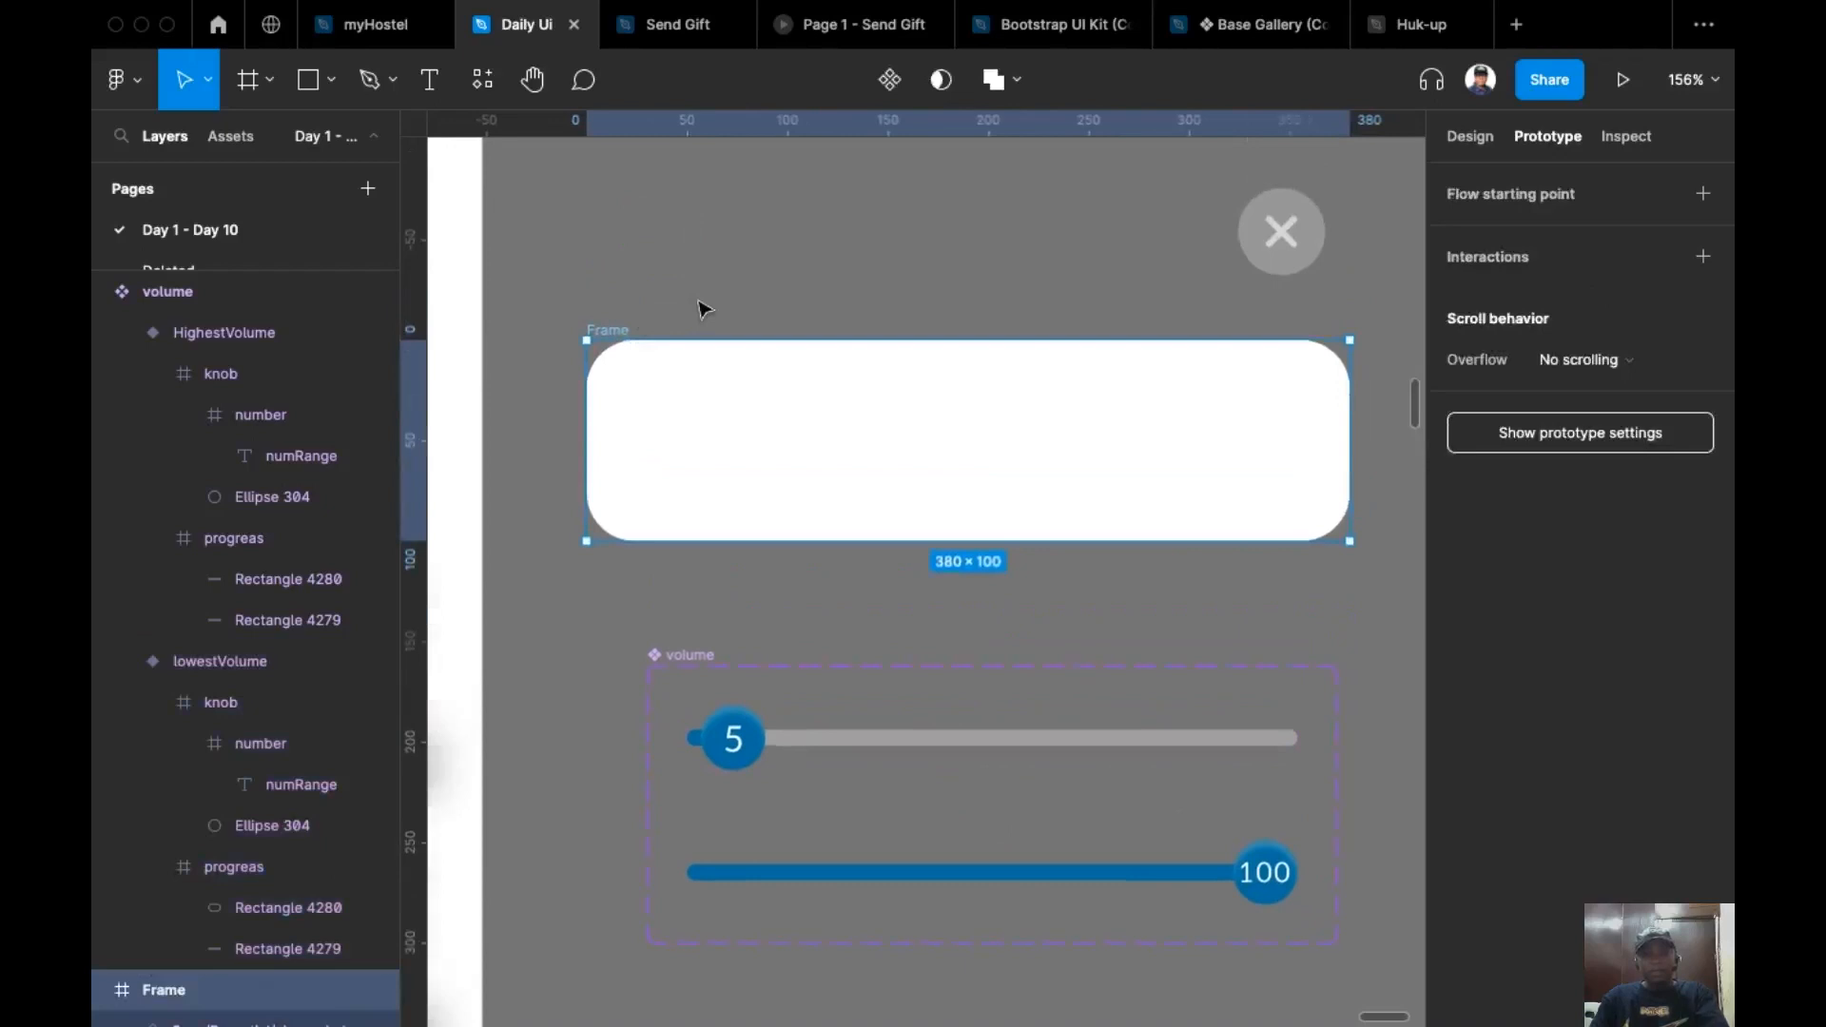
key(super+v)
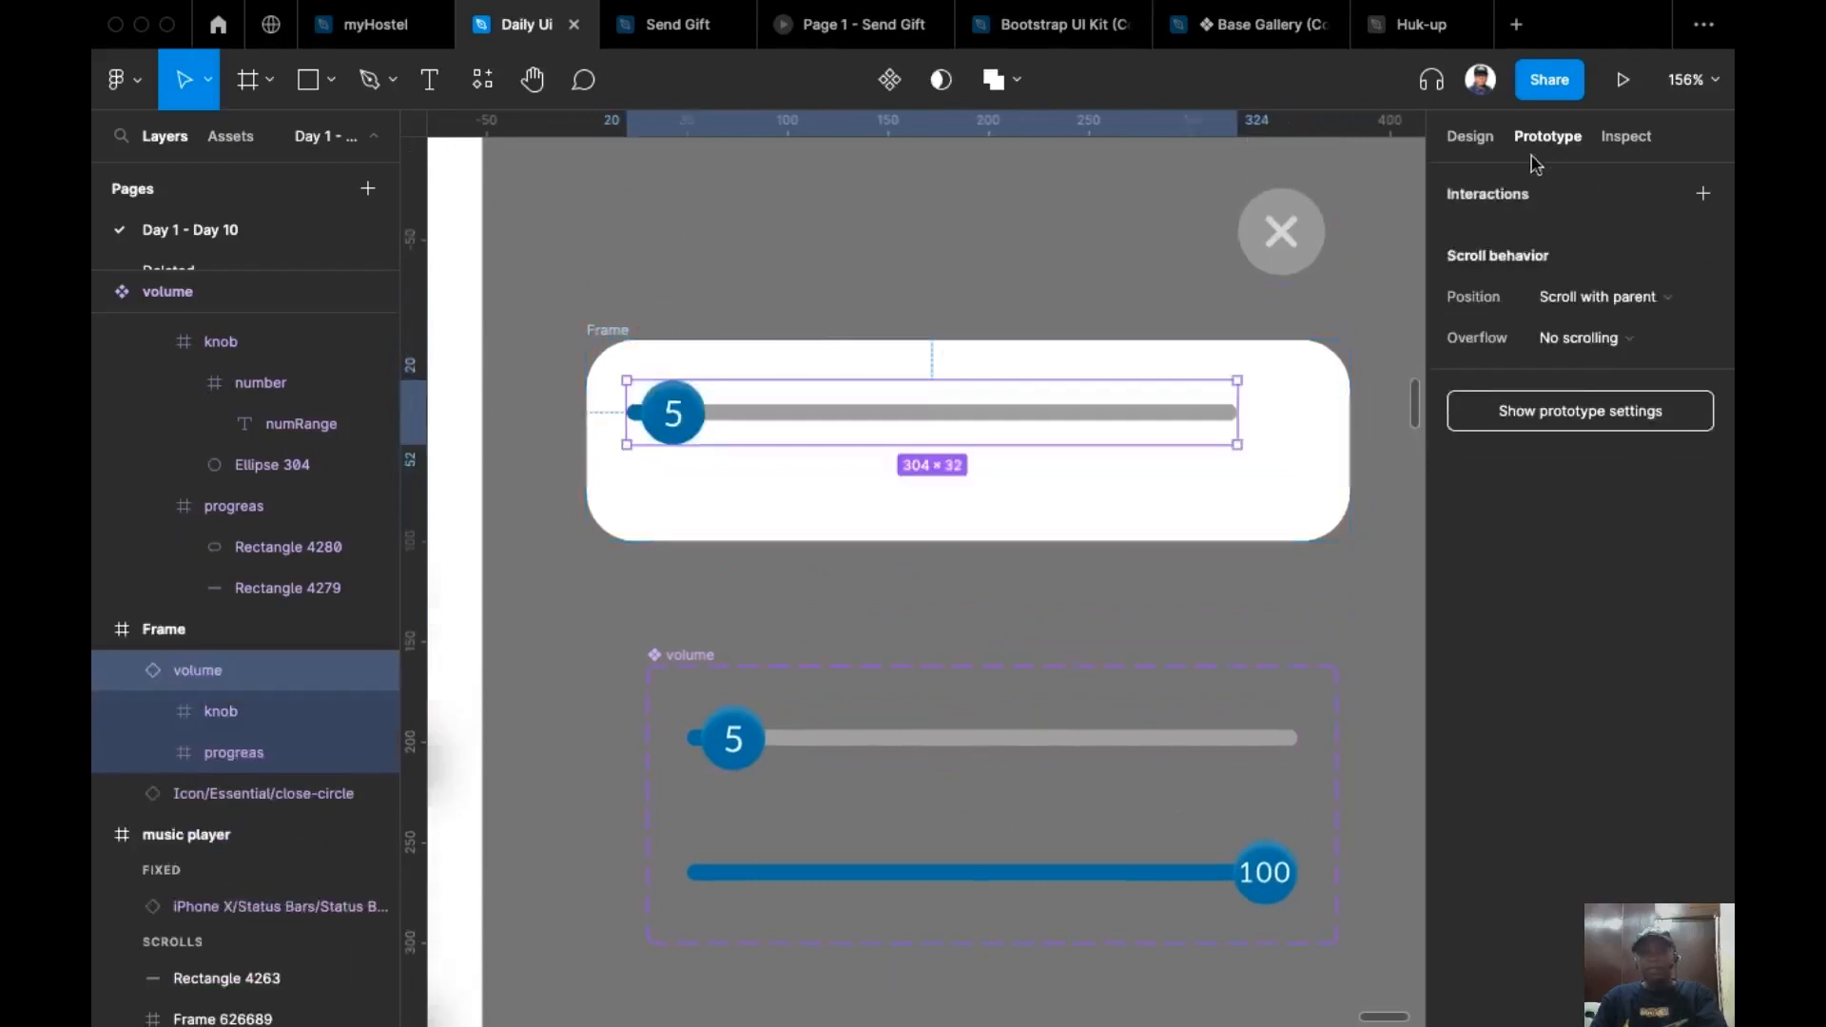
Center the slider instance horizontally and vertically in the white frame, and shift it slightly down from the middle.
click(1469, 139)
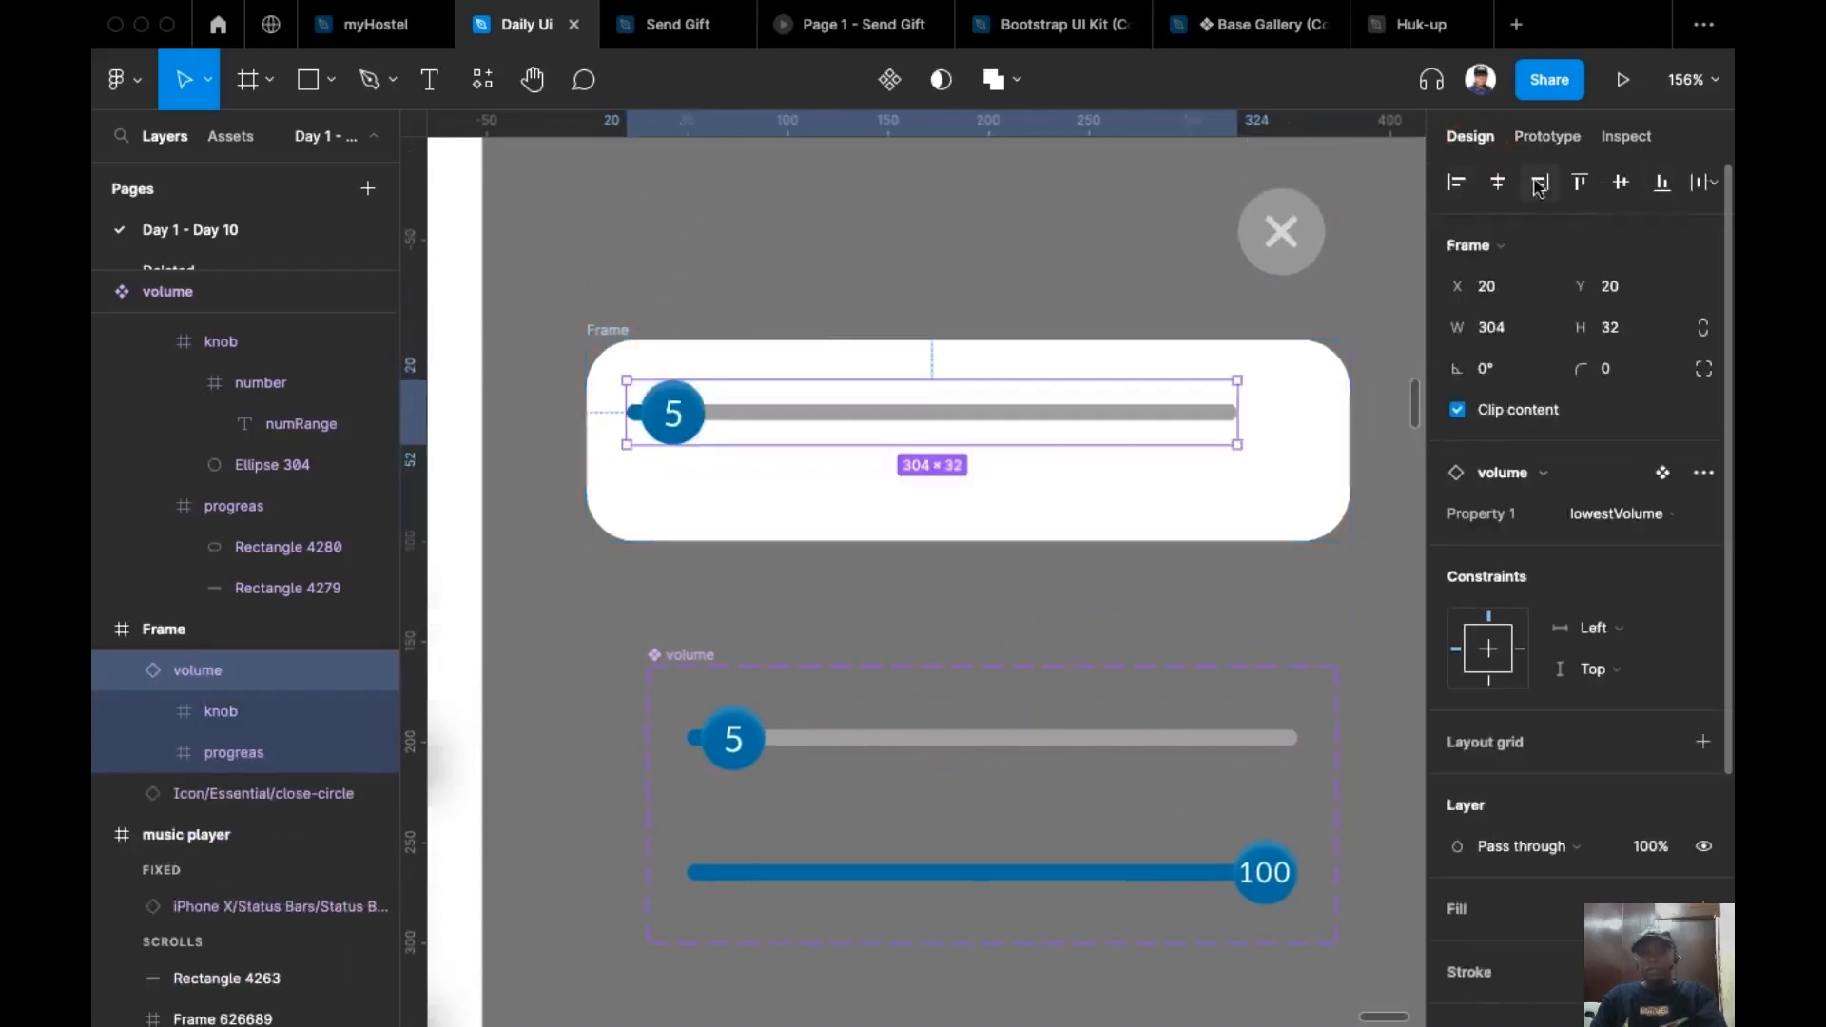
click(1622, 182)
click(1501, 183)
click(1040, 234)
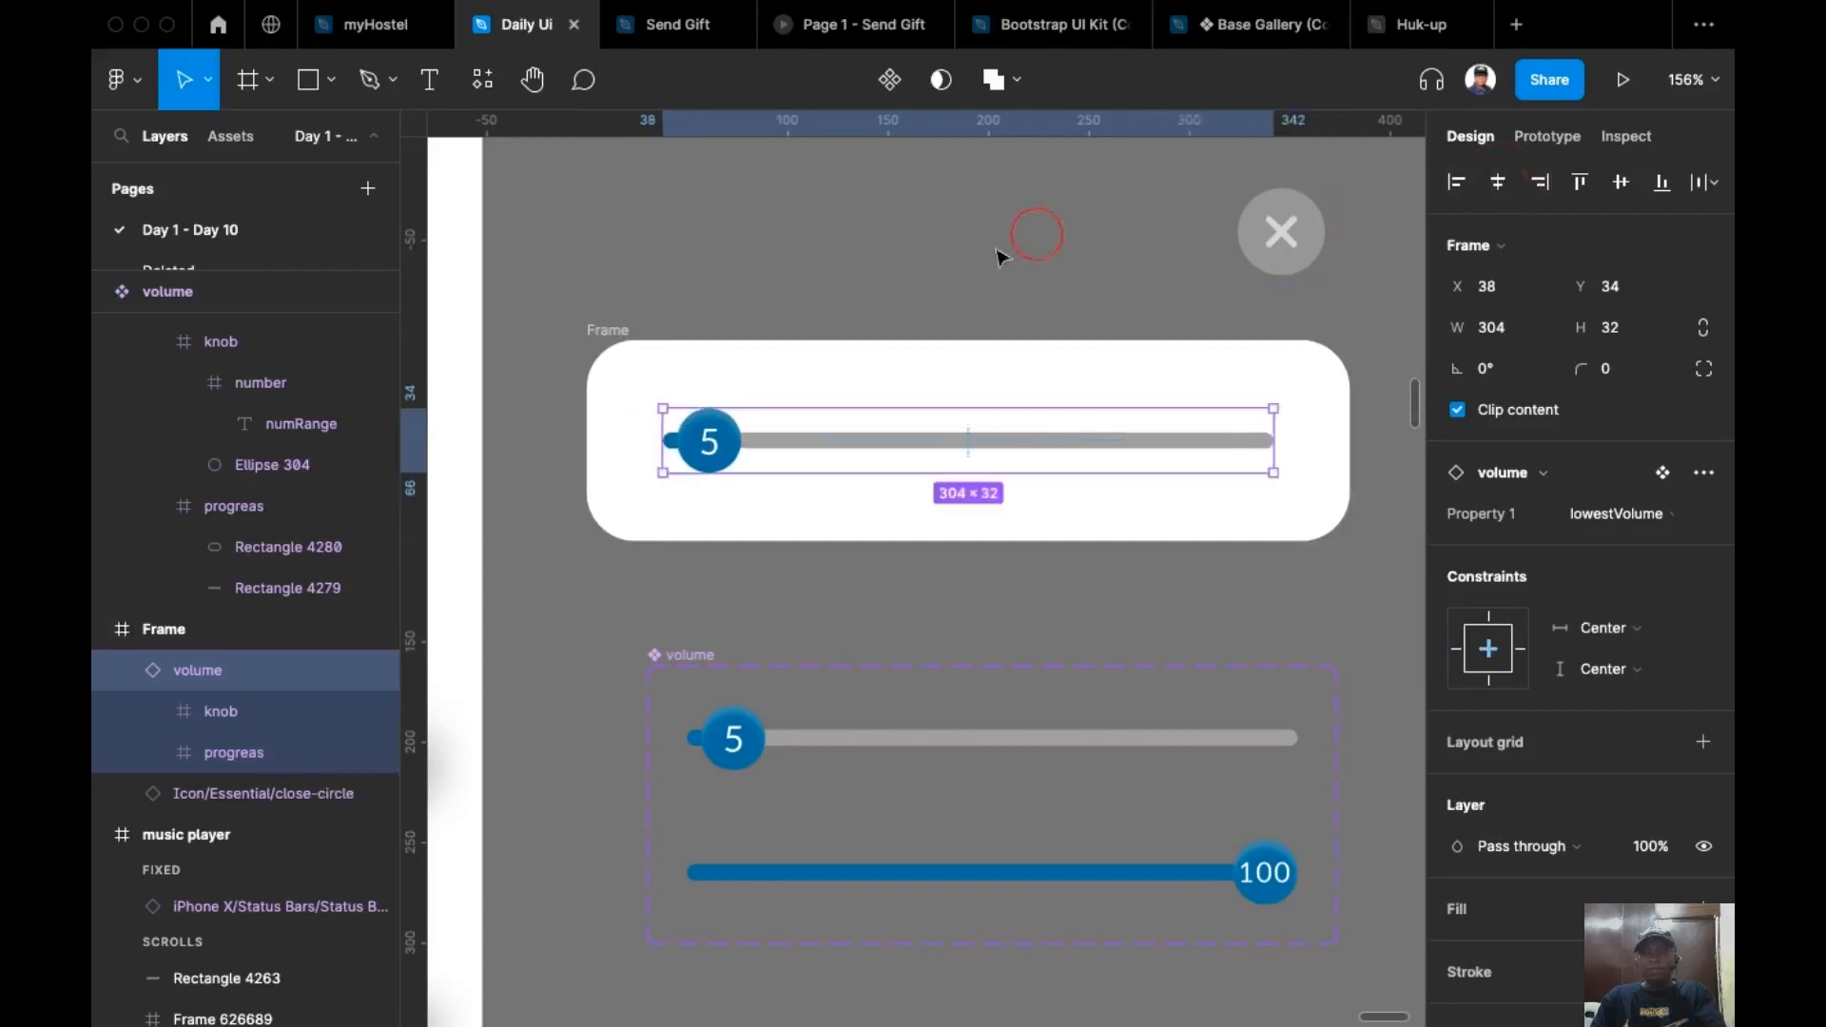
click(909, 454)
drag(978, 448, 990, 476)
click(746, 304)
Place a copy of the music player's volume-high icon in the white frame above the slider, at X 32, Y 13.
scroll(774, 396, down, 5)
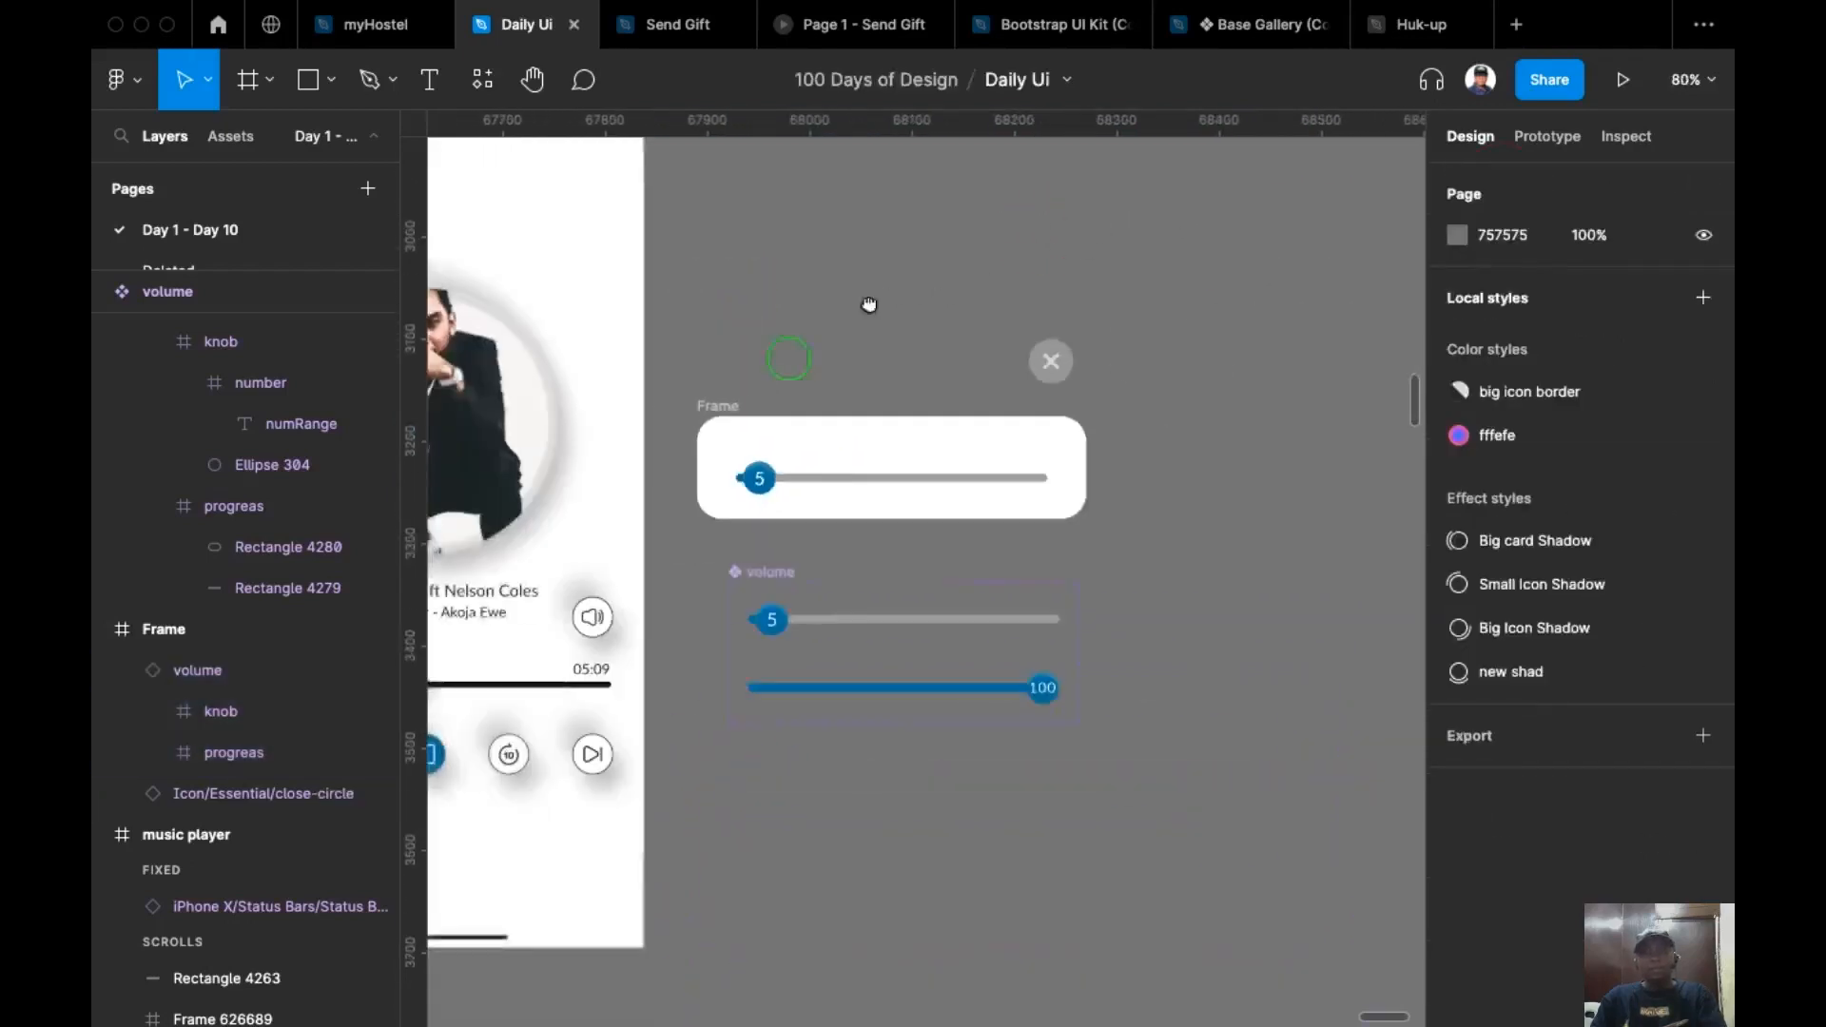
super+click(704, 546)
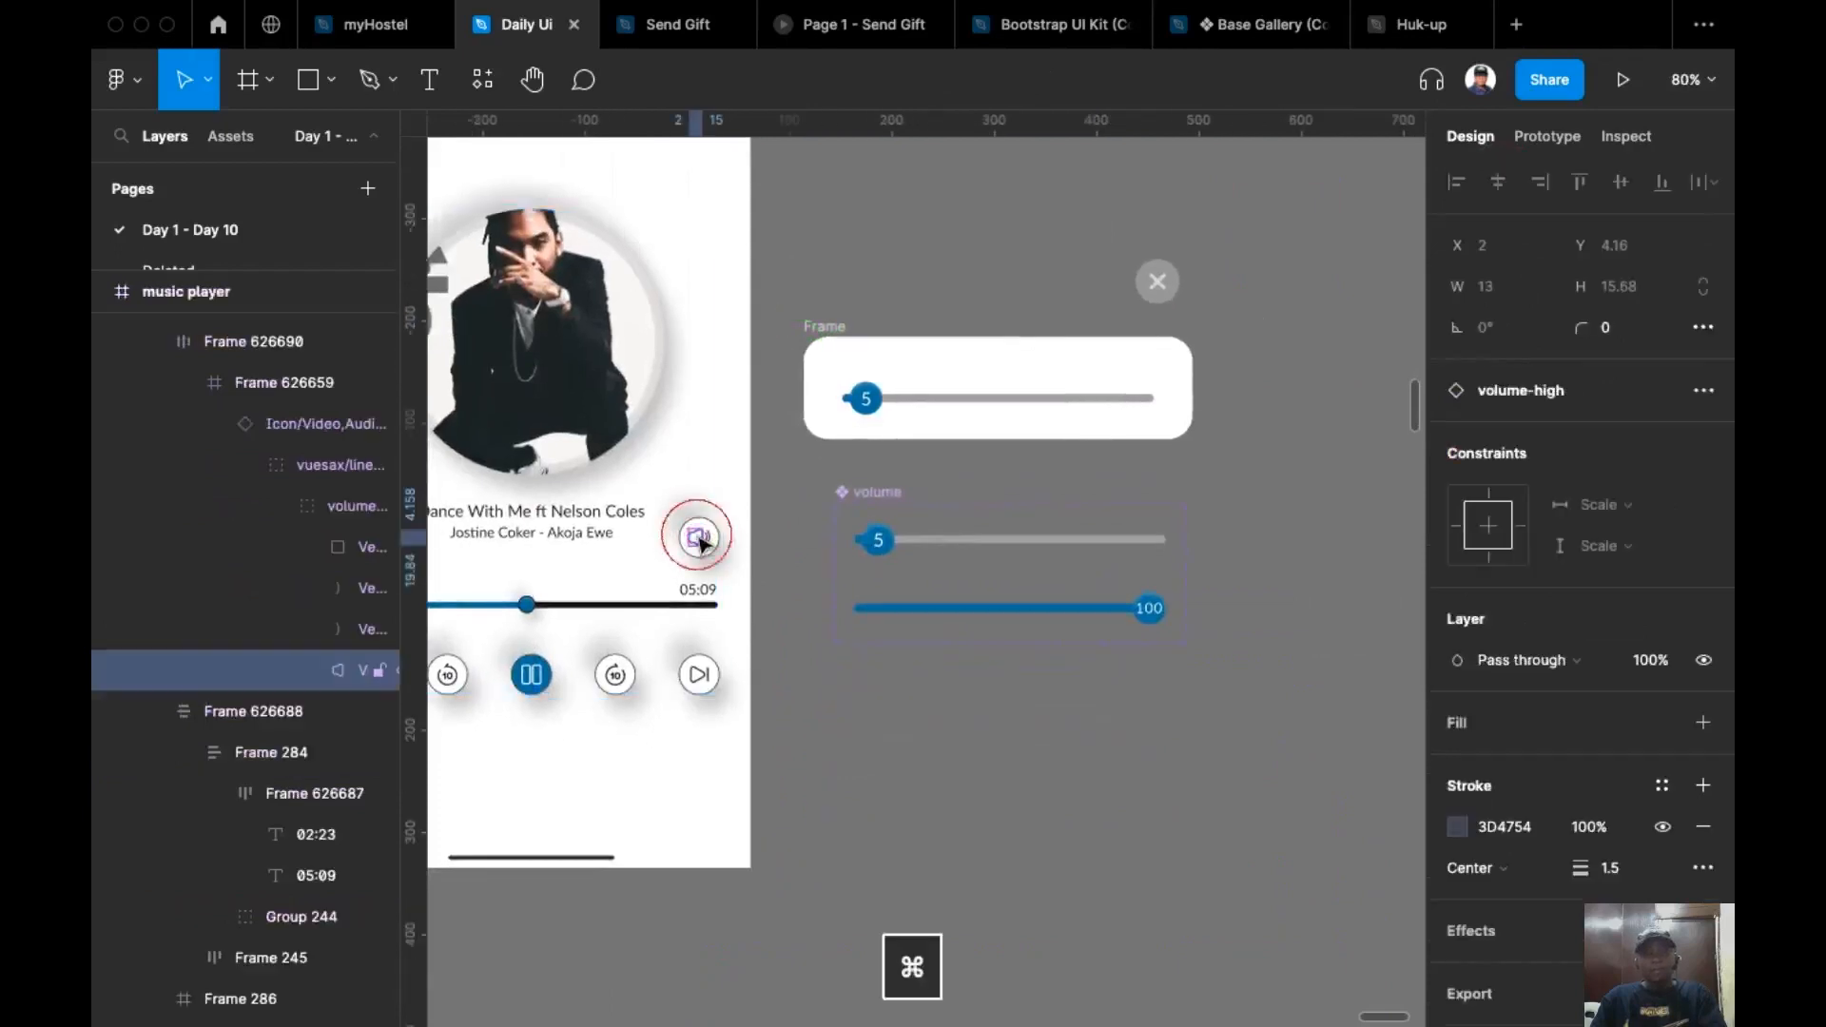
click(747, 523)
click(702, 540)
double_click(700, 540)
double_click(700, 540)
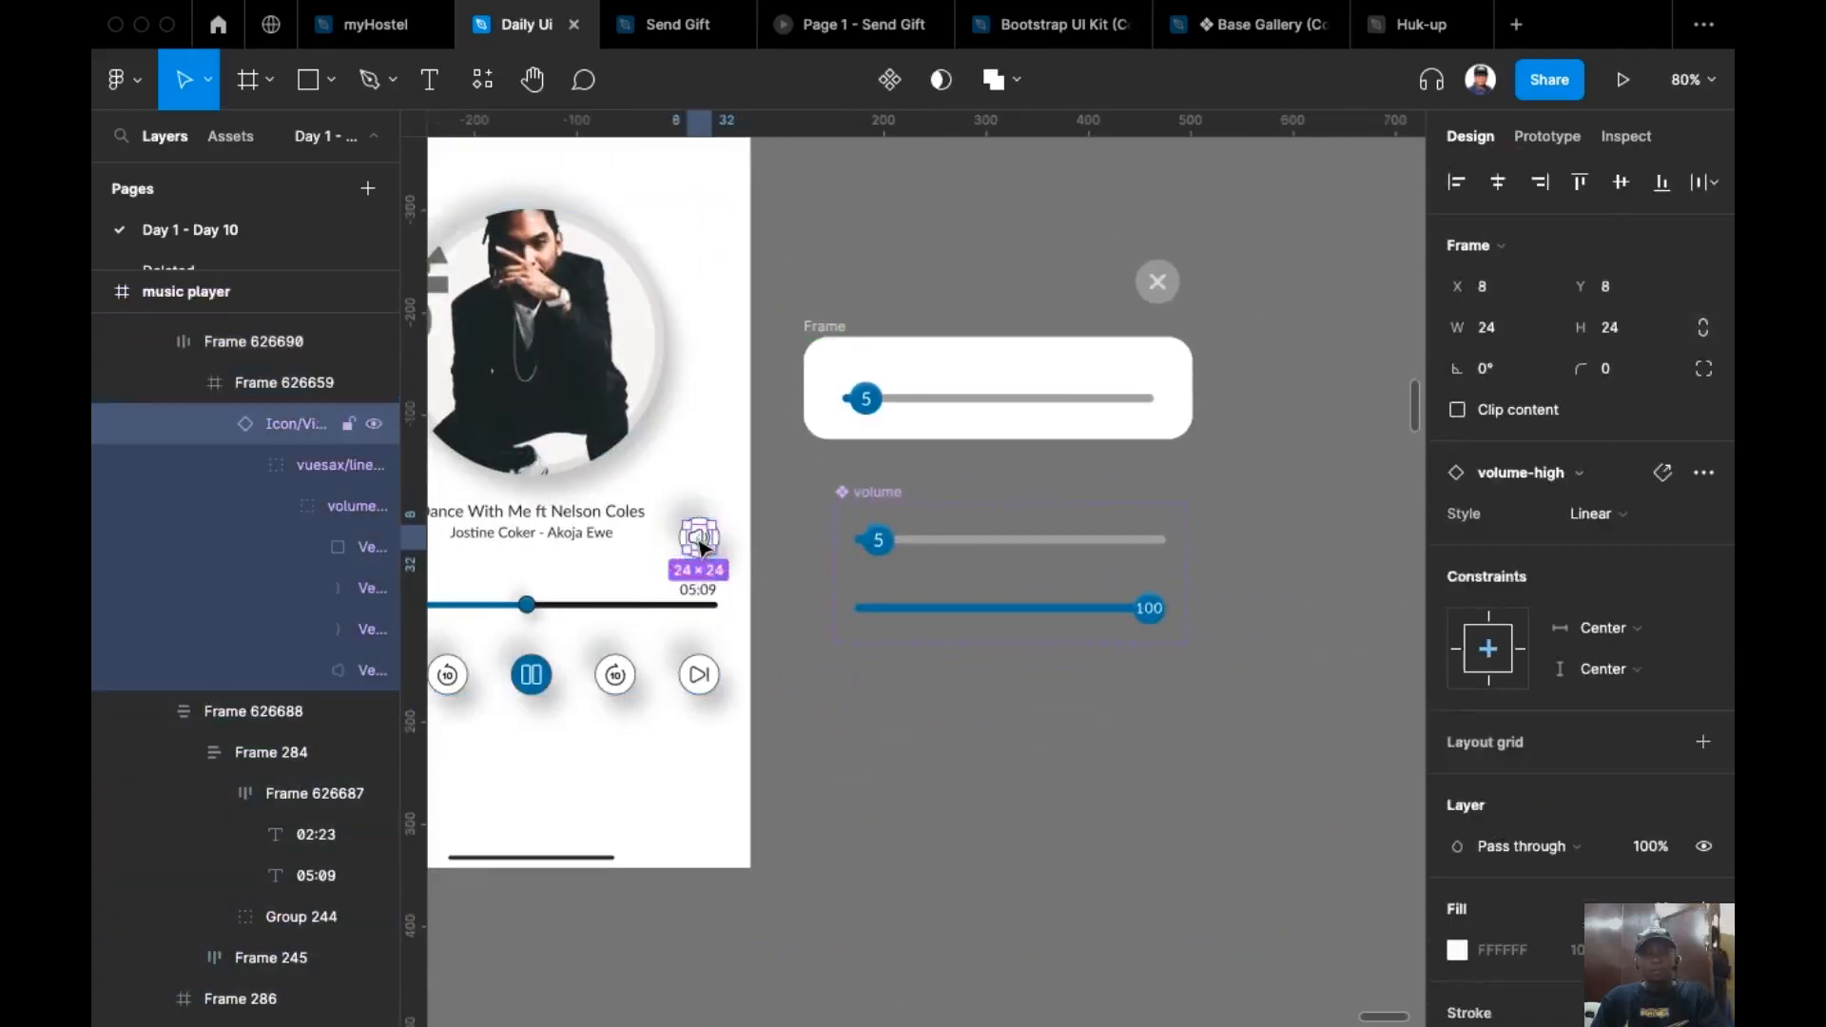
drag(874, 405, 839, 380)
click(865, 323)
scroll(860, 437, up, 8)
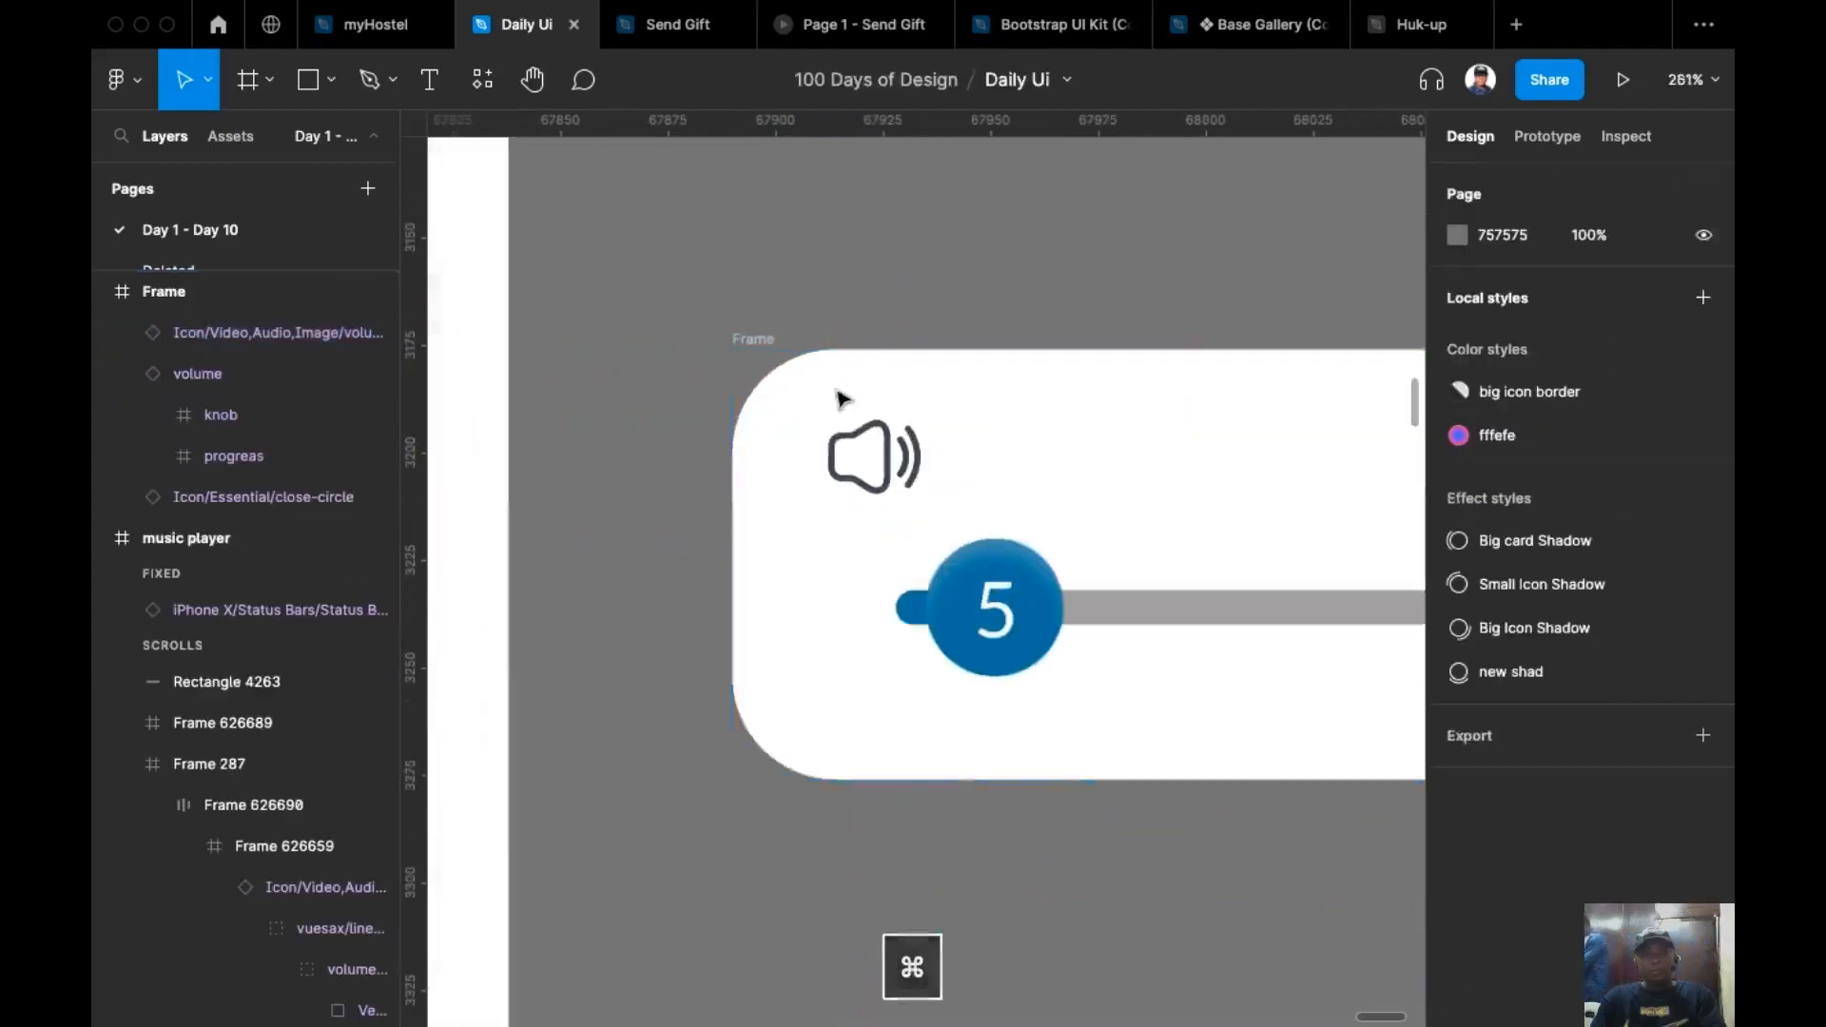
drag(766, 400, 813, 400)
Add the text label "Volume" beside the speaker icon in the white frame.
click(429, 79)
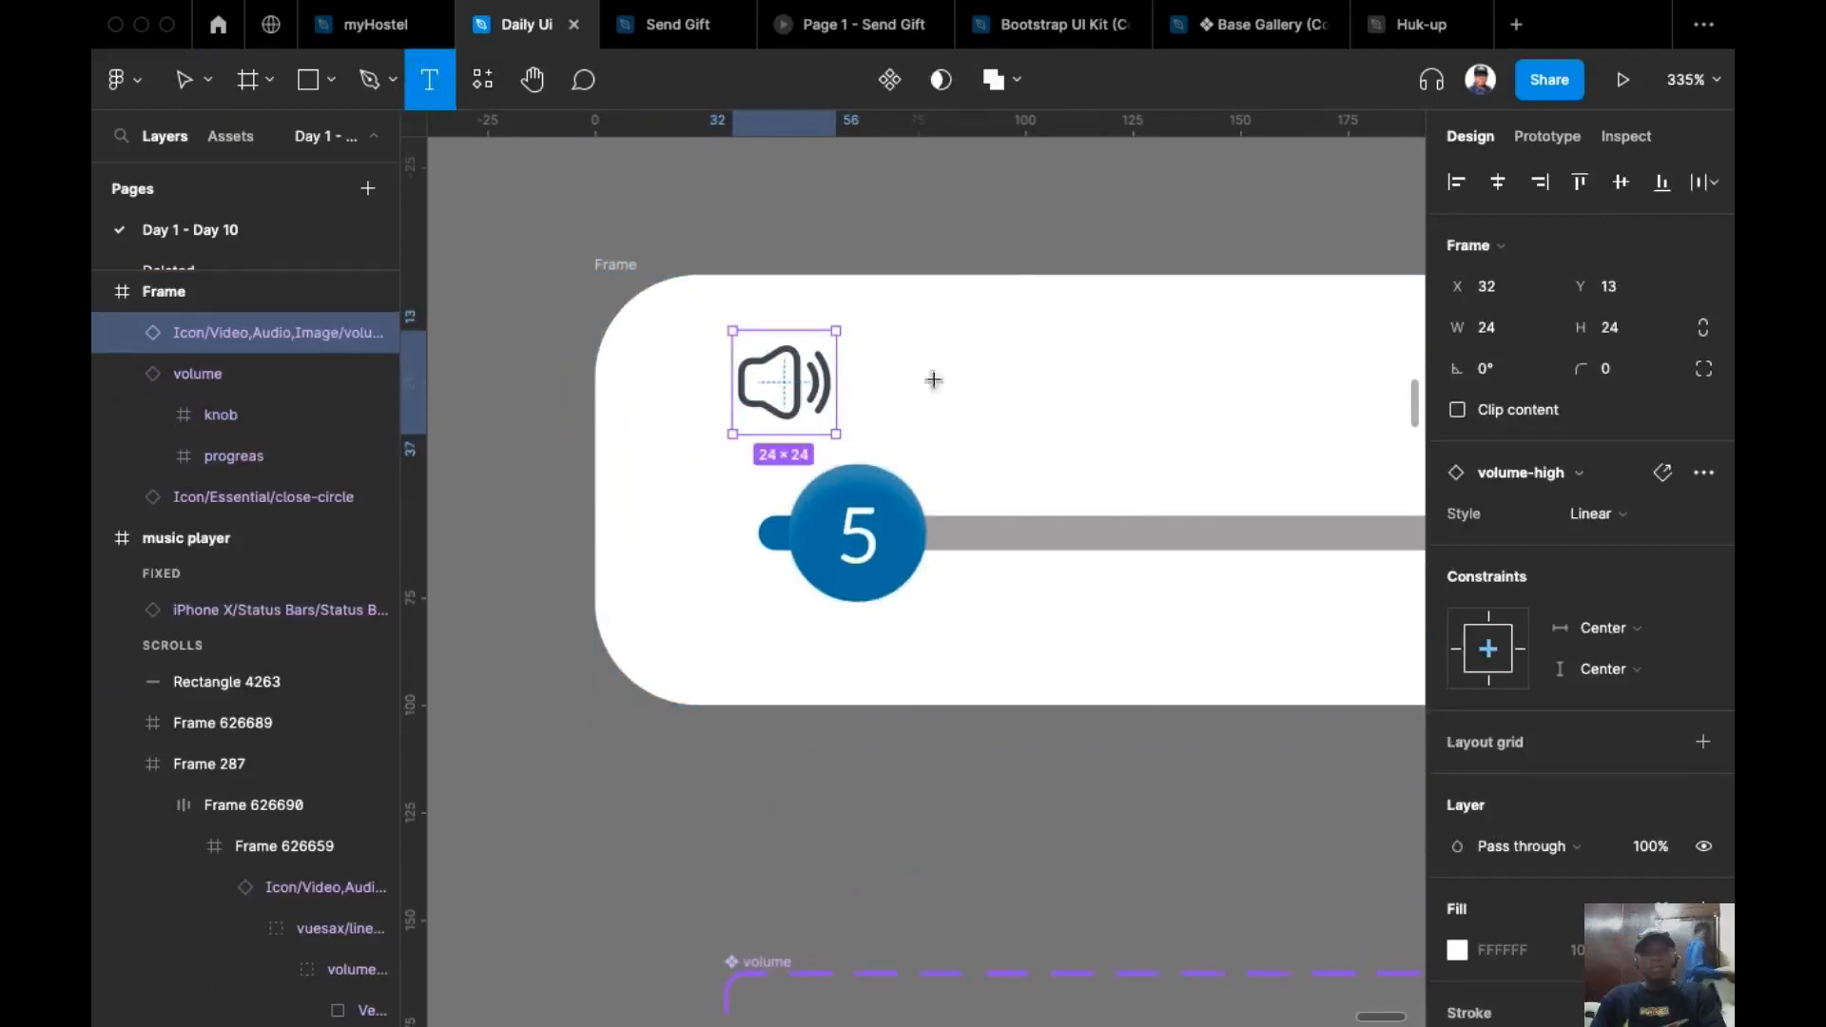
click(884, 371)
text(fg)
key(super+a)
text(Vollum)
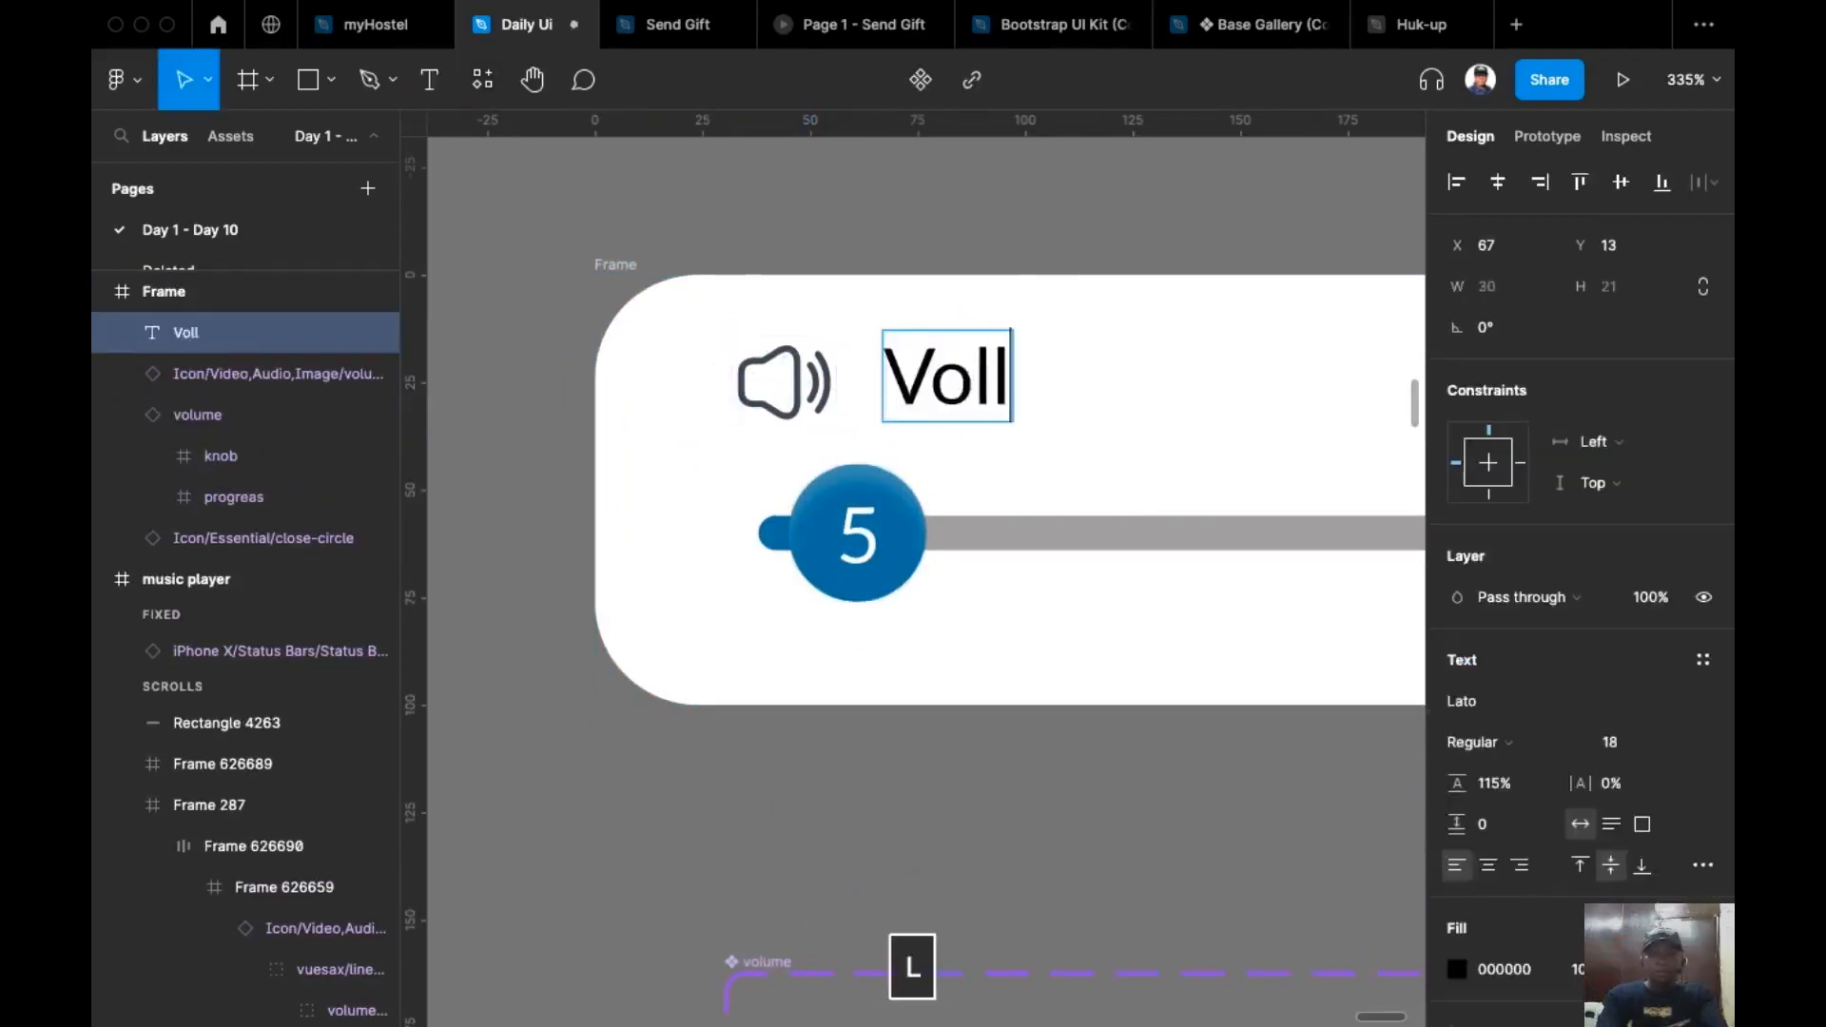
key(BackSpace)
key(BackSpace)
key(BackSpace)
text(ume)
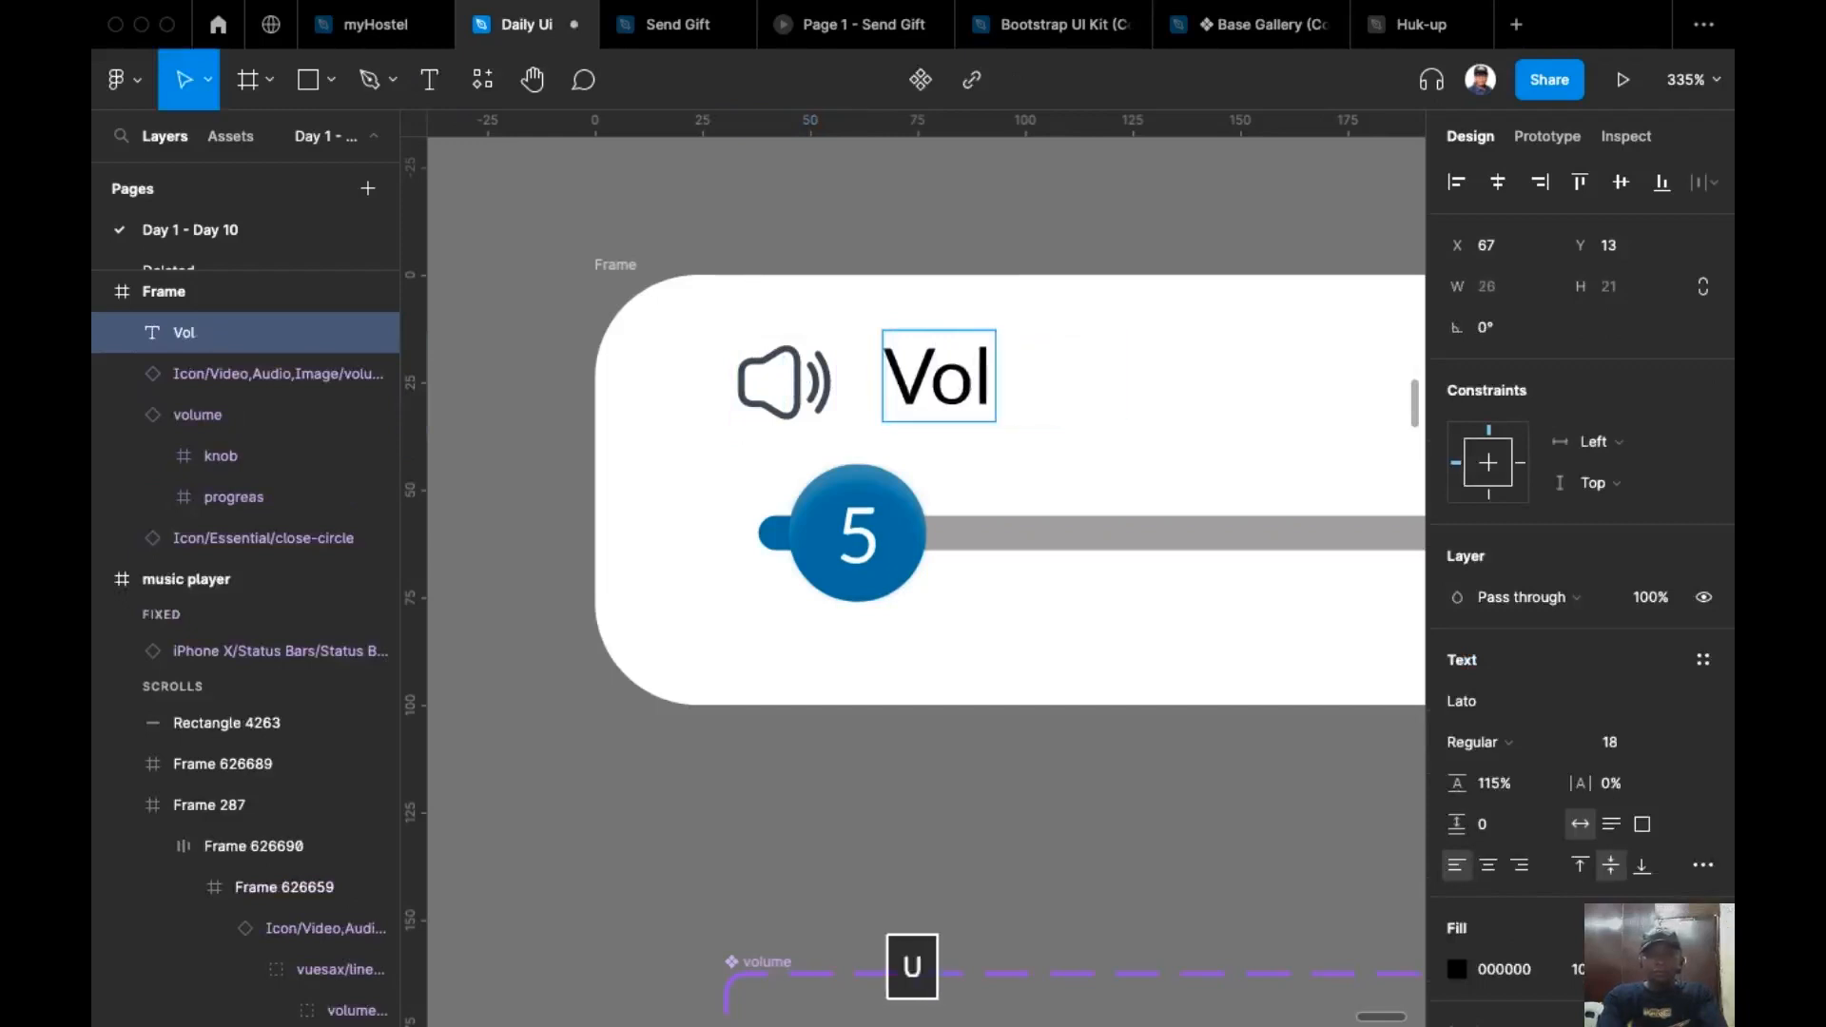
key(Escape)
Set the Volume label's font size to 14 and its weight to Medium.
click(1678, 742)
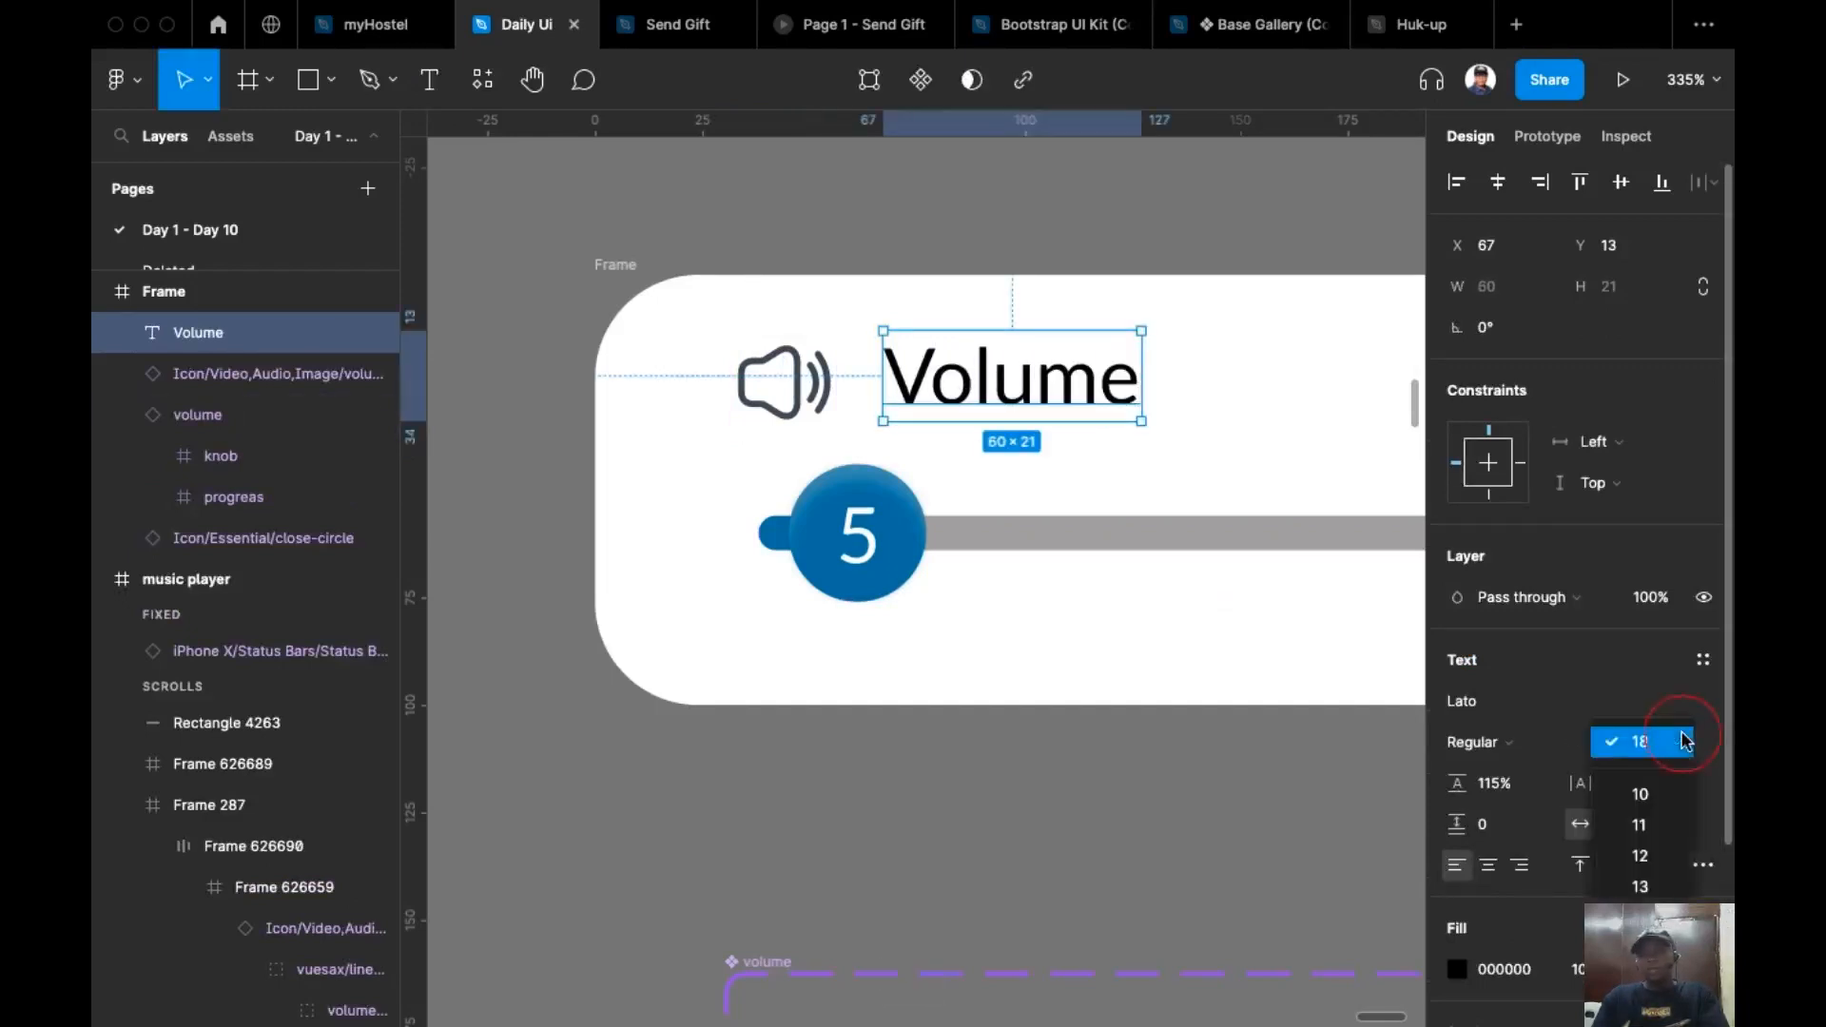
click(1643, 918)
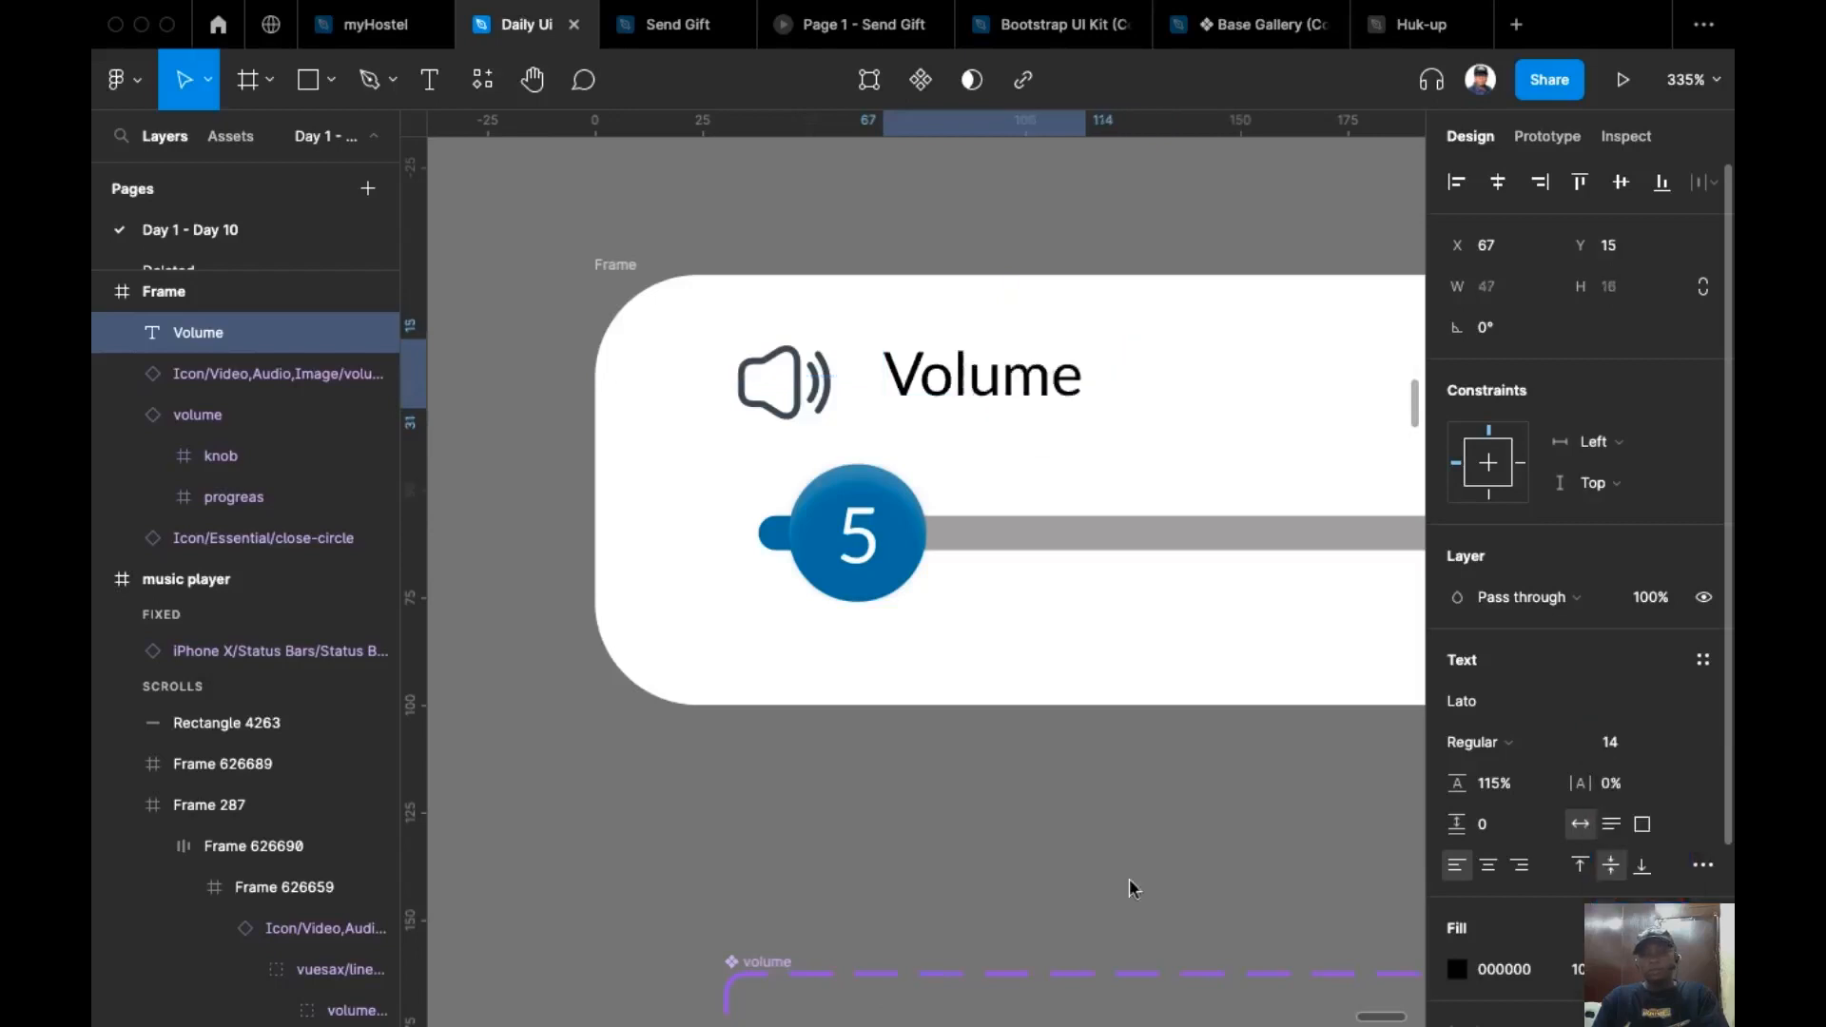
click(1540, 750)
click(1540, 772)
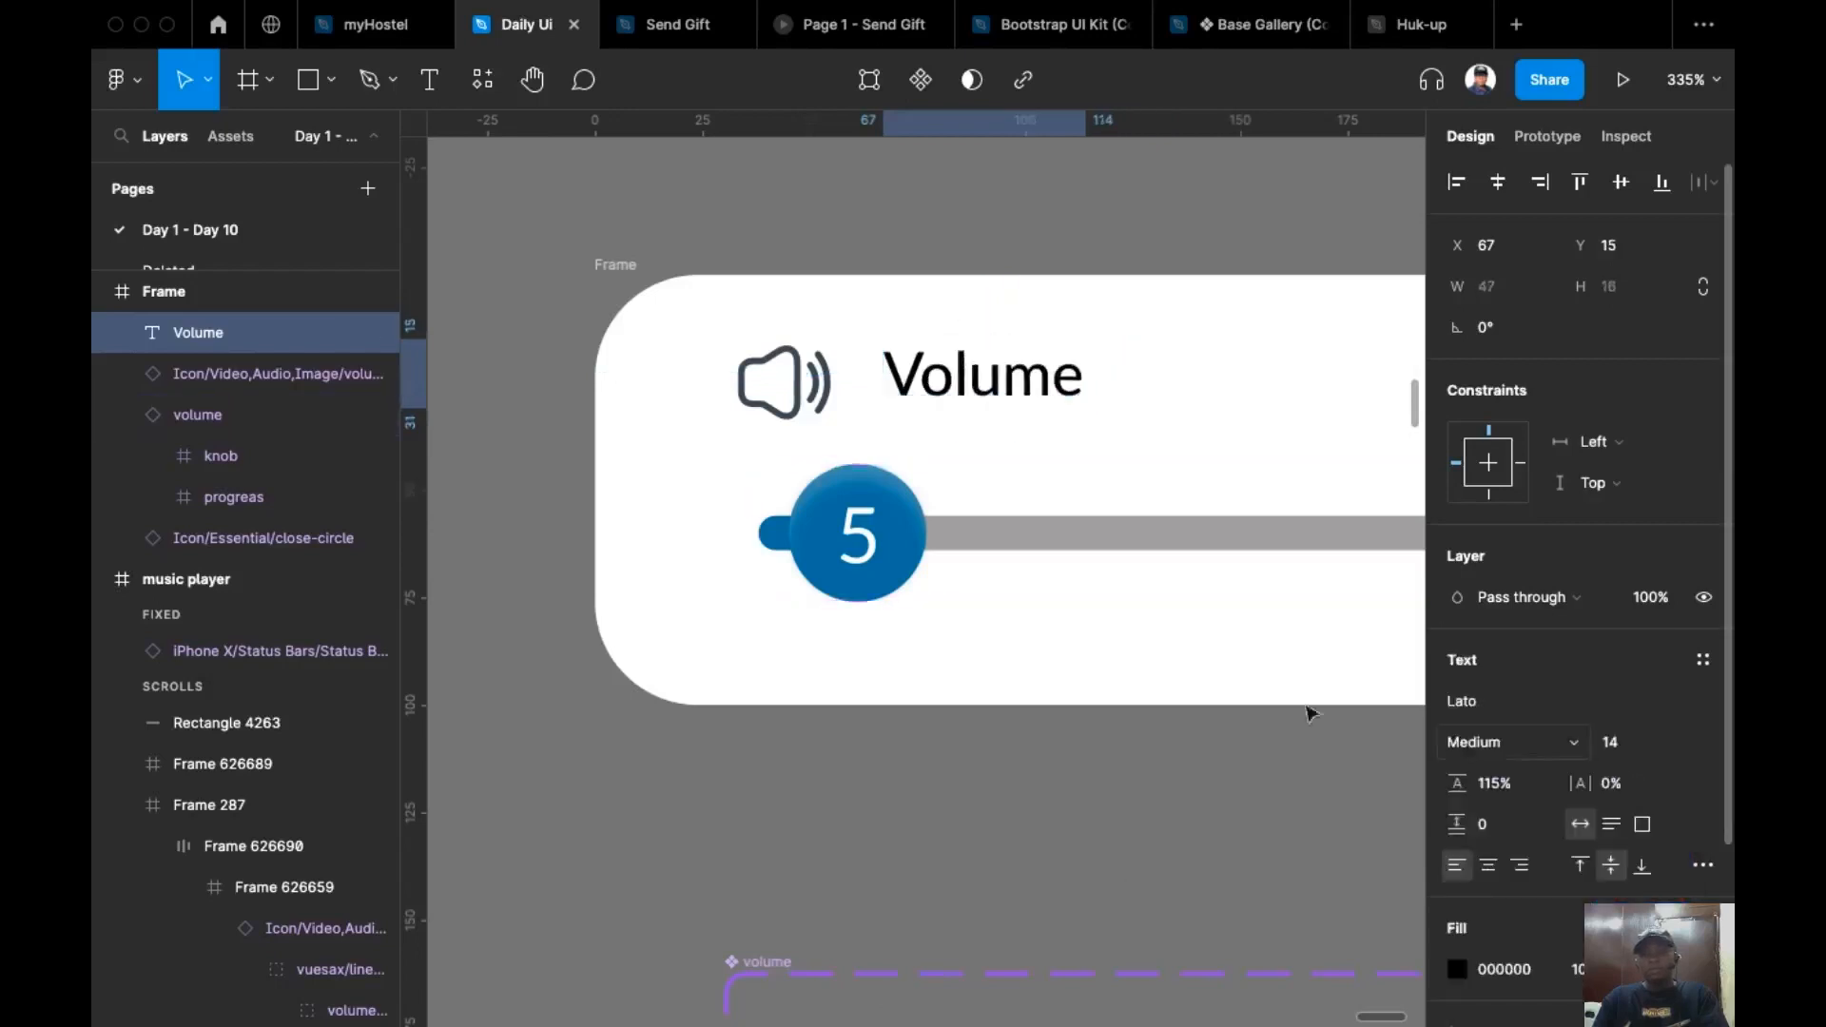
Align the speaker icon and the Volume label by their vertical centers.
shift+click(784, 380)
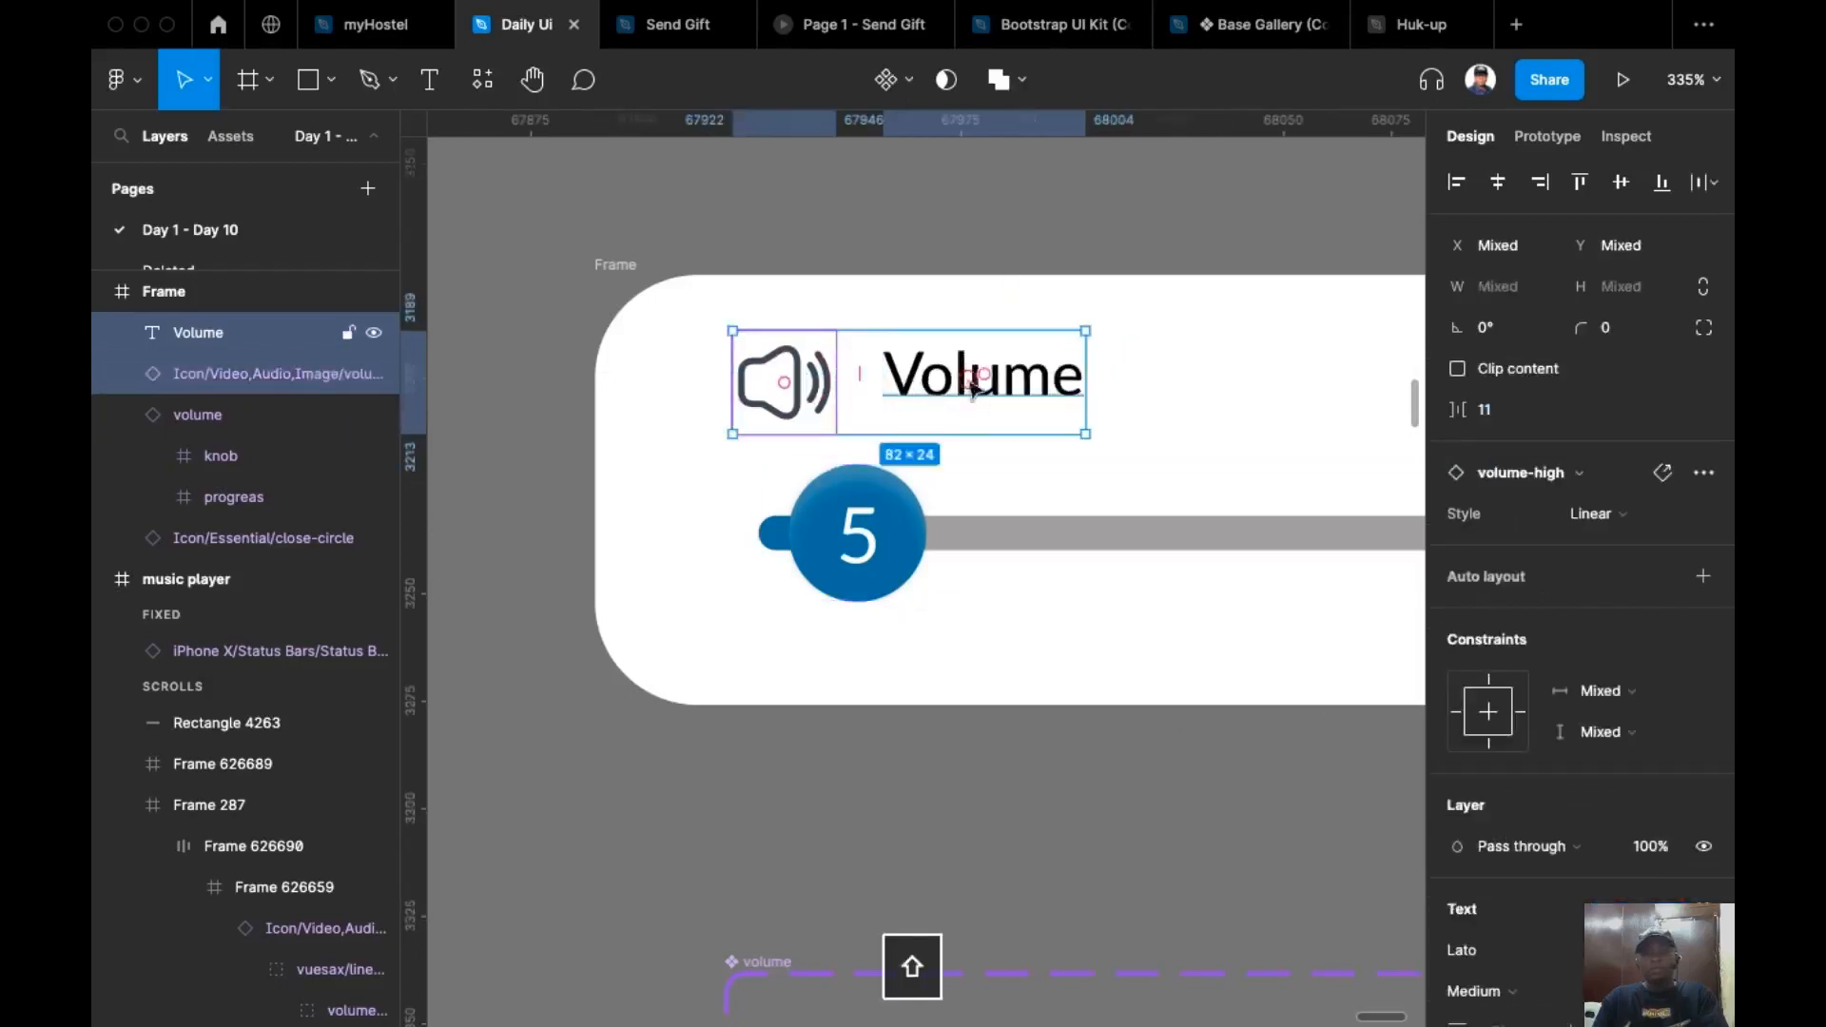
click(1583, 182)
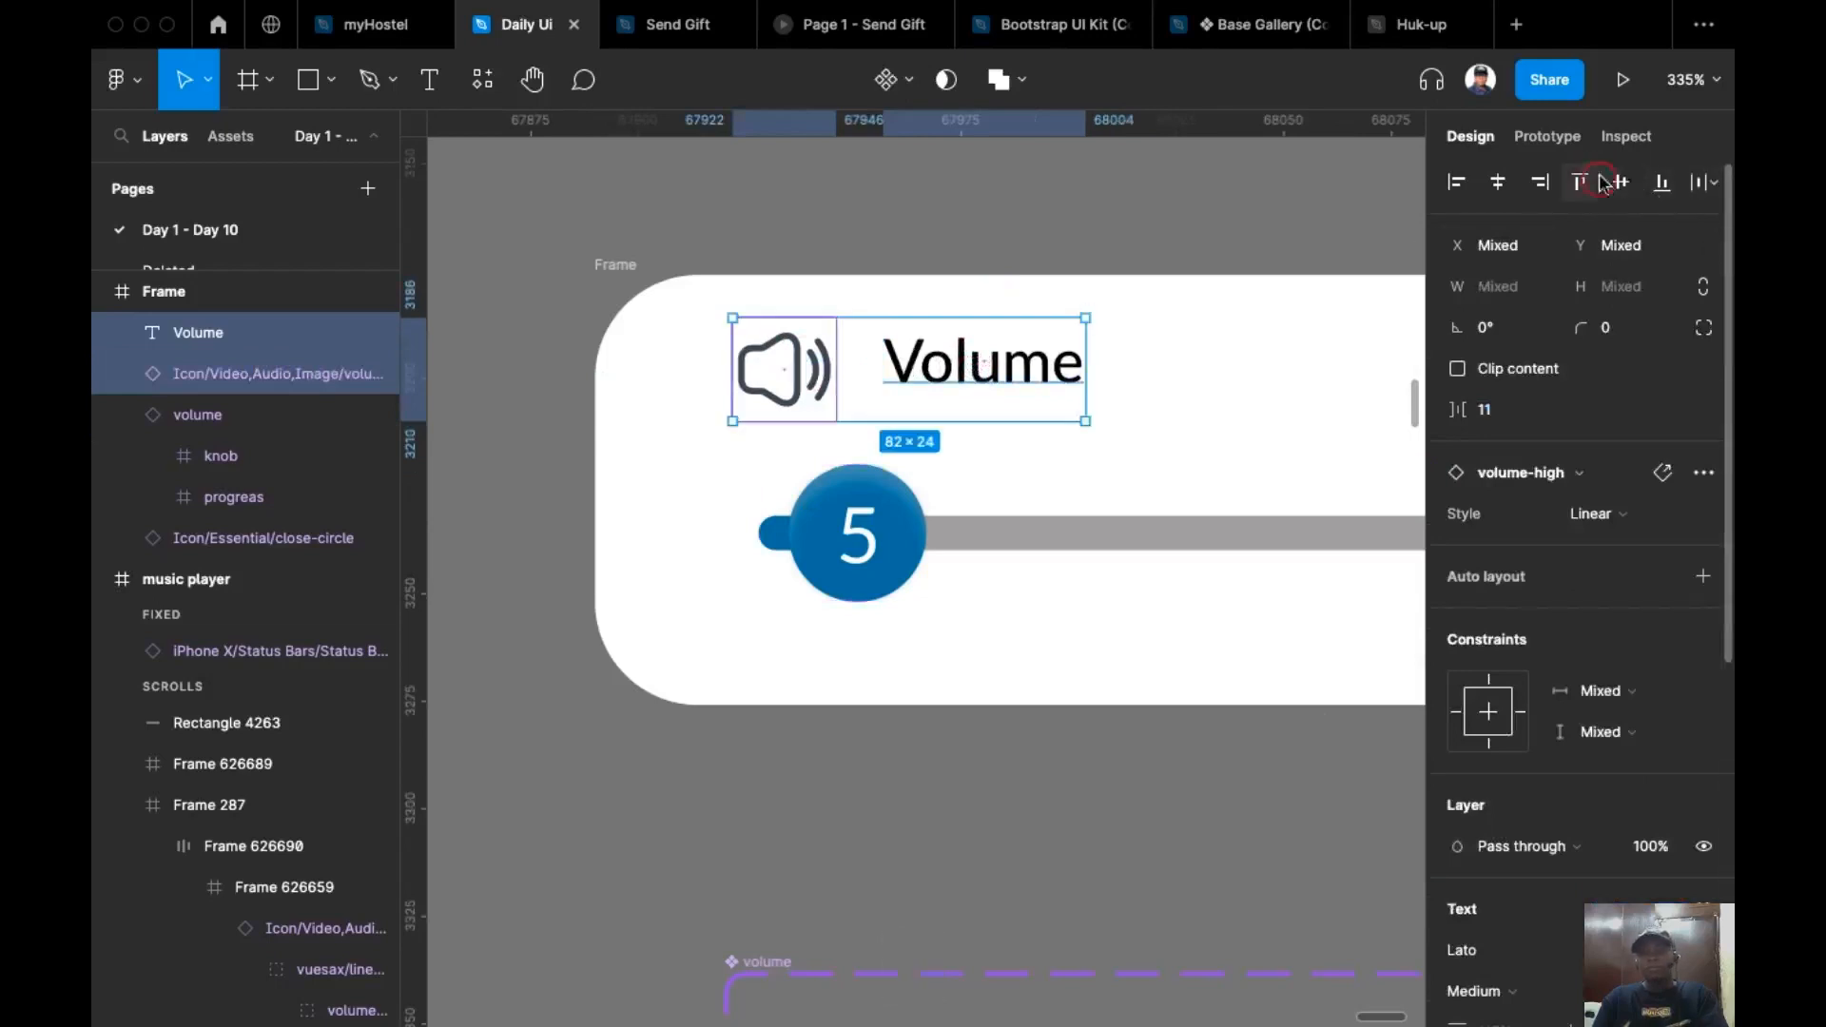
click(1603, 184)
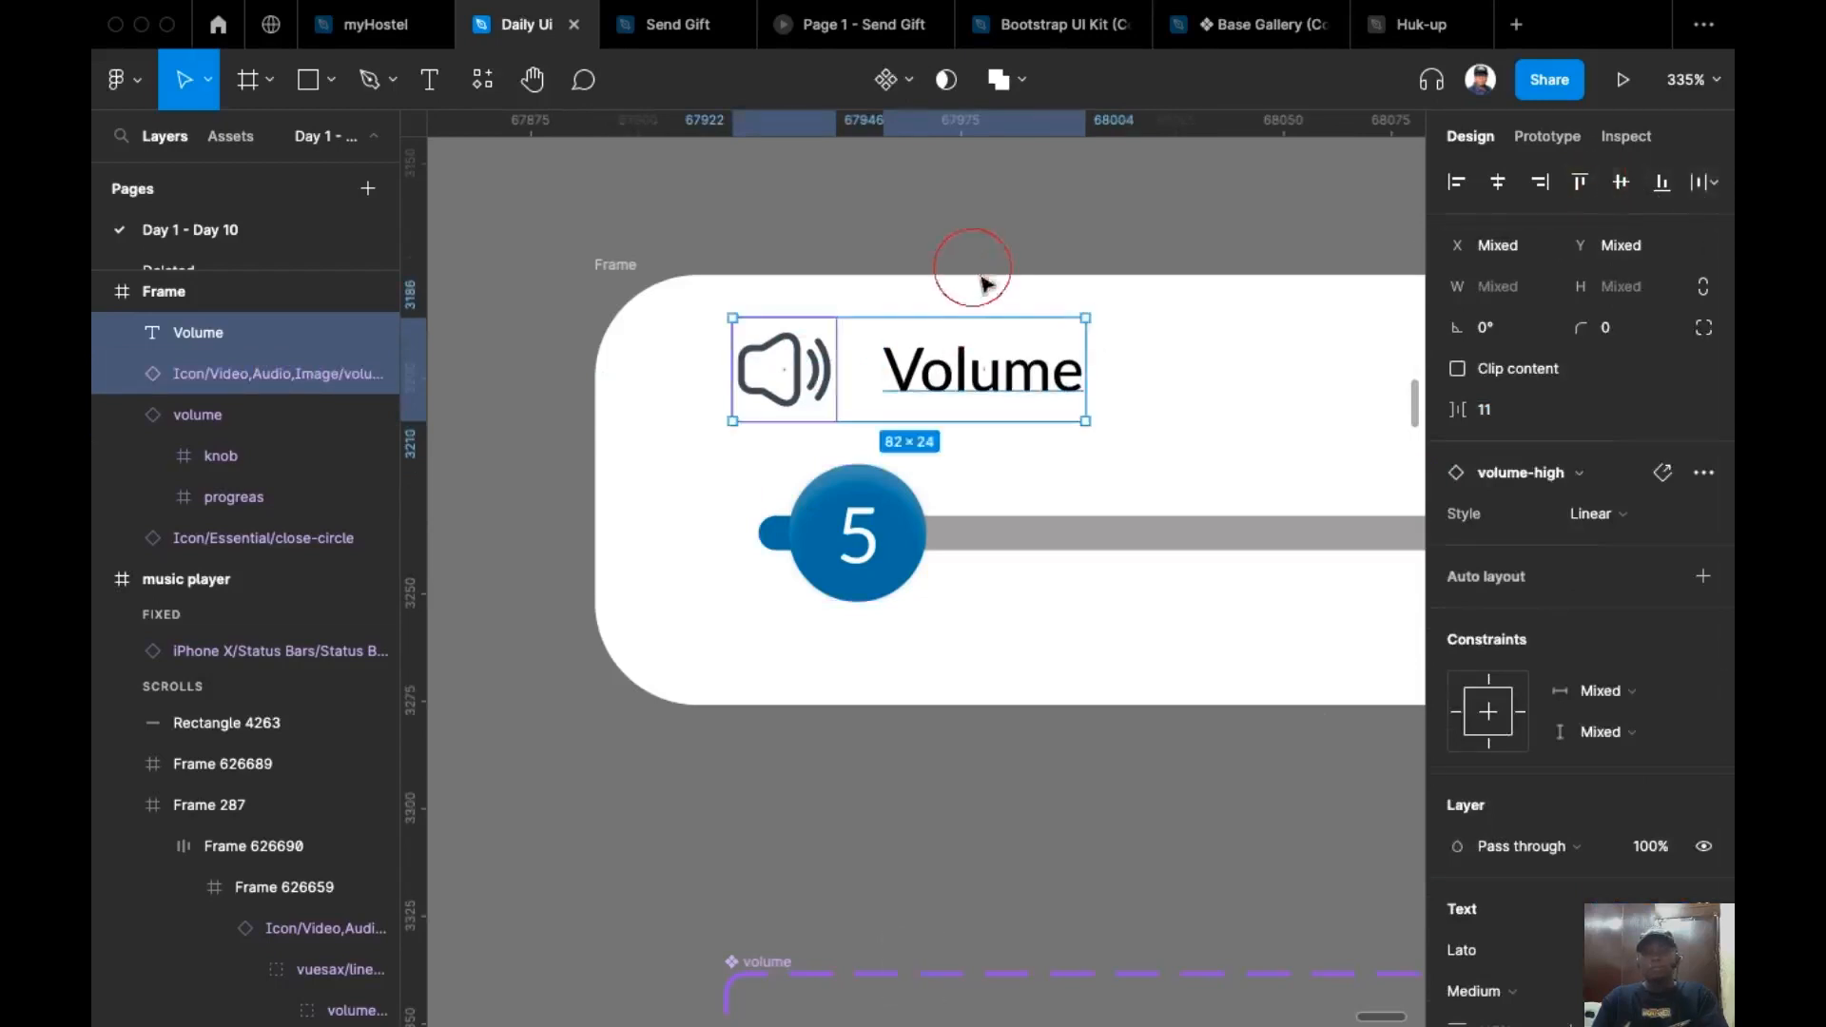
click(965, 319)
click(959, 386)
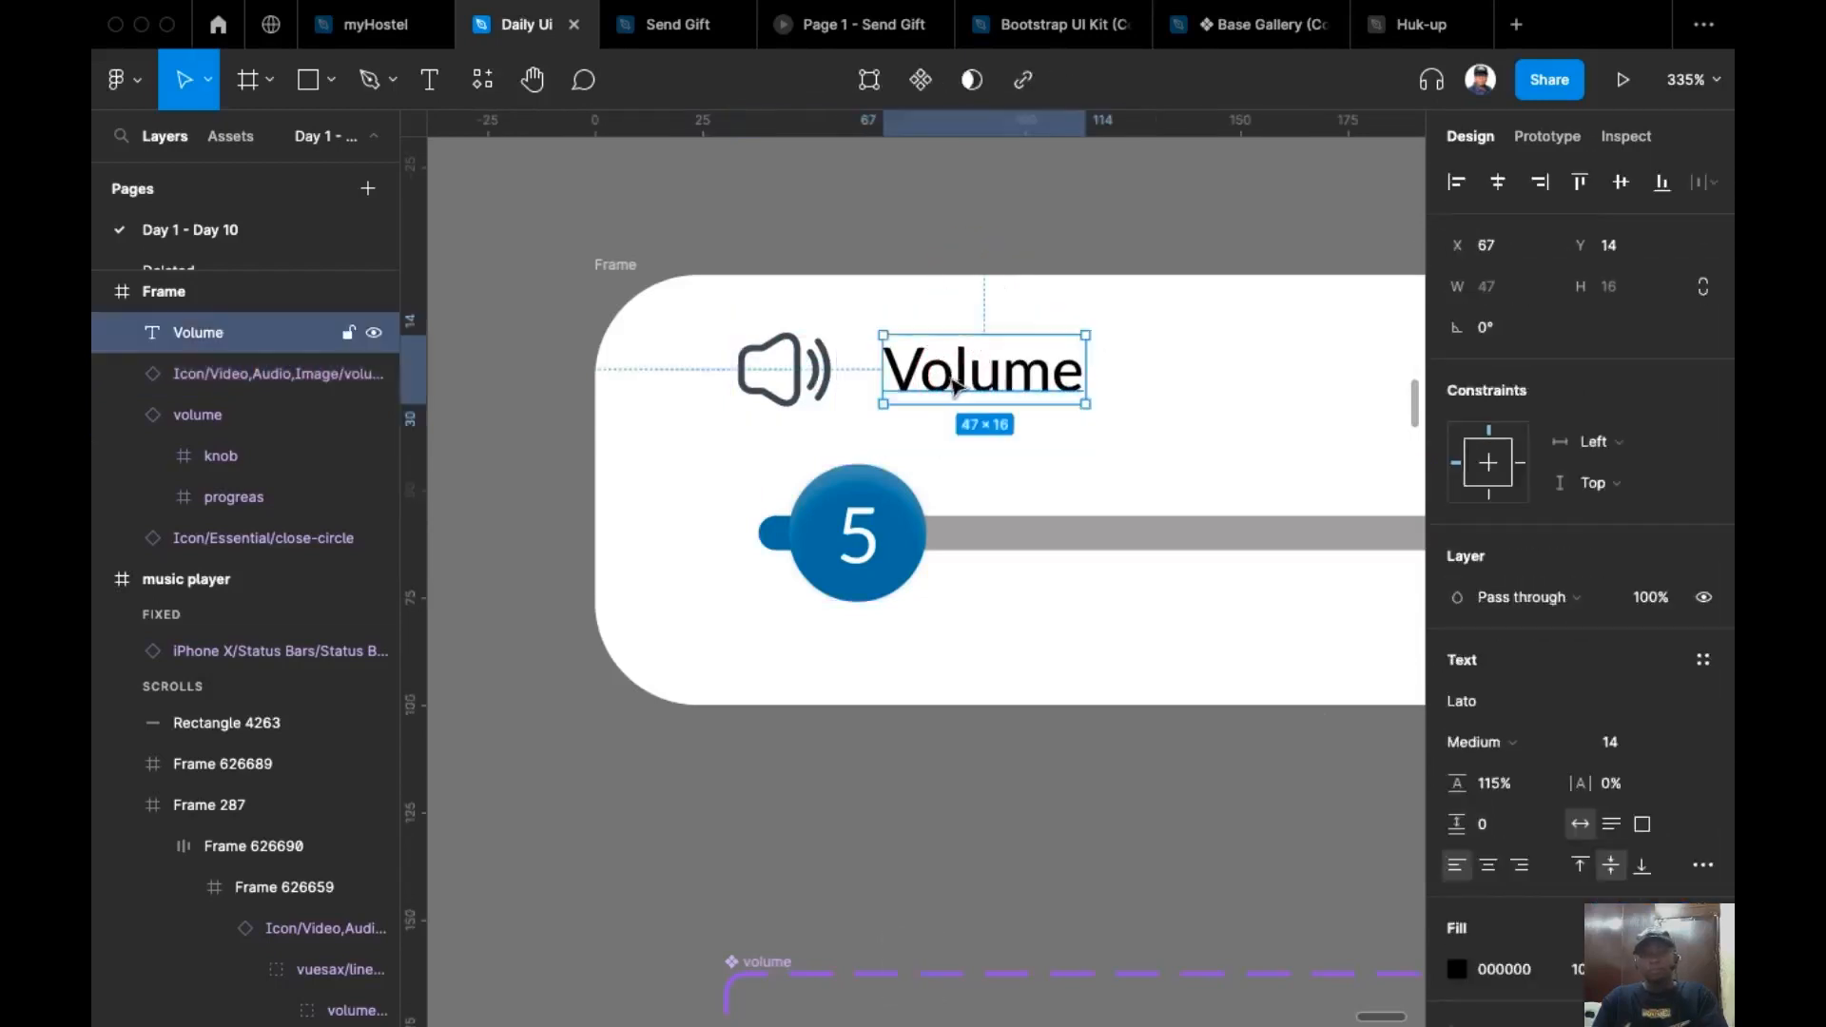
Move the slider instance down to Y 50 in the white frame, keeping it centered horizontally.
key(Escape)
scroll(872, 612, right, 3)
scroll(905, 660, down, 5)
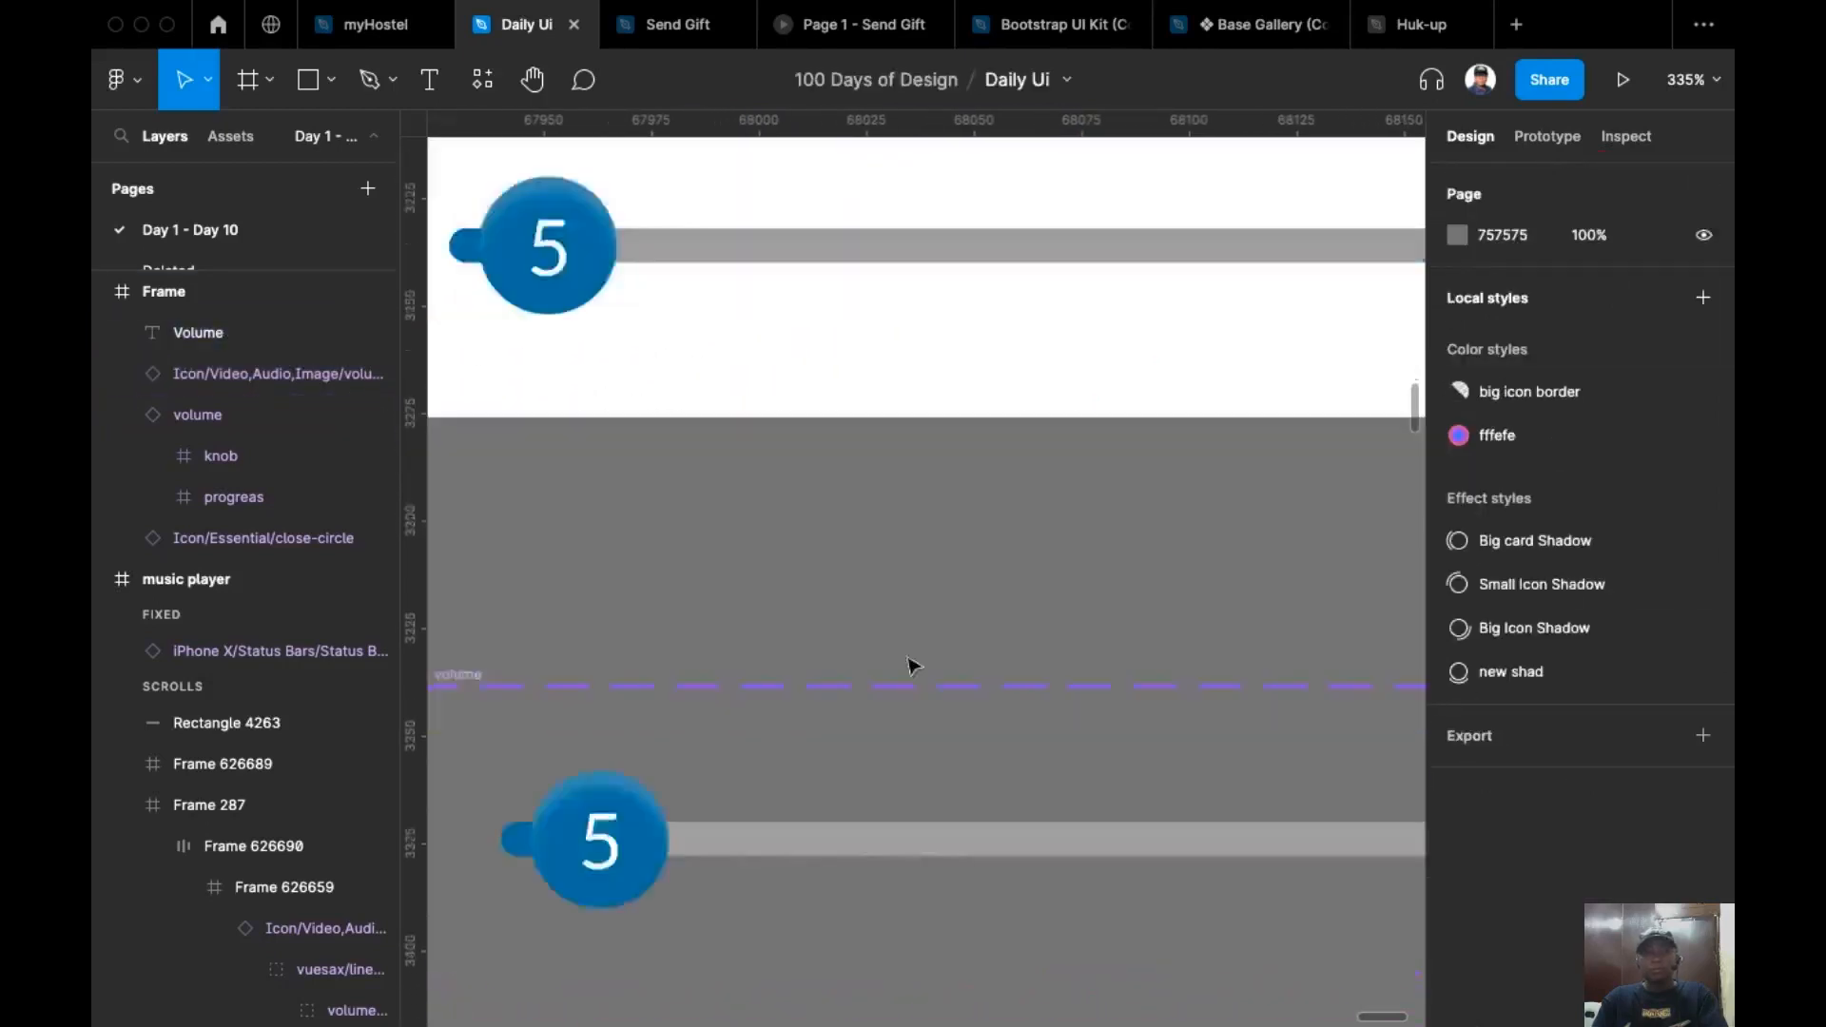
scroll(945, 558, down, 5)
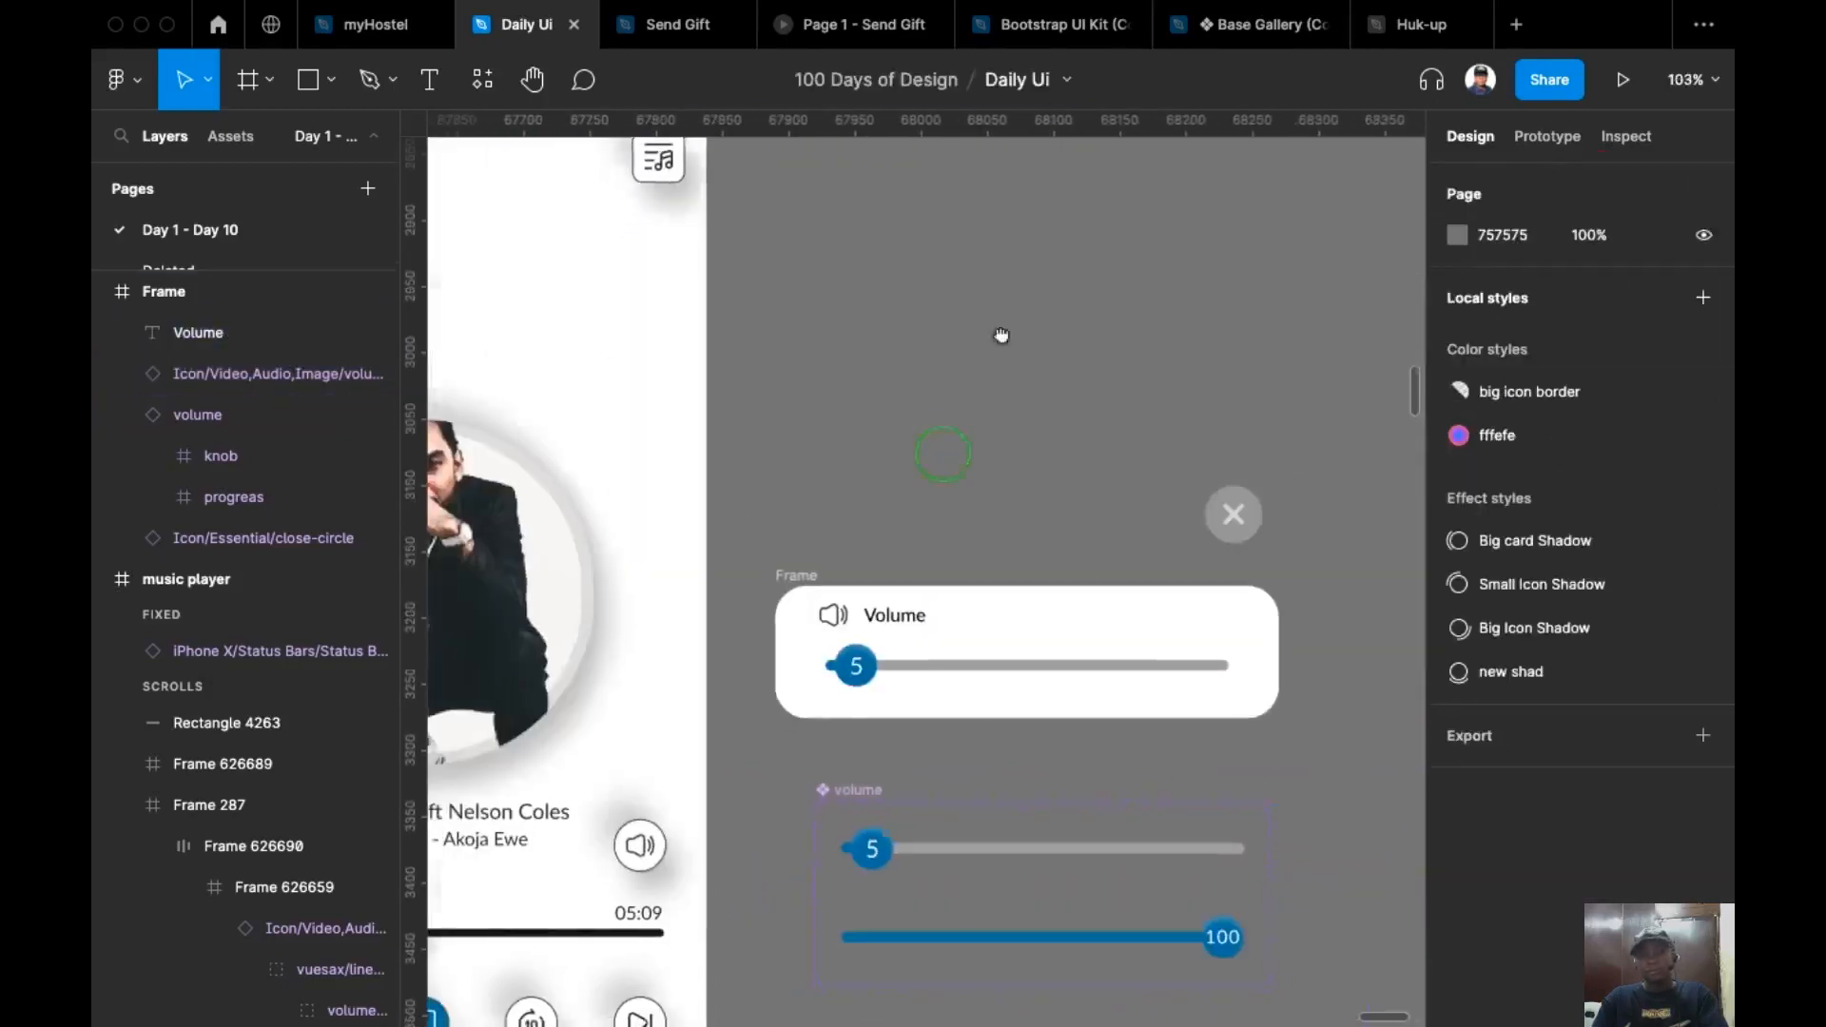
drag(1089, 541, 1098, 552)
click(1079, 390)
click(1100, 547)
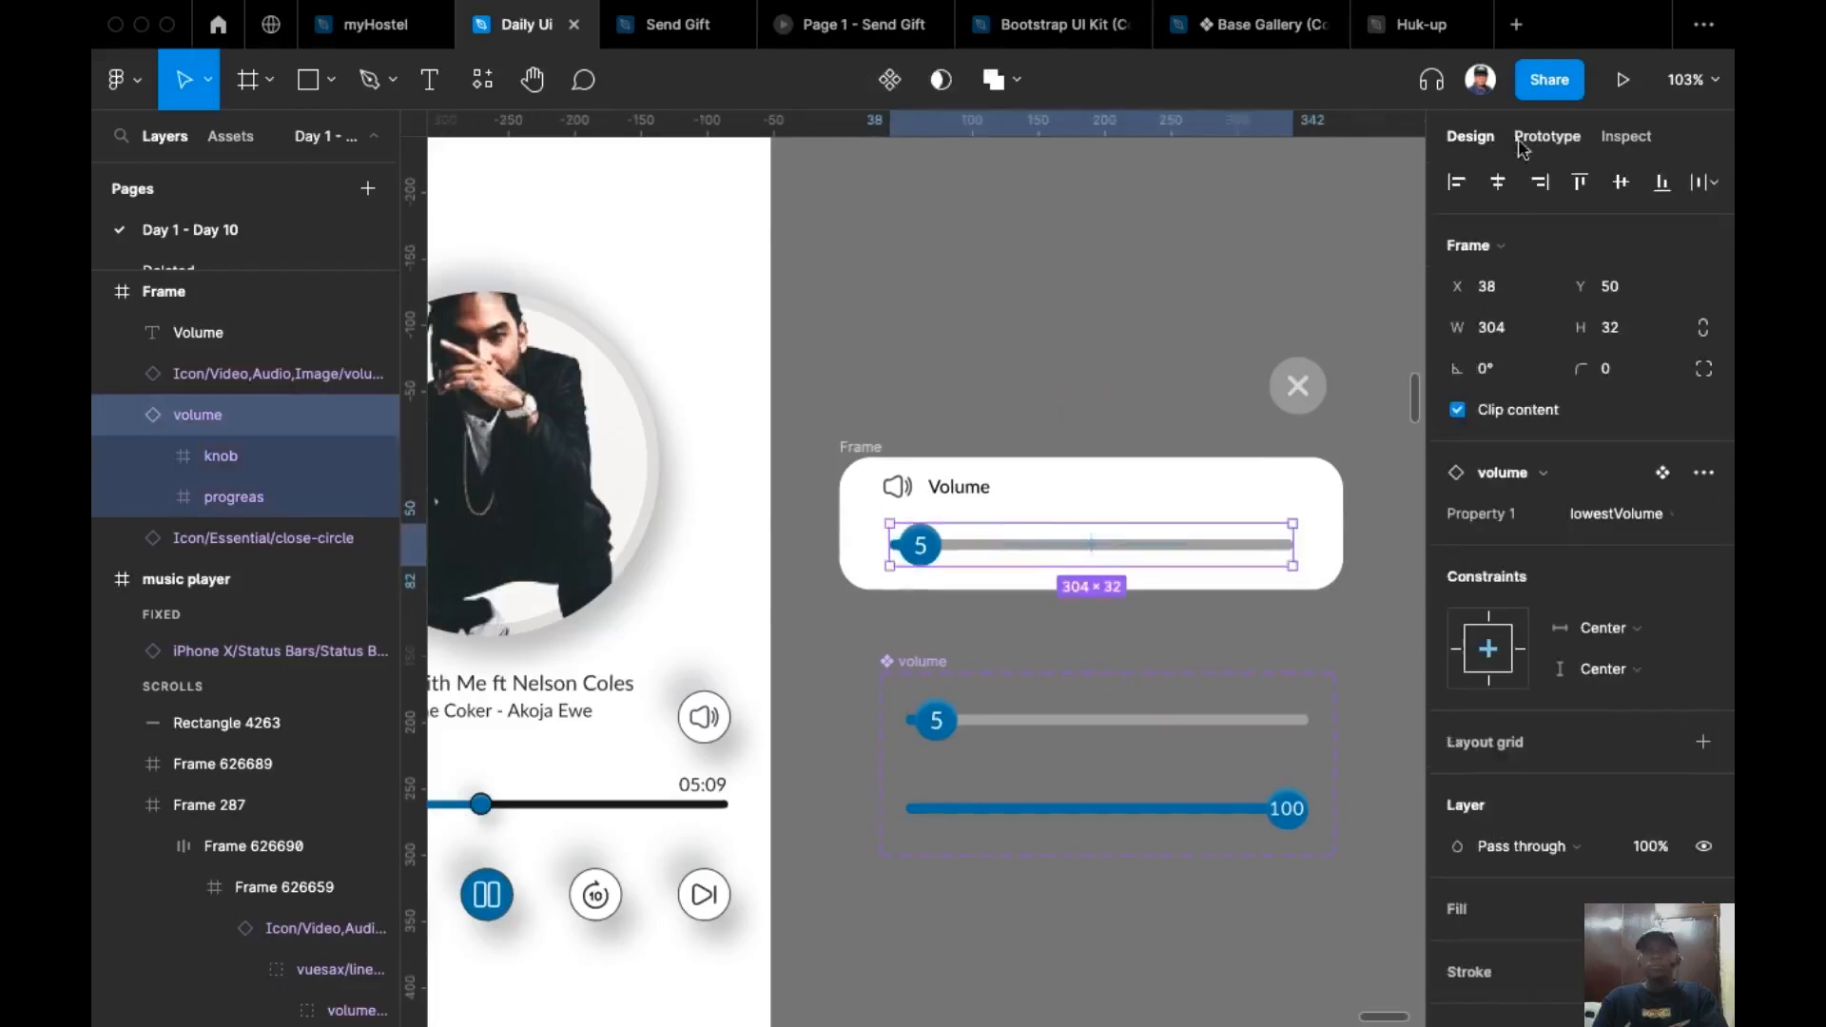
scroll(1093, 390, down, 2)
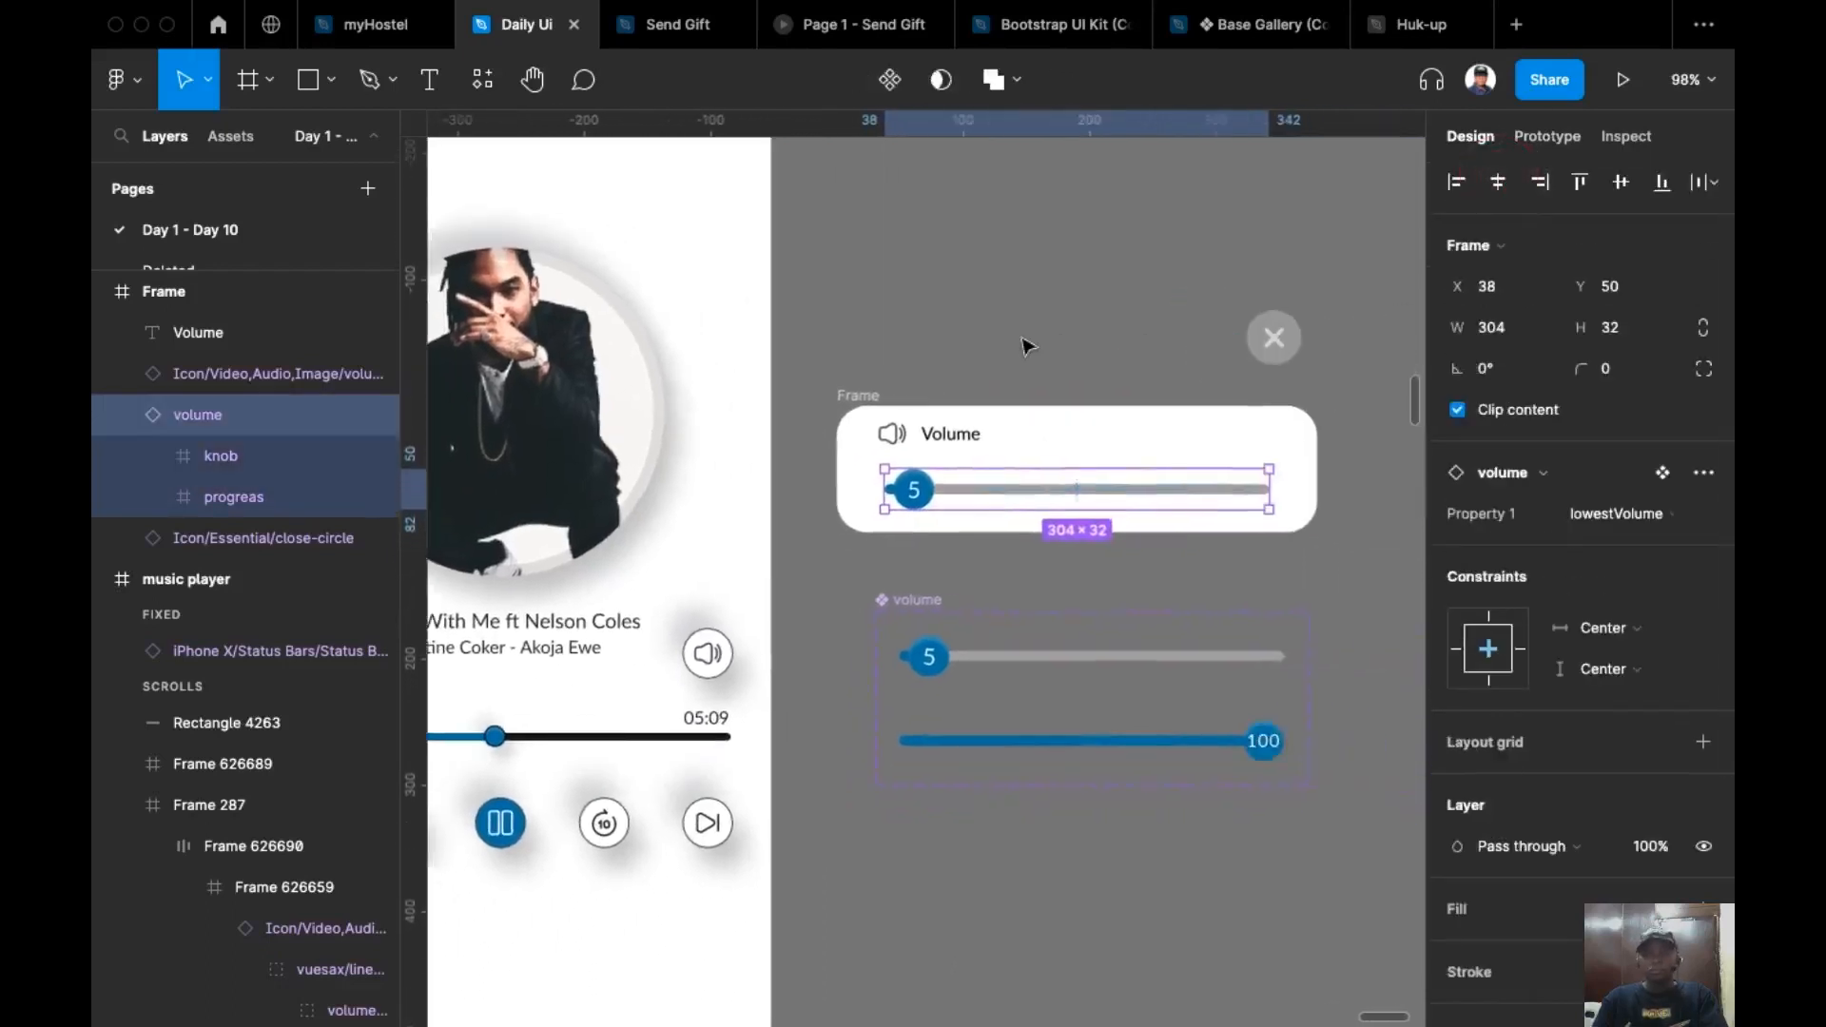
scroll(1098, 388, down, 5)
click(1100, 387)
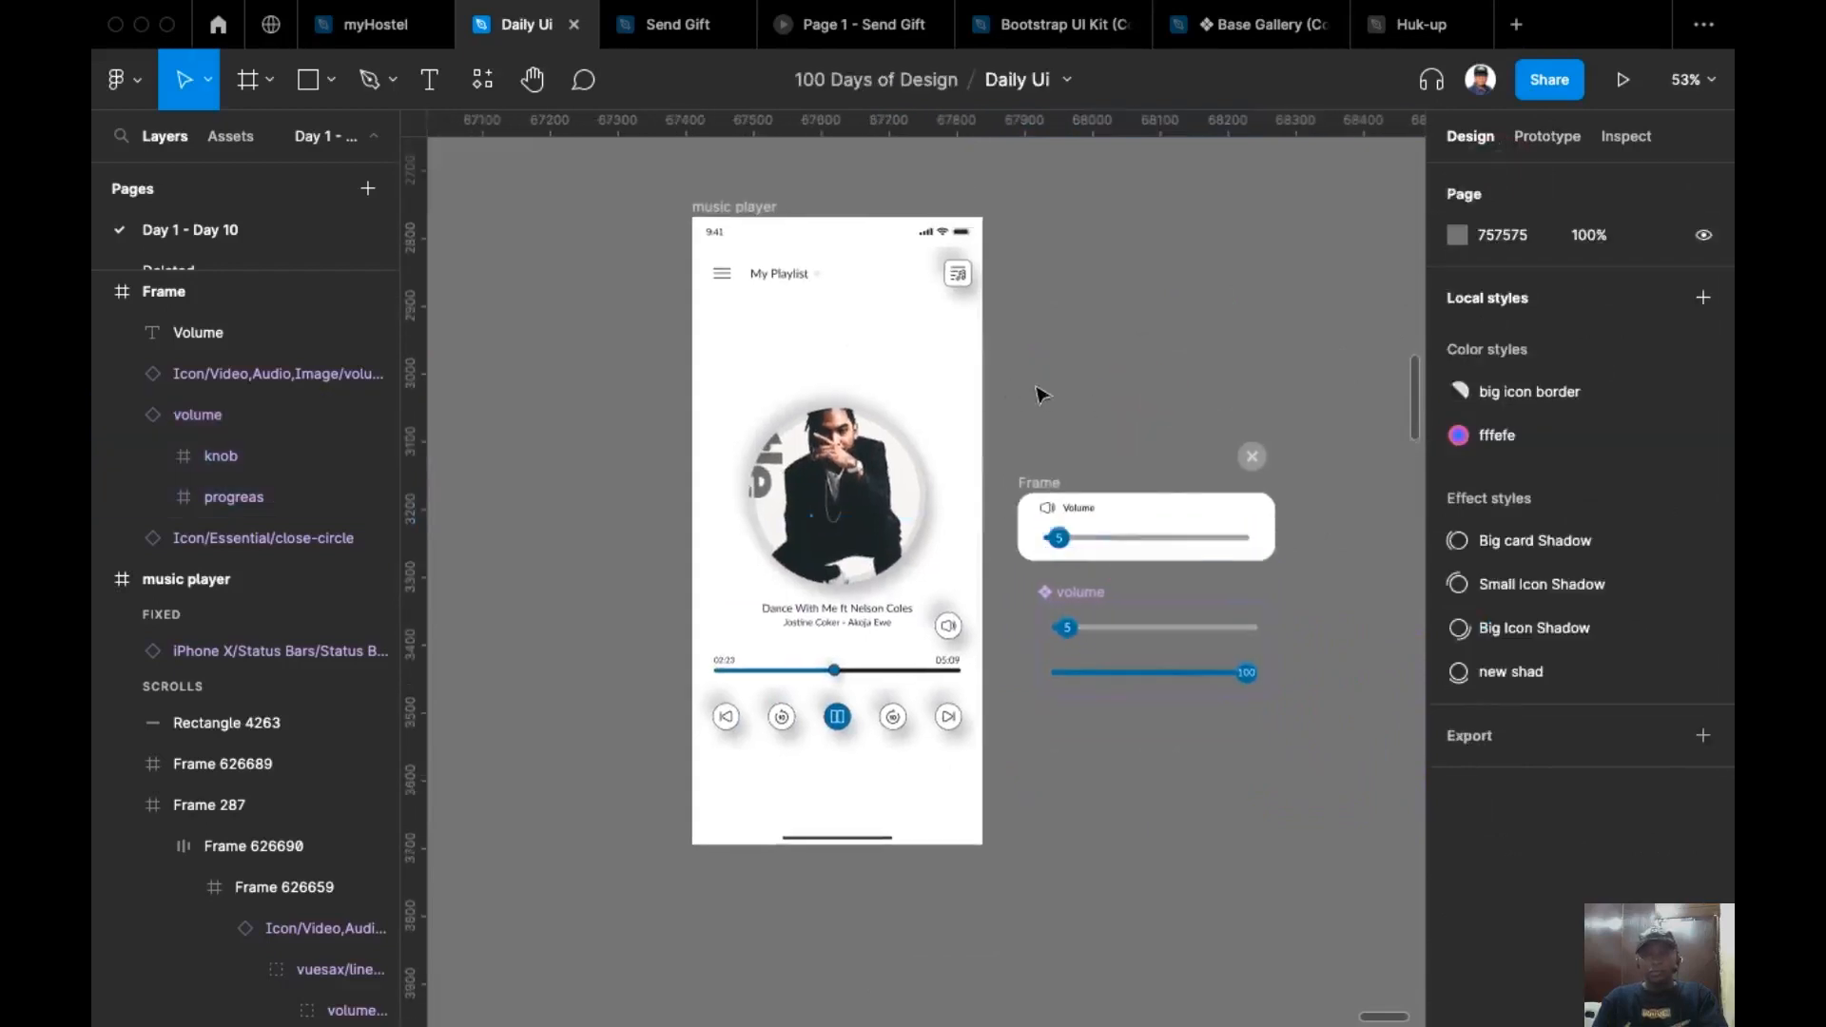
Add an On tap prototype interaction from the music player's round volume button to the white frame.
click(738, 206)
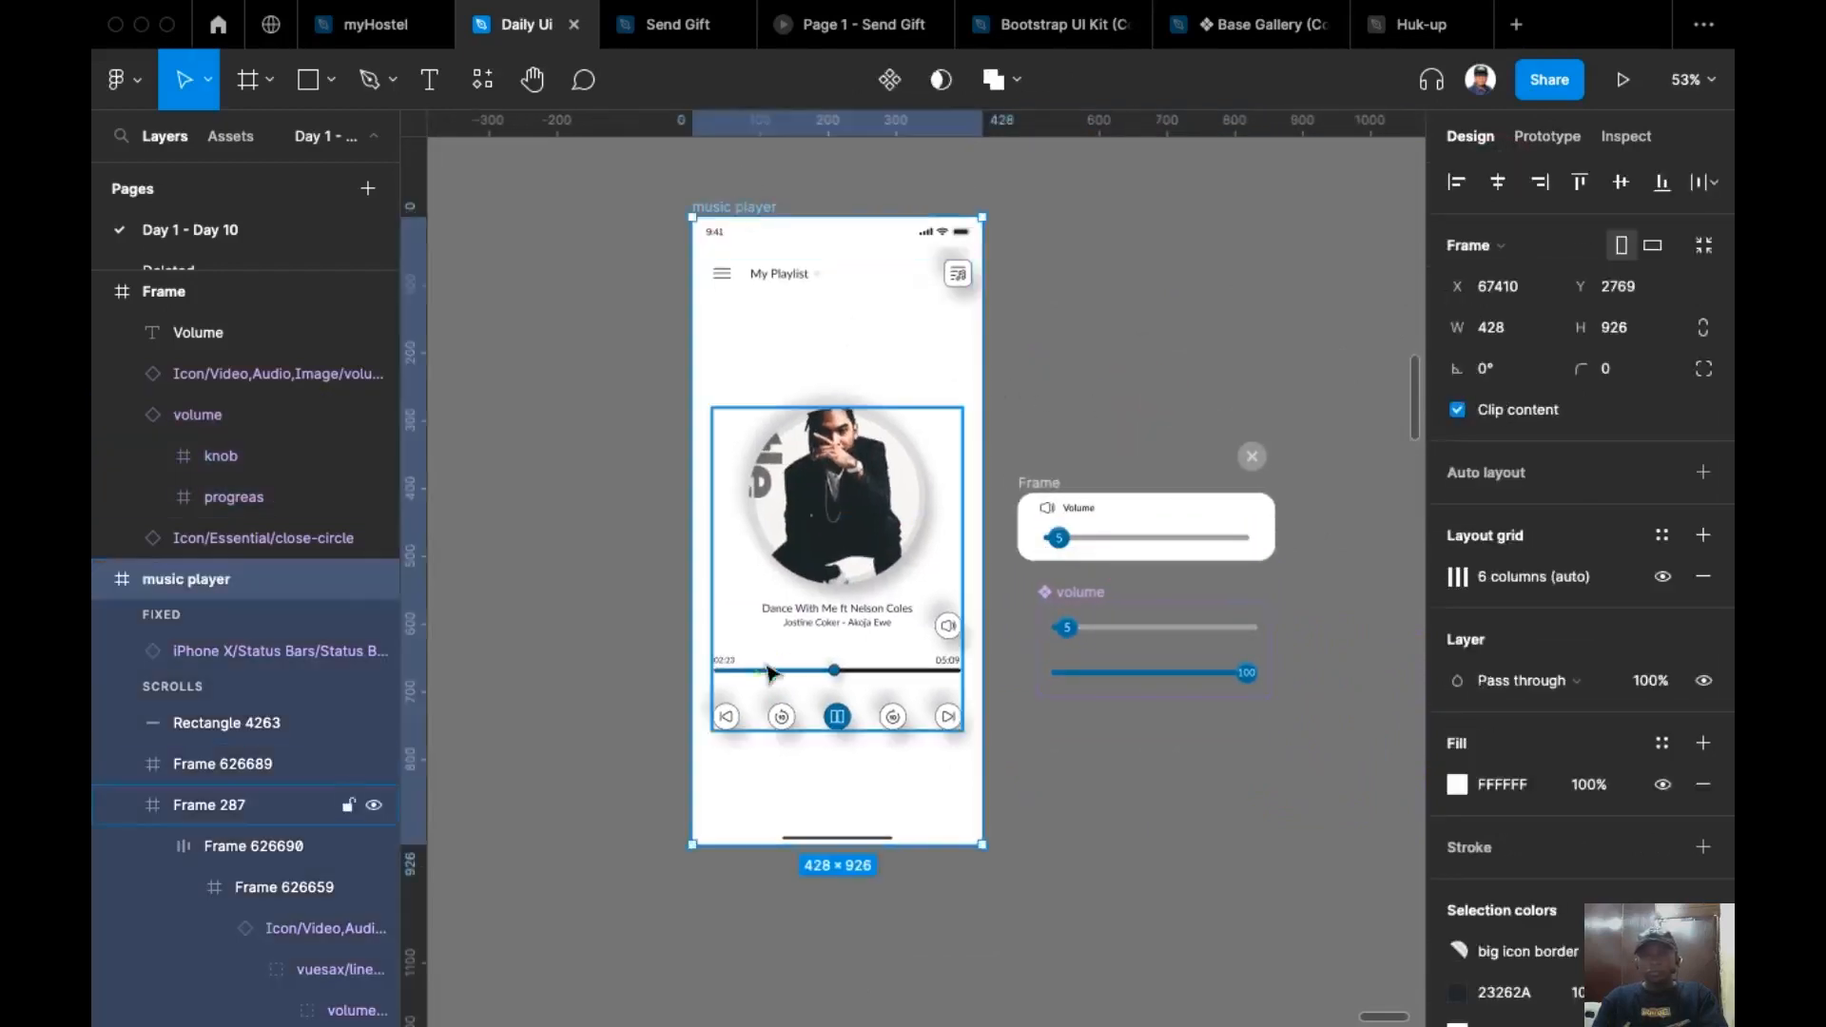
scroll(1084, 695, down, 2)
scroll(1087, 695, up, 1)
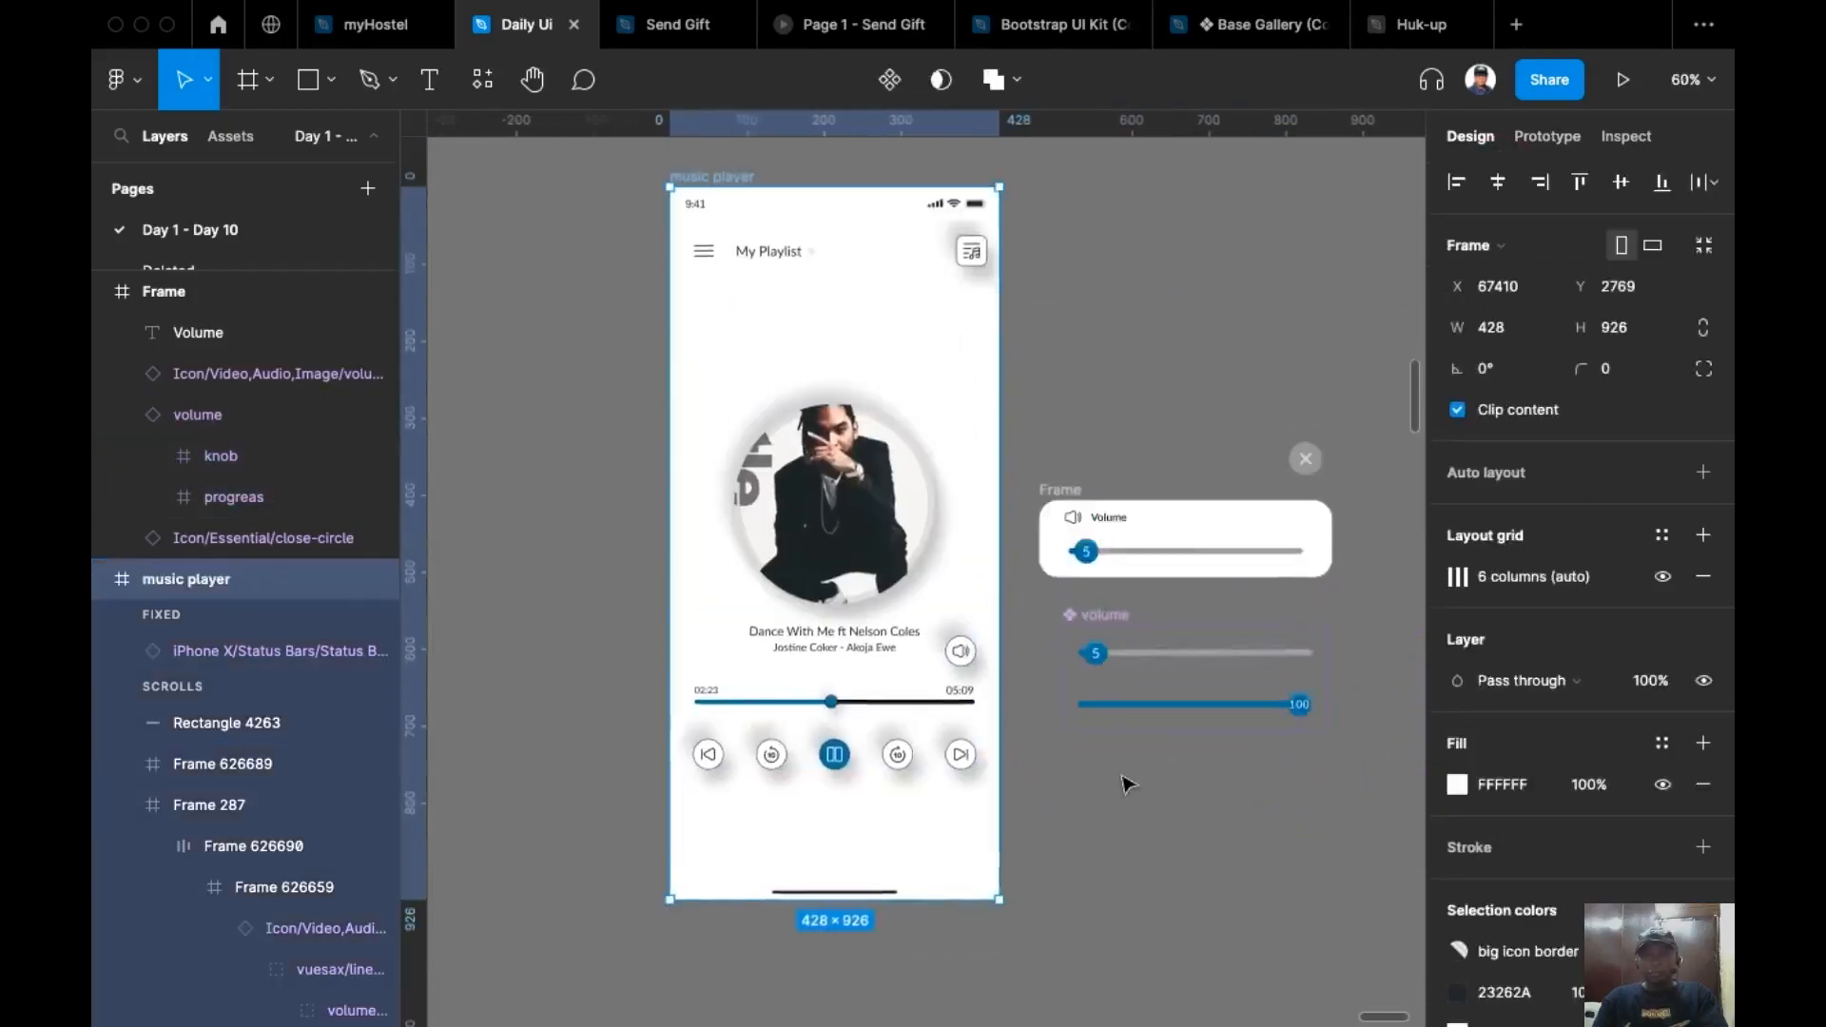
click(1100, 354)
scroll(923, 677, up, 1)
double_click(927, 674)
double_click(931, 672)
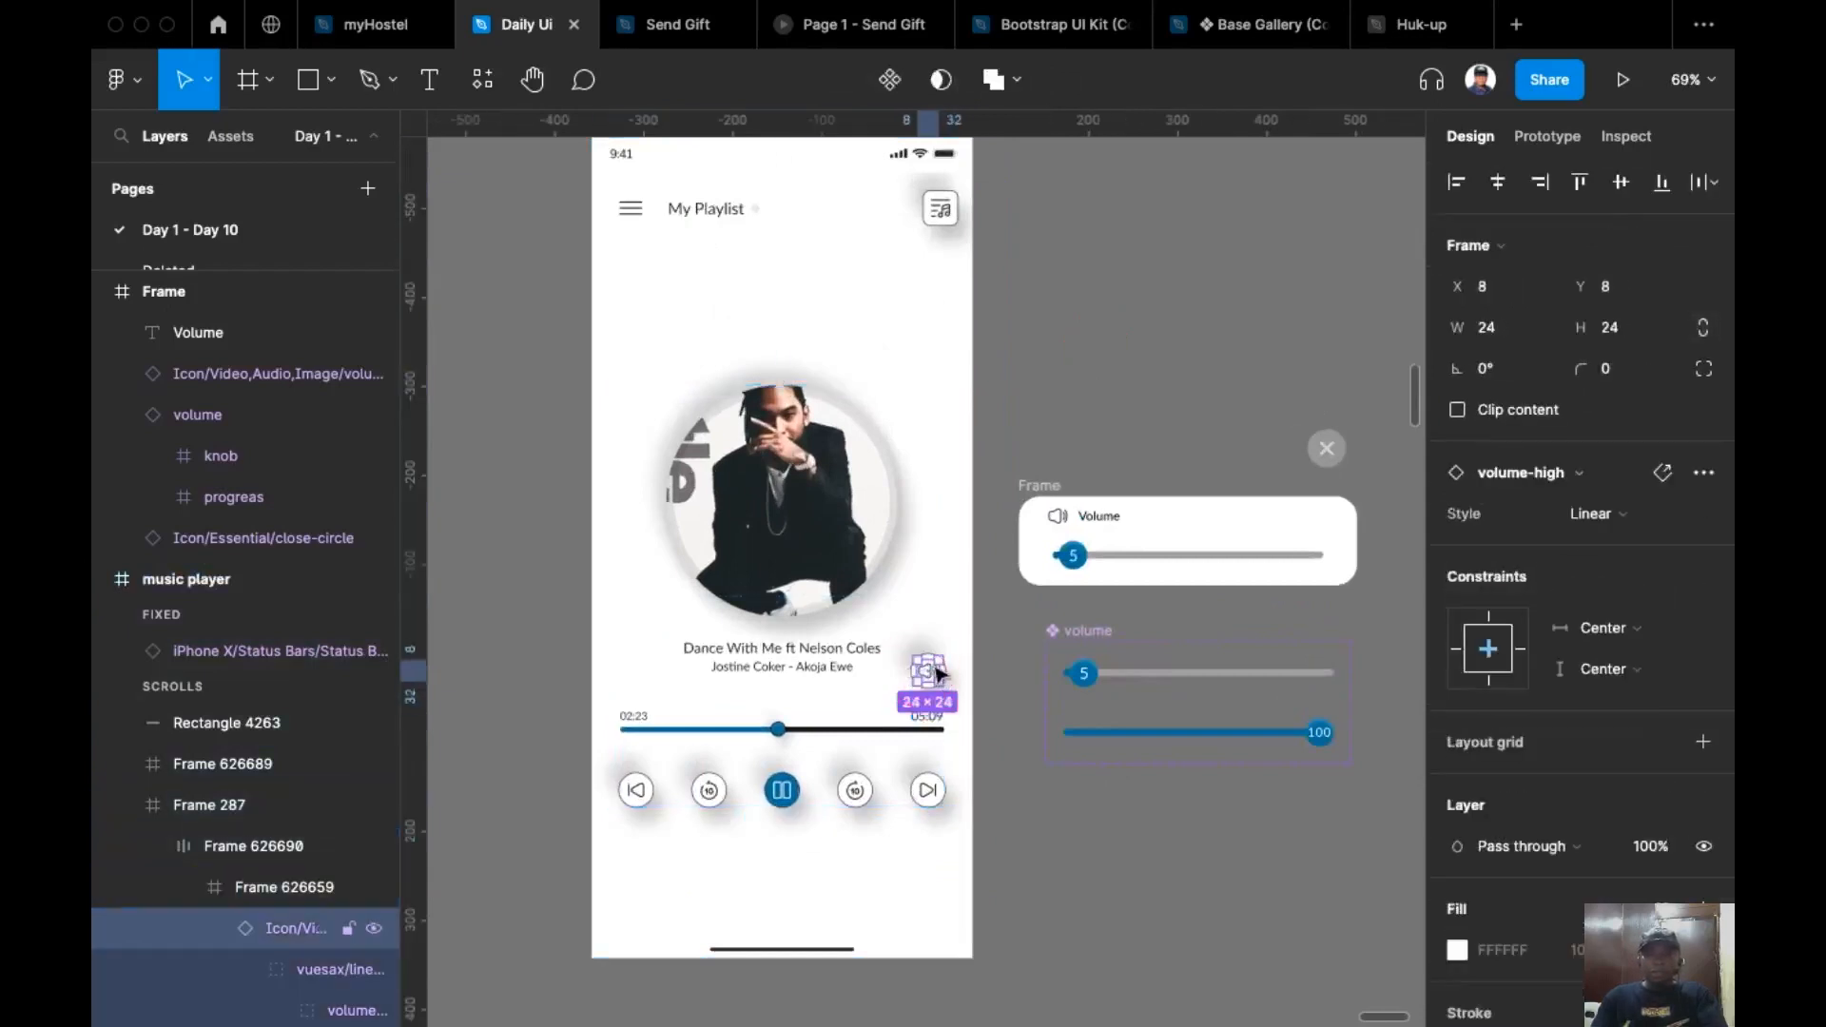
key(Escape)
click(1560, 139)
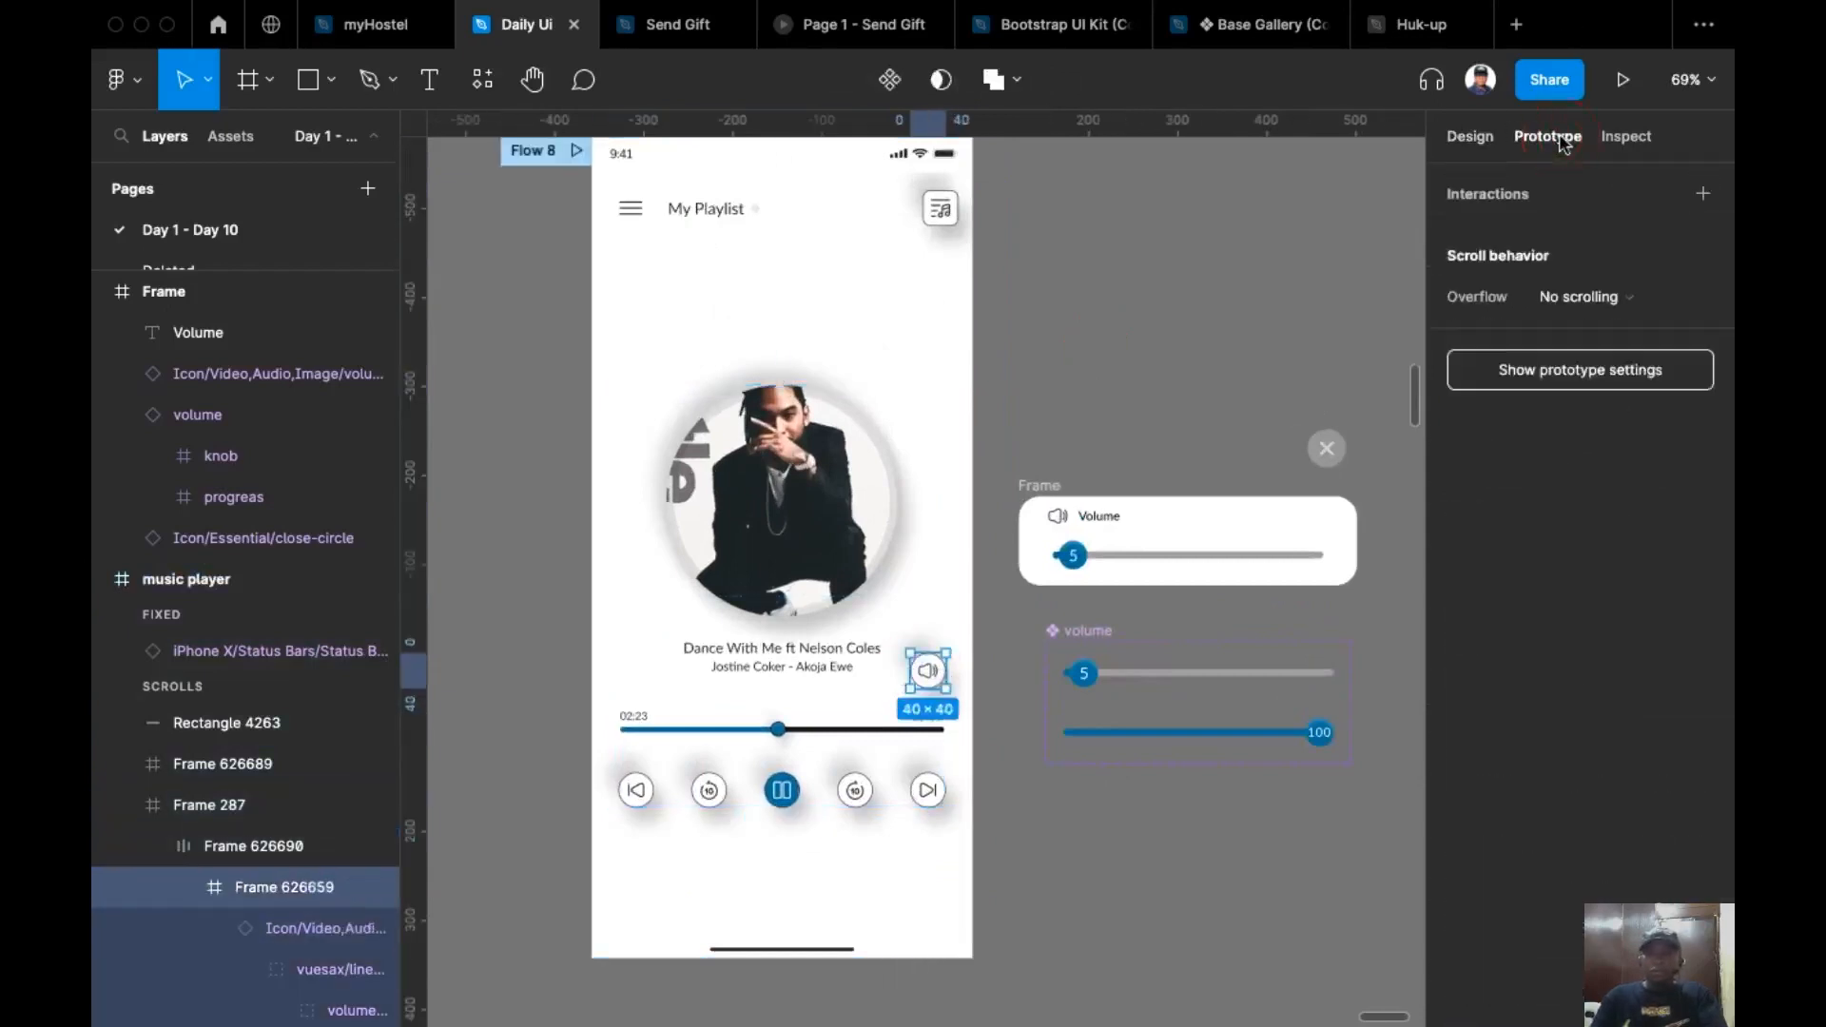
drag(946, 671, 1080, 569)
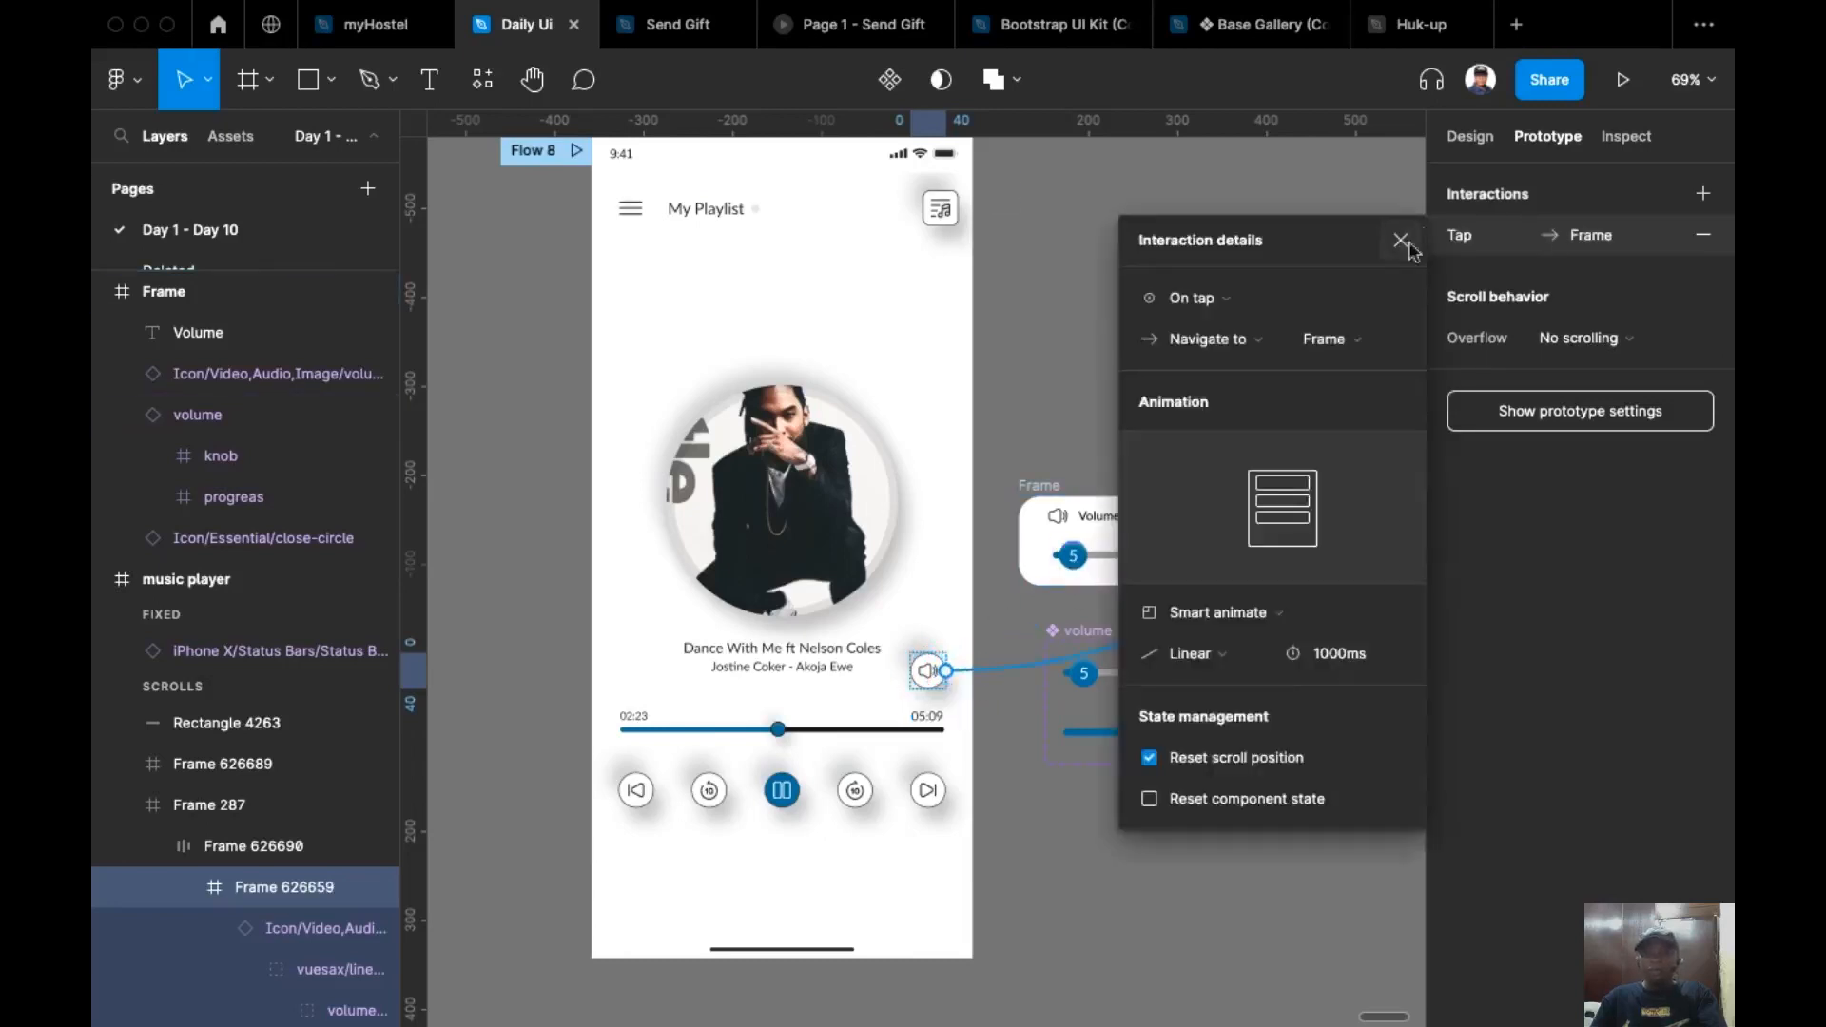
Change the volume button's interaction to Open overlay with the overlay position Centered.
click(1237, 340)
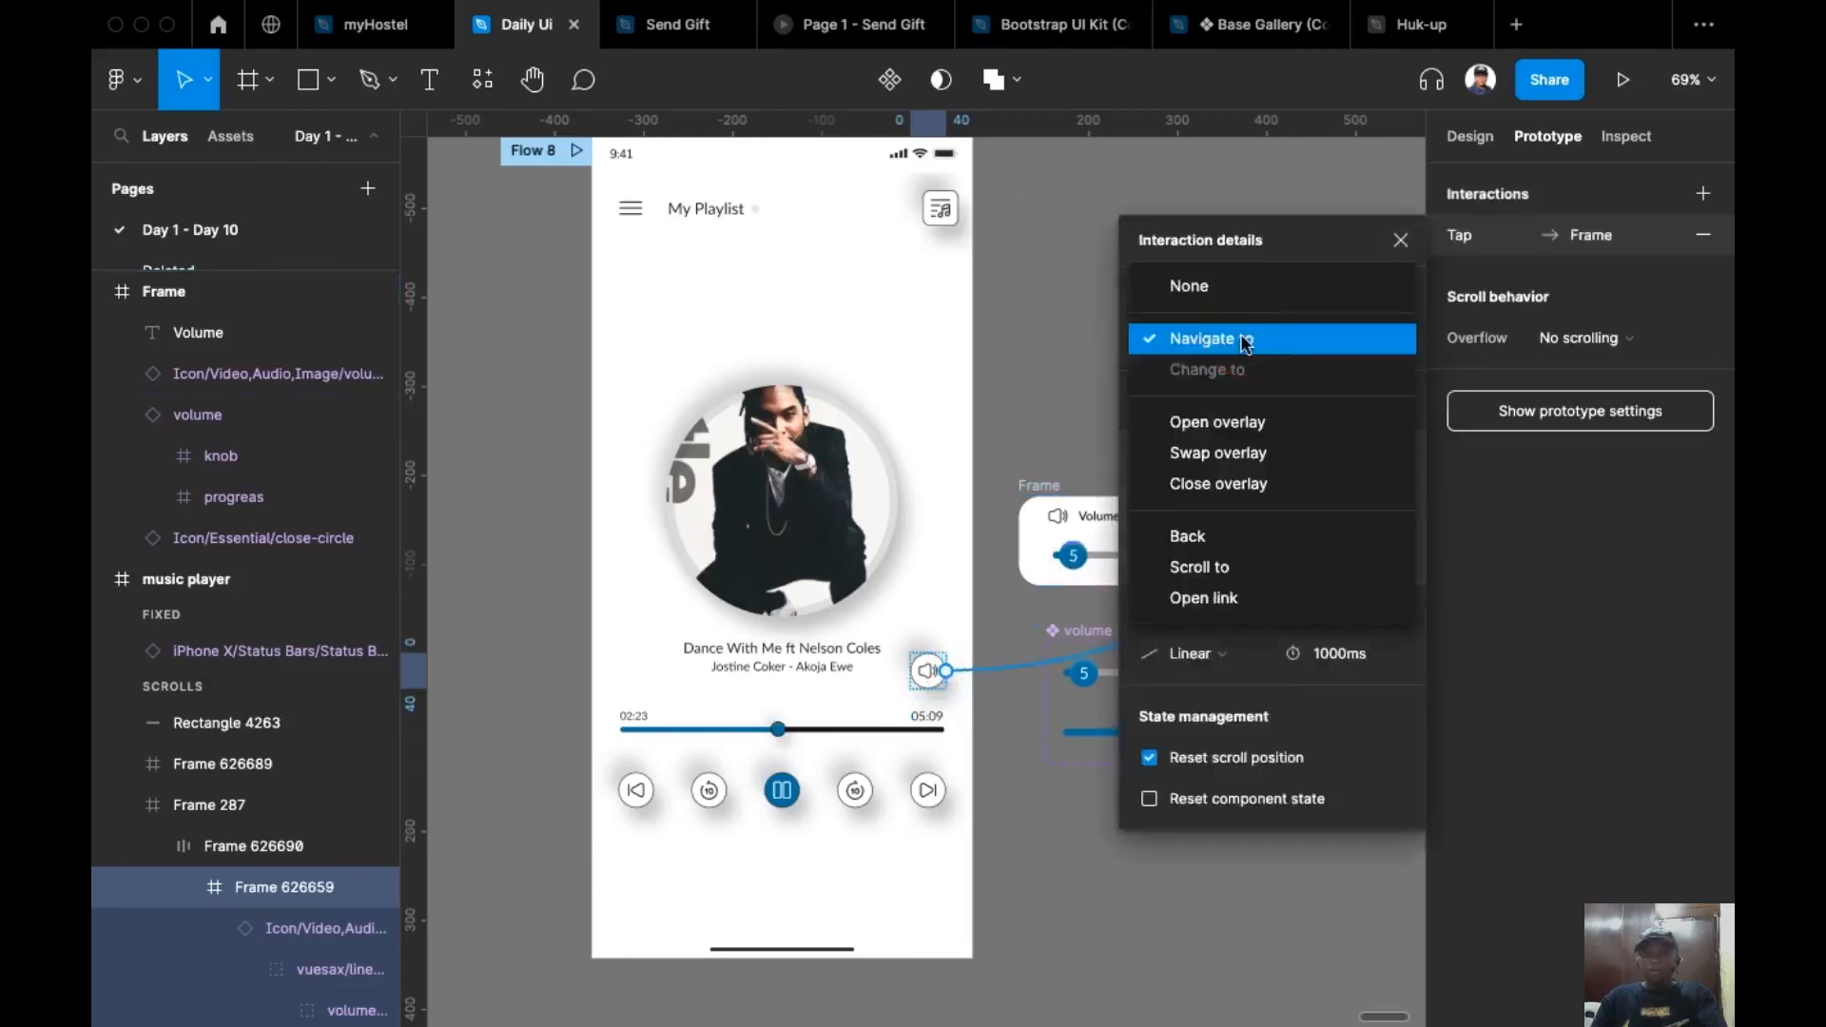
click(1249, 430)
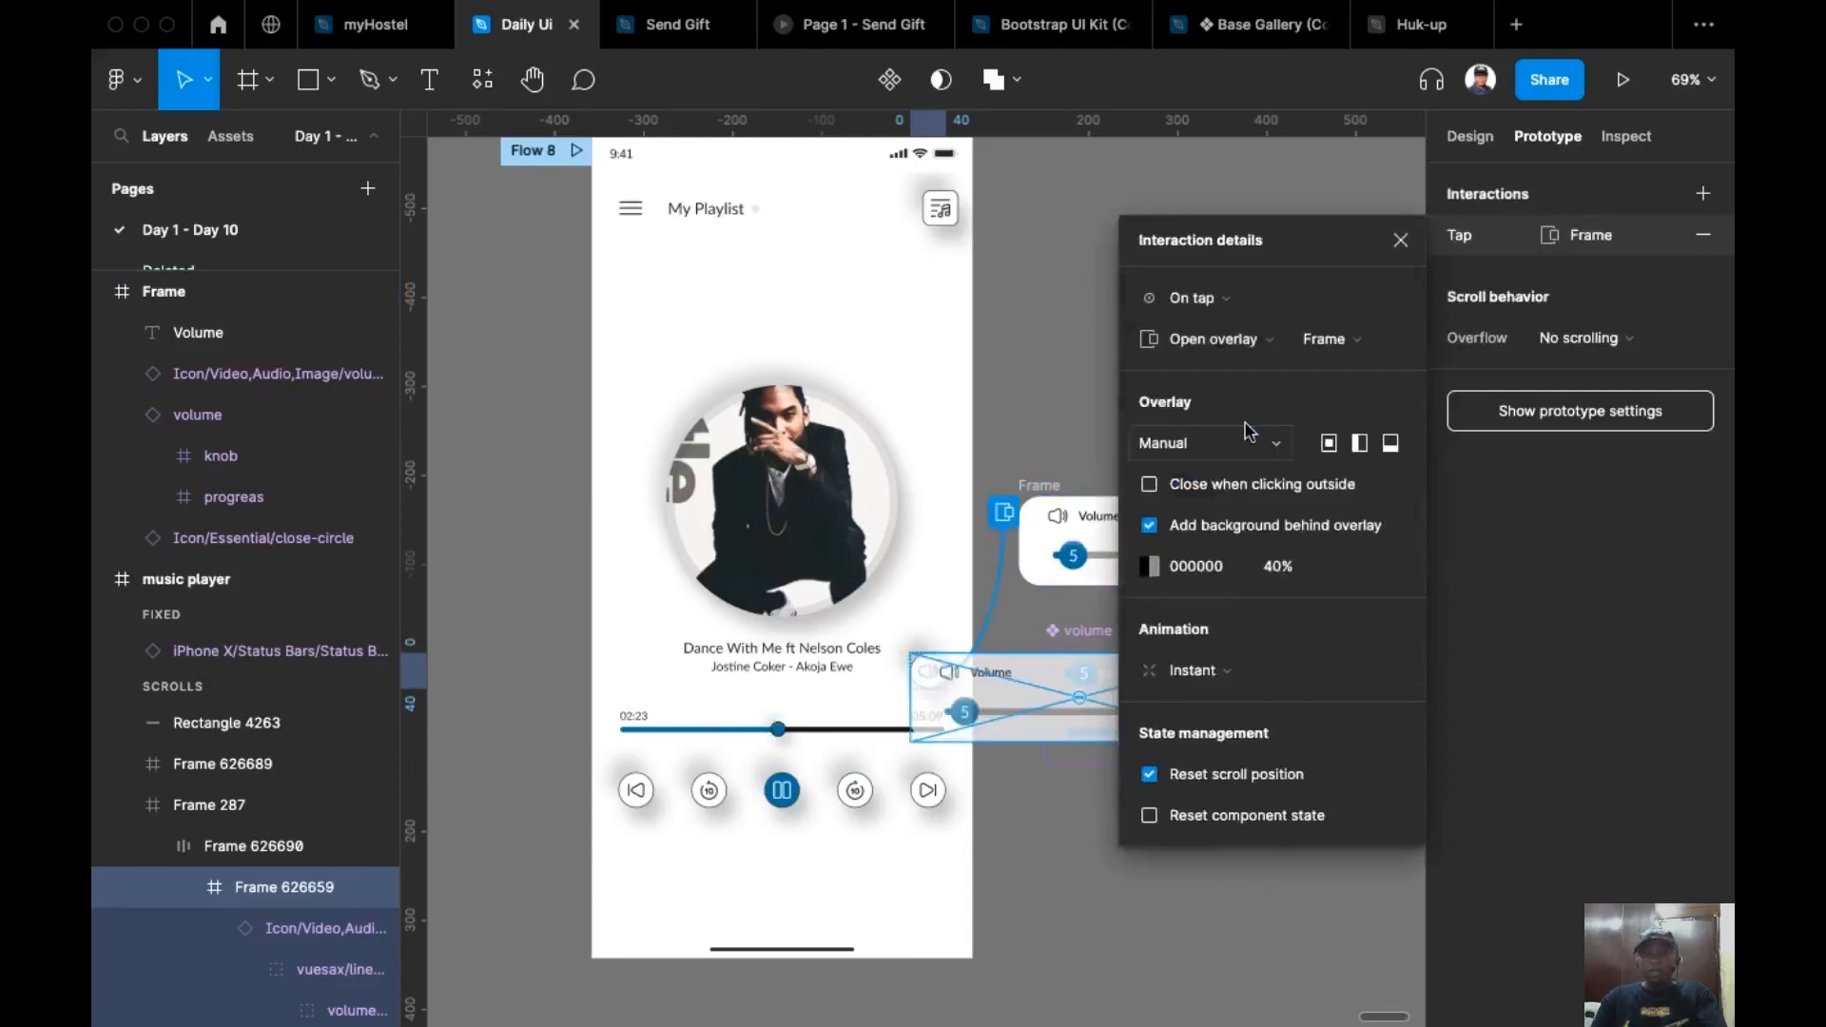
click(1251, 445)
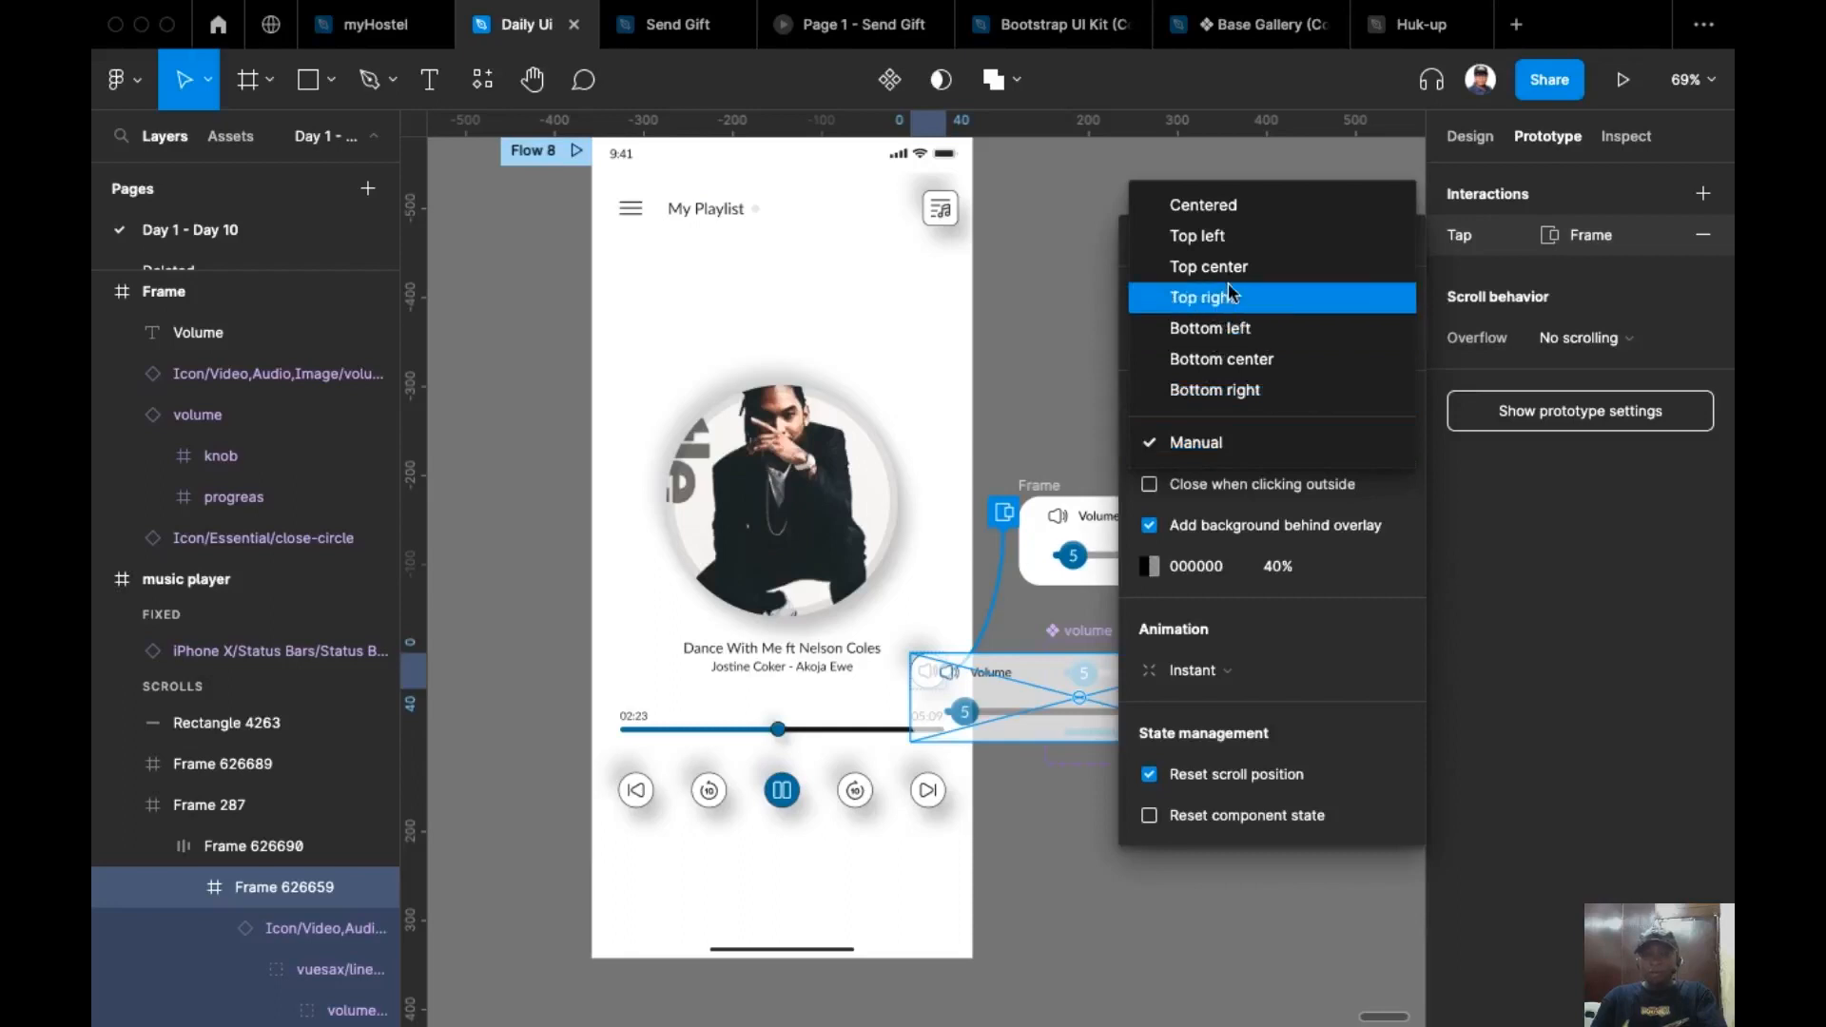
click(1247, 213)
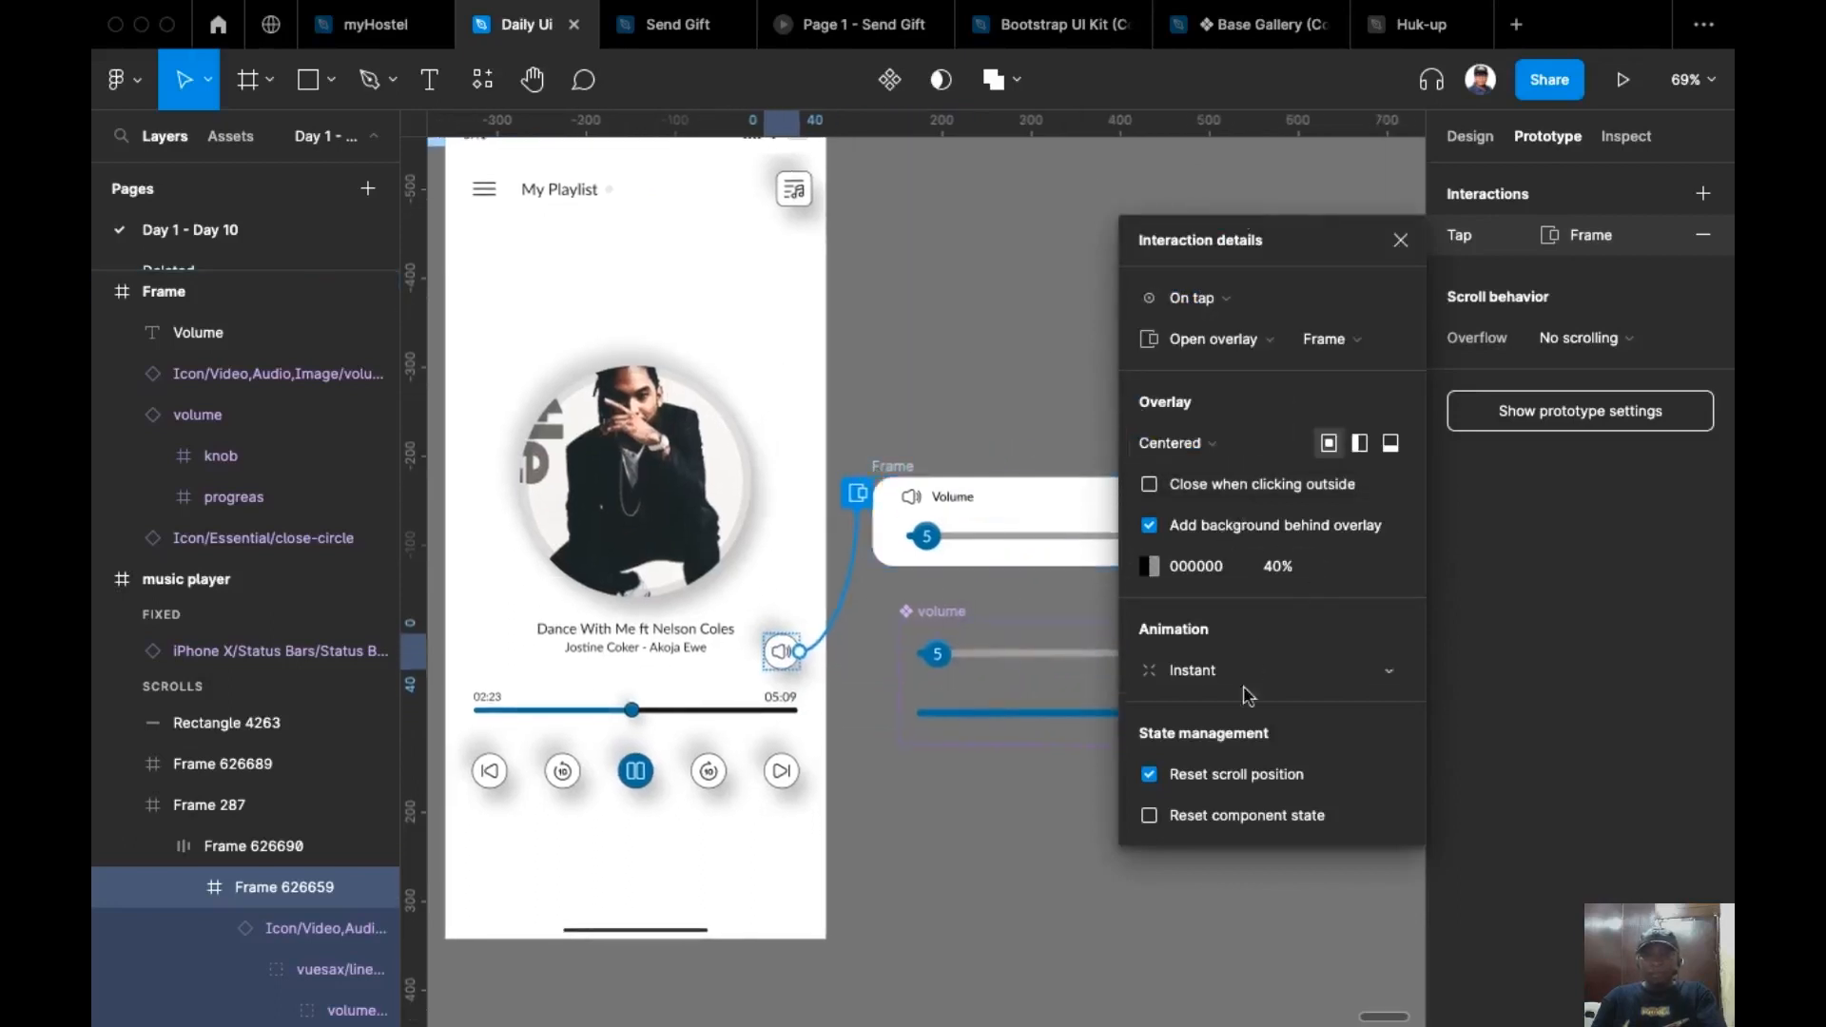
click(1401, 244)
Remove the close-circle icon's tap interaction and connect the icon to Close Overlay again.
click(1172, 433)
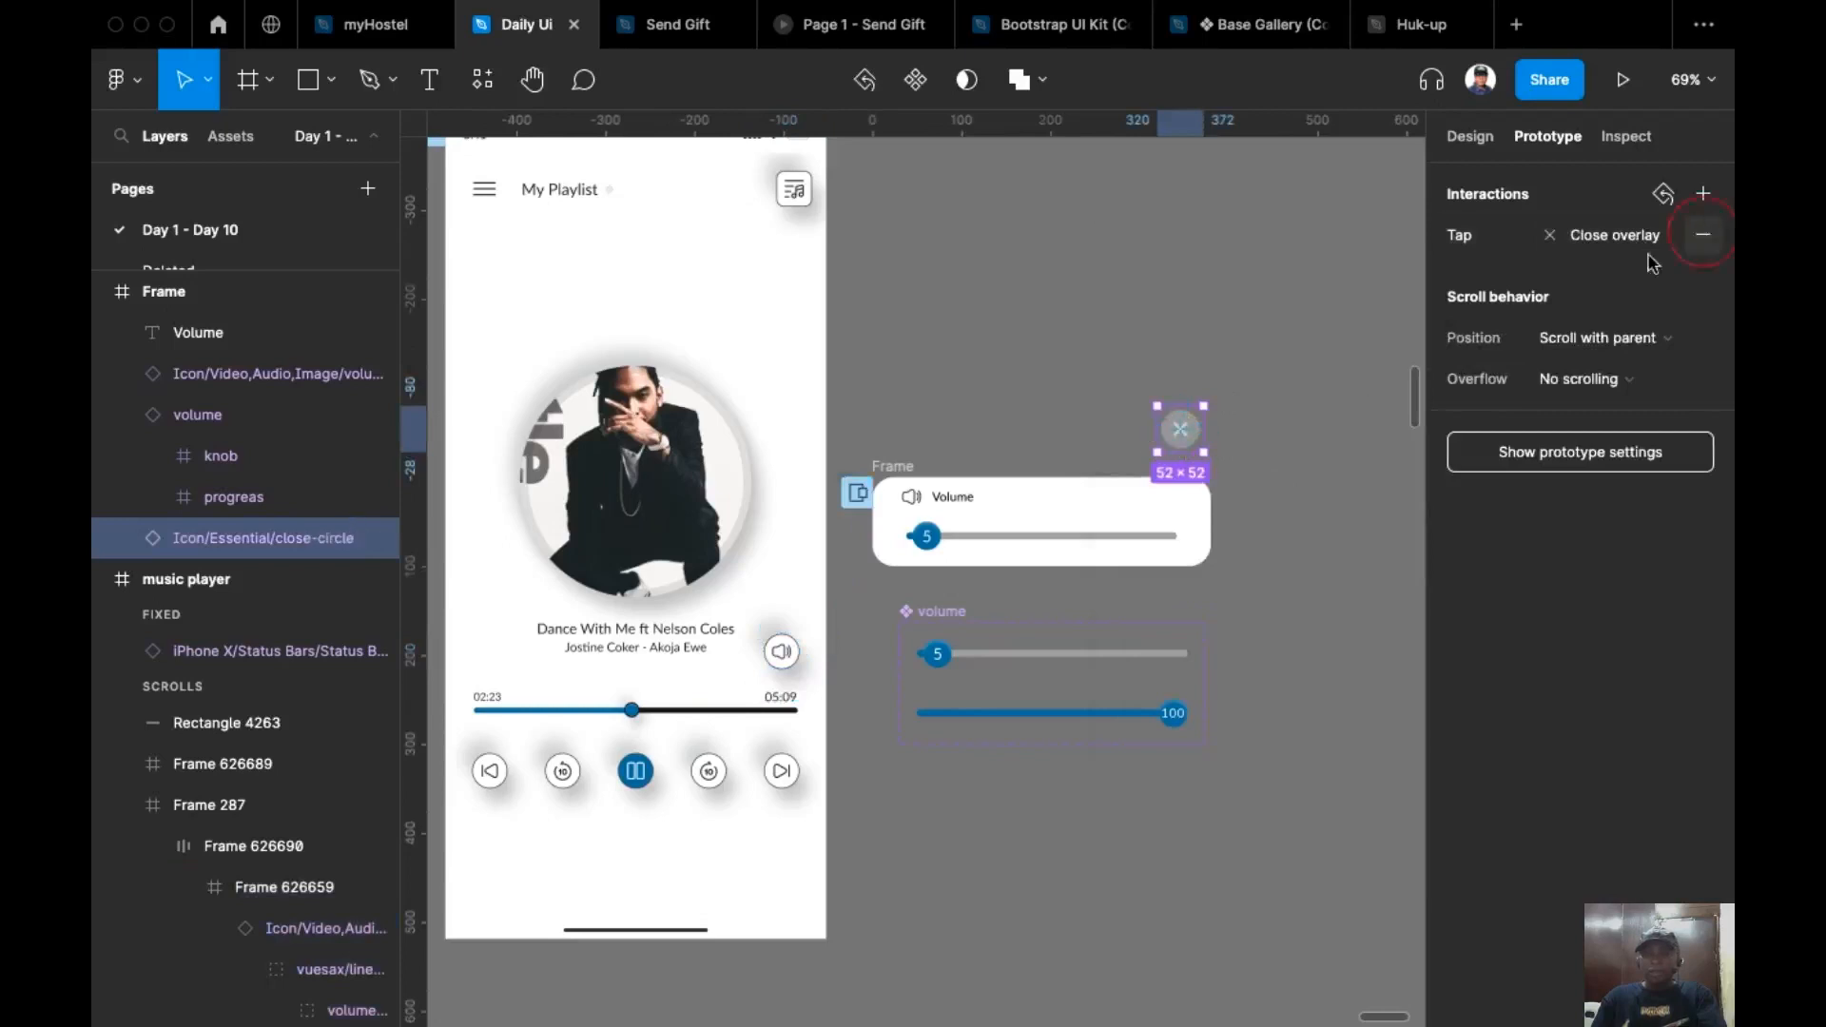
click(1703, 234)
drag(1204, 429, 1246, 497)
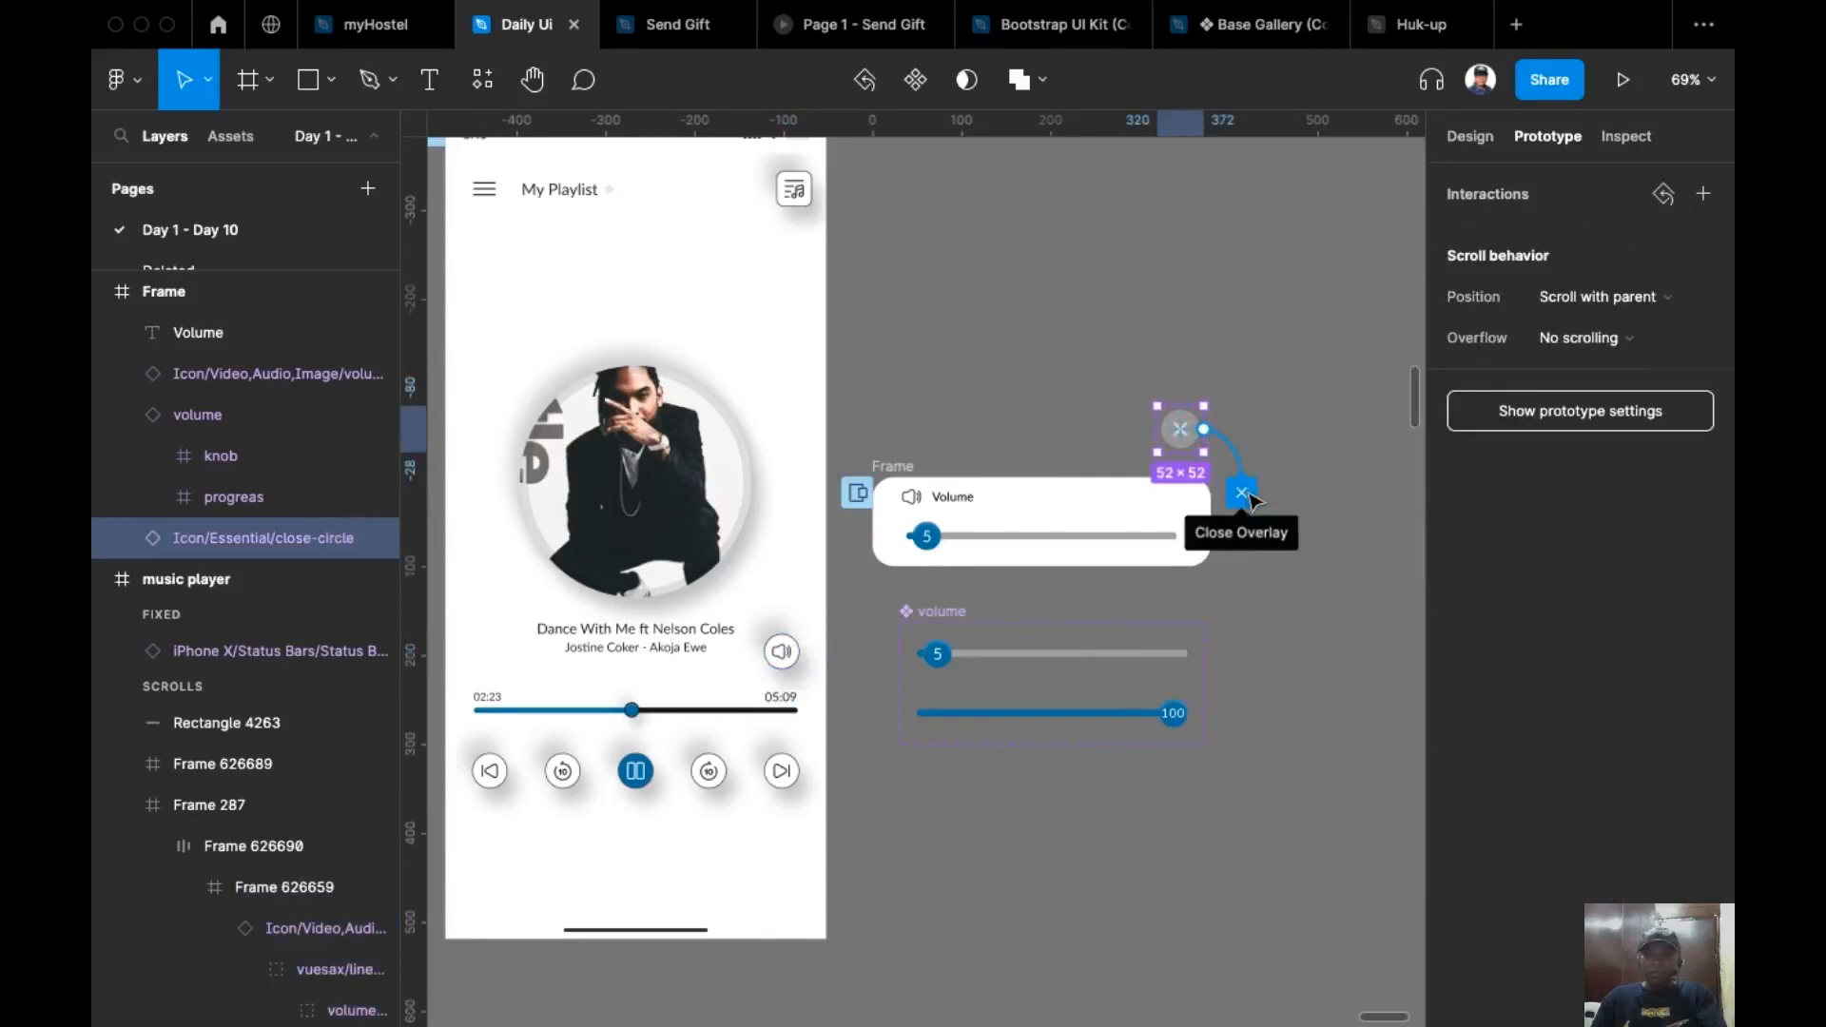
Finish linking the close-circle icon to Close Overlay with an On tap interaction.
drag(1249, 498, 1249, 498)
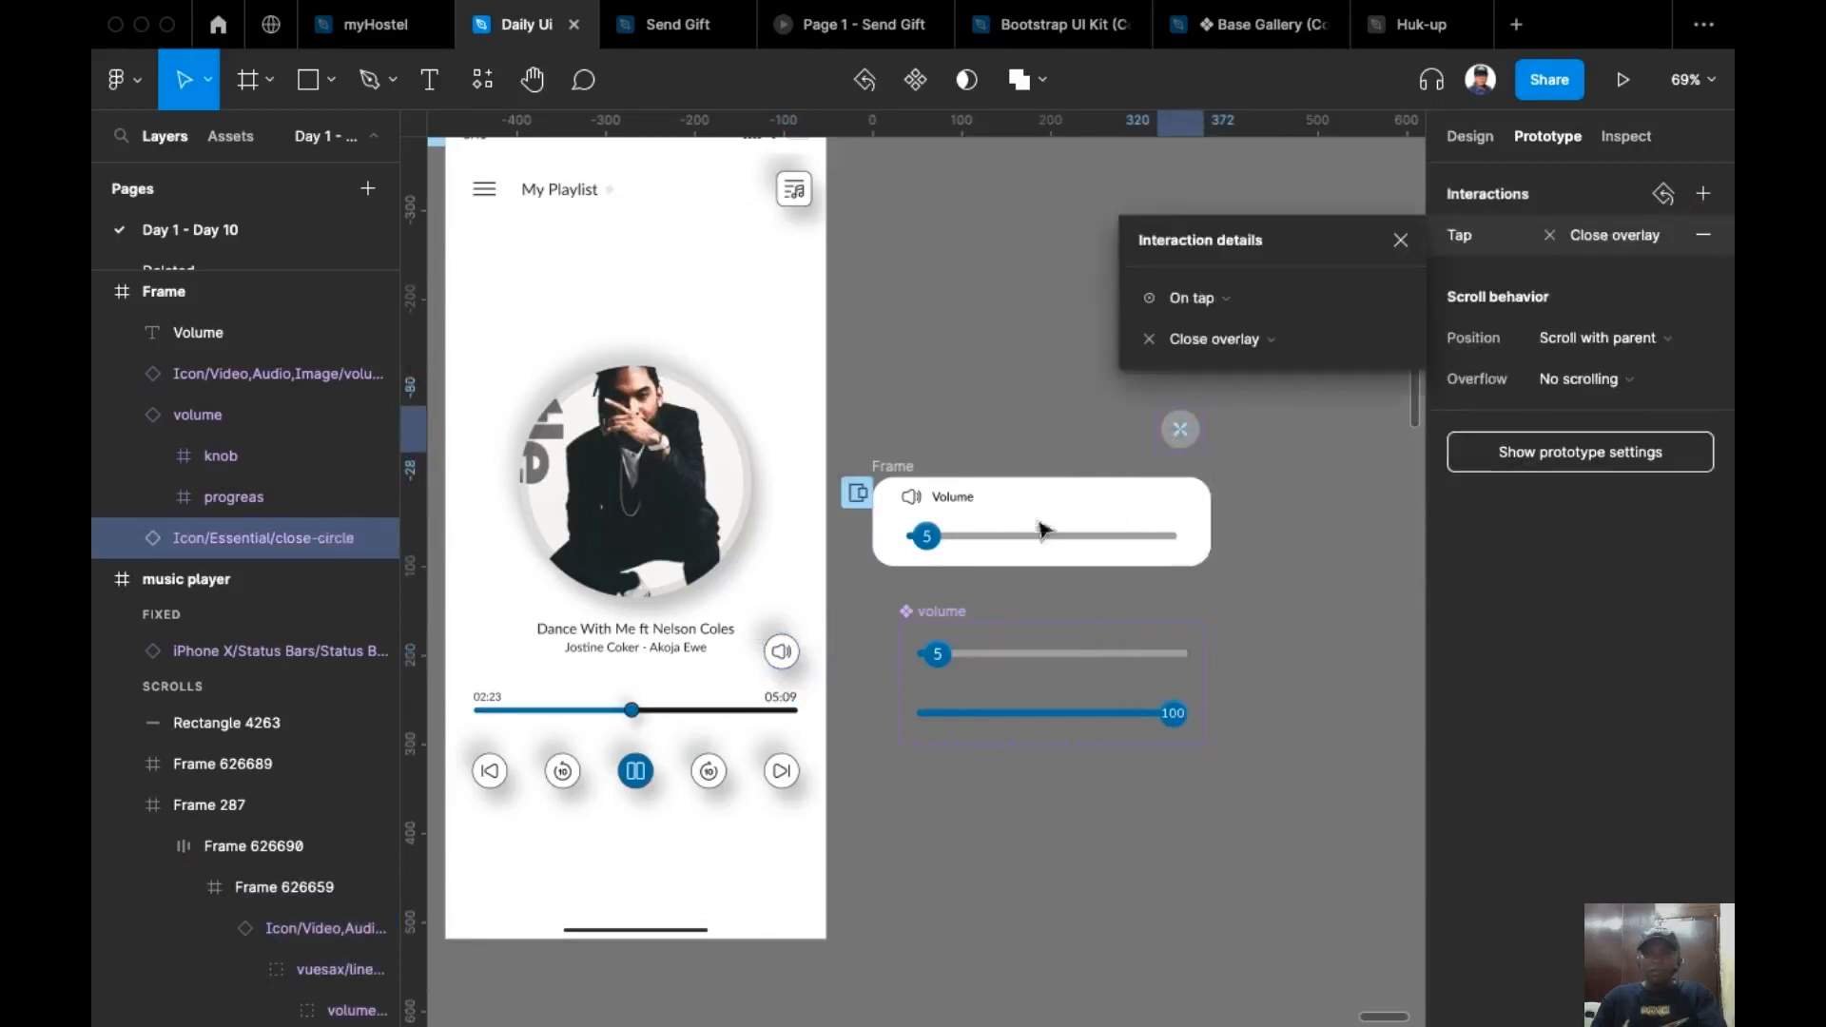
click(1400, 240)
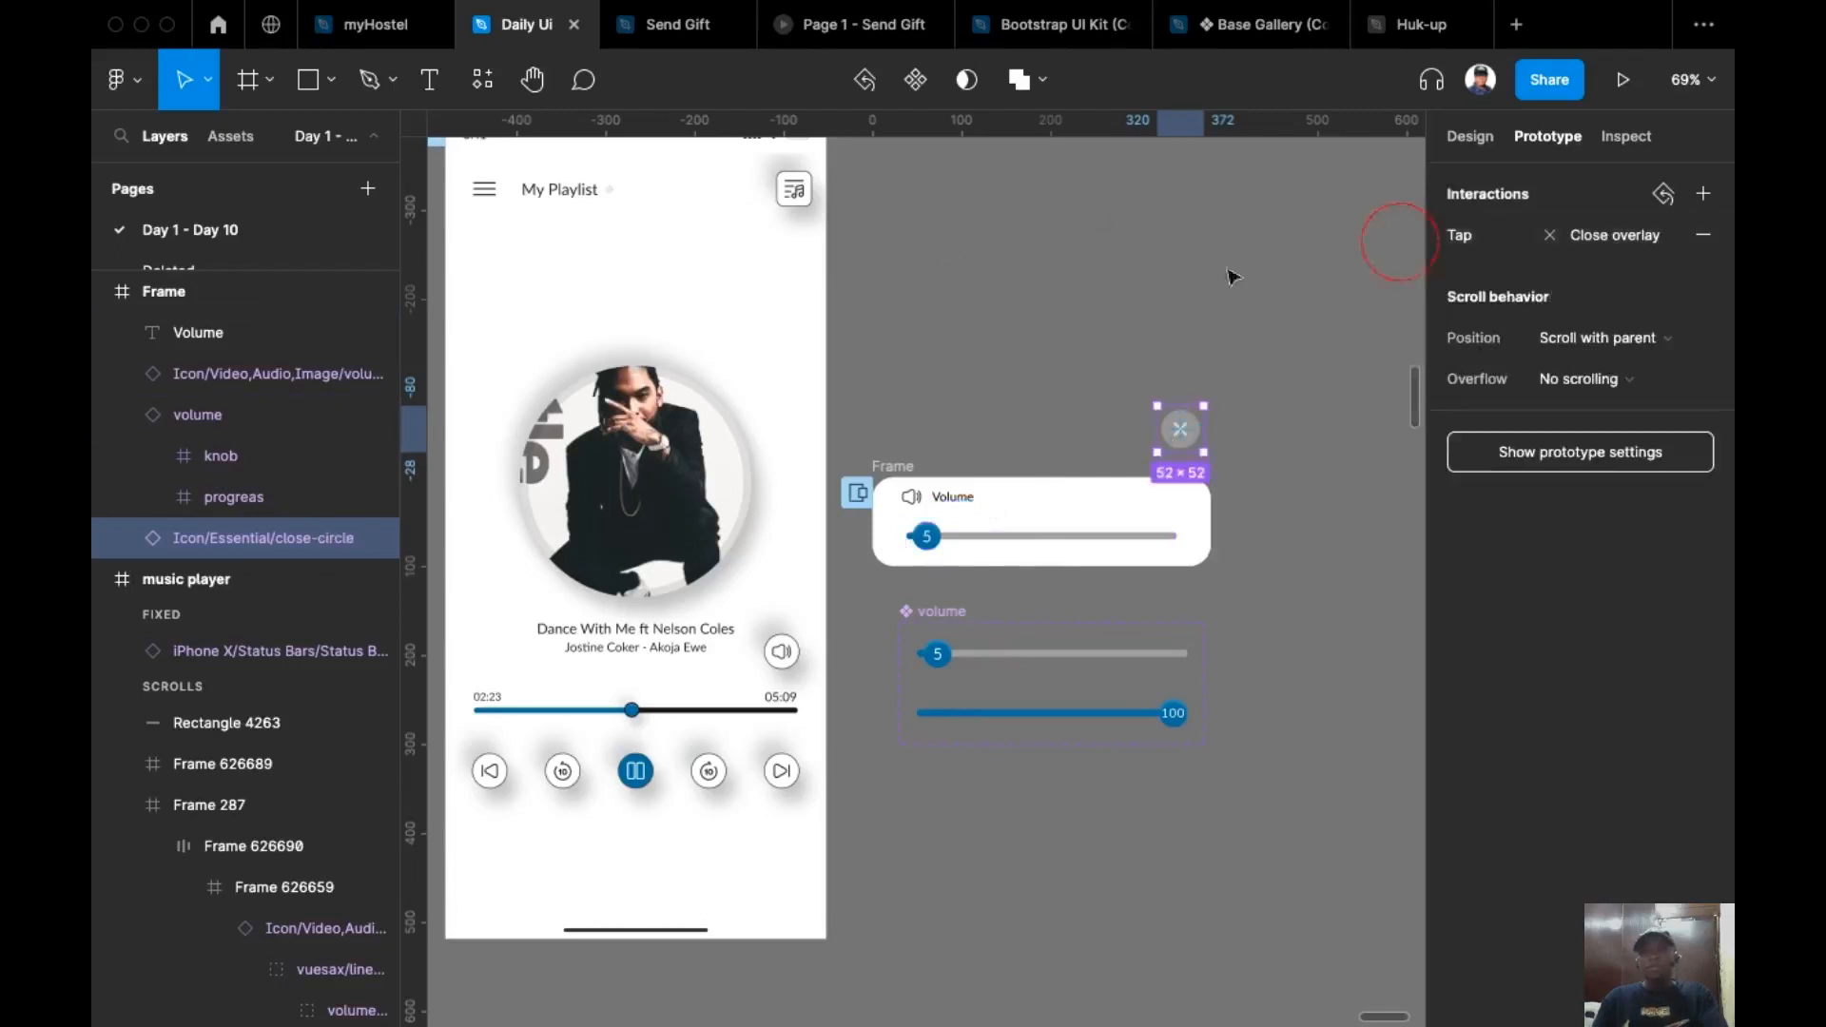
Set the prototype preview device to iPhone 13 Pro Max.
scroll(1116, 281, left, 3)
scroll(1182, 318, down, 2)
click(1181, 318)
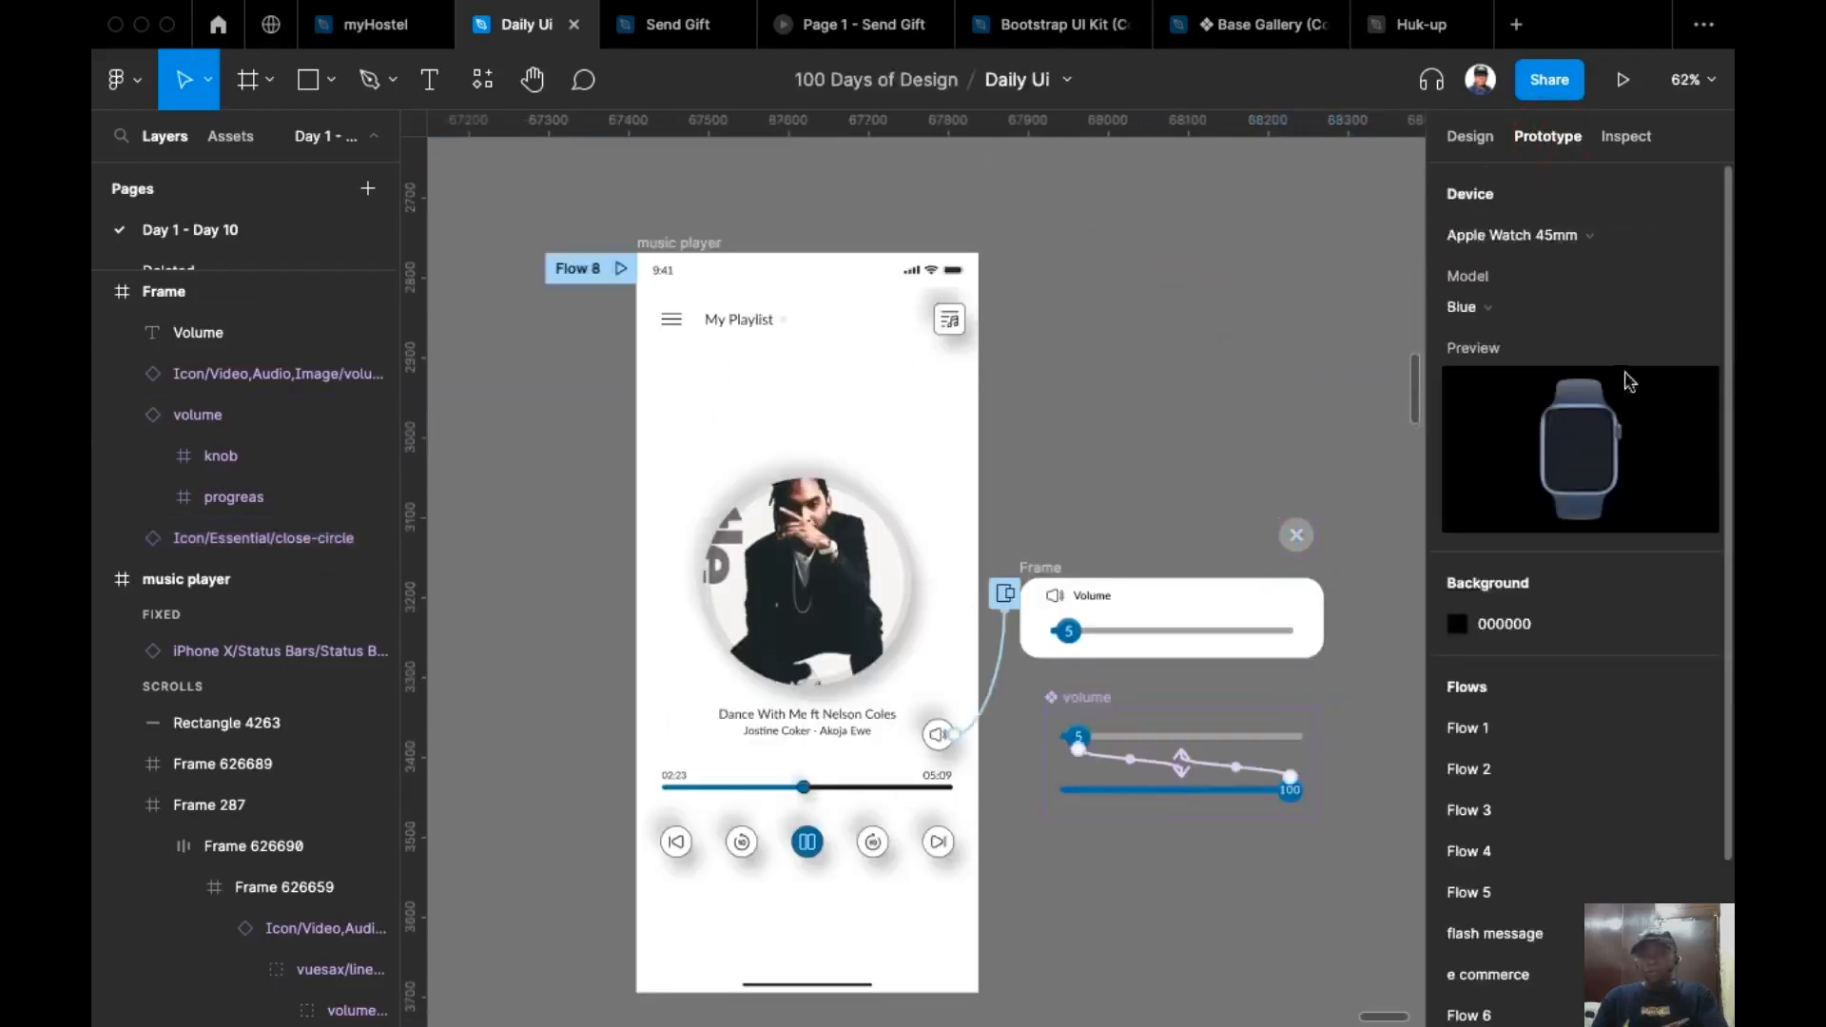
click(1624, 241)
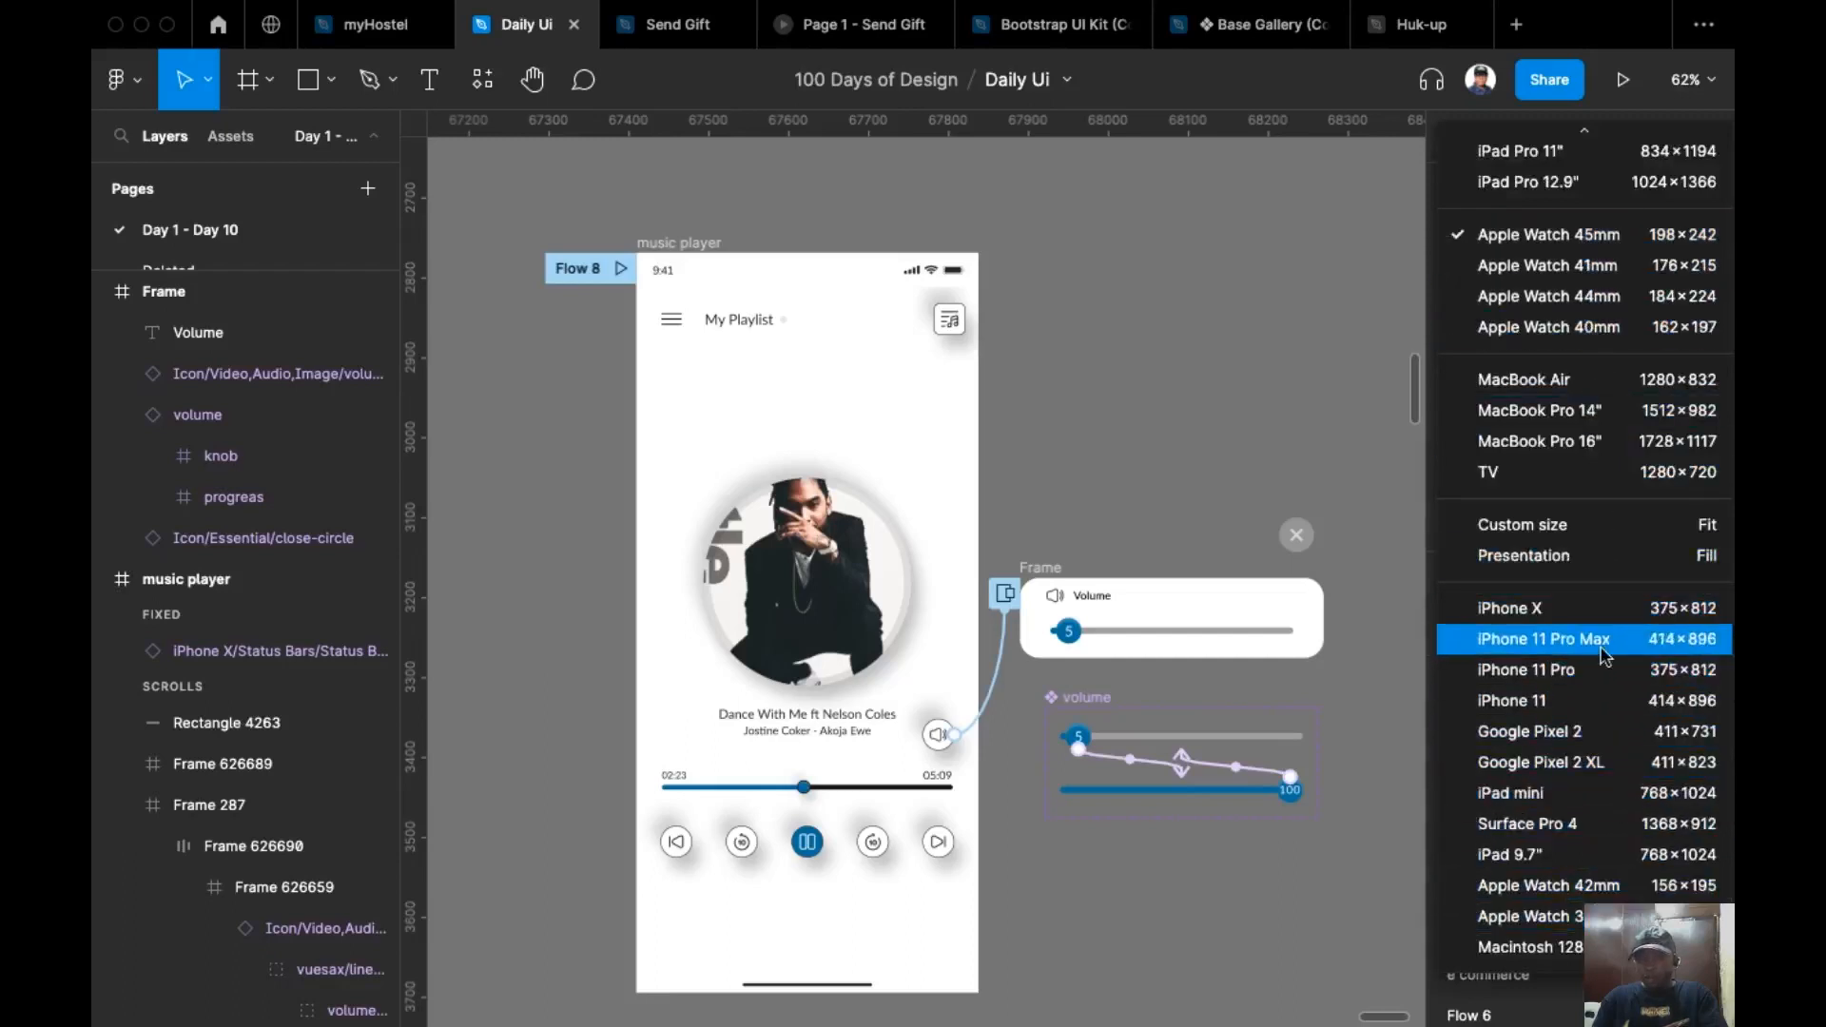
scroll(1605, 656, up, 5)
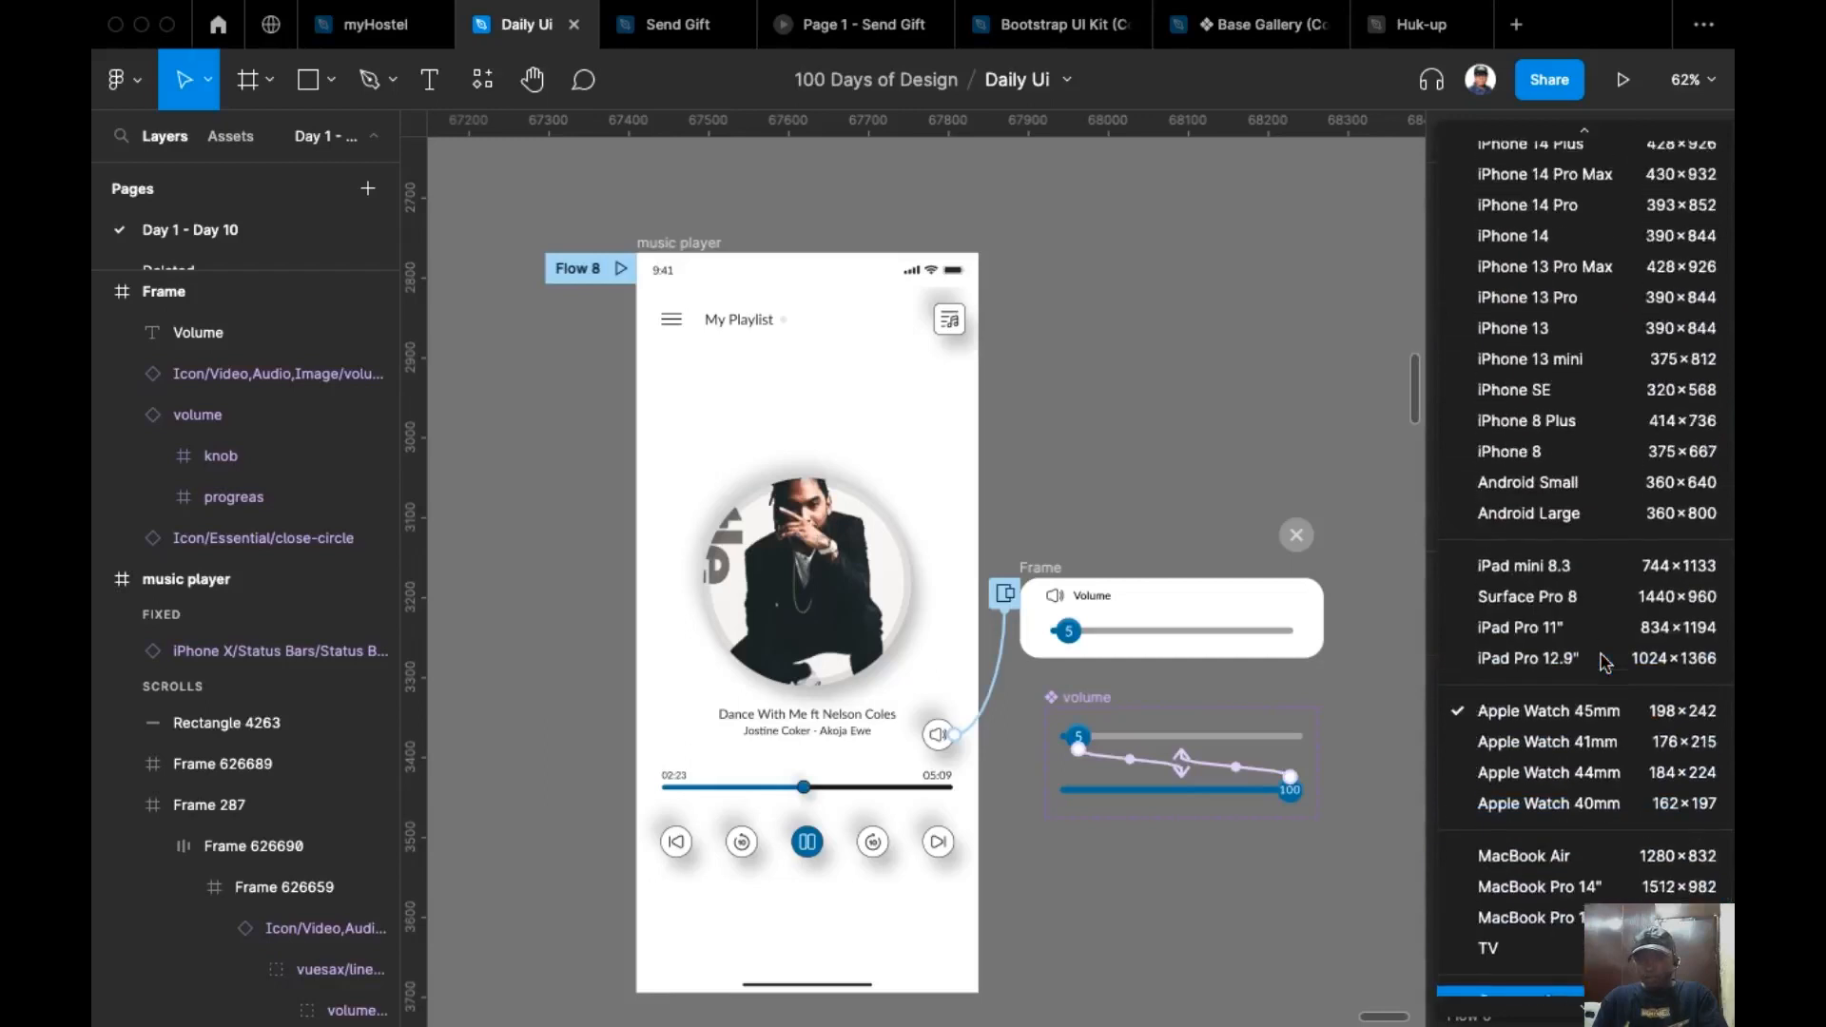
click(1603, 293)
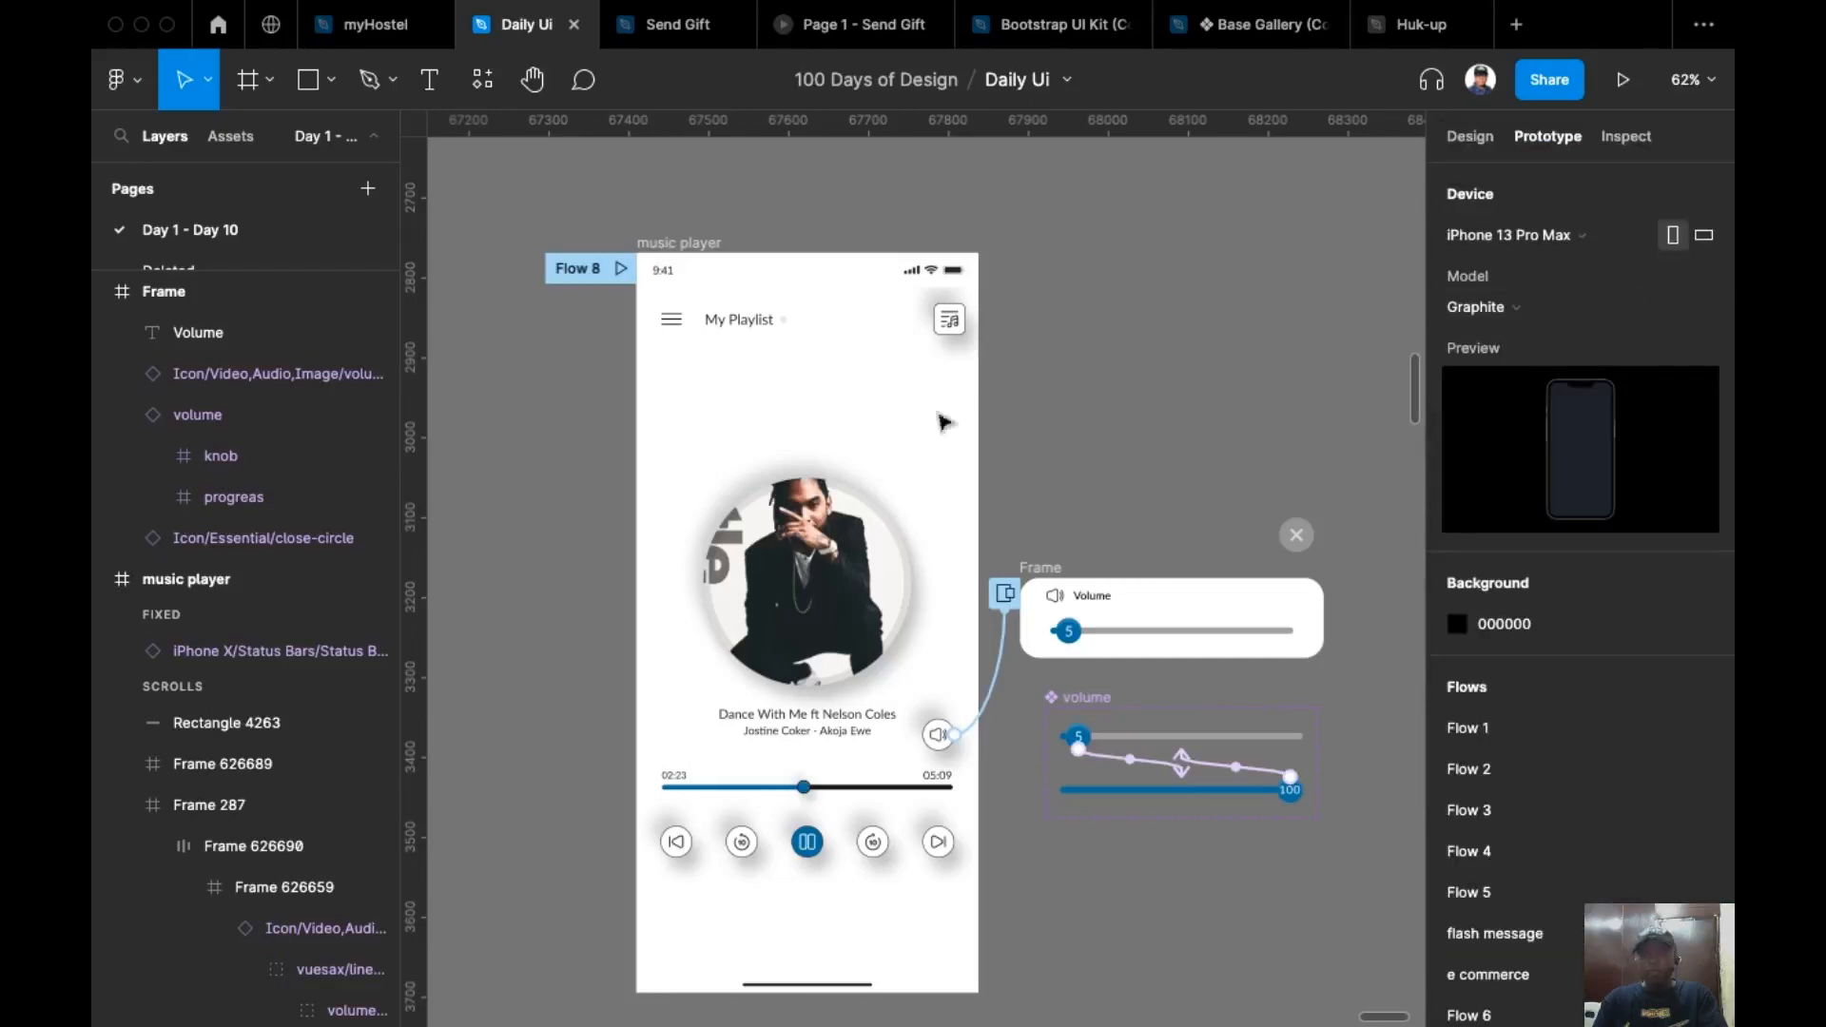
Preview Flow 8 and test opening the volume overlay, sliding the knob to both ends, and closing the overlay.
click(622, 275)
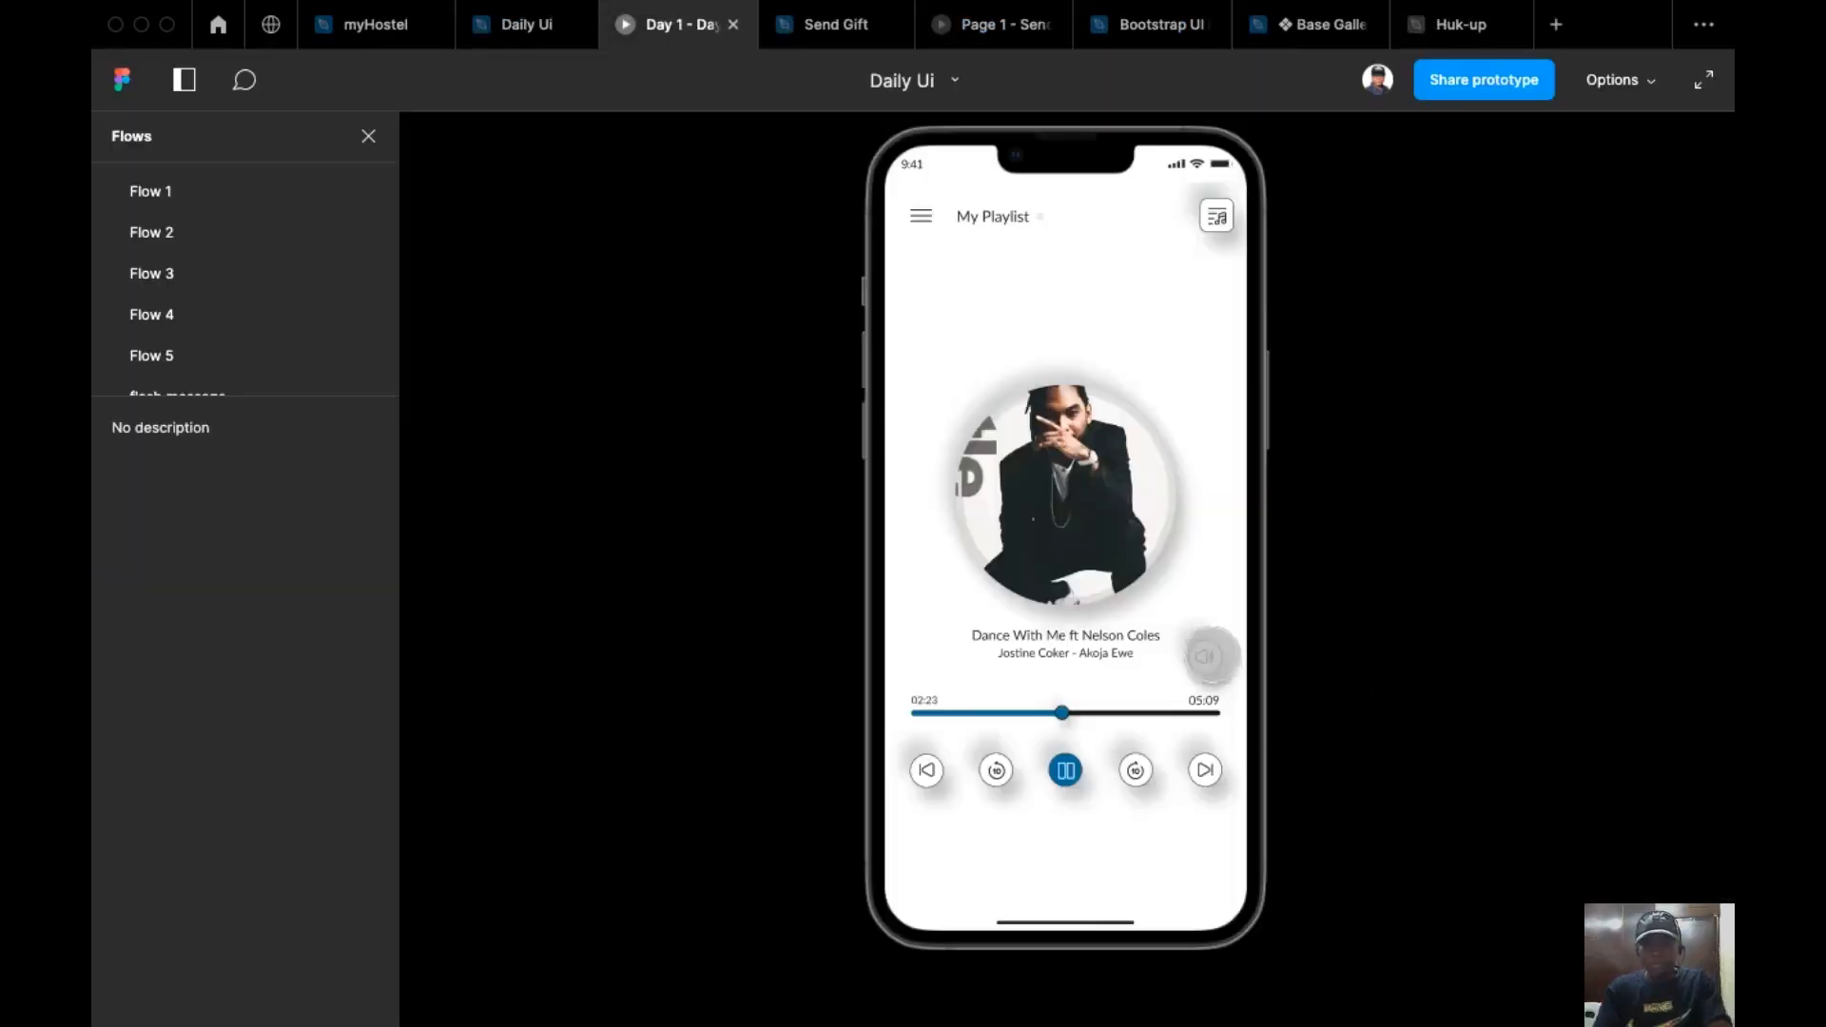
click(1204, 658)
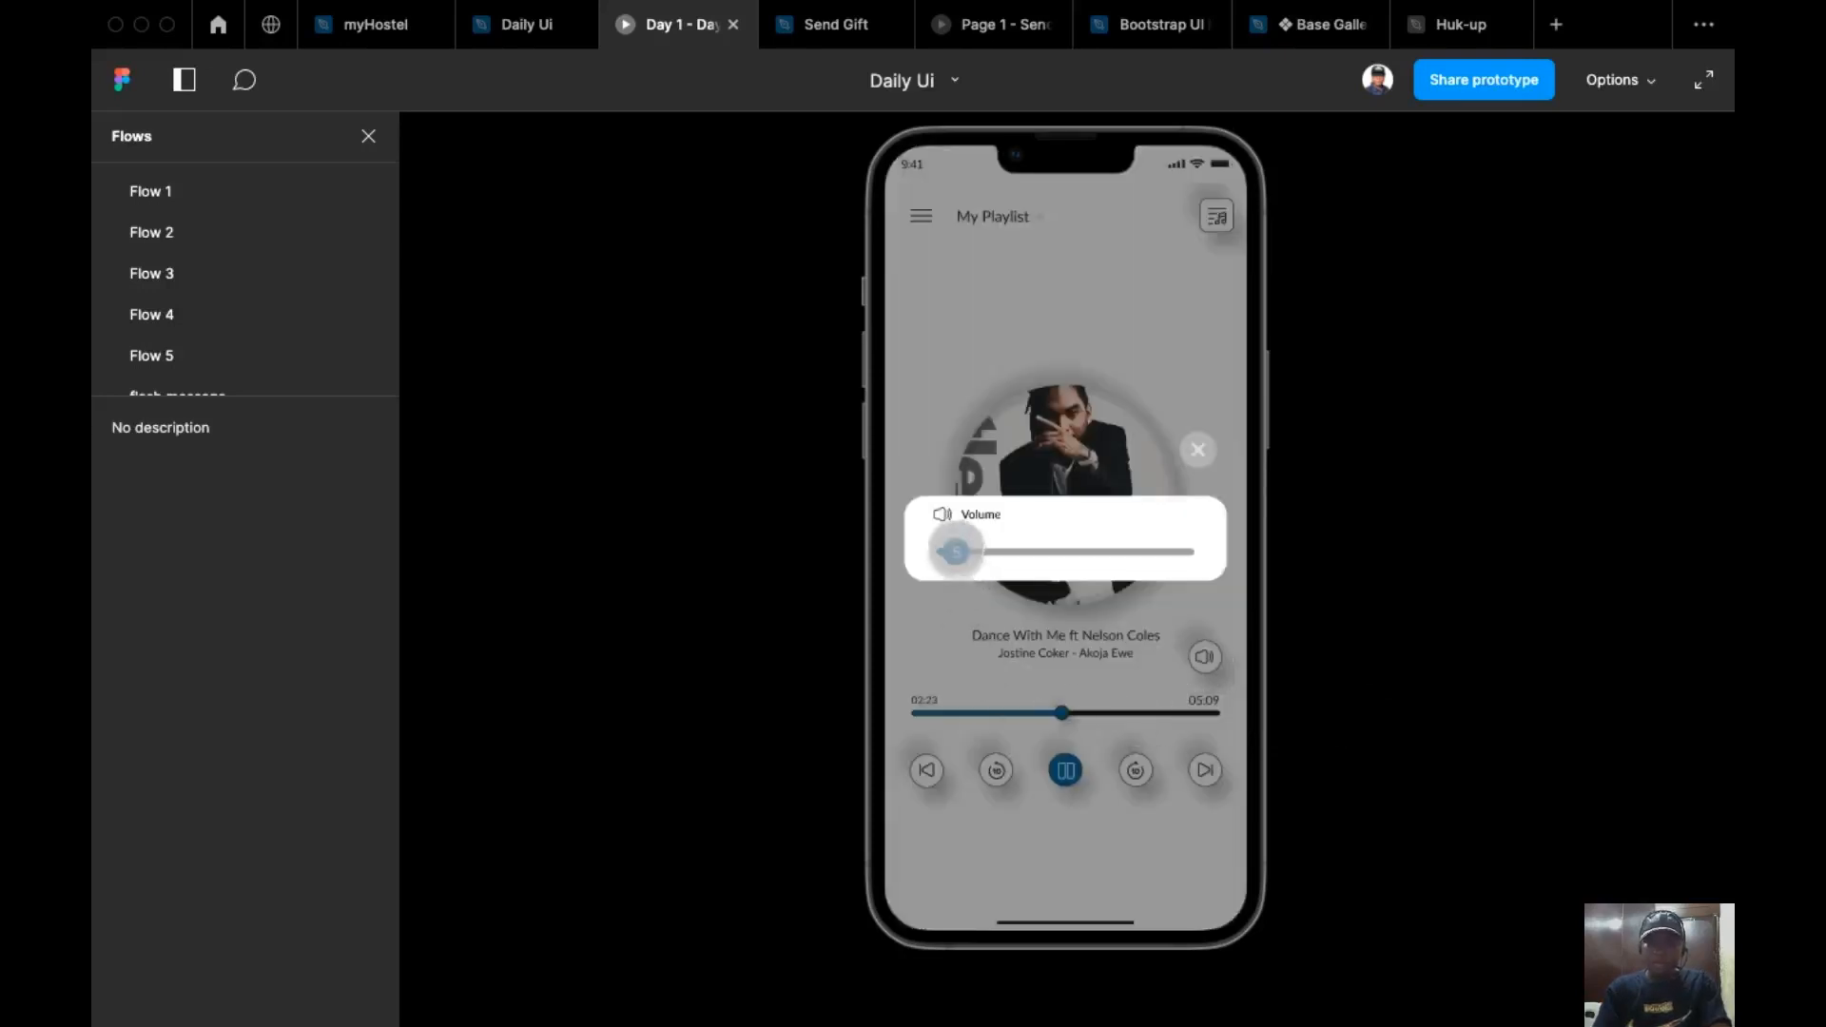
drag(956, 553, 1166, 561)
drag(1178, 632, 947, 662)
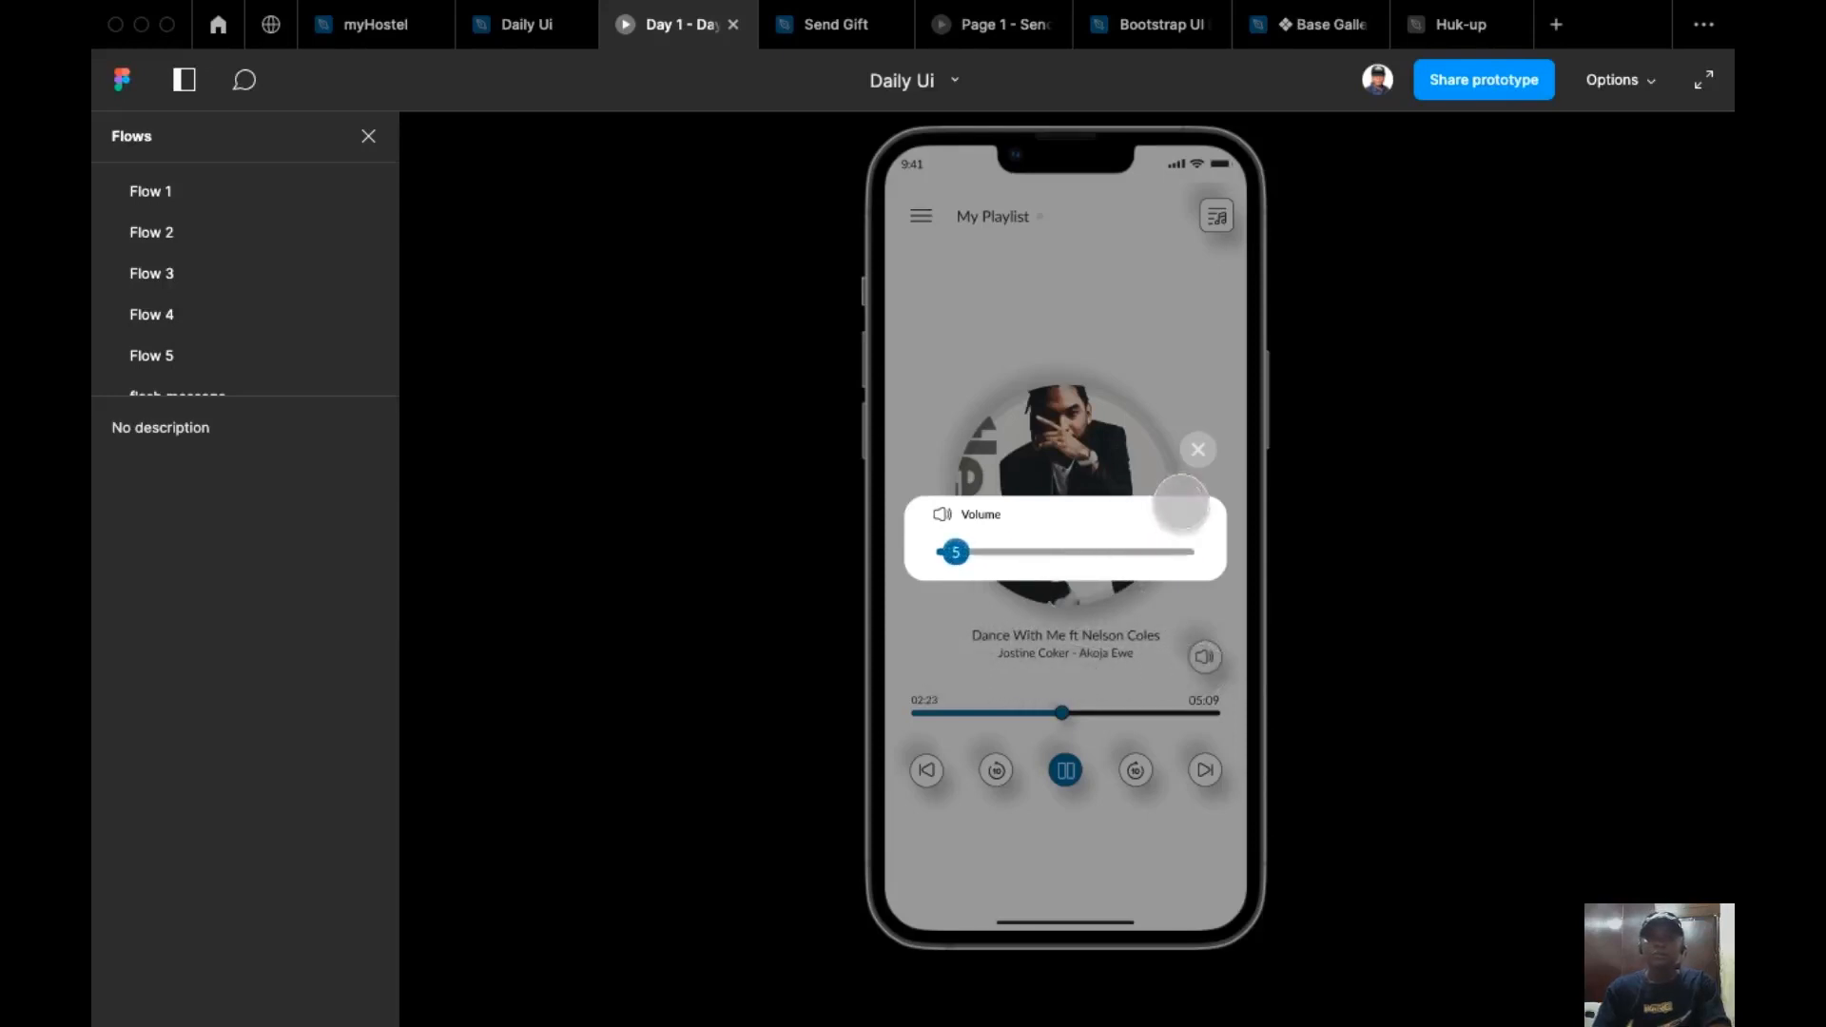
click(1202, 450)
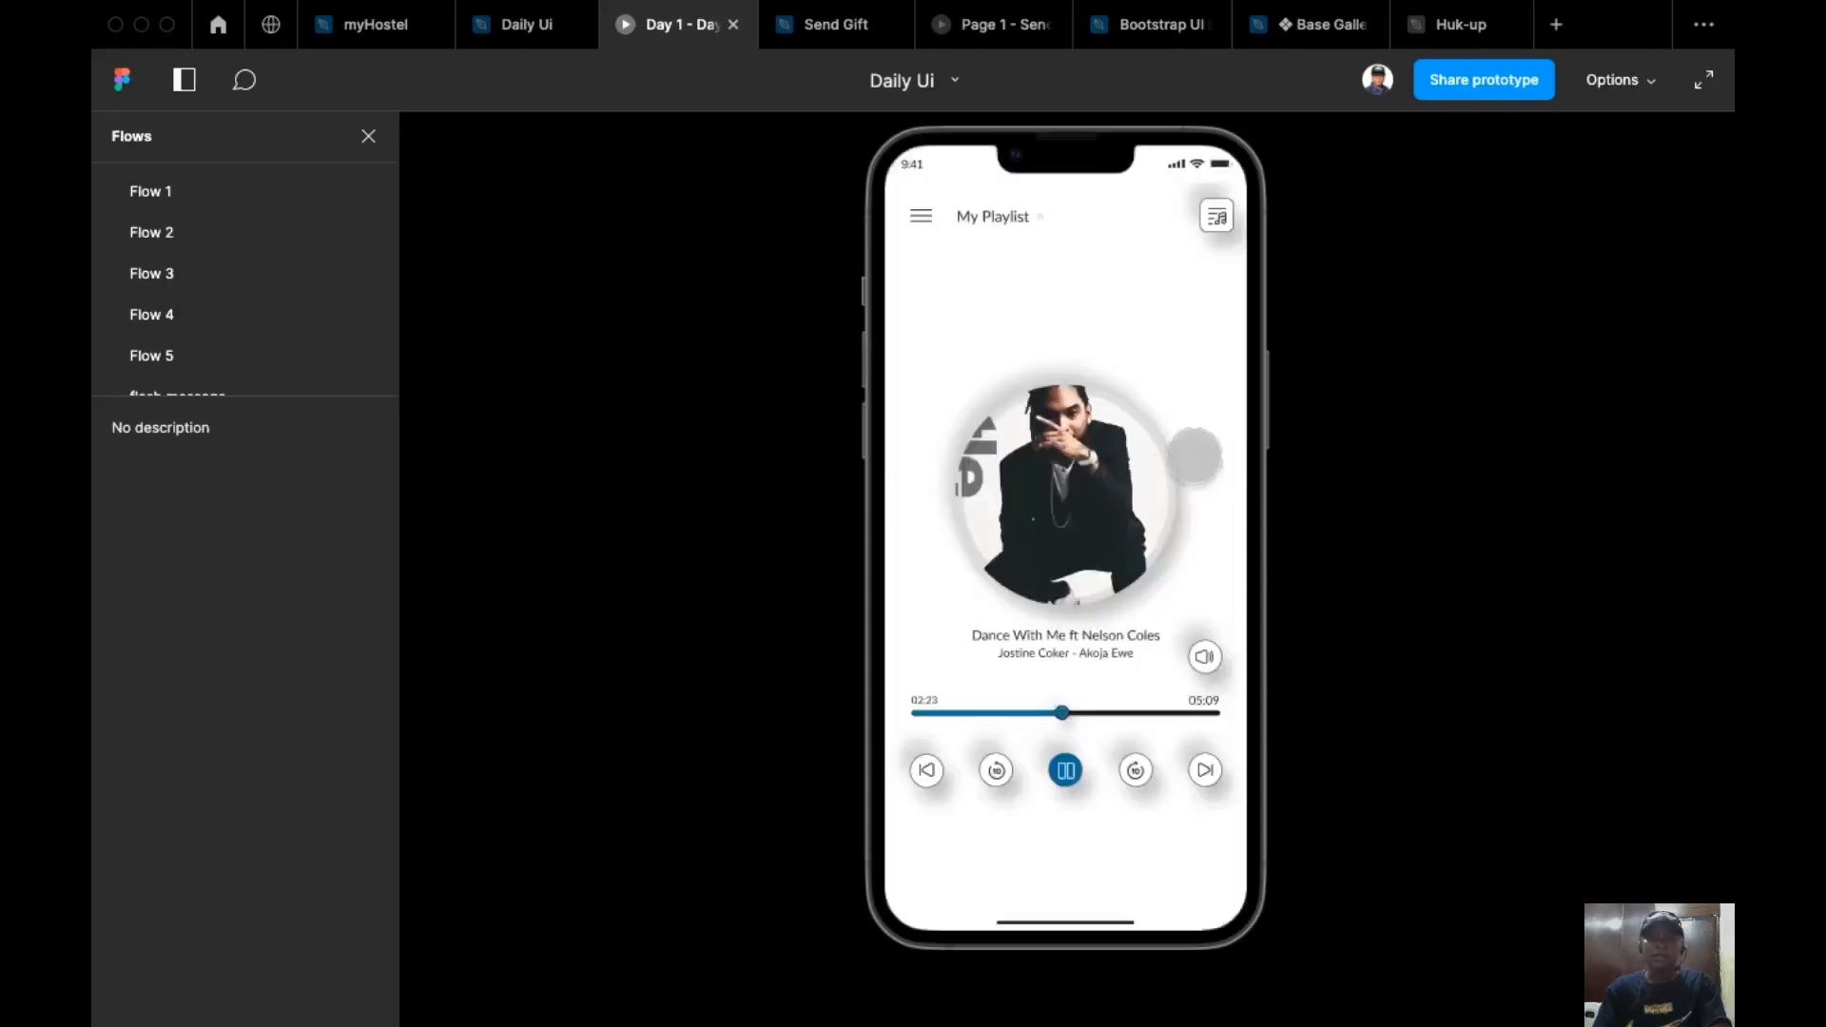
Return to the Daily Ui file and review the On drag interaction and animation settings of the lowestVolume variant's knob.
click(517, 28)
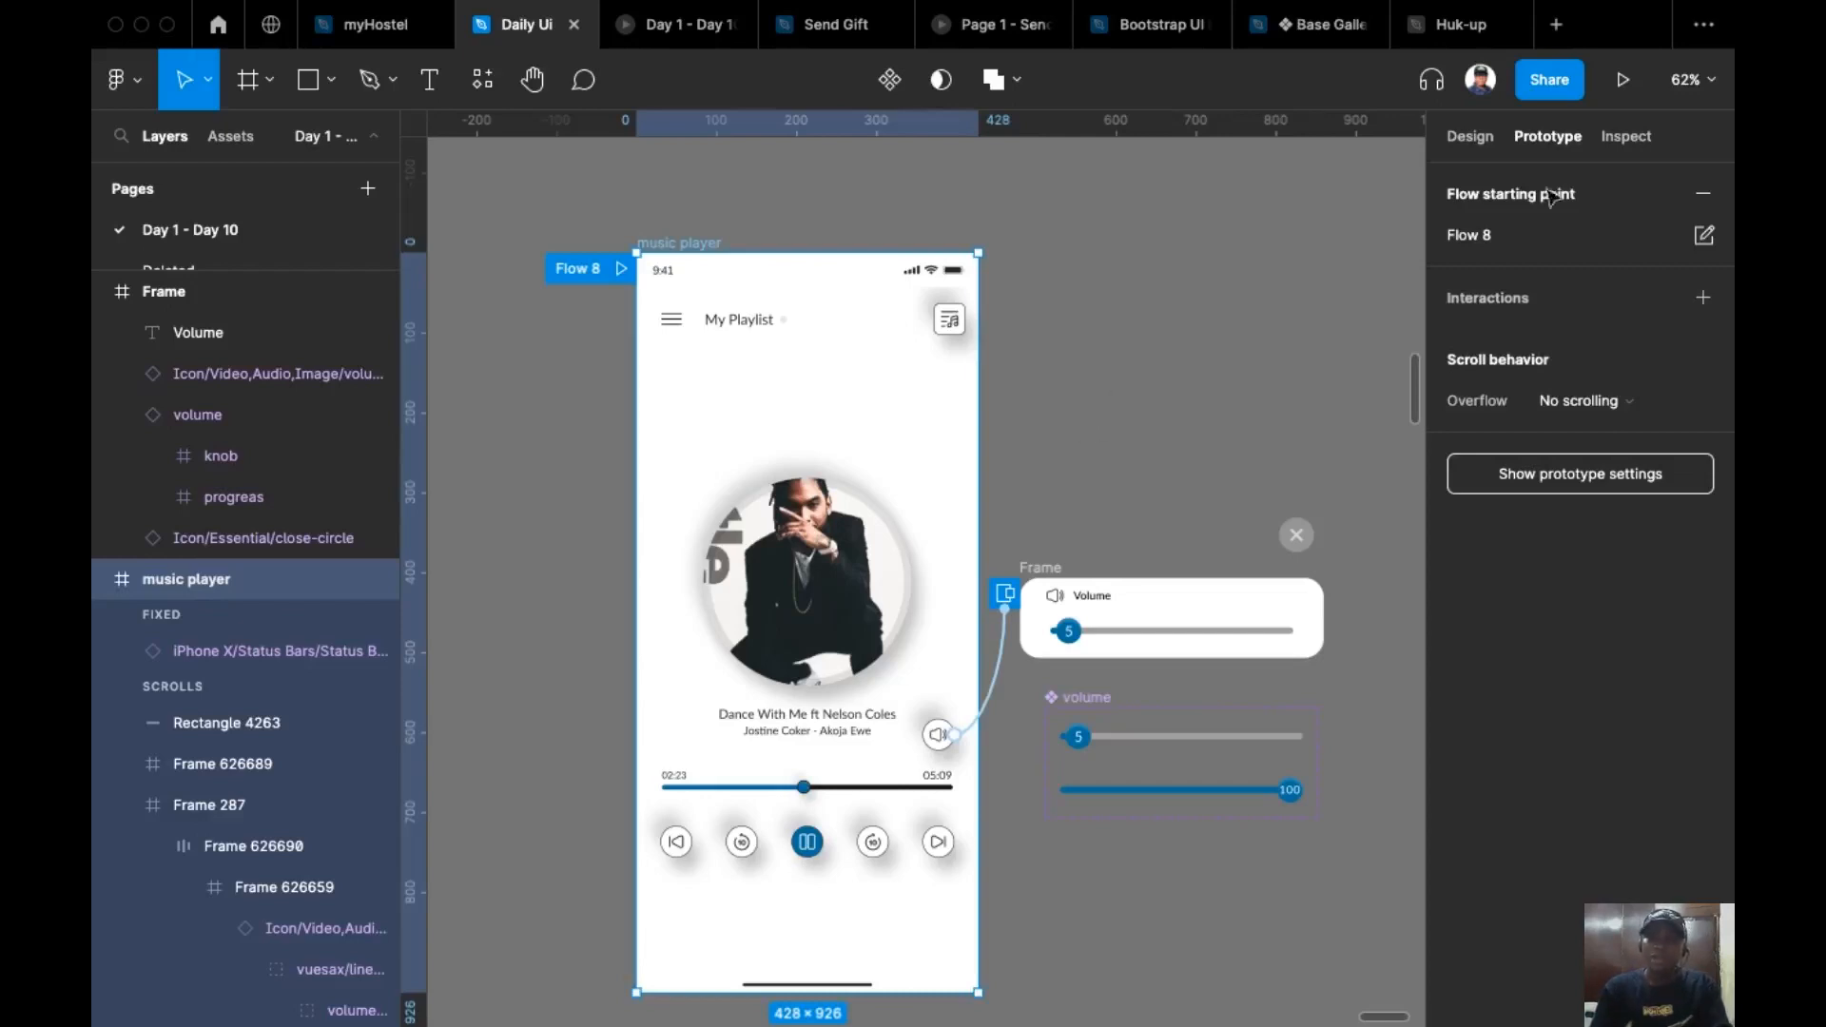
scroll(1071, 628, down, 3)
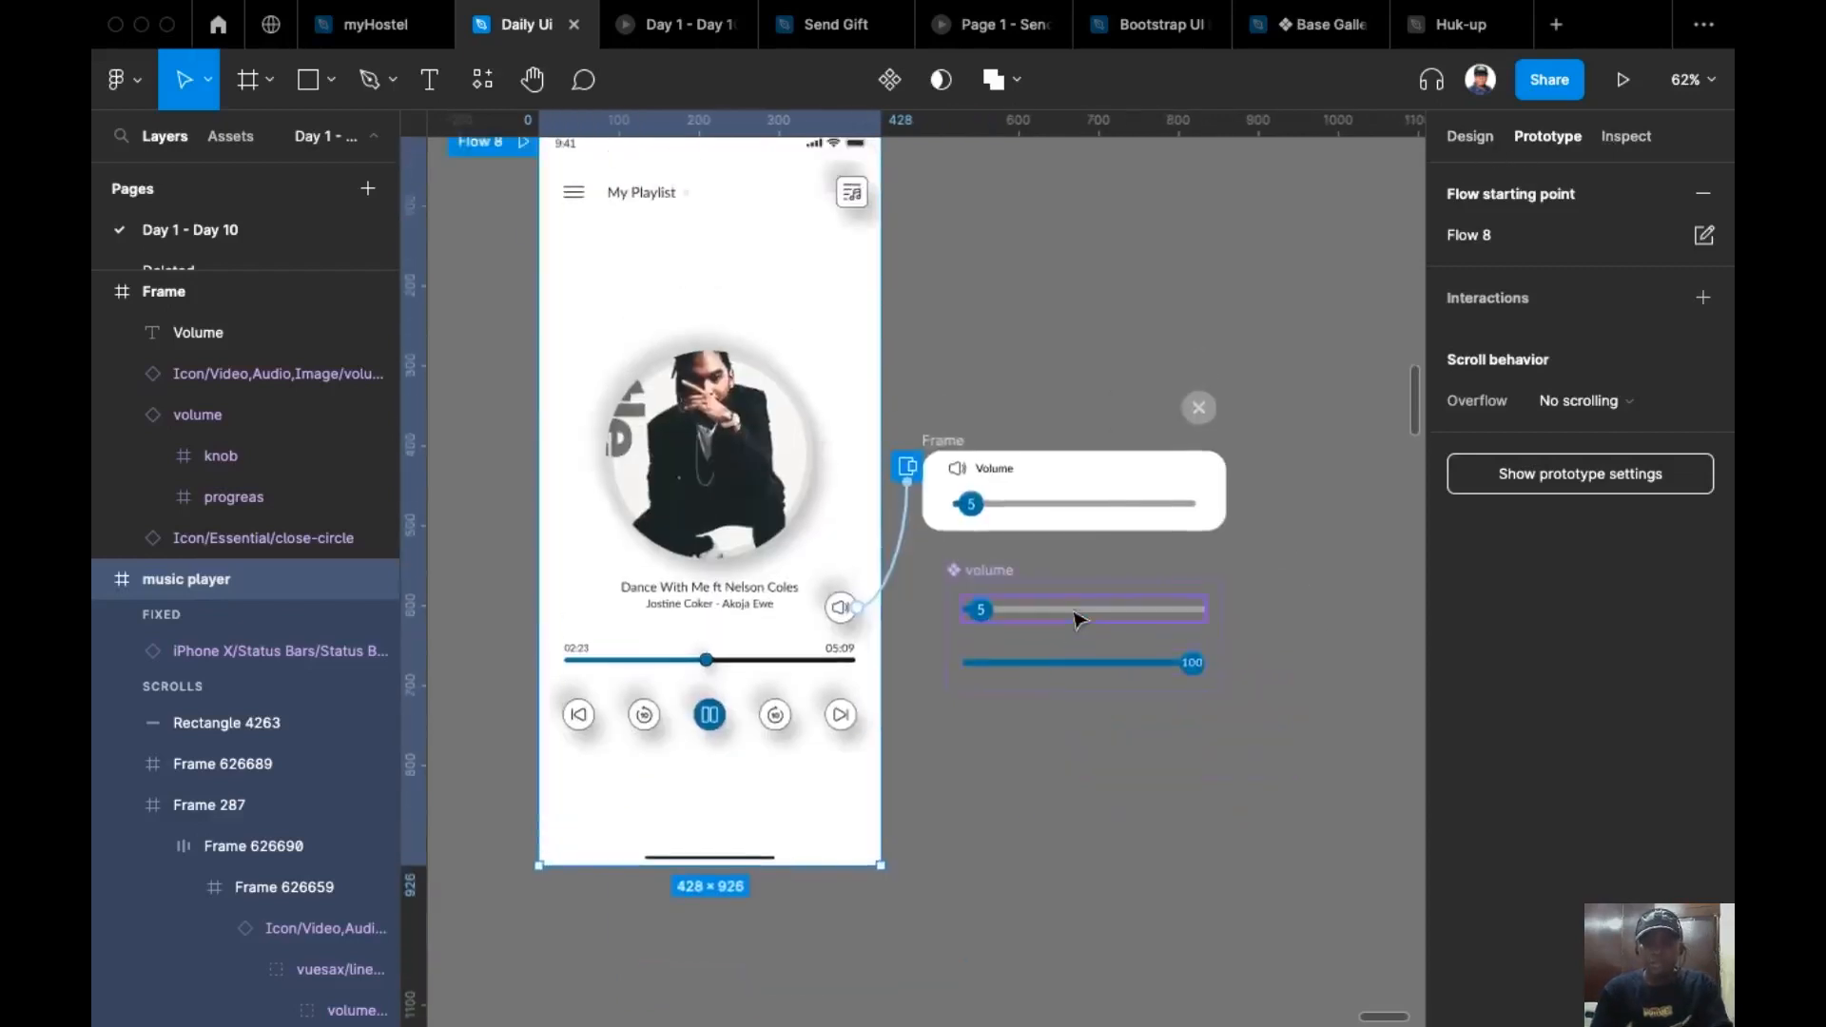
scroll(1077, 614, up, 5)
click(1077, 616)
scroll(1046, 685, down, 2)
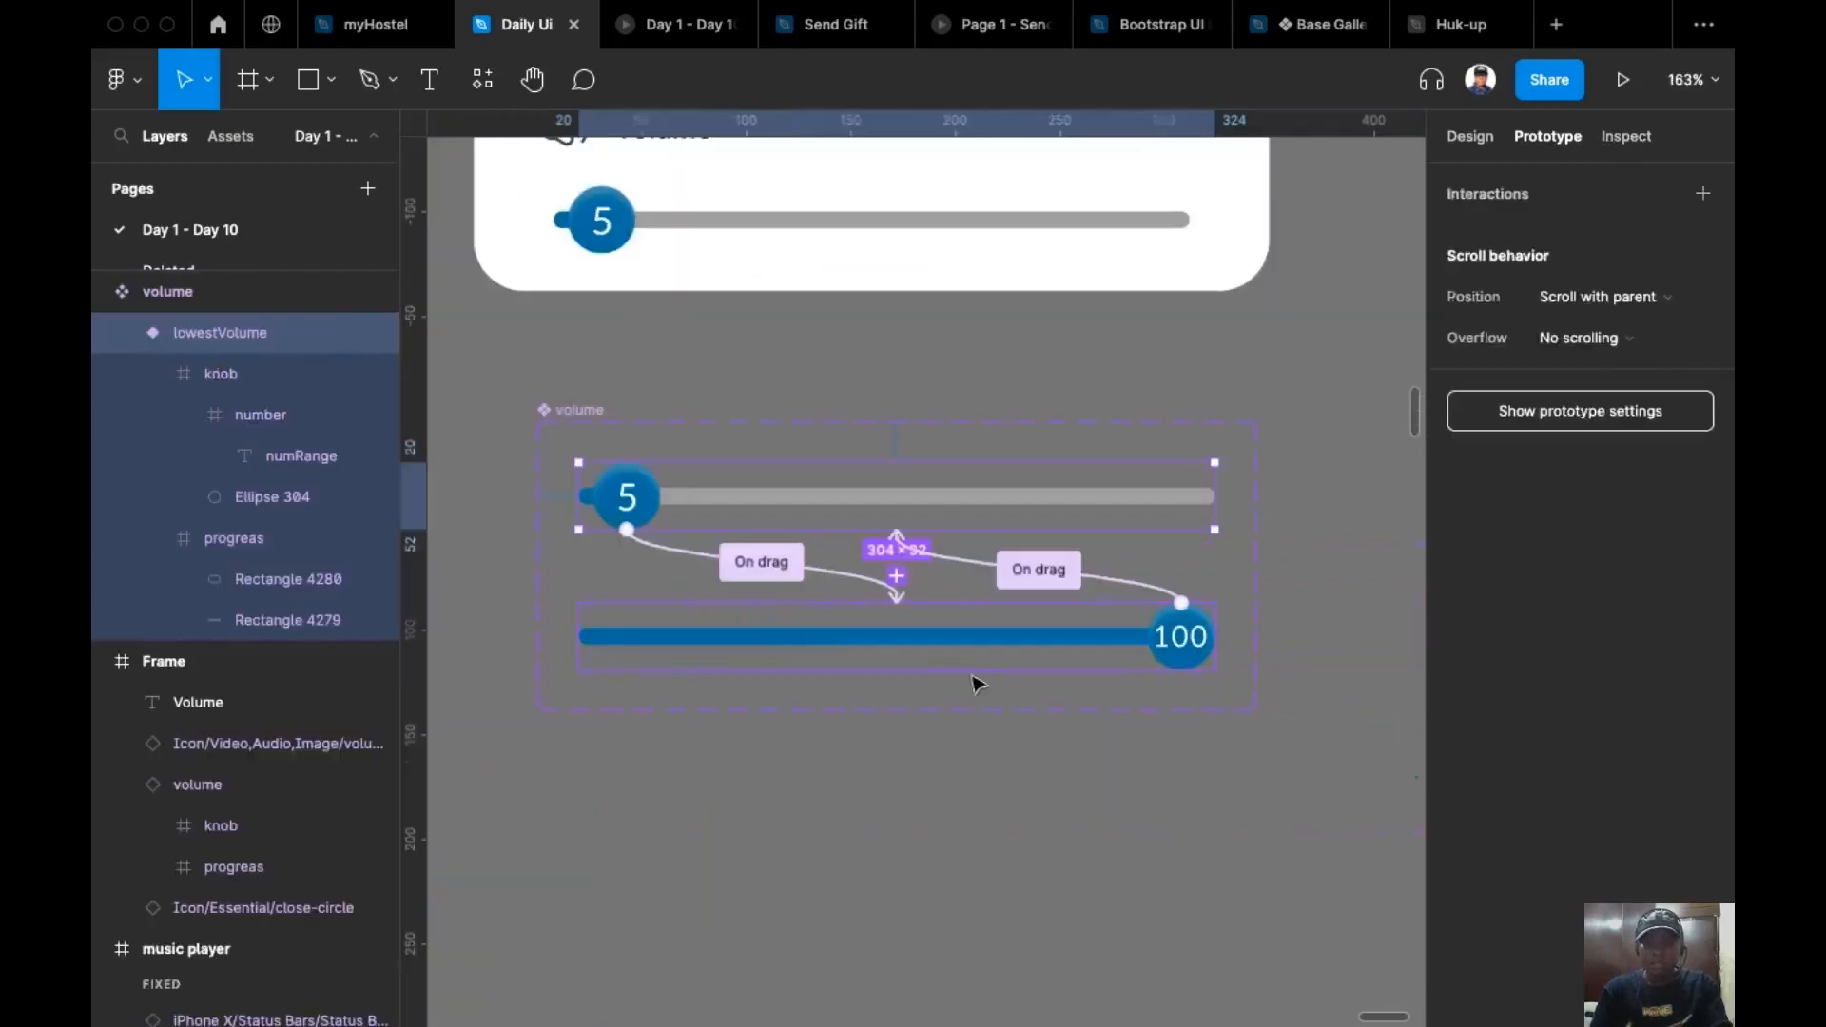
click(760, 563)
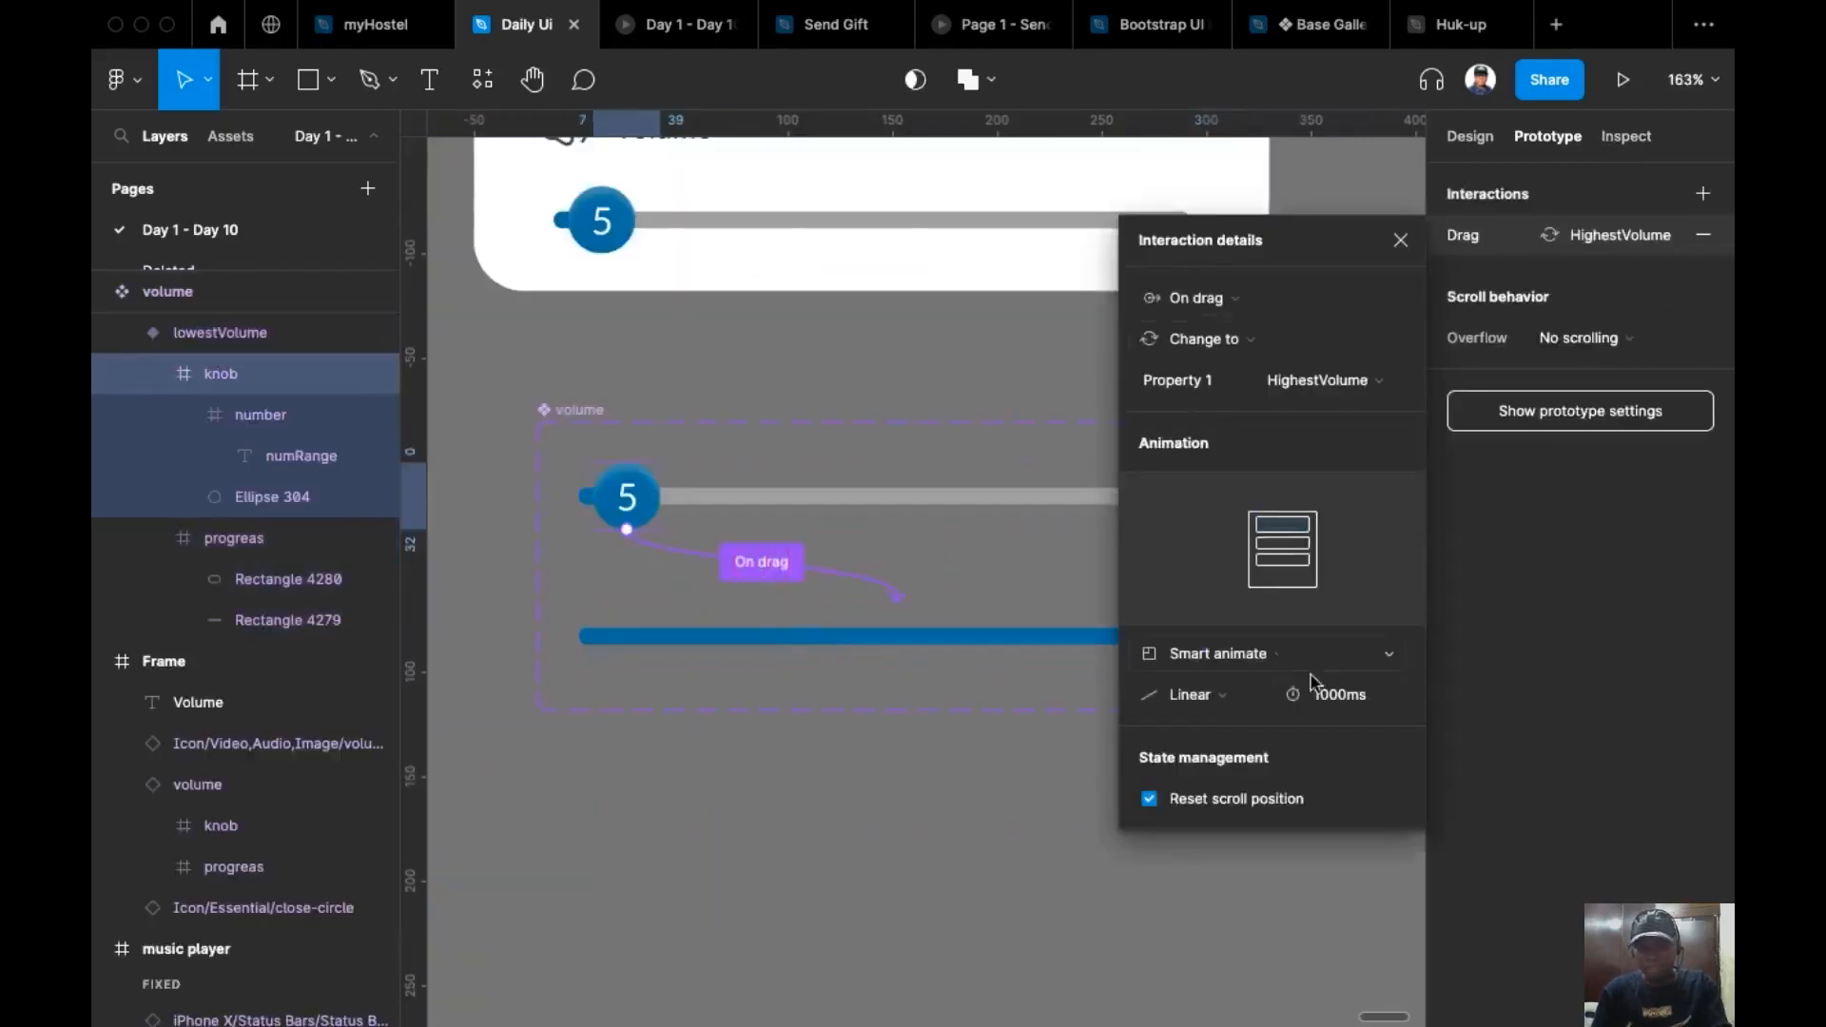
click(1386, 654)
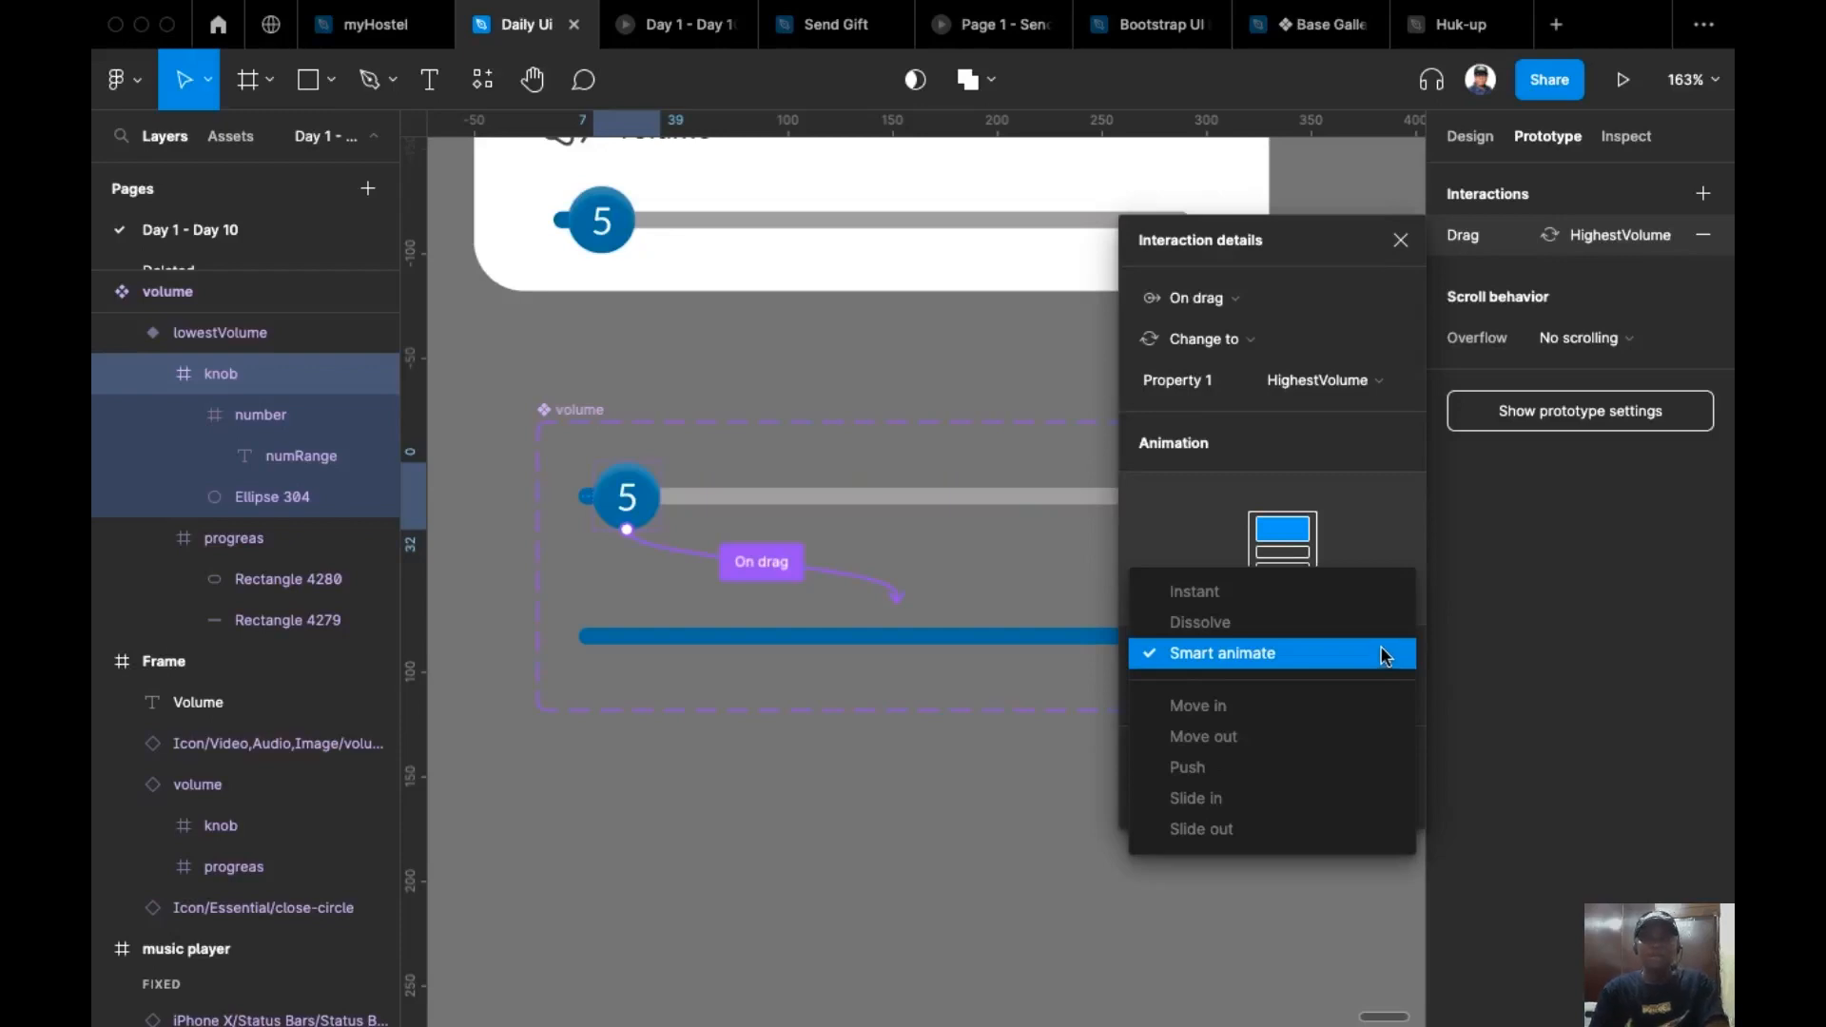
click(1384, 656)
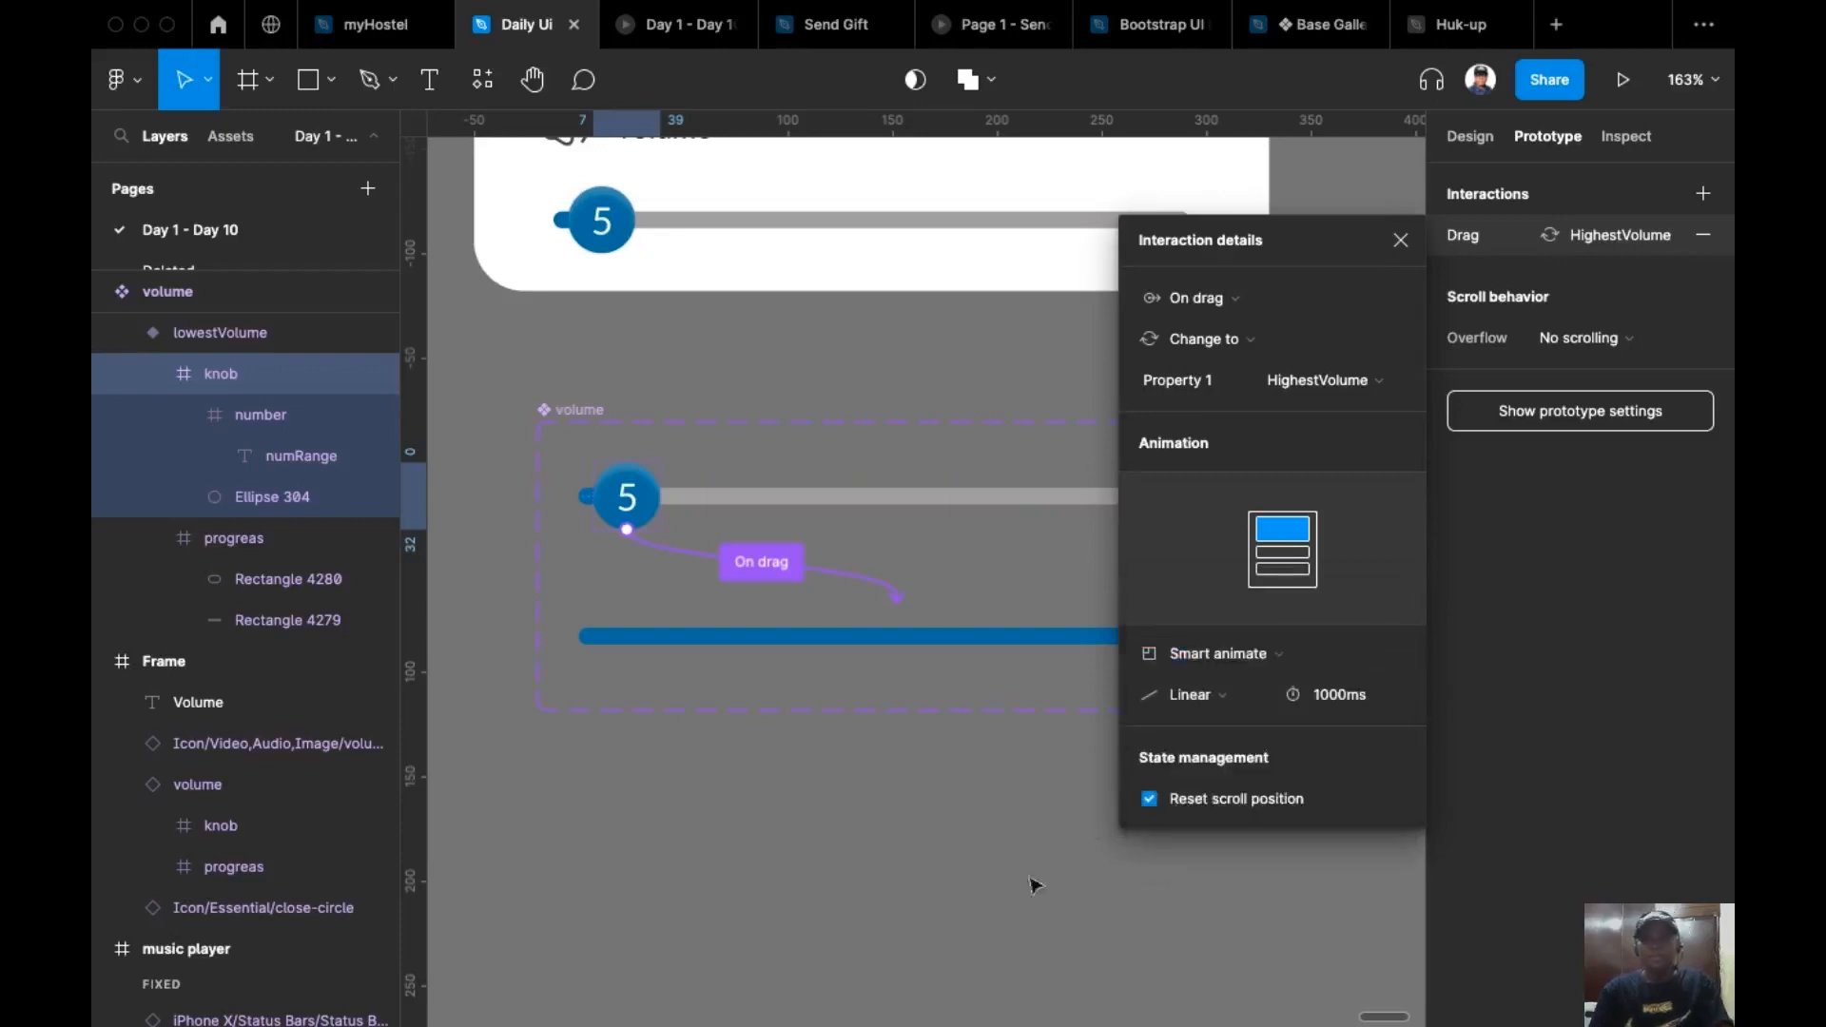
click(976, 915)
scroll(1015, 925, down, 2)
scroll(1017, 925, down, 5)
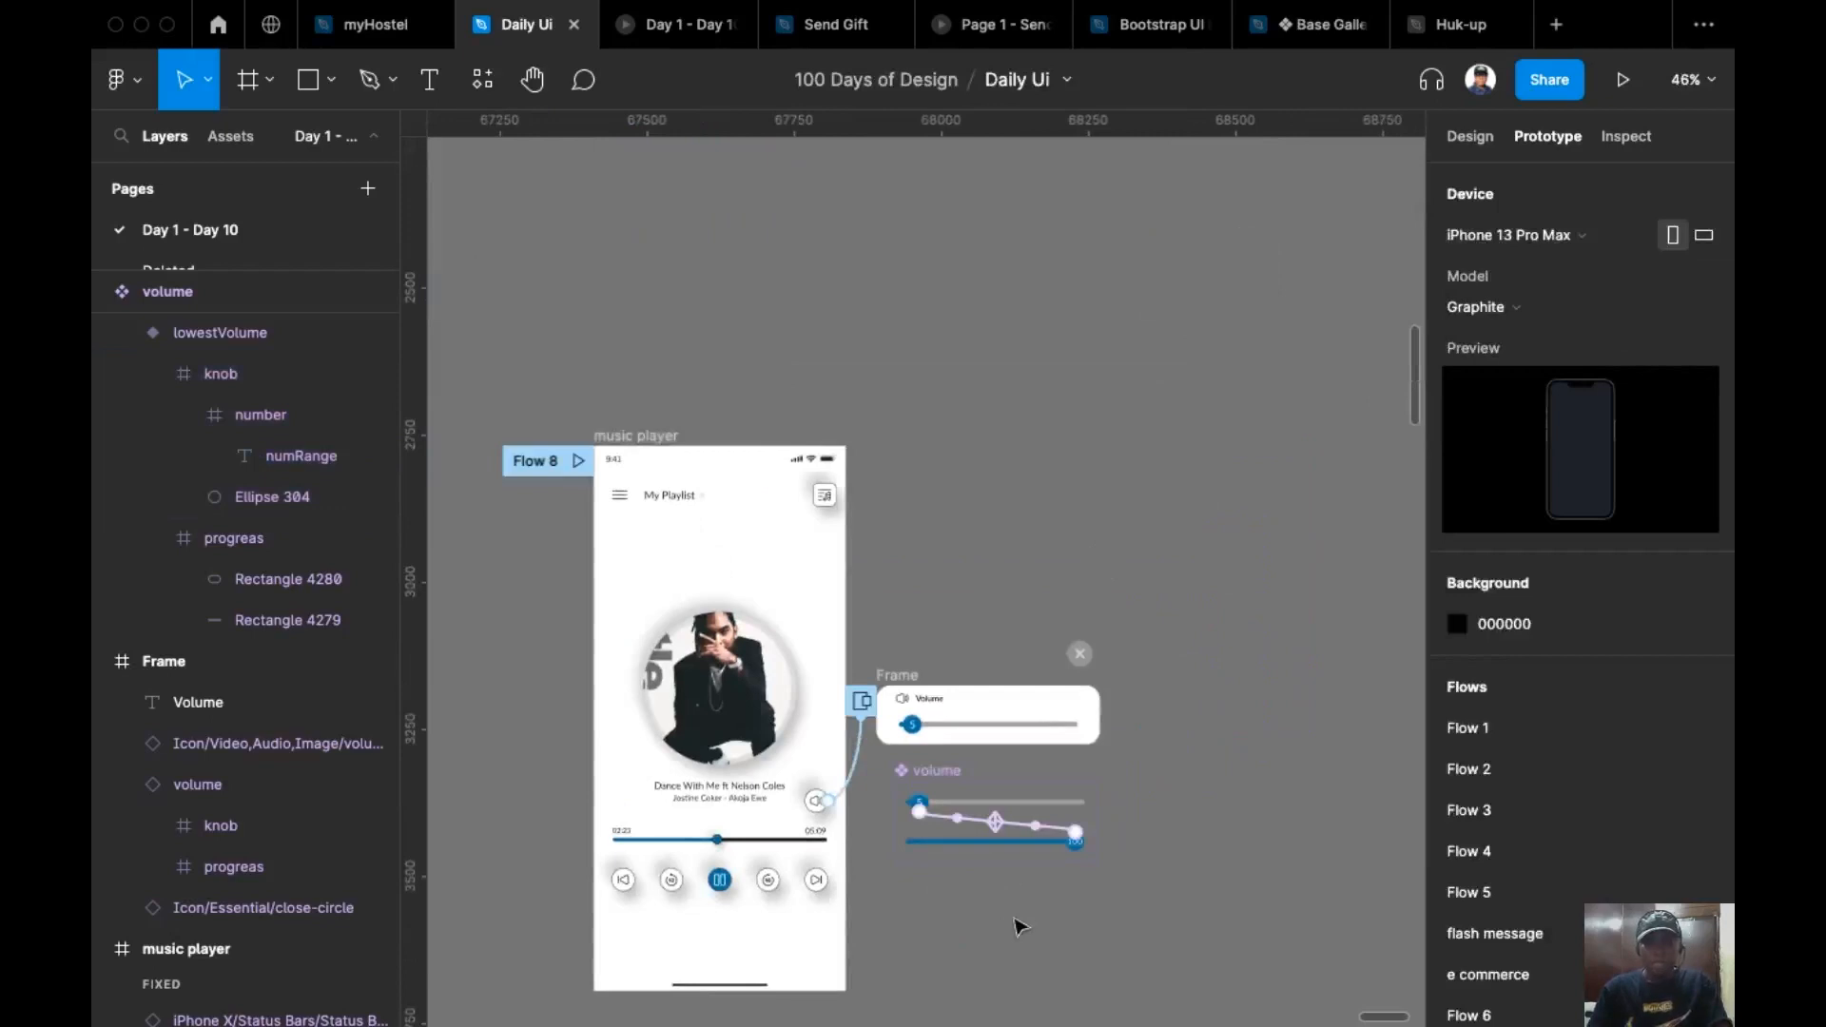
drag(1017, 927, 1117, 799)
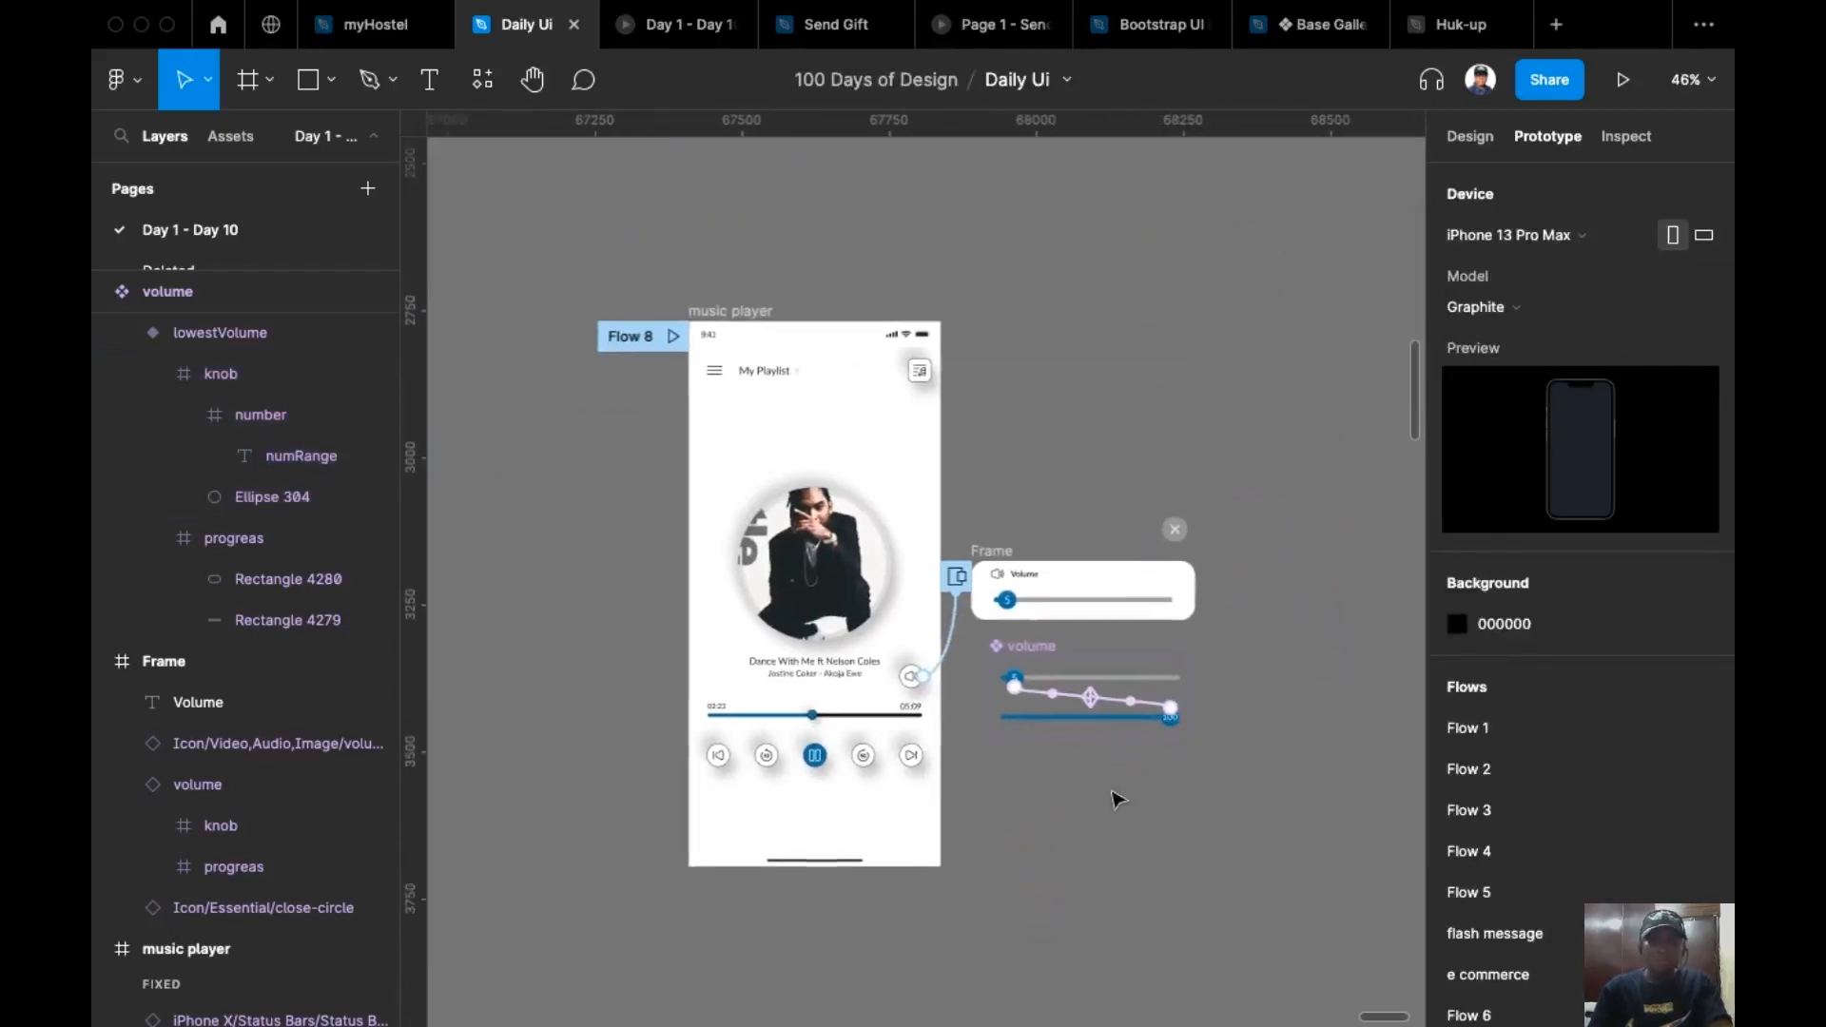